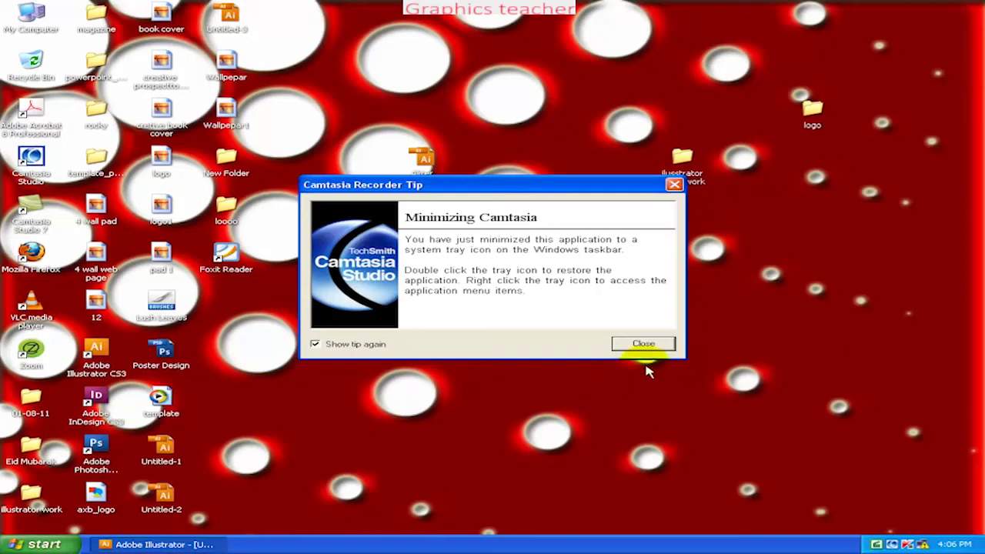
- Dismiss the Camtasia tip, return to Illustrator and start File > New from Template
click(163, 544)
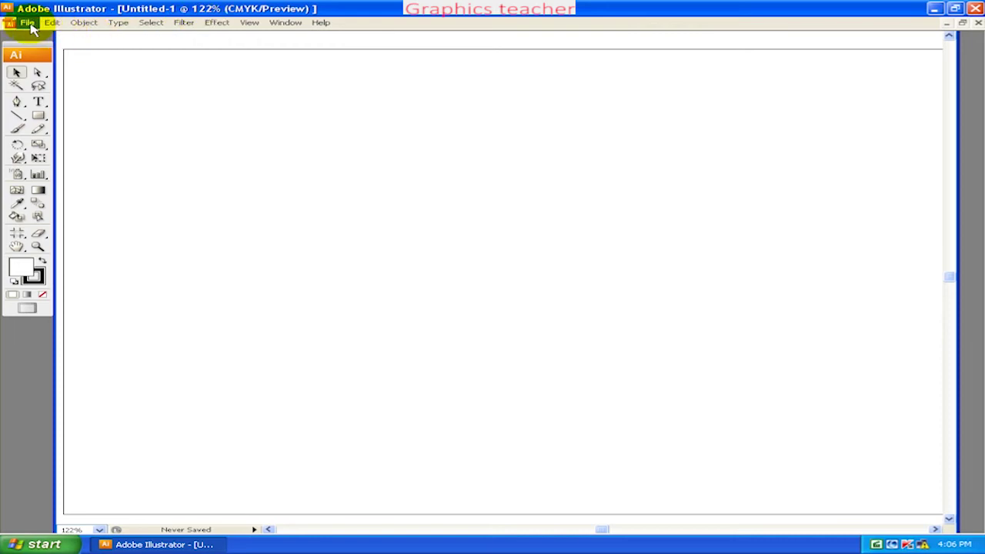
click(30, 25)
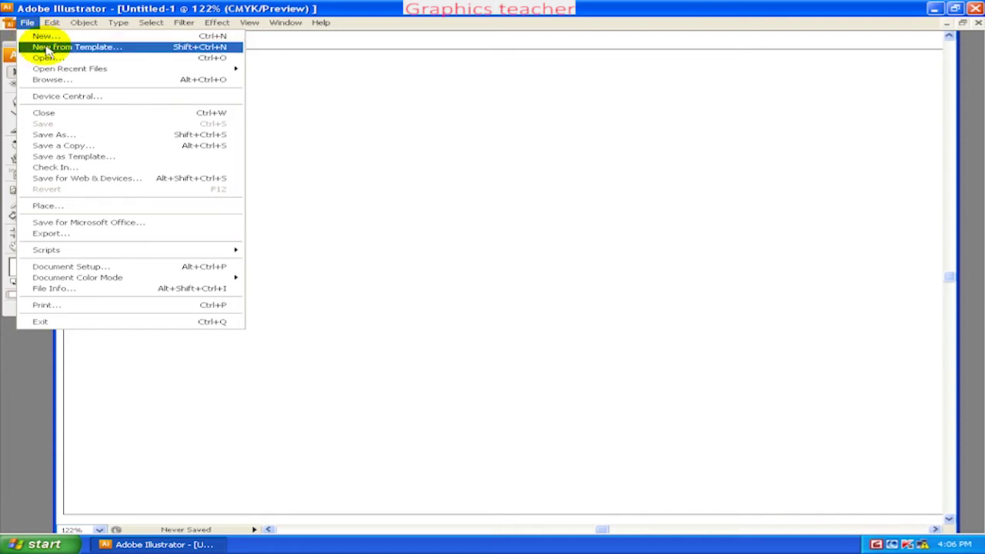
click(48, 48)
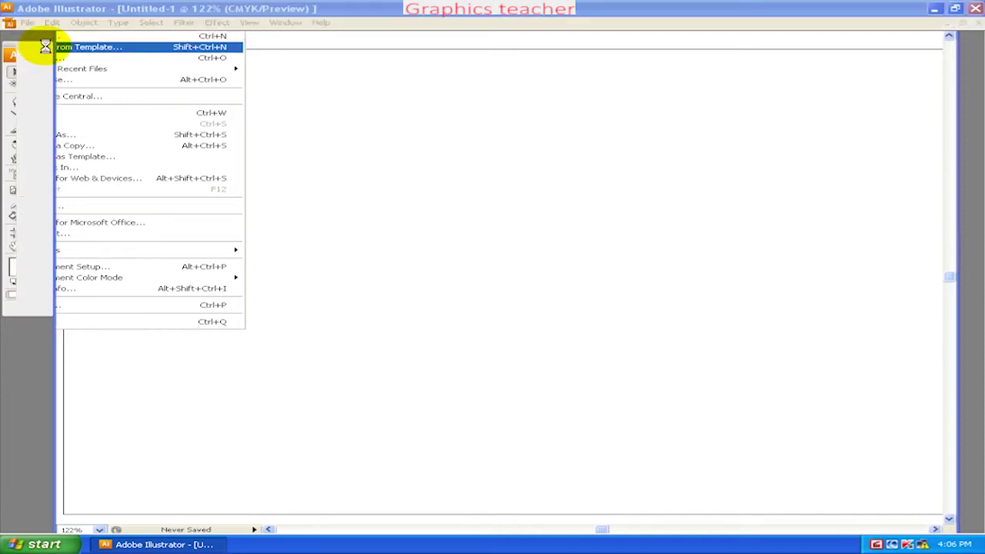
- Browse Basic > Artist templates and create Untitled-2 from the DVD Menu template
double_click(346, 120)
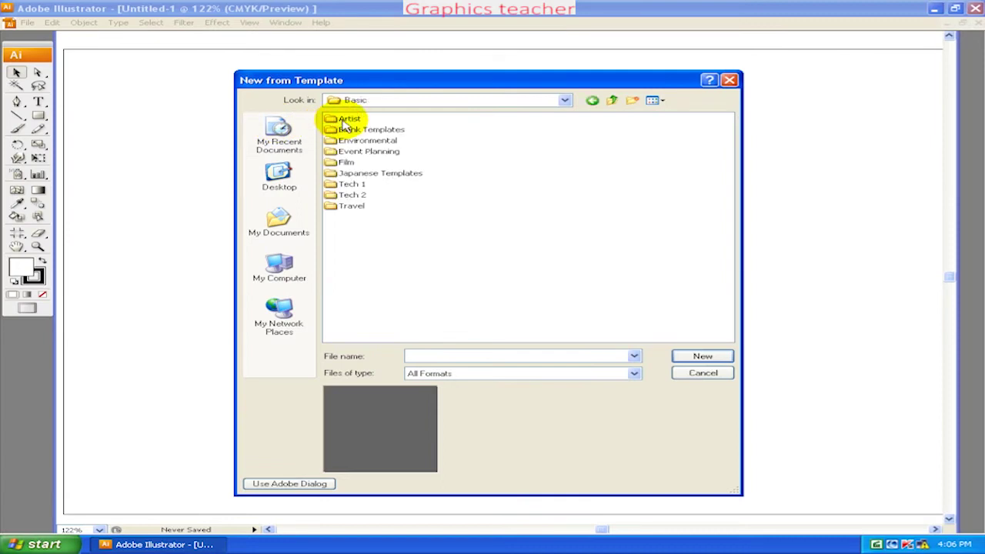
double_click(350, 119)
click(361, 130)
click(350, 140)
click(346, 174)
click(351, 194)
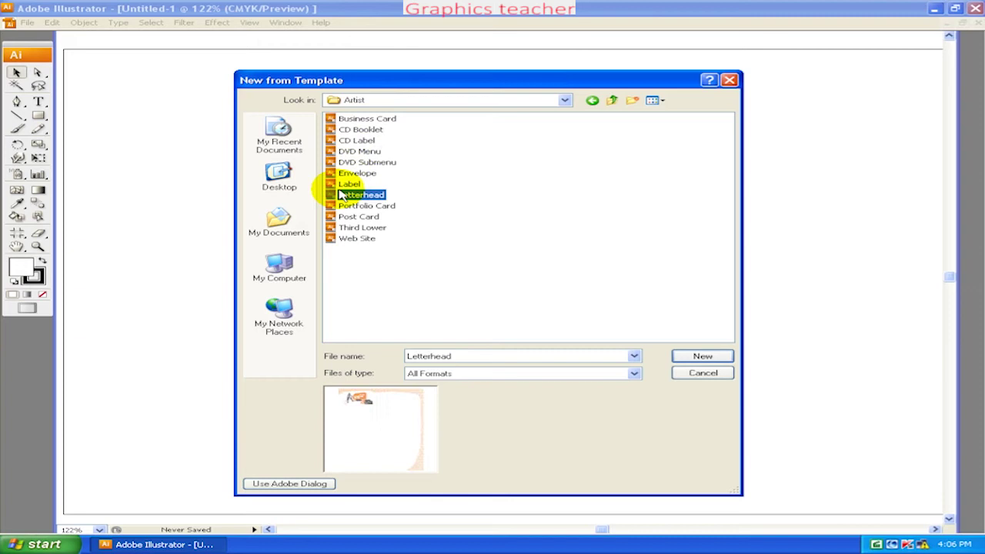
click(356, 152)
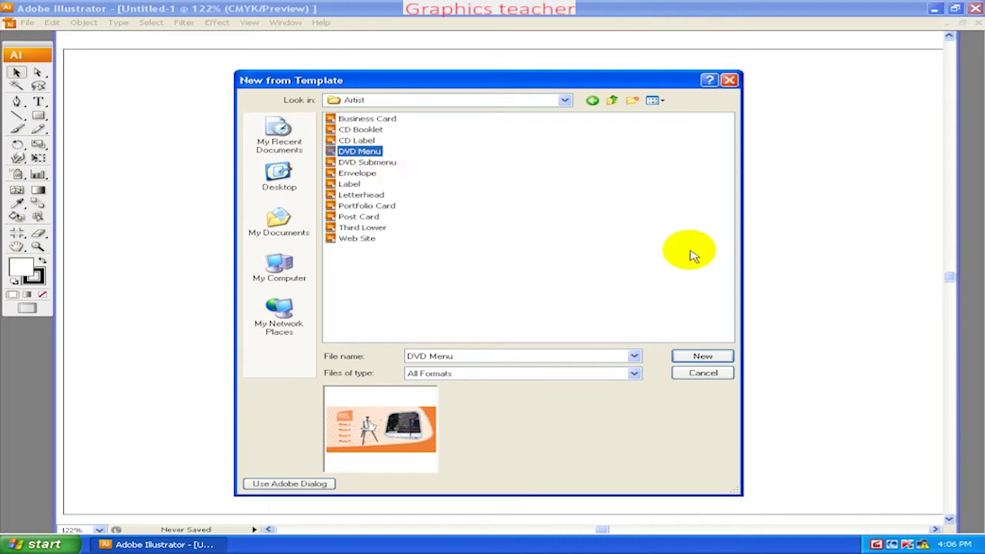
click(700, 355)
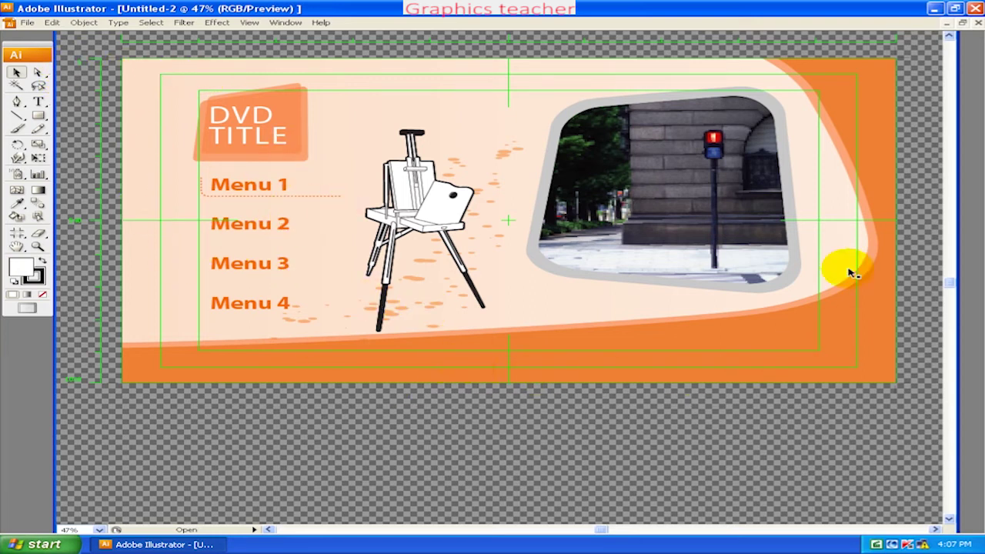
- Open New from Template on the Basic > Blank Templates folder
scroll(301, 220, up, 3)
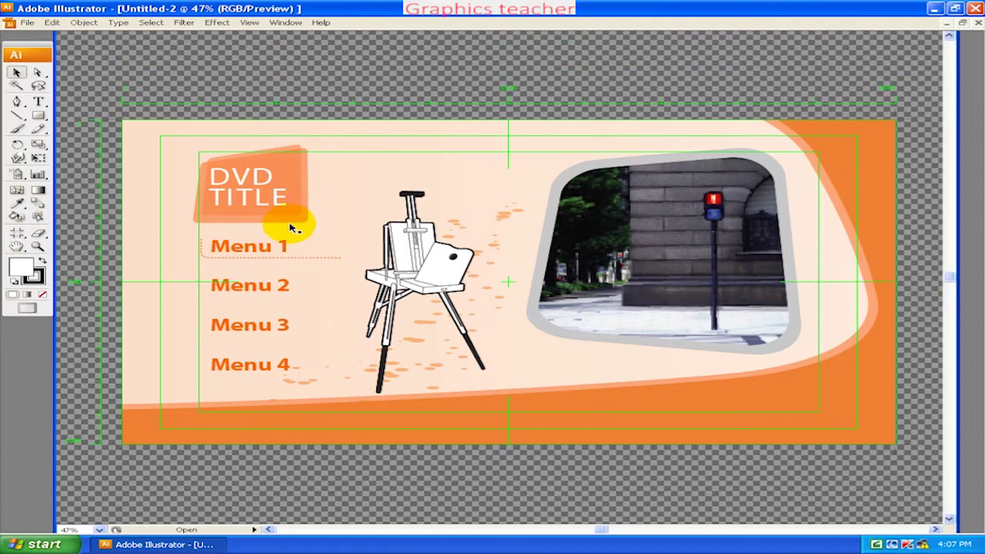
click(27, 22)
click(52, 47)
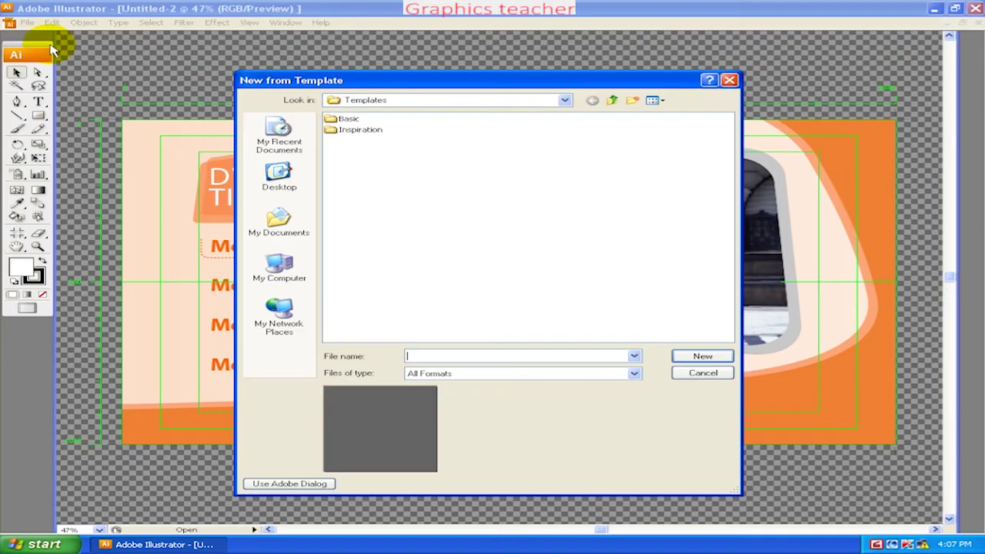
double_click(348, 120)
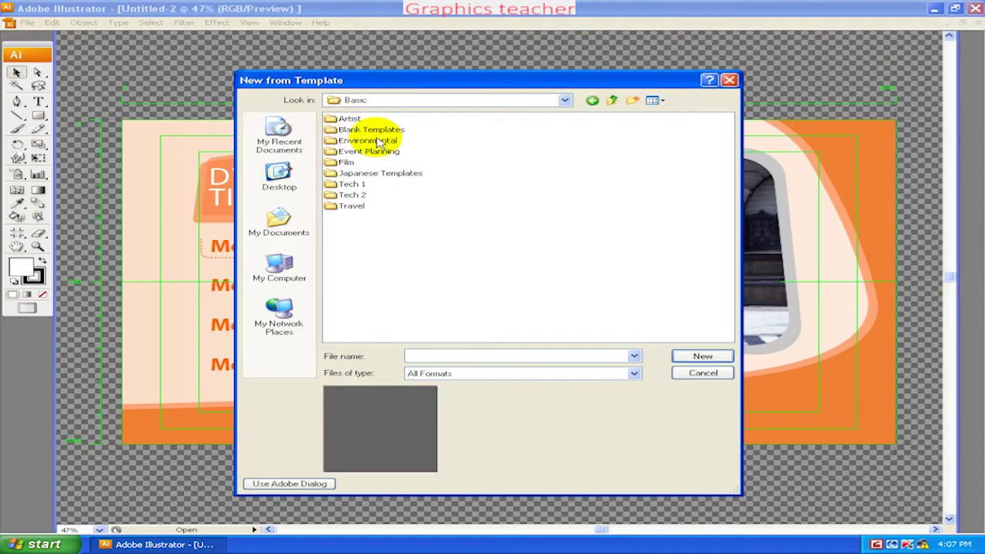
double_click(369, 129)
- Preview the Folder, Envelope, DVD Menu and CD Tray Card blanks, then create from CD Disc Label_Blank
click(371, 129)
mouse_move(370, 137)
mouse_down()
mouse_move(356, 208)
mouse_move(375, 294)
mouse_up()
click(375, 294)
click(370, 271)
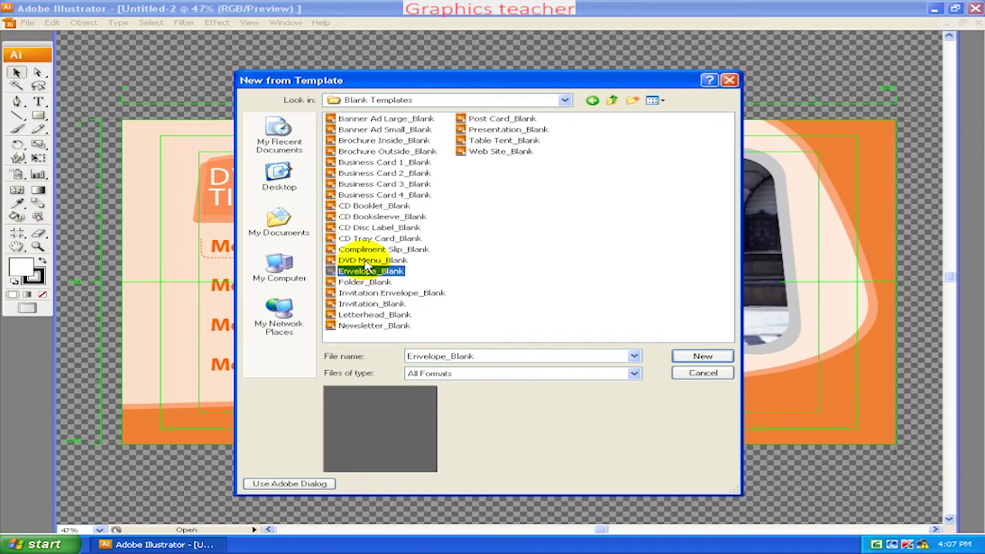
click(368, 261)
click(365, 240)
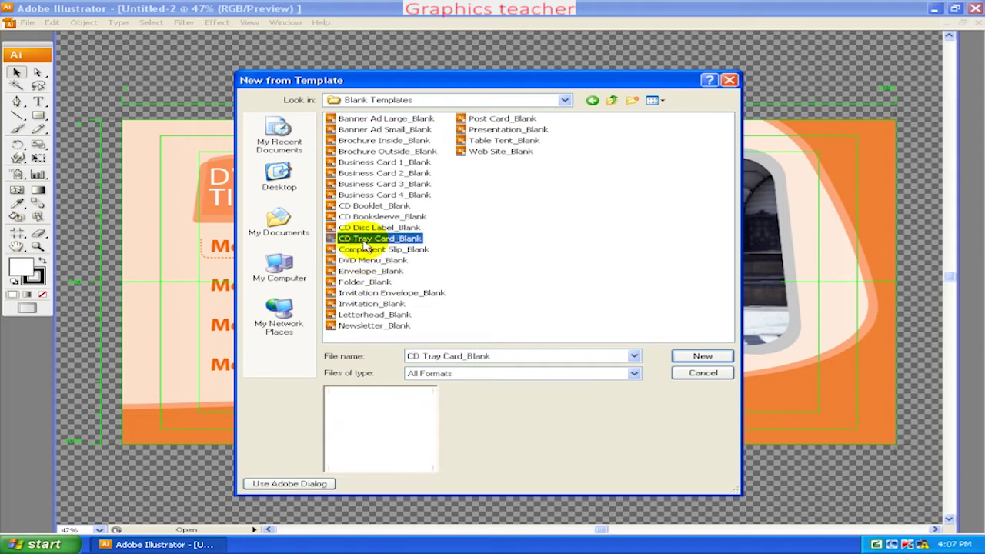
click(363, 229)
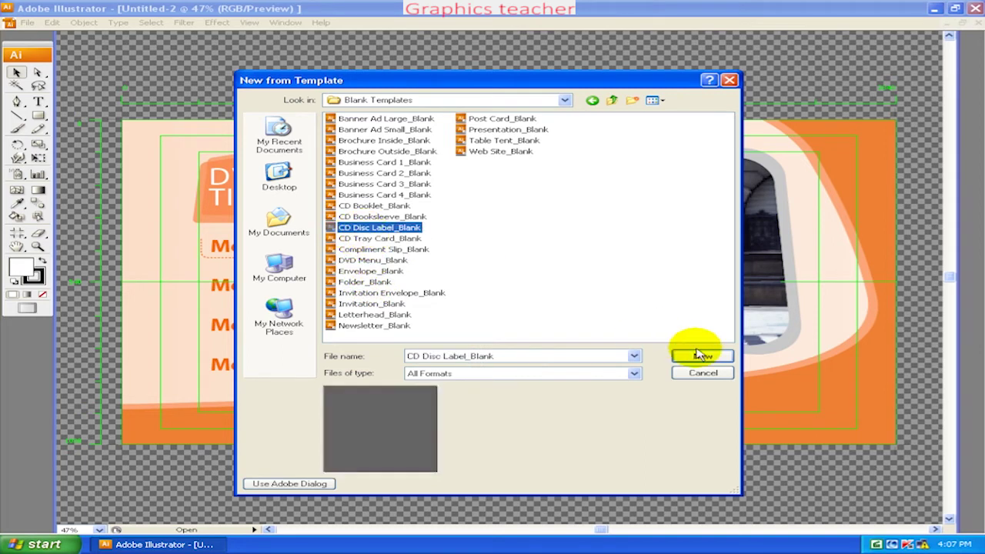
click(701, 356)
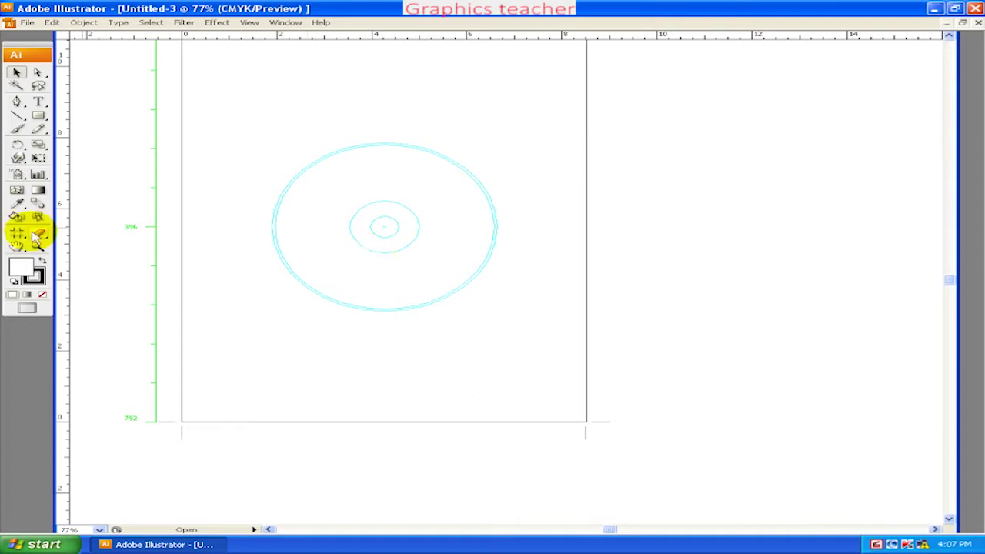
- Open New from Template on the Basic > Artist folder
click(27, 23)
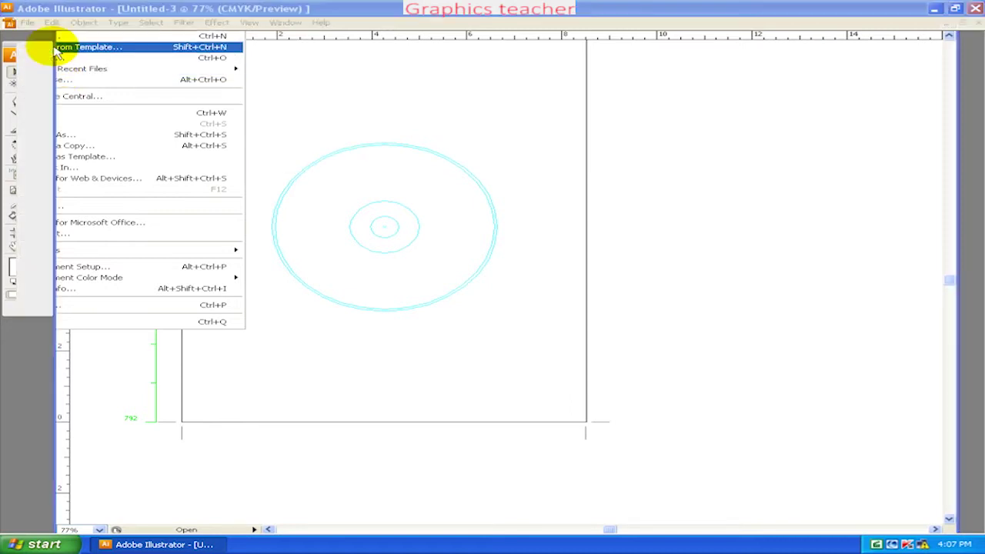
click(69, 47)
double_click(348, 120)
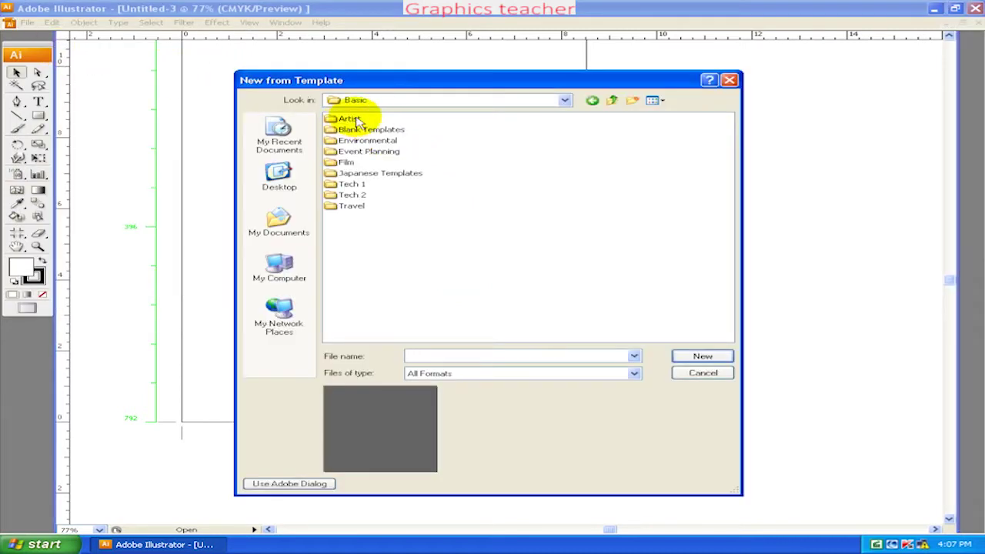
double_click(354, 120)
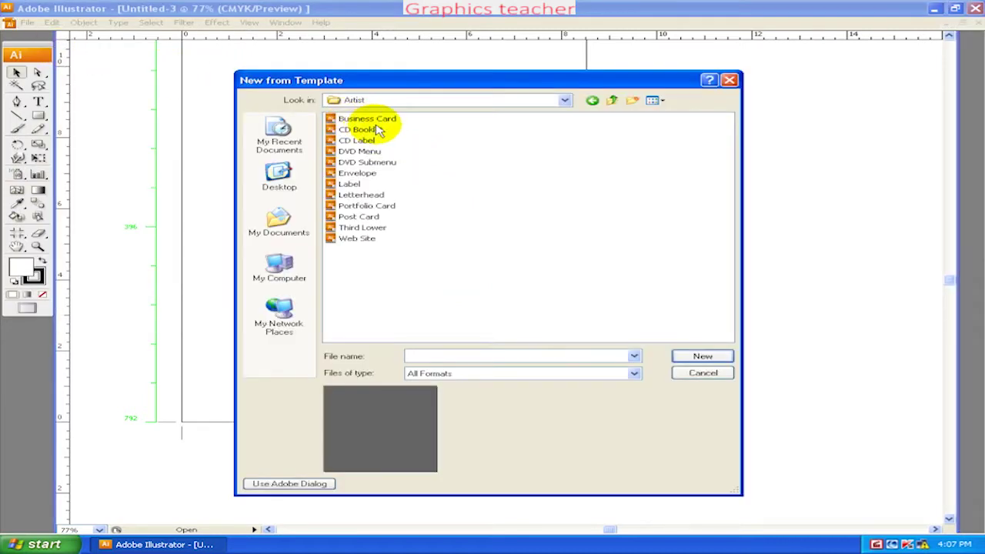
- Preview the Artist templates and create a document from the Web Site template
click(360, 119)
click(362, 141)
click(365, 163)
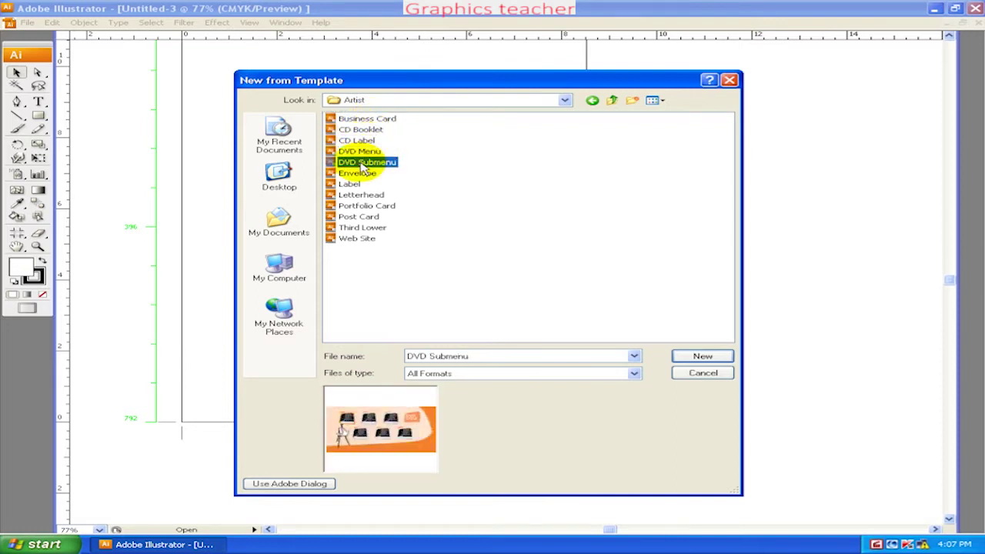
click(357, 174)
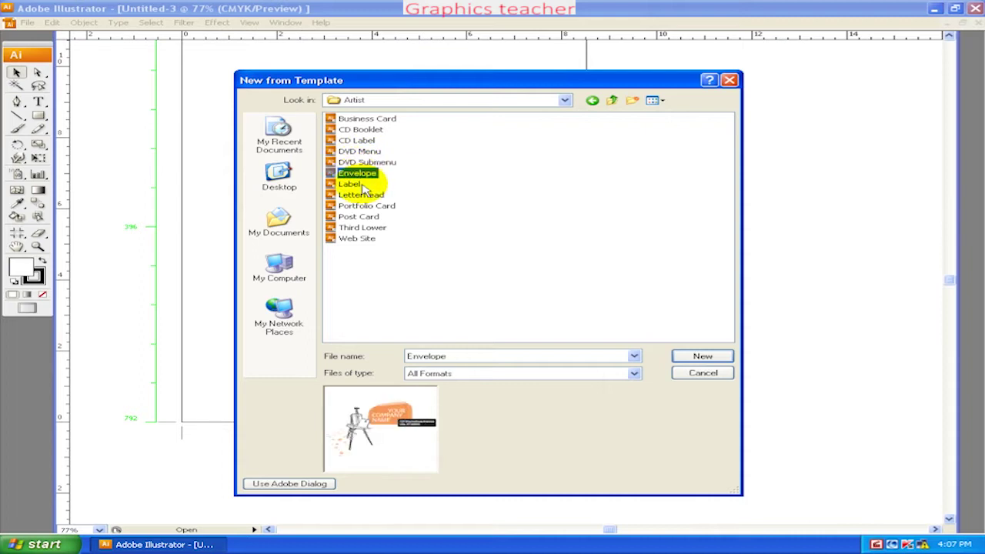
click(361, 195)
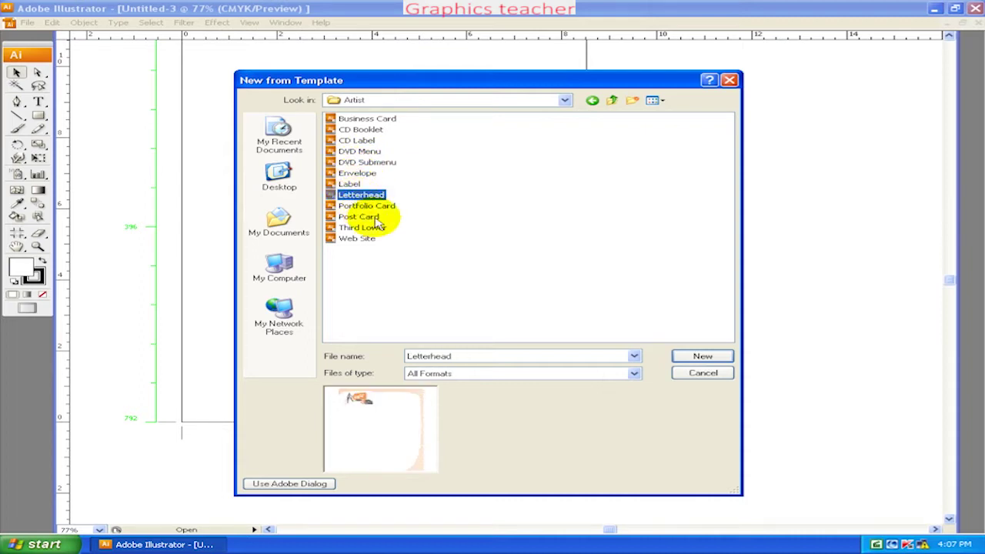
click(360, 207)
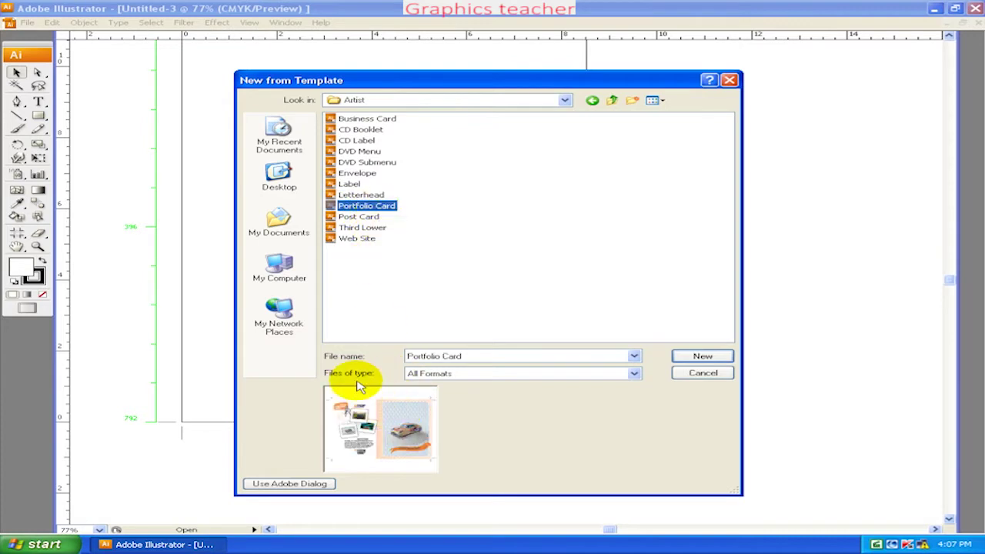
click(360, 218)
click(364, 229)
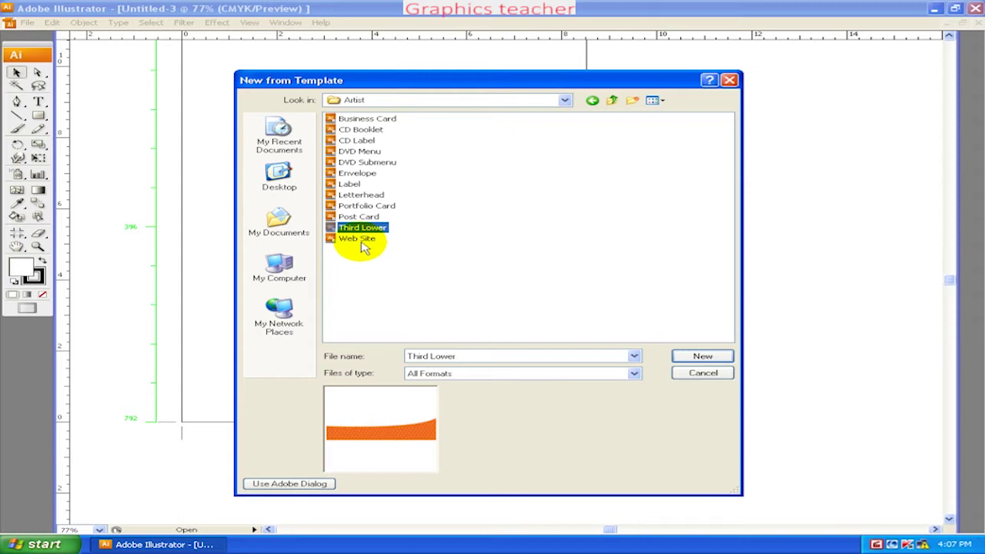
click(363, 241)
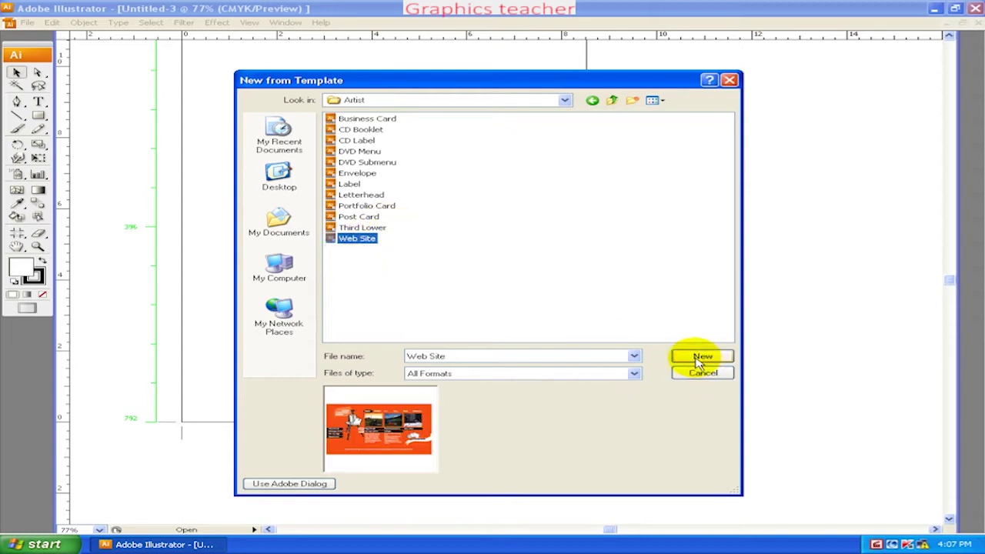
click(699, 358)
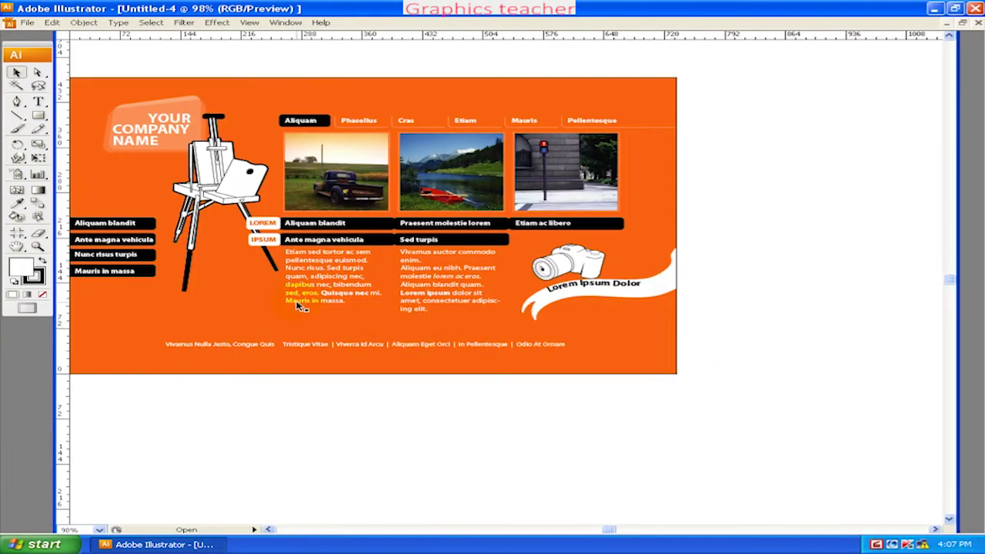
- Pan and zoom around the orange website layout, then fit it in the window
drag(286, 294, 384, 306)
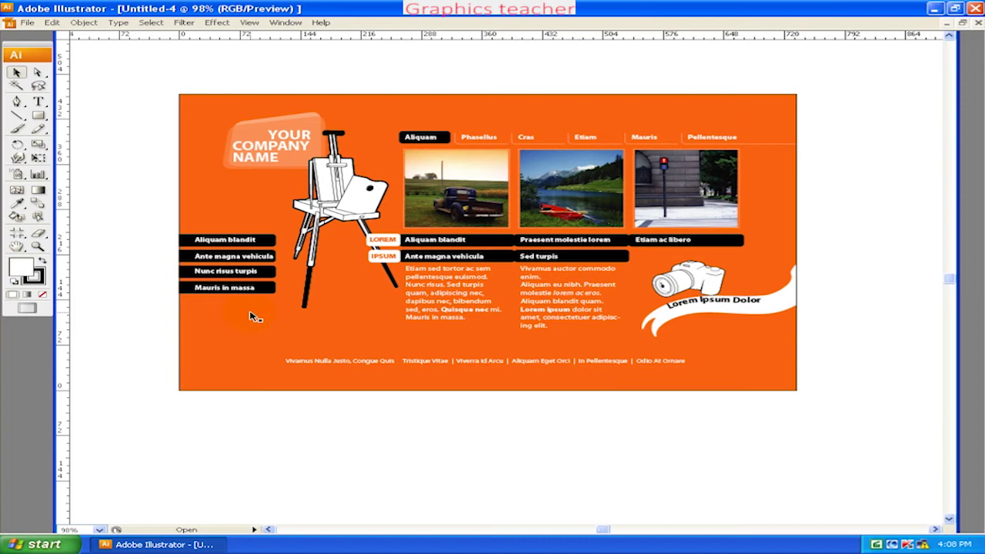
key(ctrl+equal)
key(ctrl+equal)
key(ctrl+equal)
key(ctrl+minus)
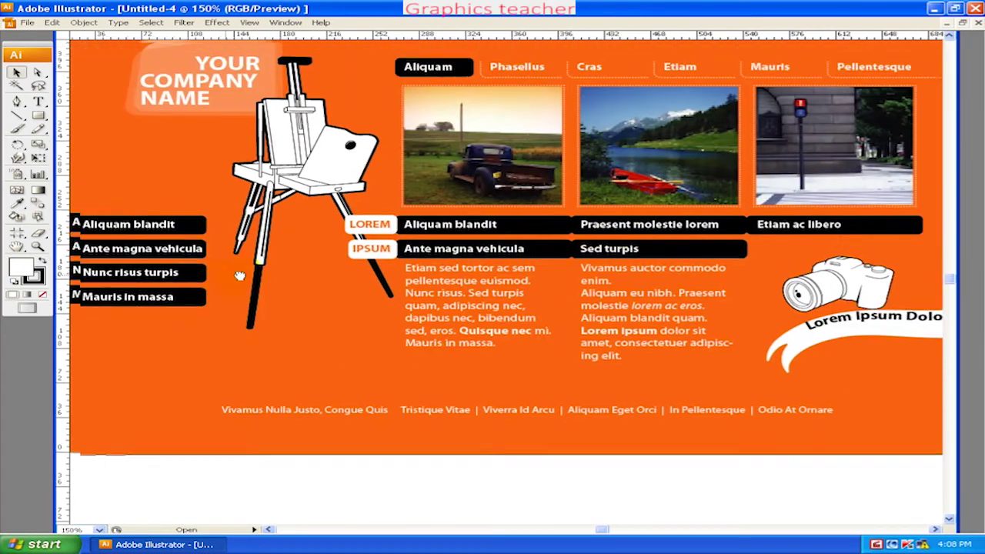
mouse_move(279, 232)
mouse_down()
mouse_move(408, 316)
mouse_move(347, 326)
mouse_move(374, 304)
mouse_up()
mouse_move(449, 300)
mouse_down()
mouse_move(420, 285)
mouse_move(374, 288)
mouse_up()
key(ctrl+equal)
key(ctrl+equal)
drag(610, 394, 535, 325)
key(ctrl+1)
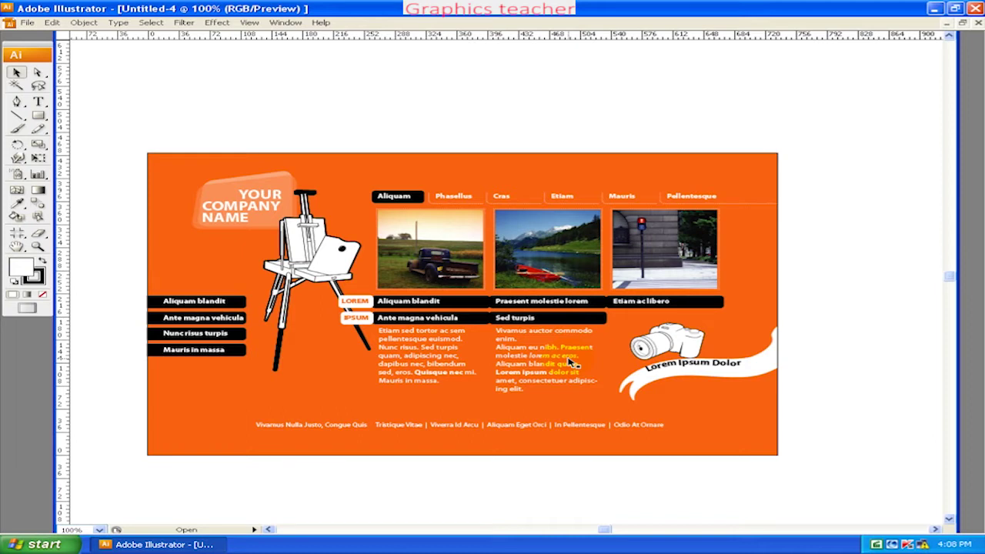
- Zoom to the easel artwork at 200% and drag the easel left and down
key(ctrl+plus)
key(ctrl+plus)
mouse_move(295, 354)
mouse_down()
mouse_move(465, 250)
mouse_move(506, 319)
mouse_up()
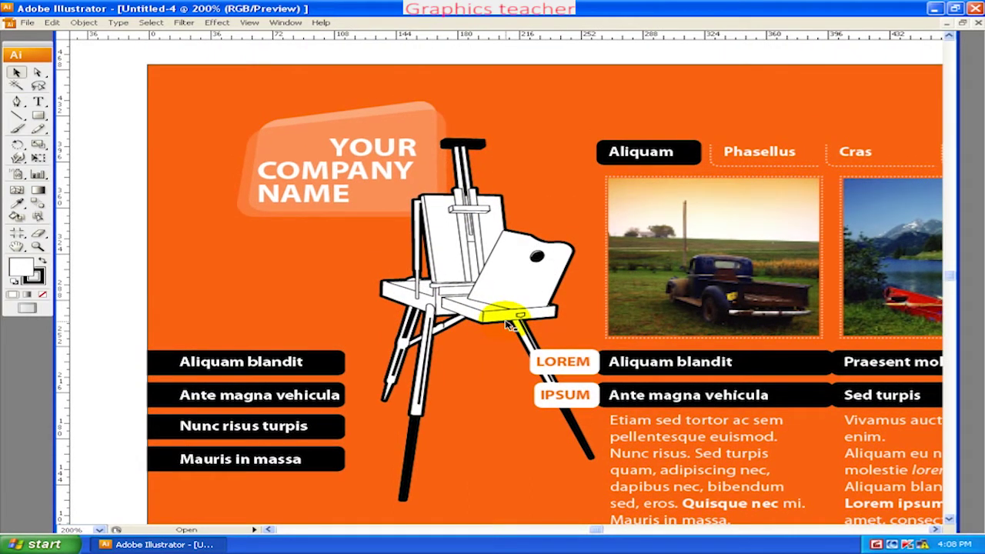
key(ctrl+plus)
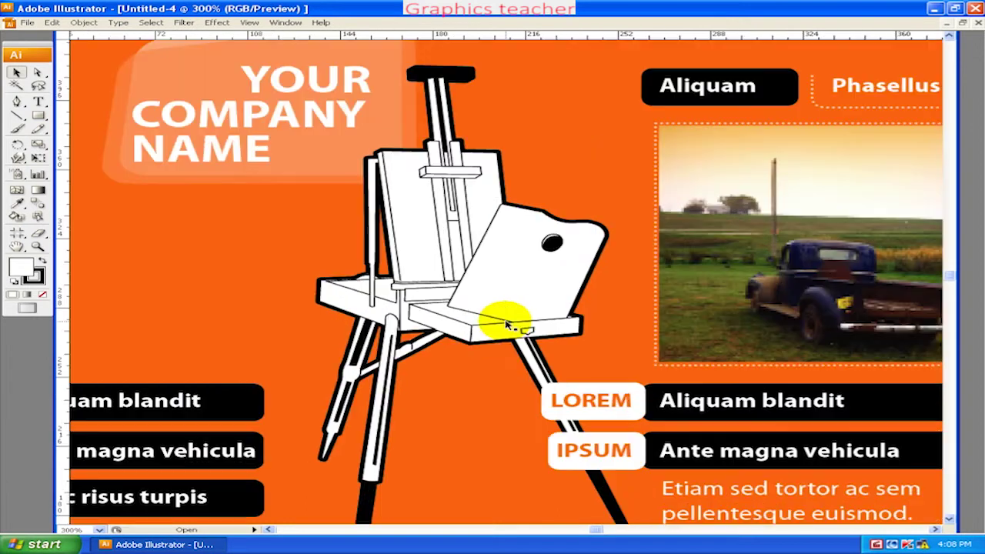
mouse_move(505, 320)
mouse_down()
mouse_move(508, 330)
mouse_move(594, 329)
mouse_move(623, 319)
mouse_up()
key(ctrl+minus)
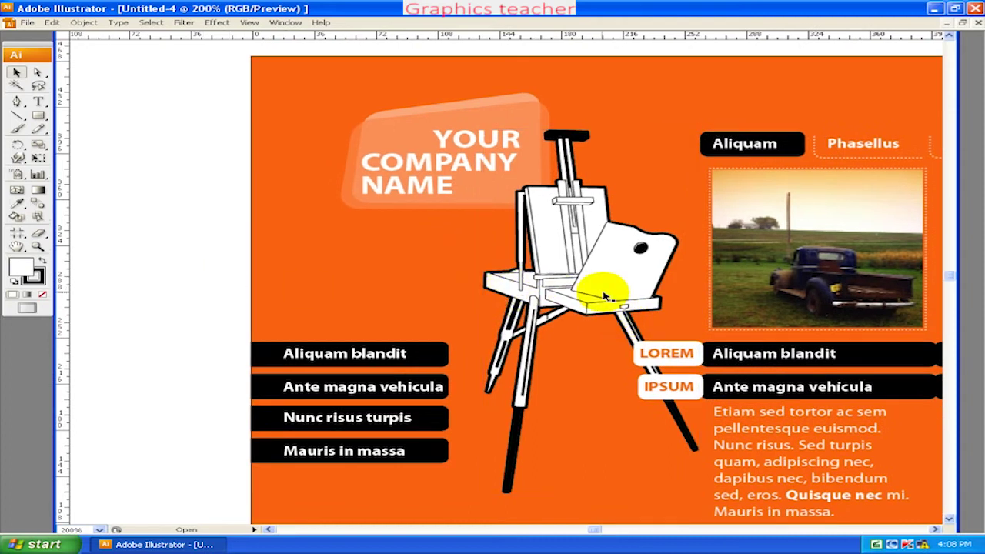
drag(598, 281, 543, 355)
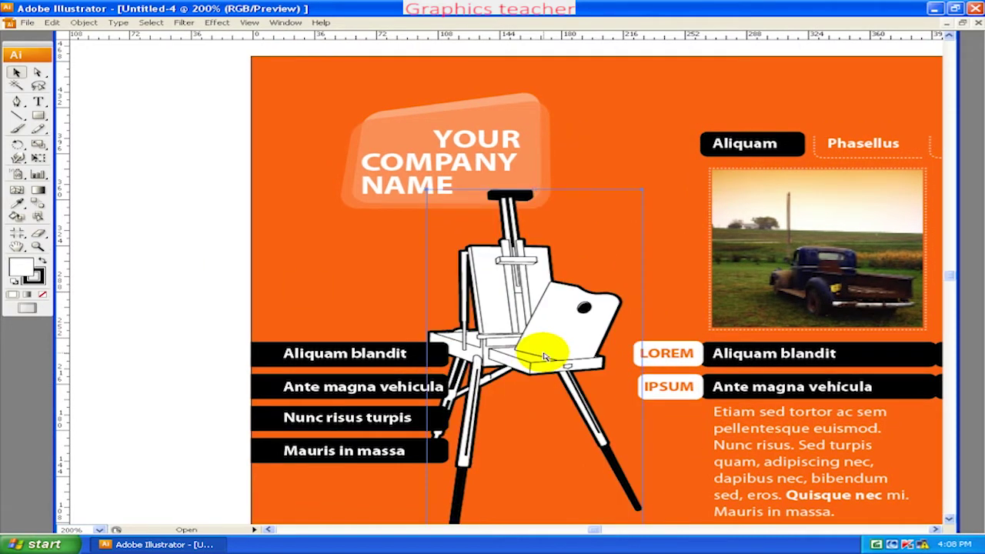
- Magnify the easel shelf to check its placement, then zoom back to fill the view
key(ctrl+plus)
key(ctrl+plus)
key(ctrl+plus)
key(ctrl+plus)
key(ctrl+plus)
key(ctrl+plus)
key(ctrl+plus)
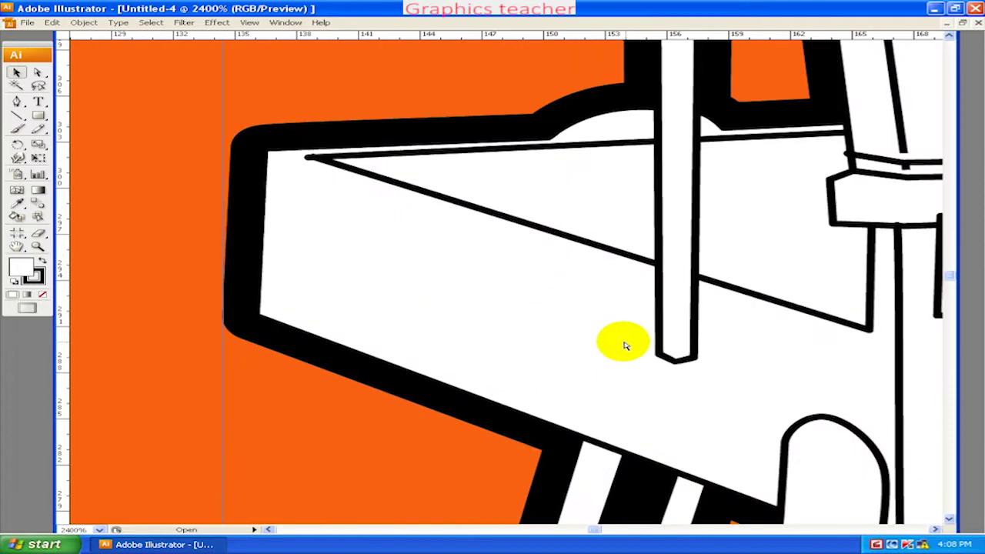
key(ctrl+plus)
key(ctrl+plus)
key(ctrl+plus)
key(ctrl+minus)
key(ctrl+minus)
key(ctrl+minus)
key(ctrl+minus)
key(ctrl+minus)
key(ctrl+minus)
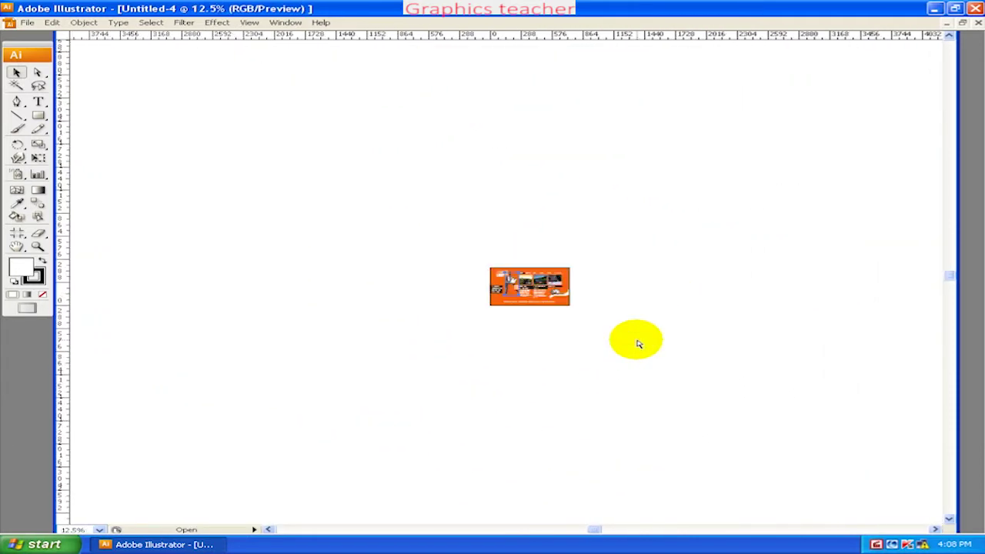
key(ctrl+plus)
key(ctrl+plus)
key(ctrl+plus)
key(ctrl+plus)
key(ctrl+plus)
key(ctrl+plus)
key(ctrl+plus)
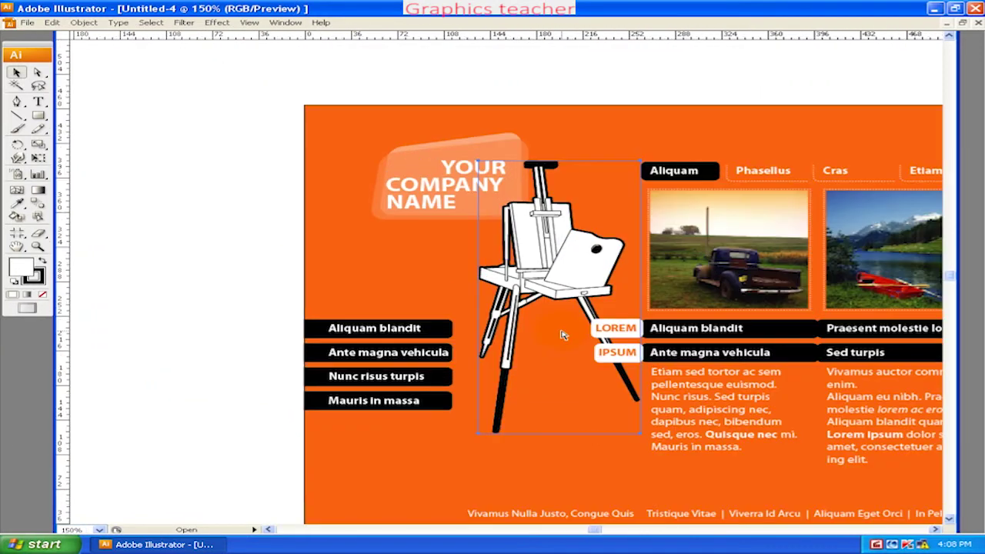
- Adjust the view and select the company-name rounded box
drag(561, 332, 534, 341)
key(ctrl+plus)
key(ctrl+plus)
key(ctrl+plus)
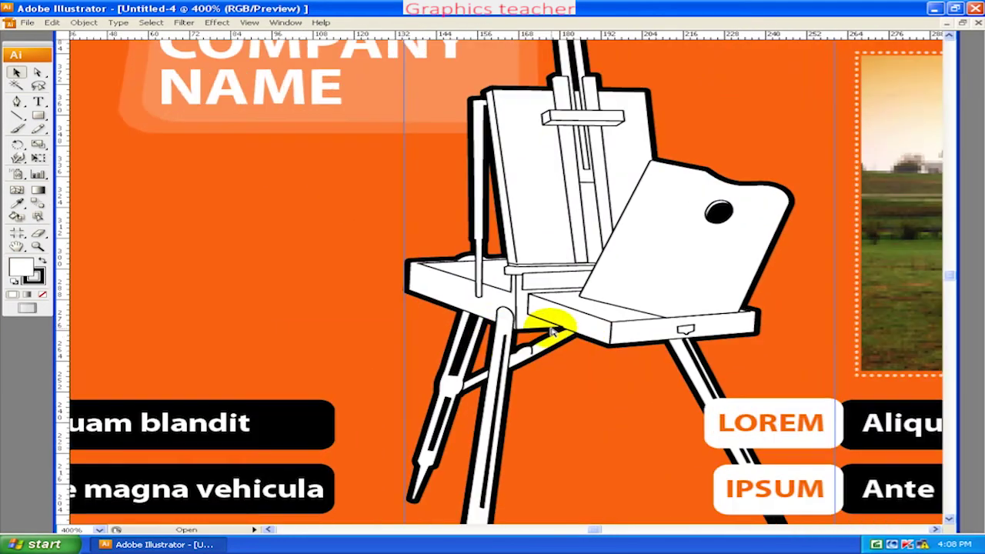
key(ctrl+minus)
key(ctrl+minus)
key(ctrl+minus)
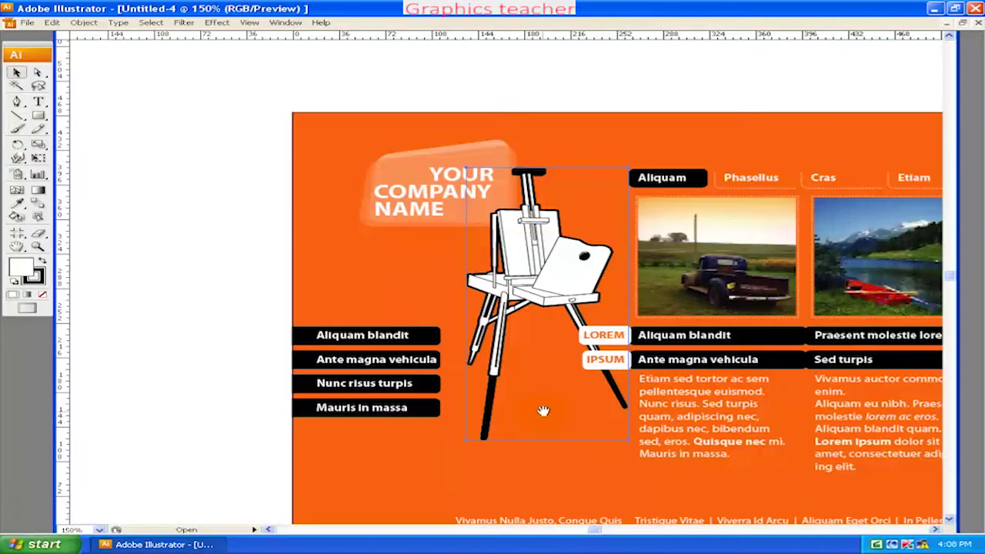
drag(543, 411, 517, 402)
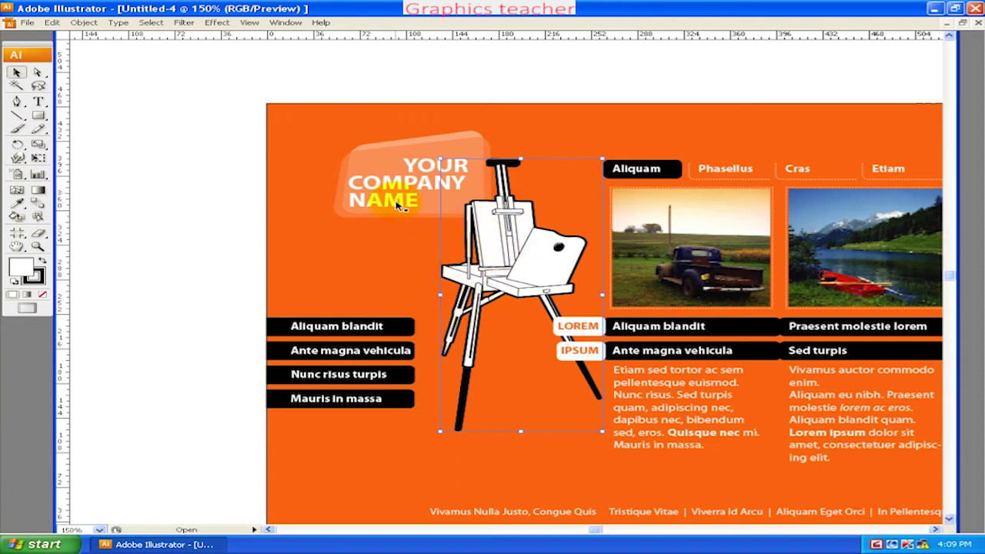
click(406, 158)
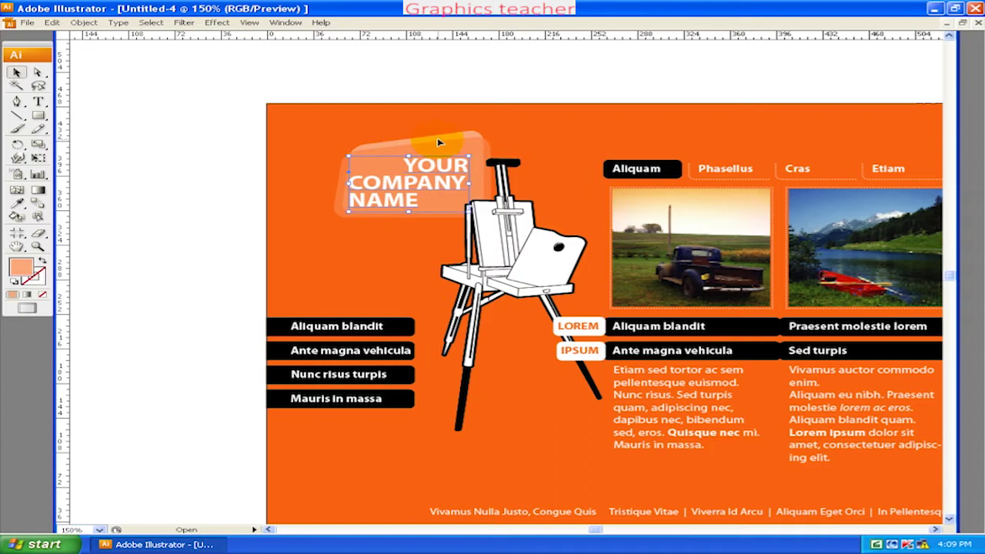
- Scroll to the photo columns at 200% and select the Phasellus tab group
scroll(451, 229, down, 1)
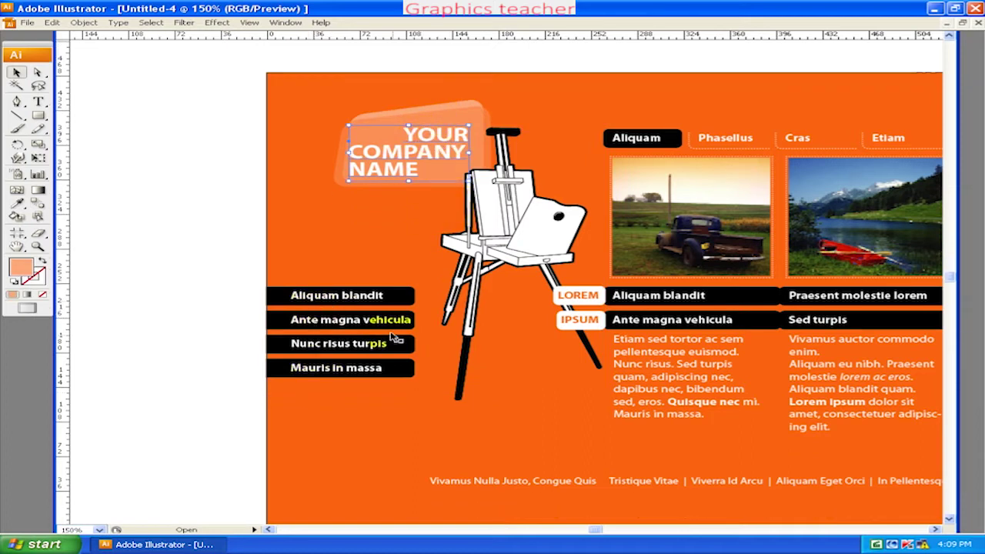
scroll(462, 323, right, 4)
scroll(385, 320, right, 1)
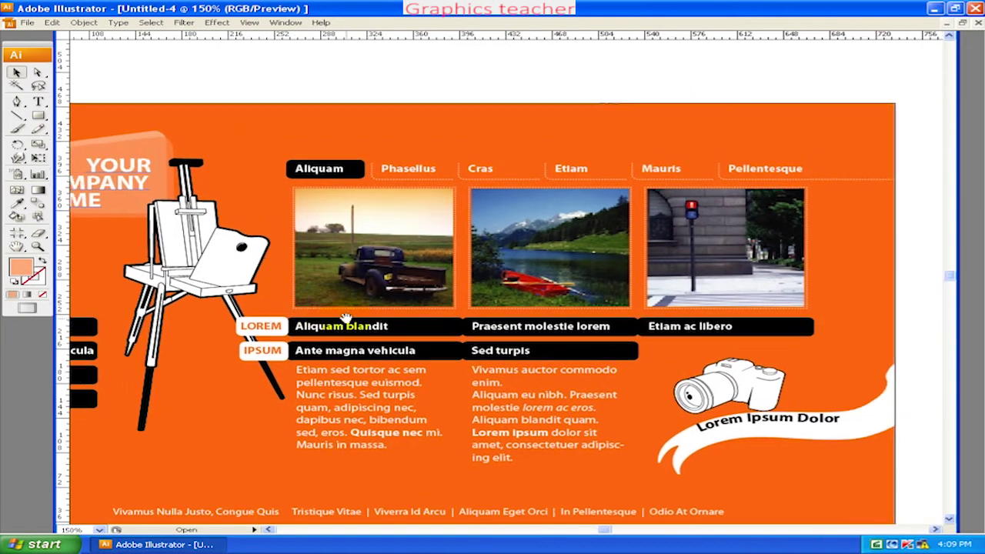
scroll(354, 331, right, 1)
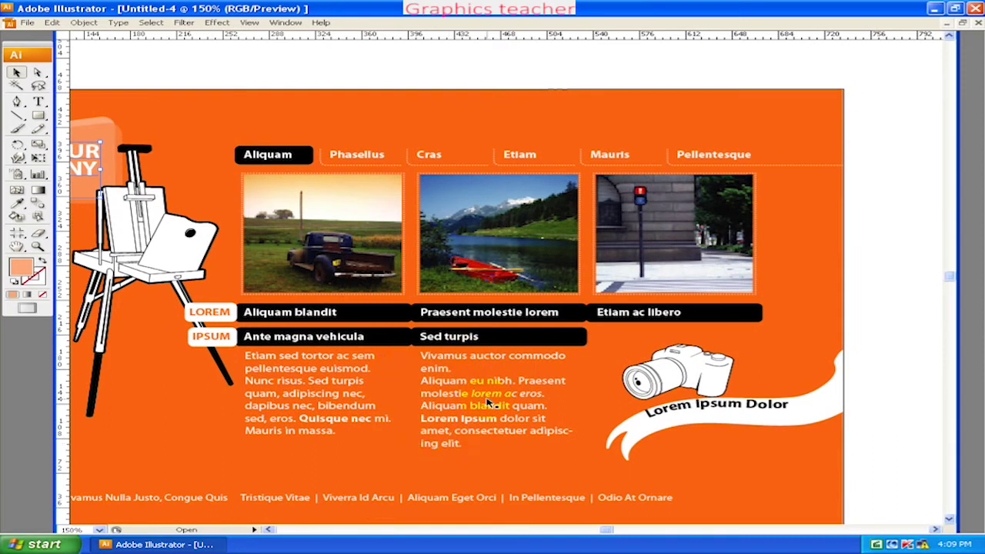
drag(558, 288, 522, 314)
key(ctrl+plus)
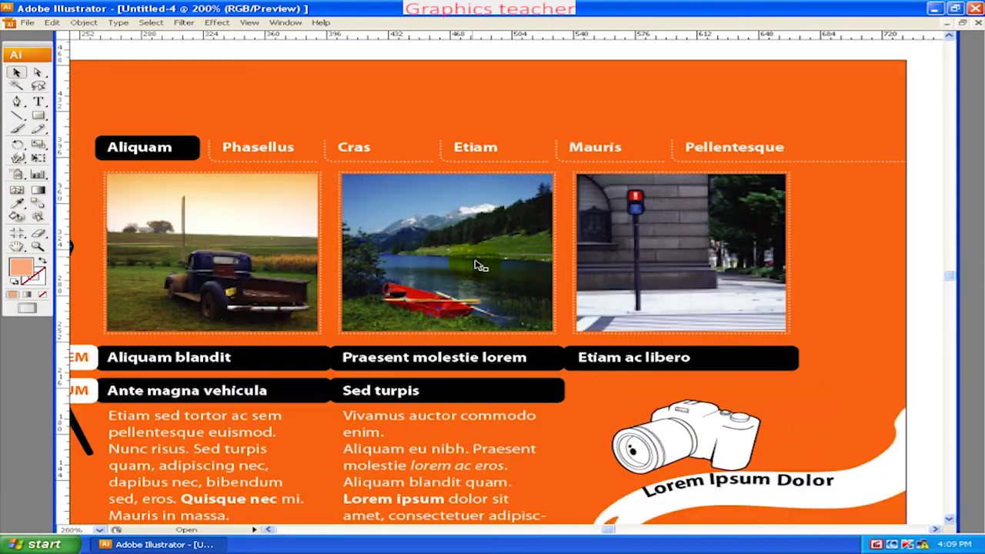
drag(361, 219, 401, 213)
click(312, 152)
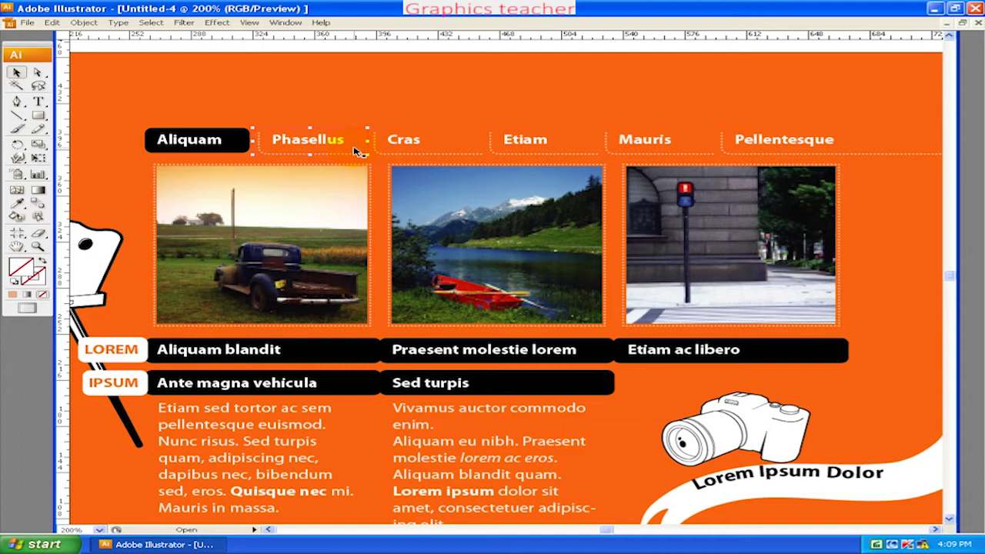
- Zoom out, close the Untitled-4 web-layout document and go to the File menu
scroll(616, 315, down, 2)
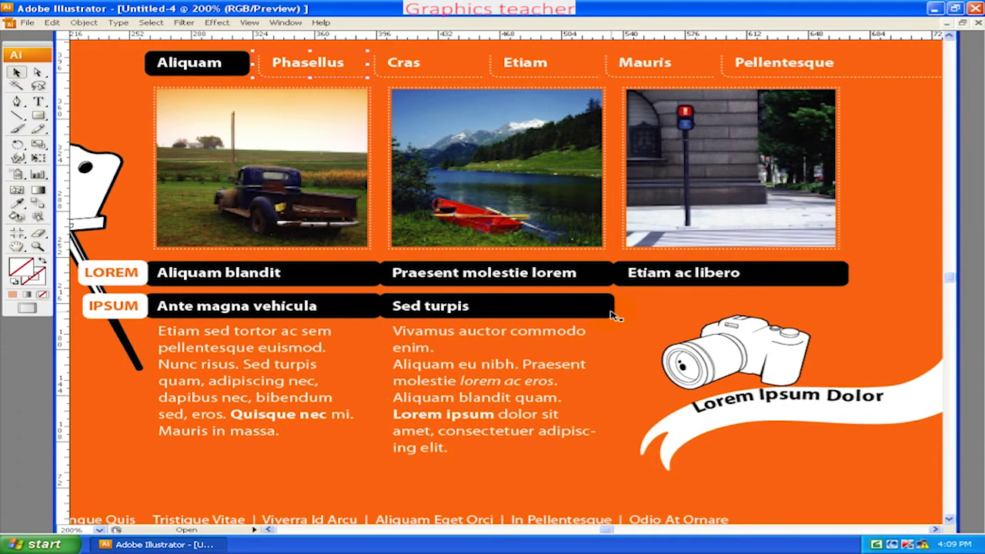
scroll(613, 316, down, 4)
key(ctrl+minus)
key(ctrl+minus)
key(ctrl+minus)
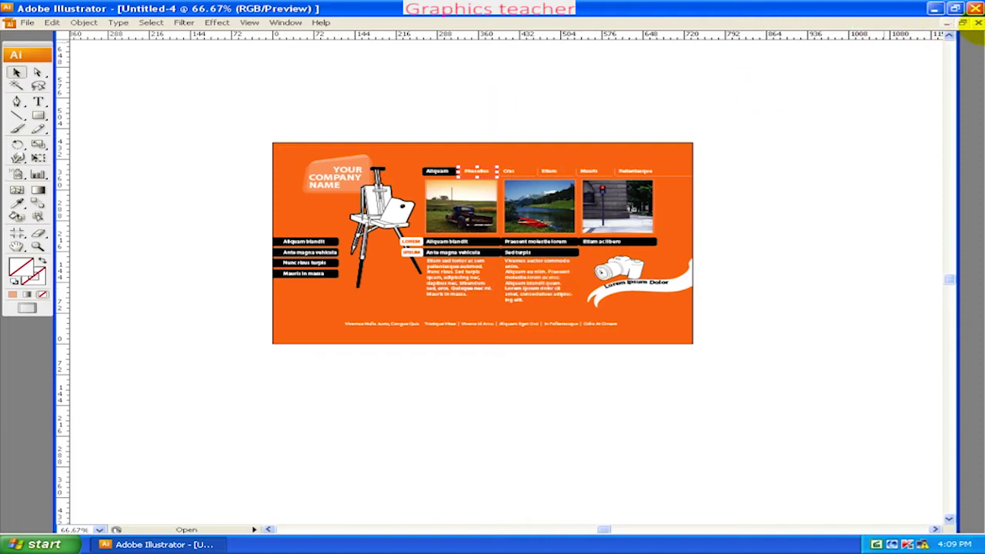
click(978, 23)
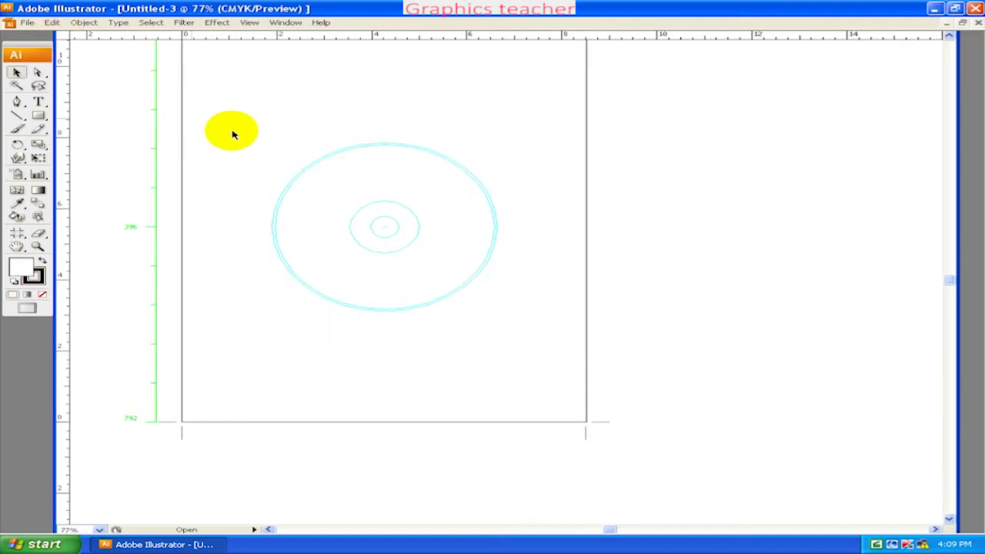
click(27, 22)
- Open New from Template and preview the Basic > Blank Templates, Banner Ad through Presentation
click(58, 48)
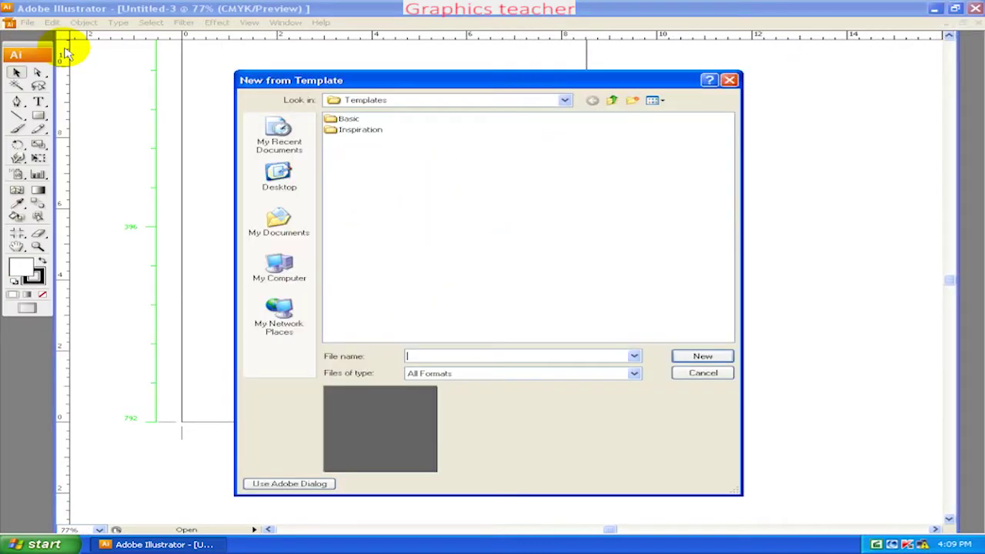
double_click(346, 119)
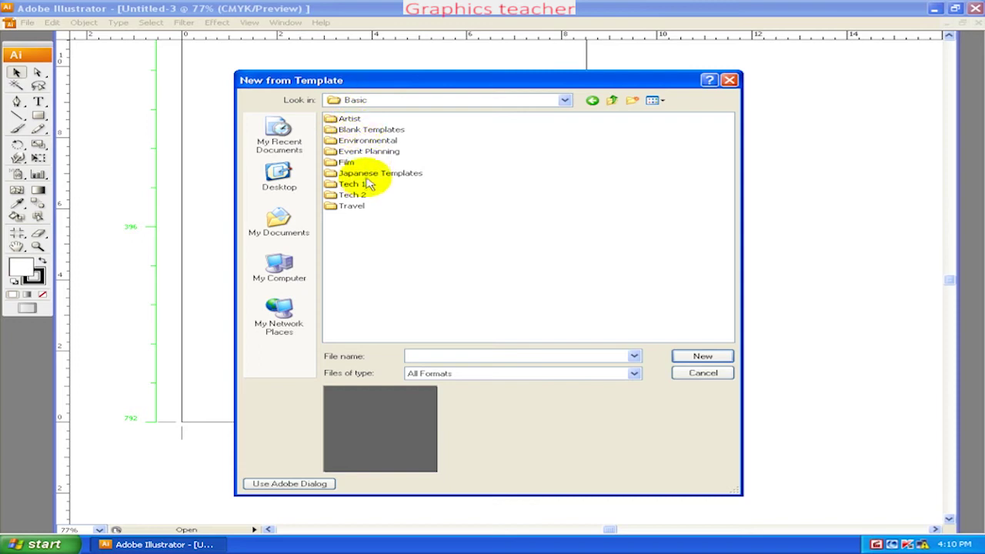
double_click(377, 131)
click(372, 120)
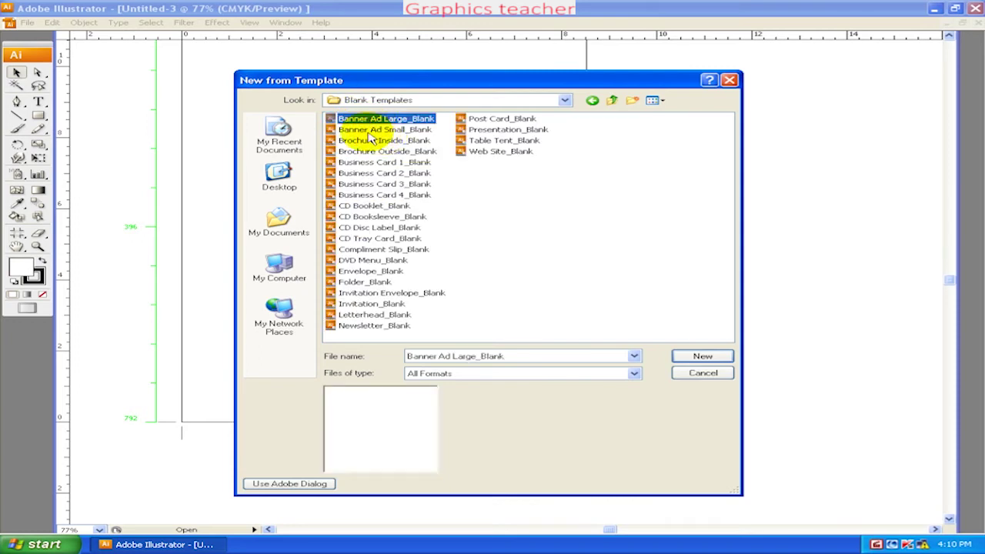
click(370, 130)
click(371, 142)
click(362, 174)
click(362, 281)
click(496, 140)
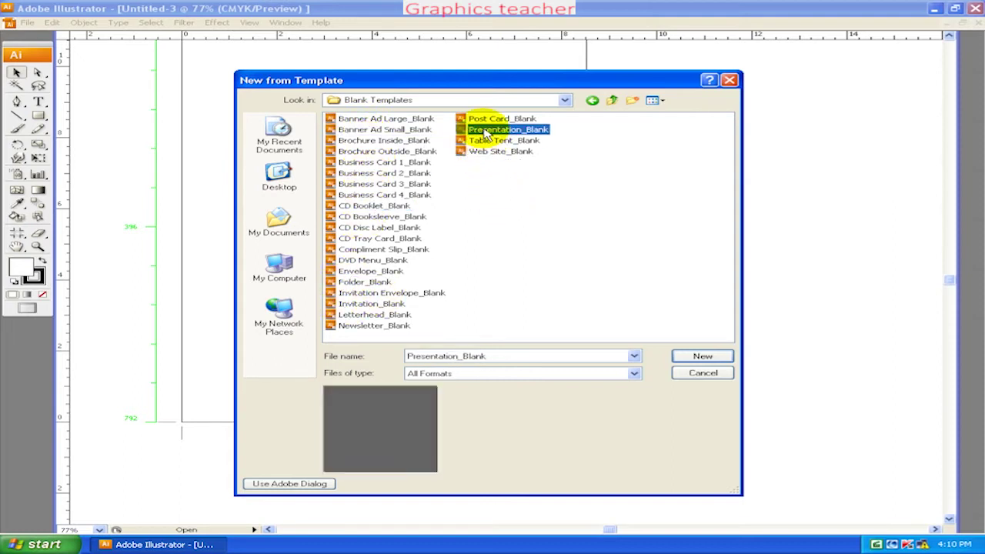
- Create Untitled-5 from the Basic > Environmental Bookmark template
click(612, 101)
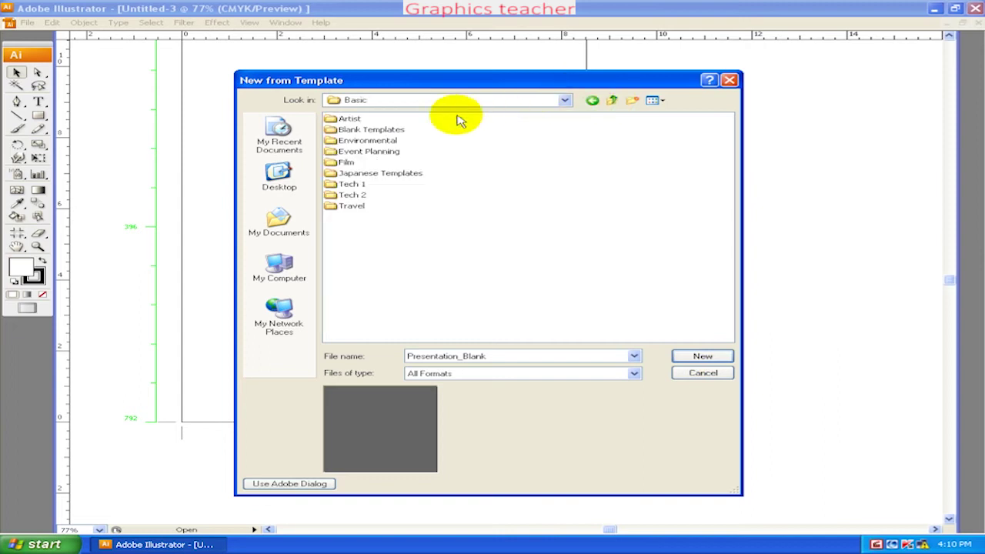
double_click(368, 143)
click(360, 120)
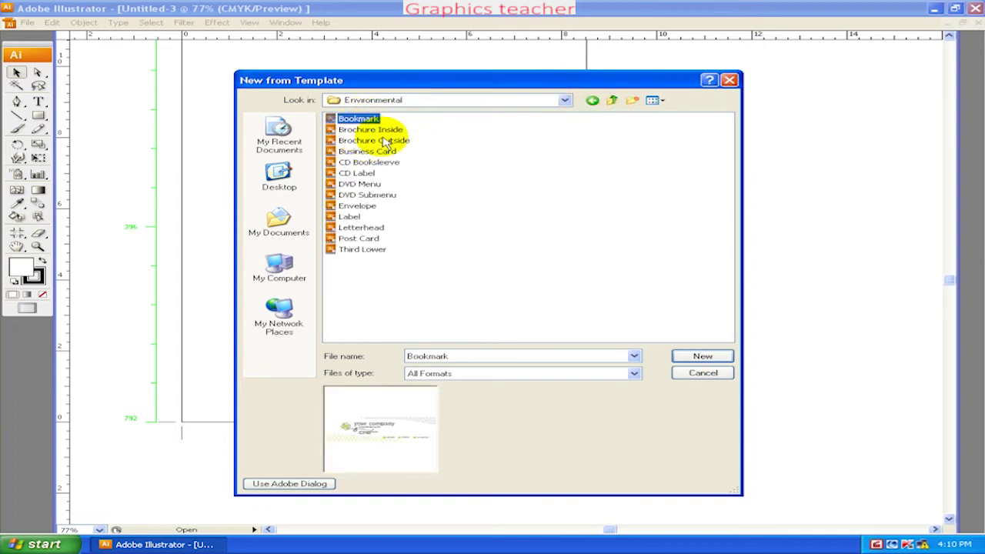
click(696, 357)
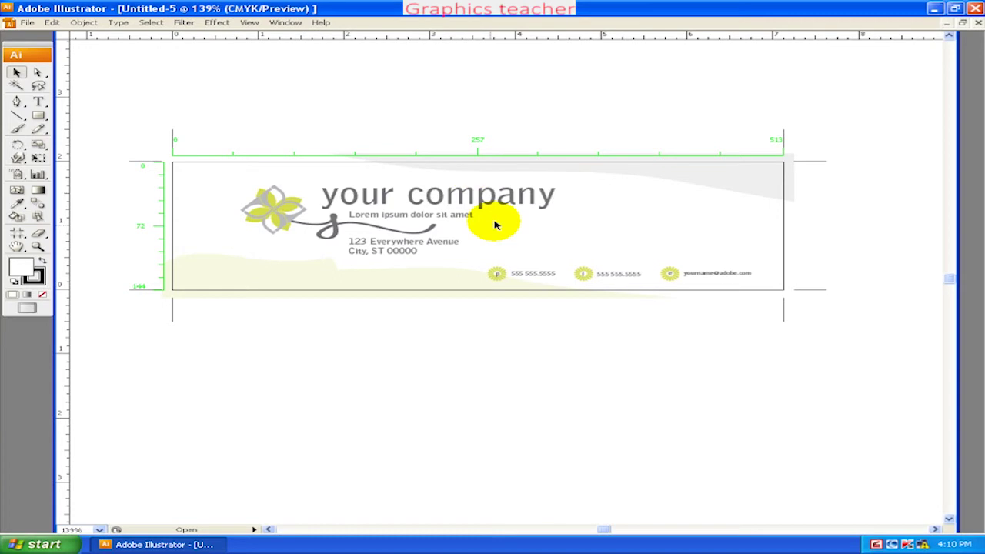
- Open New from Template on the Basic > Environmental folder
click(27, 21)
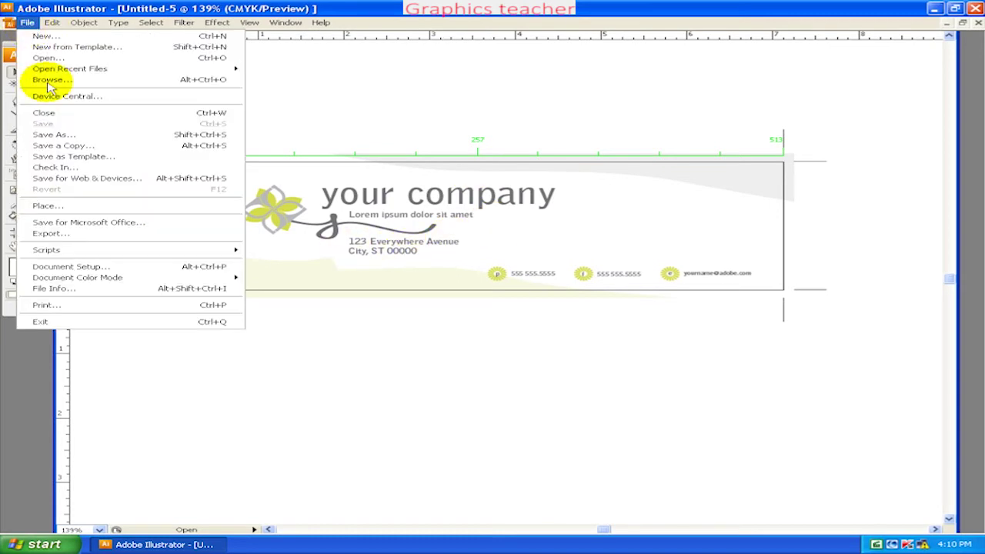
click(38, 47)
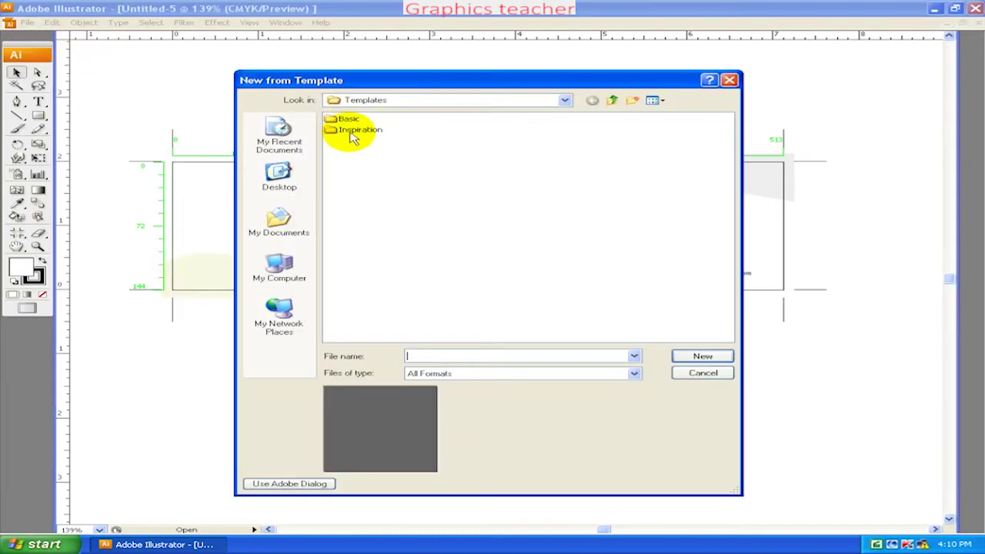
double_click(347, 120)
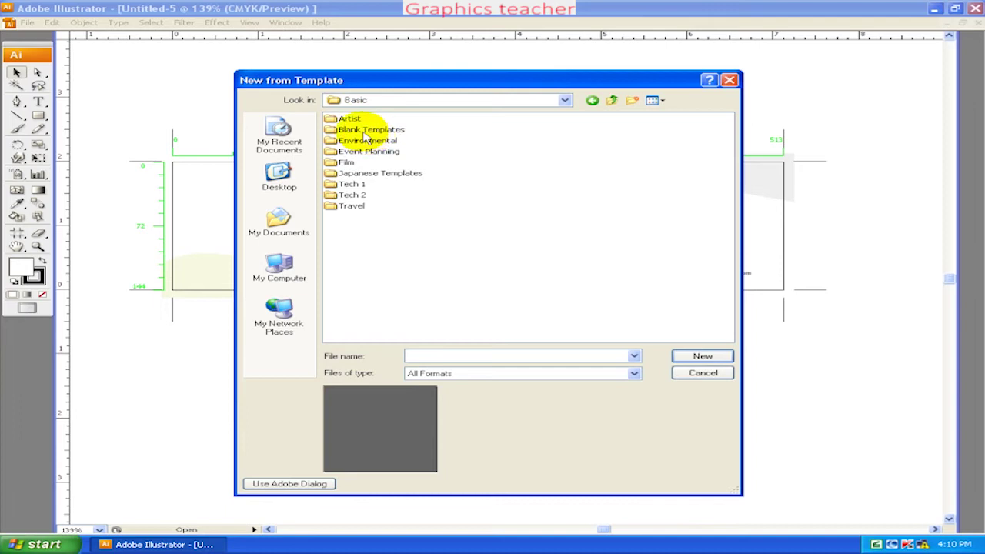
double_click(360, 142)
click(360, 141)
- Preview the Environmental templates, Bookmark through Third Lower, and create from Post Card
click(364, 163)
click(370, 141)
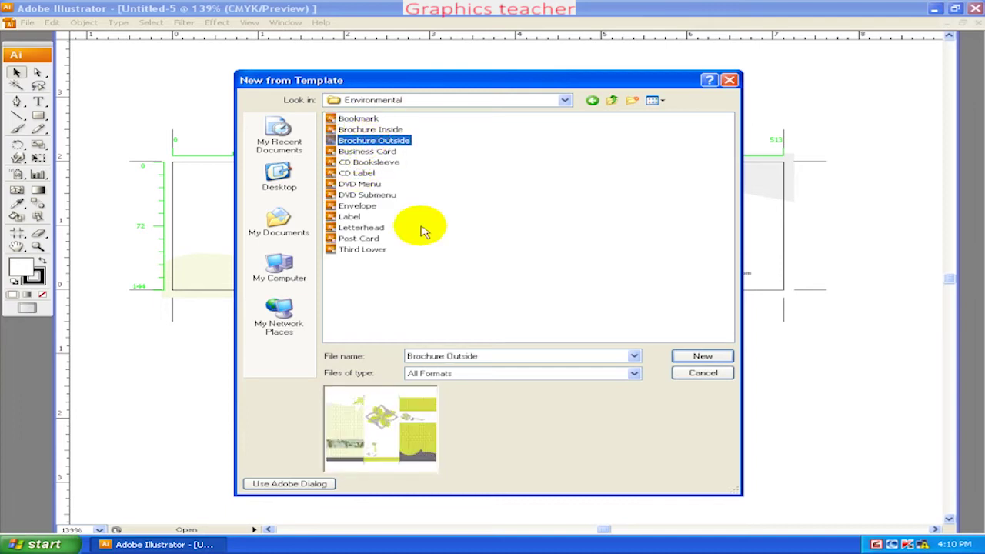
click(356, 118)
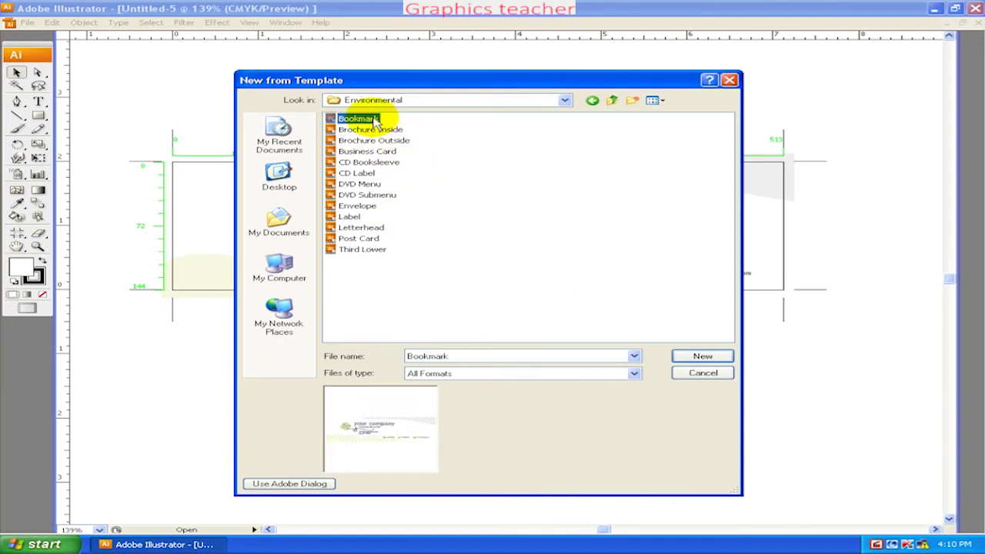
click(362, 152)
click(358, 174)
click(357, 205)
click(361, 228)
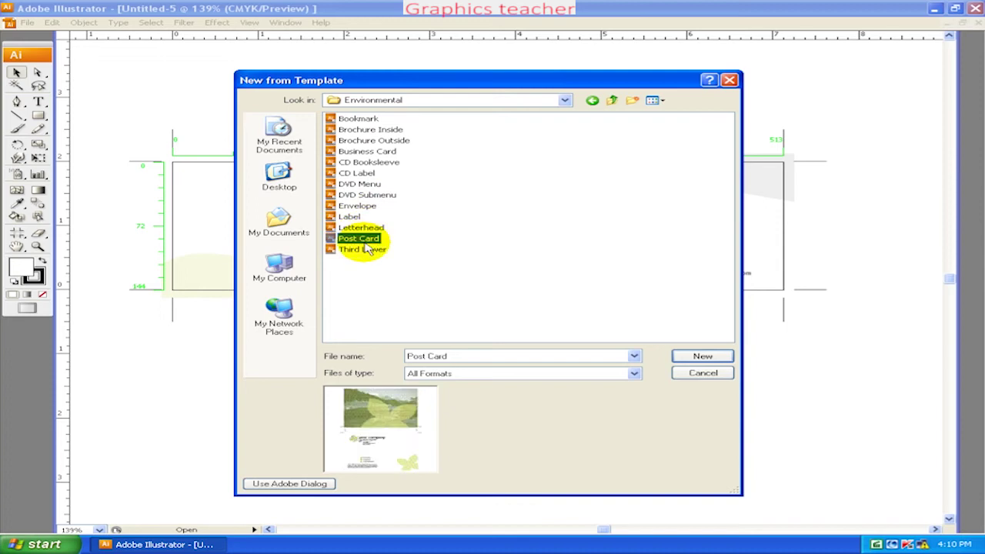
click(368, 249)
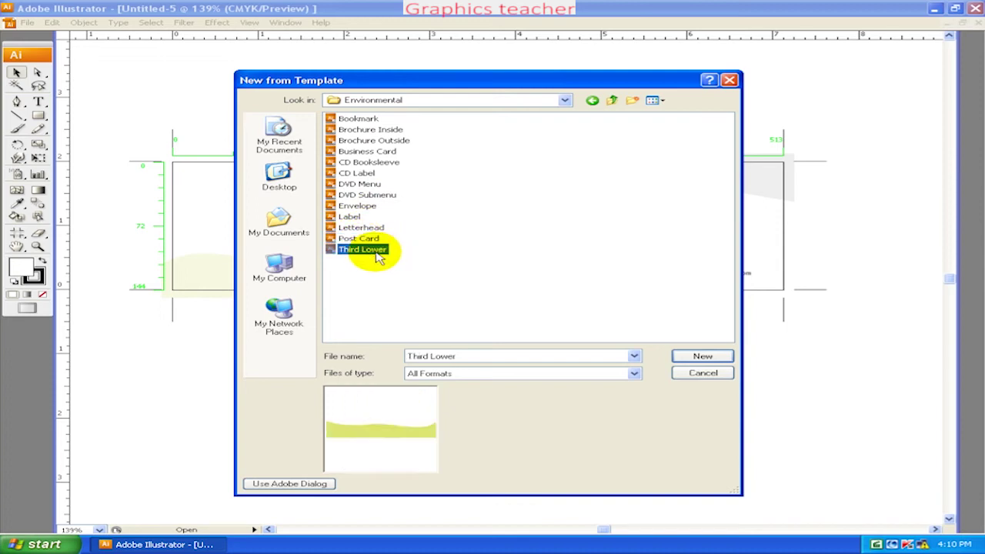
click(359, 240)
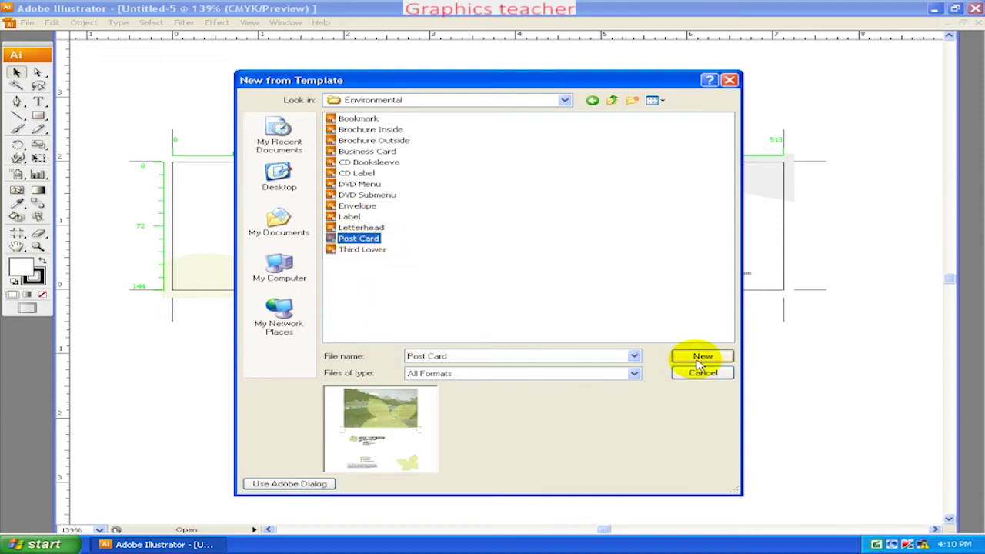
click(702, 357)
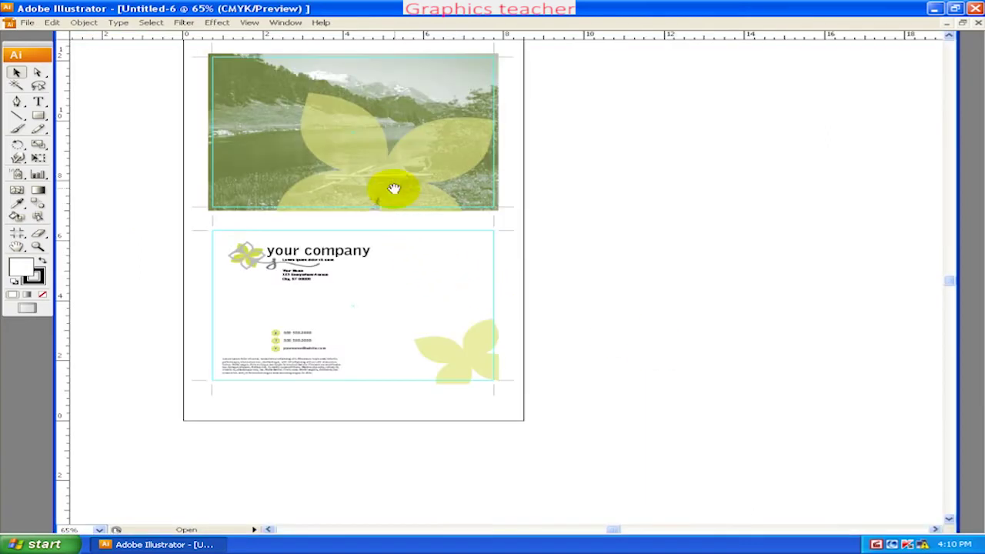
- Pan across the Post Card document's lake photo and company card, then open the File menu
drag(392, 190, 449, 223)
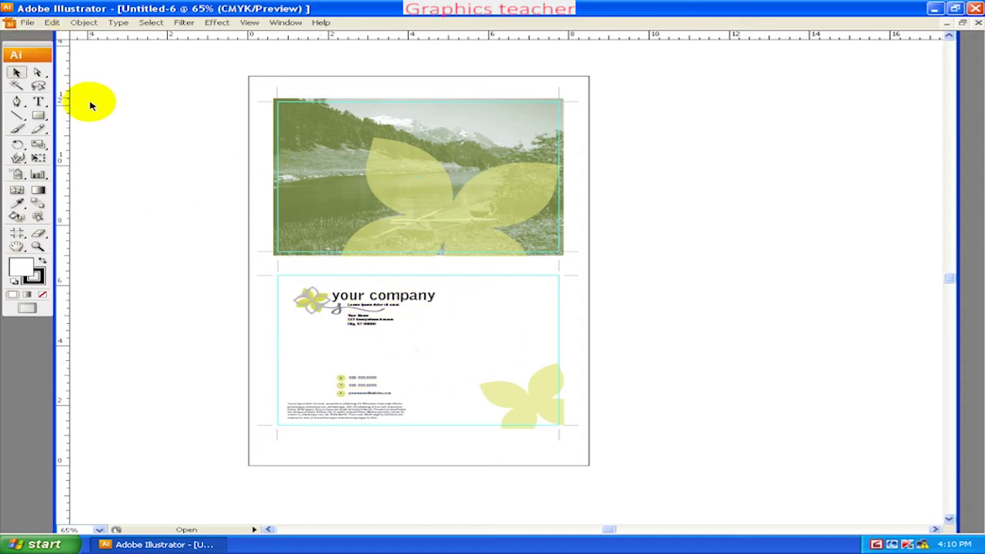
click(27, 22)
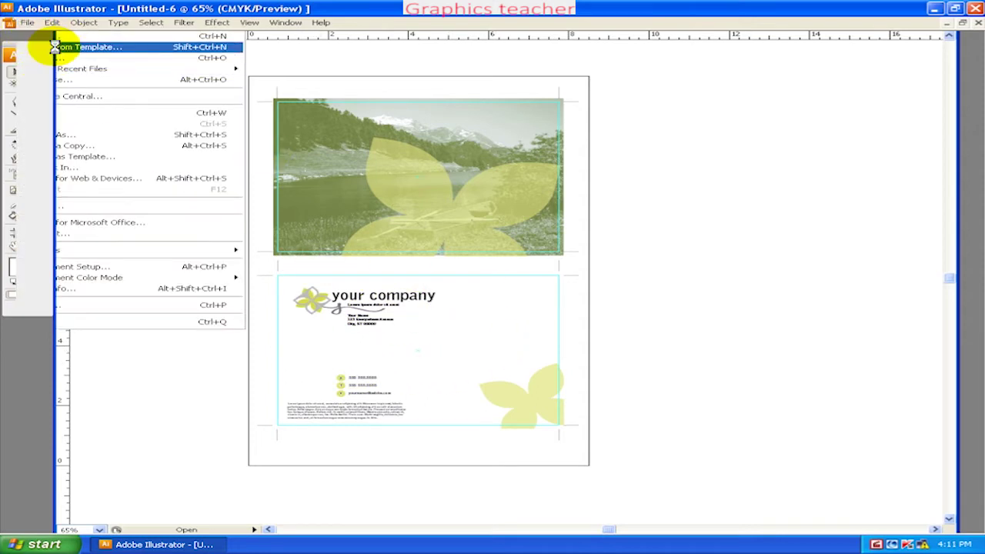
- Create Untitled-7 from the Environmental Brochure Inside template
click(20, 39)
double_click(348, 120)
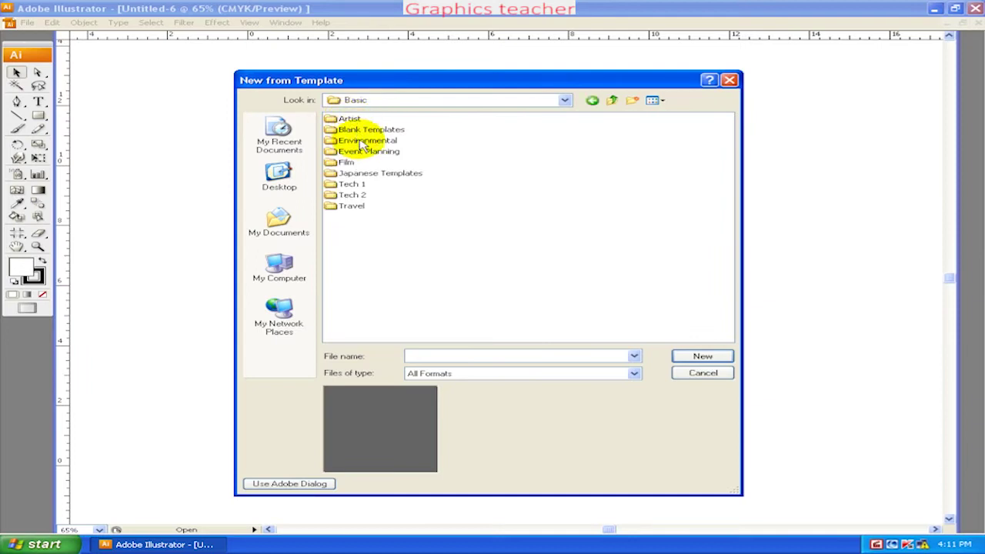
double_click(361, 142)
click(355, 130)
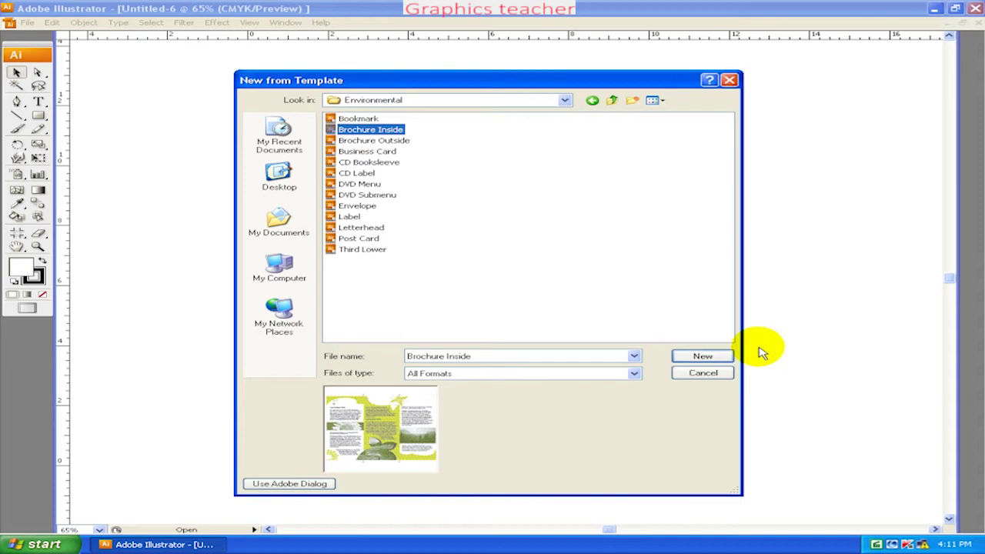
click(702, 355)
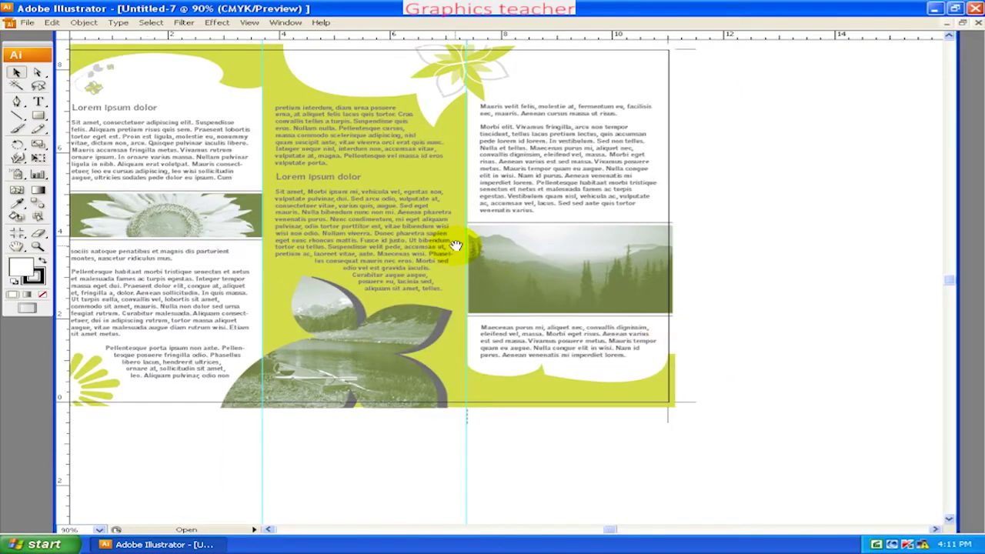
- Inspect the brochure's threaded text, sunflower group, butterfly landscape image and yellow background shape
drag(444, 236, 576, 288)
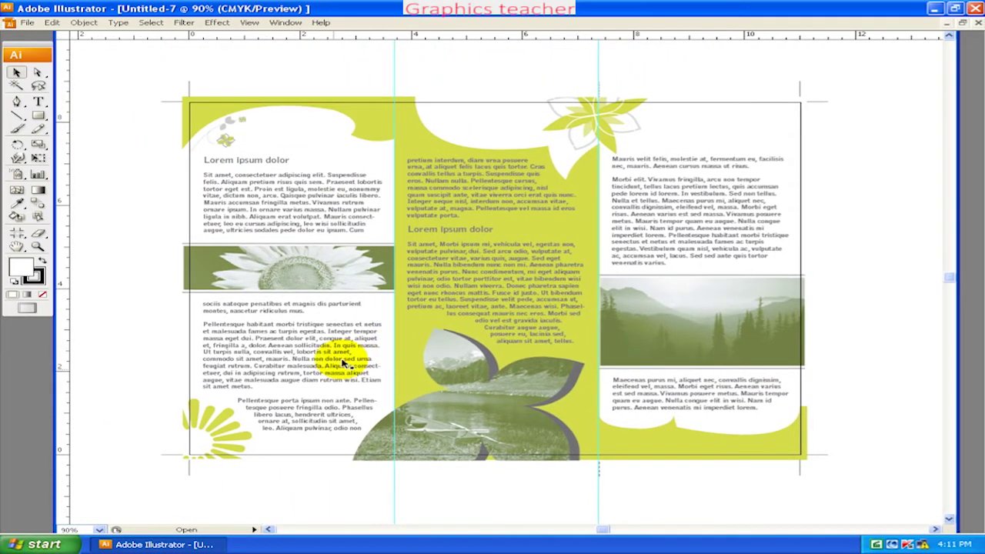
click(315, 401)
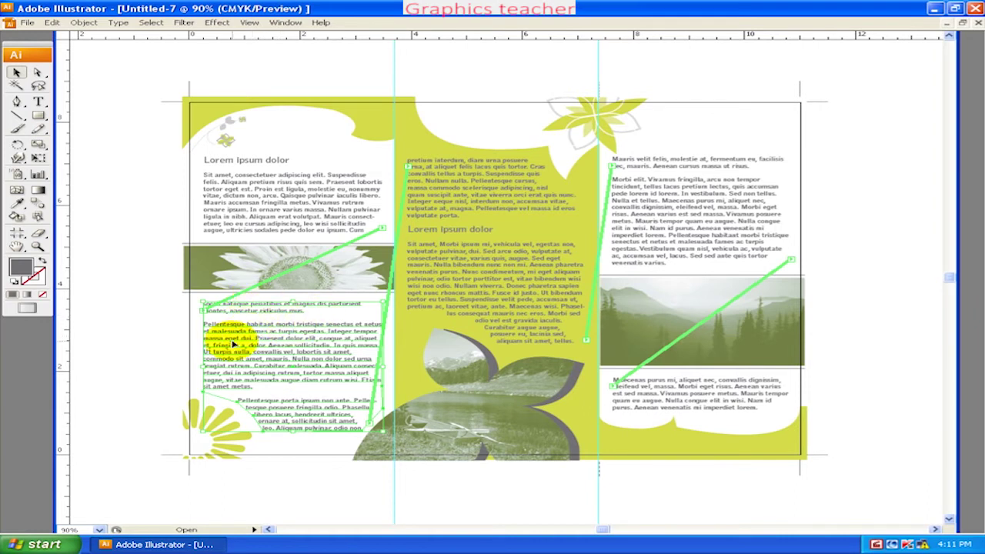
click(271, 229)
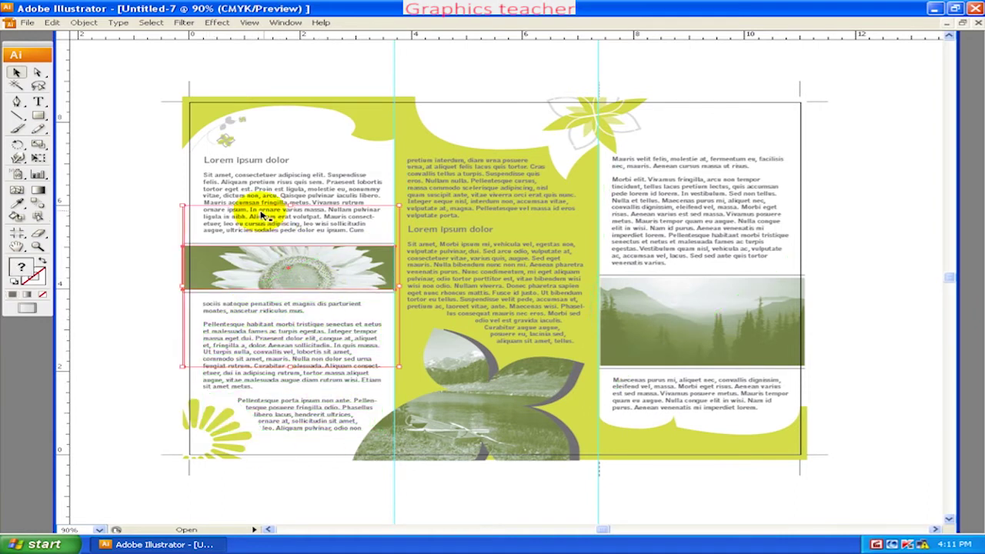
scroll(638, 374, down, 3)
click(519, 360)
click(501, 464)
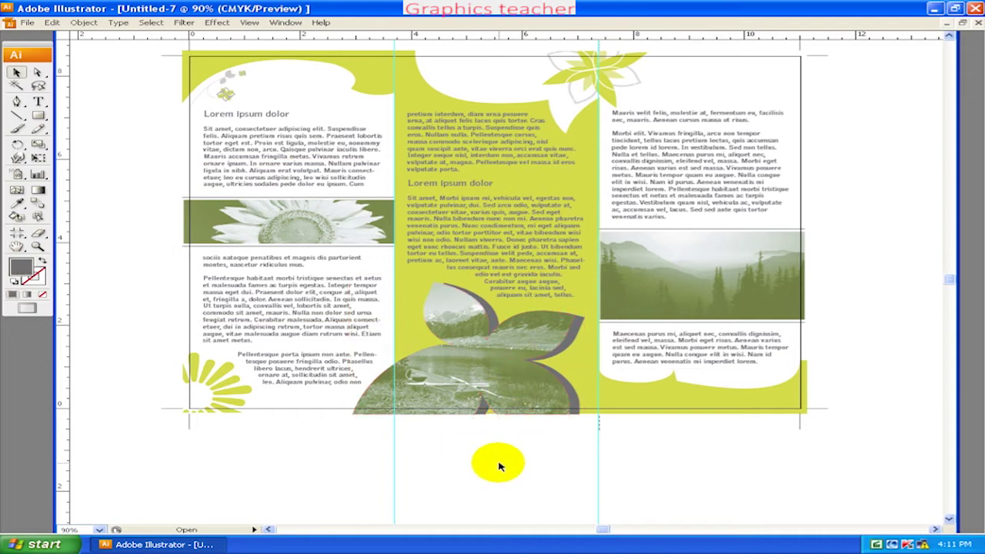
scroll(462, 382, up, 3)
scroll(463, 383, down, 1)
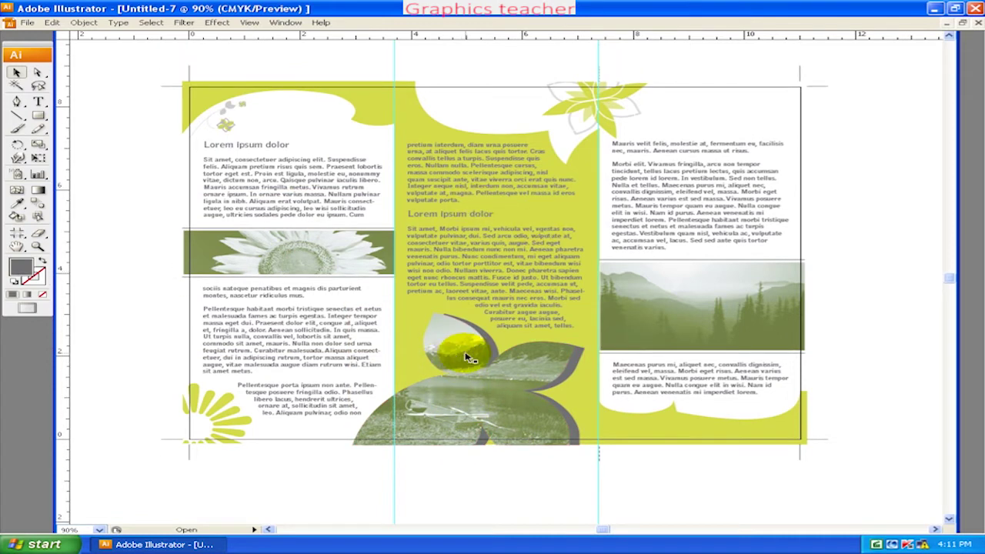
click(208, 105)
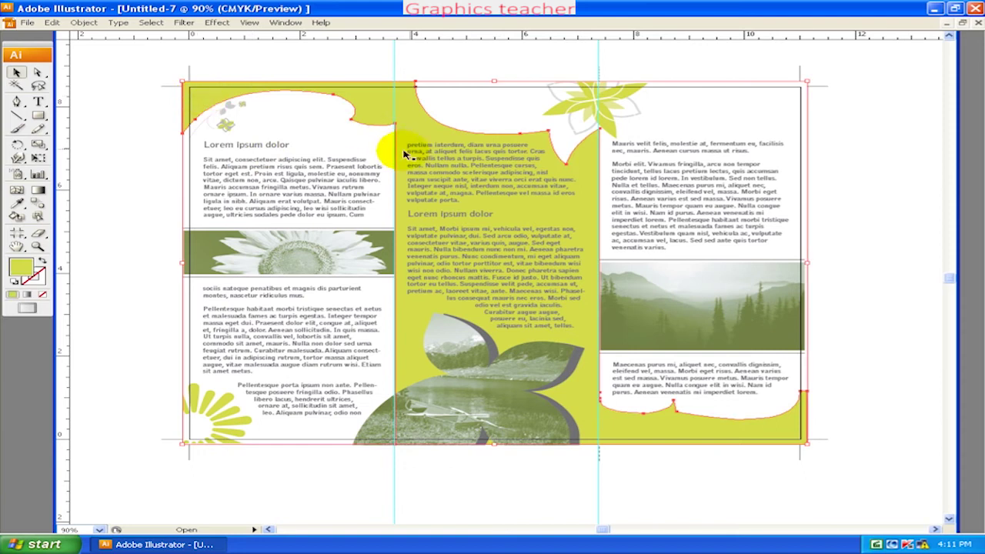
- Try moving the yellow background shape down and left, then undo the move
right_click(411, 128)
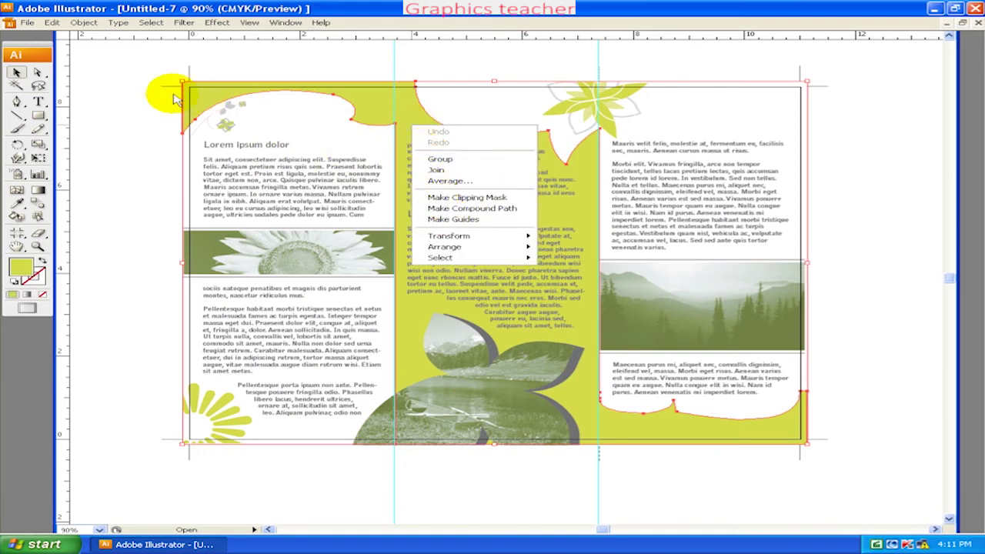
click(100, 122)
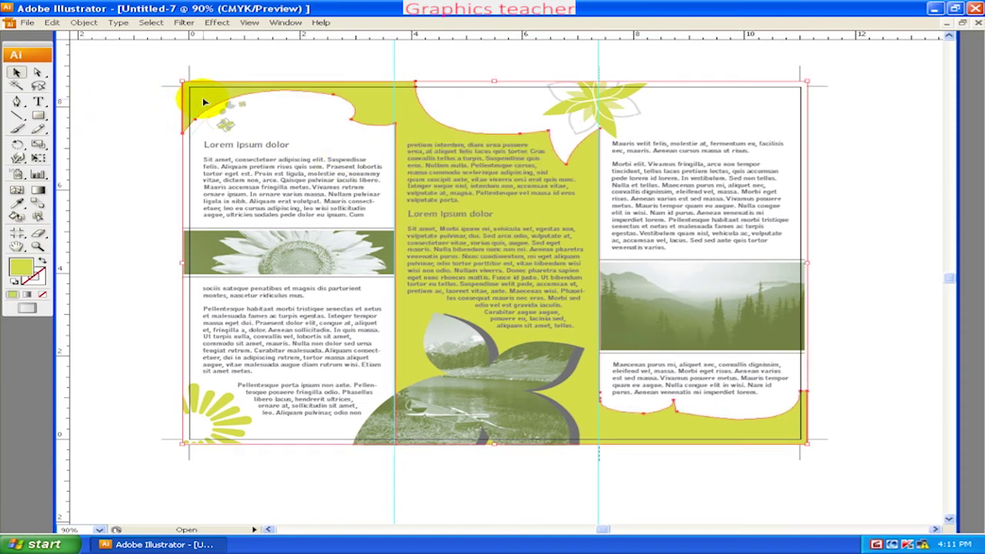
drag(203, 97, 121, 169)
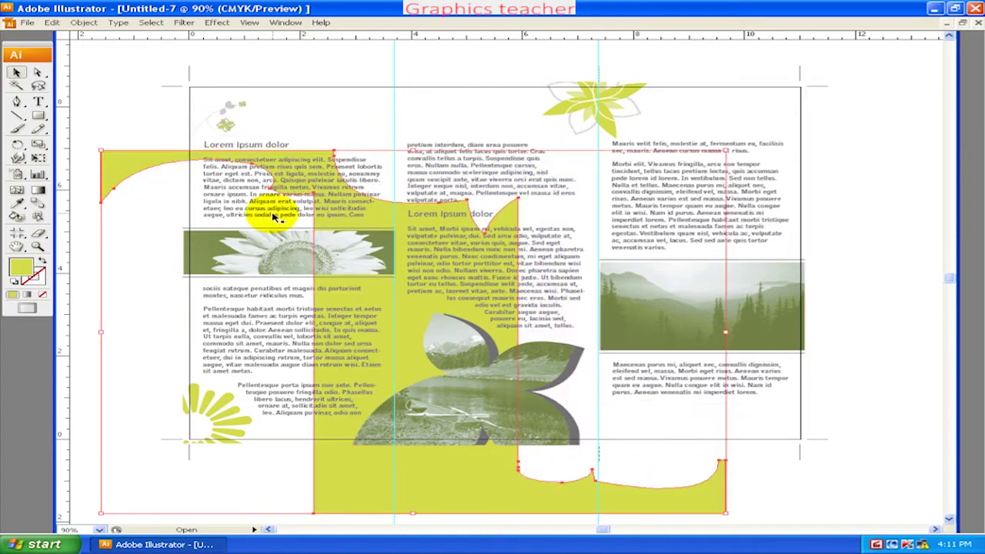
key(ctrl+z)
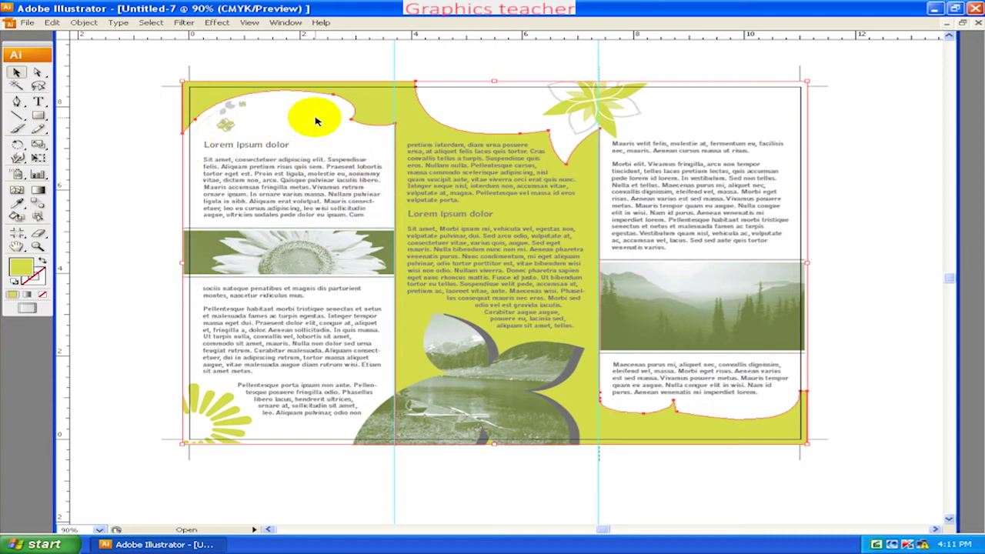
- Try moving the petal-shaped landscape image, undo it, and pan the brochure left
click(303, 195)
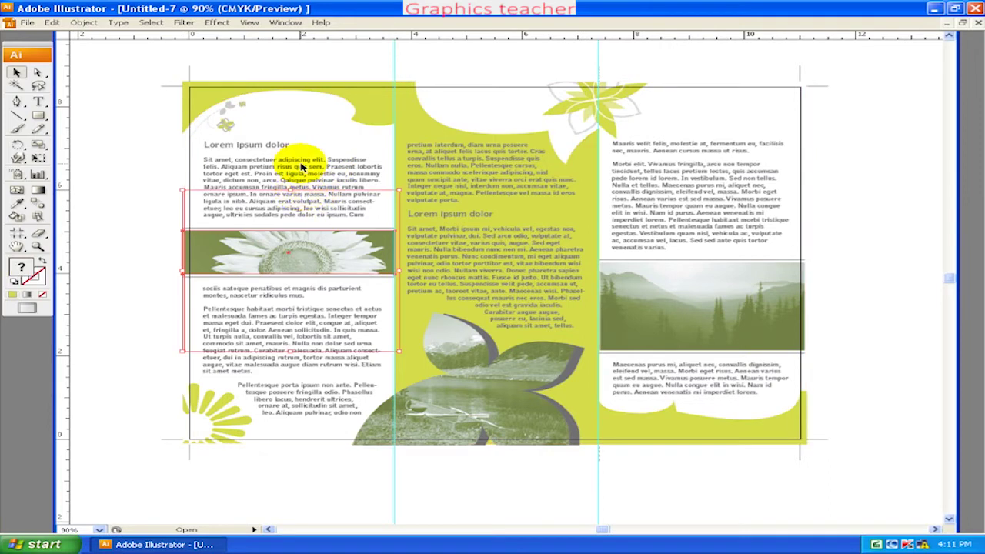
click(477, 358)
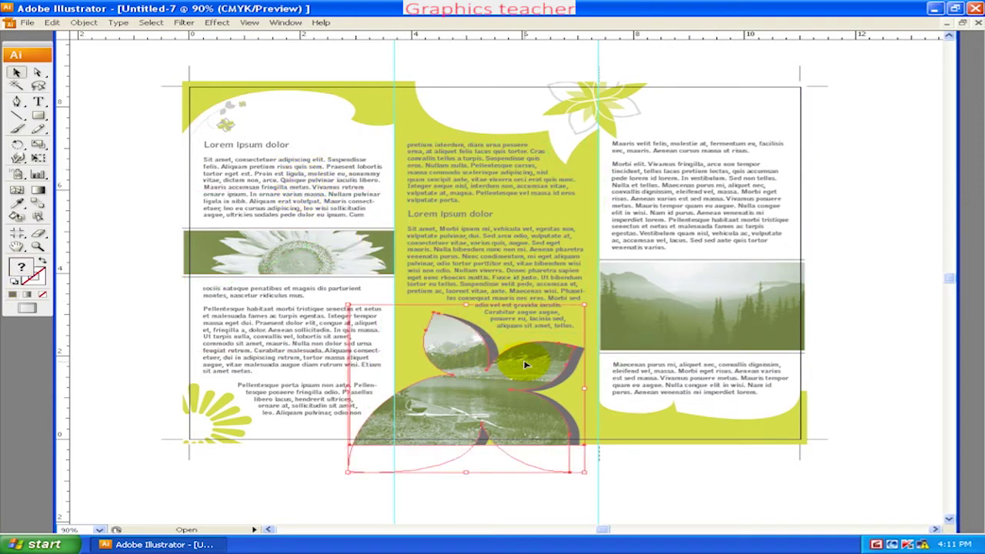
drag(526, 373, 505, 426)
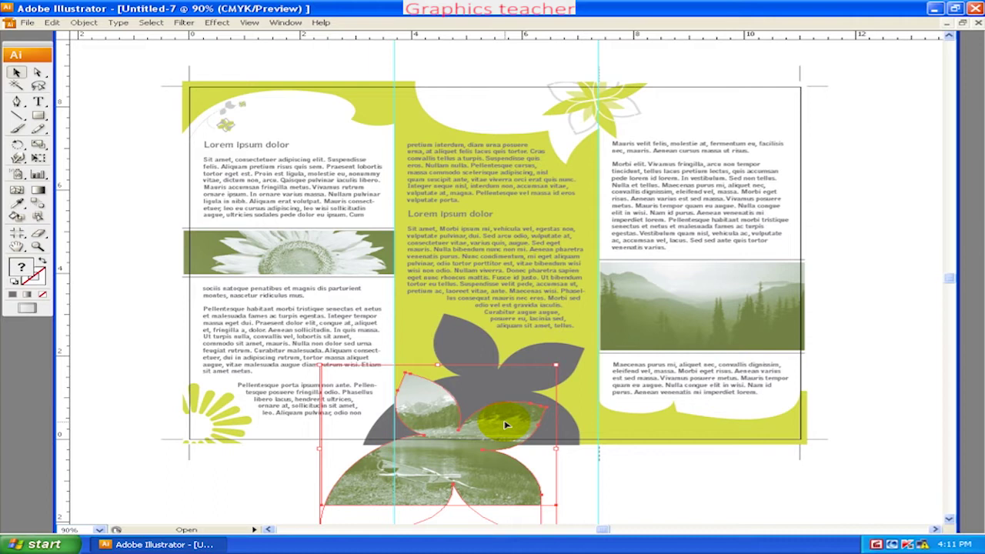
key(ctrl+z)
drag(655, 266, 546, 271)
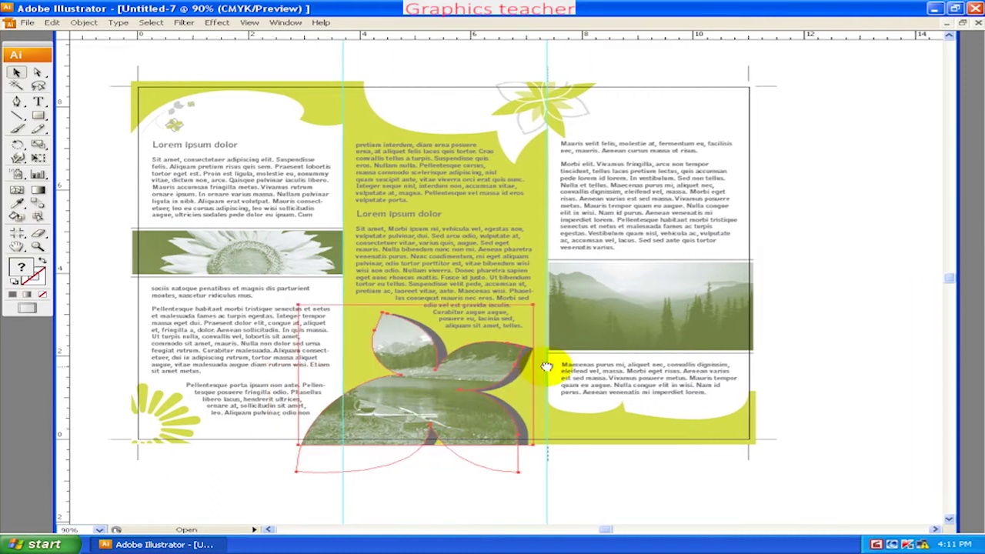
- Close the Brochure Inside, Post Card and business card documents
click(979, 23)
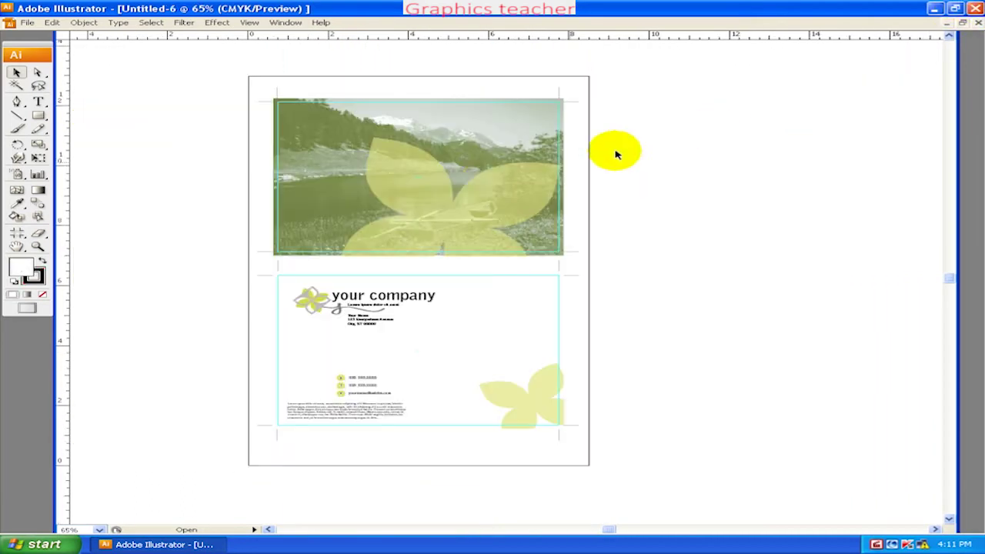
click(445, 168)
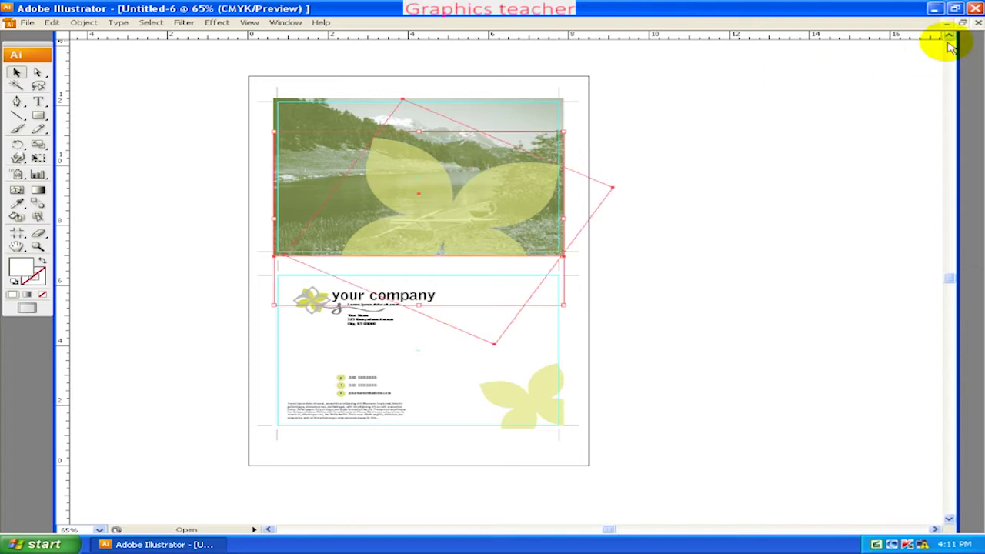
click(979, 22)
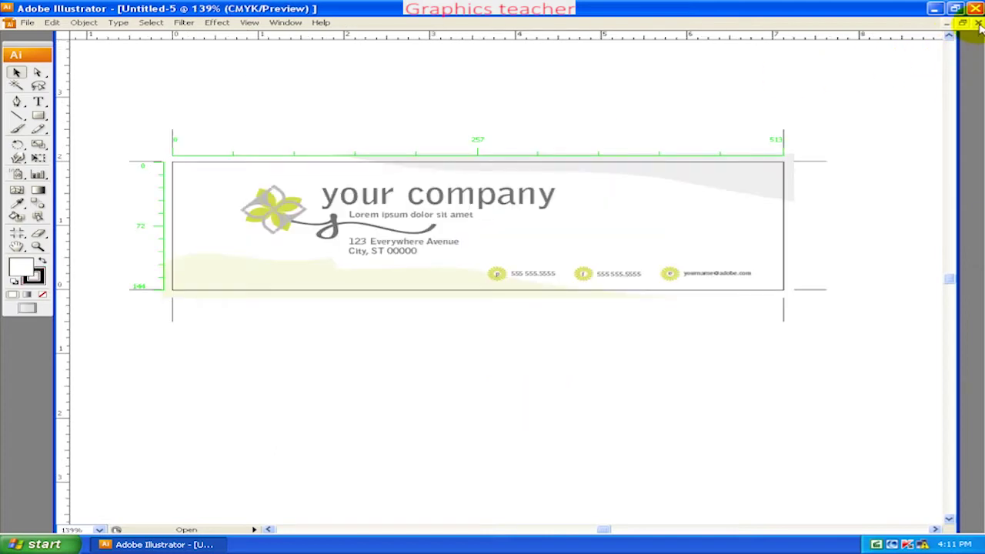
click(978, 22)
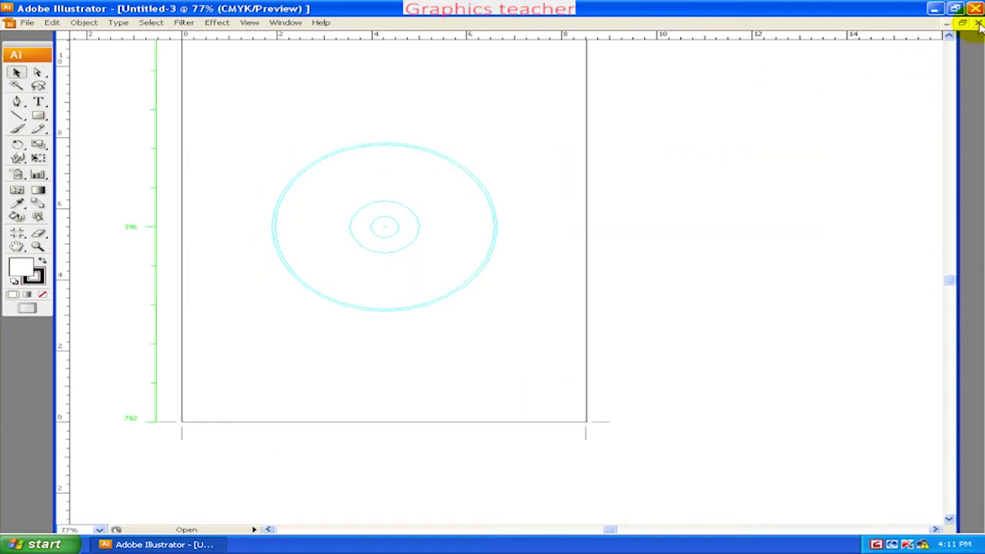
- Preview the Basic > Event Planning templates and create a document from Banner Ad
click(27, 22)
click(50, 46)
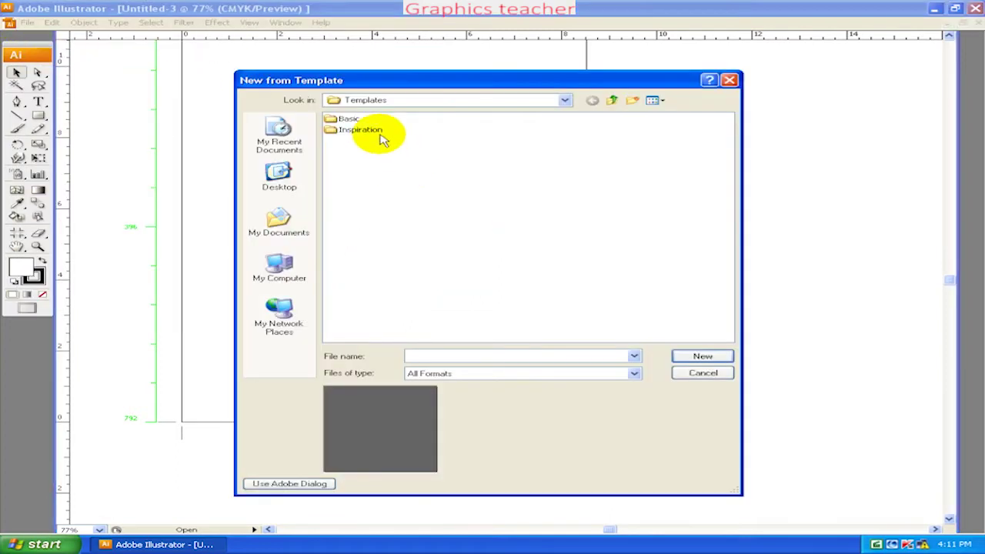
double_click(345, 119)
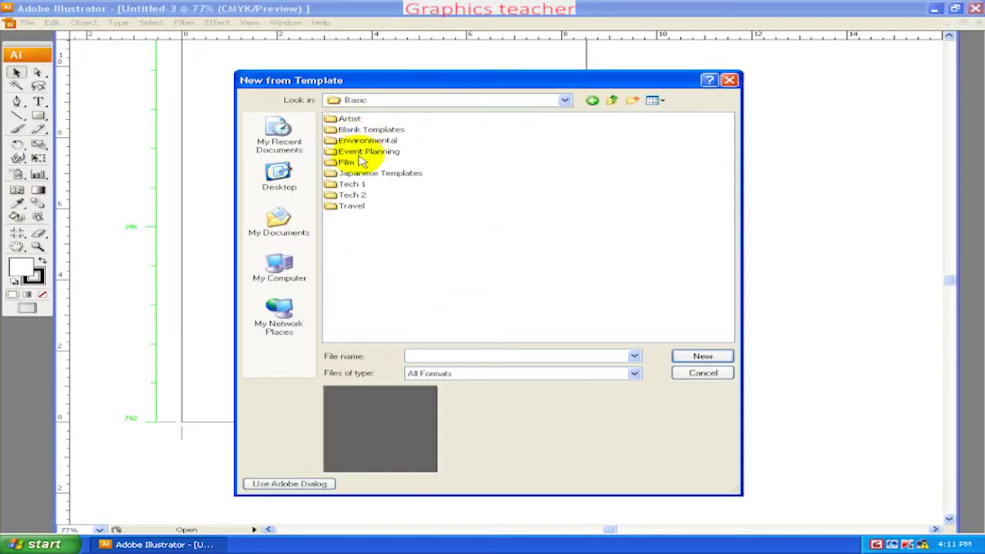
double_click(366, 153)
click(362, 120)
click(362, 130)
click(356, 152)
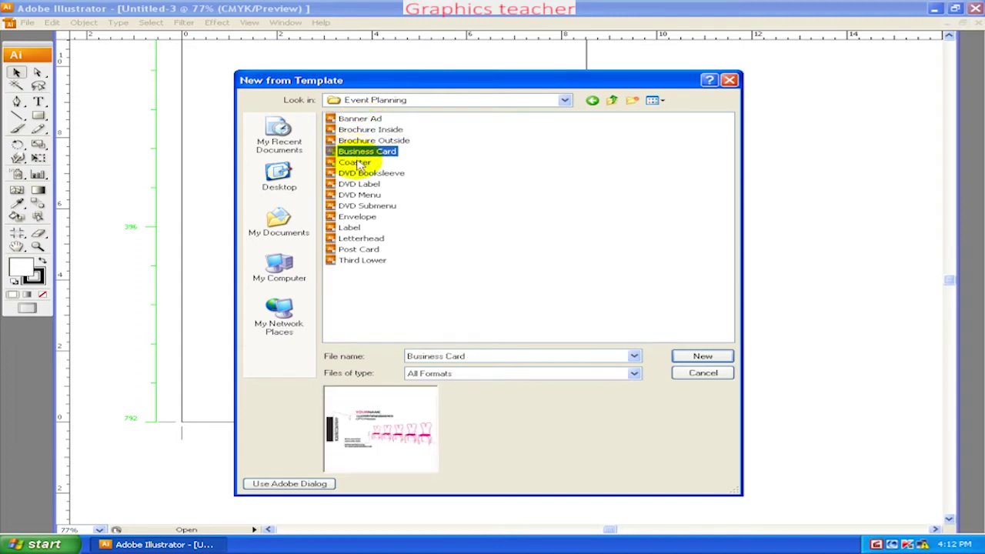
click(355, 162)
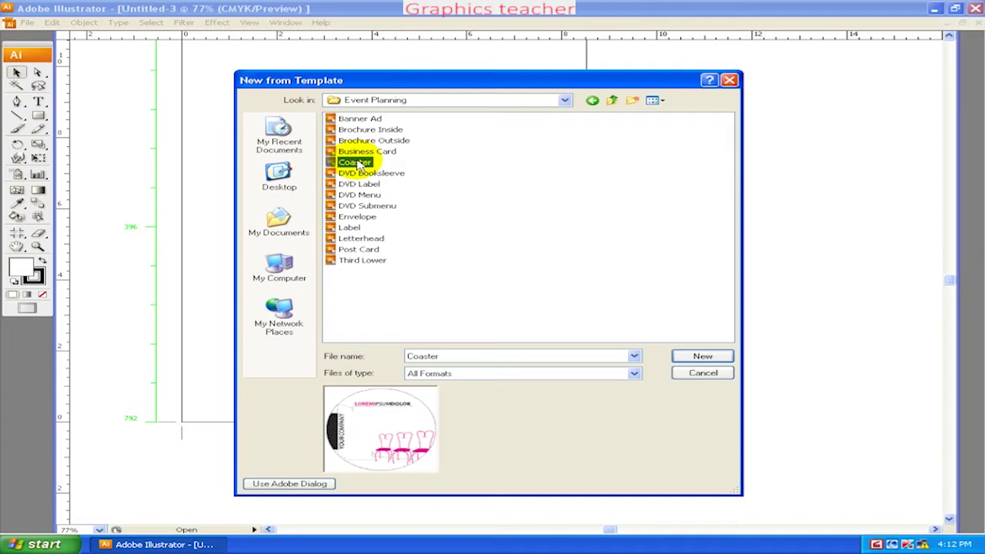
click(360, 118)
click(697, 356)
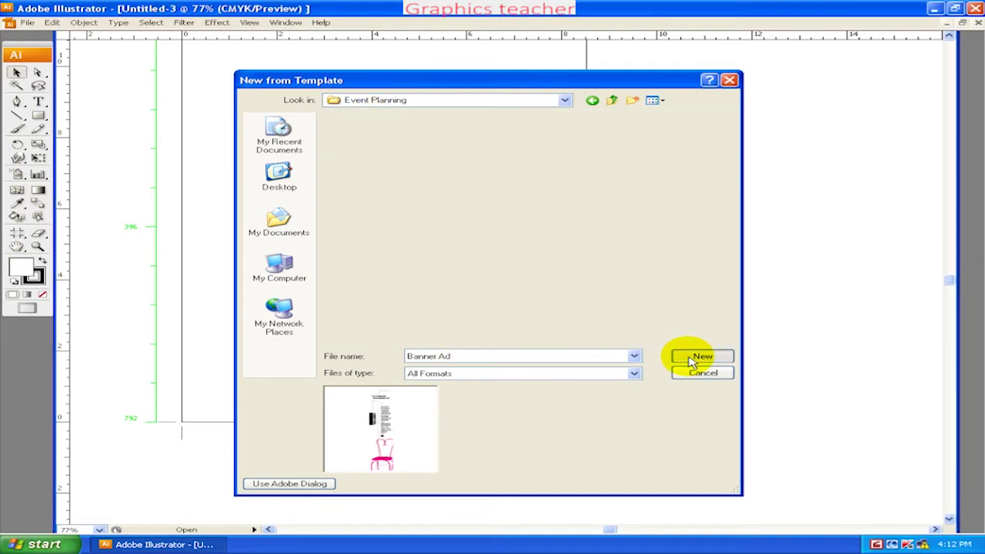
- Reopen New from Template and enter the Basic template folder
scroll(455, 217, up, 2)
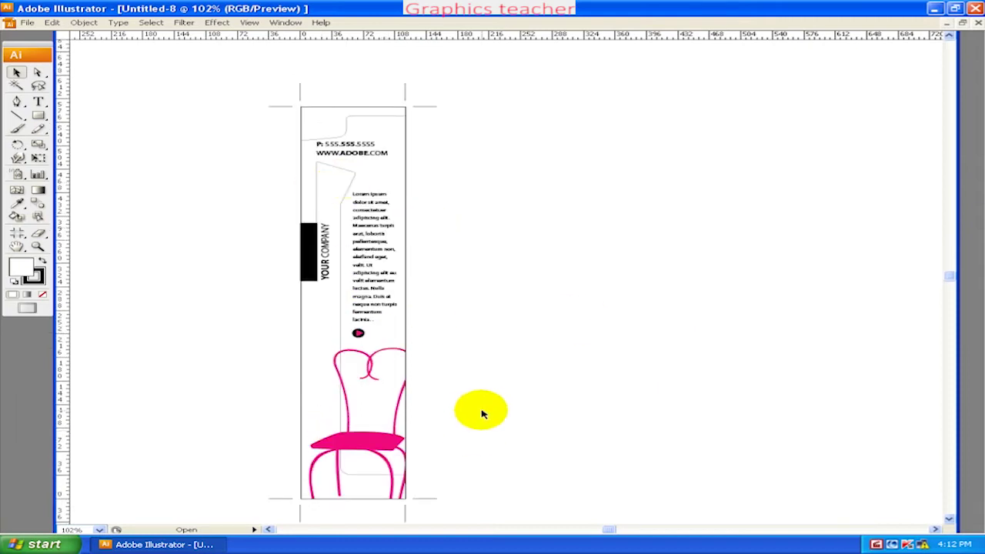
scroll(479, 409, down, 1)
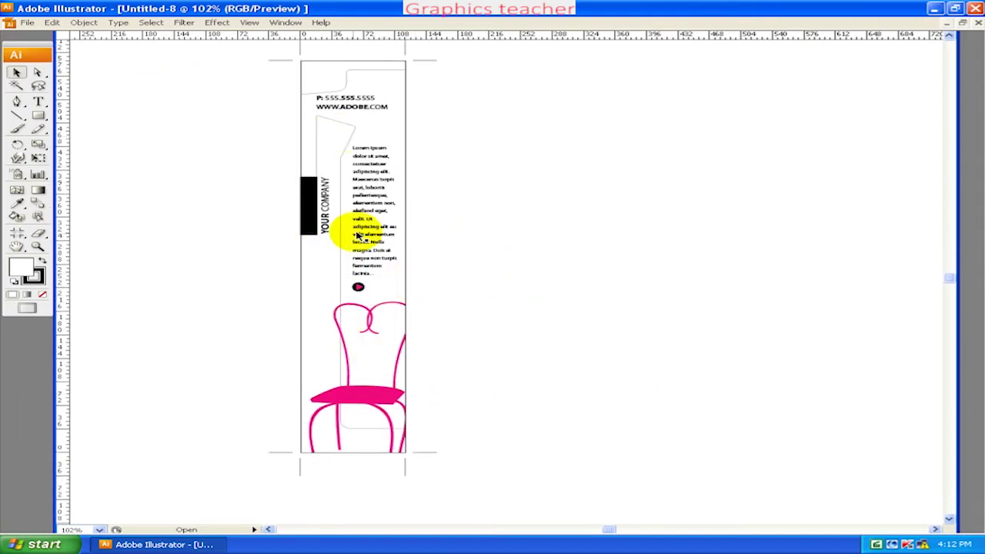
click(26, 23)
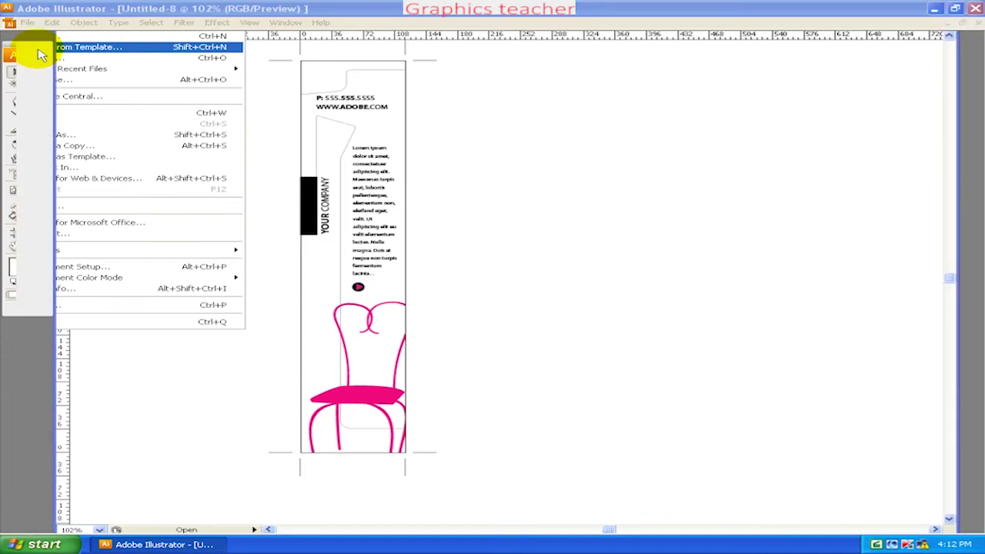
click(31, 44)
double_click(347, 122)
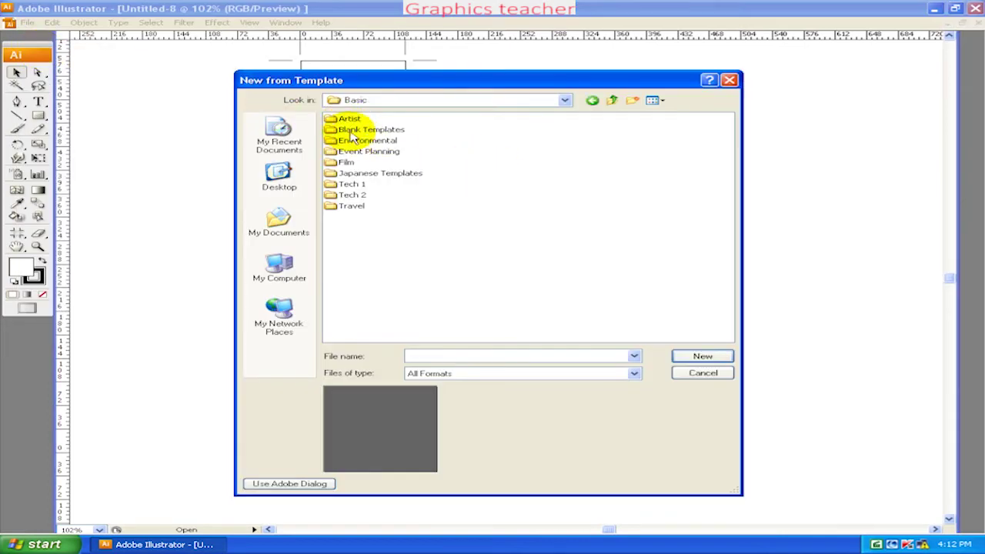
- Browse Environmental, then create an Event Planning Brochure Inside document and fit it in the window
double_click(350, 143)
click(349, 142)
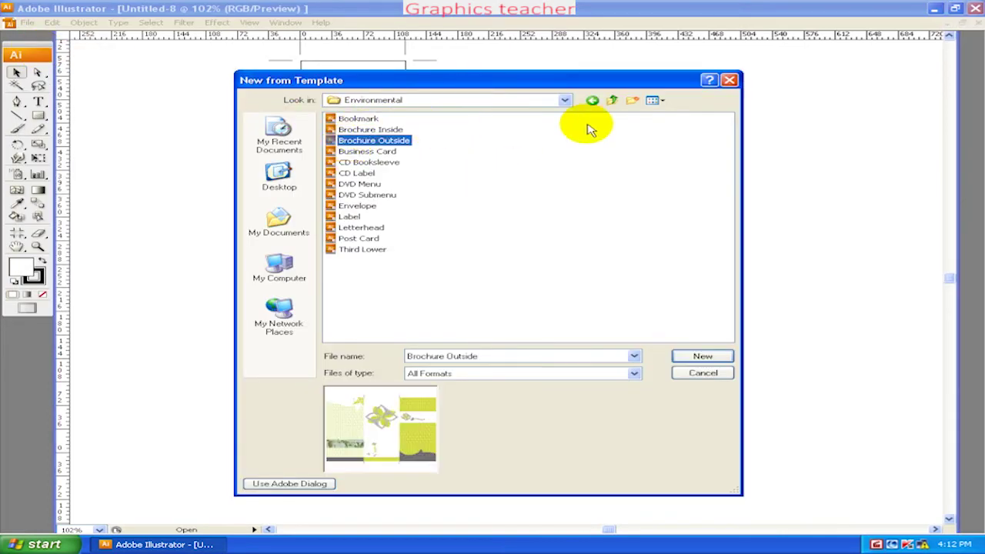
click(613, 101)
double_click(364, 153)
click(361, 151)
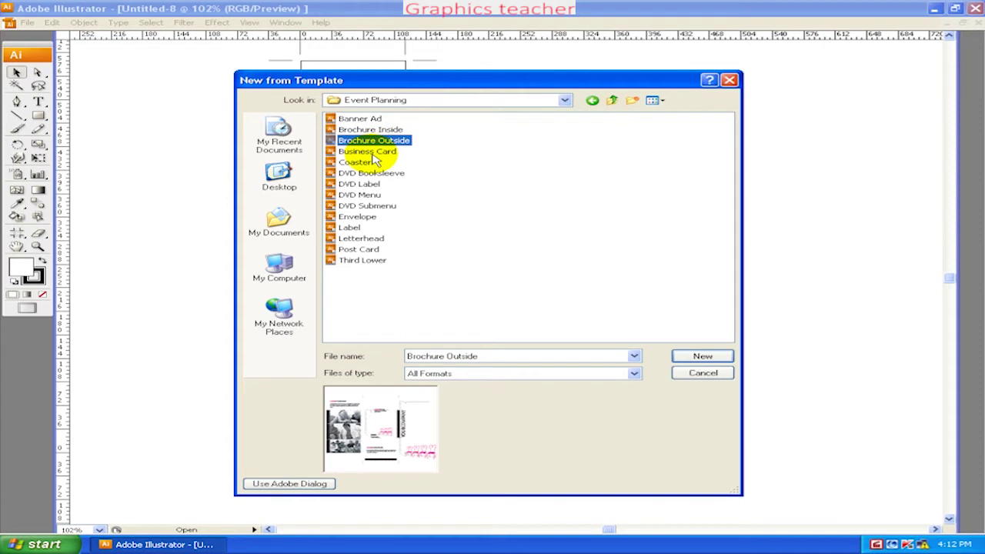
click(377, 131)
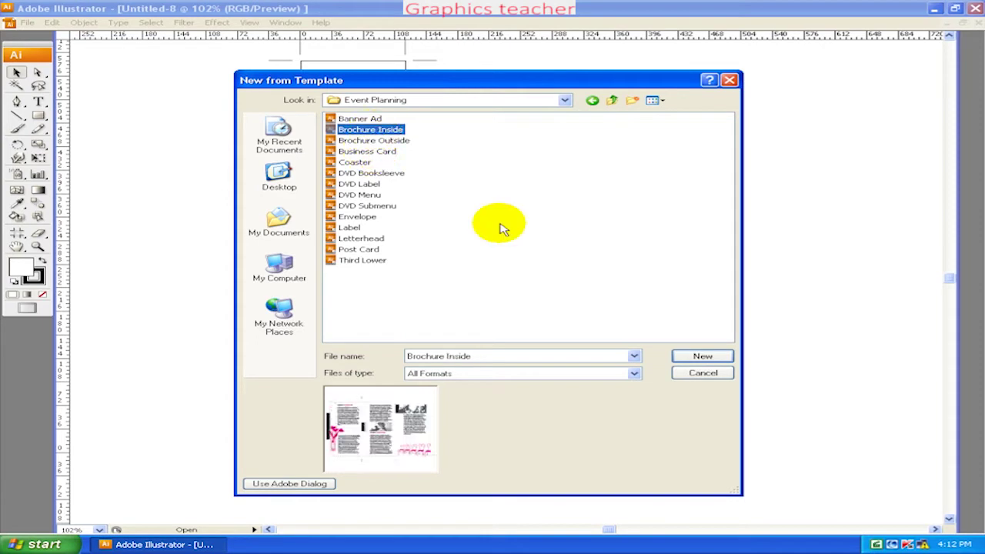
click(702, 356)
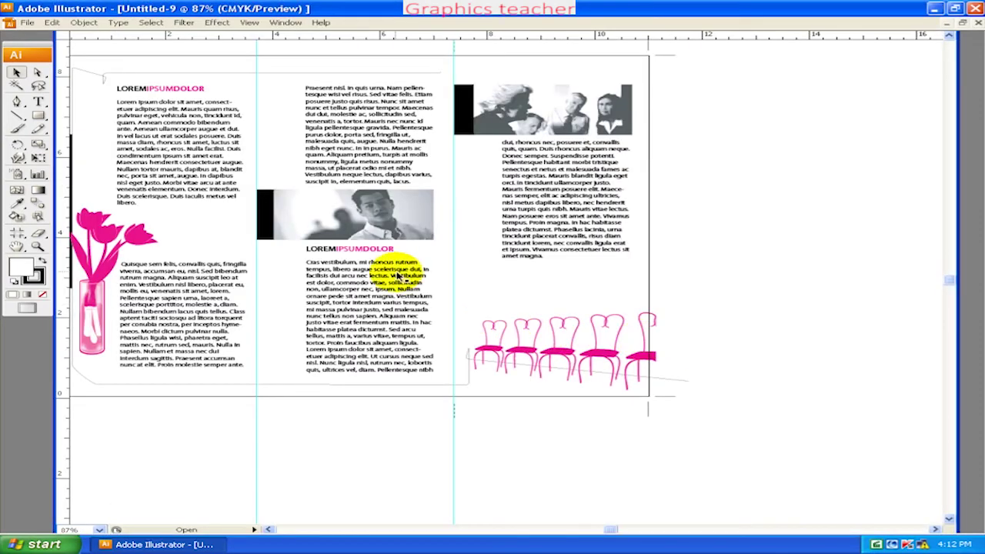
key(ctrl+0)
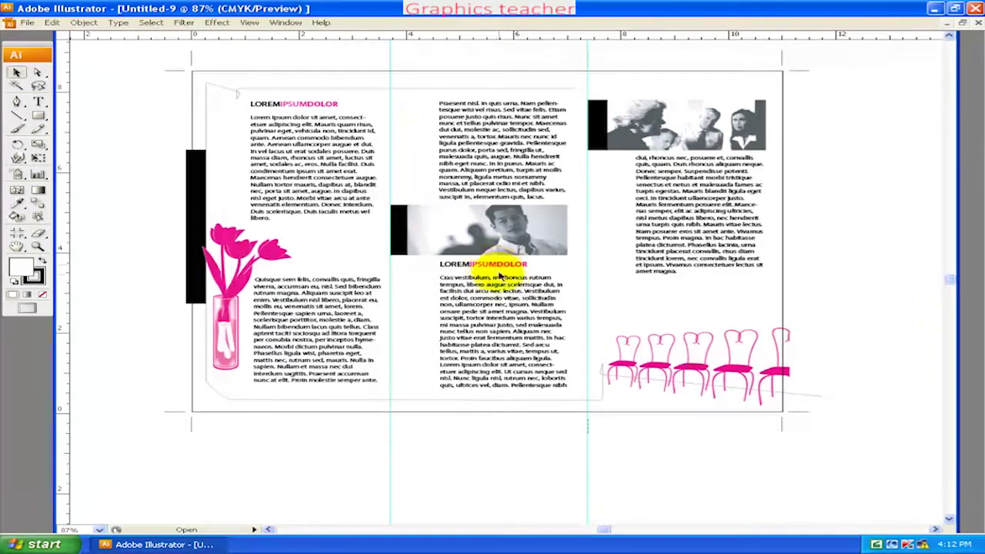
click(27, 22)
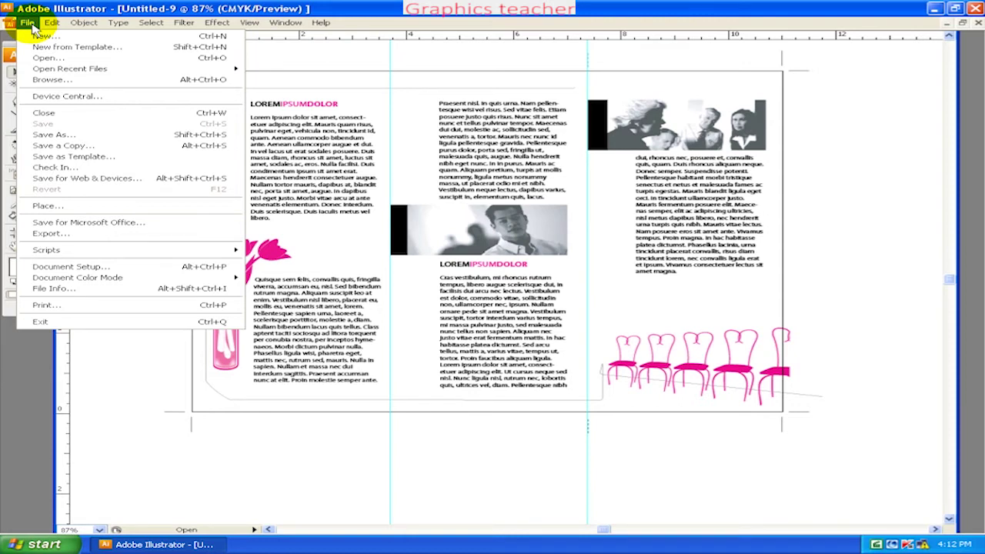
- Close the Brochure Inside (Untitled-9) and Banner Ad (Untitled-8) documents
click(391, 23)
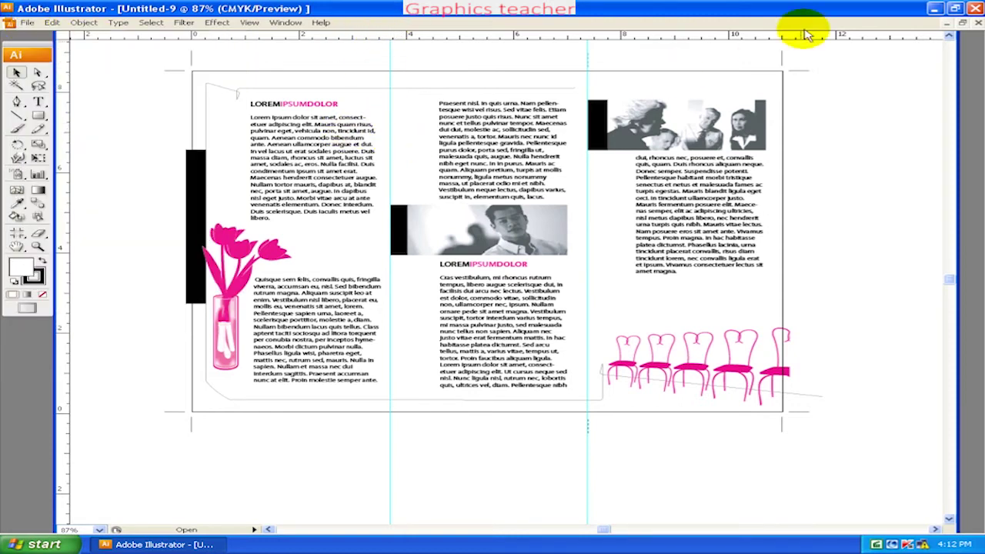
click(978, 24)
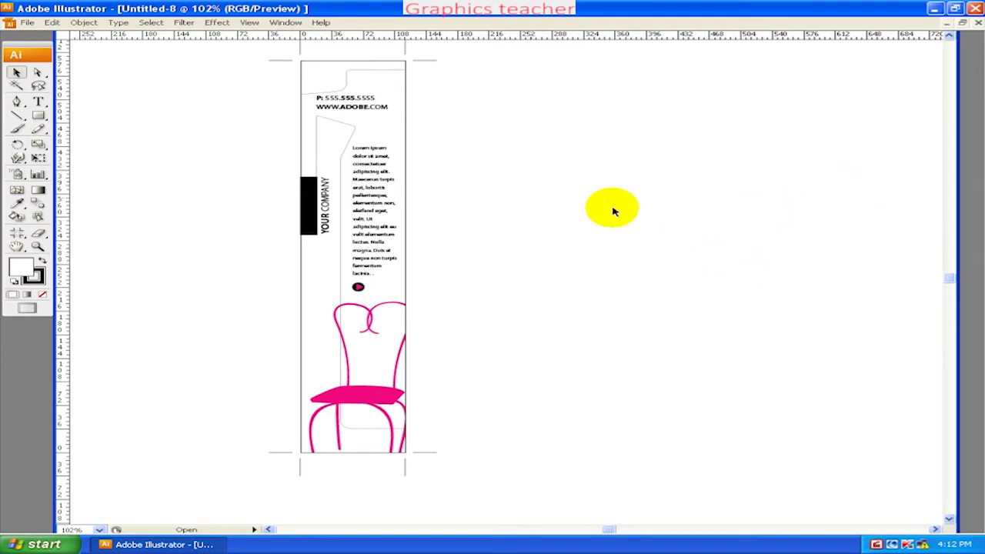
click(978, 25)
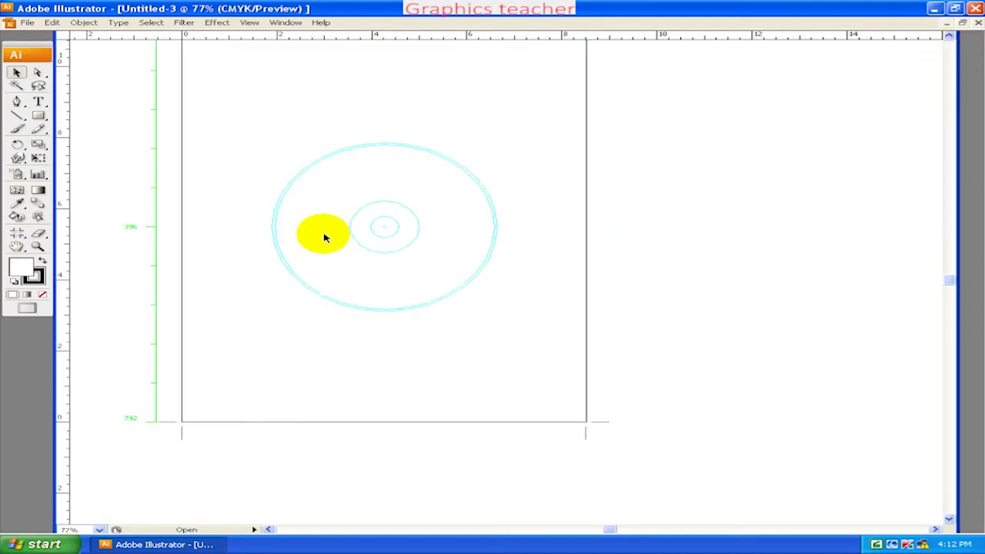
click(27, 23)
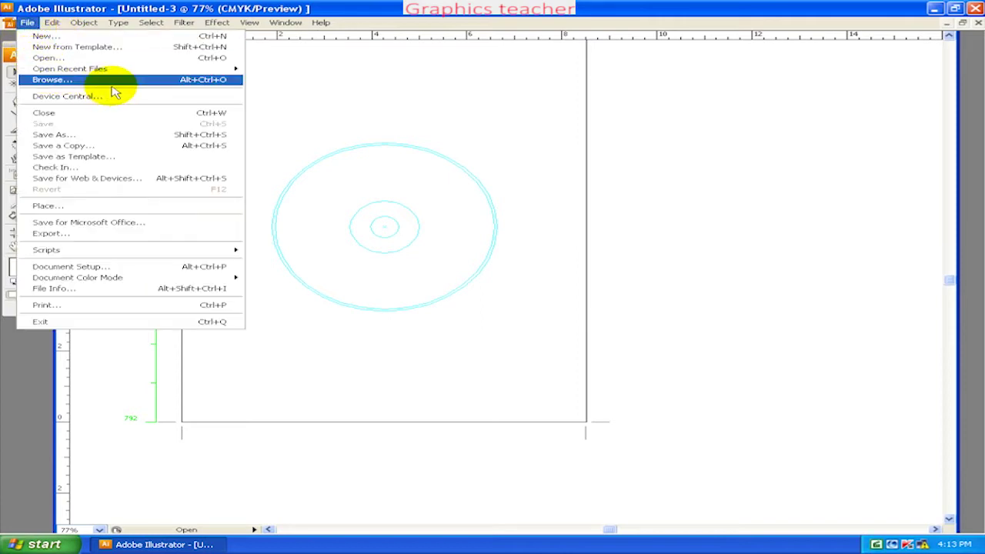
- In New from Template, preview the Basic > Film templates such as Ad and DVD Submenu
click(119, 47)
double_click(344, 122)
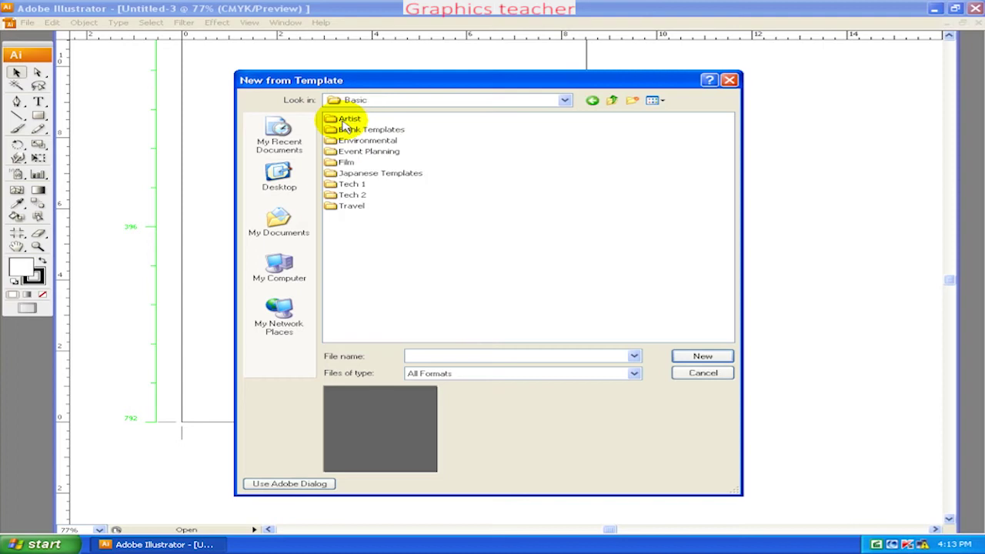
double_click(346, 162)
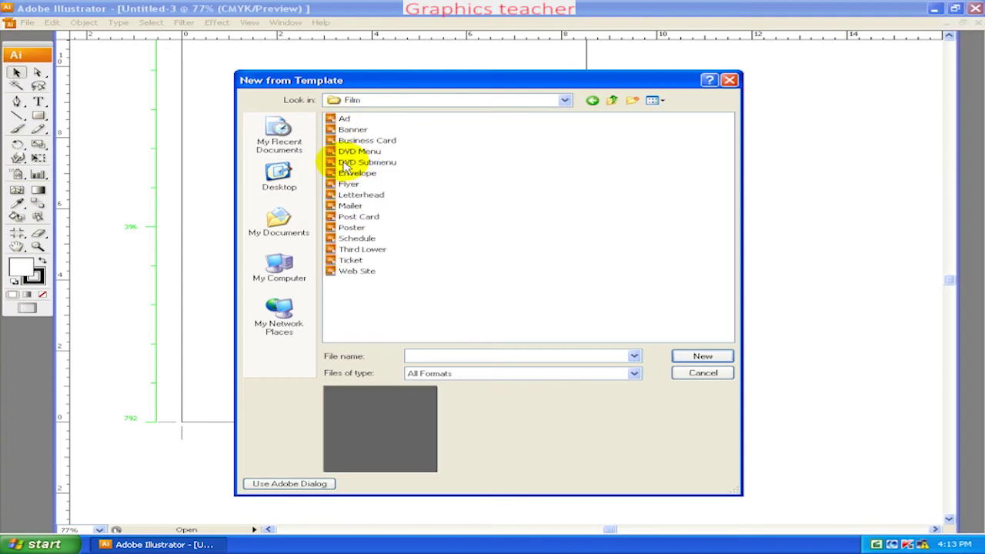
click(344, 119)
click(346, 162)
click(348, 205)
click(346, 239)
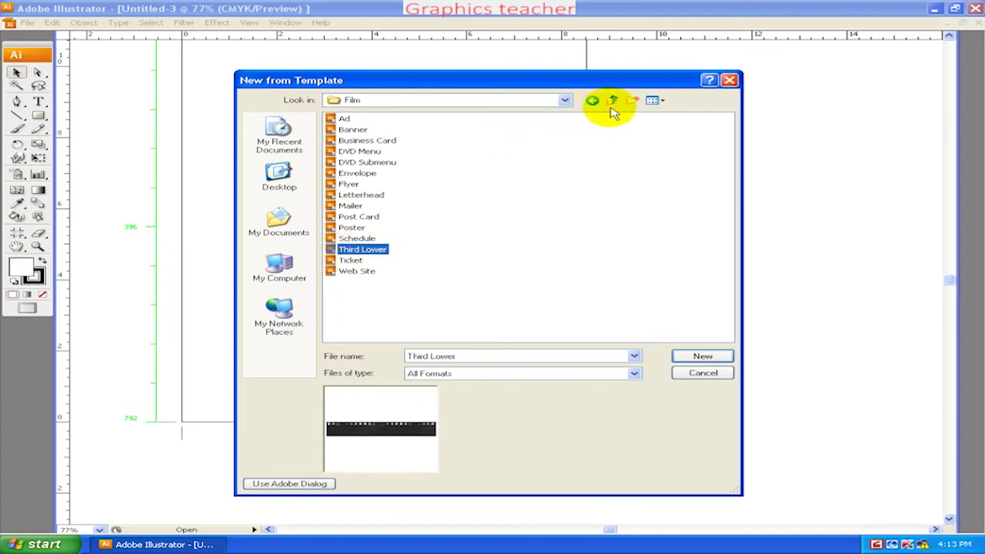
click(612, 101)
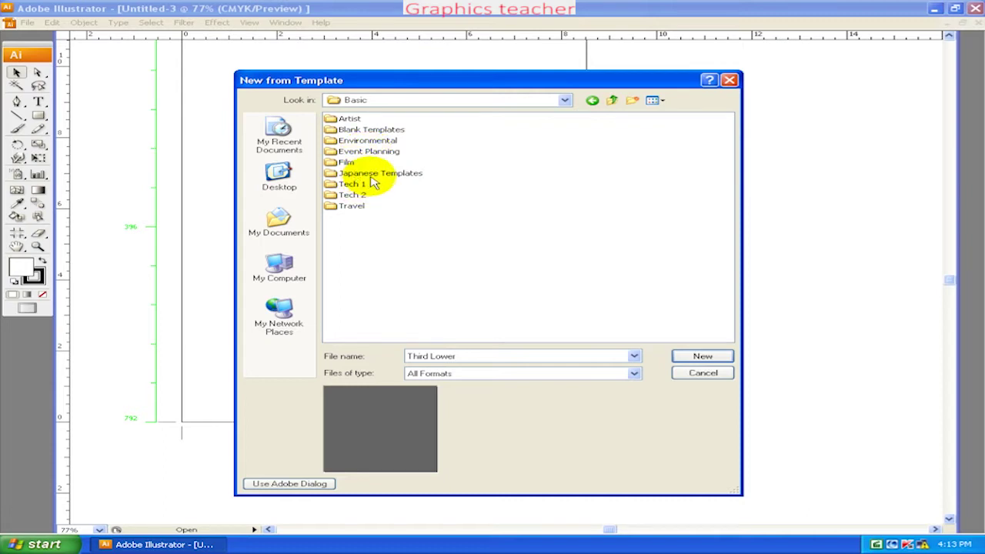
- Go up to the top Templates folder and open Inspiration > Band
click(353, 208)
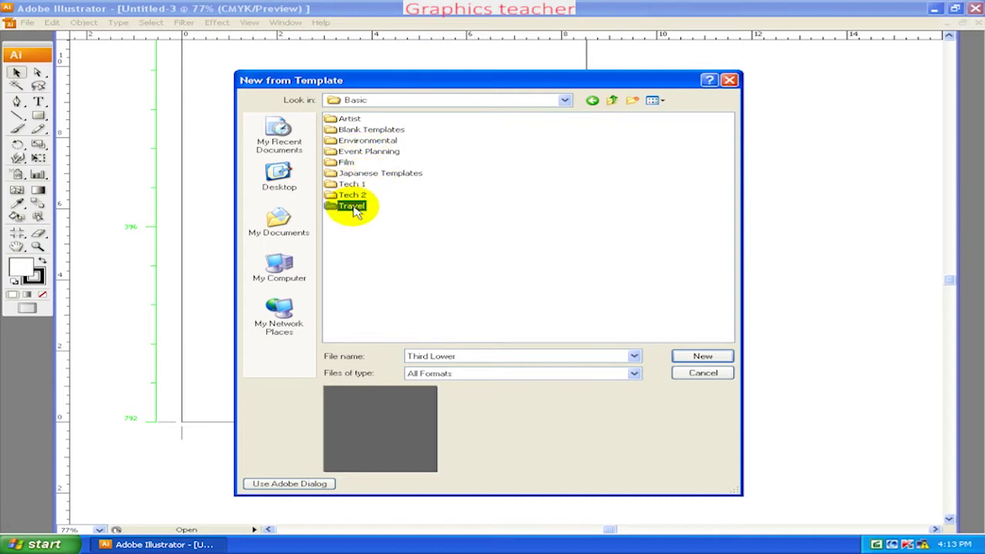
click(612, 101)
double_click(329, 131)
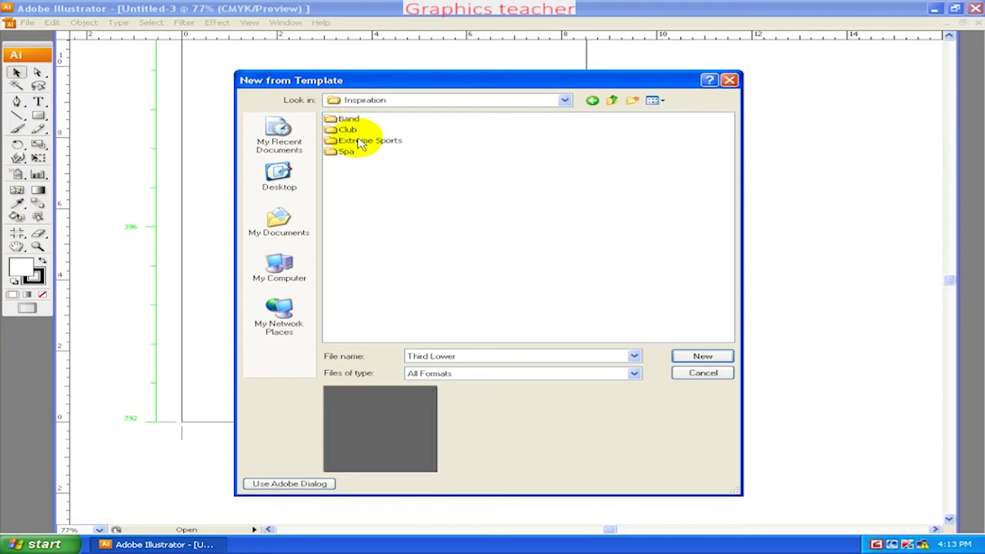
click(350, 121)
double_click(351, 121)
- Preview the Band templates and create a new document from T-Shirt
click(352, 120)
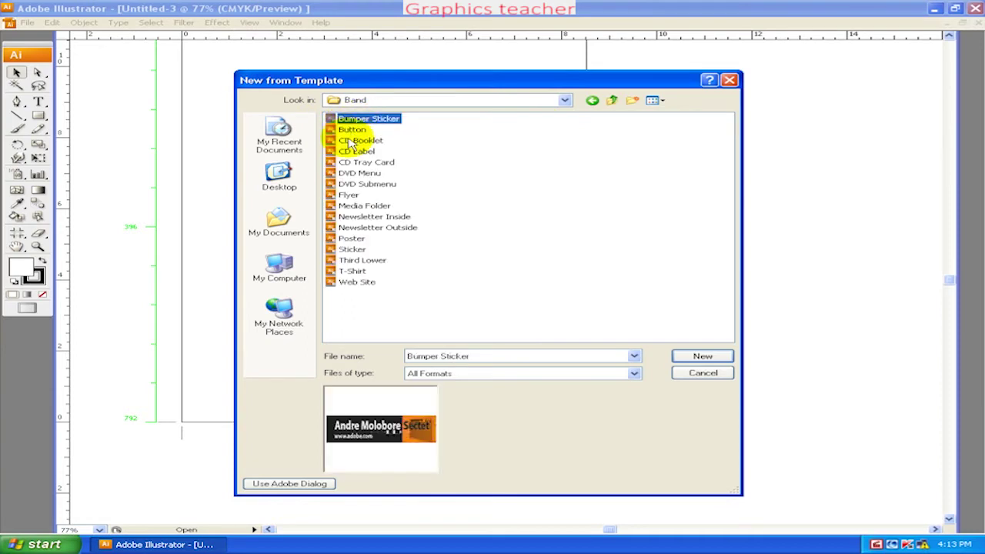
click(351, 151)
click(350, 173)
click(349, 194)
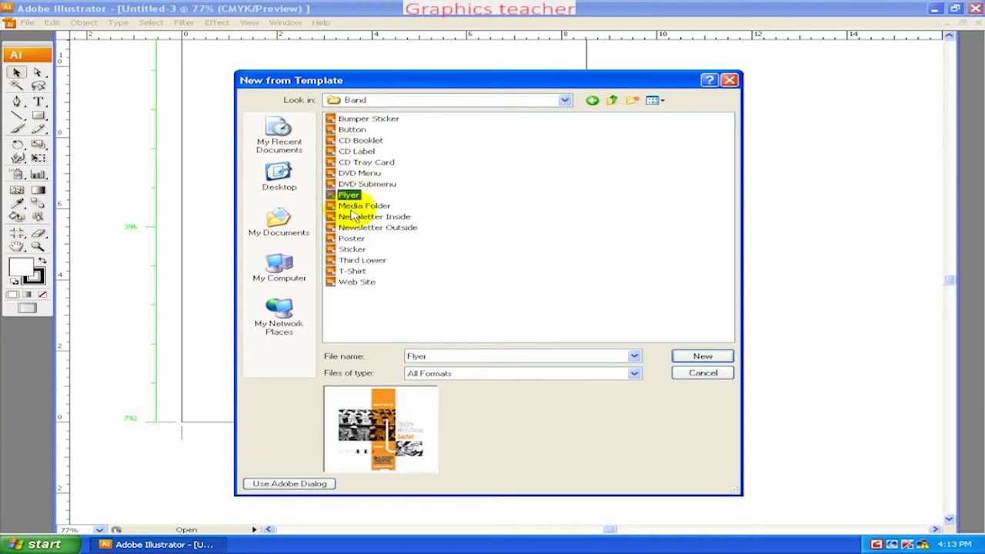
click(362, 227)
click(354, 260)
click(355, 282)
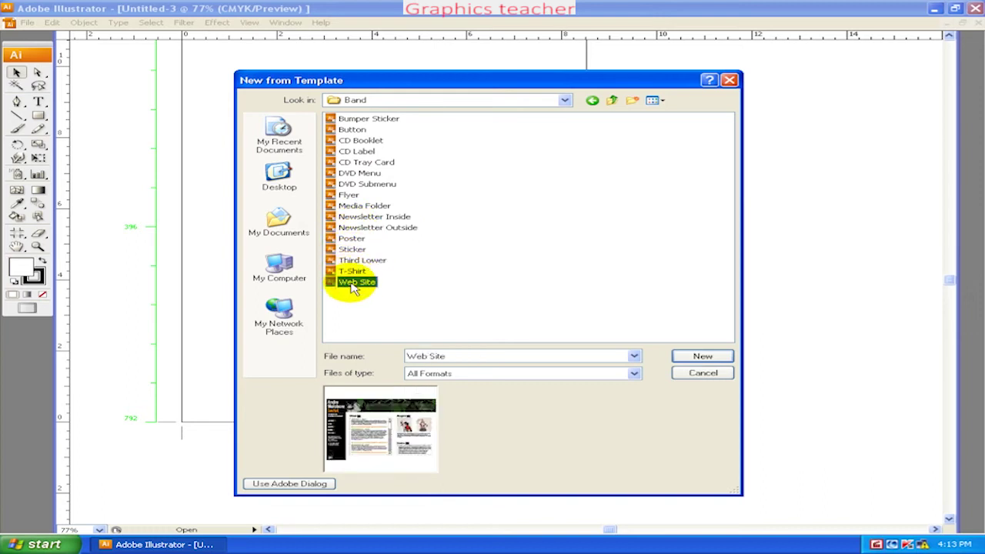
click(703, 357)
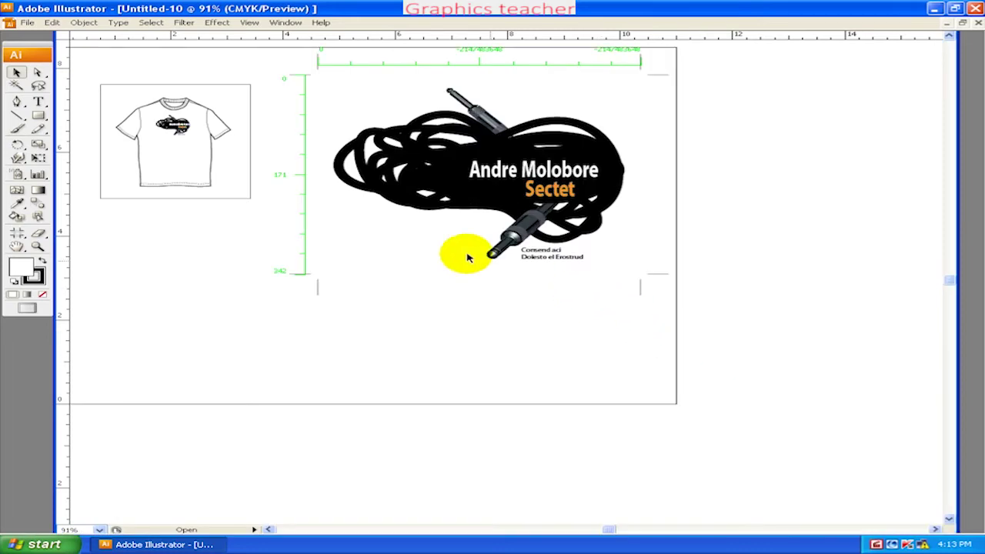
- Pan and zoom in closely on the T-Shirt cable artwork
drag(365, 229, 473, 285)
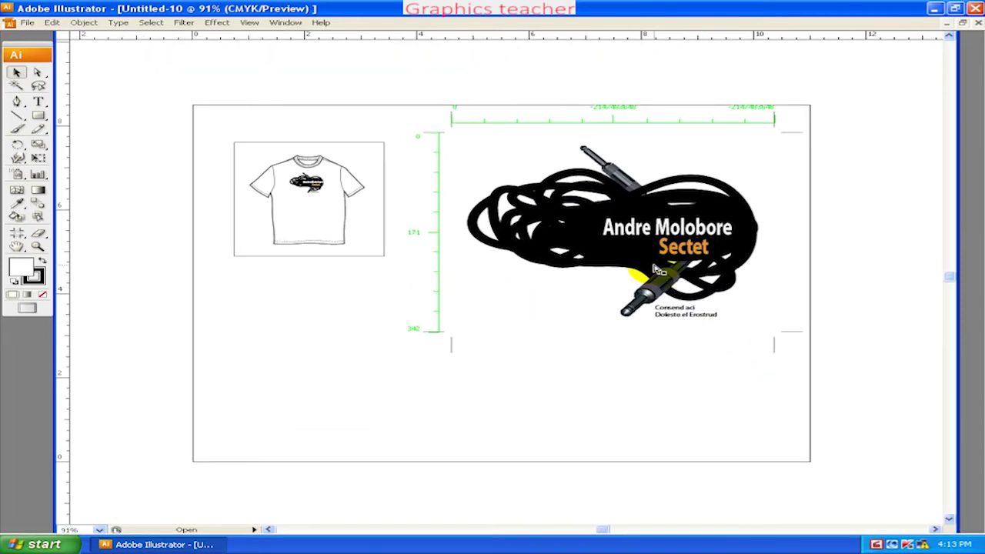
ctrl+click(539, 253)
ctrl+click(357, 222)
mouse_move(356, 223)
mouse_down()
mouse_move(578, 294)
mouse_move(737, 329)
mouse_move(628, 361)
mouse_up()
key(ctrl+plus)
key(ctrl+plus)
key(ctrl+plus)
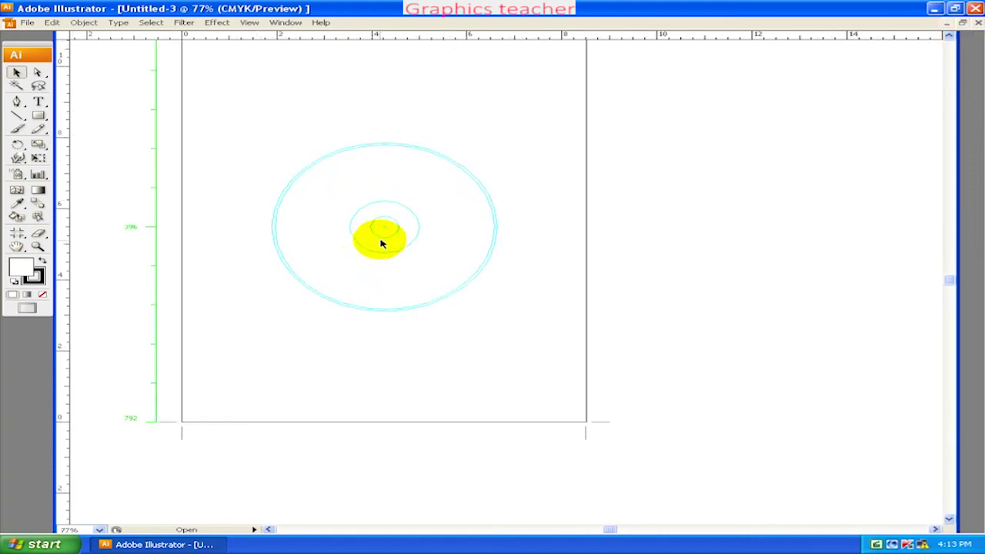
- Close the Untitled-3 circles and DVD menu documents, then open File > Browse for templates
click(978, 22)
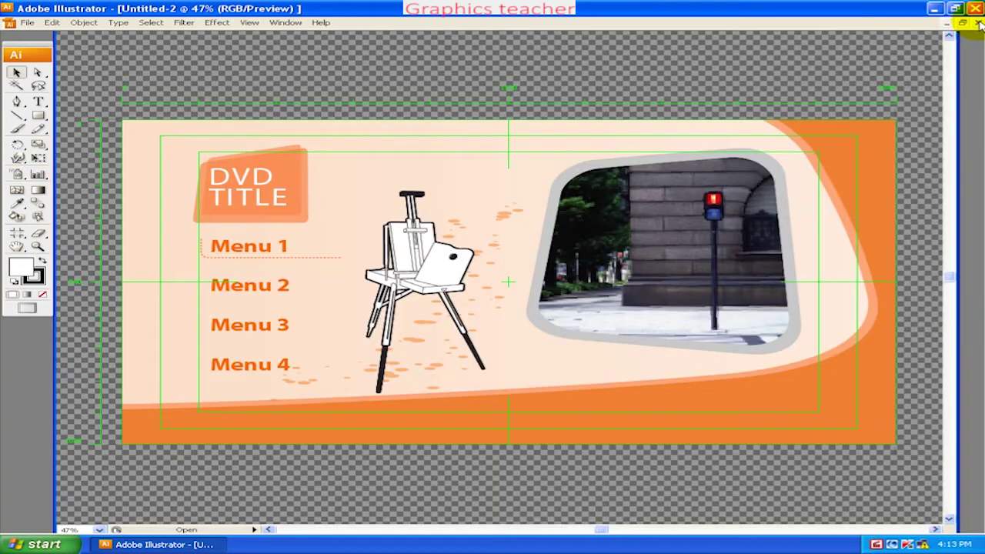
click(978, 22)
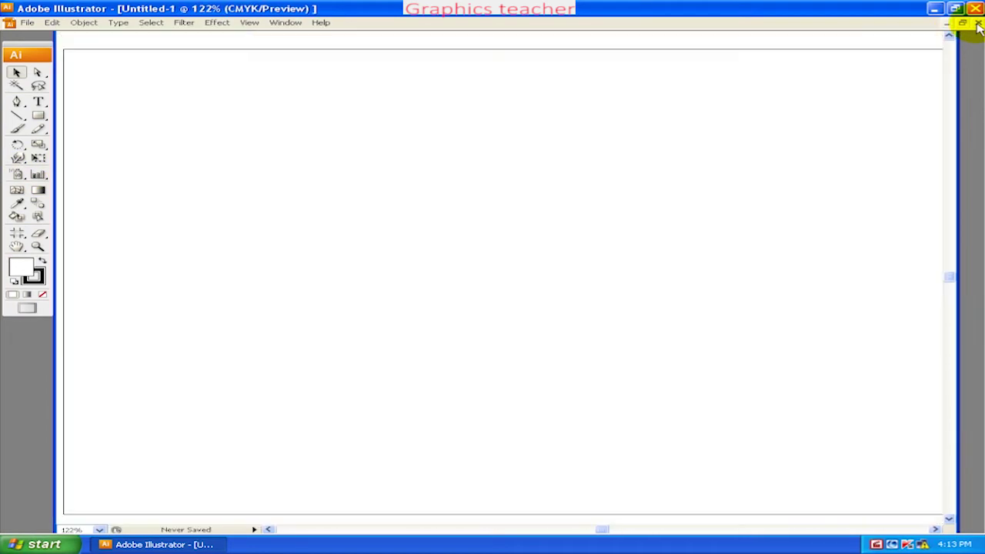
click(27, 23)
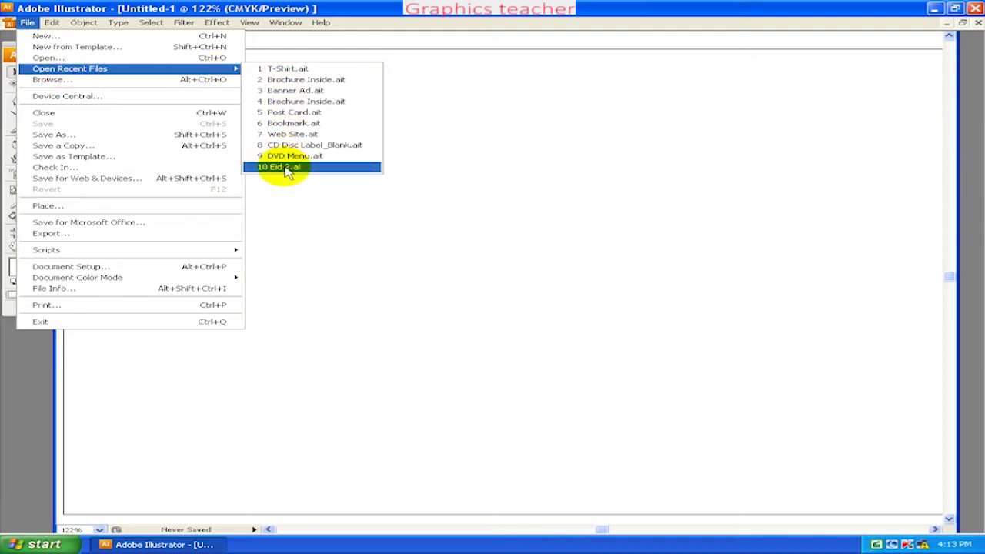
click(120, 86)
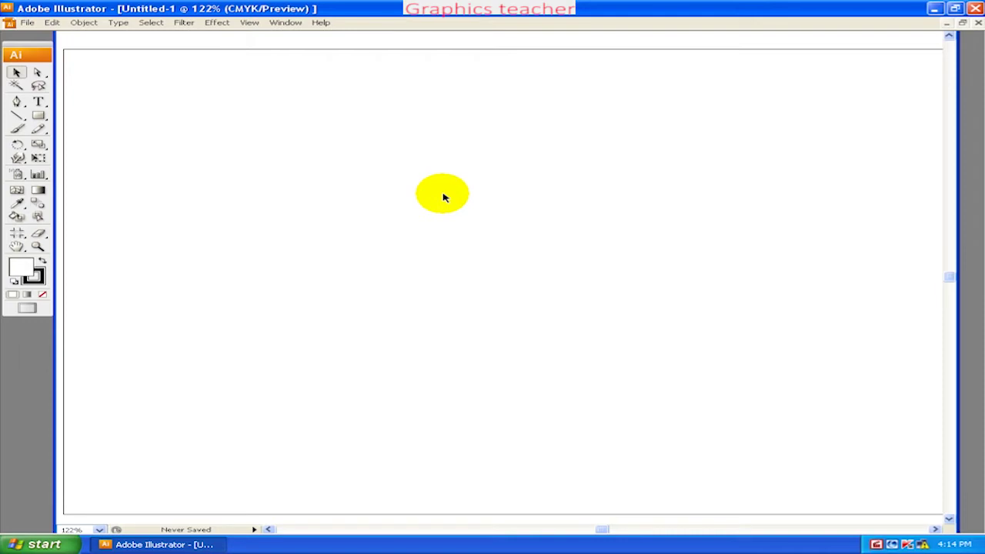
click(31, 25)
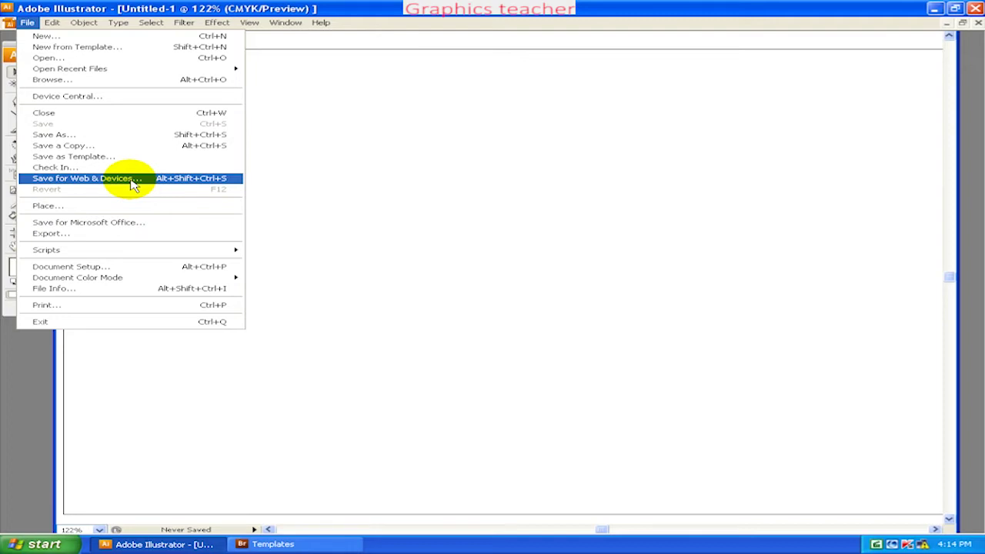
click(131, 183)
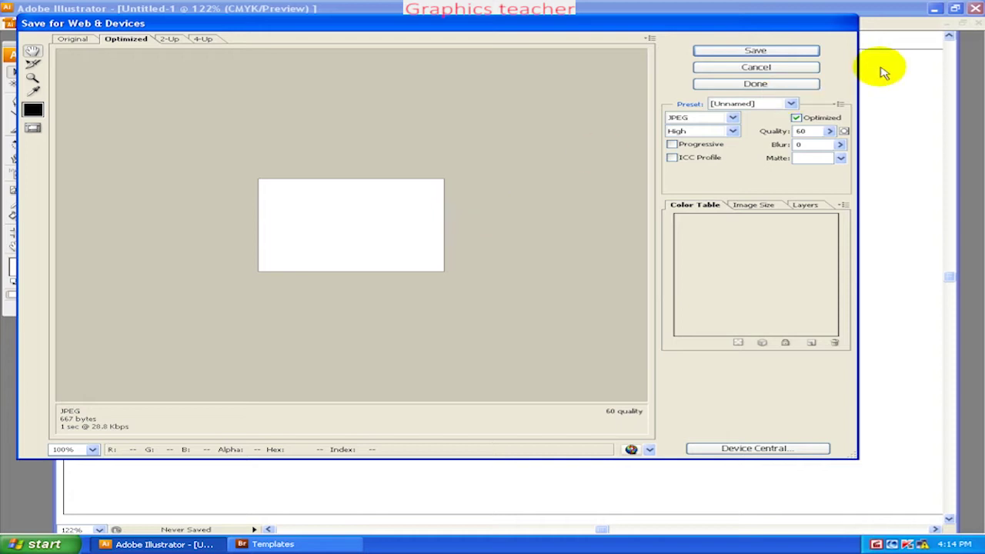
click(769, 67)
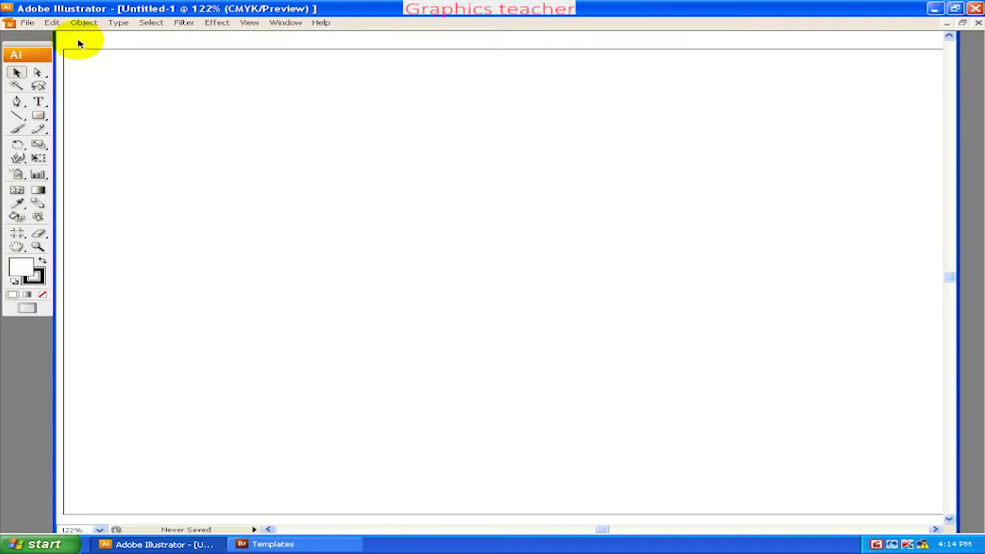
click(27, 23)
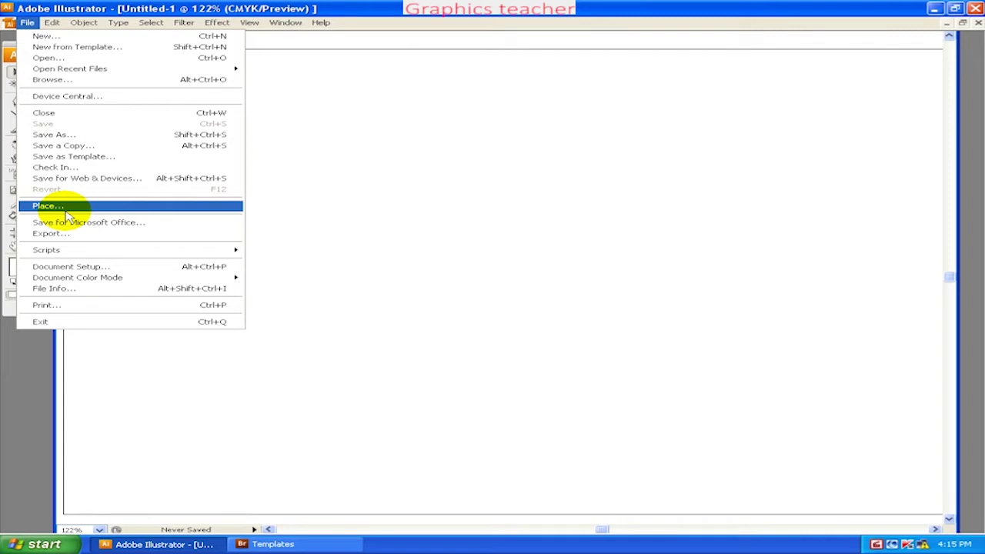
click(67, 216)
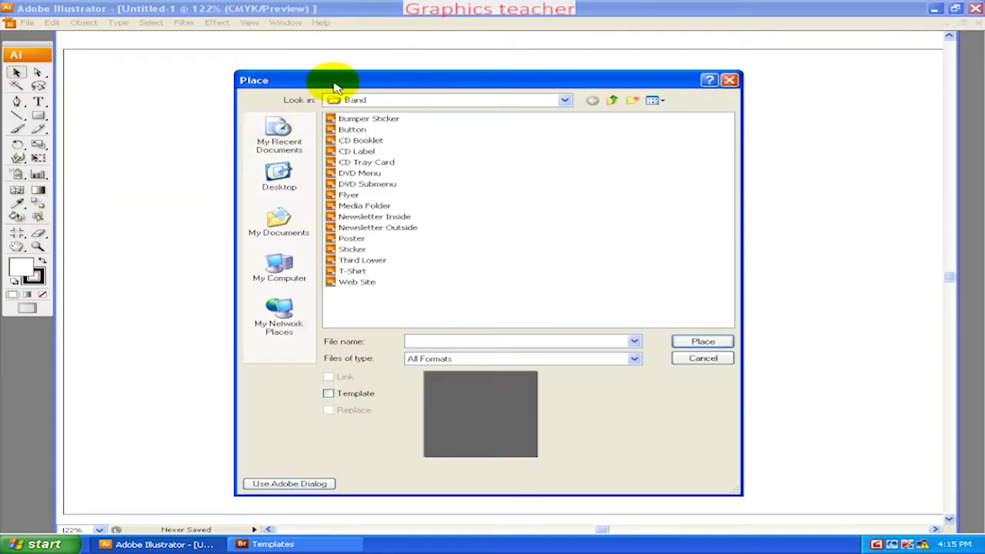
drag(341, 77, 231, 72)
click(250, 127)
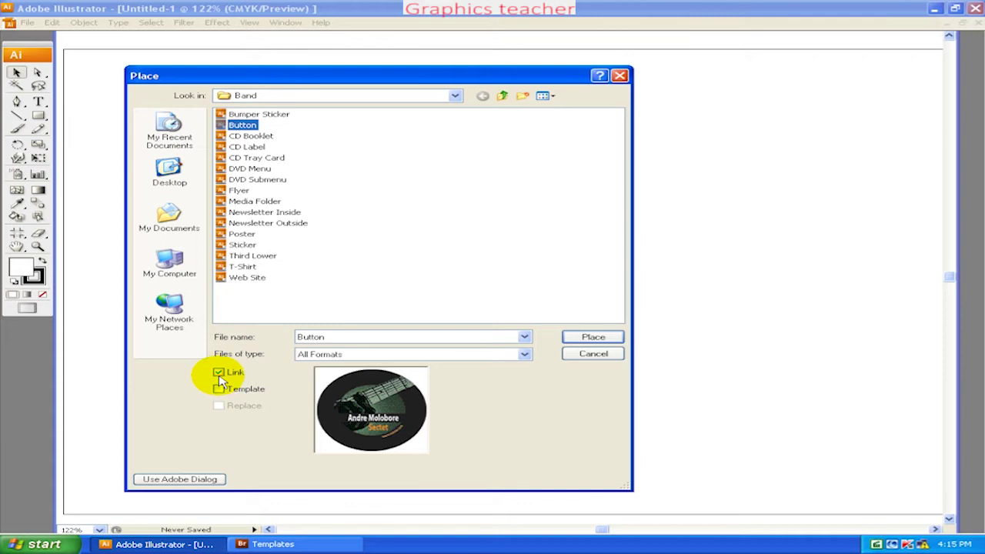
click(219, 373)
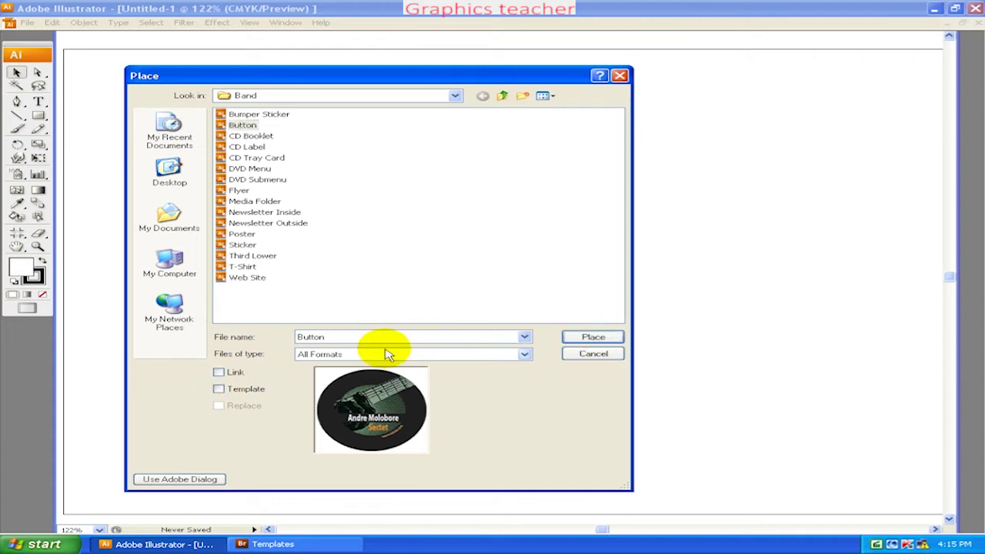
click(220, 373)
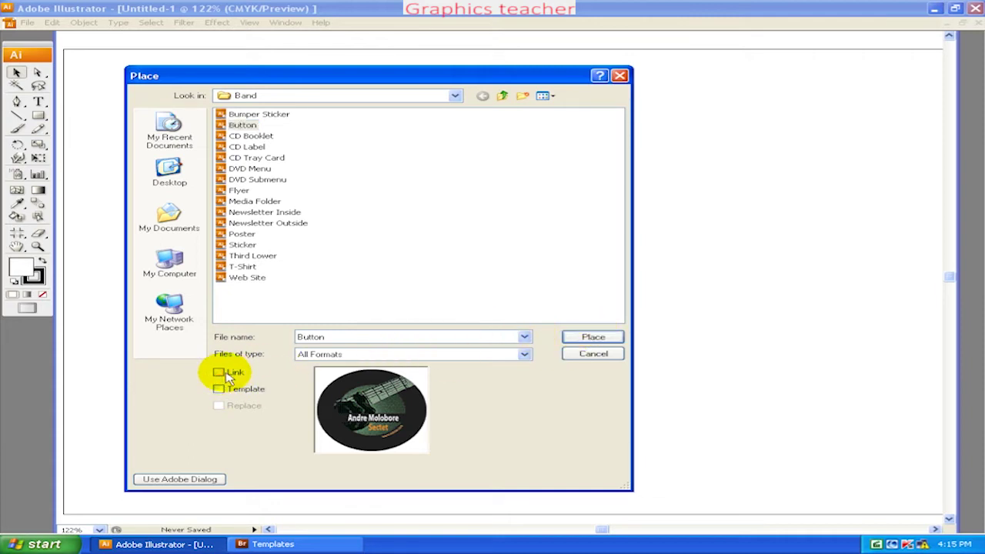
click(614, 336)
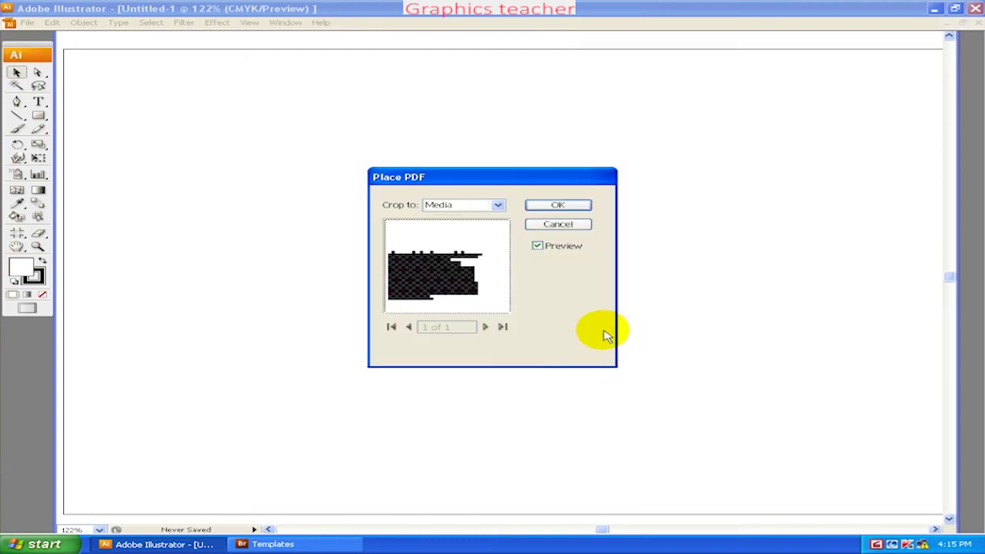
click(562, 206)
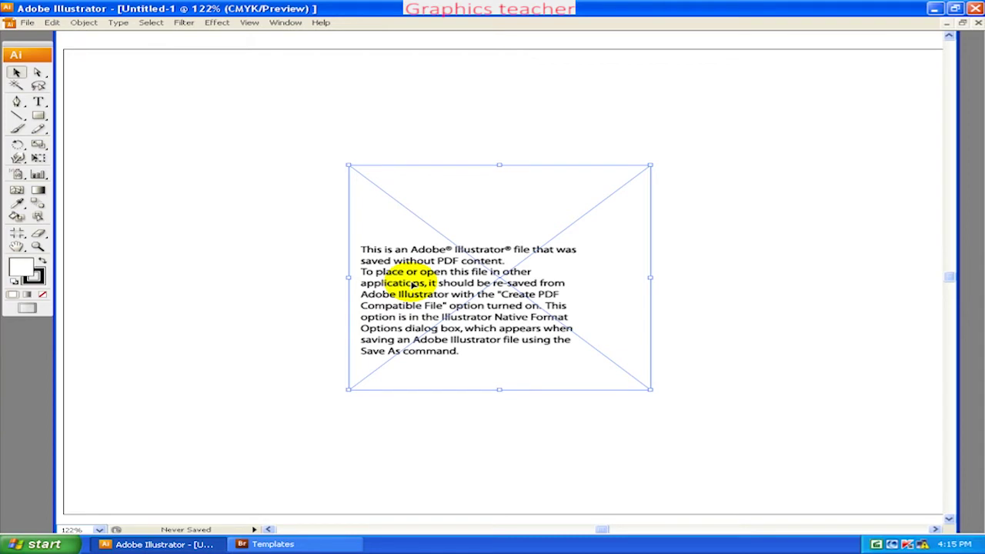
key(Delete)
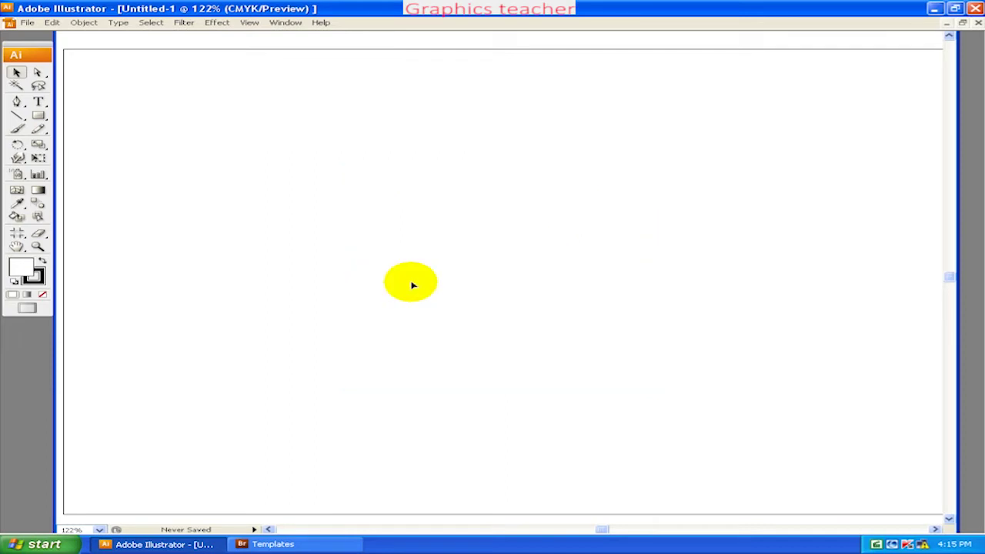
- Place the DVD Menu PDF into the page and zoom out to the whole artboard
click(23, 24)
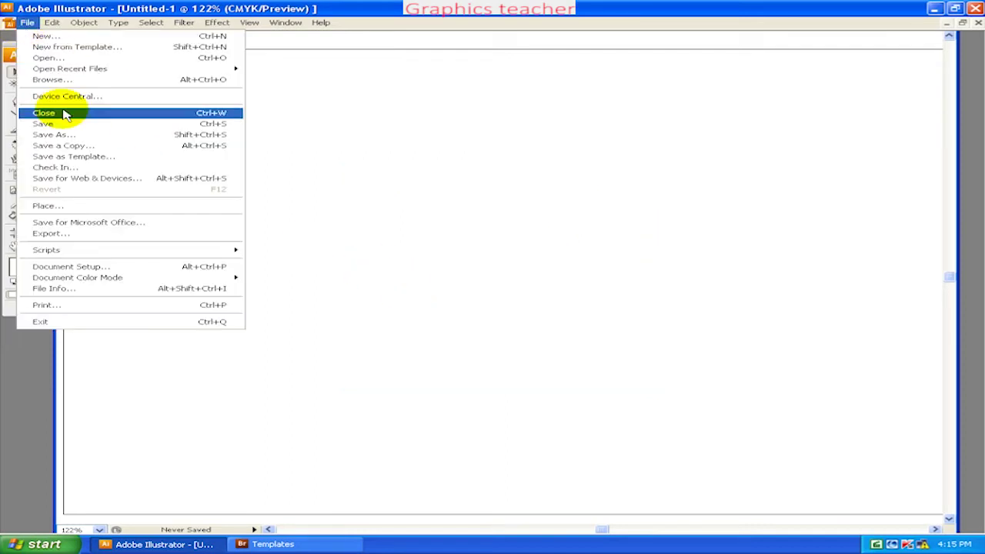
click(77, 205)
click(254, 168)
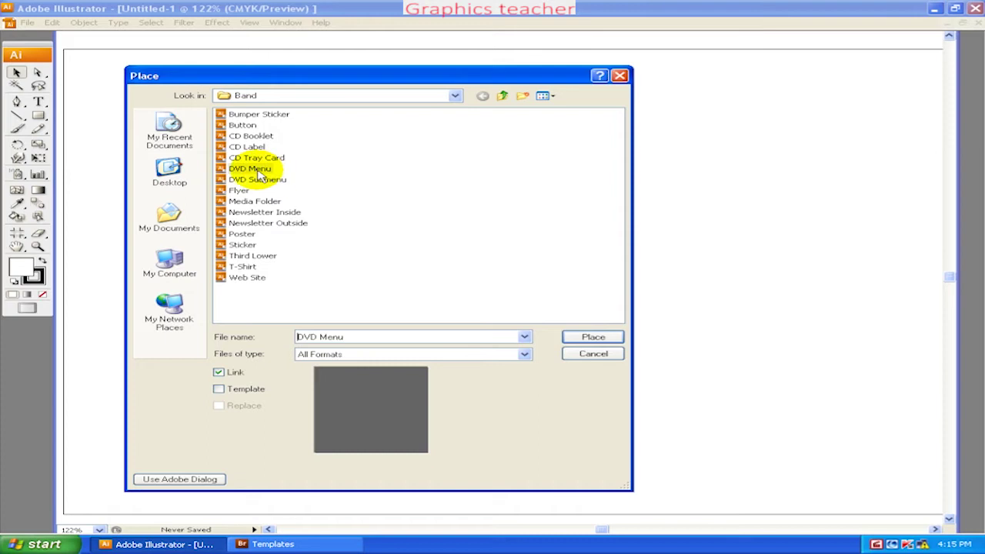
click(605, 338)
click(566, 206)
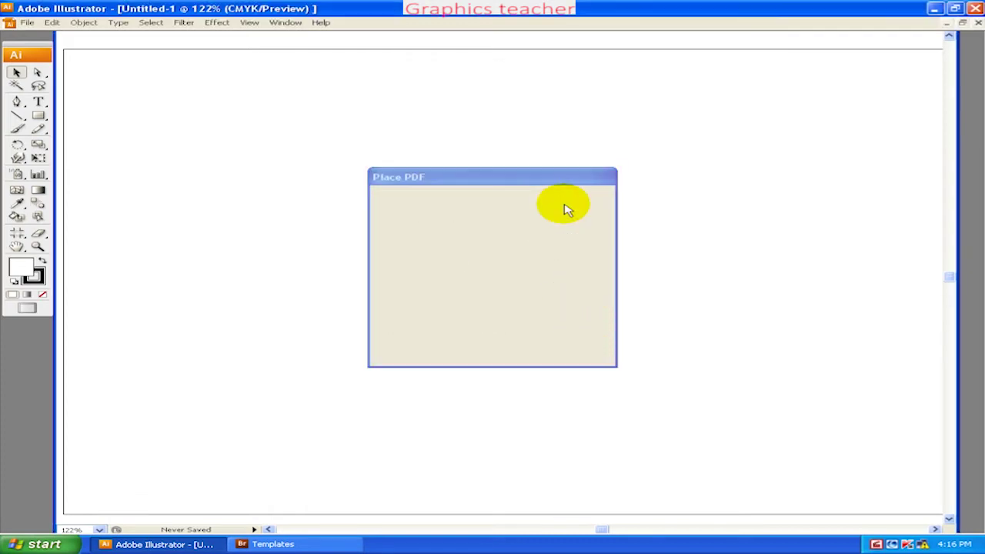
scroll(533, 262, down, 2)
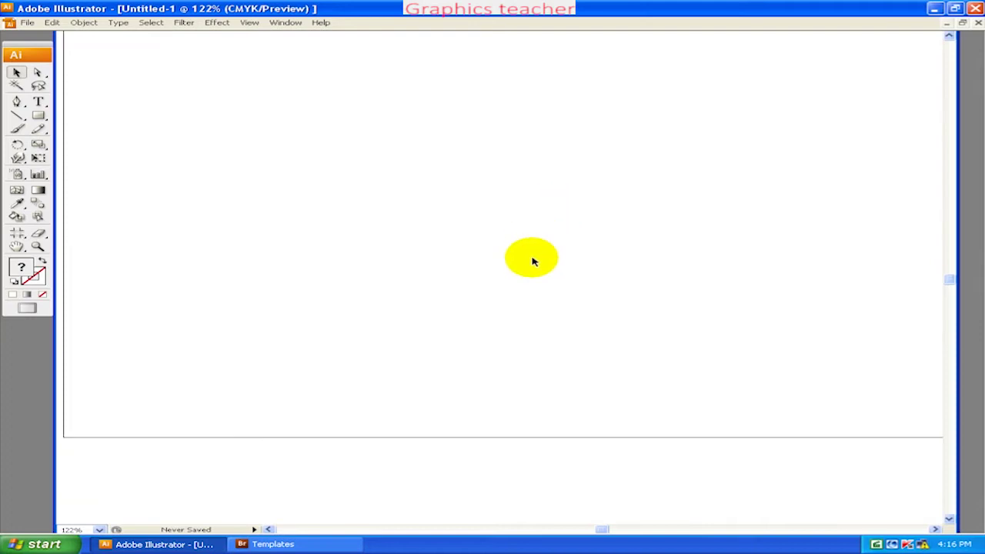
key(ctrl+minus)
key(ctrl+minus)
key(ctrl+minus)
key(ctrl+minus)
key(ctrl+minus)
key(ctrl+minus)
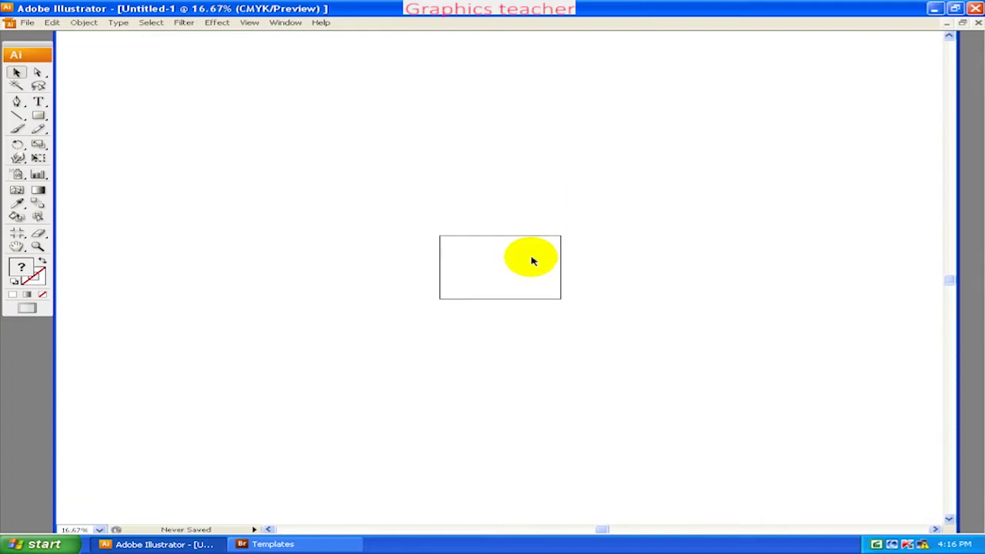
- Start placing another file, choosing DVD Submenu instead of Newsletter Inside
click(27, 22)
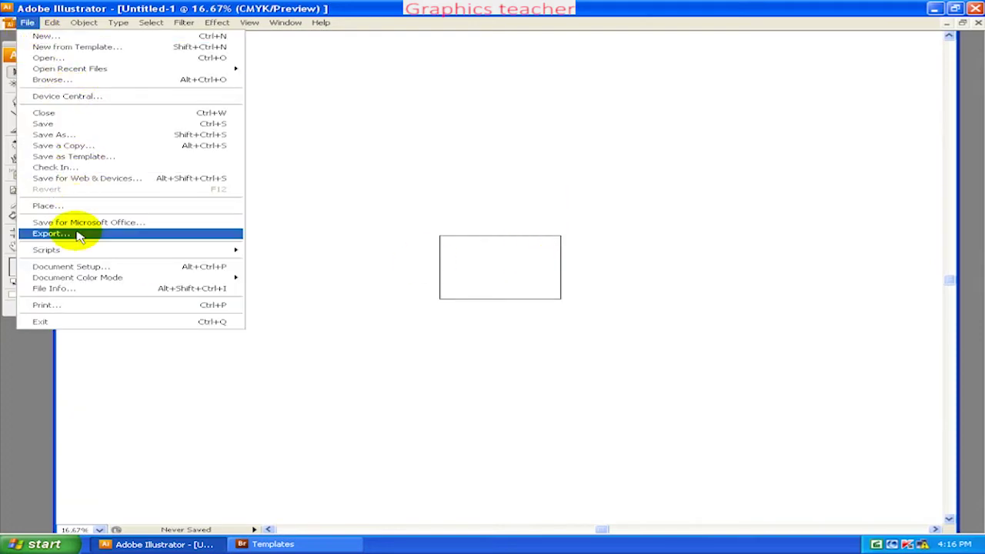
click(85, 208)
click(246, 212)
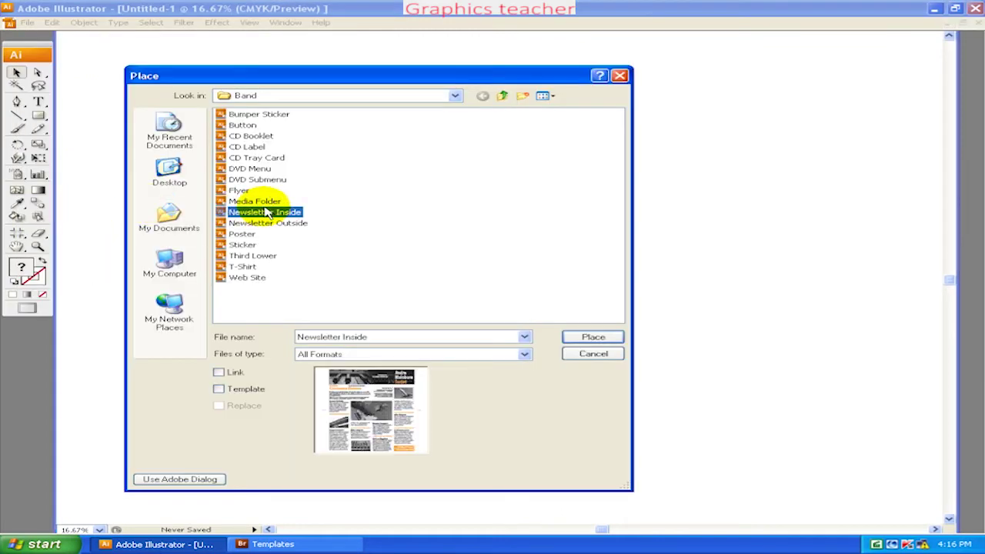
click(253, 182)
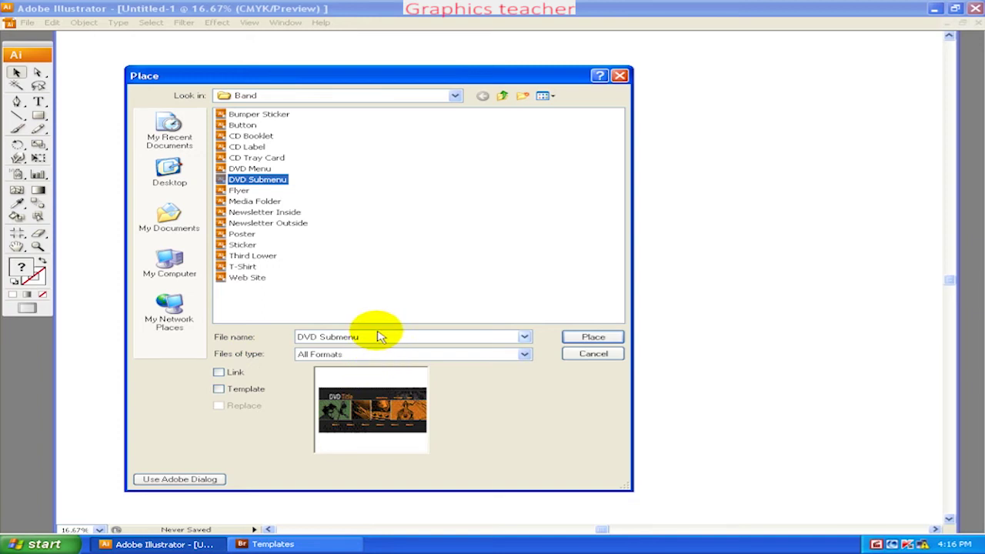
click(591, 339)
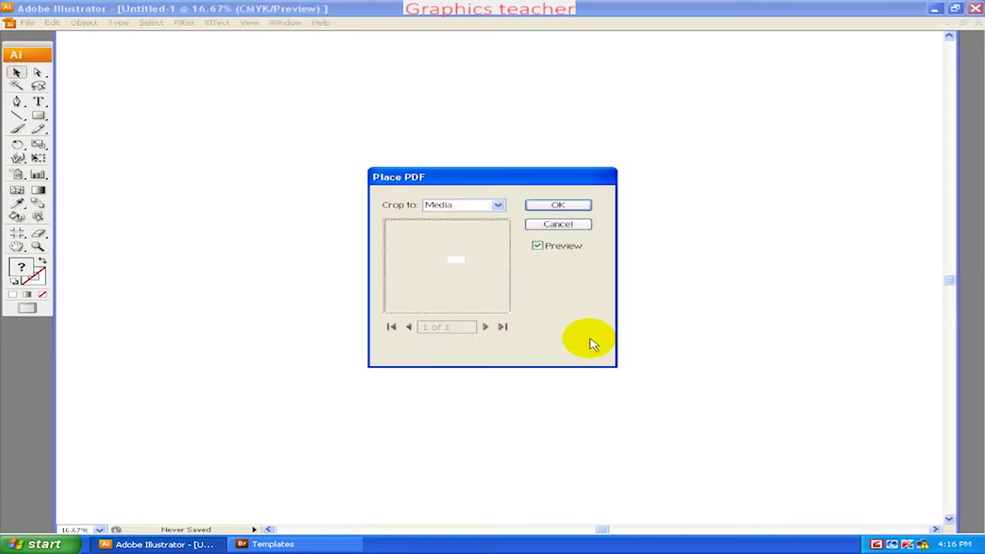
- Try the Place PDF crop options (Bounding Box, Art, Crop, Bleed, Media) and confirm
click(478, 207)
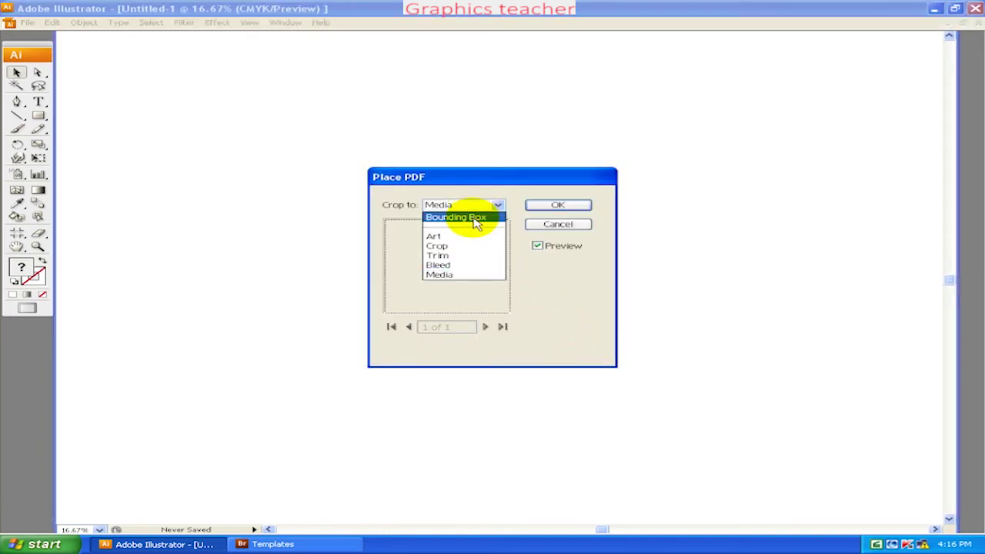
click(469, 217)
click(481, 206)
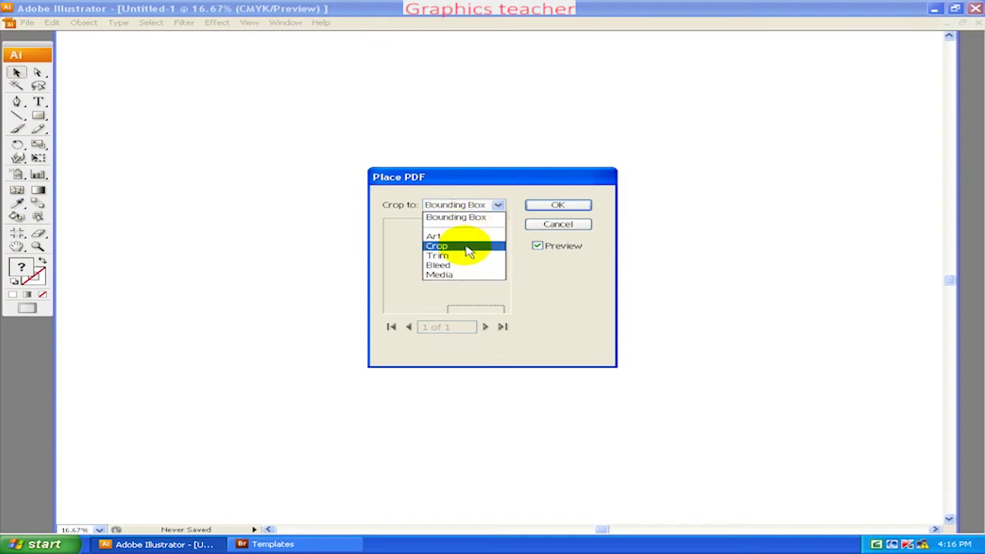
click(468, 236)
click(465, 207)
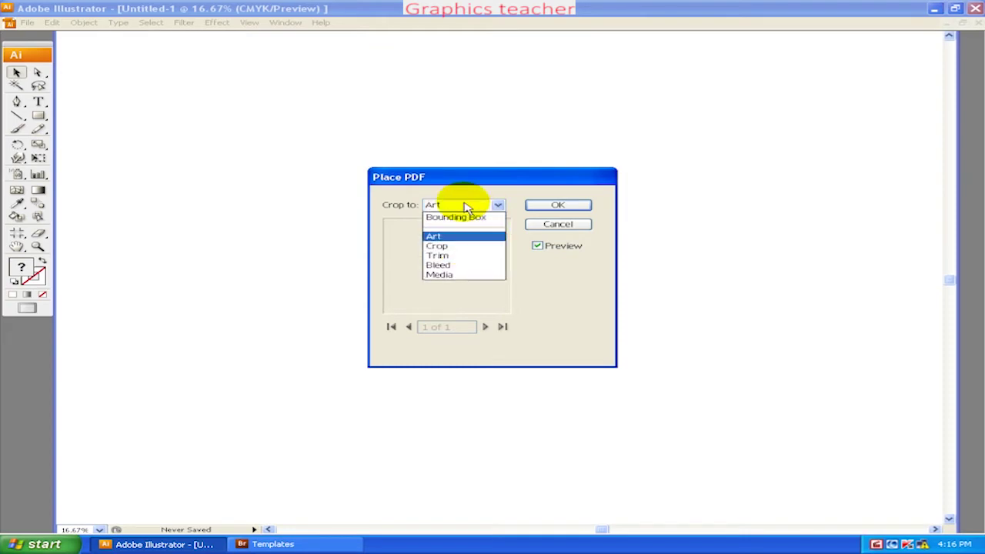
click(460, 246)
click(464, 205)
click(460, 246)
click(456, 205)
click(441, 265)
click(458, 204)
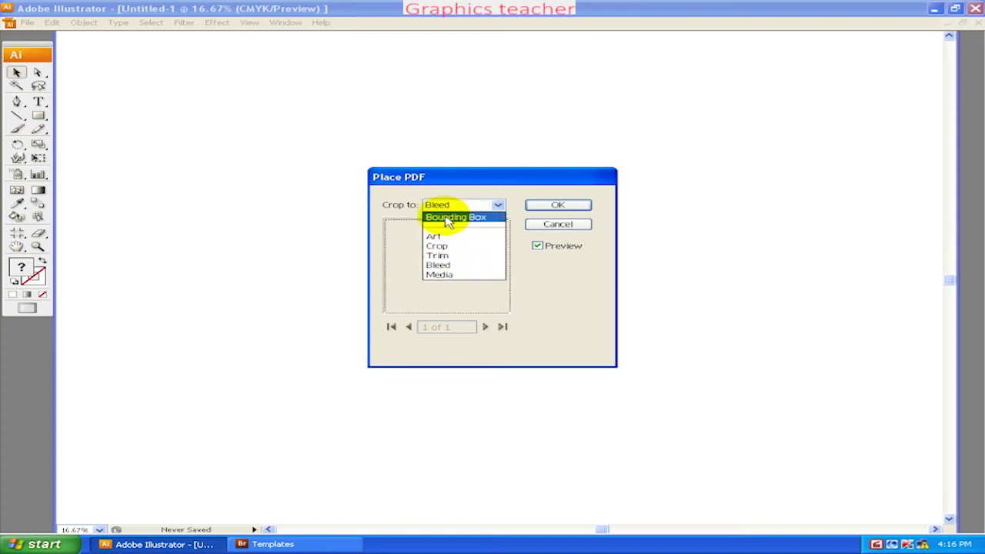
click(454, 276)
click(468, 206)
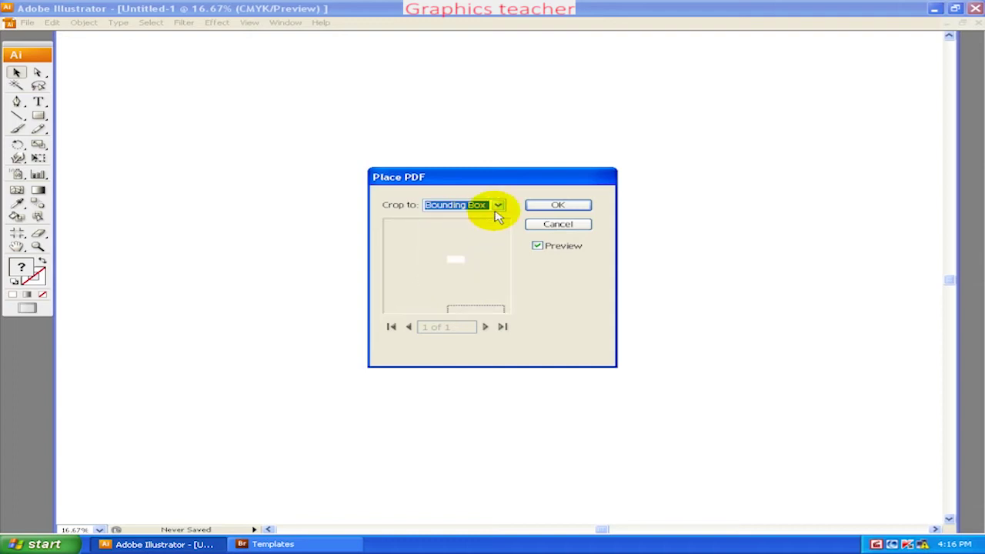
click(558, 206)
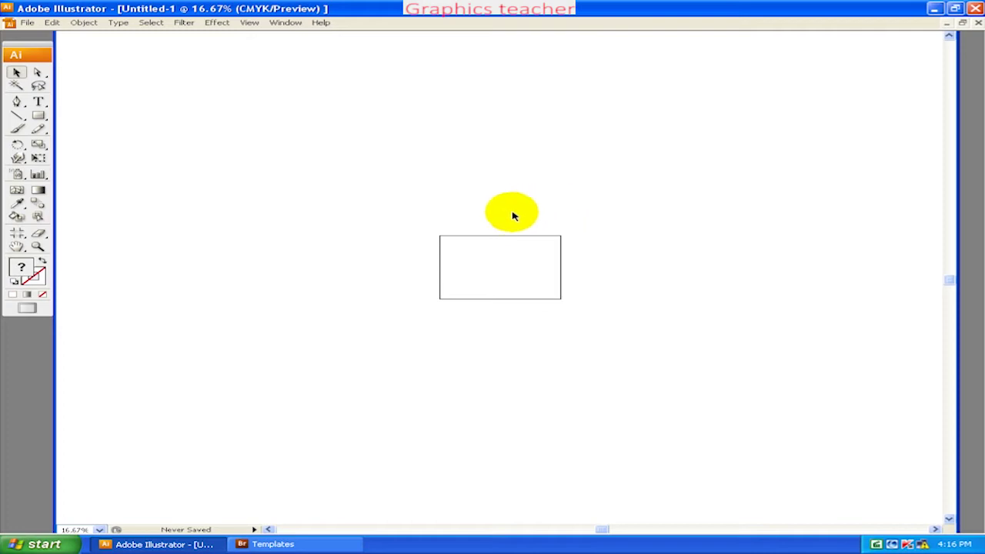
click(27, 23)
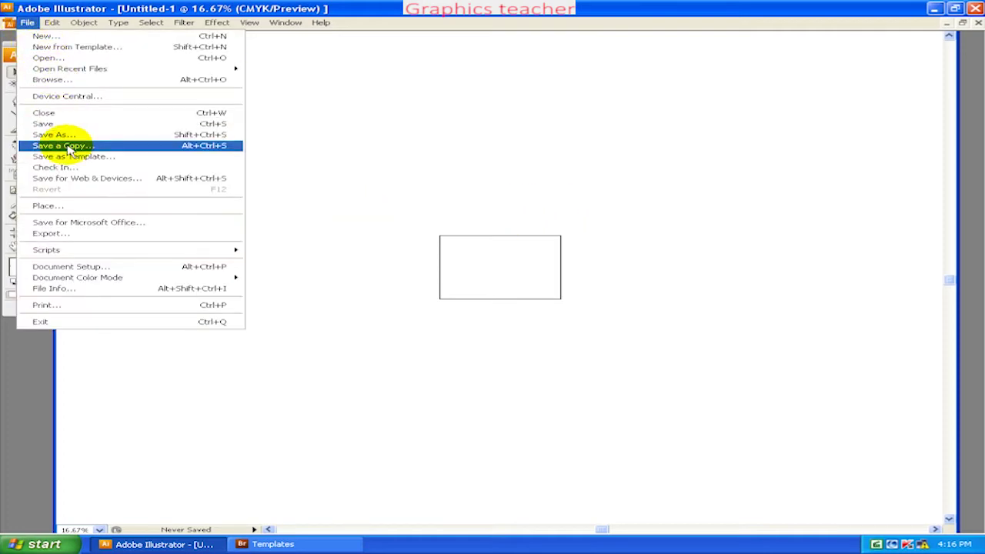
click(369, 116)
click(27, 22)
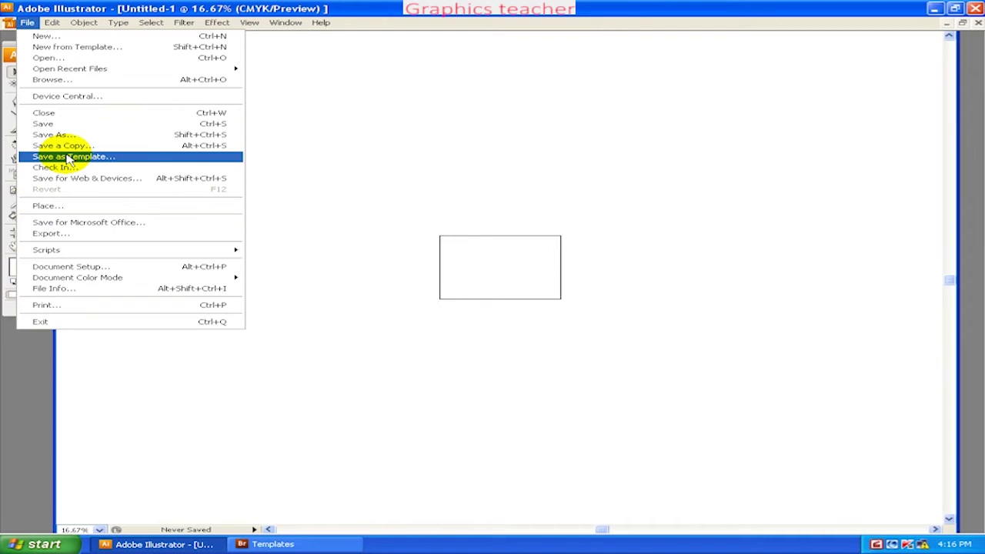
click(81, 205)
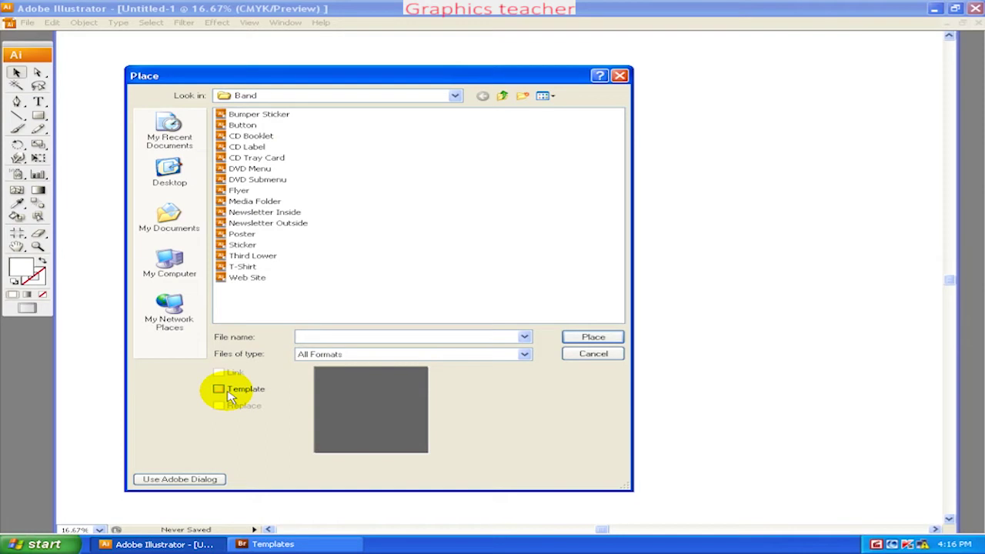
click(583, 356)
click(26, 22)
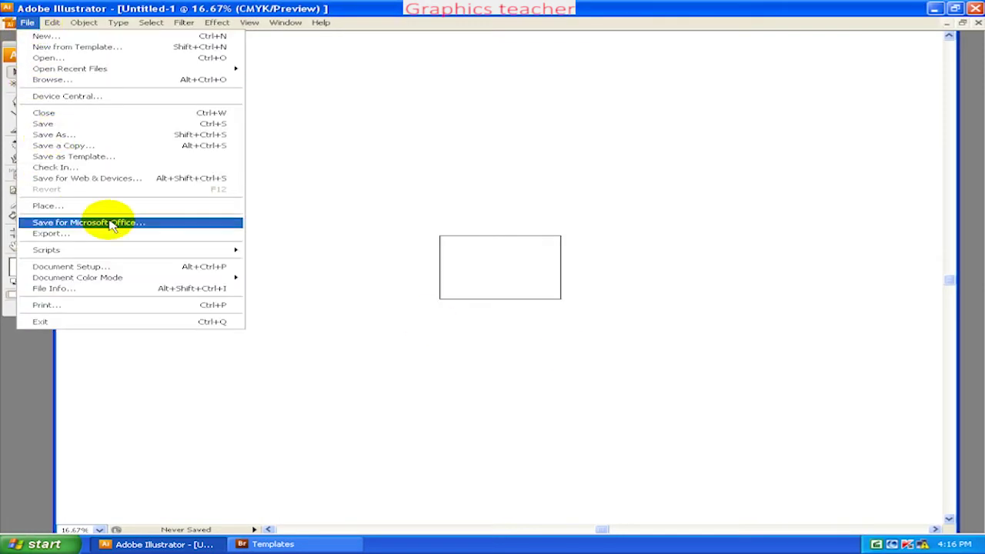
click(291, 209)
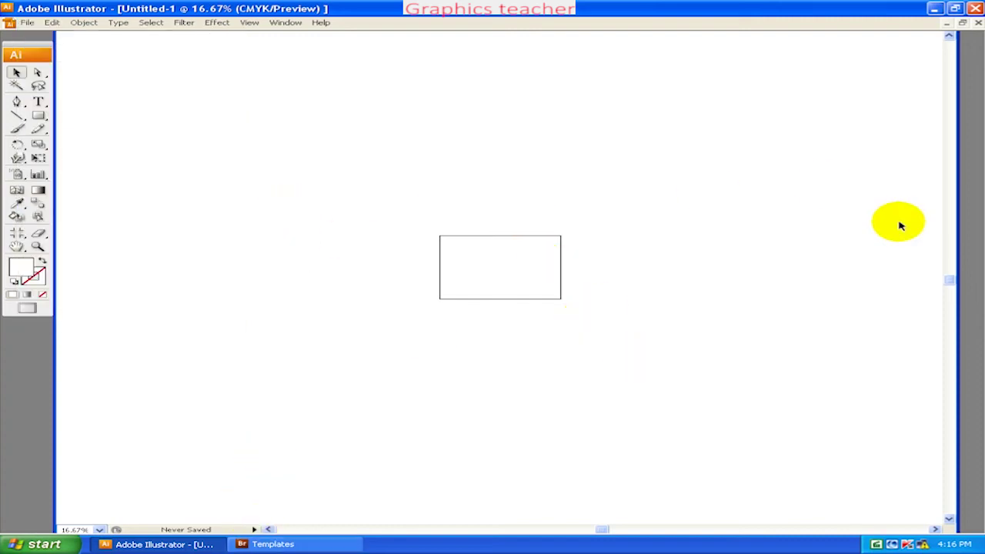
- Minimise Illustrator, close Bridge and open G:\Material\Image Backup\path in My Computer
click(935, 8)
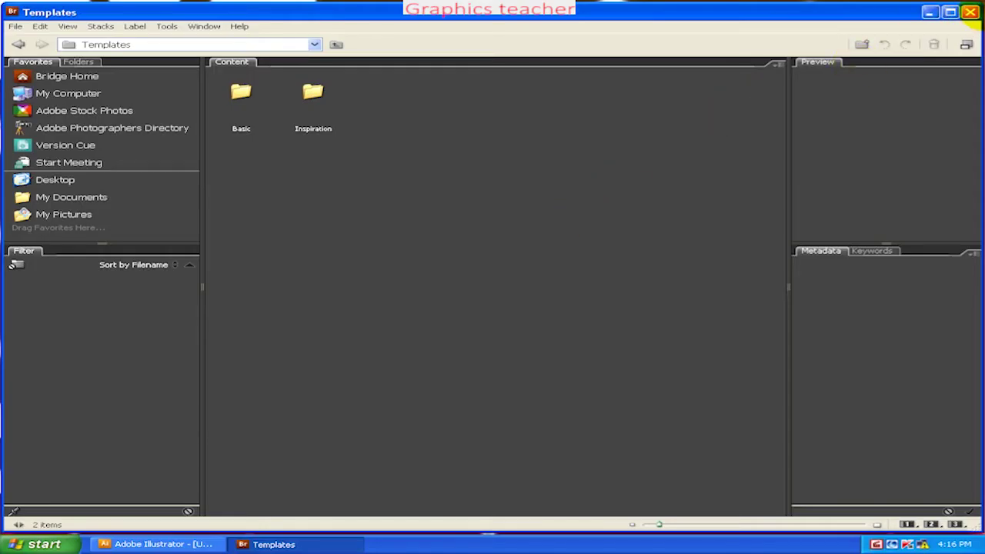
click(974, 15)
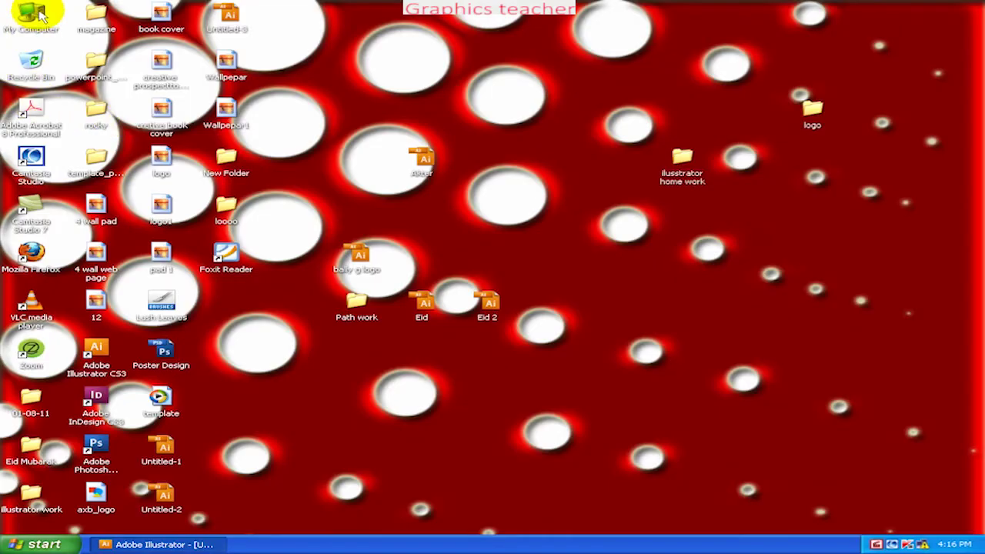
double_click(31, 19)
click(773, 169)
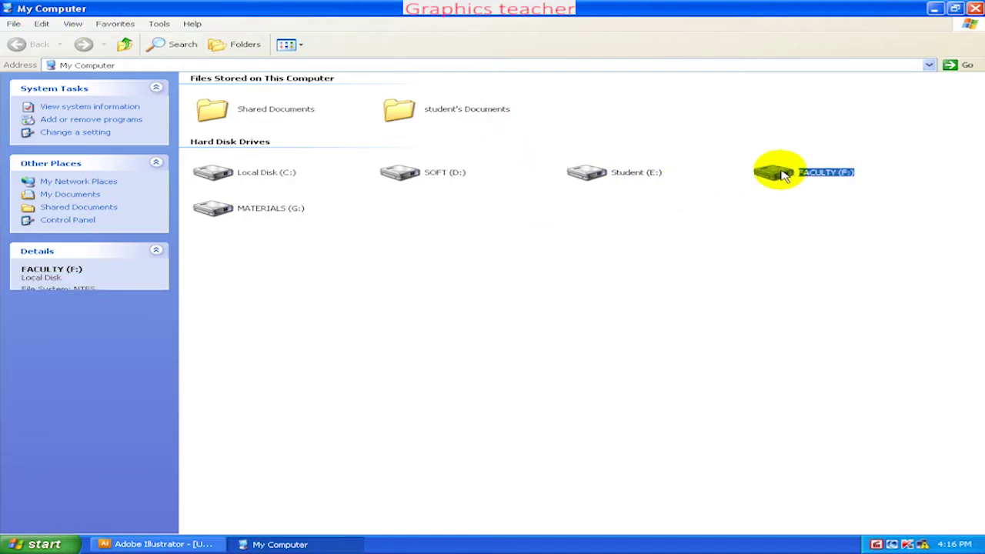
double_click(224, 214)
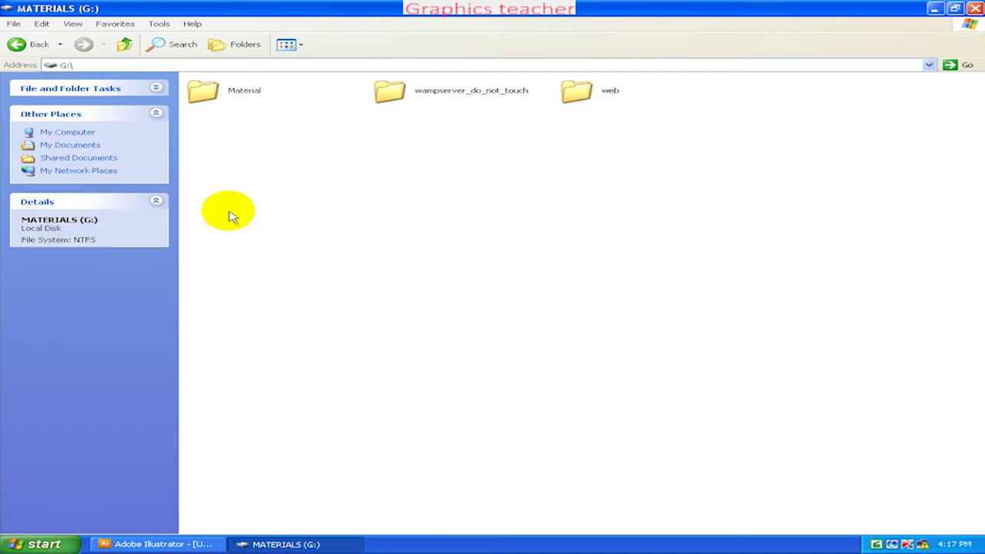
double_click(238, 100)
double_click(585, 137)
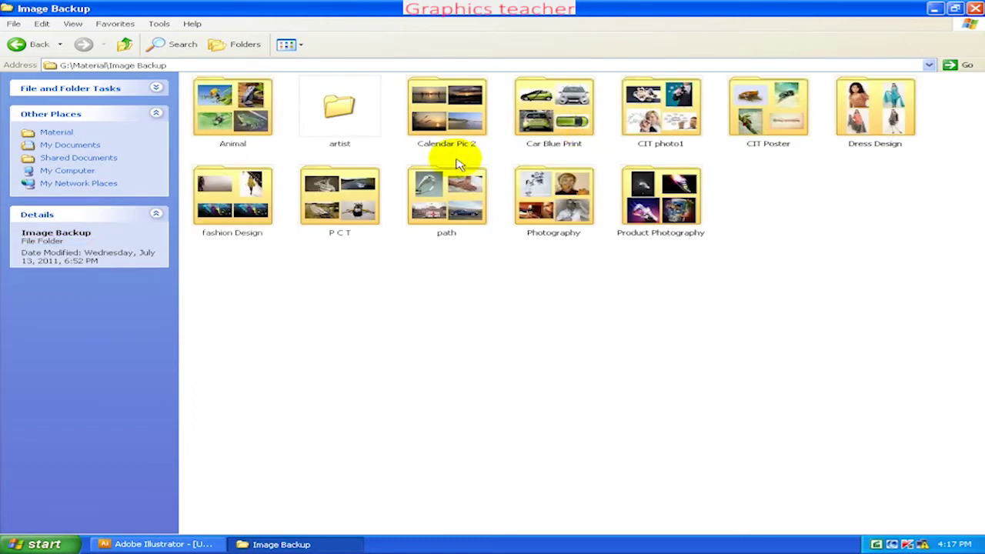
double_click(445, 197)
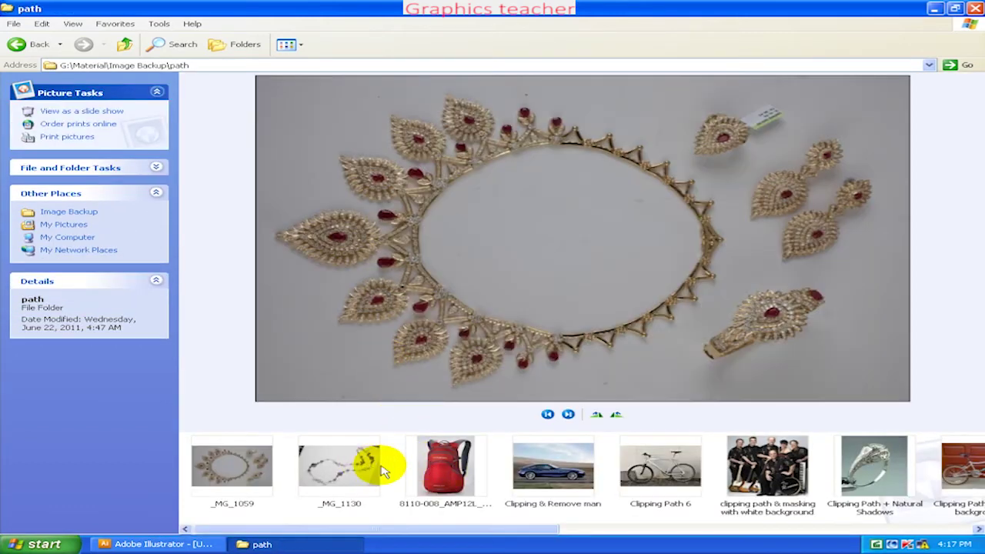
- Copy the red backpack photo and switch back to Illustrator
click(422, 466)
right_click(422, 465)
click(464, 401)
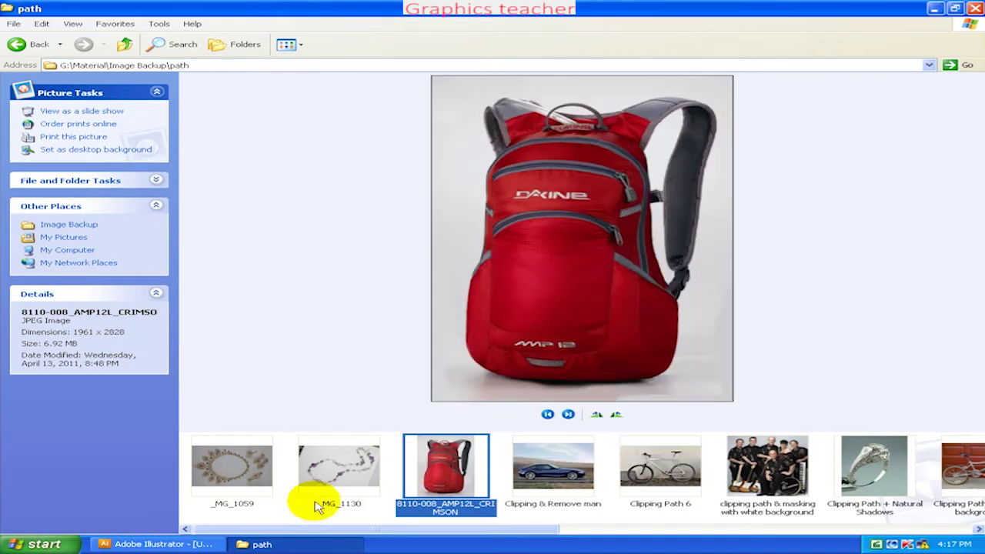
click(147, 543)
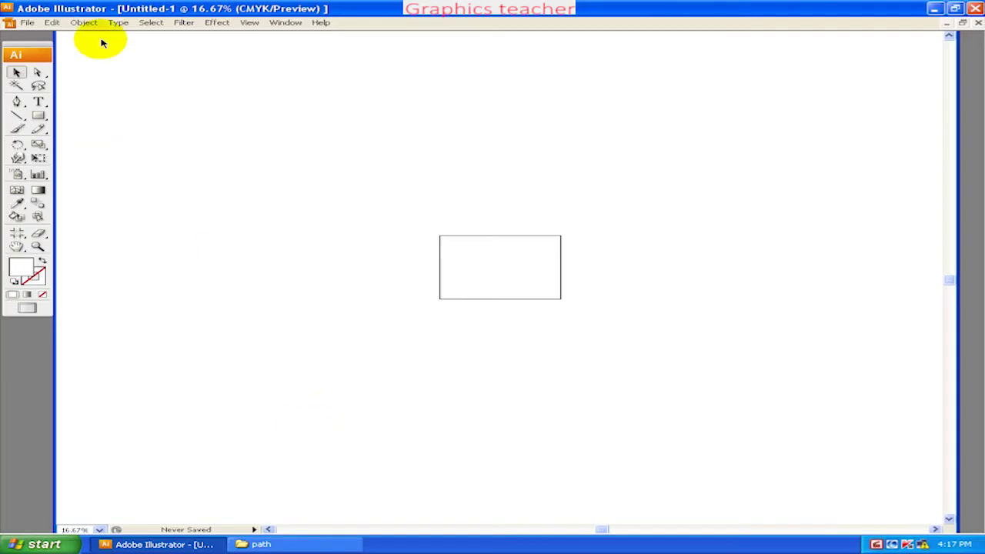
click(51, 22)
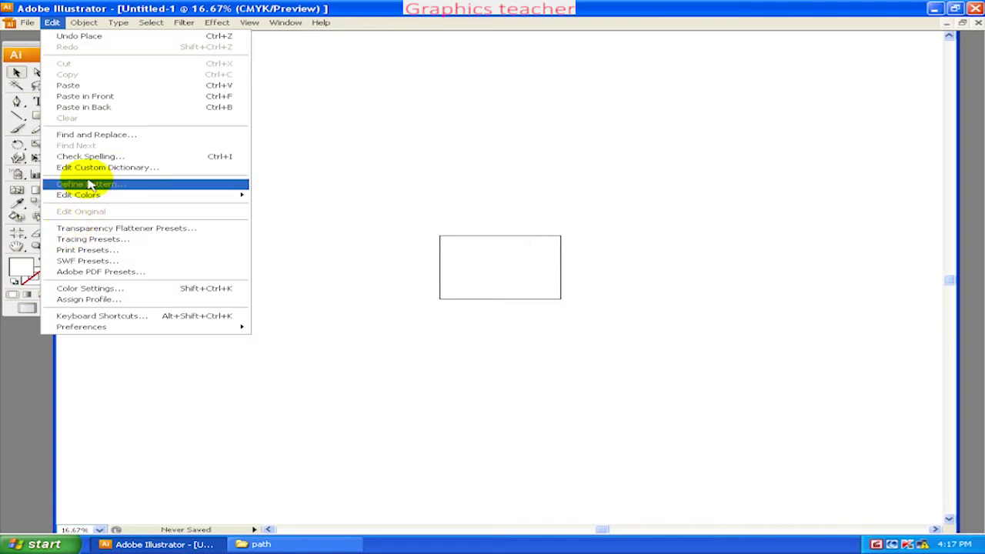
click(92, 86)
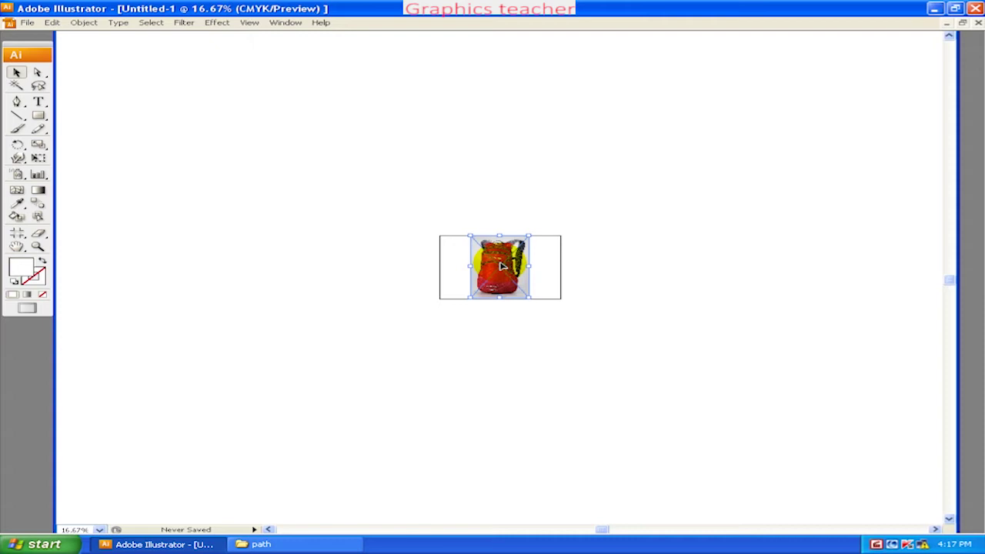
key(Delete)
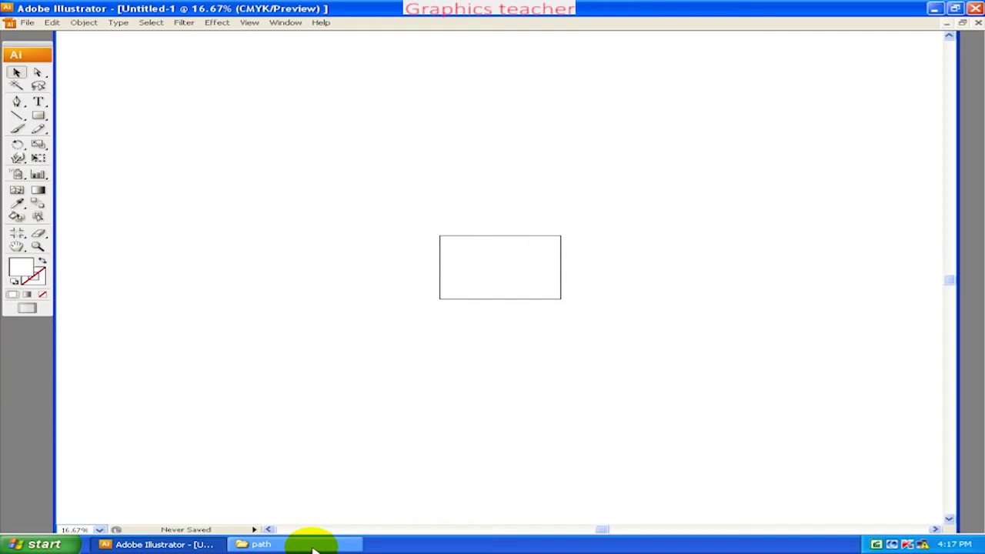
click(26, 23)
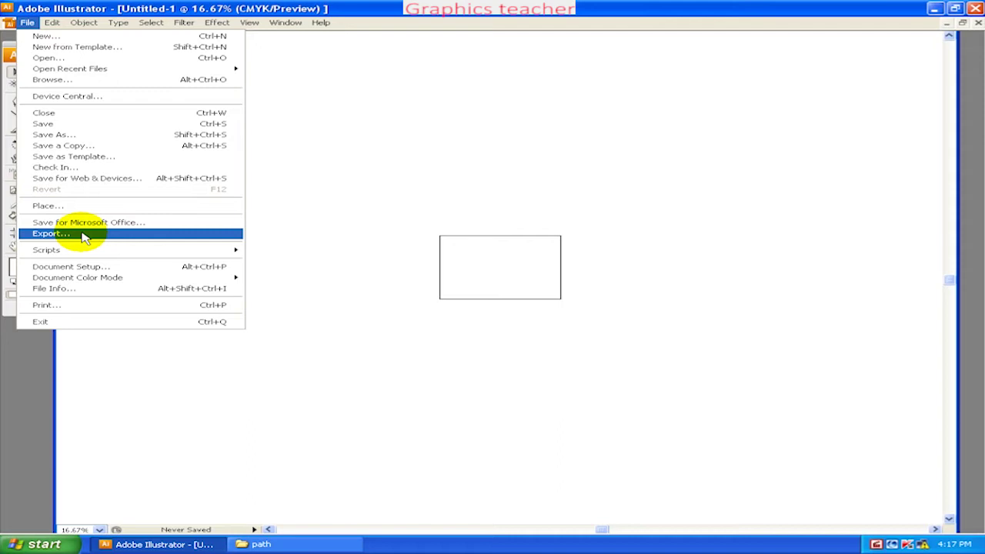
- Paint two crossing Paintbrush curves across the rectangle
click(311, 193)
key(ctrl+plus)
key(ctrl+plus)
click(17, 129)
drag(330, 301, 512, 209)
drag(450, 271, 301, 187)
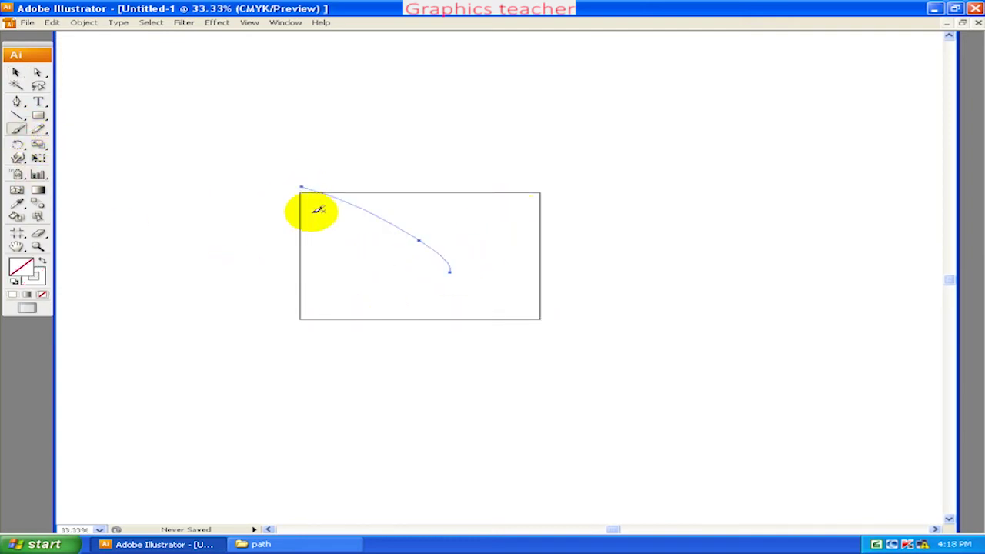
- Give both brush curves a dark red stroke colour
click(17, 72)
drag(281, 152, 437, 358)
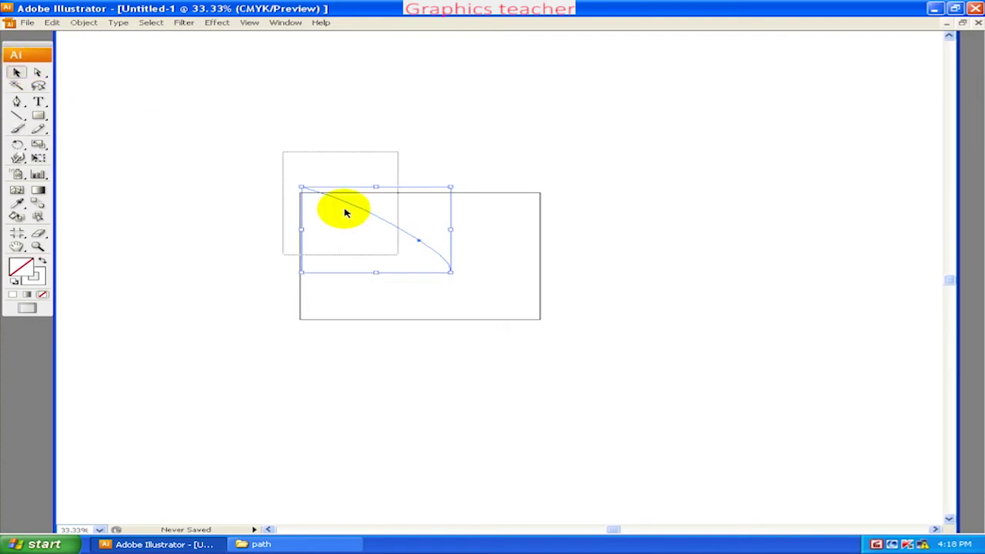
double_click(38, 289)
drag(352, 253, 550, 220)
click(640, 196)
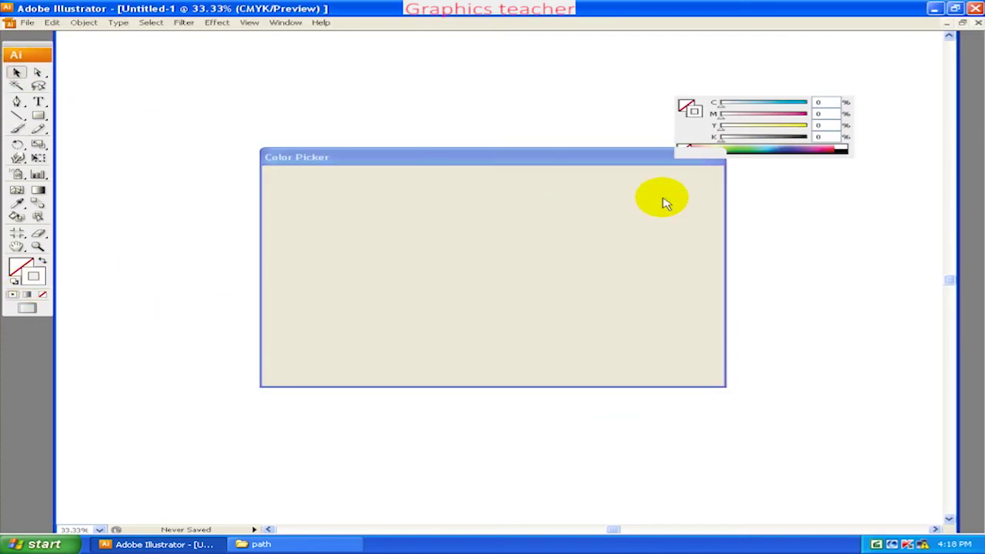
click(288, 170)
- Draw looping Pencil scribbles inside the rectangle
key(ctrl+plus)
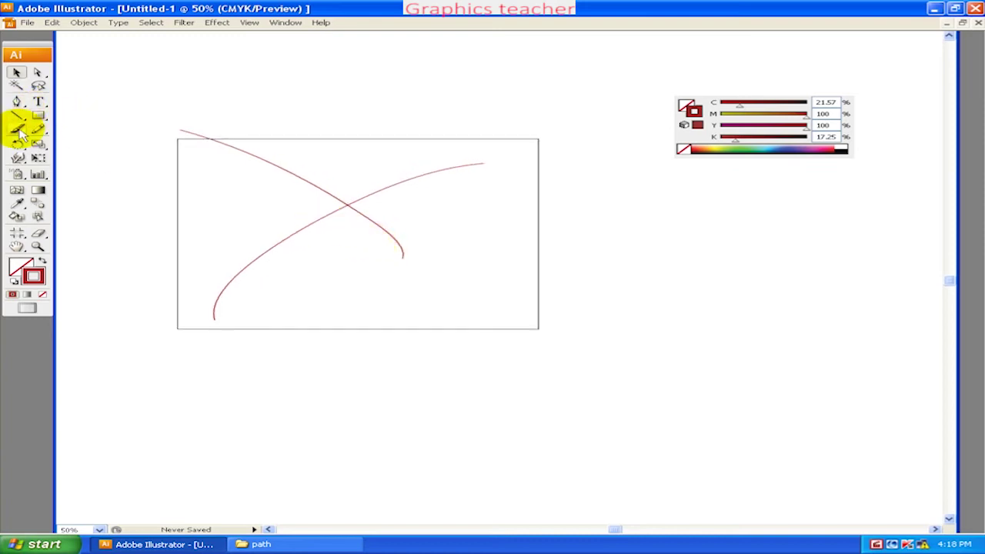
click(19, 133)
mouse_move(356, 297)
mouse_down()
mouse_move(472, 233)
mouse_move(295, 248)
mouse_move(219, 235)
mouse_move(484, 220)
mouse_move(260, 264)
mouse_move(359, 154)
mouse_move(291, 273)
mouse_up()
click(15, 72)
click(375, 217)
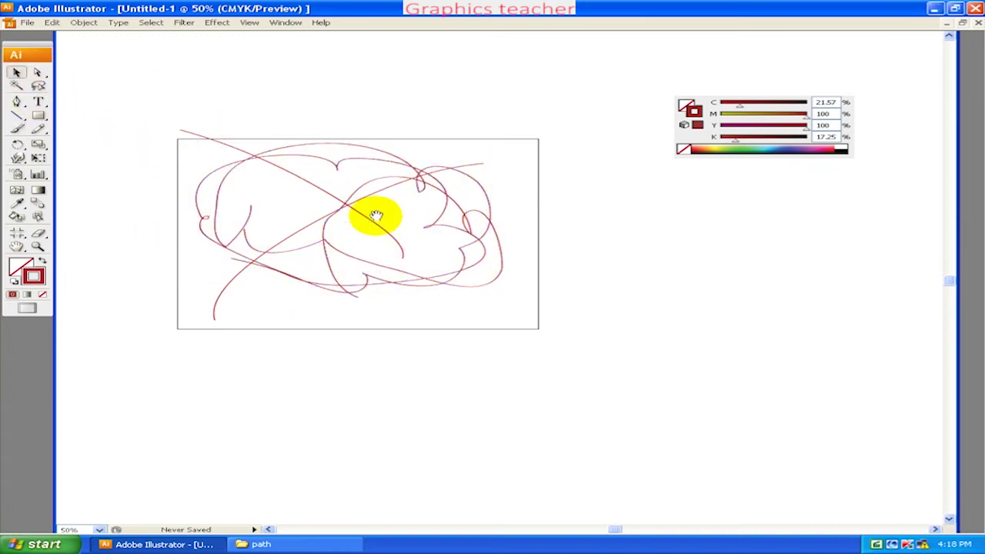
- Select all the brush and pencil paths and nudge them down and right
drag(375, 217, 382, 165)
drag(203, 82, 486, 286)
drag(464, 248, 477, 308)
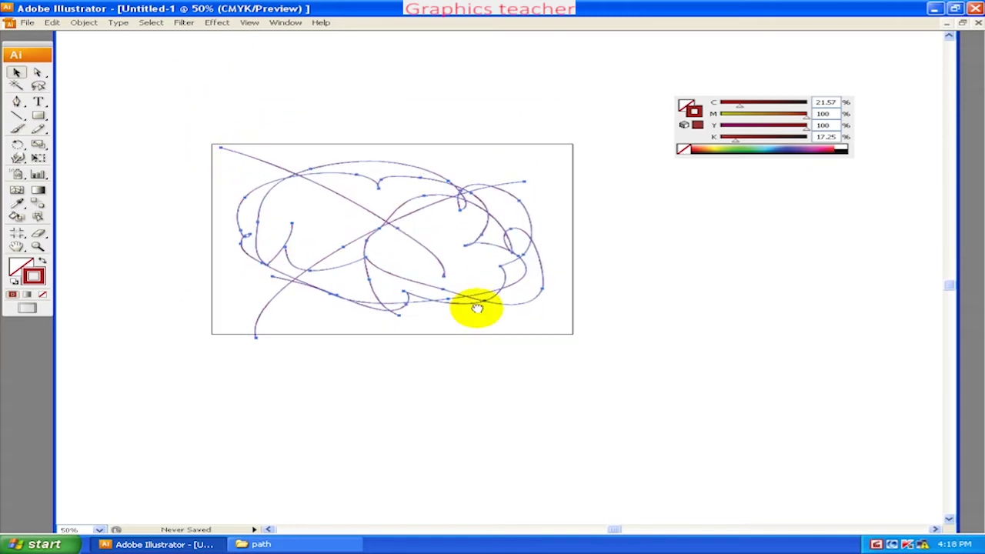
click(27, 23)
click(73, 135)
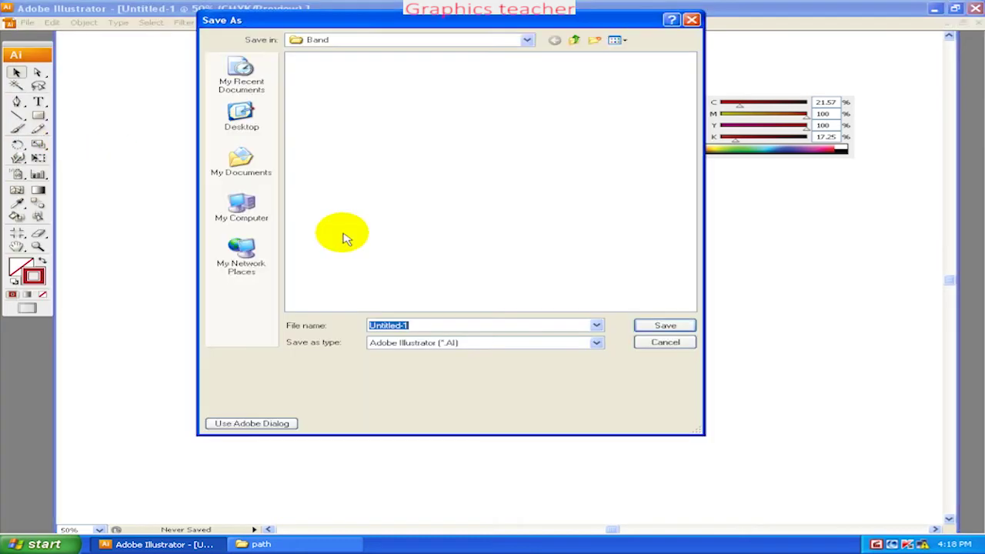
click(432, 343)
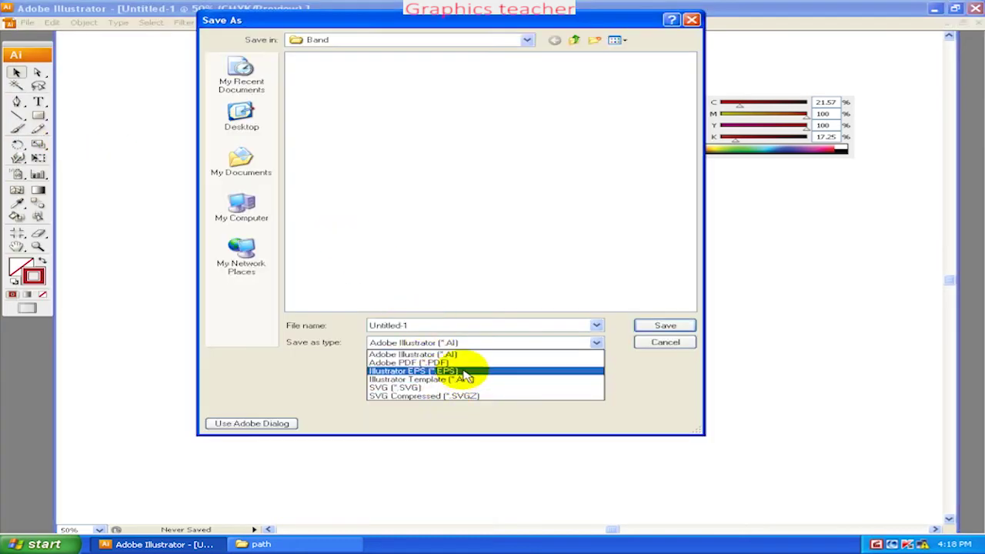
click(639, 346)
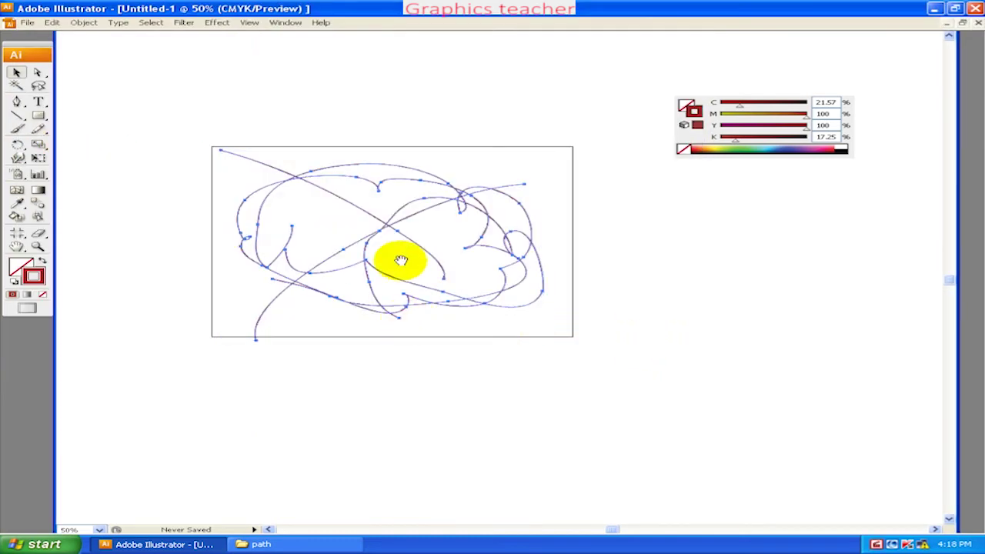
drag(401, 261, 392, 294)
click(375, 264)
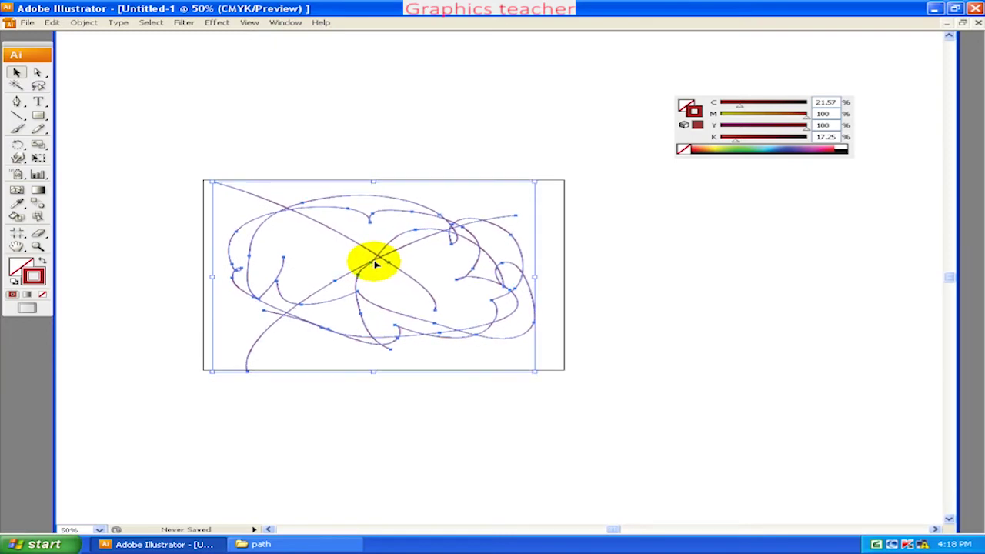
click(375, 264)
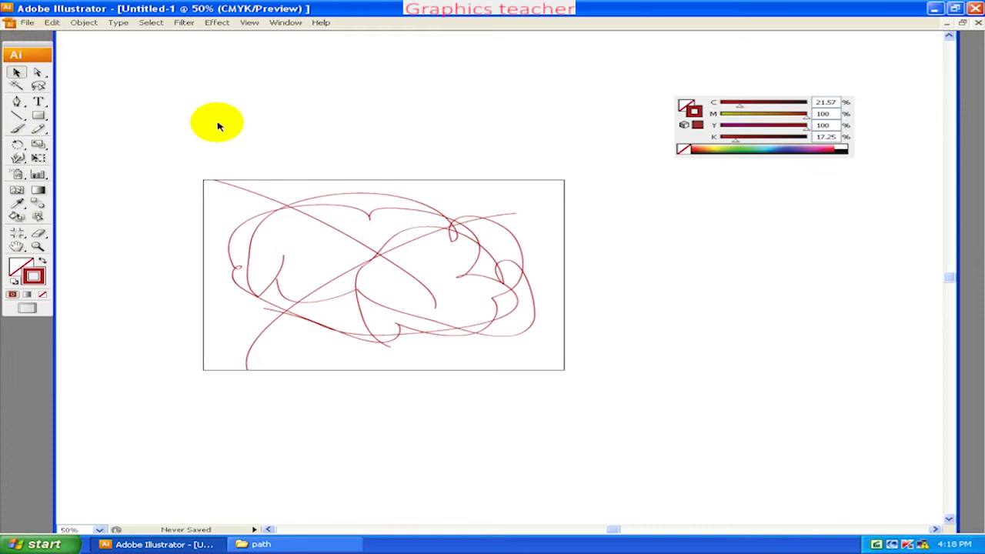
click(27, 22)
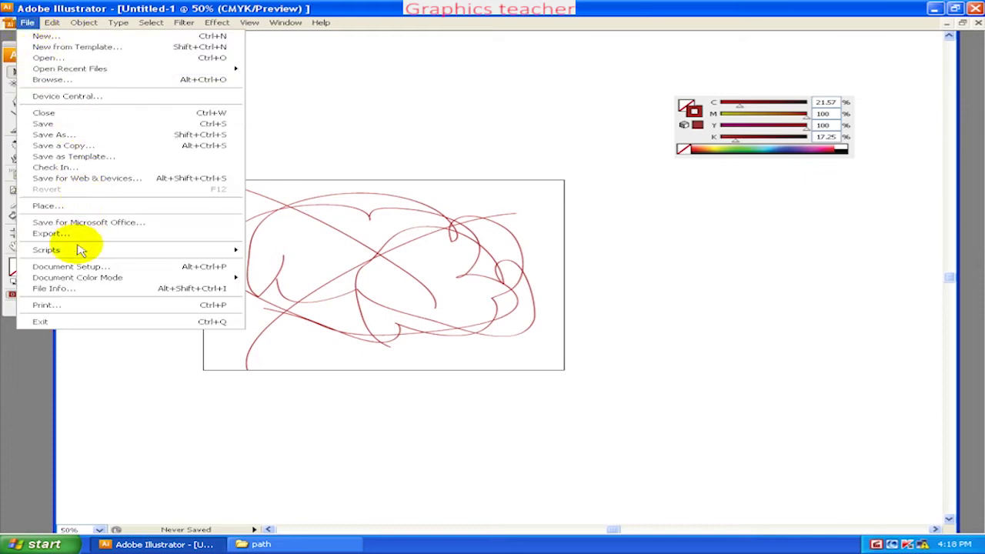
click(56, 233)
click(428, 342)
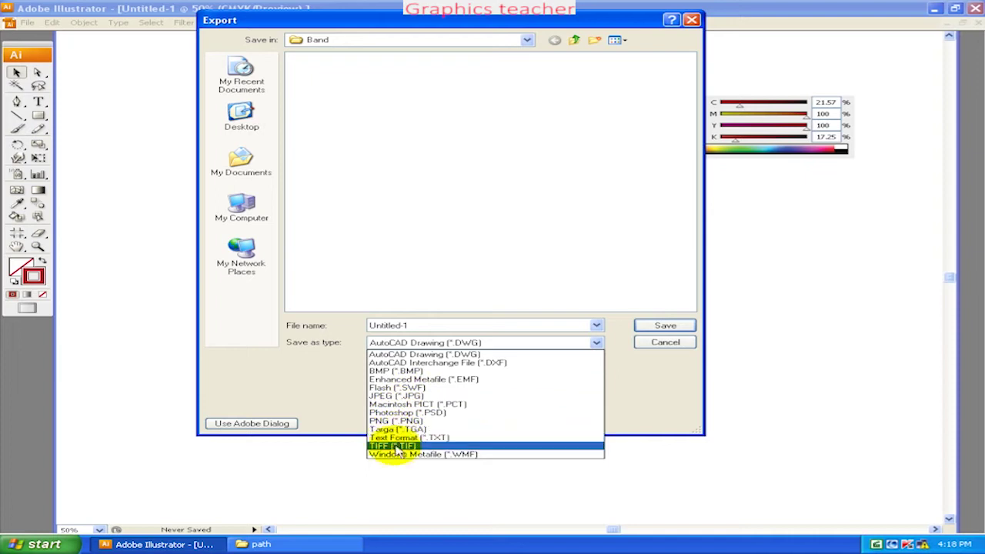
click(658, 343)
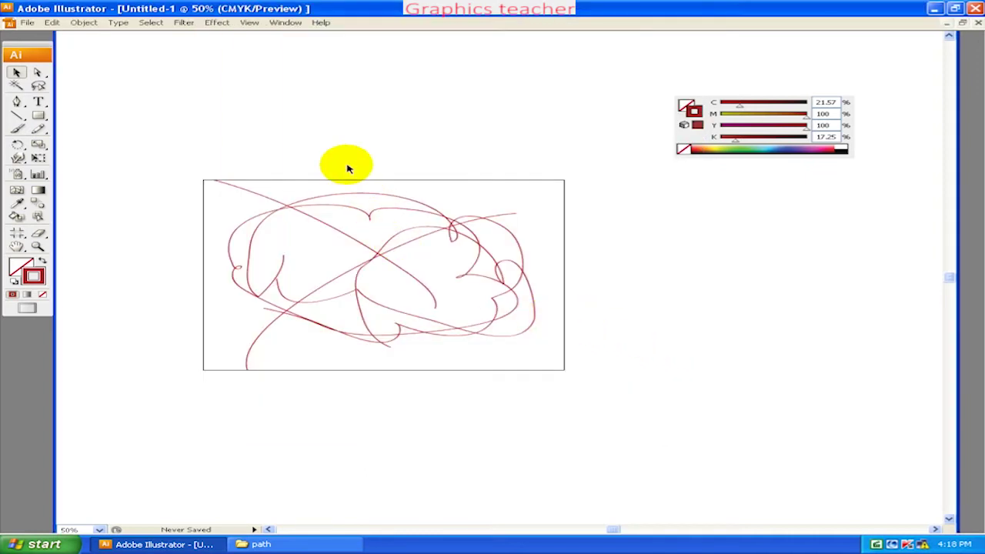
- Draw a solid red circle at the rectangle's upper-left corner
key(ctrl+minus)
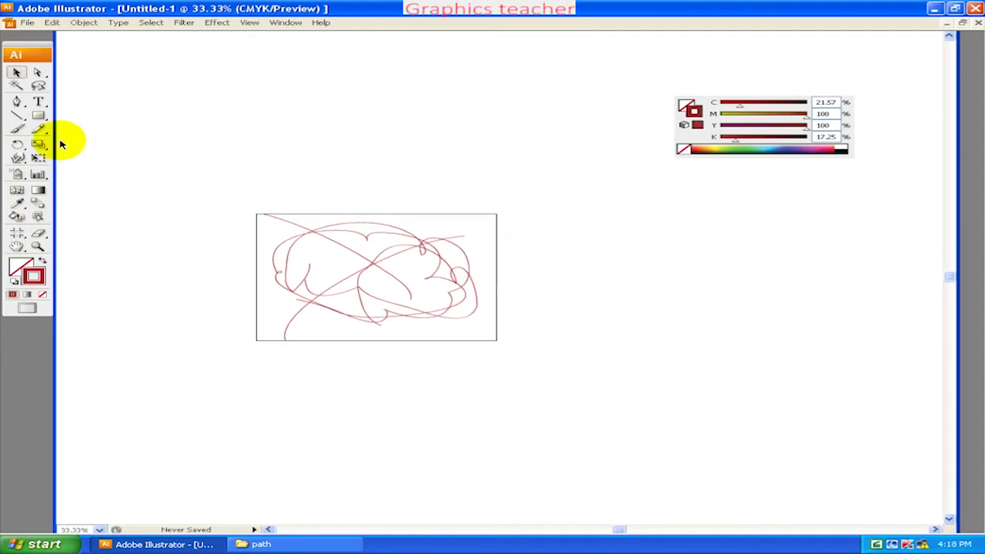
drag(48, 123, 70, 145)
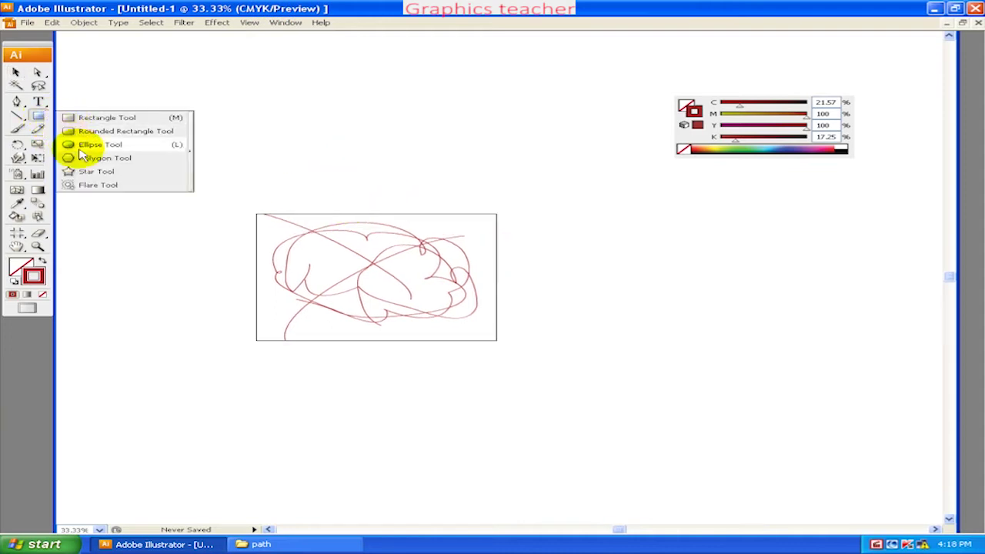
mouse_move(253, 215)
mouse_down()
mouse_move(306, 271)
mouse_move(311, 250)
mouse_up()
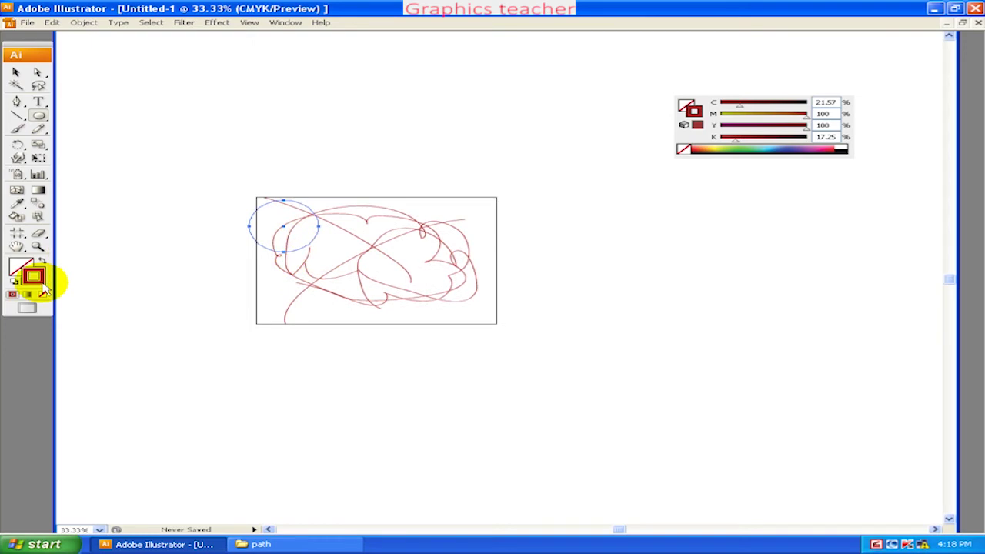
click(44, 261)
click(16, 71)
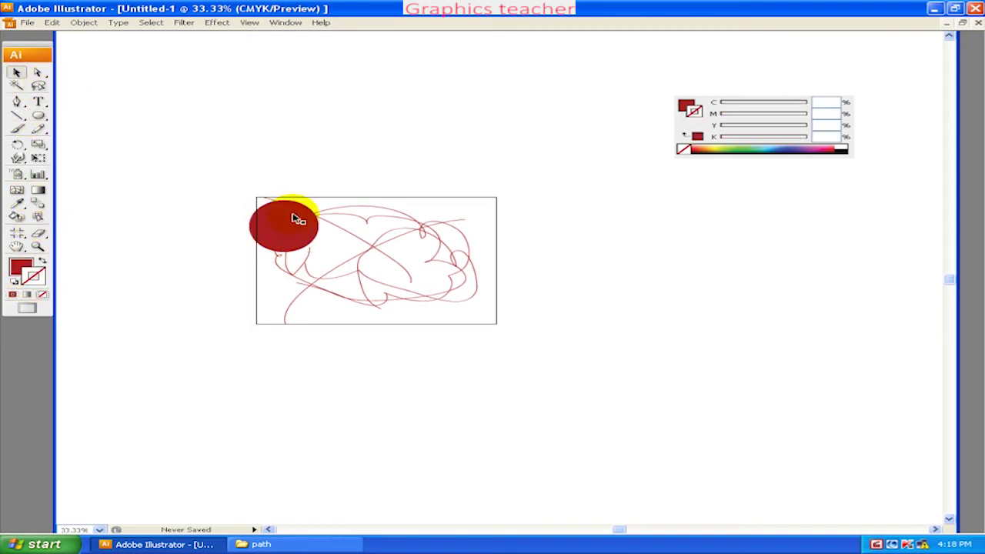
- Draw several red ellipses outside the rectangle, including a large circle off the artboard
click(38, 114)
drag(180, 255, 231, 287)
drag(346, 374, 351, 378)
mouse_move(755, 313)
mouse_down()
mouse_move(616, 293)
mouse_move(530, 326)
mouse_move(248, 391)
mouse_up()
drag(640, 323, 712, 387)
drag(519, 246, 872, 365)
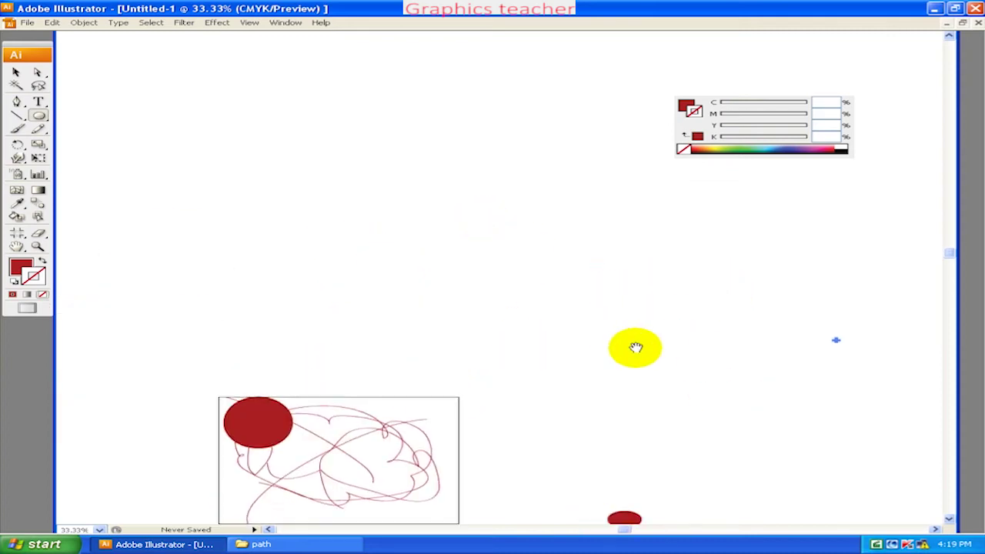
drag(636, 346, 701, 290)
click(16, 72)
- Select every object in the document and zoom out to show all the scattered shapes
drag(346, 262, 353, 198)
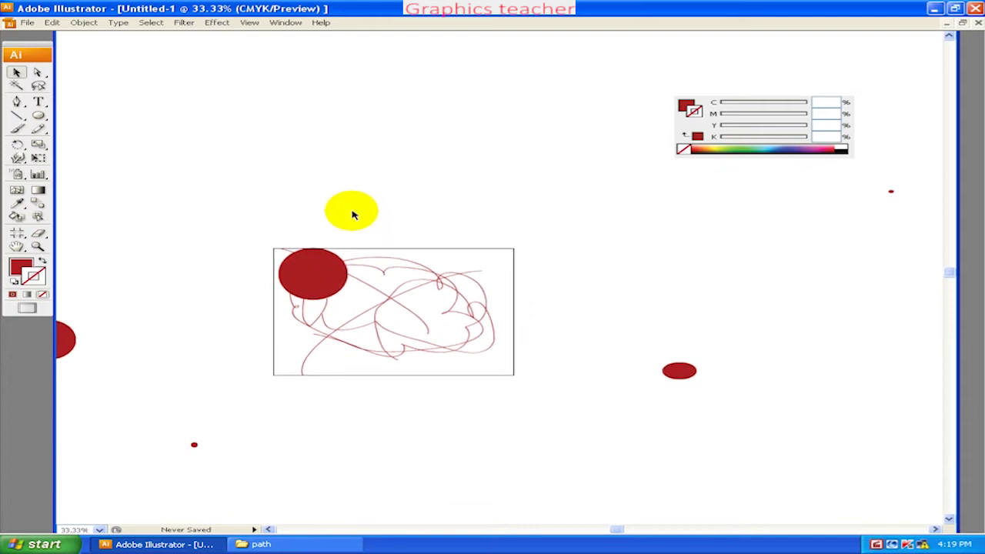
scroll(353, 215, down, 2)
mouse_move(274, 188)
mouse_down()
mouse_move(352, 272)
mouse_move(514, 358)
mouse_up()
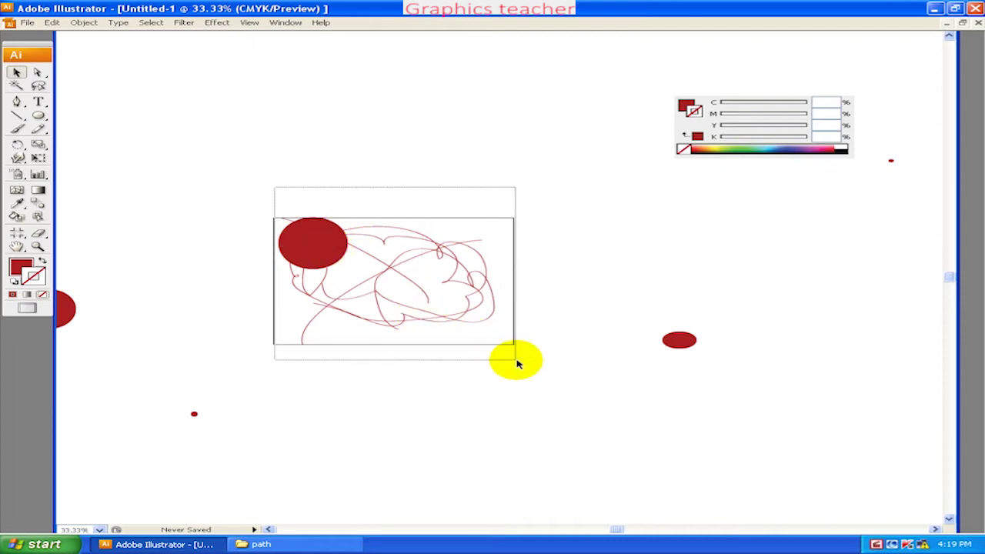
click(292, 177)
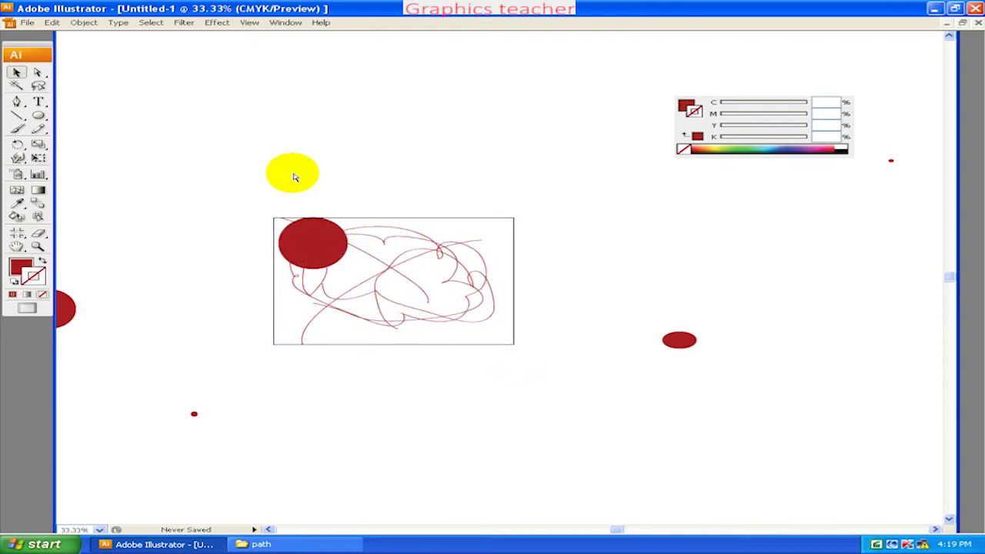
key(ctrl+a)
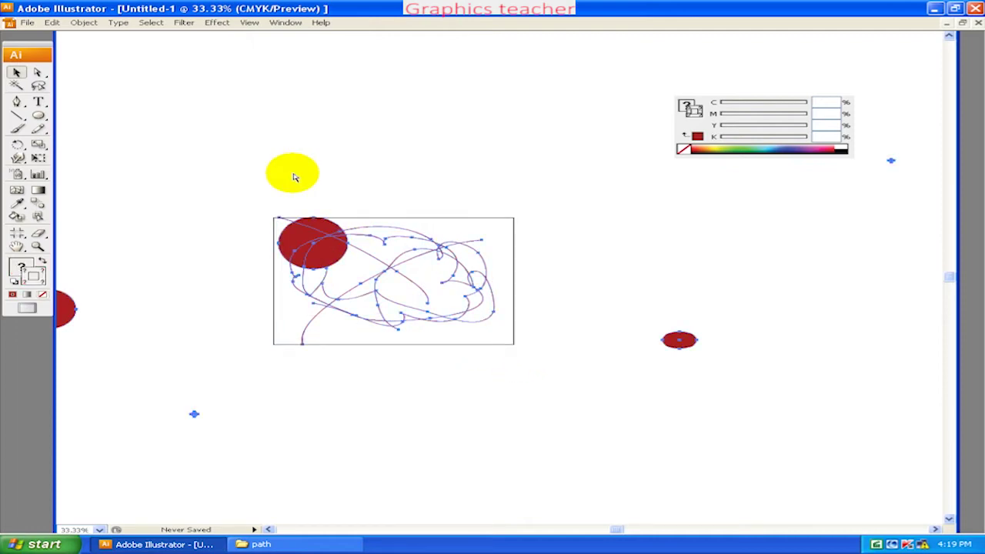
key(ctrl+minus)
key(ctrl+minus)
key(ctrl+minus)
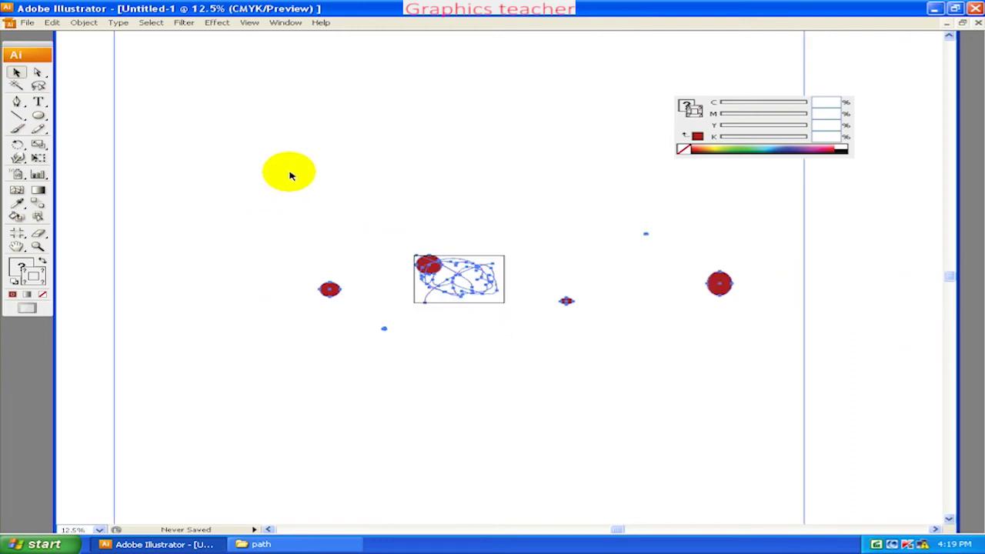
key(ctrl+minus)
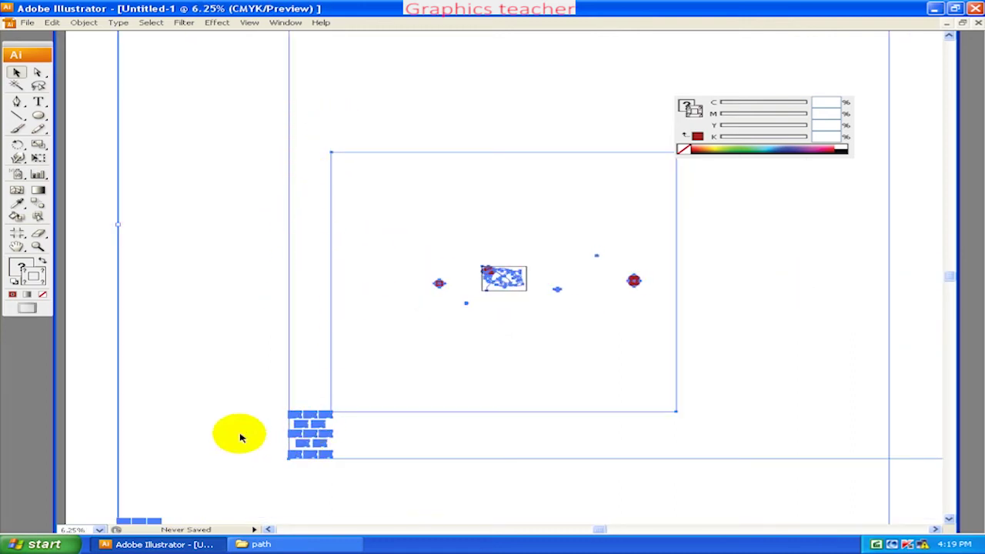
drag(236, 433, 310, 193)
click(321, 288)
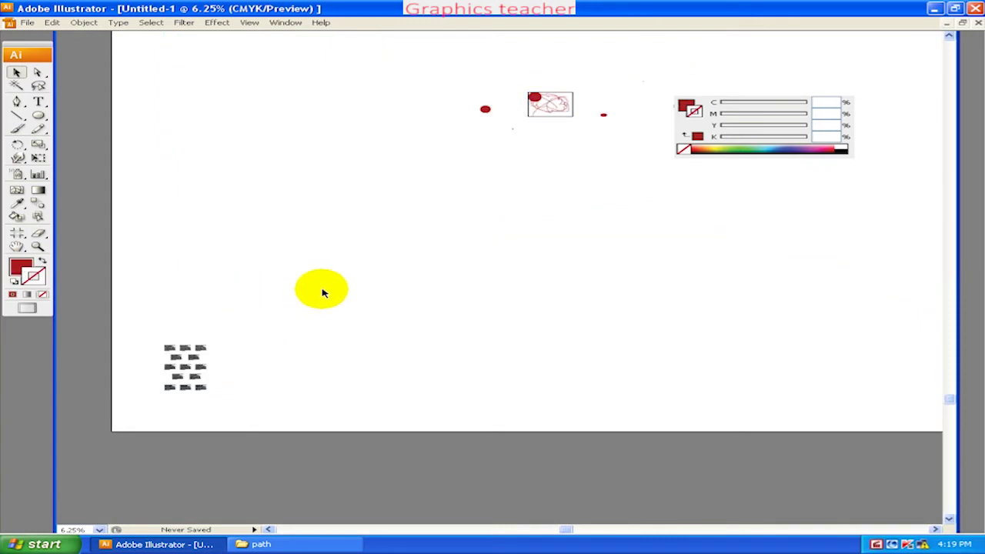
mouse_move(152, 340)
mouse_down()
mouse_move(236, 418)
mouse_move(640, 182)
mouse_up()
key(ctrl+plus)
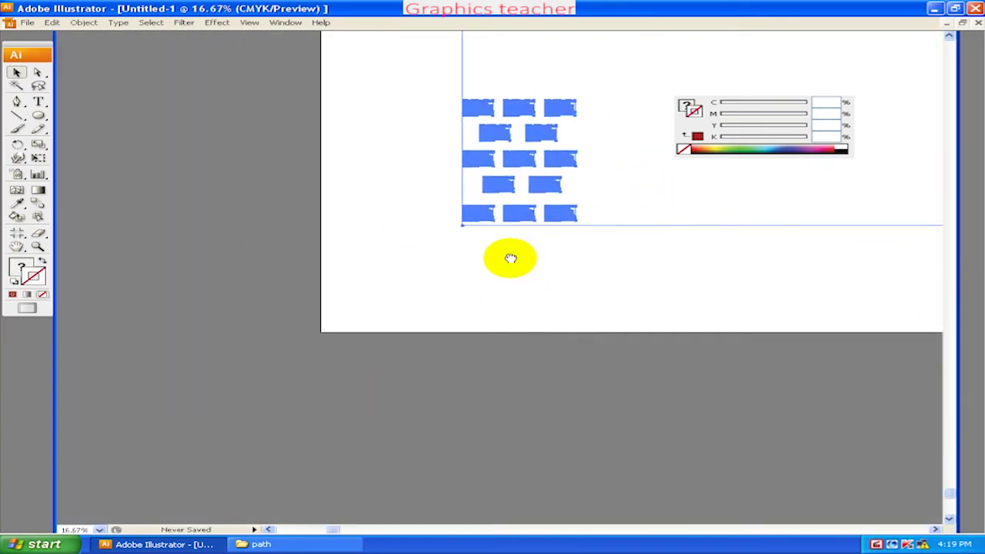
key(ctrl+plus)
key(ctrl+plus)
key(ctrl+plus)
key(ctrl+plus)
key(ctrl+plus)
key(ctrl+plus)
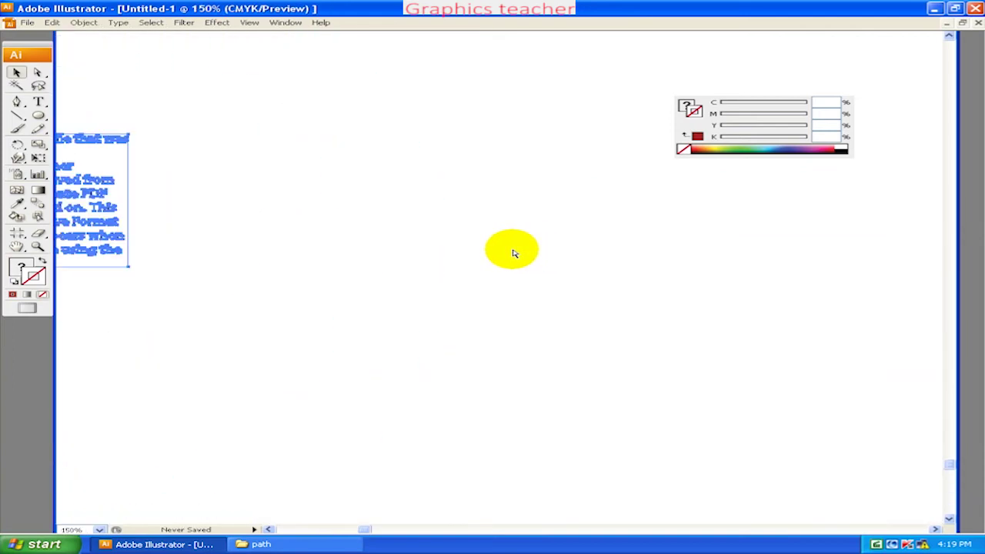
key(ctrl+minus)
key(ctrl+minus)
key(ctrl+minus)
key(ctrl+minus)
key(ctrl+minus)
key(ctrl+minus)
key(ctrl+minus)
key(ctrl+minus)
key(ctrl+minus)
key(ctrl+minus)
key(ctrl+minus)
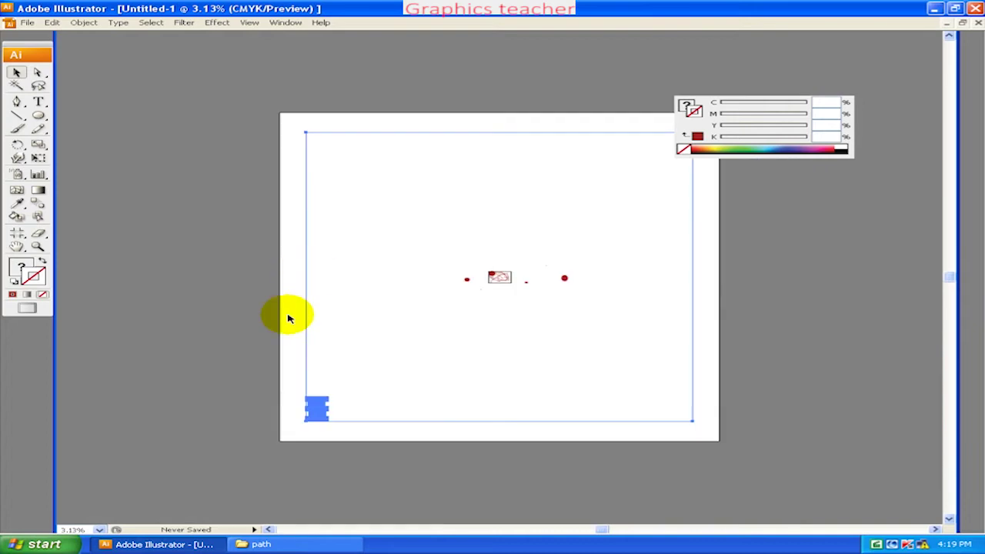
click(282, 343)
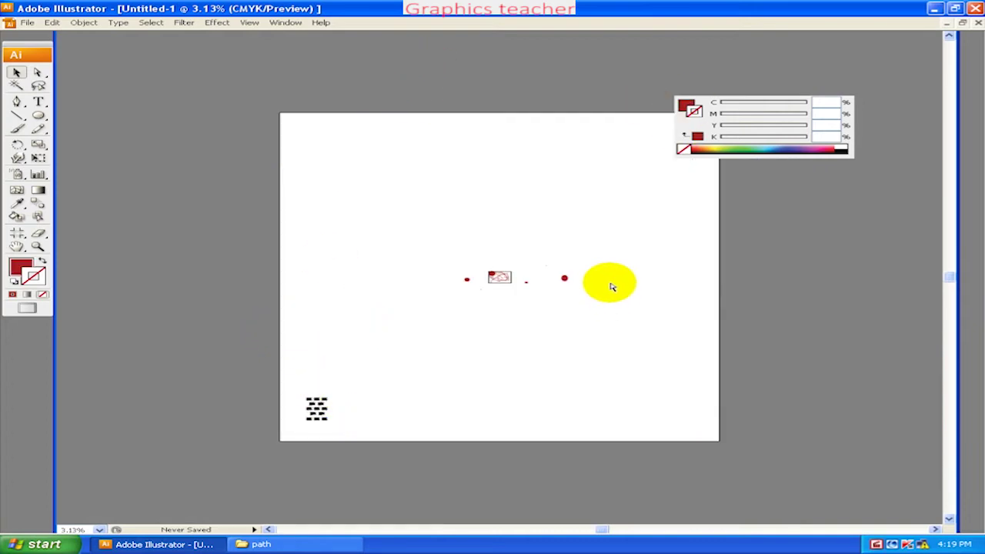
key(ctrl+a)
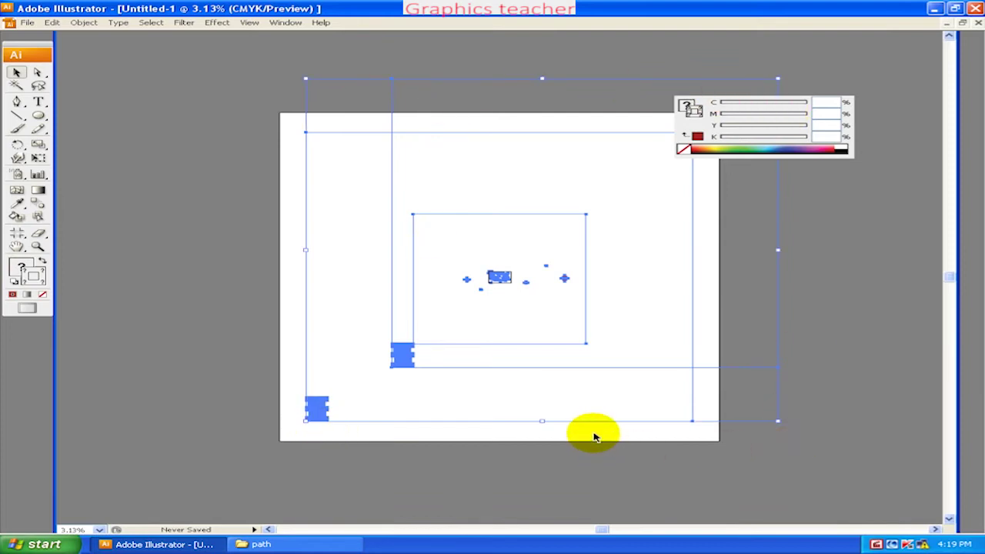
click(608, 324)
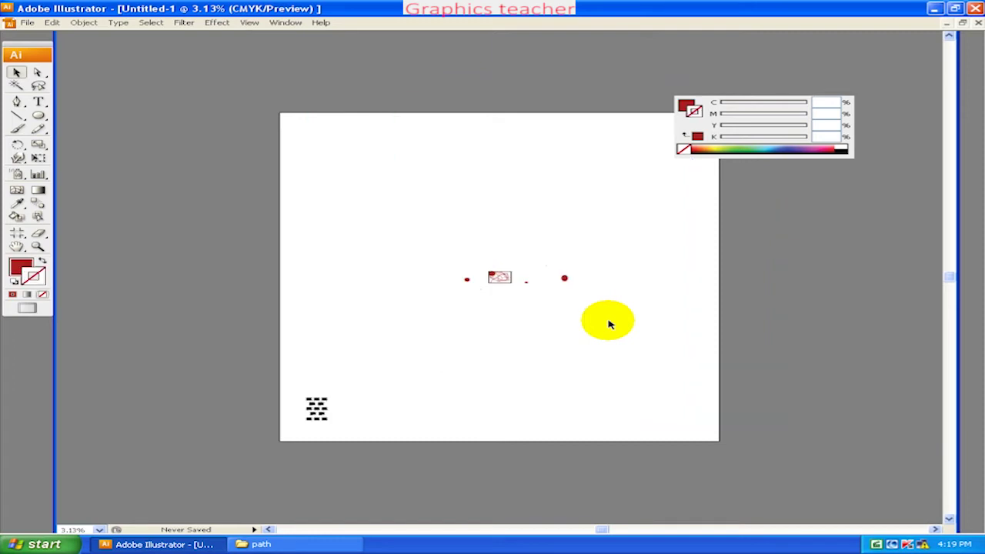
key(ctrl+equal)
- Zoom in and select the scribbles and circle inside the rectangle
key(ctrl+equal)
key(ctrl+equal)
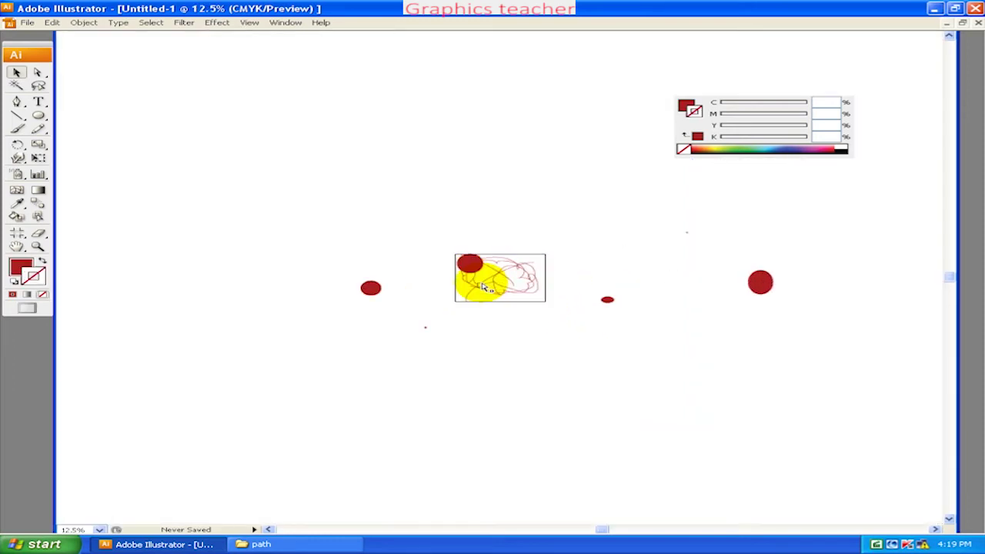
key(ctrl+equal)
key(ctrl+equal)
key(ctrl+equal)
drag(576, 245, 556, 248)
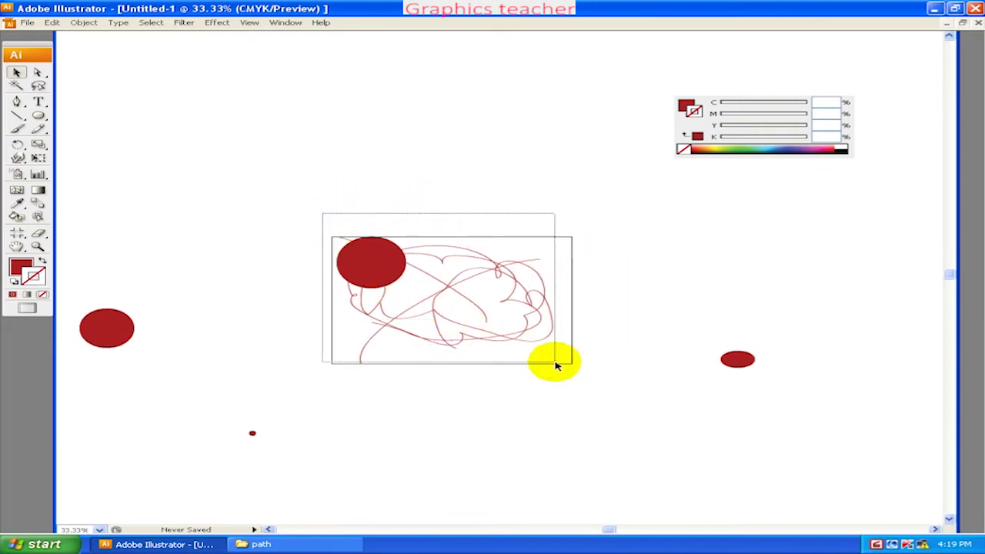
drag(356, 263, 564, 369)
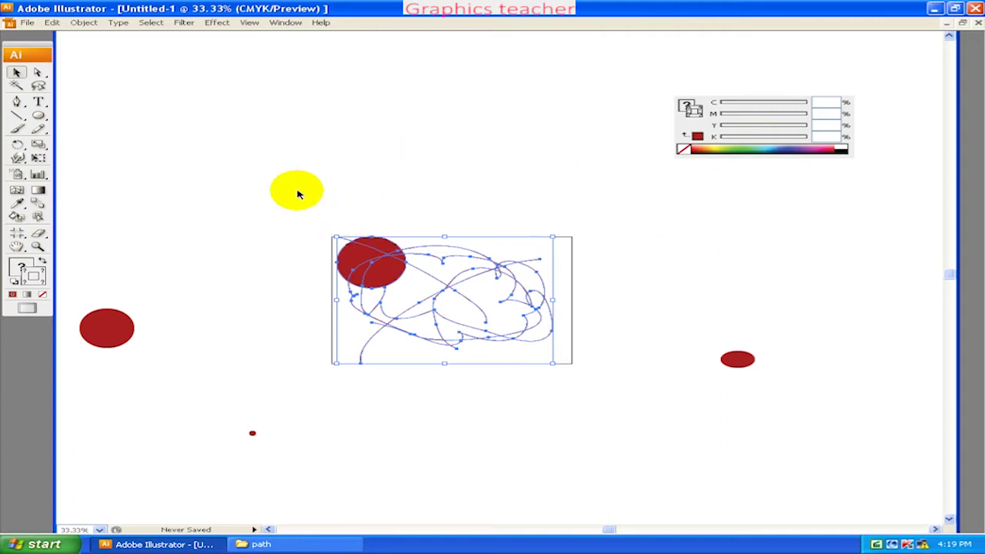
drag(328, 214, 576, 383)
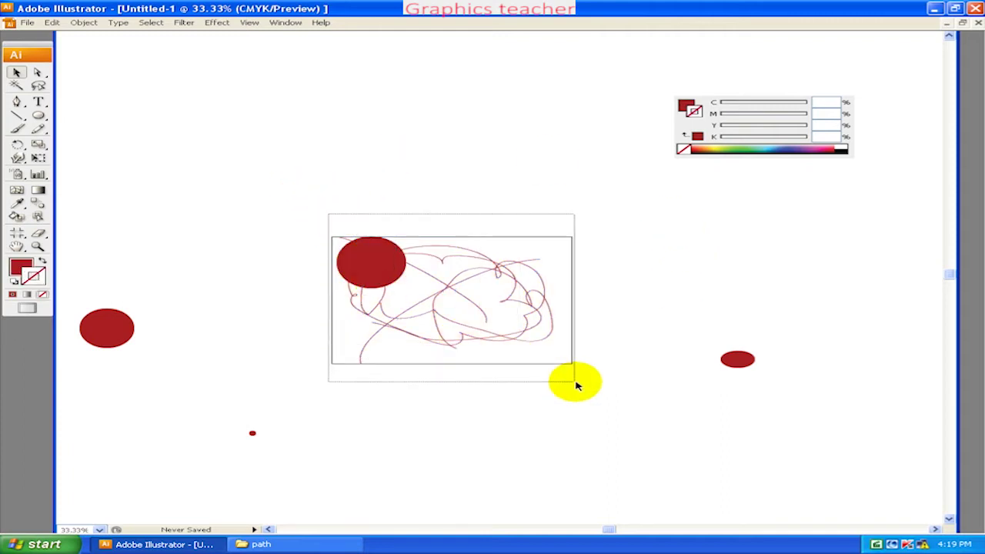
- Invert the selection, delete the stray red circles, and deselect the remaining artwork
click(152, 23)
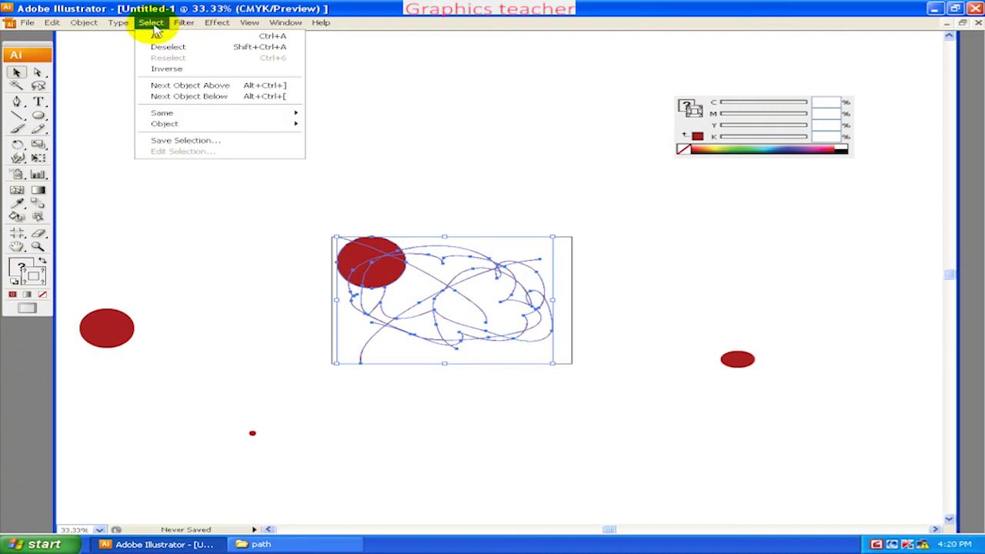
click(168, 69)
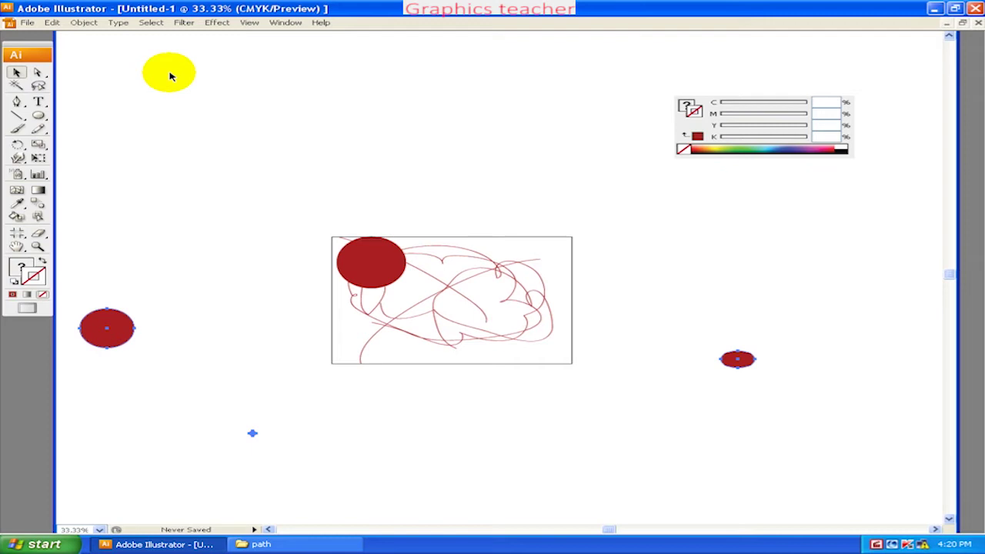
key(Delete)
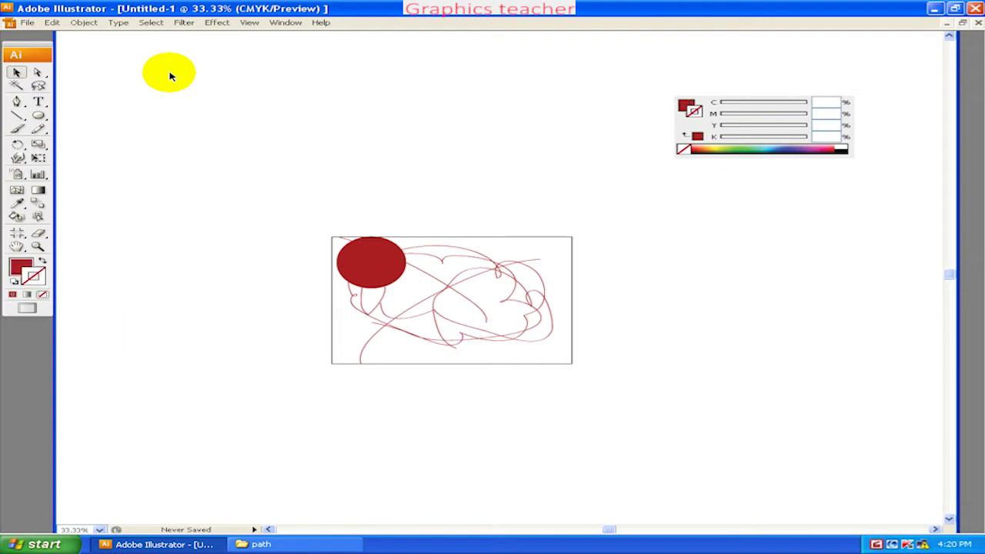
key(ctrl+a)
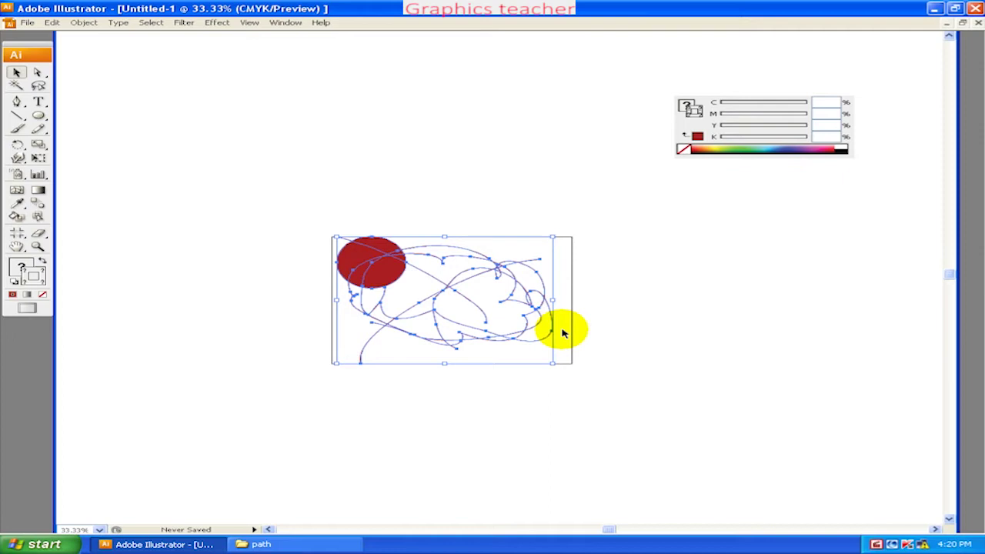
click(331, 202)
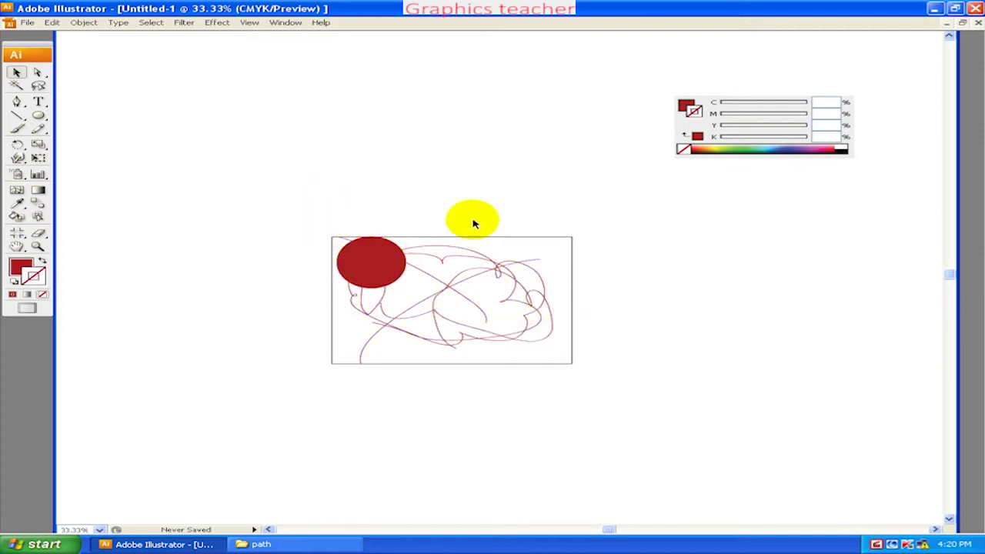
- Draw a no-fill rectangle slightly larger than the frame, then select the whole drawing
click(42, 119)
mouse_move(316, 222)
mouse_down()
mouse_move(599, 351)
mouse_move(580, 369)
mouse_up()
click(15, 71)
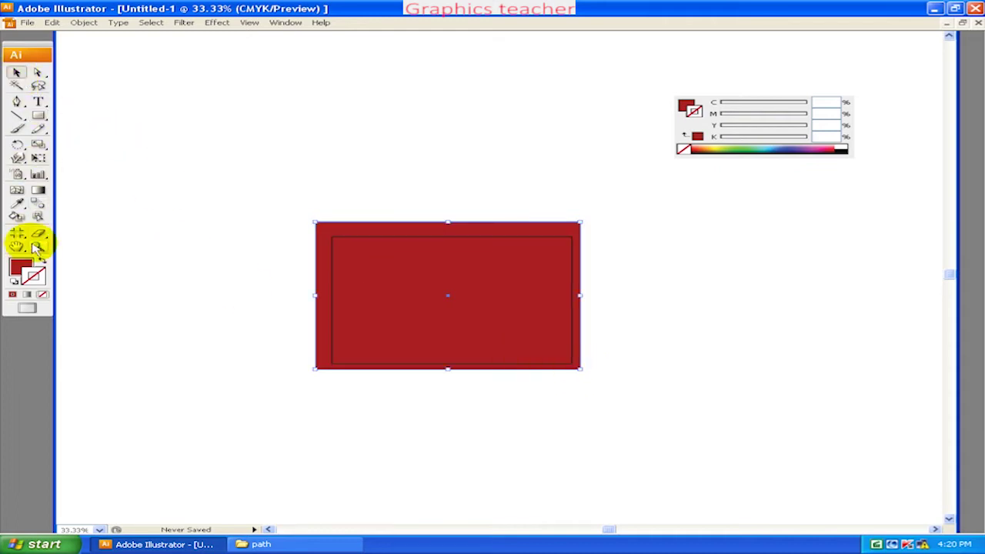
click(23, 266)
click(42, 294)
mouse_move(267, 194)
mouse_down()
mouse_move(641, 402)
mouse_move(631, 399)
mouse_up()
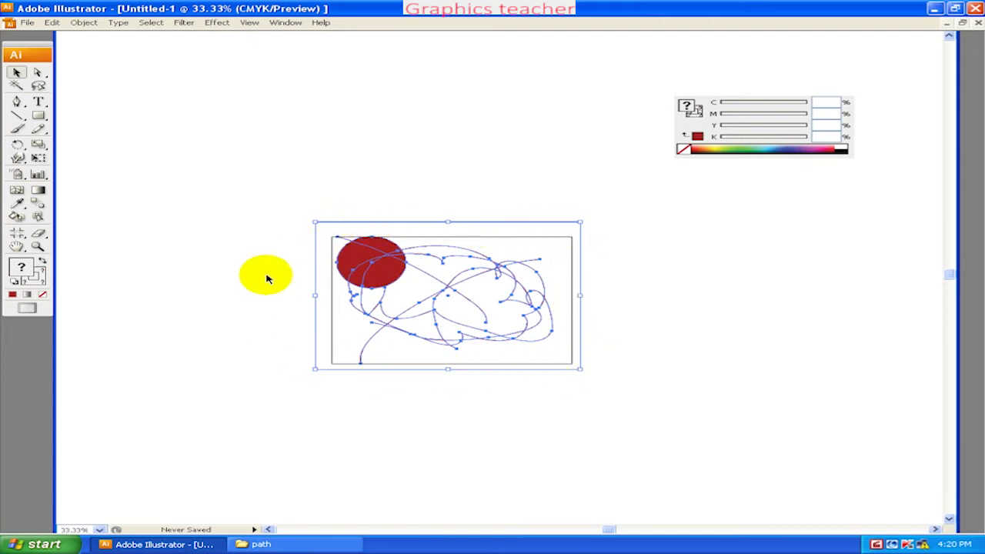
- Export the drawing to the Desktop in JPEG format
click(27, 22)
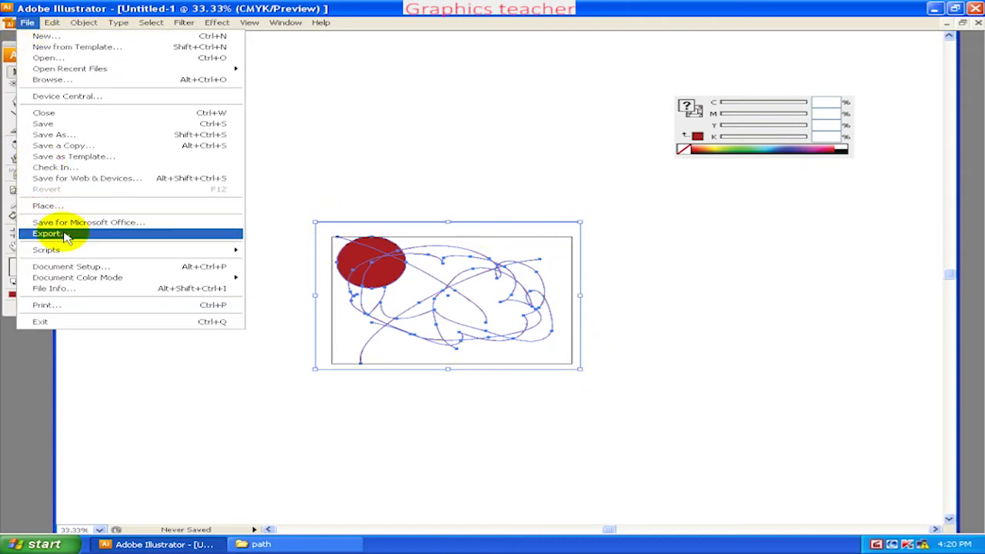
click(66, 234)
click(242, 115)
click(435, 342)
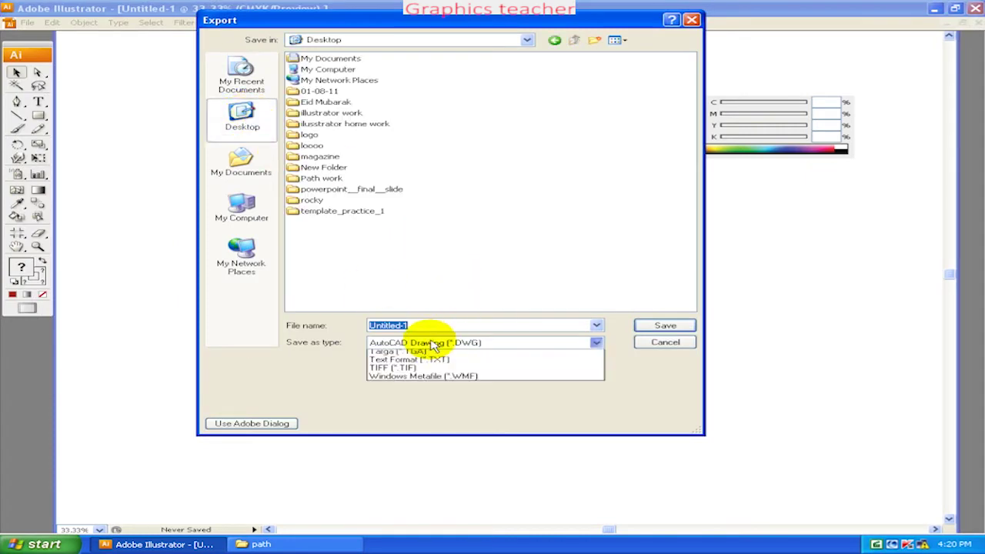
click(423, 395)
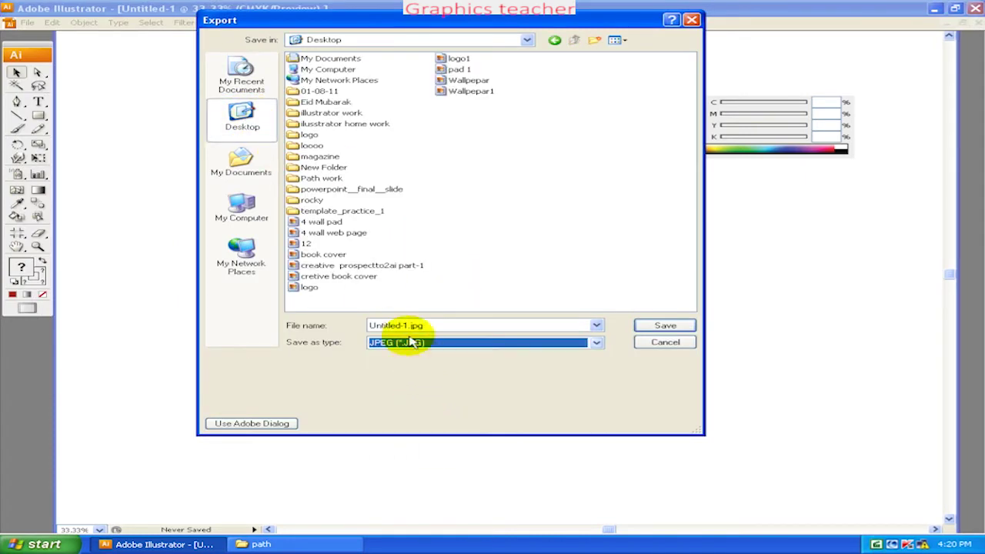
click(665, 326)
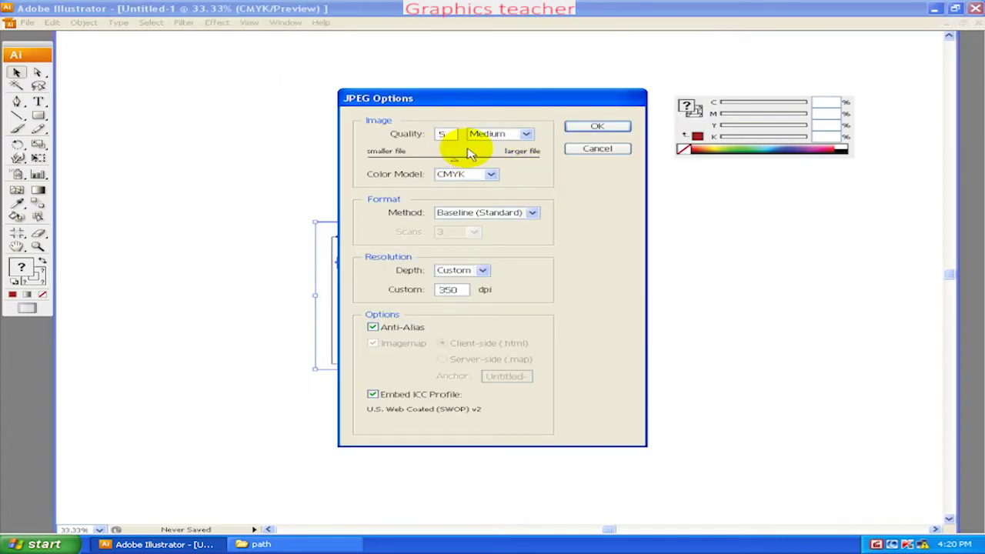
- Set JPEG options to RGB, quality 10, Progressive with 5 scans, and High resolution
click(450, 175)
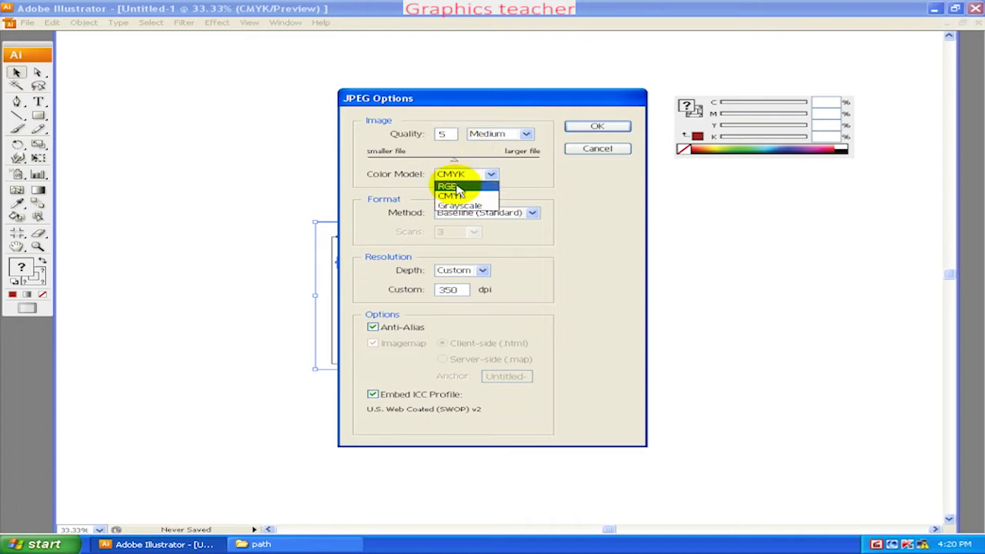
click(454, 187)
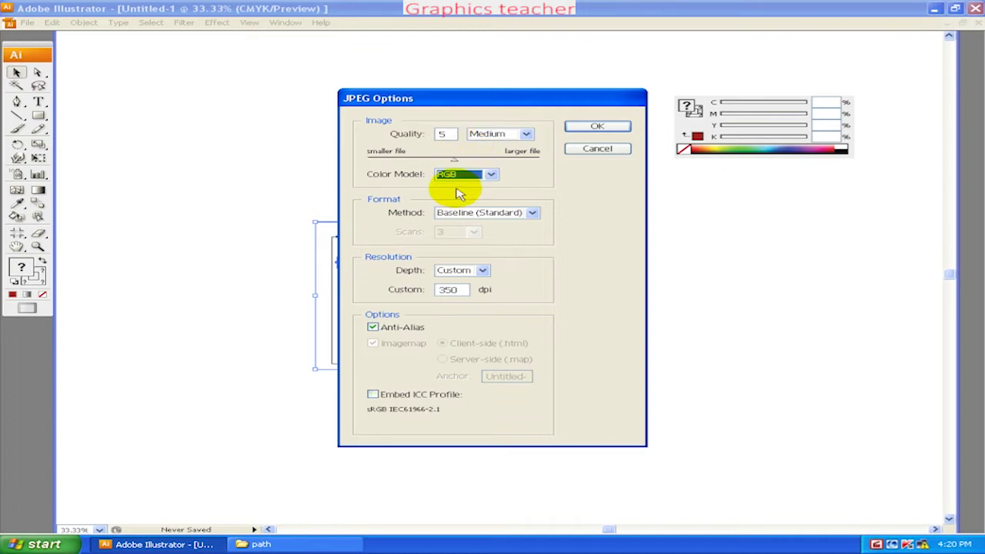
click(542, 166)
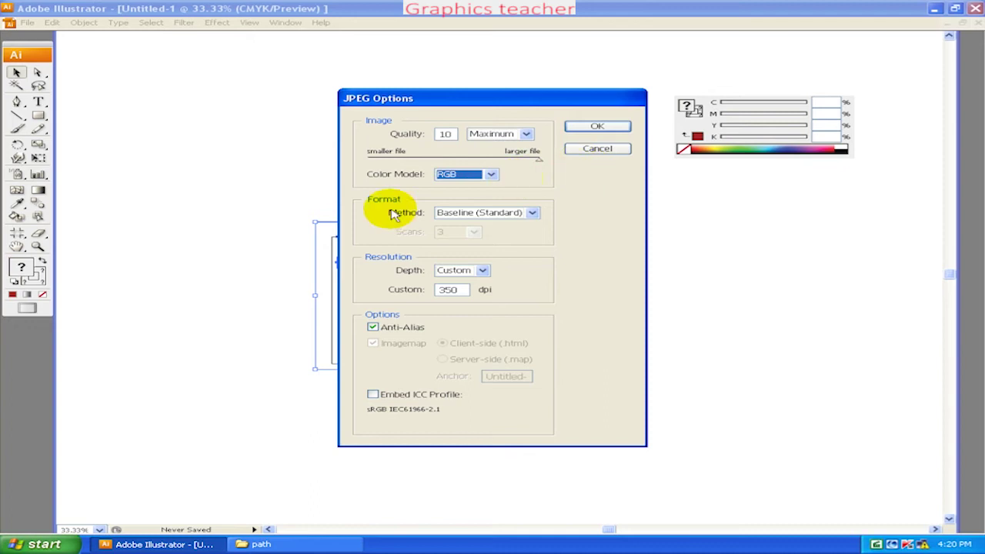
click(466, 219)
click(462, 249)
click(469, 232)
click(454, 263)
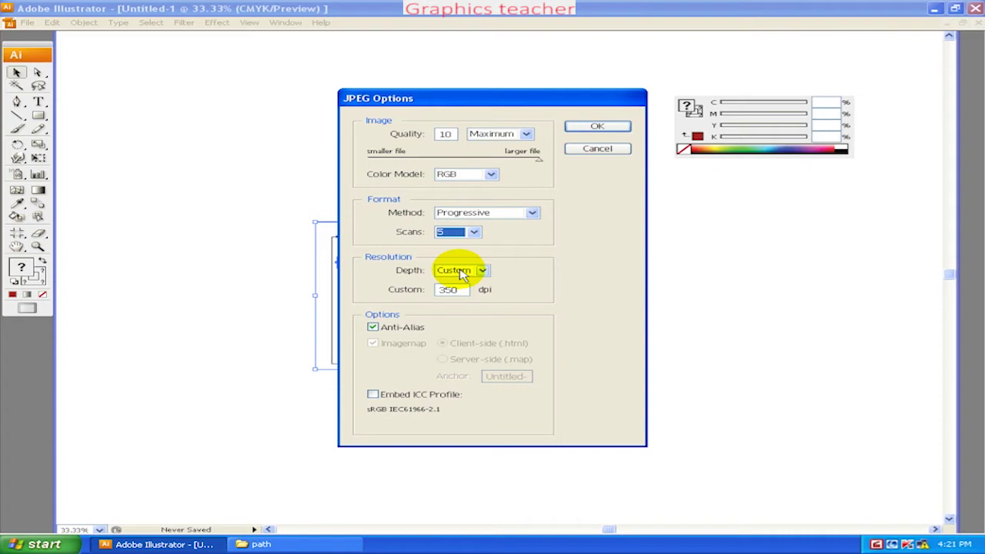
click(460, 276)
click(460, 301)
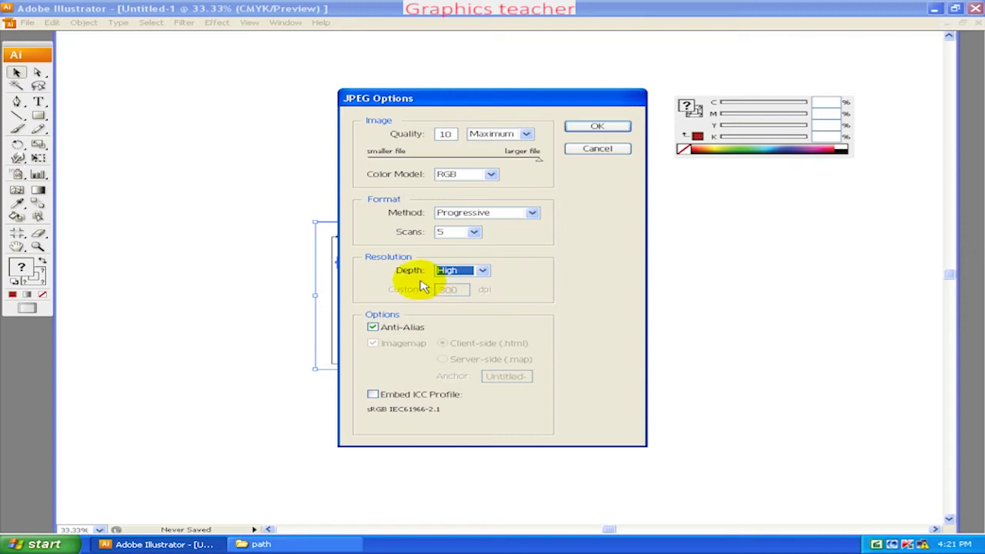
click(587, 126)
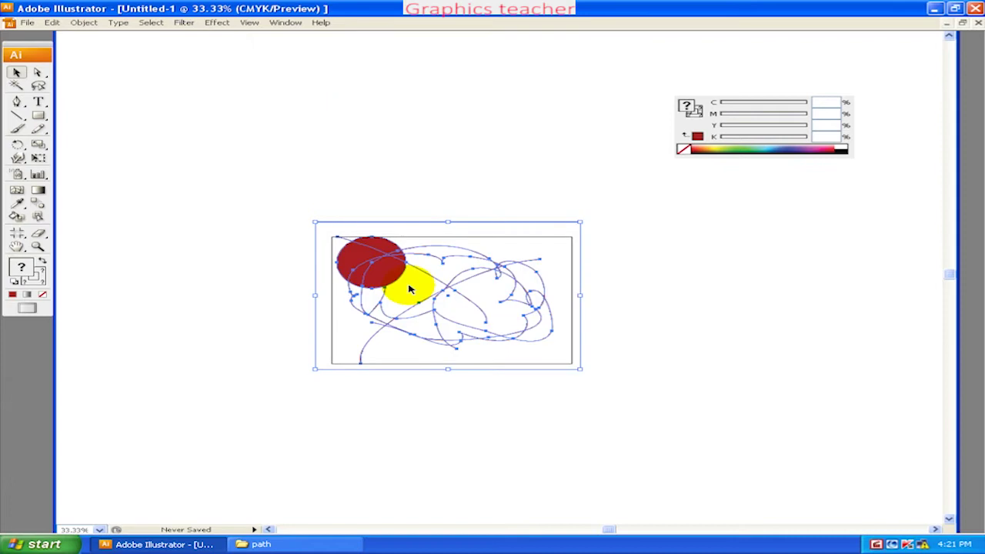
click(934, 9)
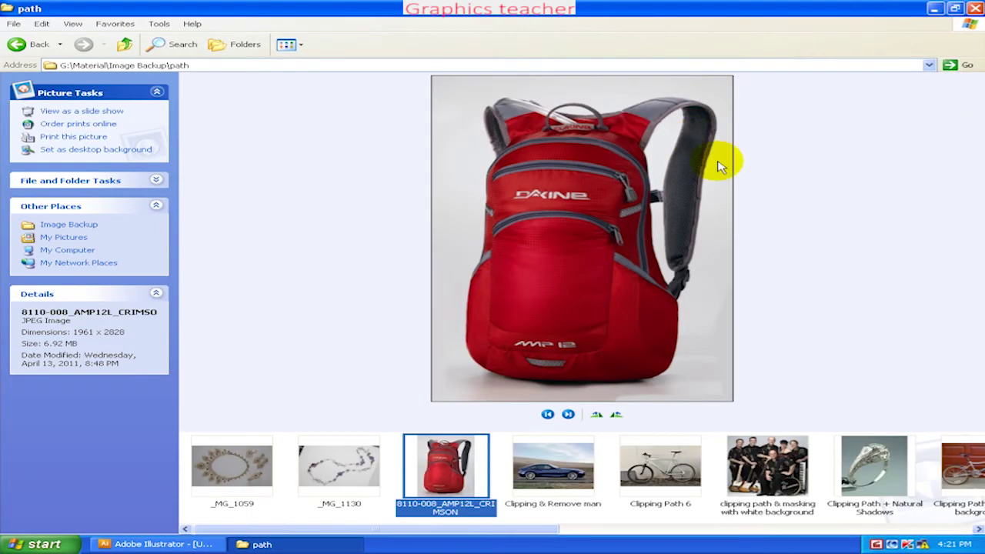
click(935, 8)
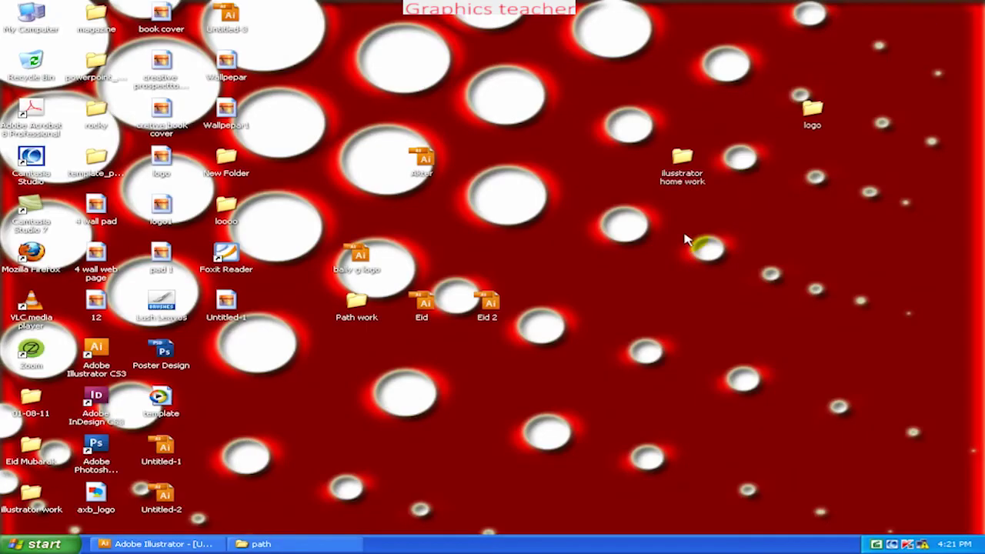
double_click(222, 302)
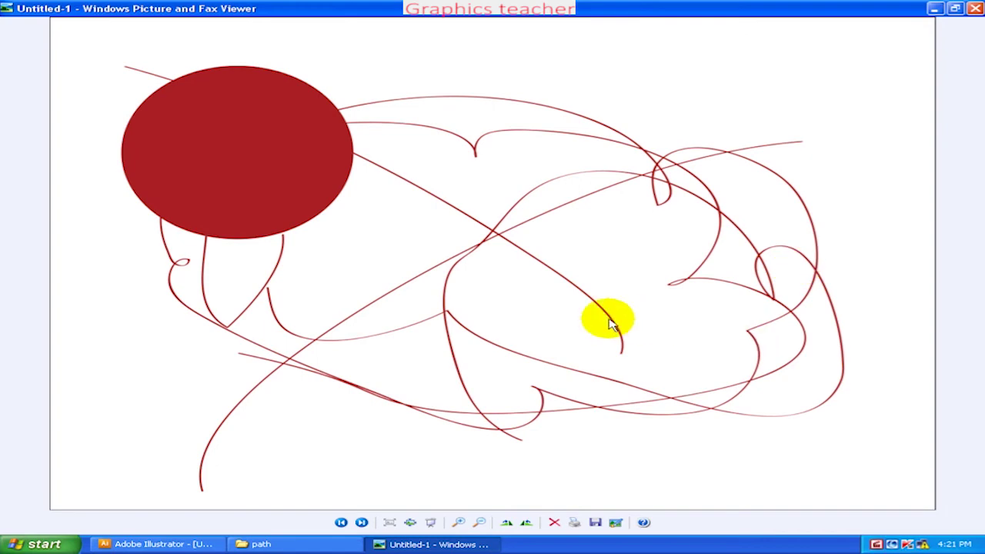
click(975, 8)
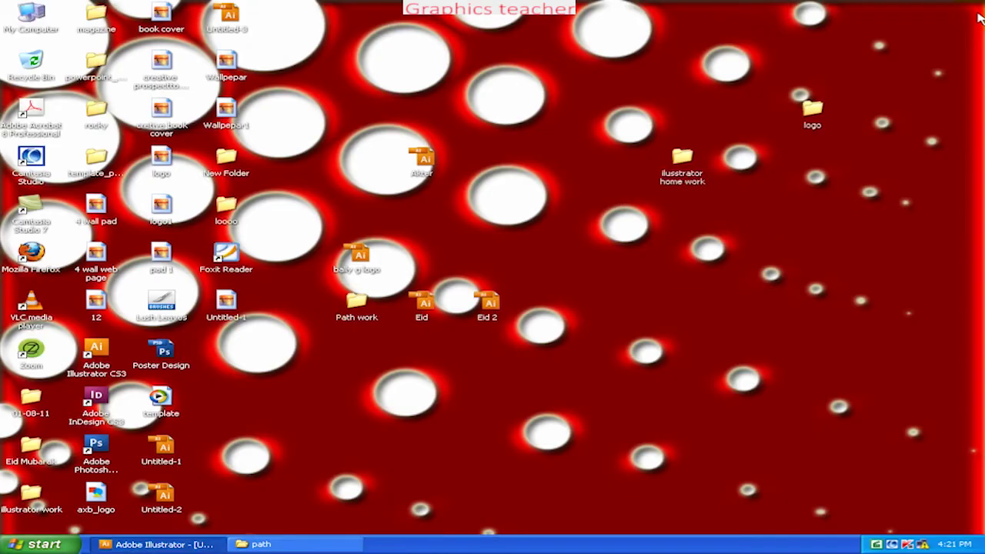
click(158, 545)
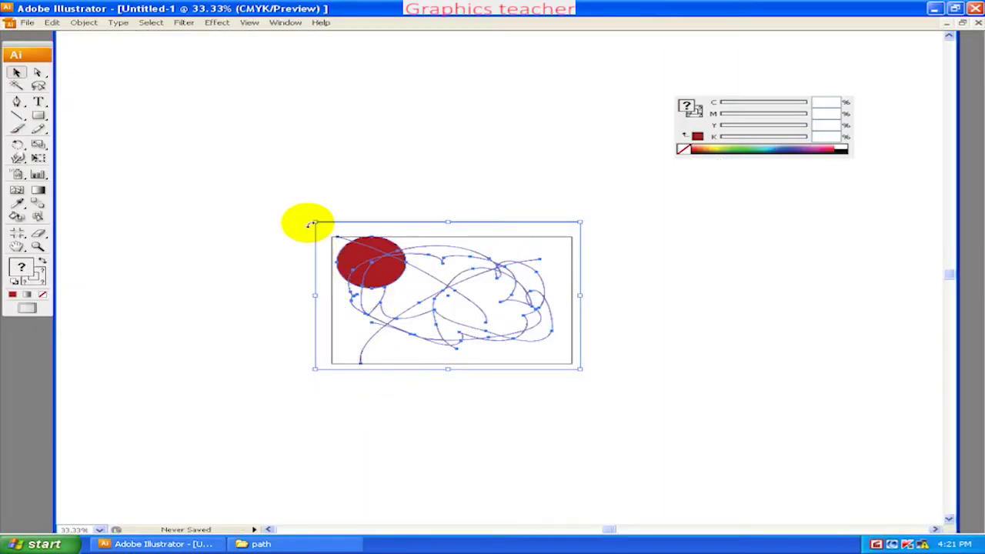
click(291, 198)
drag(291, 199, 327, 240)
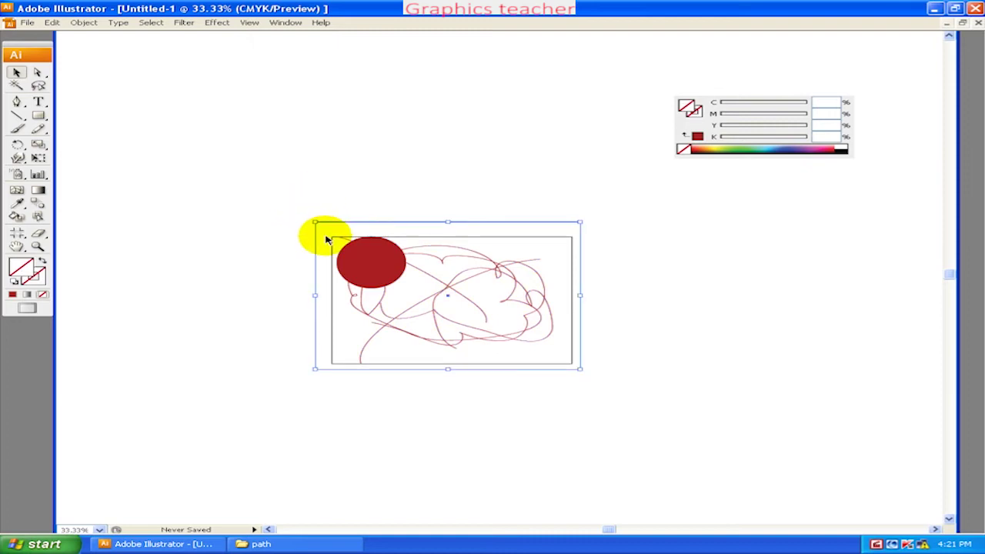
click(327, 237)
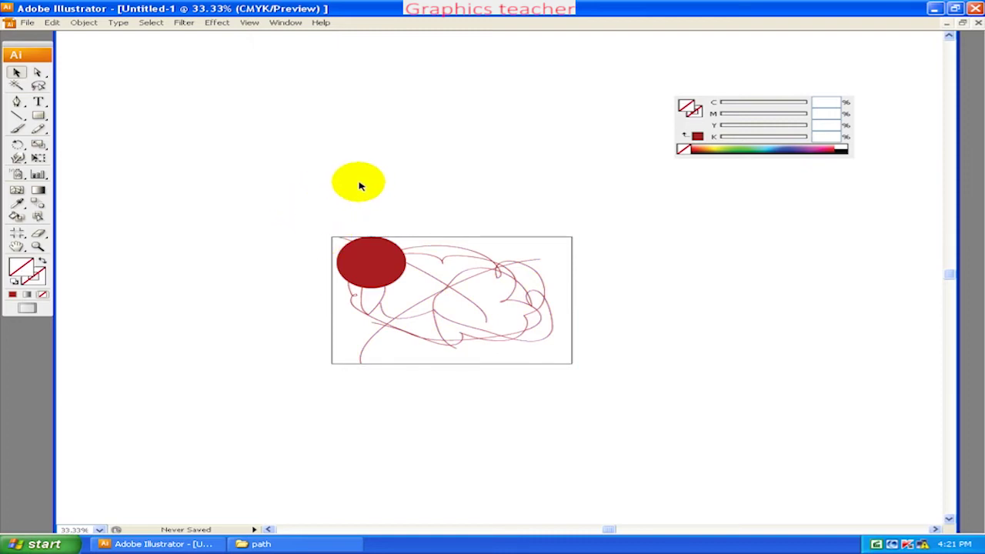
drag(317, 180, 631, 408)
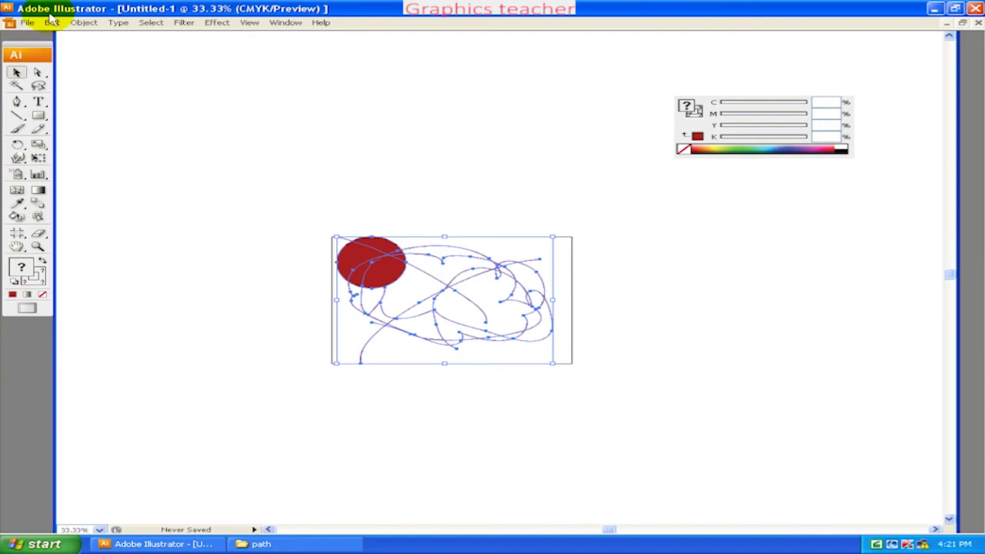
click(27, 22)
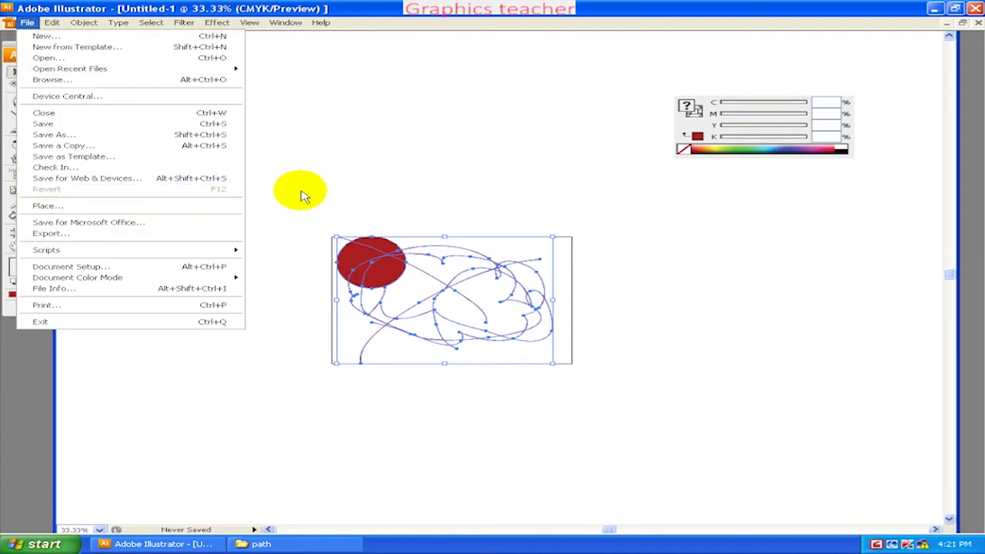
click(301, 194)
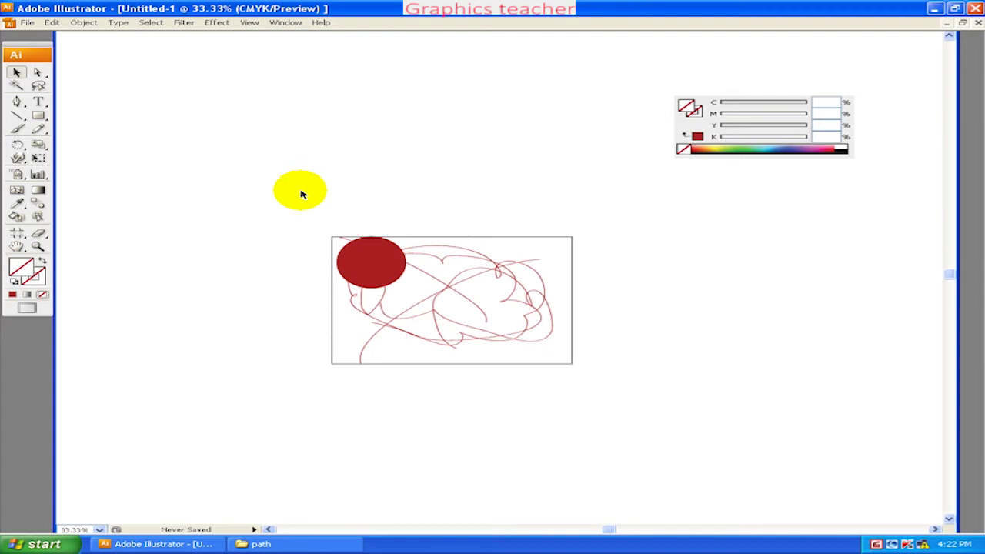
click(25, 22)
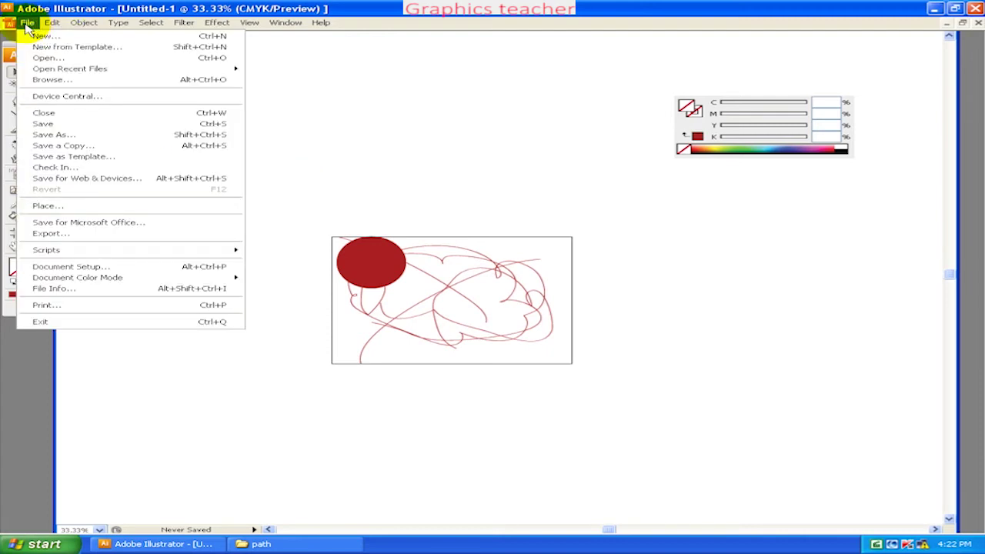
click(66, 164)
click(464, 342)
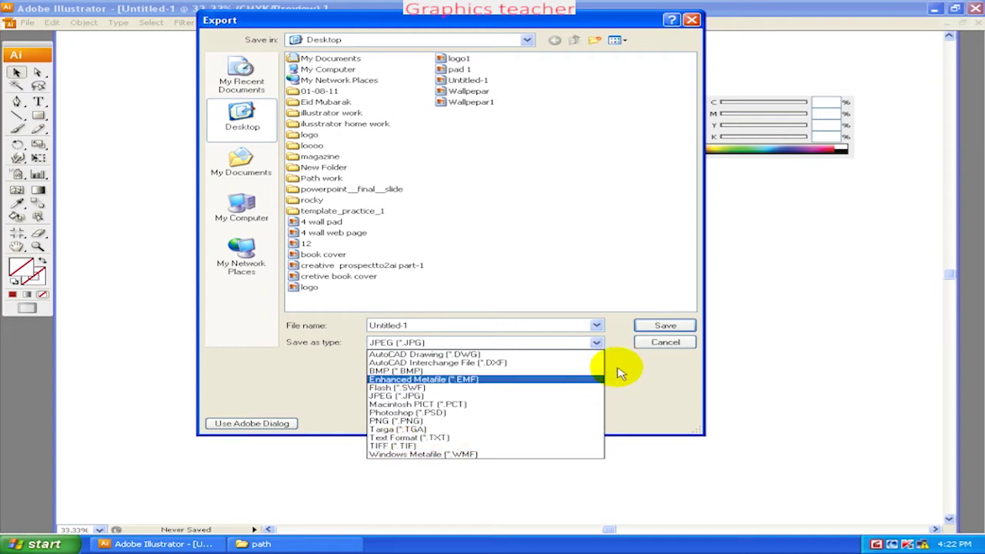
click(653, 341)
click(27, 23)
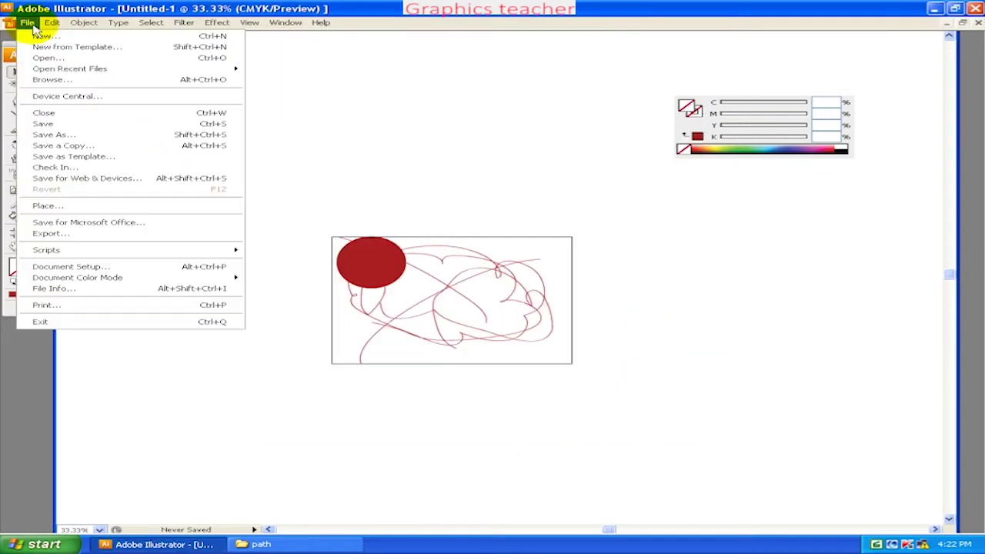
click(78, 136)
click(597, 342)
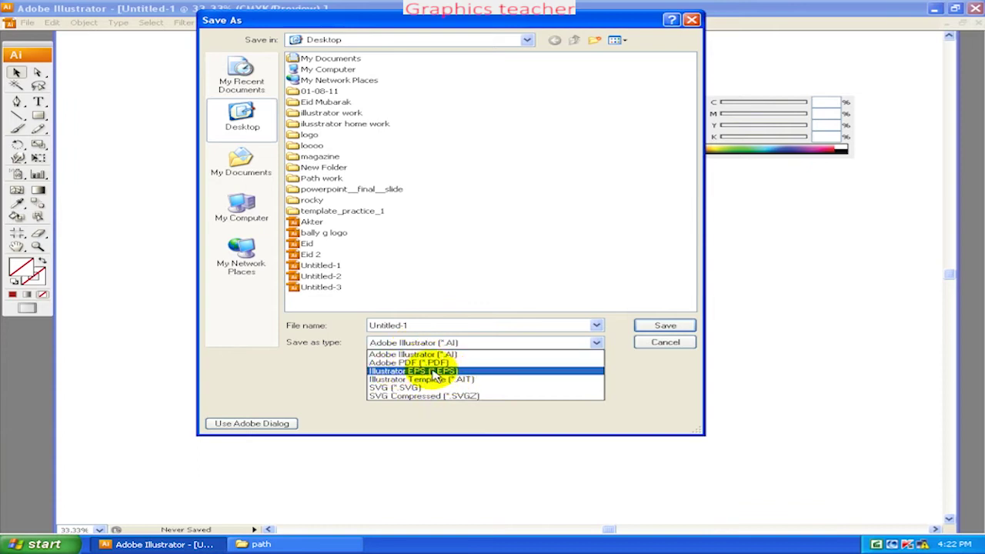
click(651, 346)
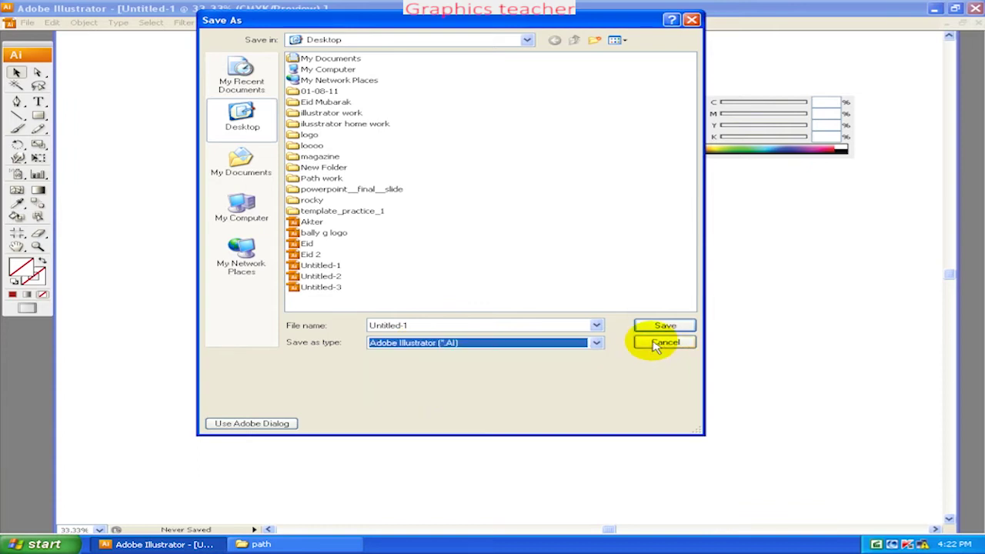
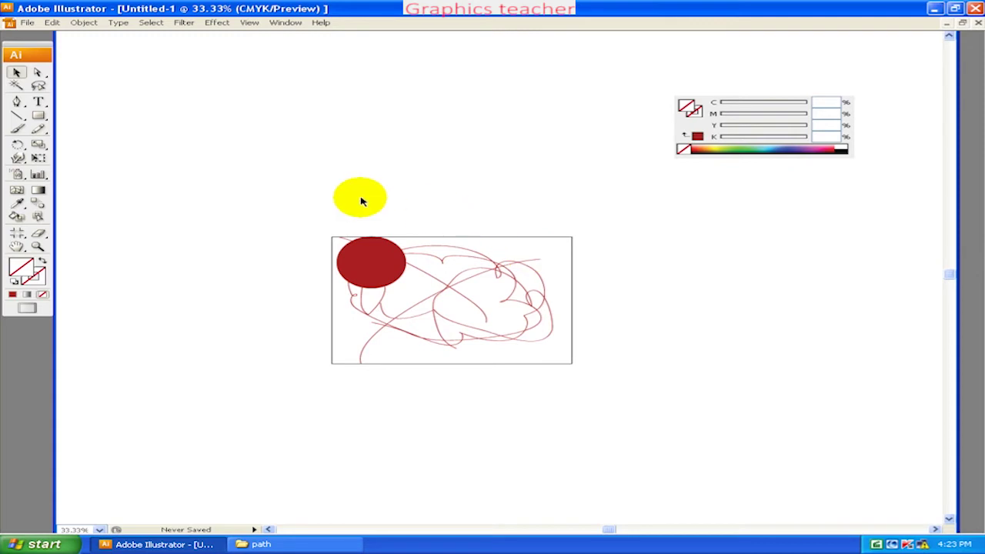
- Delete the old scribbles and draw a dark grey rectangle covering the artboard
drag(293, 185, 623, 401)
key(Delete)
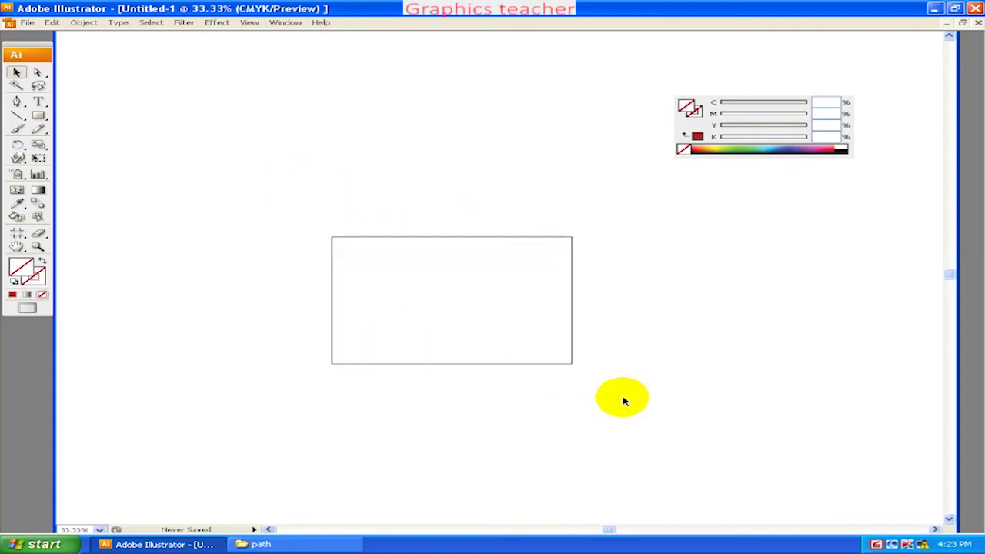
key(ctrl+equal)
click(39, 115)
drag(197, 194, 558, 385)
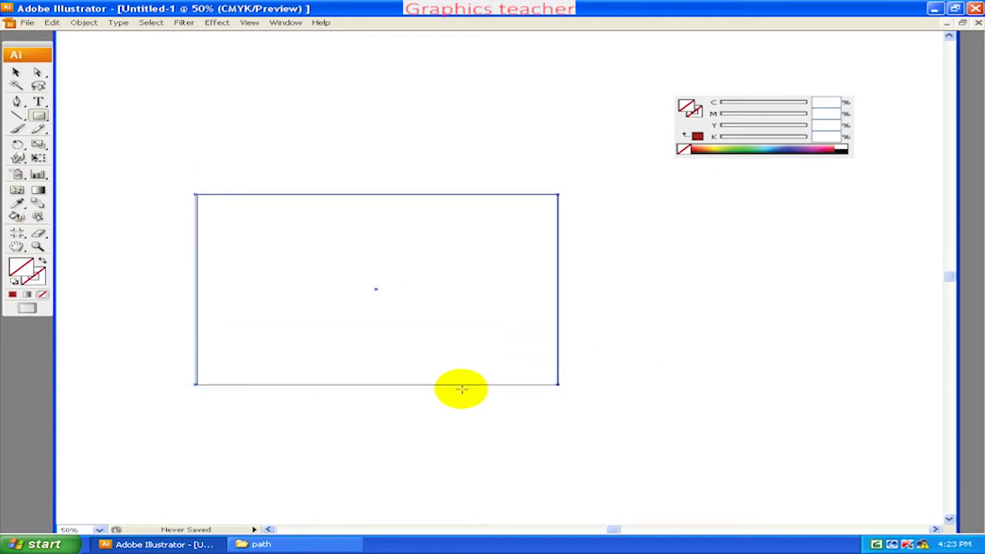
double_click(29, 271)
click(297, 286)
click(649, 201)
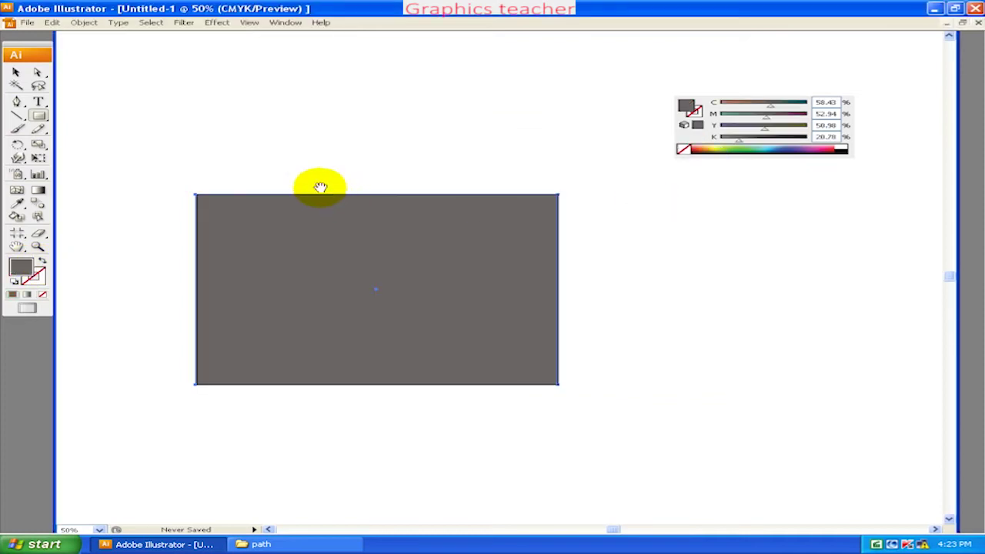
- Draw a thin rounded bar across the upper background and fill it dark red B70000
drag(321, 189, 353, 200)
click(17, 72)
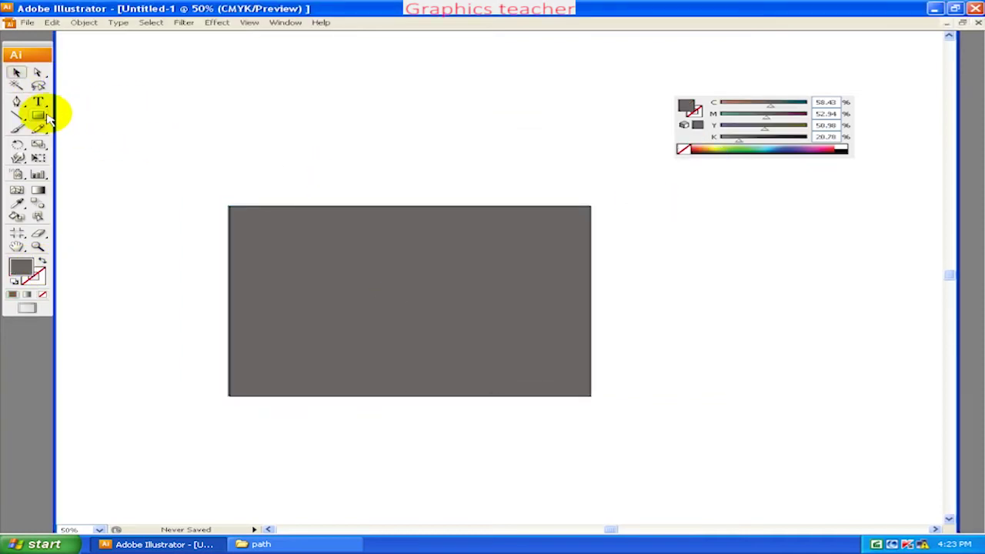
drag(37, 115, 80, 136)
mouse_move(230, 223)
mouse_down()
mouse_move(558, 245)
mouse_move(554, 253)
mouse_up()
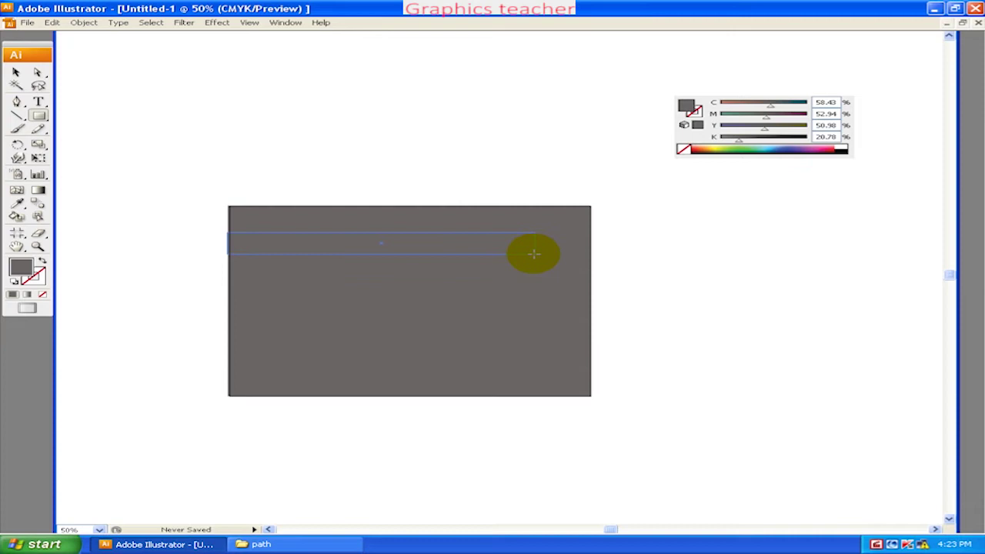
double_click(21, 268)
click(484, 255)
click(617, 197)
click(493, 239)
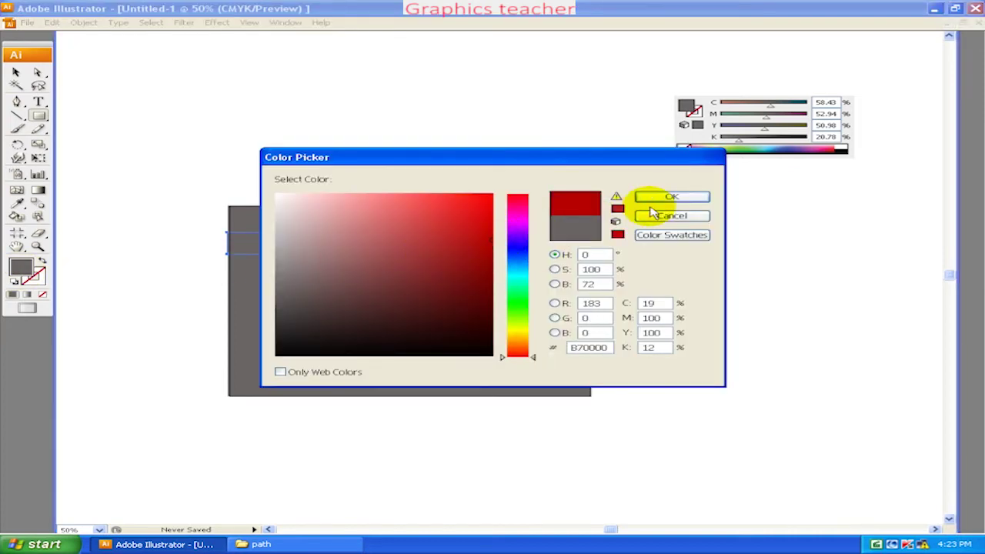
click(662, 197)
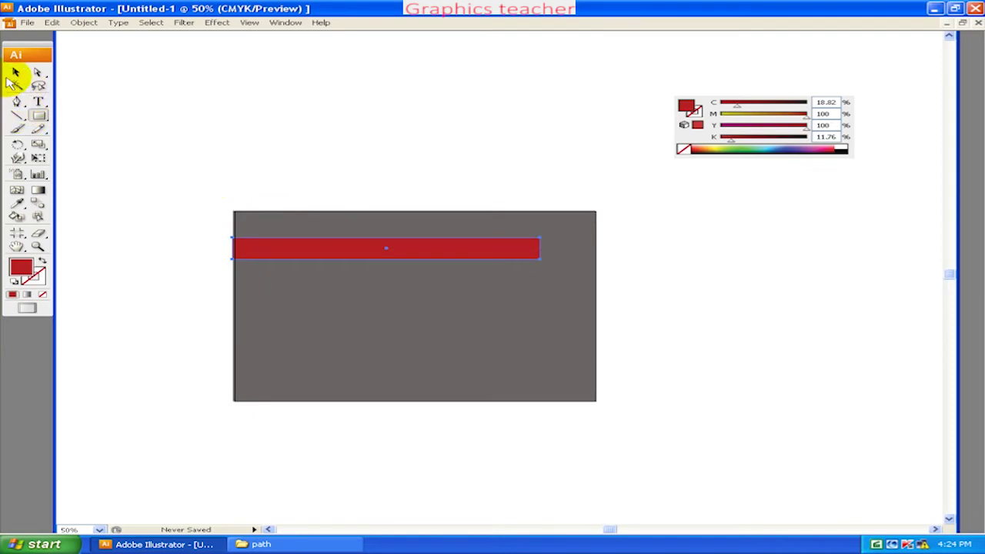
- Draw a large red ellipse at the lower right of the grey background
click(225, 128)
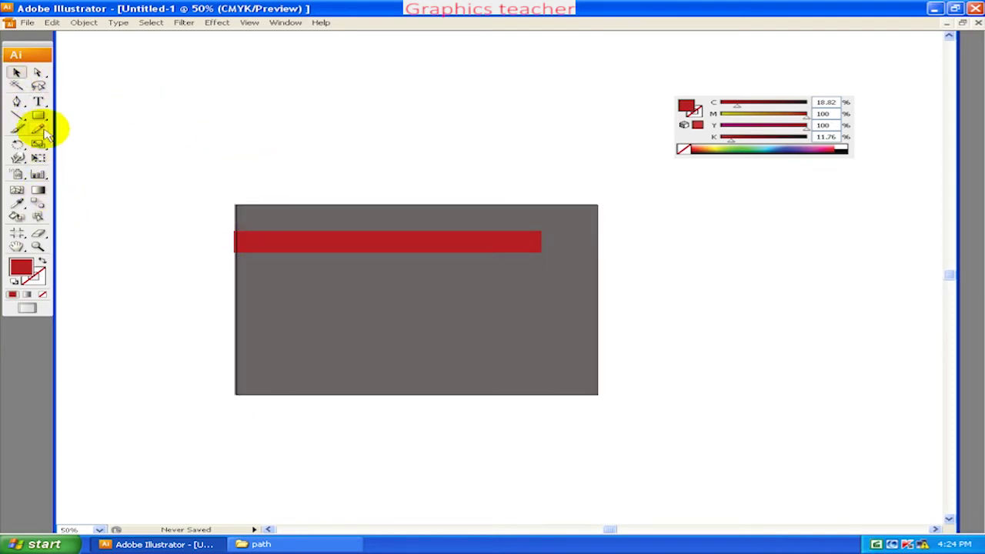
drag(38, 115, 85, 150)
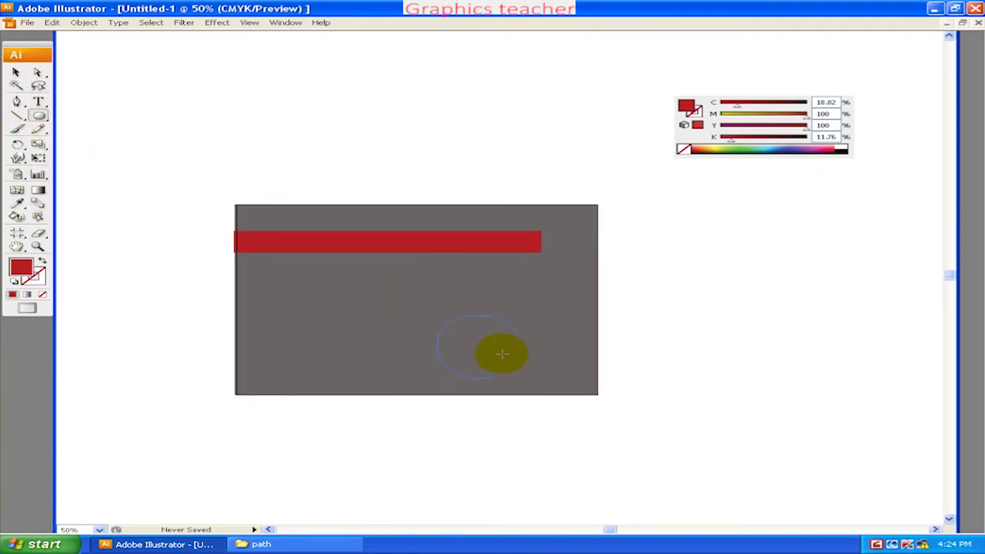
drag(501, 354, 651, 433)
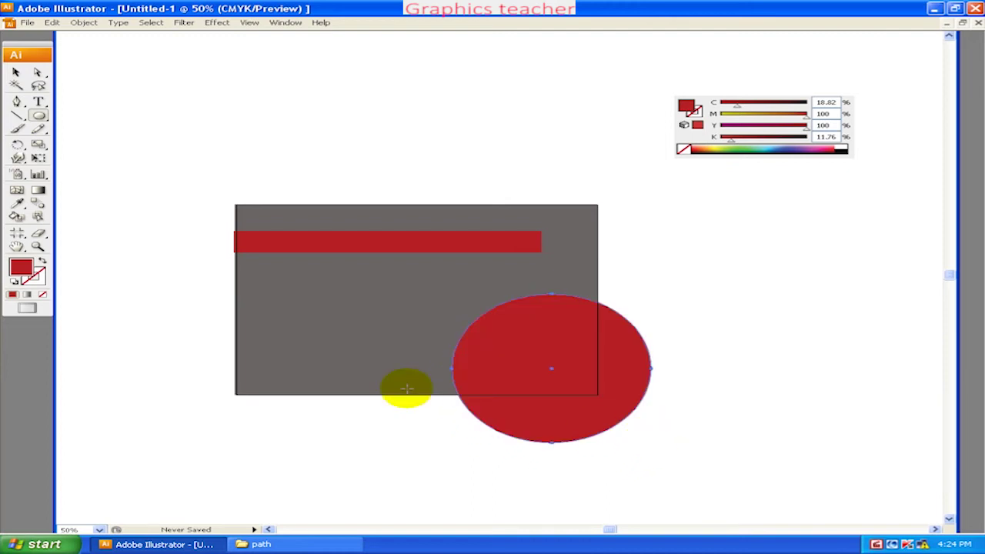
click(16, 72)
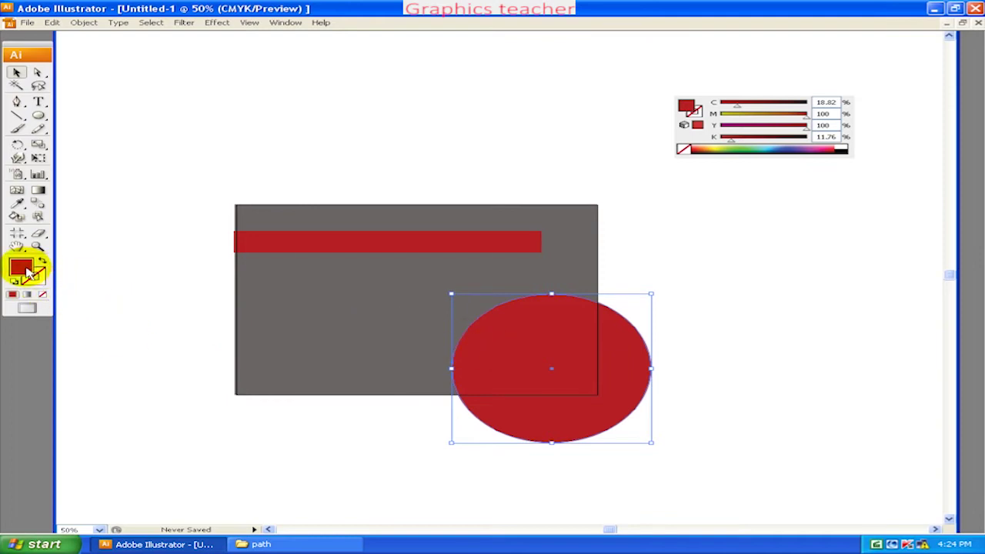
- Place a smaller white copy in front of the red ellipse, offset to leave a crescent
key(ctrl+shift+b)
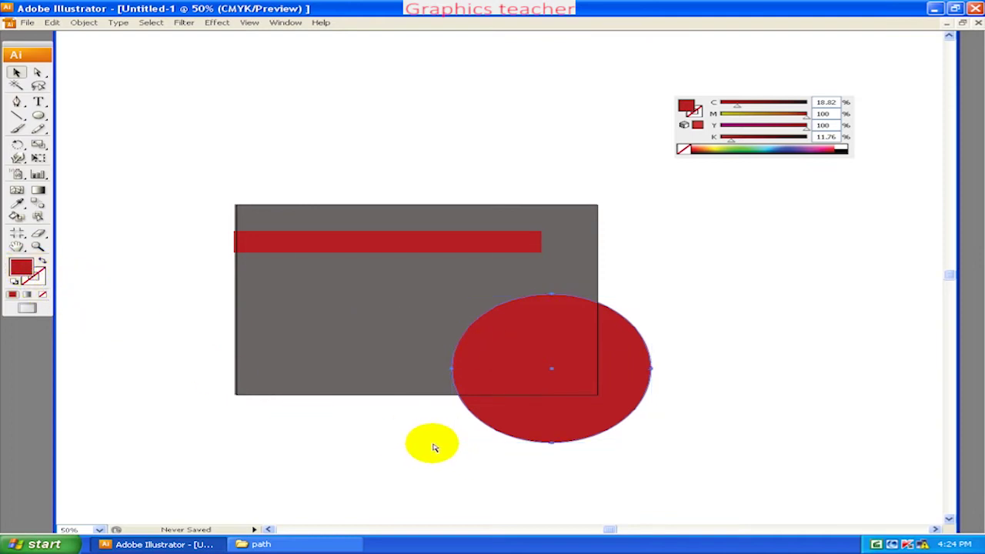
key(ctrl+shift+b)
drag(451, 295, 461, 302)
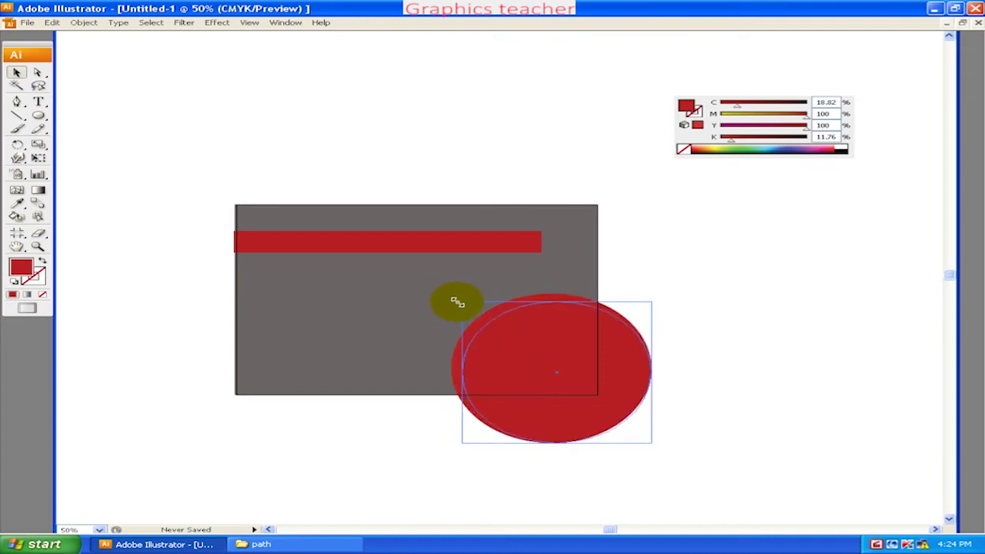
click(846, 147)
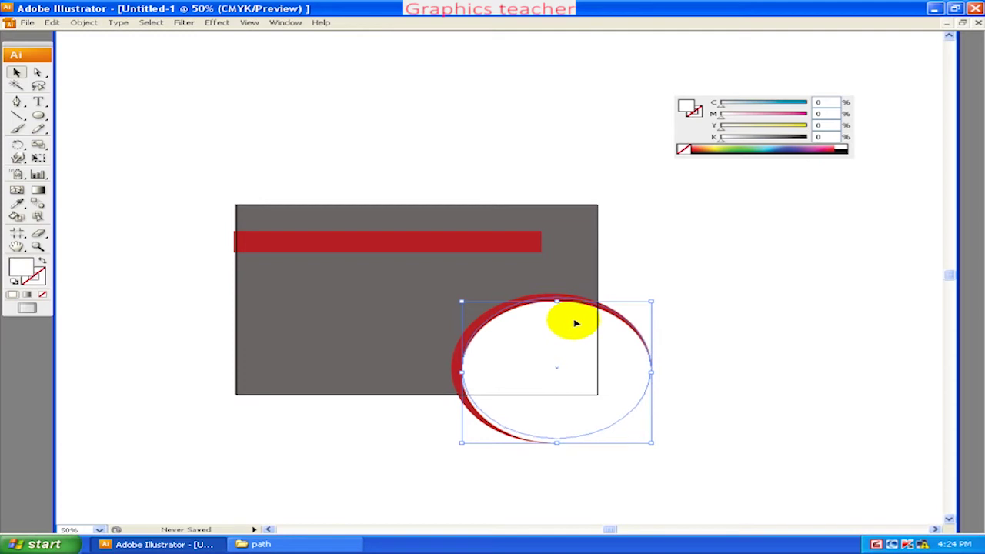
drag(579, 323, 581, 320)
click(660, 280)
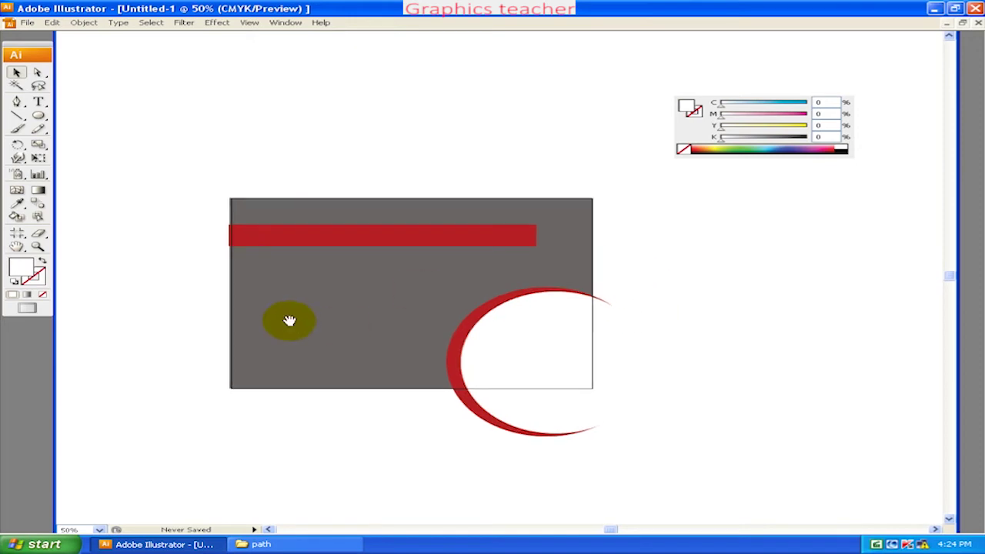
drag(39, 115, 67, 129)
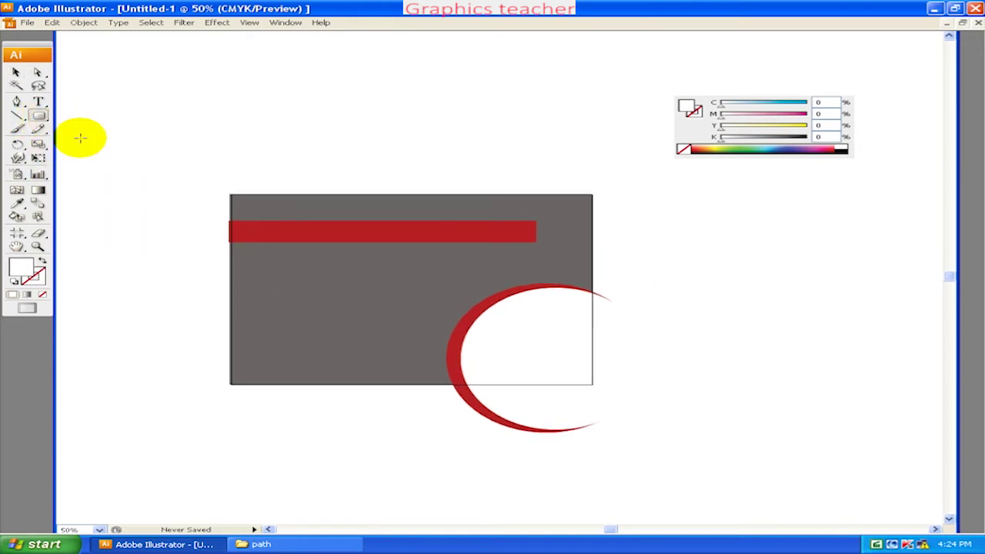
- Draw a white rounded panel at lower left and add an enlarged 'Creative IT Institute' title
drag(248, 259, 425, 364)
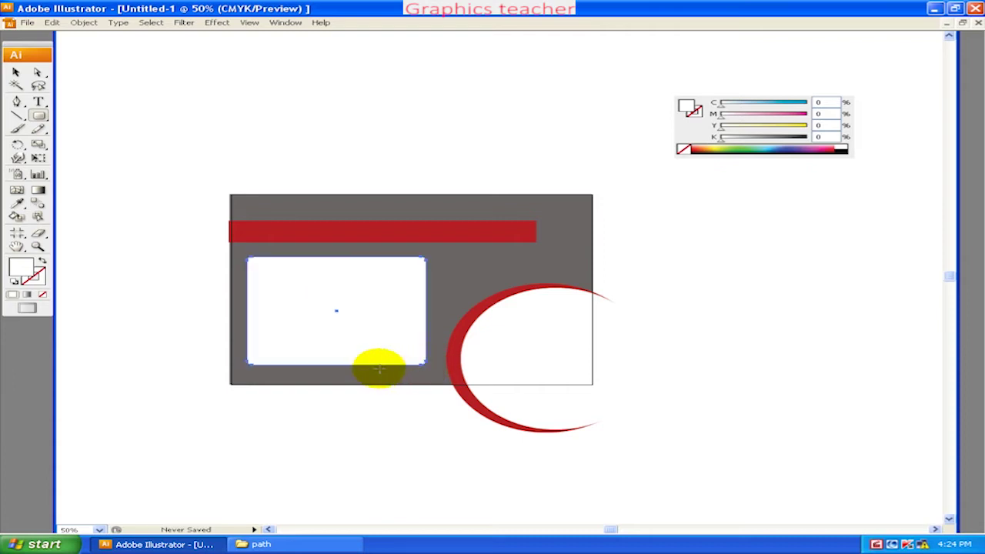
click(192, 139)
click(39, 100)
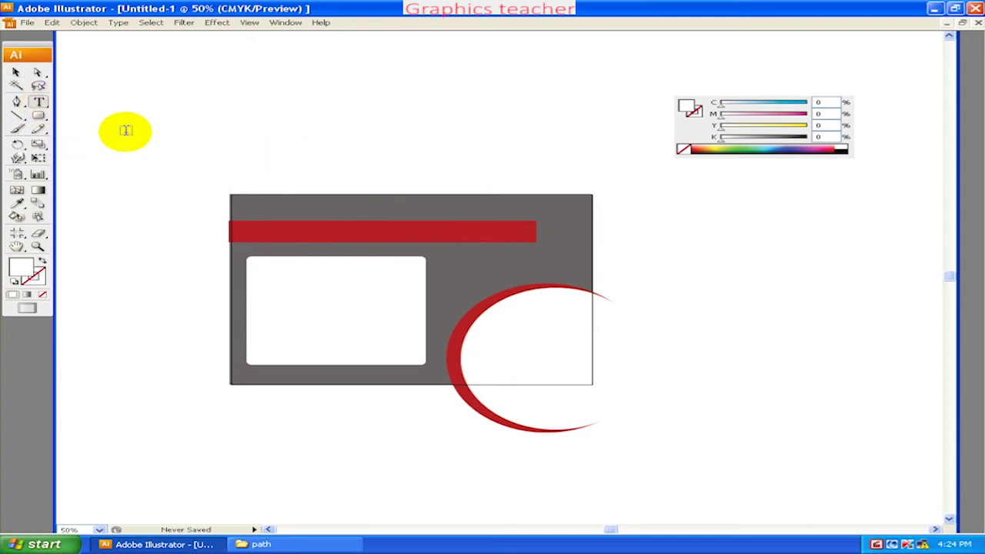
click(158, 141)
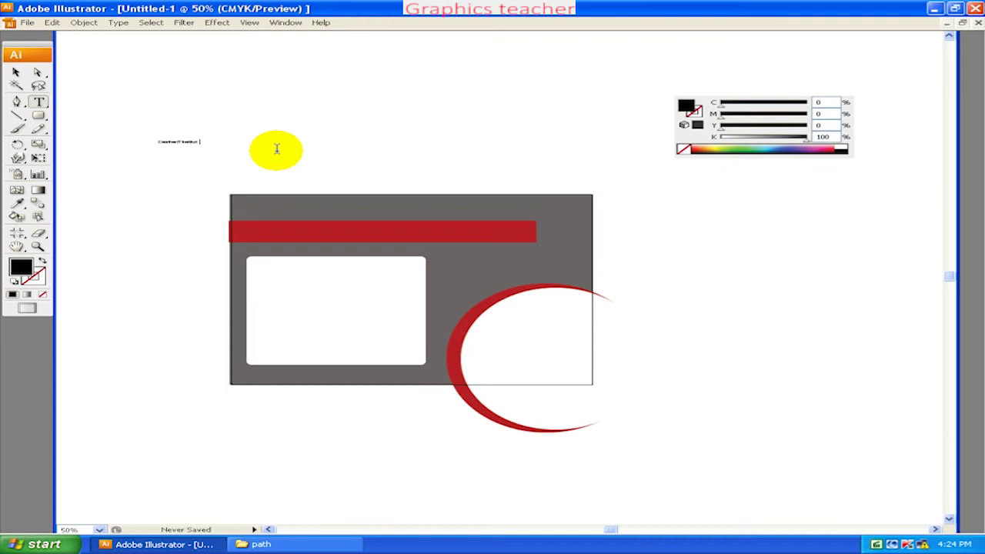
click(15, 72)
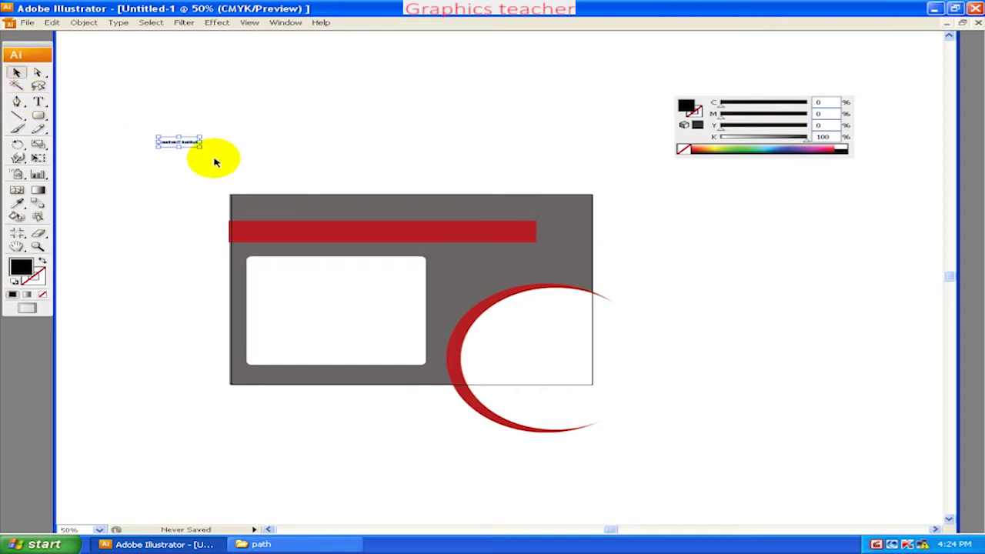
drag(202, 147, 355, 171)
- Move the title onto the red bar with white fill and no stroke
mouse_move(297, 166)
mouse_down()
mouse_move(388, 245)
mouse_move(379, 234)
mouse_up()
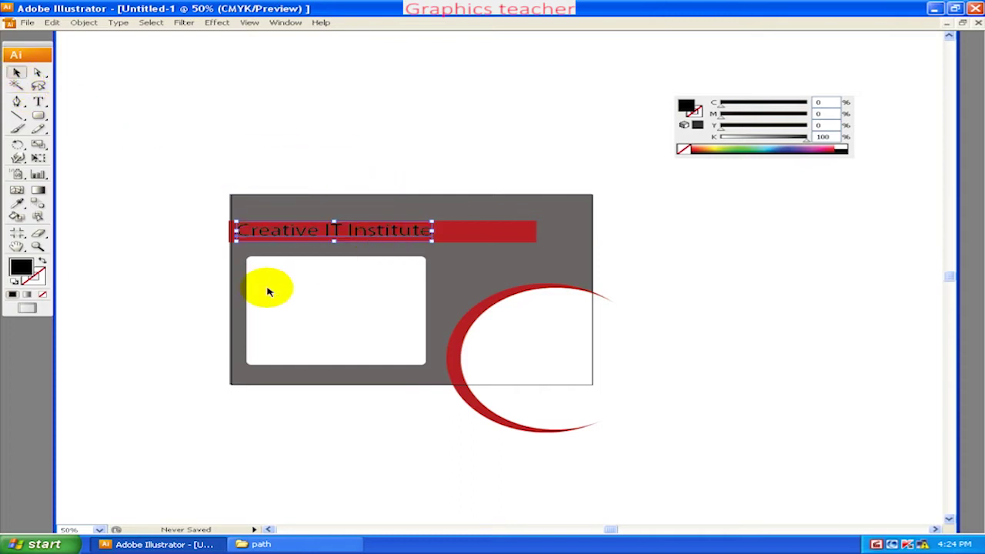
click(14, 282)
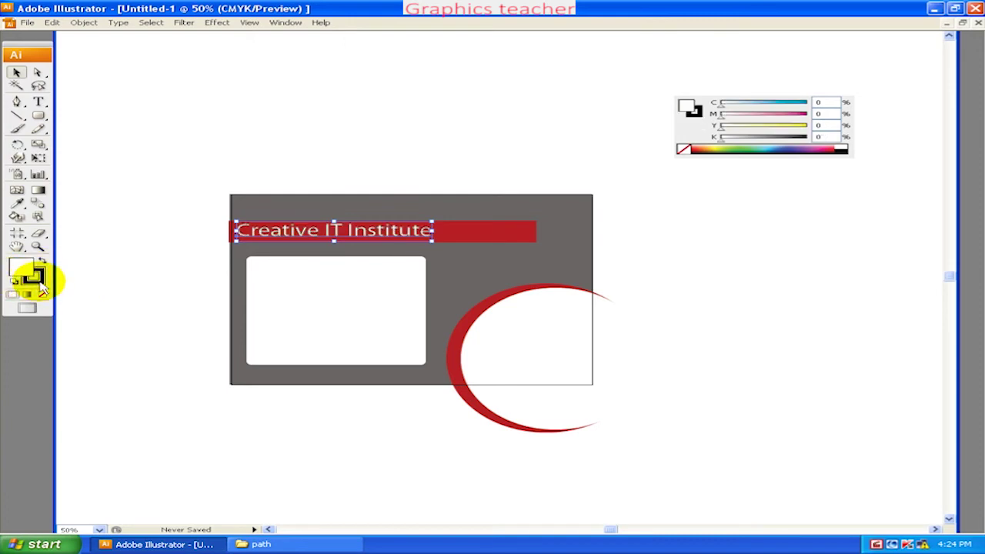
click(43, 295)
click(166, 154)
drag(289, 203, 293, 187)
key(ctrl+plus)
mouse_move(373, 278)
mouse_down()
mouse_move(398, 273)
mouse_move(405, 292)
mouse_up()
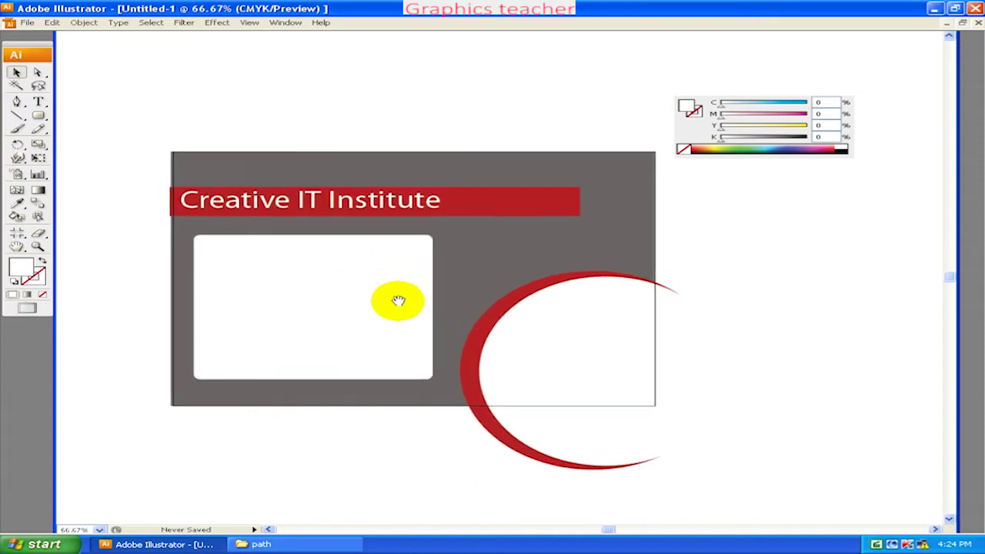
click(324, 23)
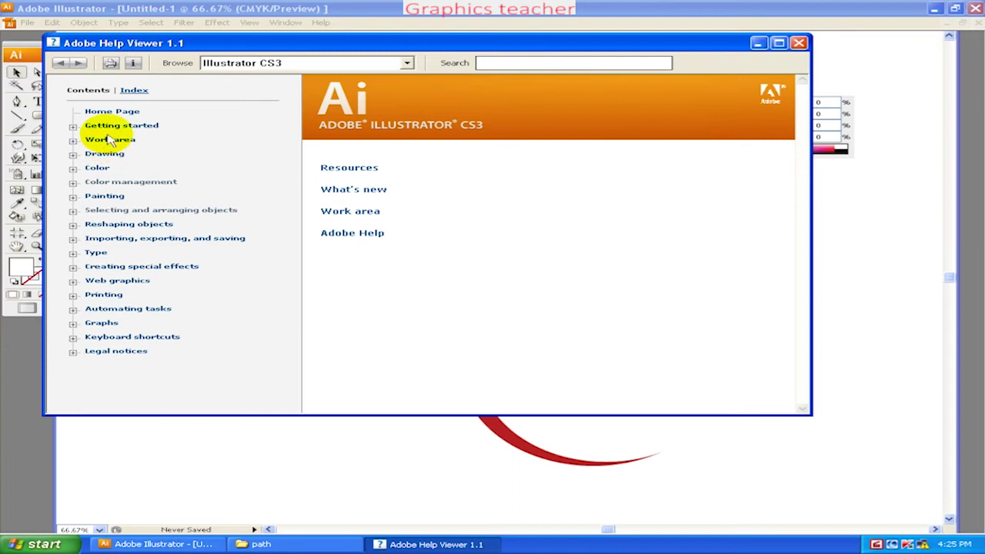
click(109, 141)
click(347, 199)
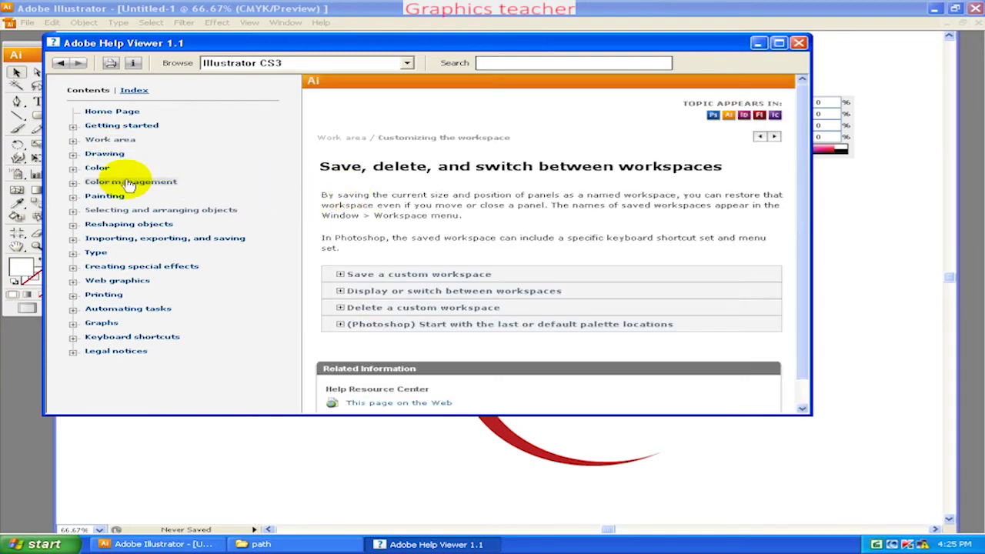
click(135, 183)
drag(317, 151, 574, 192)
key(ctrl+c)
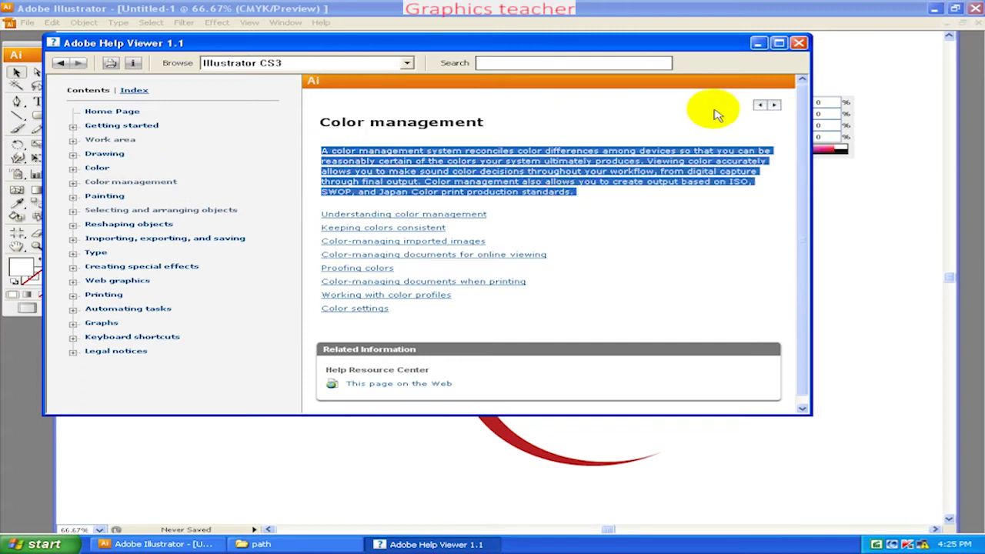
click(799, 43)
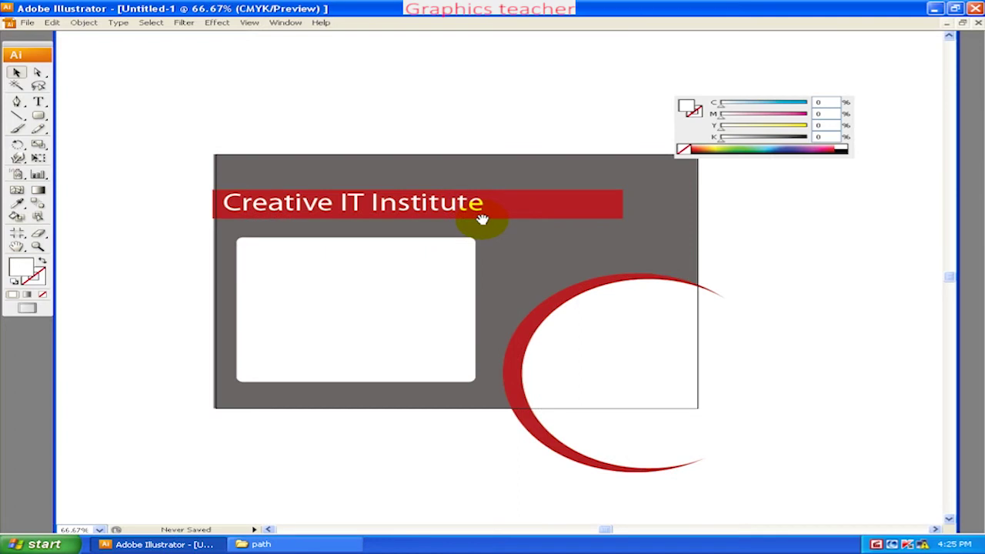
- Paste a shrunken copy of the white panel in front and turn it into an area-type frame
click(393, 279)
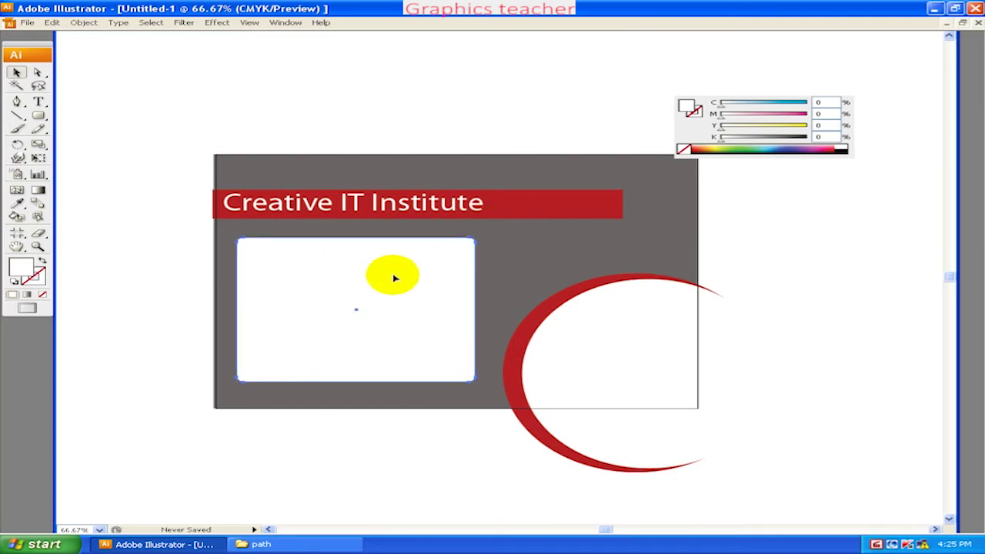
key(ctrl+shift+b)
drag(476, 238, 464, 244)
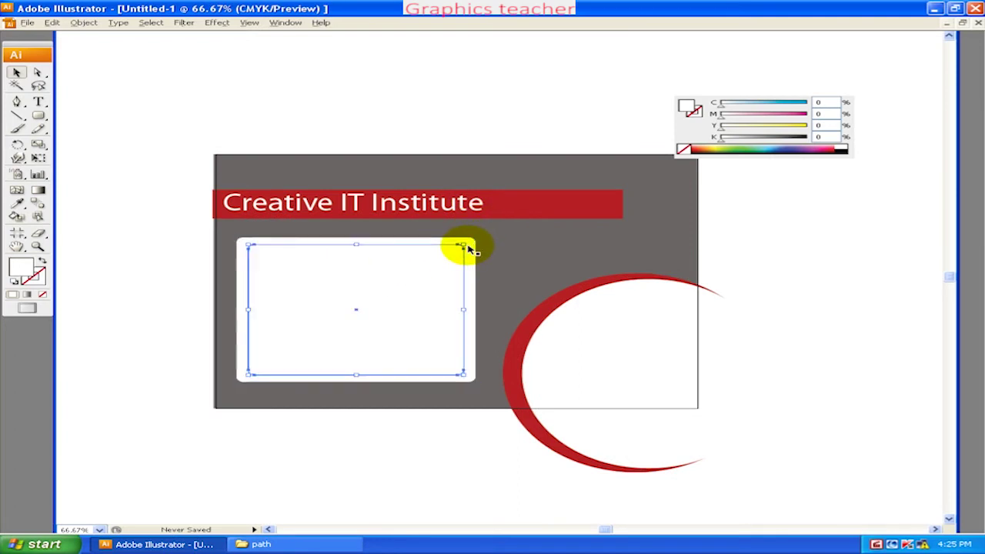
drag(38, 102, 94, 123)
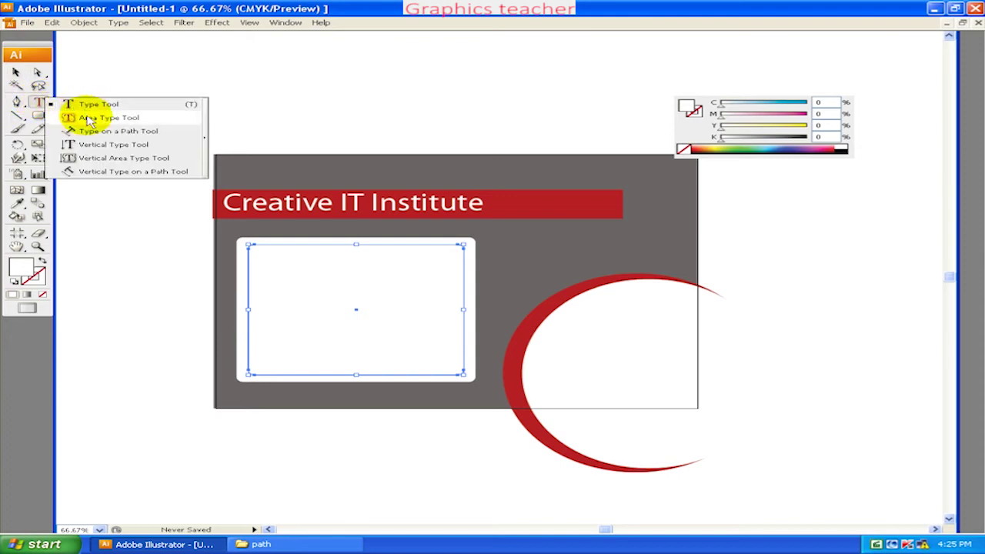
click(265, 245)
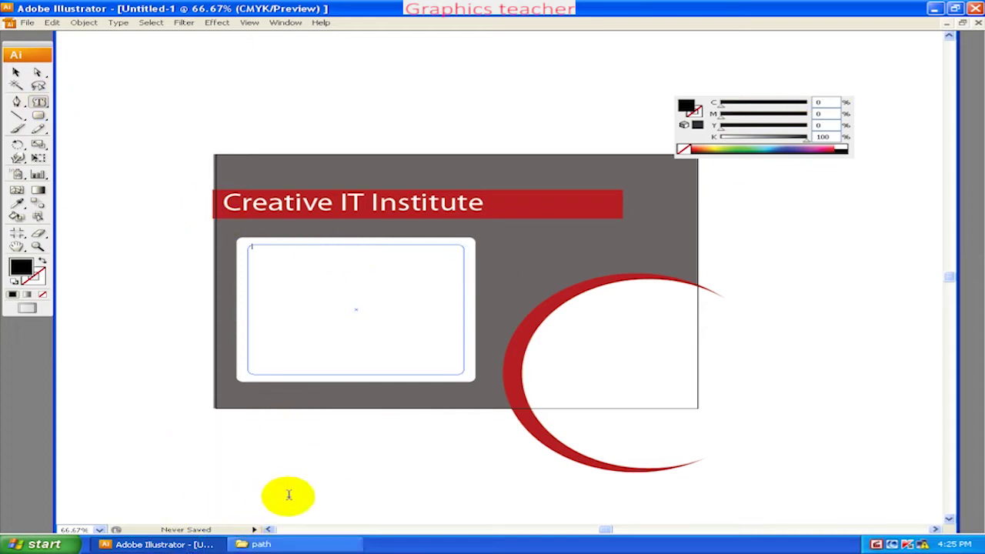
- Copy the intro paragraph of the Color management help topic, then return to the flyer
click(323, 23)
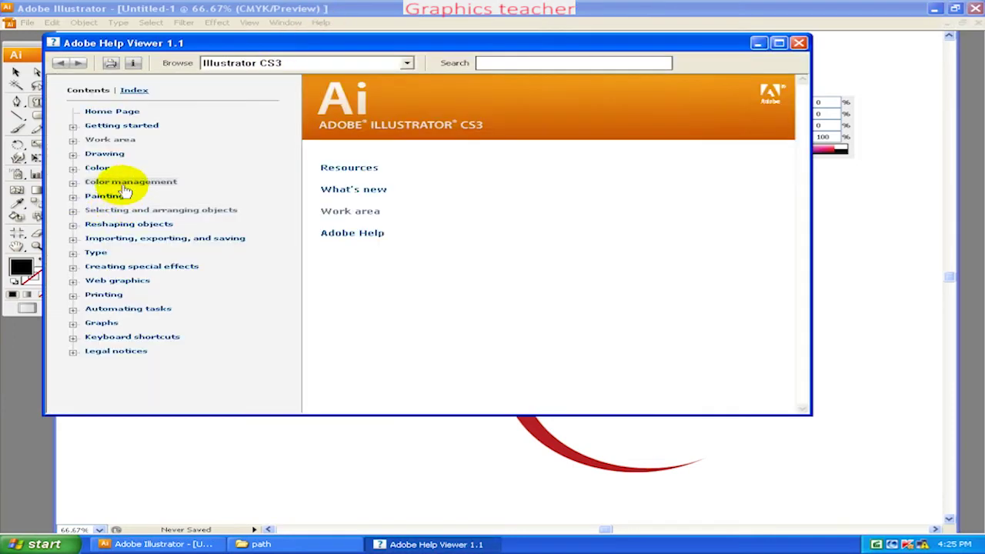
click(108, 139)
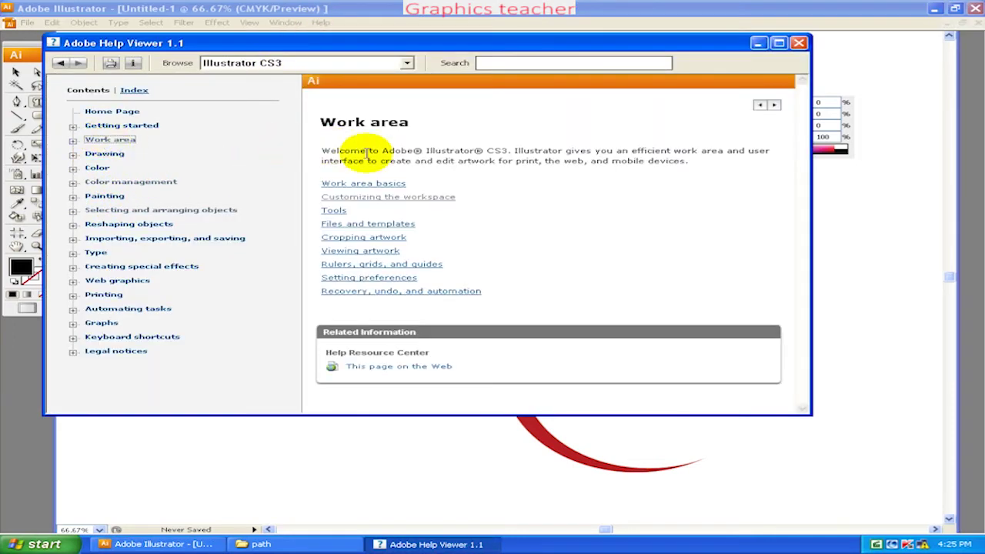
click(131, 182)
mouse_move(325, 150)
mouse_down()
mouse_move(581, 200)
mouse_move(324, 151)
mouse_up()
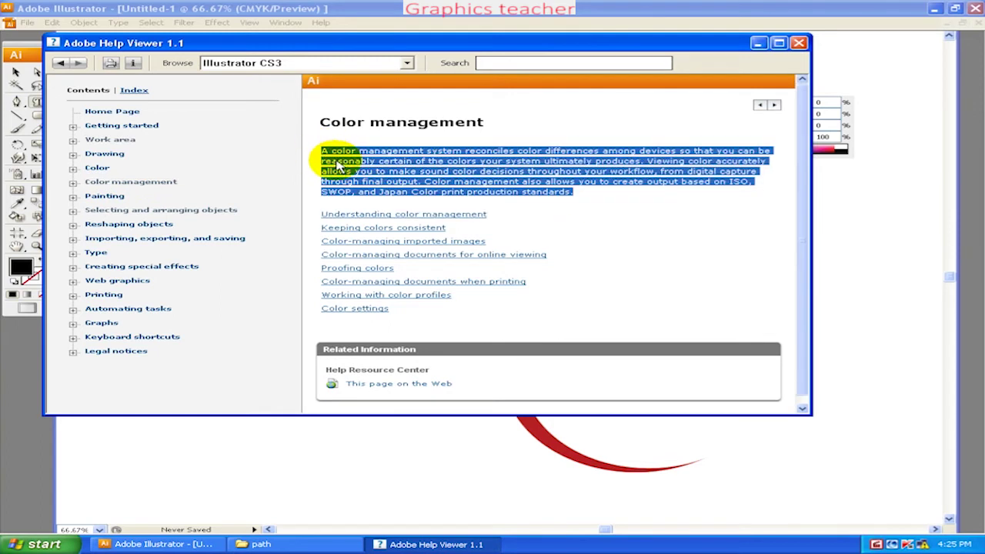
click(158, 544)
- Paste the Color management paragraph three times into the white area-type box
click(270, 256)
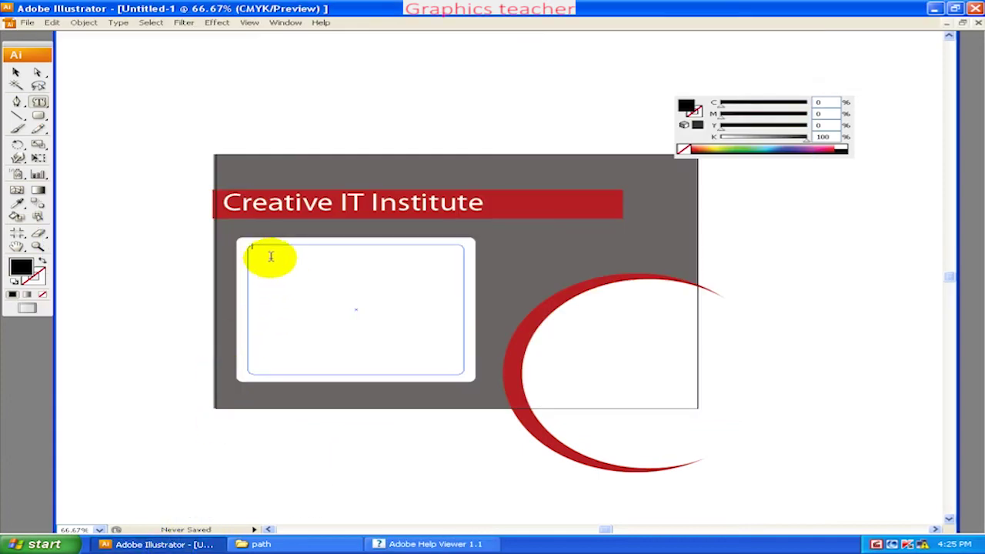
key(ctrl+v)
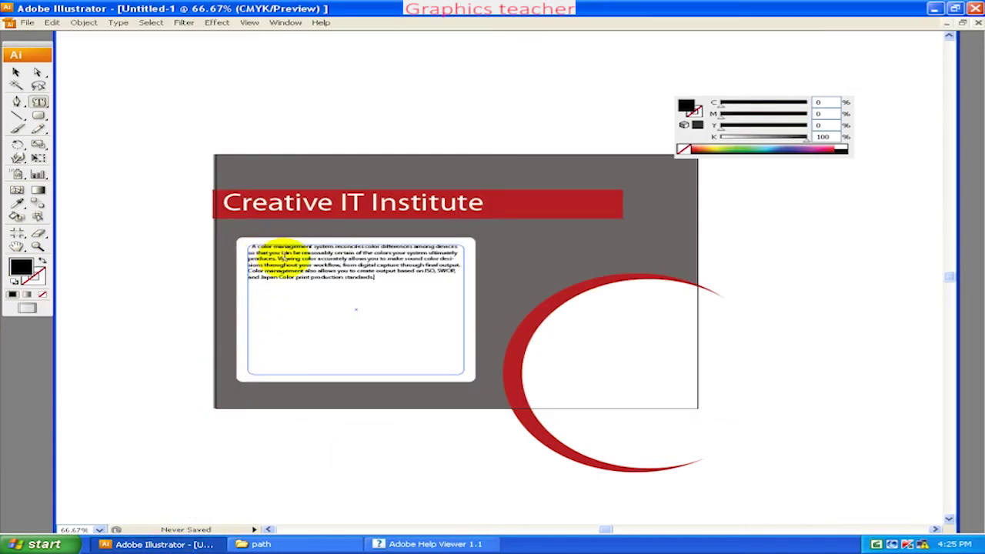
key(ctrl+v)
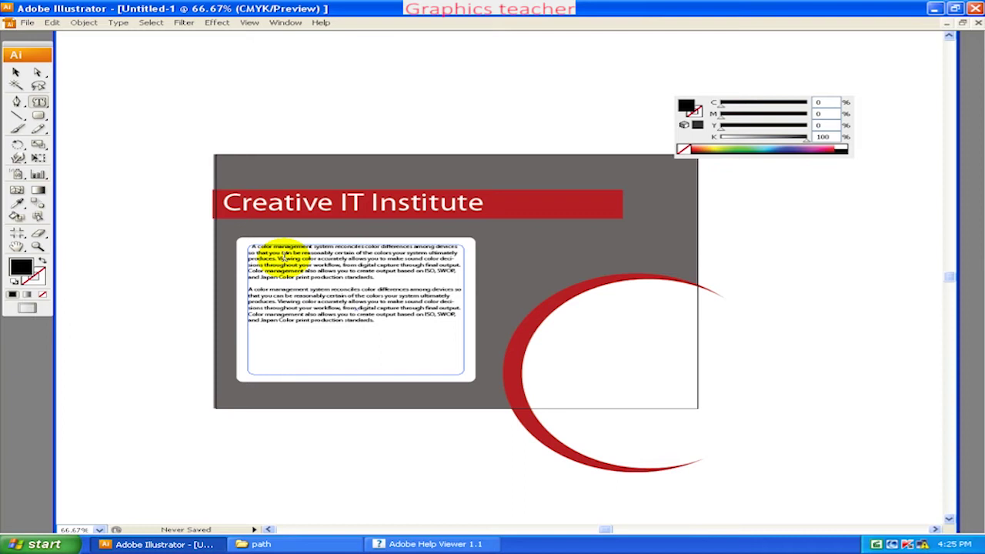
key(ctrl+v)
click(15, 71)
click(162, 96)
drag(498, 250, 495, 231)
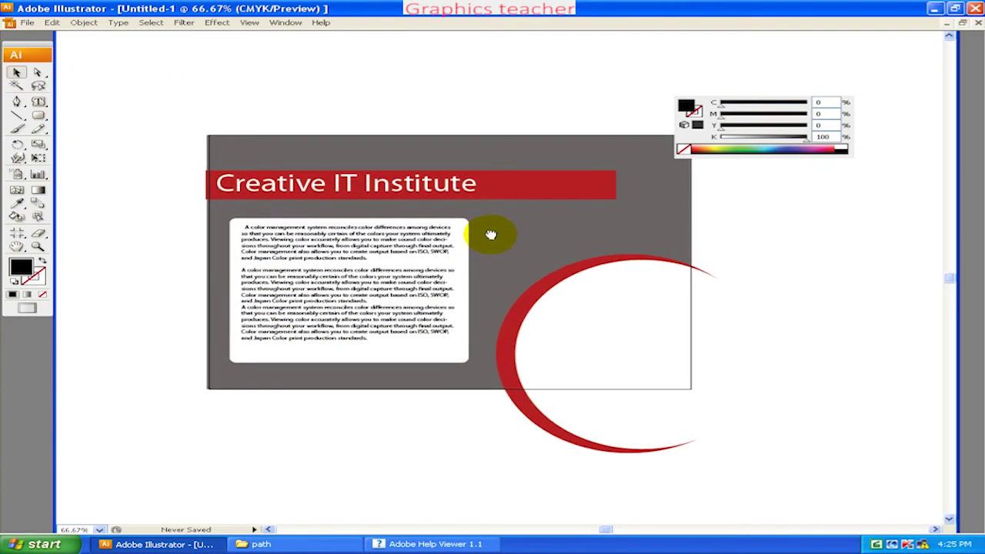
drag(510, 307, 452, 296)
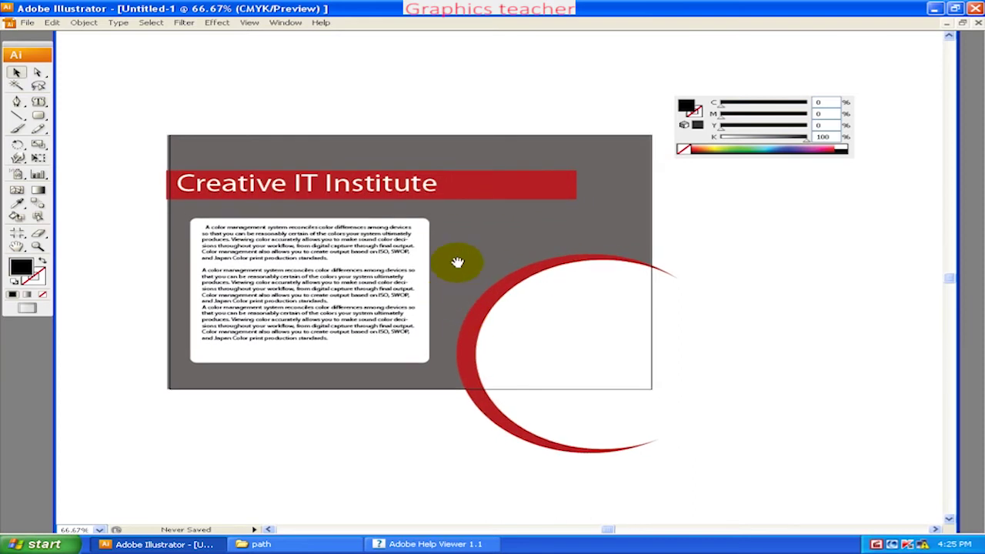
click(474, 193)
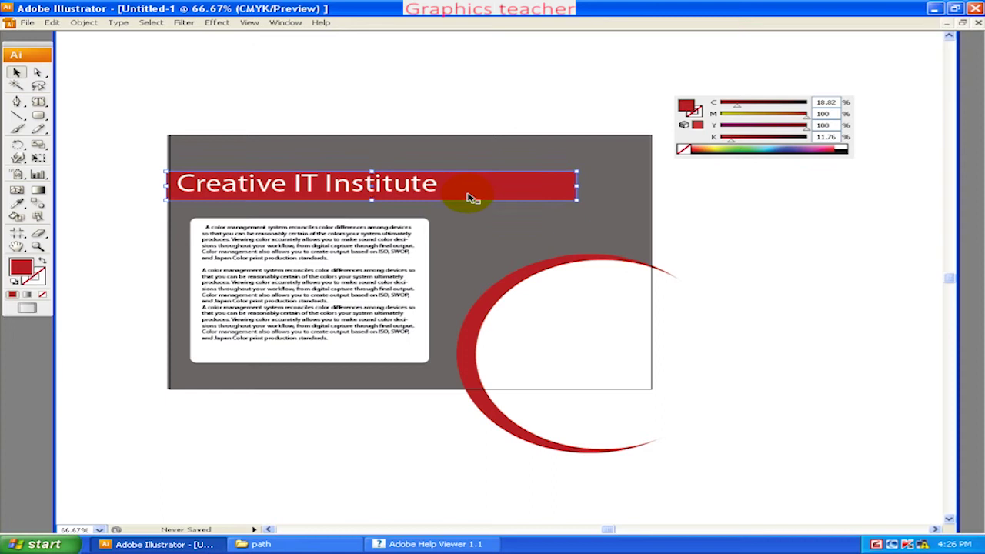
- Colour the title banner light pink (C 3.92, M 27.06, Y 12.55, K 0)
double_click(21, 267)
mouse_move(421, 245)
mouse_down()
mouse_move(349, 206)
mouse_move(315, 204)
mouse_up()
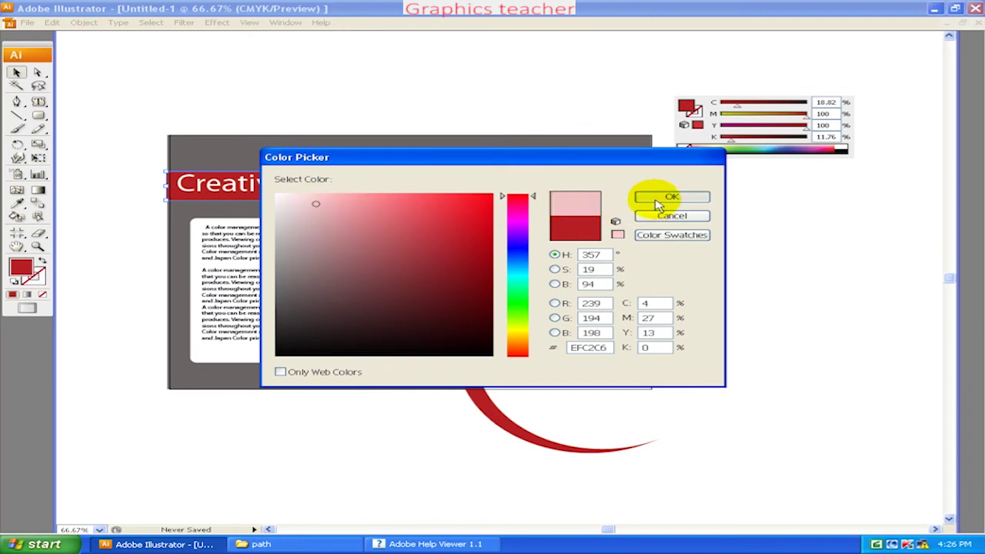
click(660, 199)
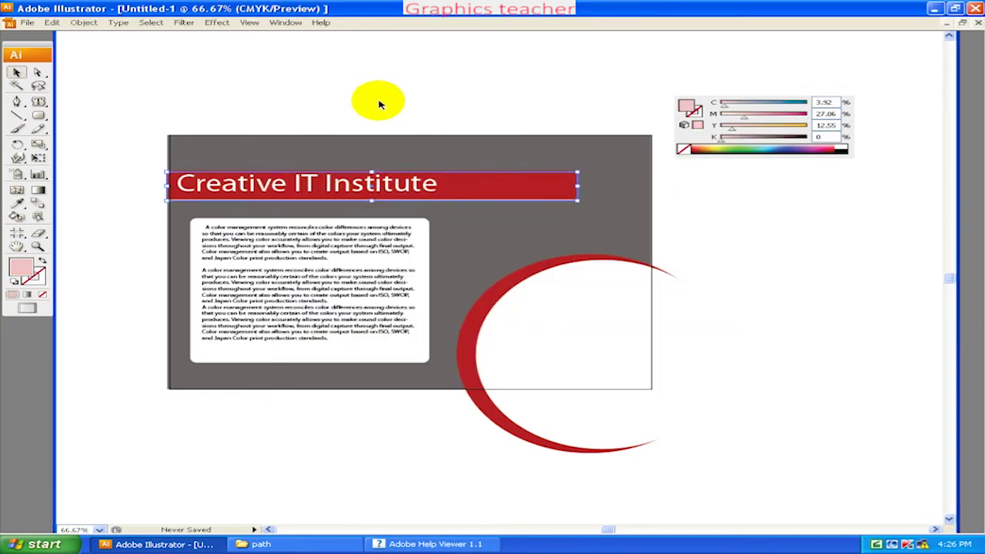
click(378, 104)
drag(391, 145, 411, 159)
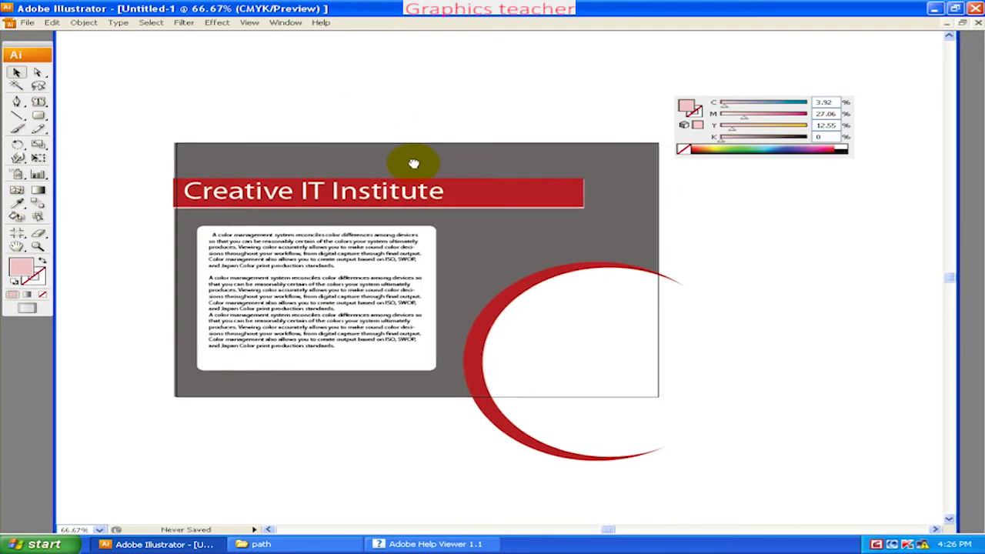
- Give the text box near-black colour C 69.8, M 67.45, Y 65.49, K 77.65
click(433, 279)
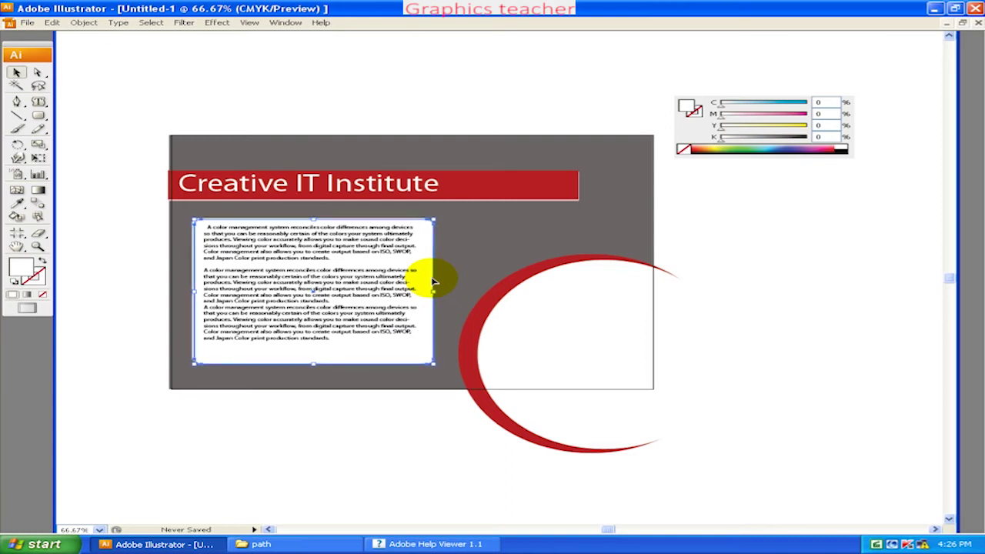
double_click(20, 273)
mouse_move(288, 278)
mouse_down()
mouse_move(298, 322)
mouse_move(287, 345)
mouse_up()
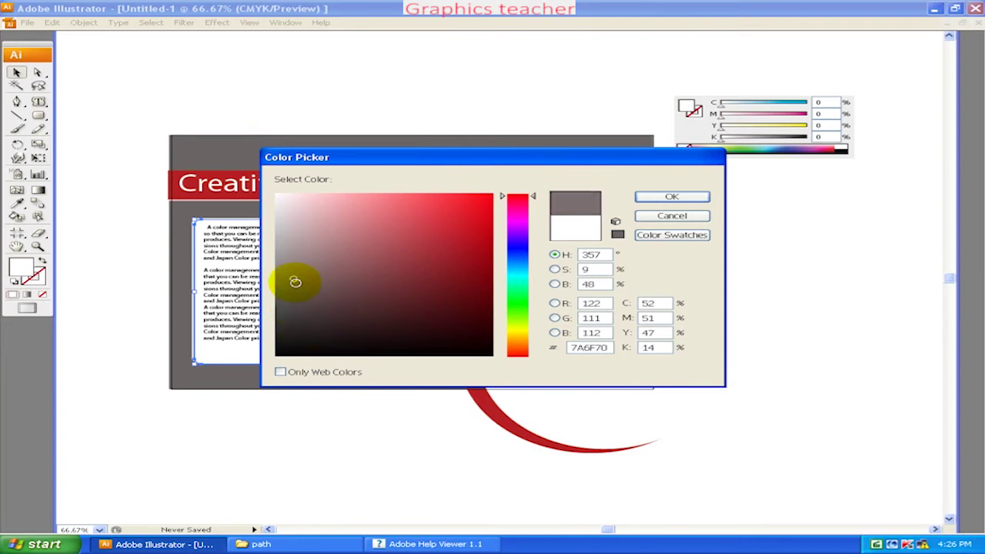
click(668, 197)
click(685, 235)
drag(554, 258, 545, 259)
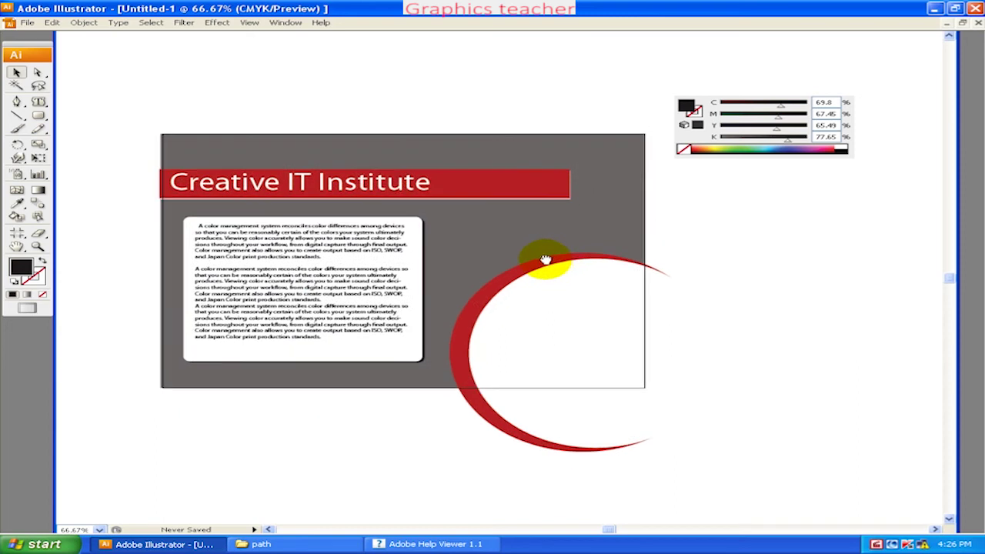
drag(593, 291, 591, 277)
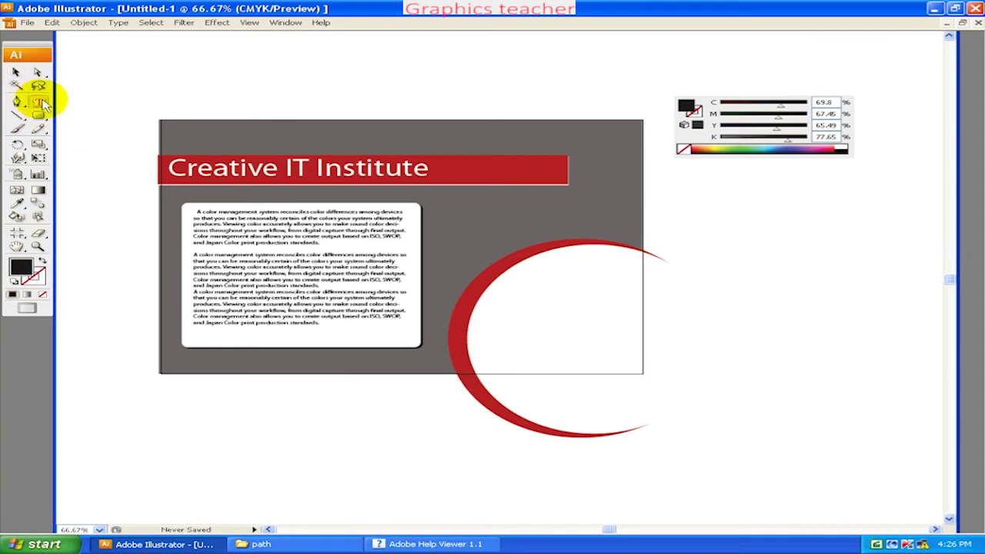
- Type 'Admission Going ON...' and scale it into the circle
drag(44, 106, 77, 99)
click(167, 89)
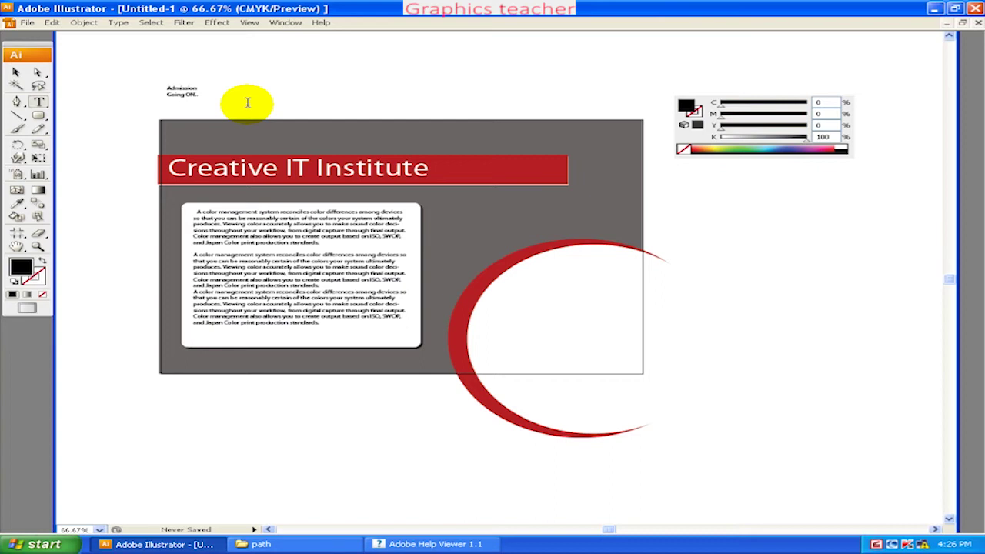
click(15, 71)
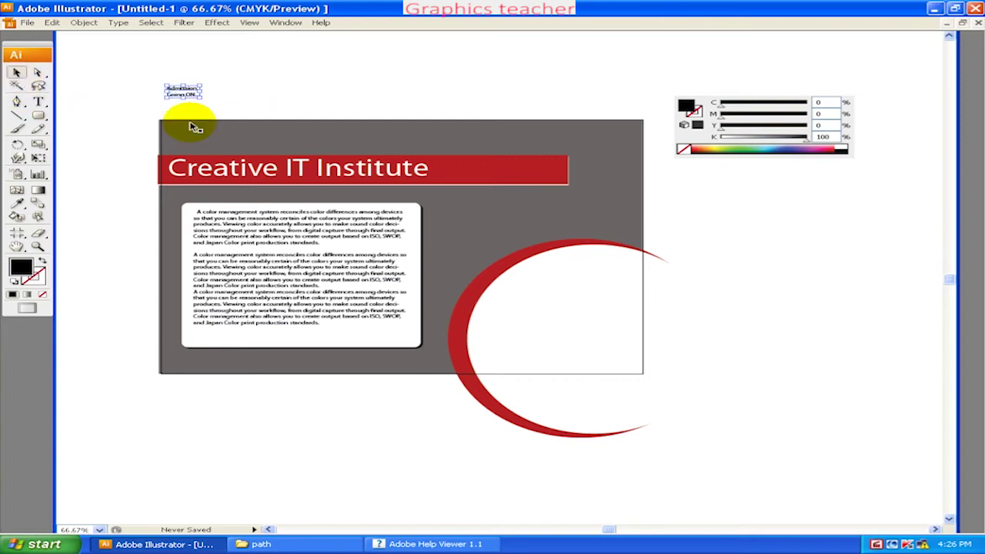
mouse_move(204, 102)
mouse_down()
mouse_move(308, 137)
mouse_move(584, 345)
mouse_up()
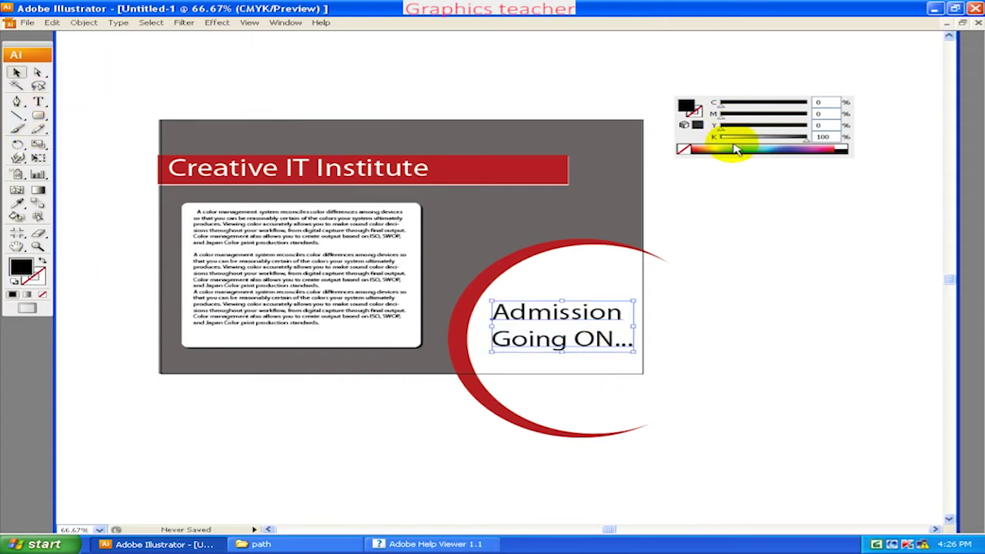
- Set the Admission text to Myriad Pro Bold
key(ctrl+t)
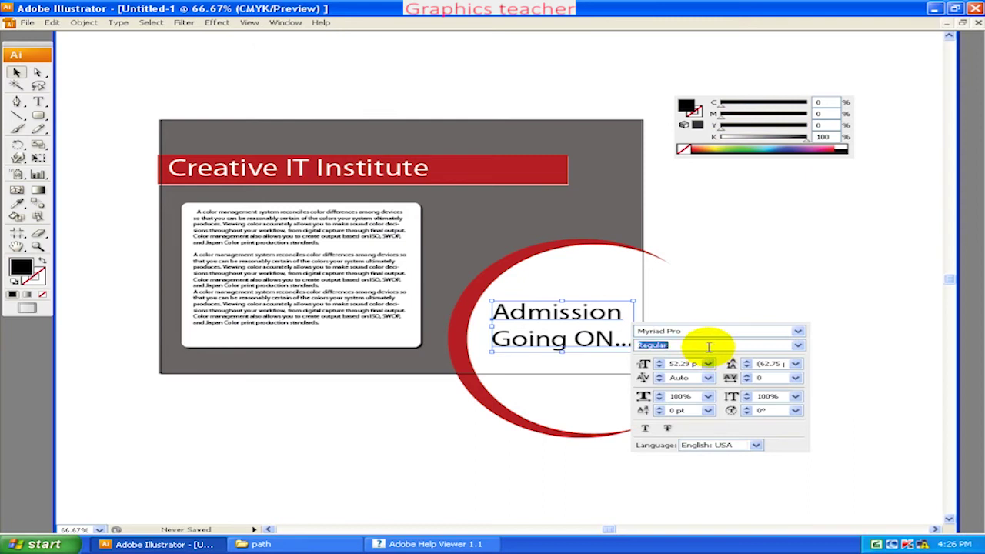
click(798, 344)
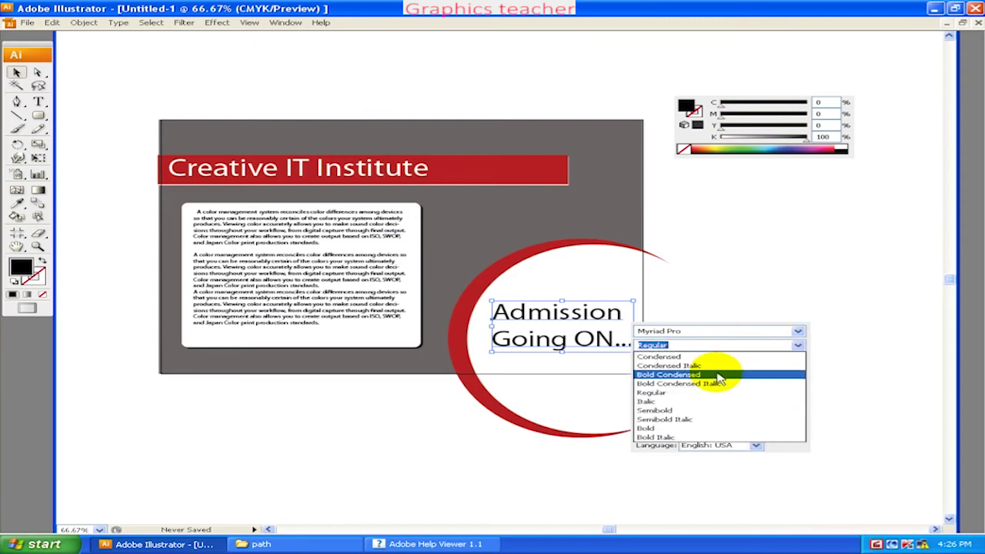
click(684, 428)
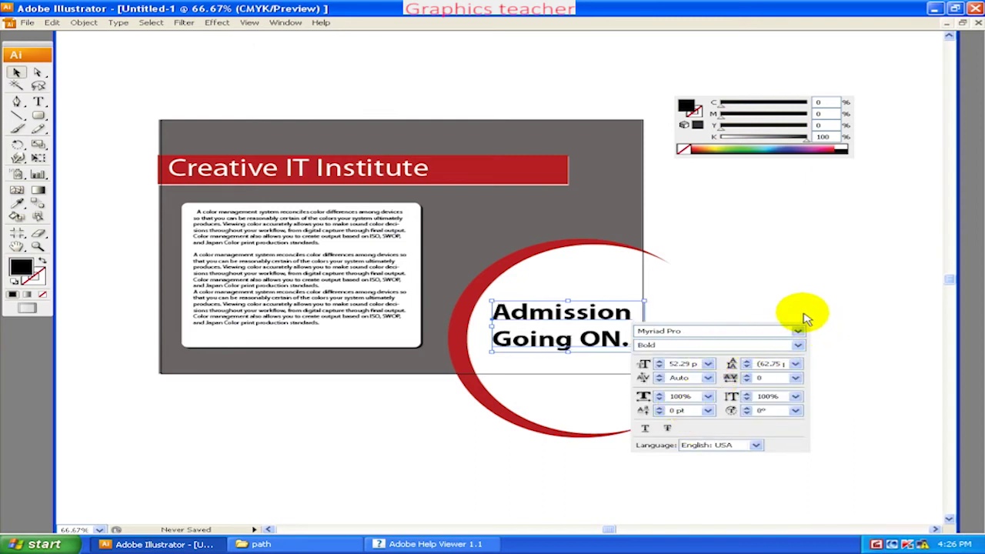
click(803, 317)
drag(589, 338, 575, 334)
- Centre-align all lines of the Admission Going ON text
double_click(574, 336)
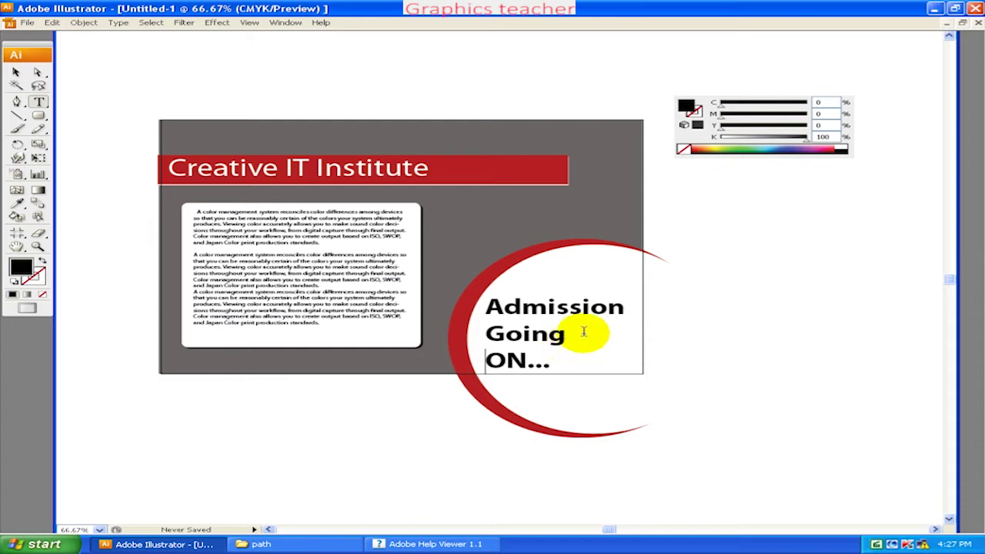
drag(588, 361, 459, 312)
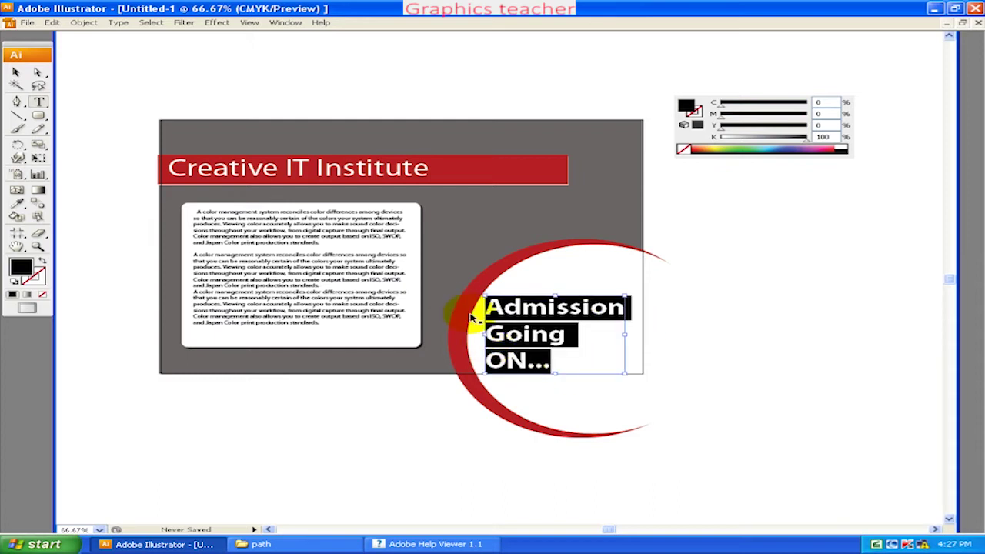
key(ctrl+t)
click(720, 324)
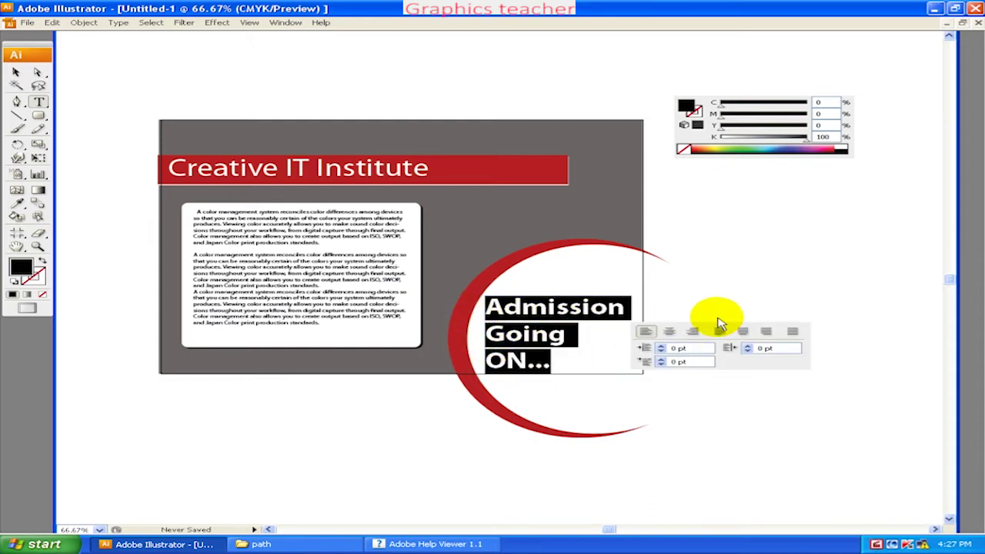
click(669, 331)
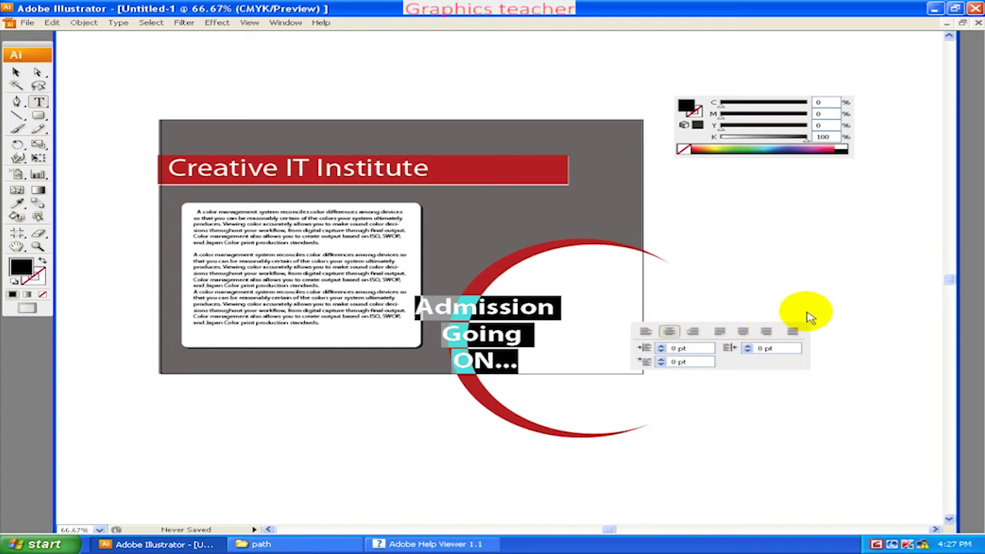
click(805, 315)
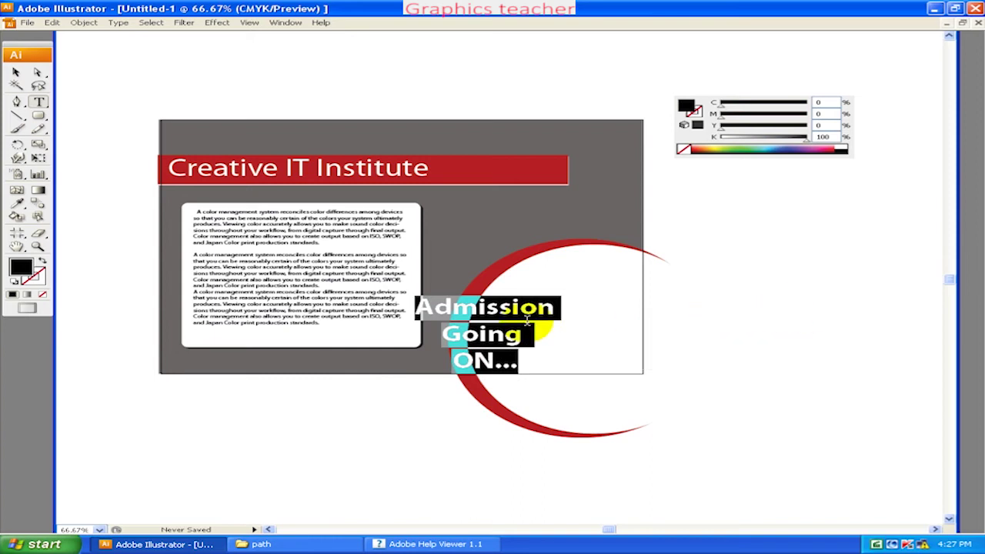
- Move the text right and rotate it counter-clockwise to sit inside the circle
click(15, 71)
drag(499, 333, 566, 328)
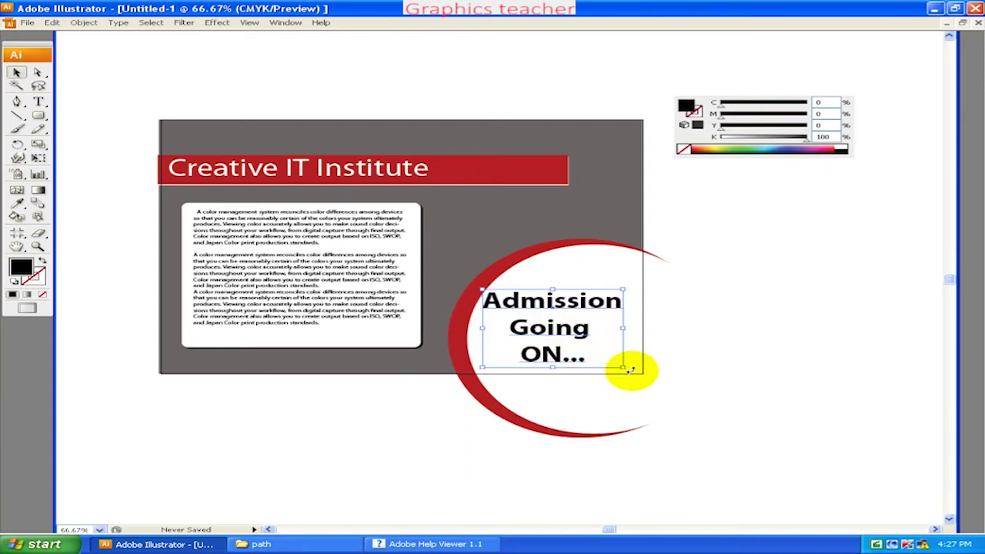
drag(629, 370, 642, 347)
mouse_move(549, 307)
mouse_down()
mouse_move(556, 293)
mouse_move(566, 296)
mouse_up()
mouse_move(732, 377)
mouse_down()
mouse_move(743, 389)
mouse_move(727, 383)
mouse_up()
drag(662, 387, 660, 381)
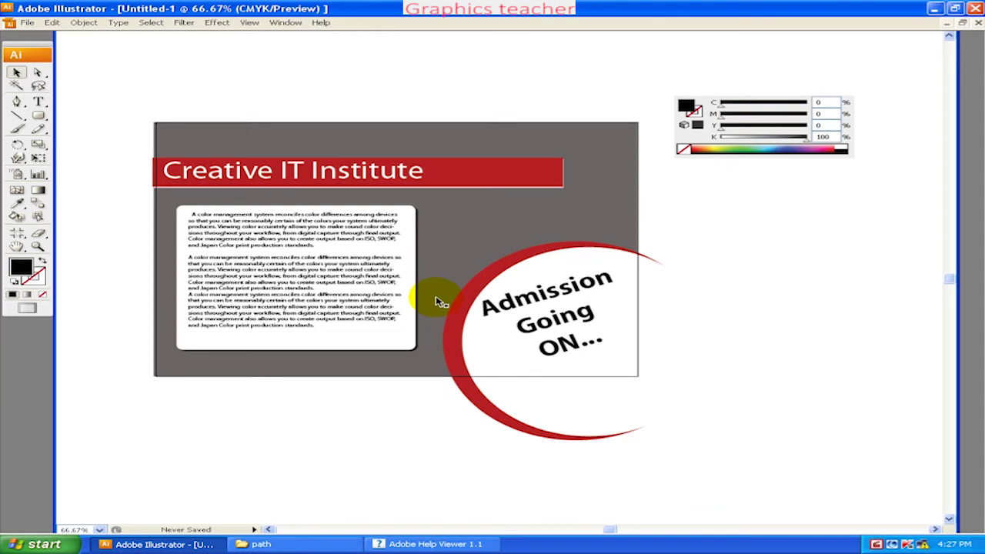
- Draw a rectangle over the text box's upper left with no fill and a dark outline
drag(126, 170, 120, 168)
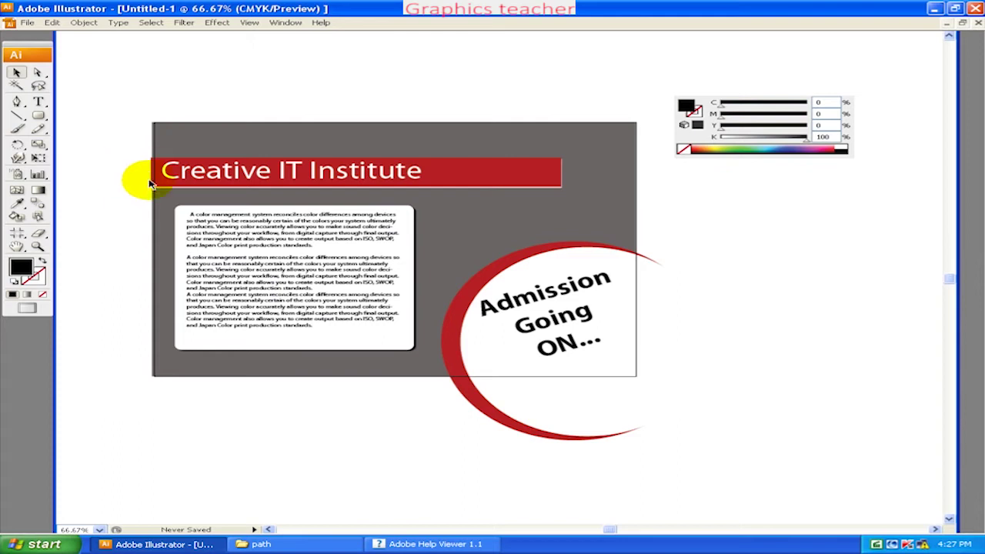
click(17, 101)
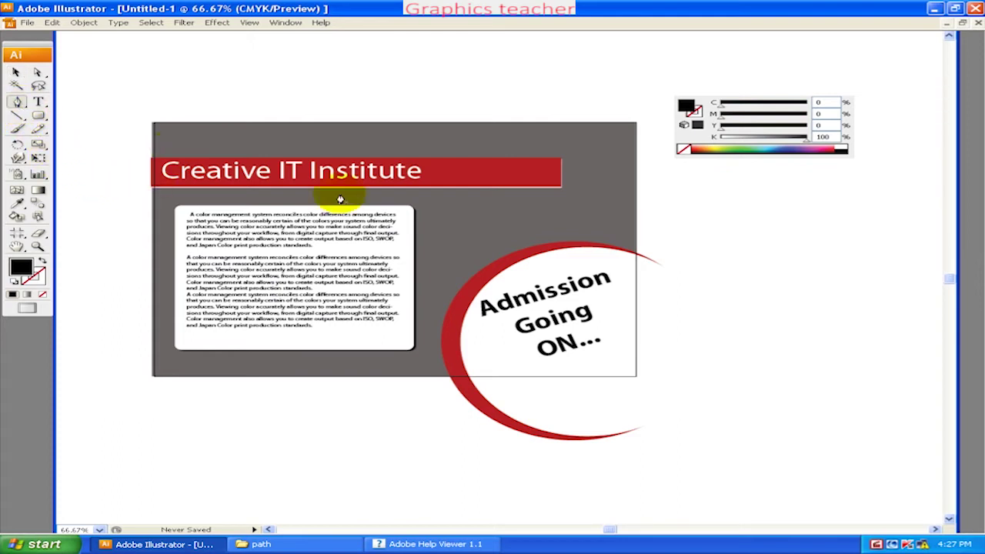
click(199, 198)
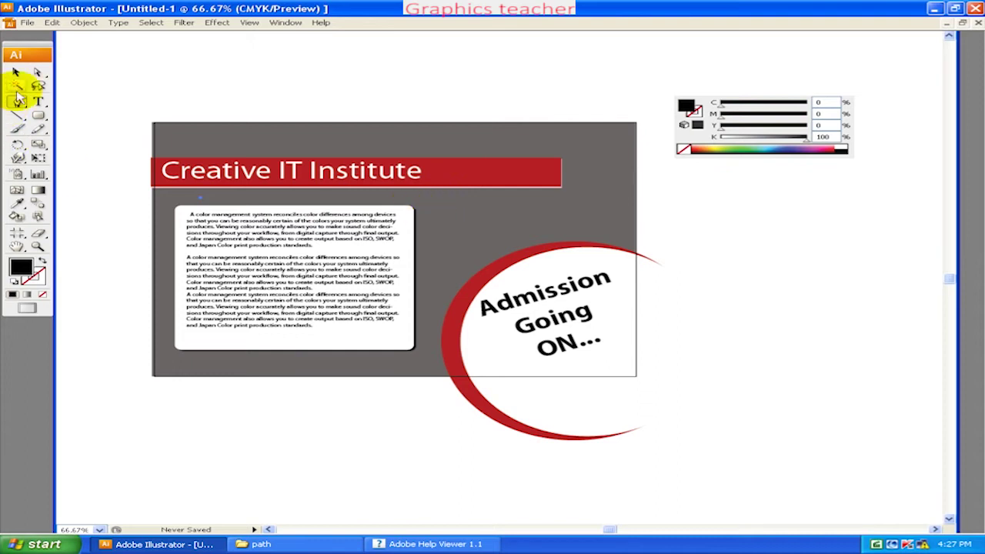
click(39, 116)
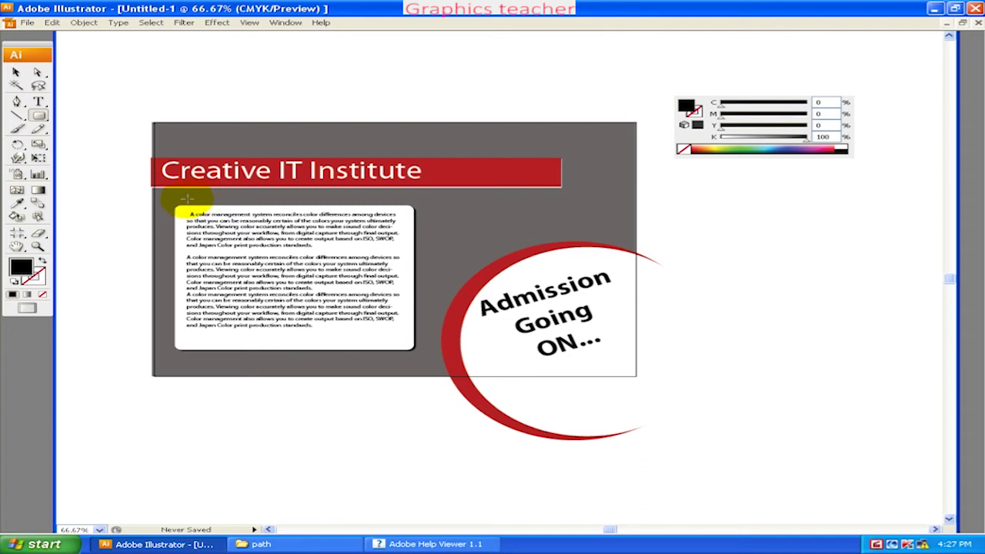
mouse_move(166, 195)
mouse_down()
mouse_move(280, 351)
mouse_move(292, 304)
mouse_up()
click(16, 72)
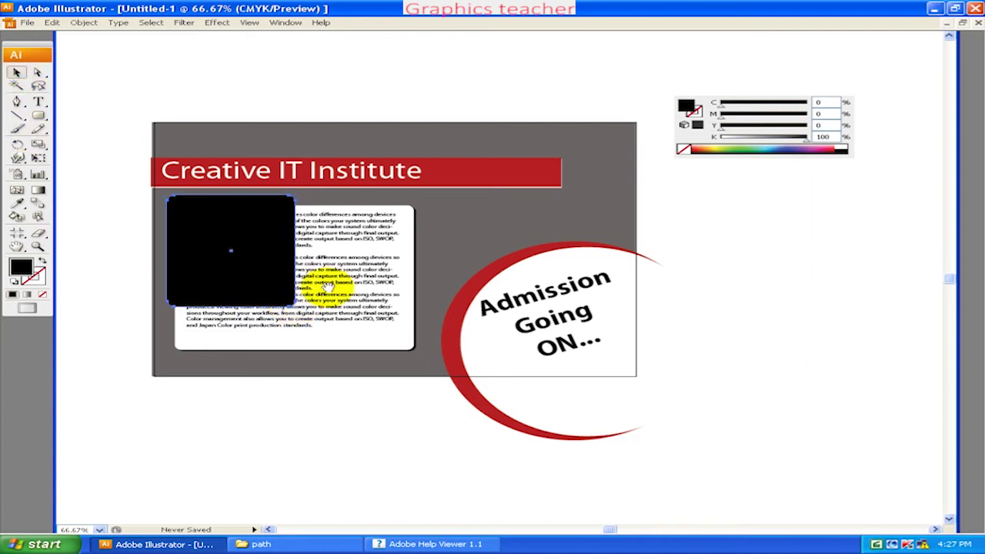
click(41, 261)
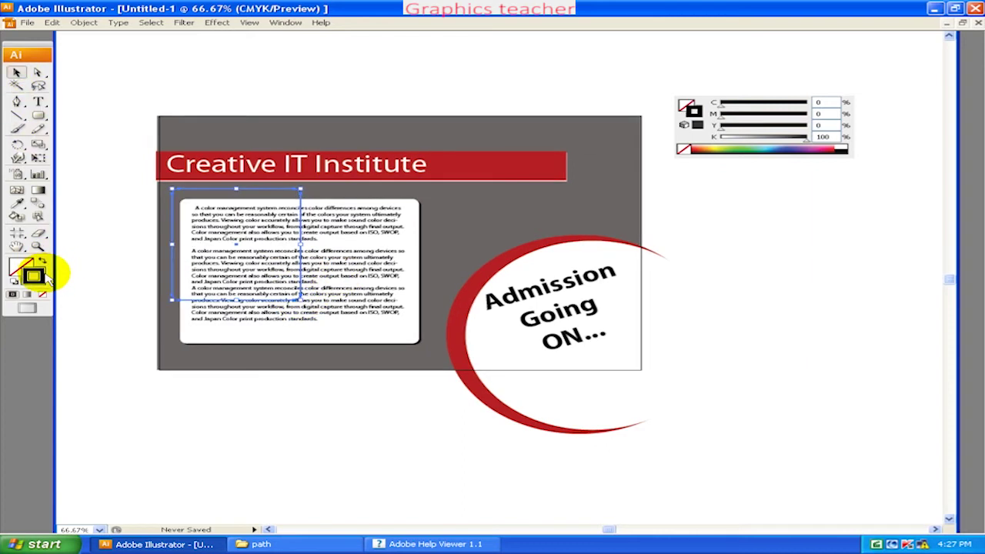
- Send the outlined rectangle behind the text box via Arrange
key(ctrl+plus)
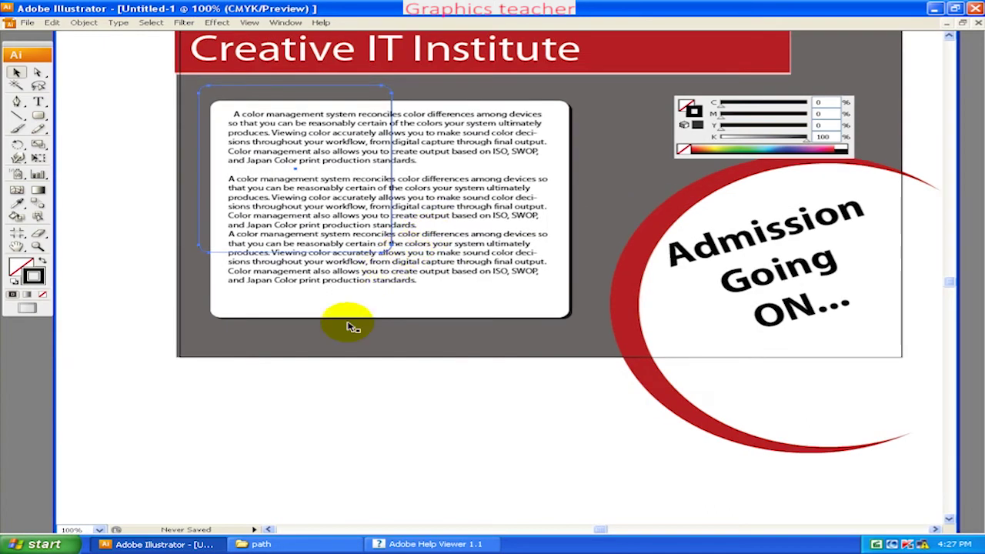
click(246, 351)
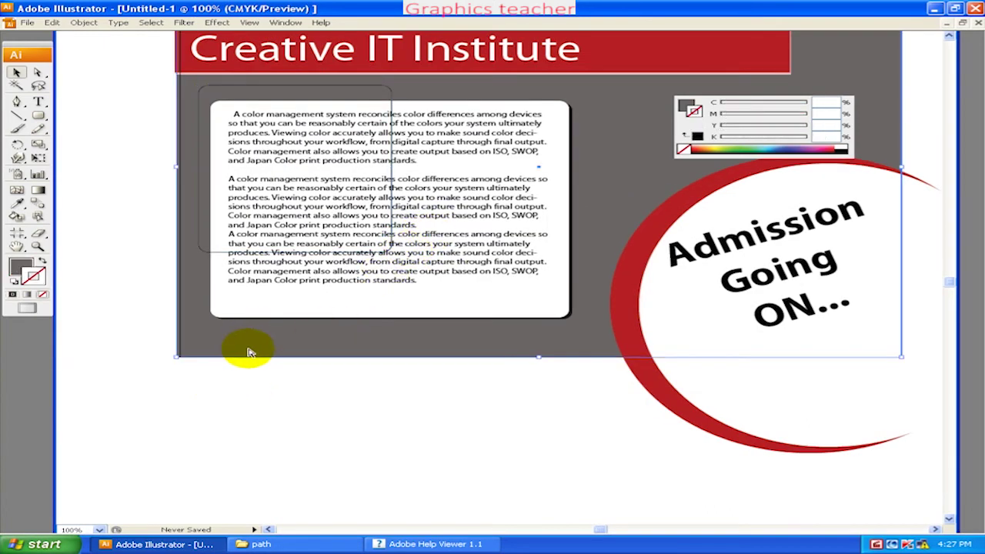
right_click(322, 277)
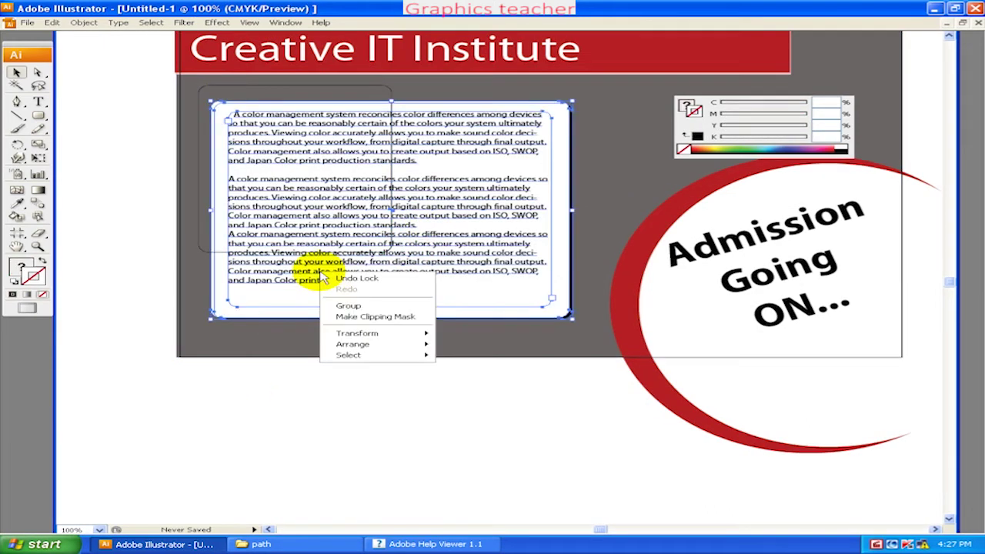
click(443, 344)
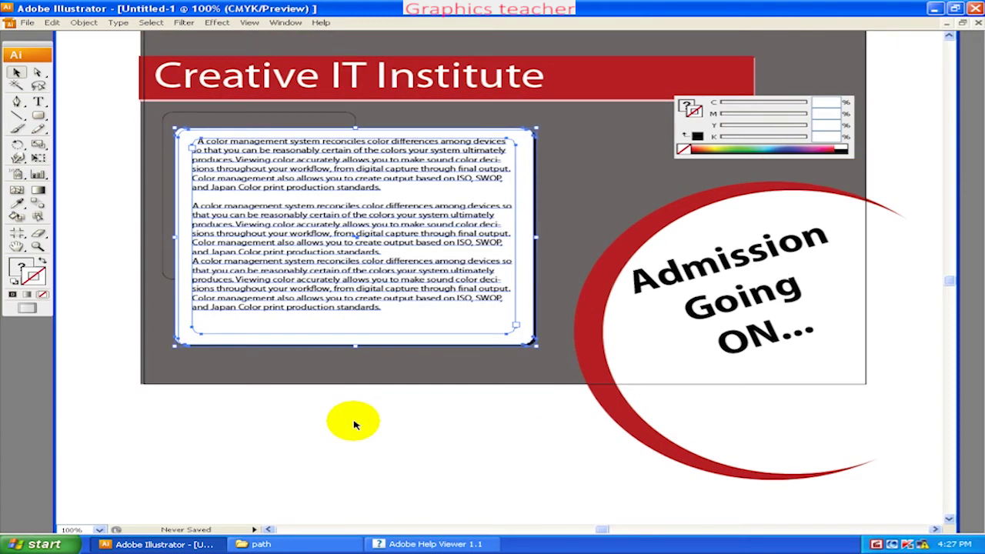
click(354, 426)
- Reposition the outlined rectangle so it peeks out at the text box's upper left
key(ctrl+plus)
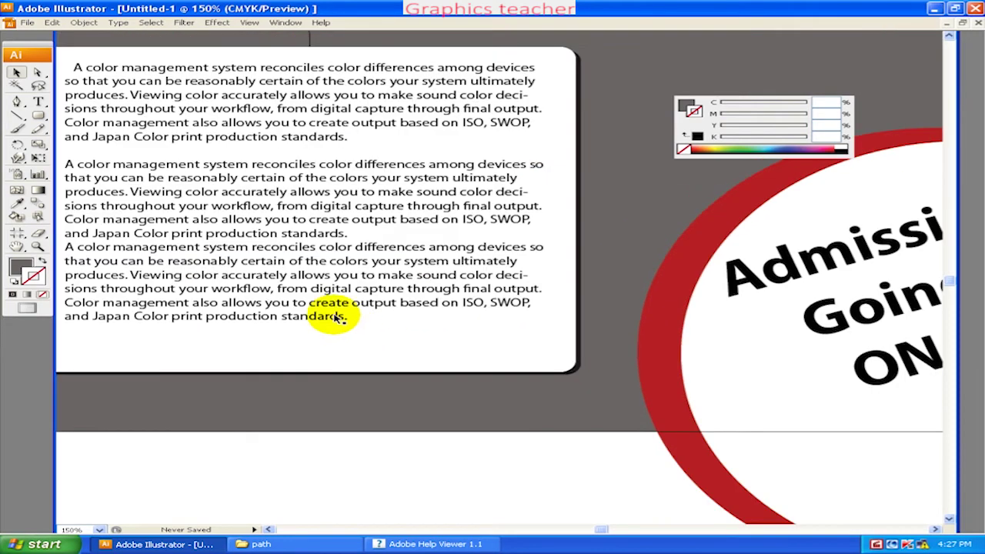
scroll(501, 414, up, 3)
drag(398, 195, 409, 201)
drag(469, 322, 442, 285)
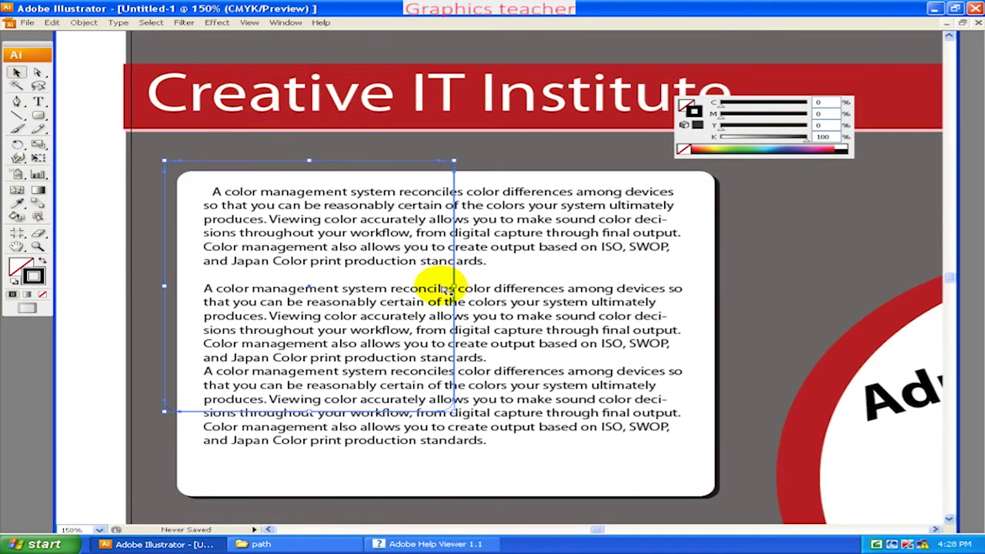
key(ctrl+minus)
- Alt-drag a copy of the outline rectangle to the right and enlarge it wider and taller
click(432, 435)
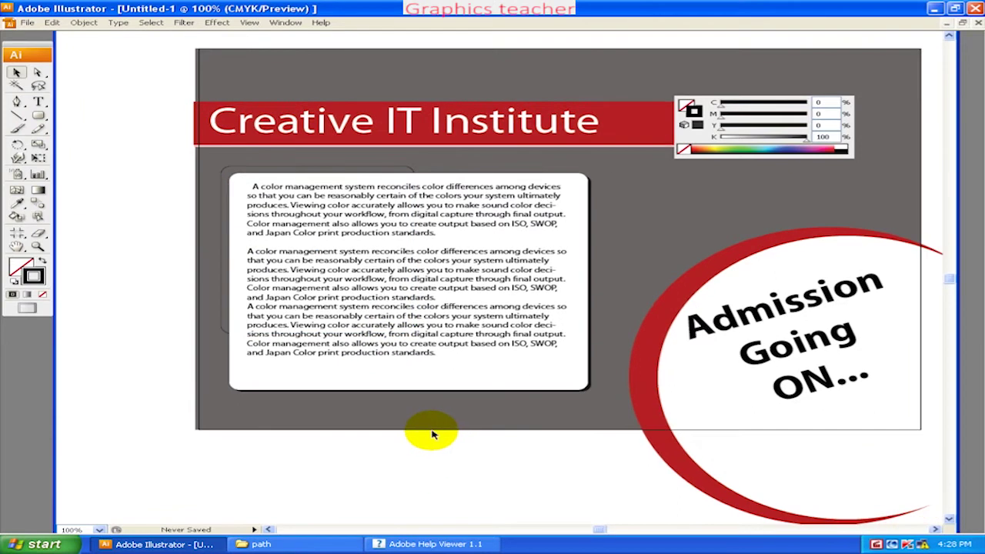
drag(398, 168, 547, 157)
drag(562, 243, 602, 241)
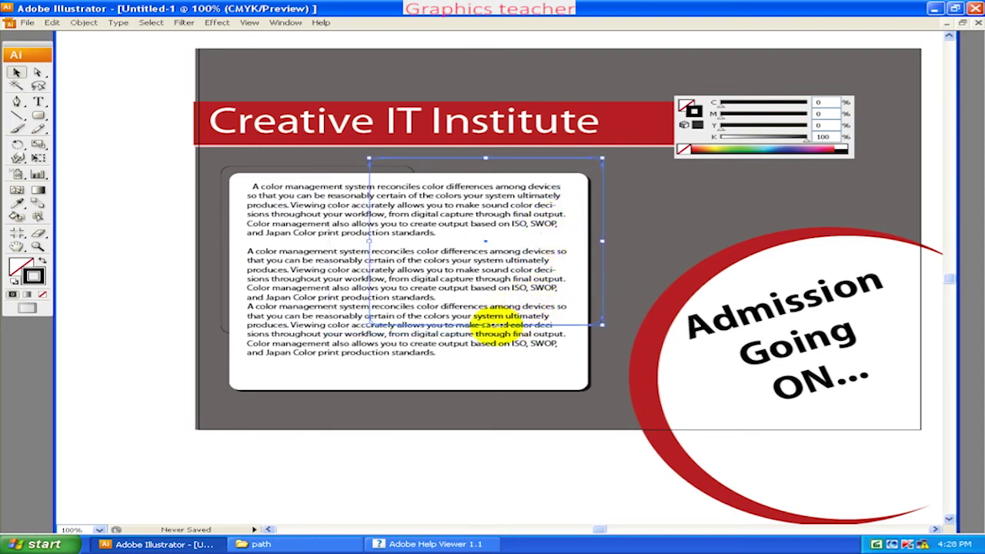
drag(485, 325, 588, 363)
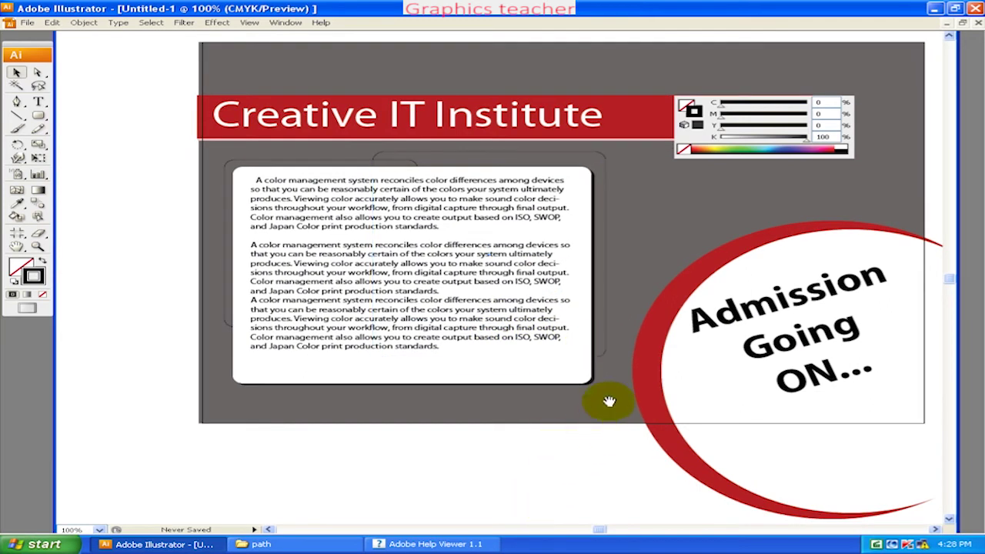
click(605, 404)
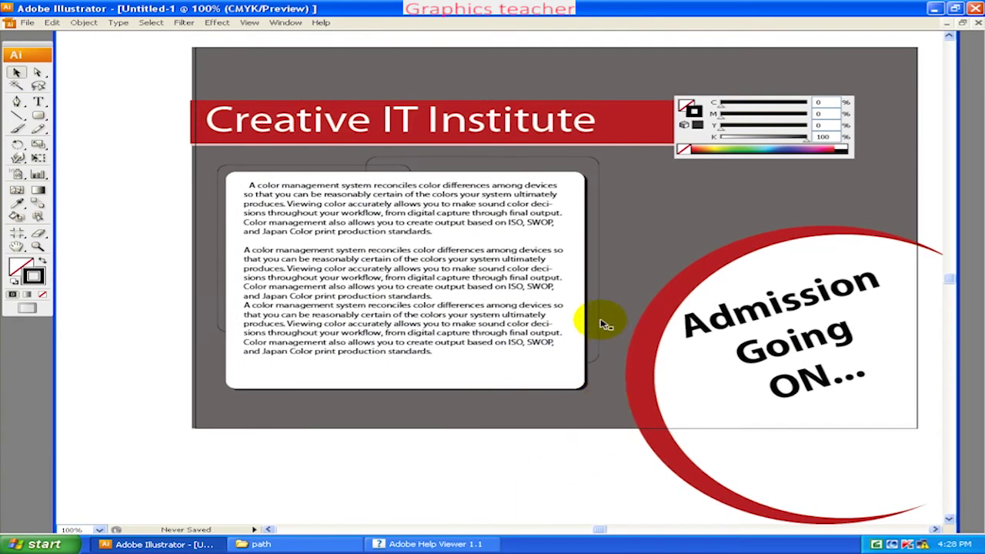
- Set the copied rectangle's outline colour to white in the Color Picker
double_click(34, 278)
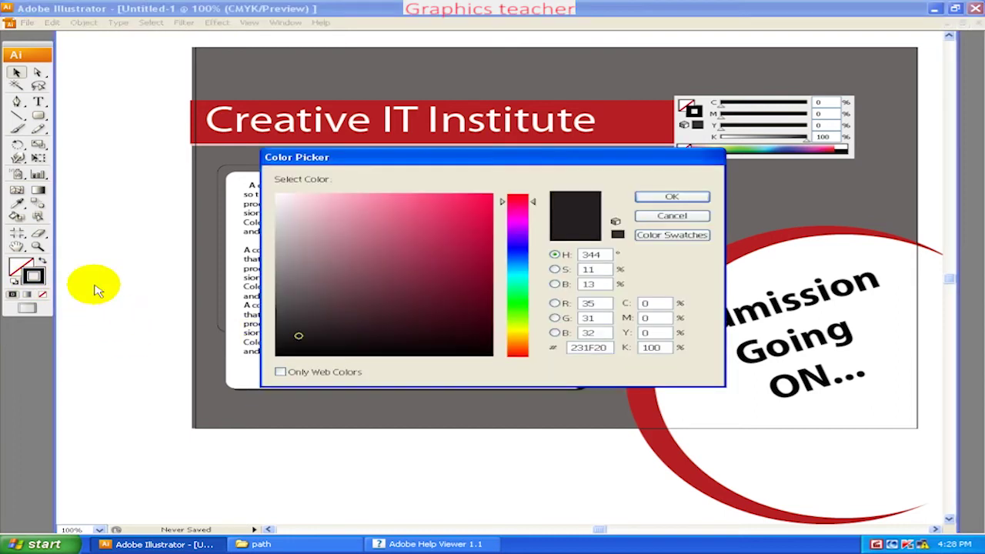
drag(296, 234, 282, 176)
click(672, 197)
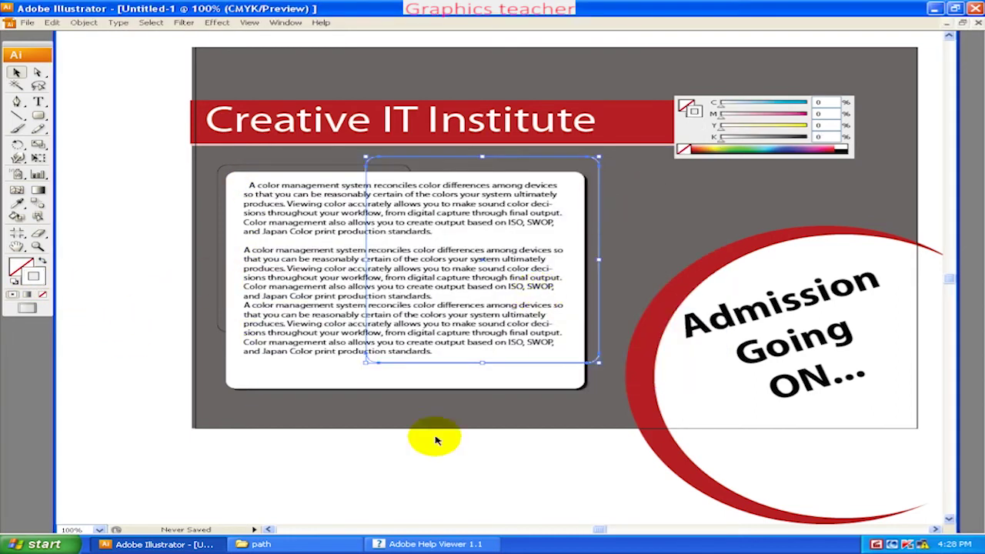
click(333, 168)
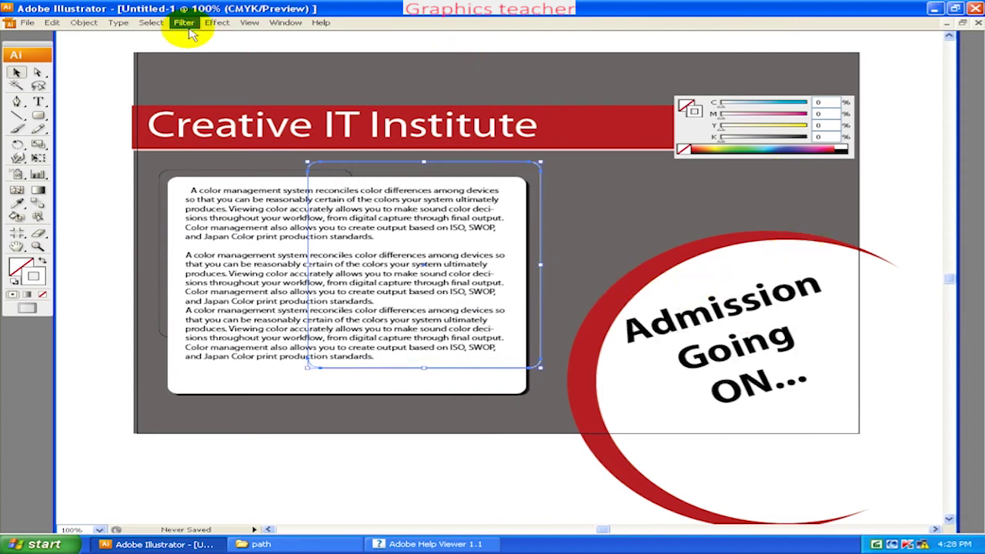
- Give the right outline rectangle a dashed stroke with 6 pt dash and 6 pt gap
click(285, 23)
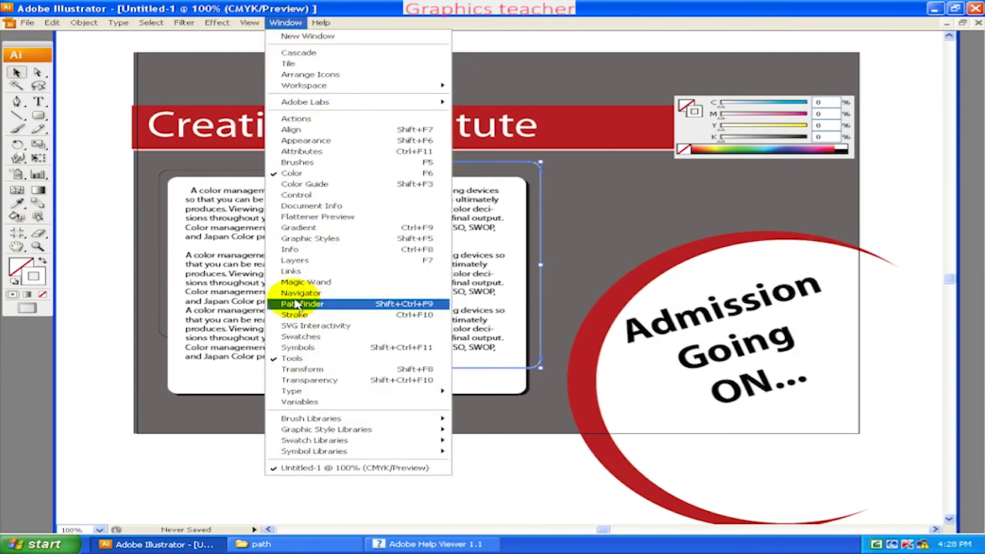
click(295, 314)
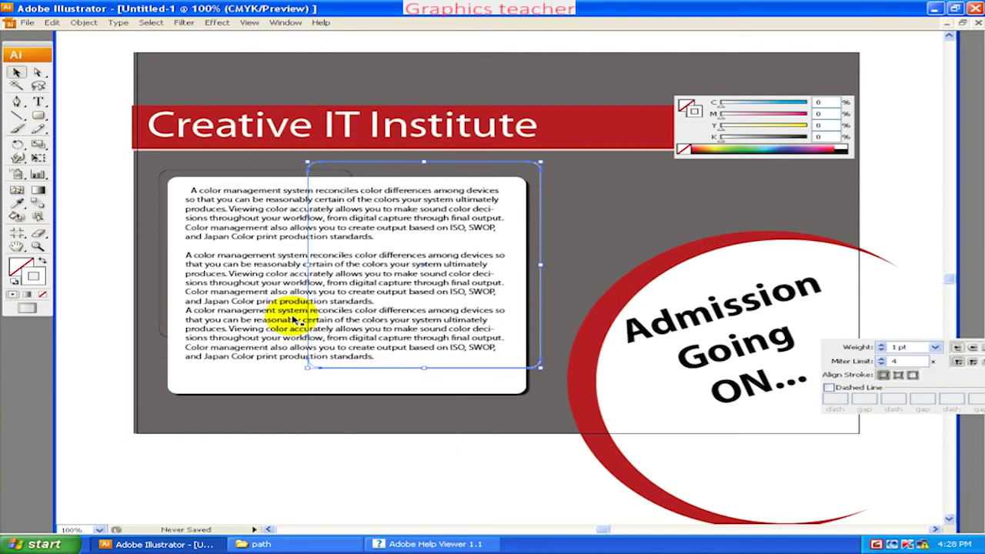
click(829, 387)
text(6)
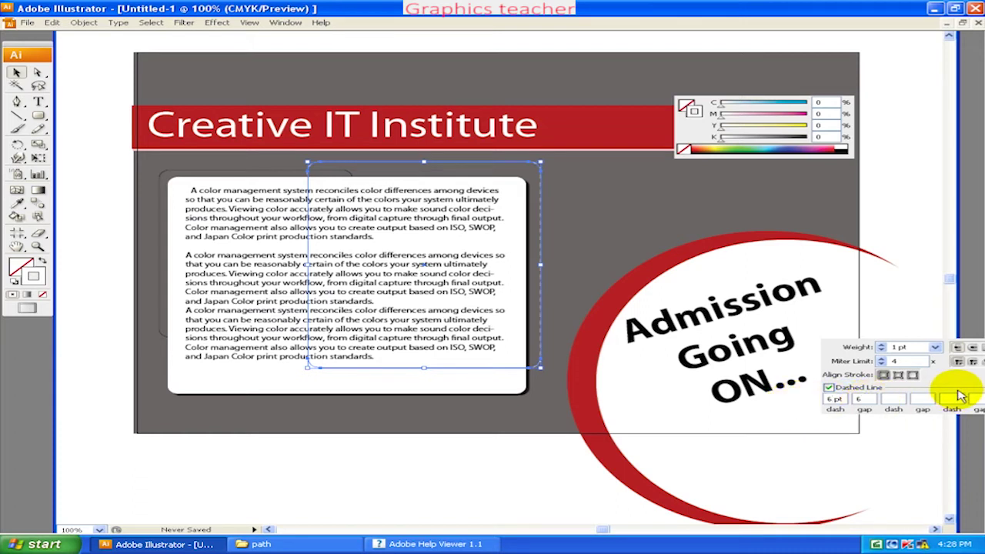
click(488, 493)
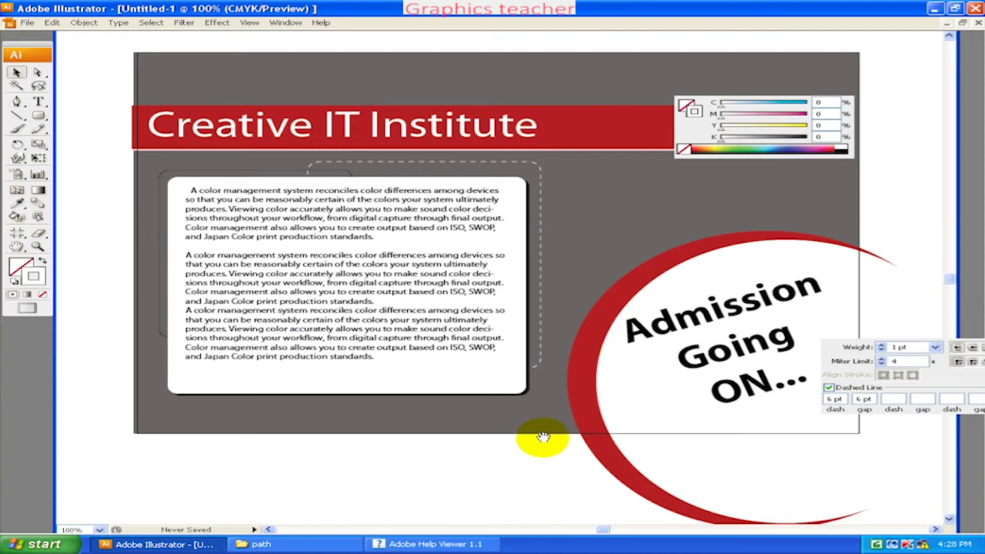
drag(525, 441, 531, 421)
- Apply the same 6 pt dashed stroke to the left outline rectangle
click(204, 154)
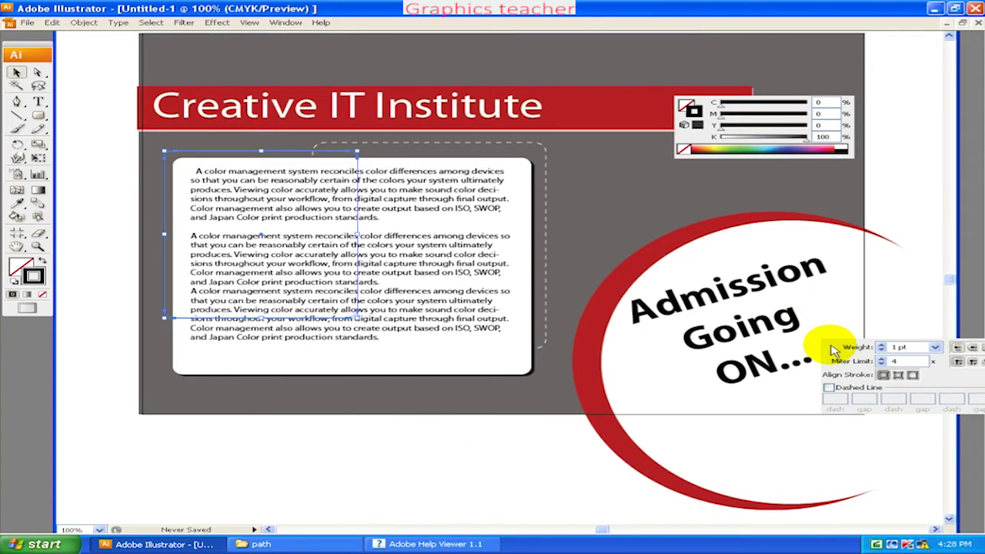
click(835, 399)
text(6)
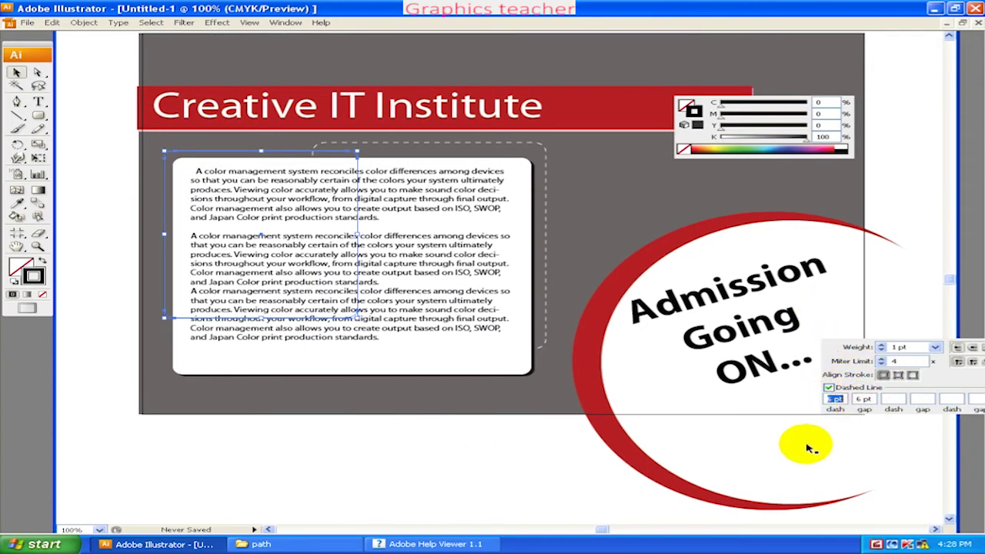
click(593, 461)
mouse_move(564, 394)
mouse_down()
mouse_move(511, 398)
mouse_move(535, 405)
mouse_move(560, 381)
mouse_up()
- Zoom out and review the whole flyer with its dashed stitched frame
key(ctrl+minus)
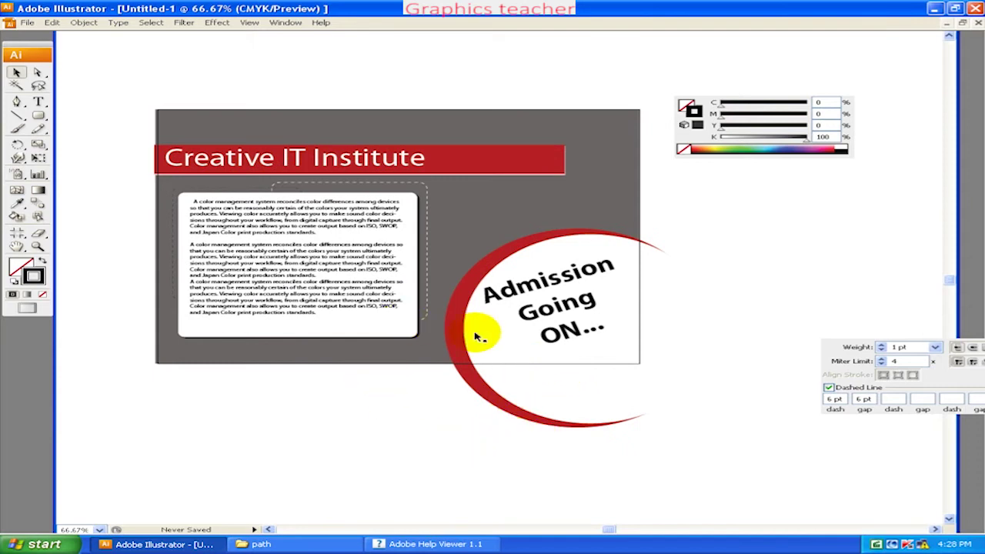
drag(496, 337, 519, 329)
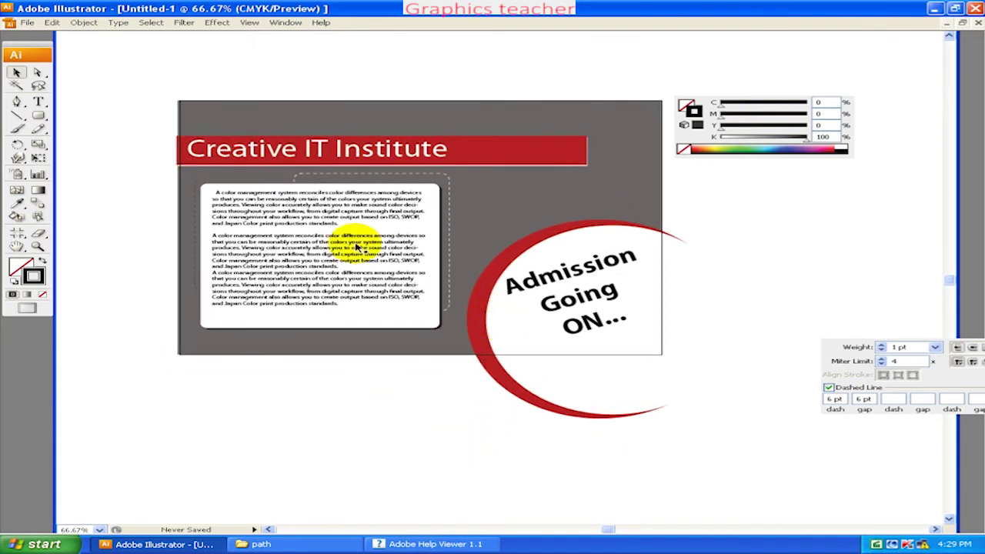
drag(411, 159, 415, 147)
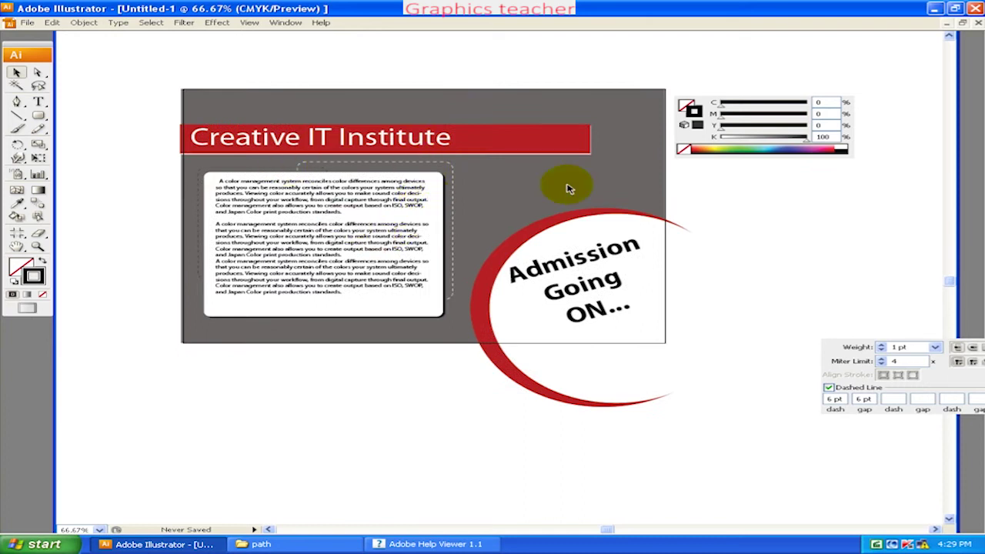
click(585, 281)
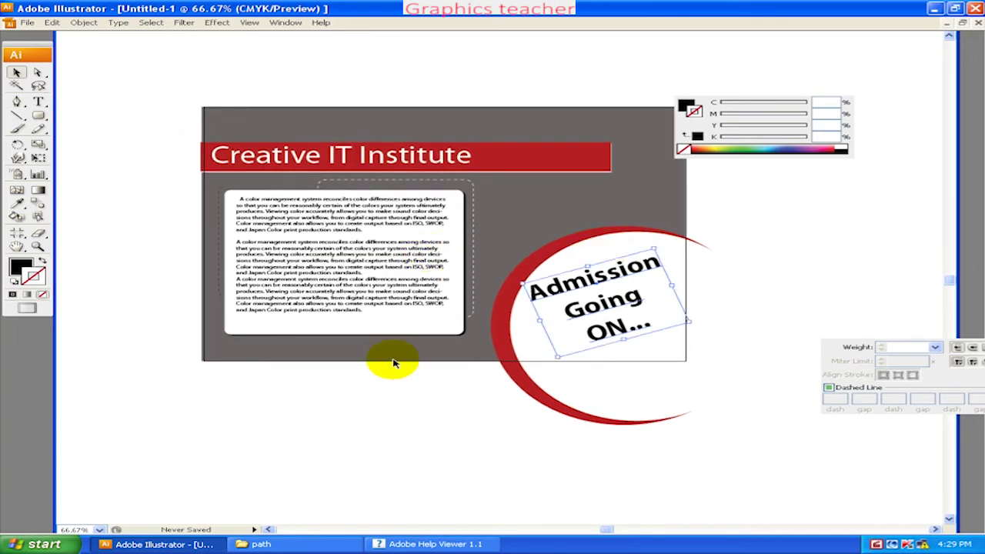
click(333, 417)
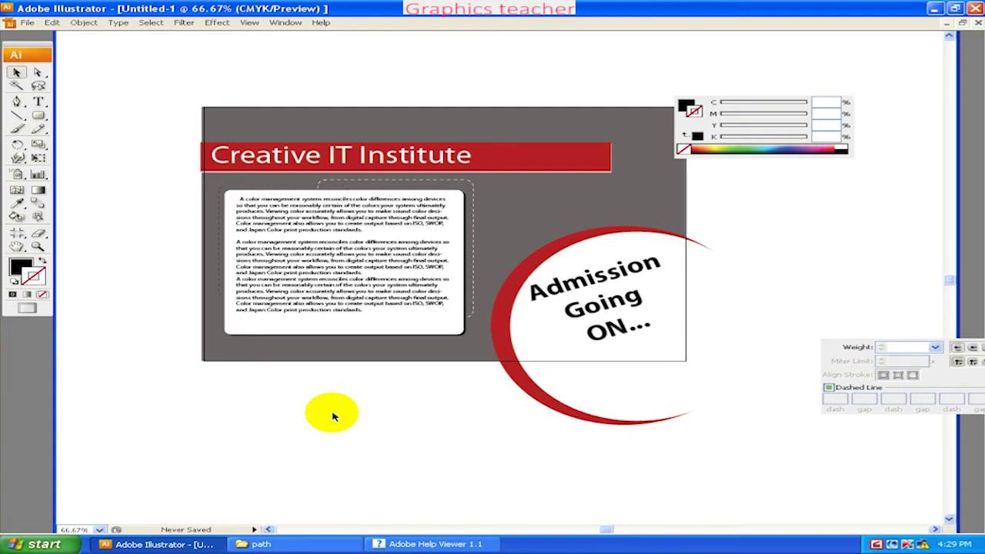
drag(333, 416, 328, 376)
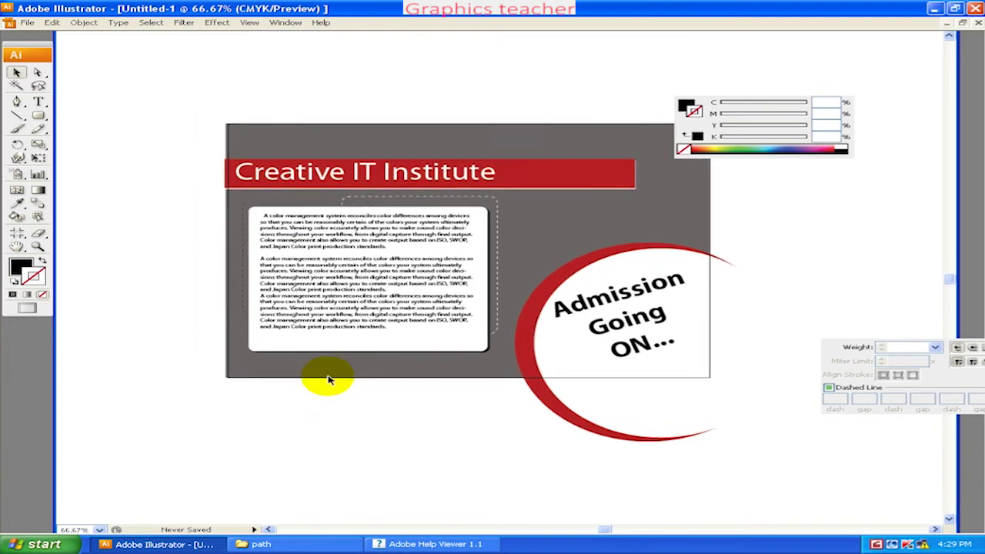
mouse_move(325, 375)
mouse_down()
mouse_move(310, 324)
mouse_move(322, 341)
mouse_up()
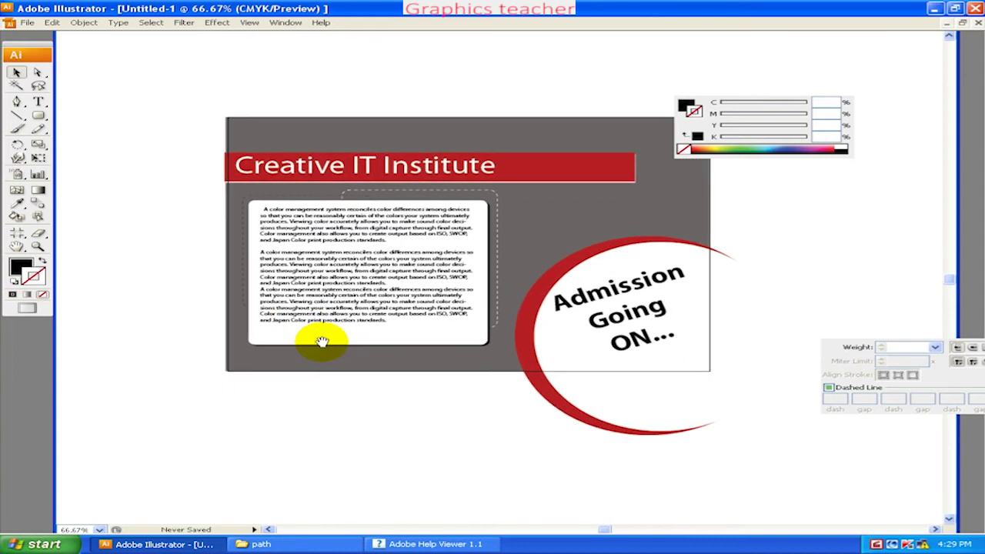
key(ctrl+plus)
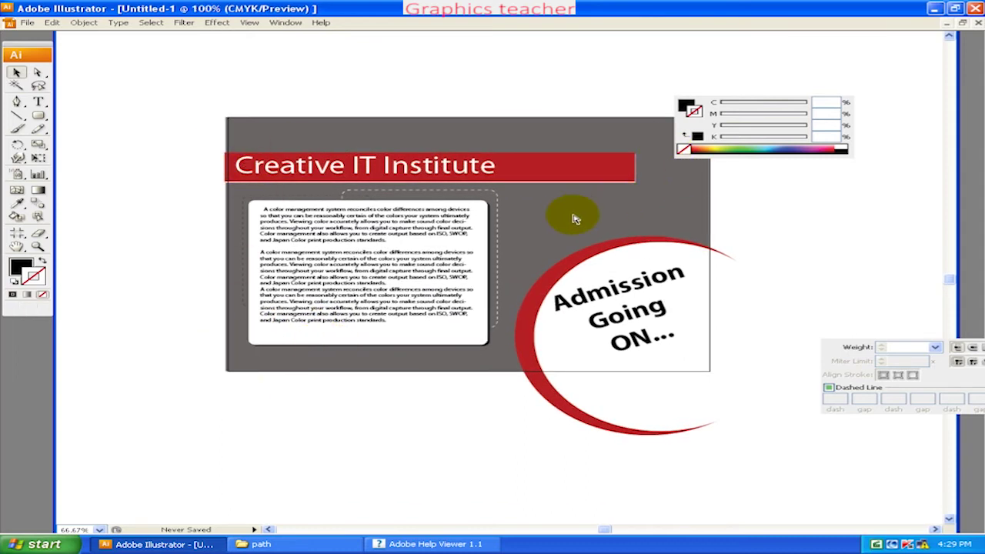
key(ctrl+plus)
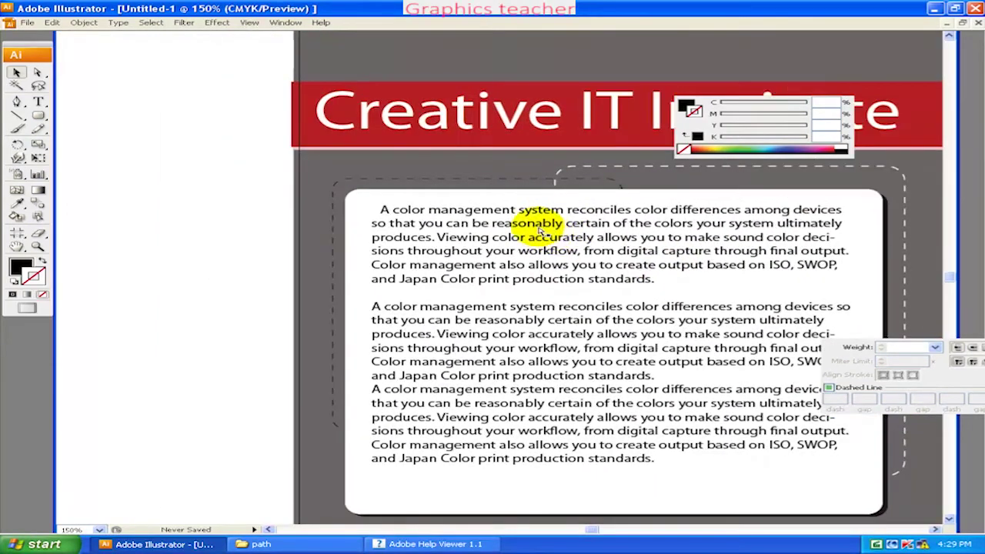
key(ctrl+plus)
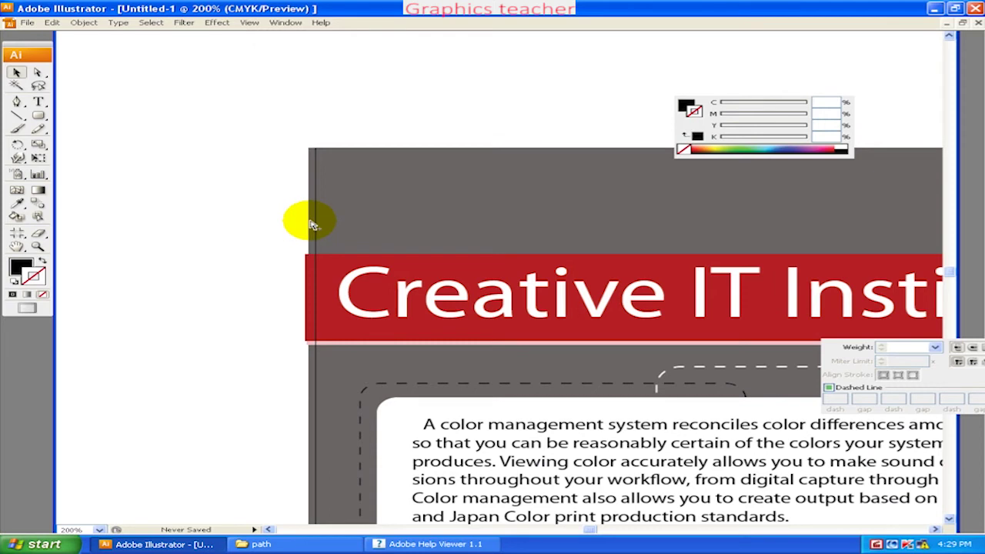
key(ctrl+plus)
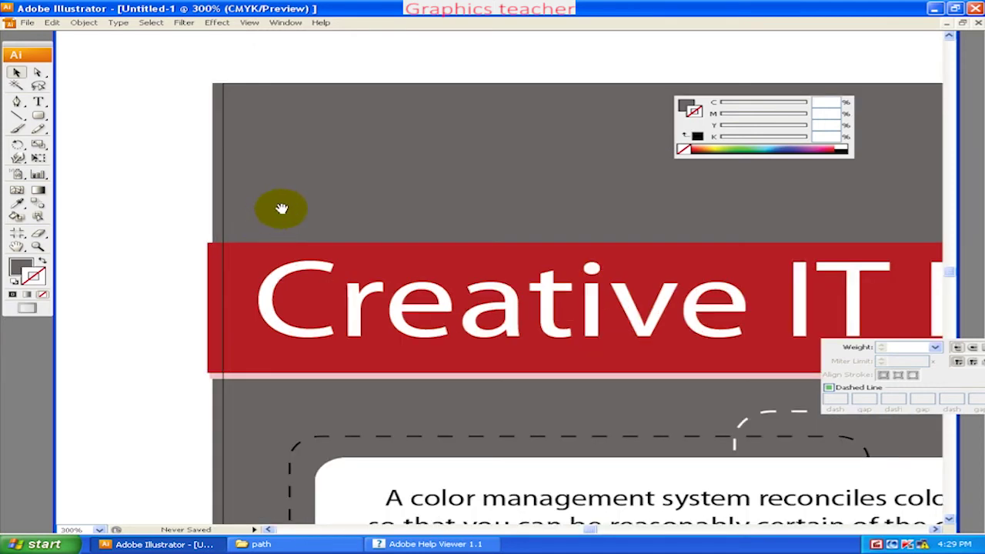
scroll(220, 440, down, 3)
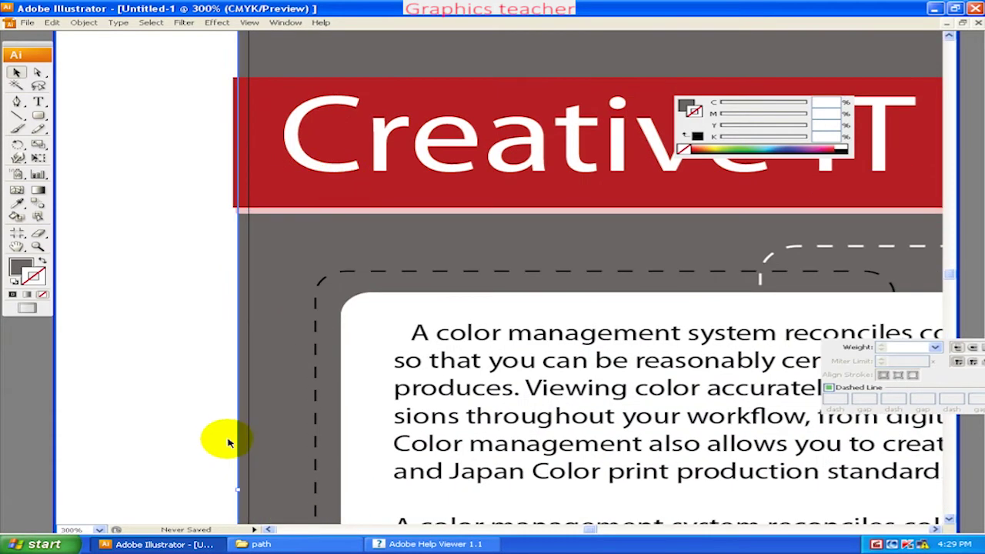
scroll(292, 385, down, 2)
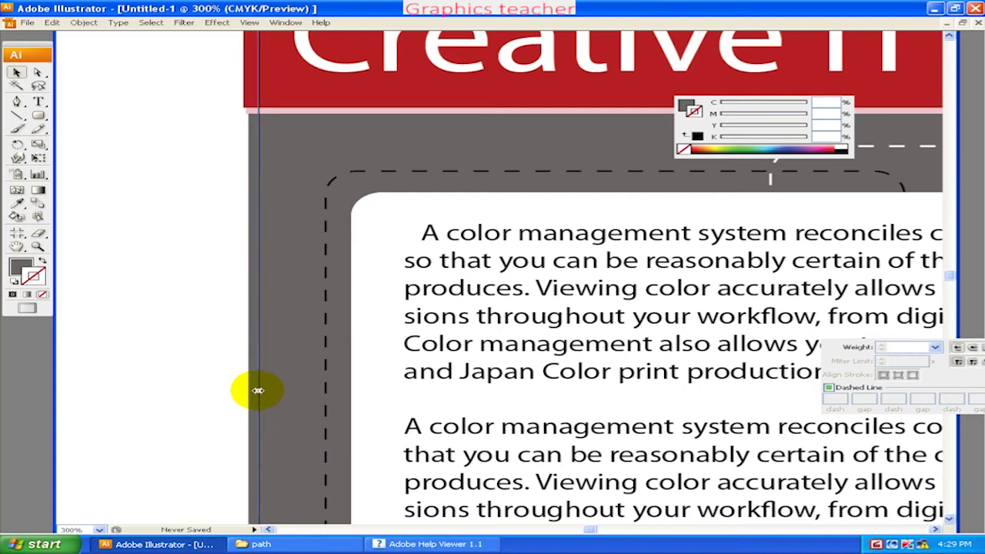
scroll(225, 358, up, 3)
scroll(217, 293, up, 2)
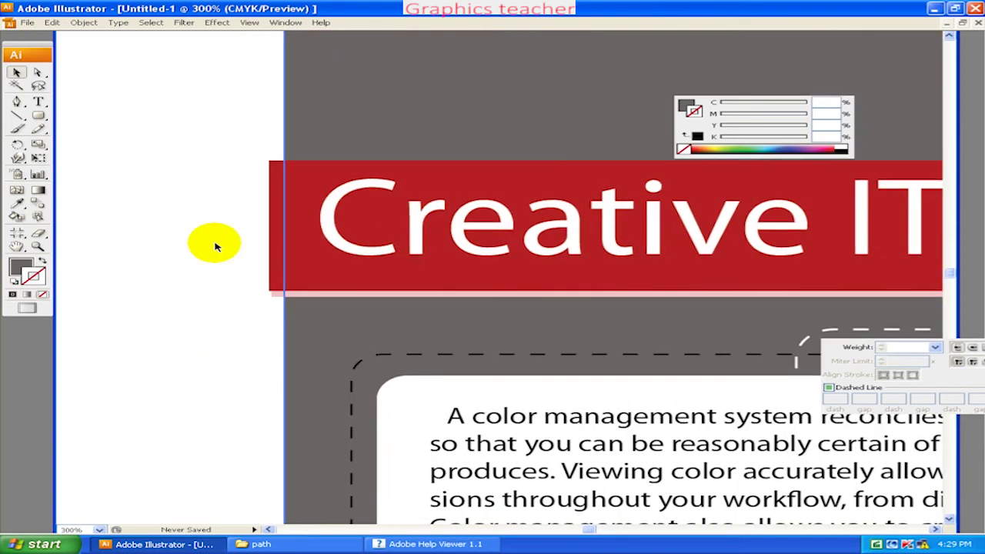
drag(261, 297, 279, 306)
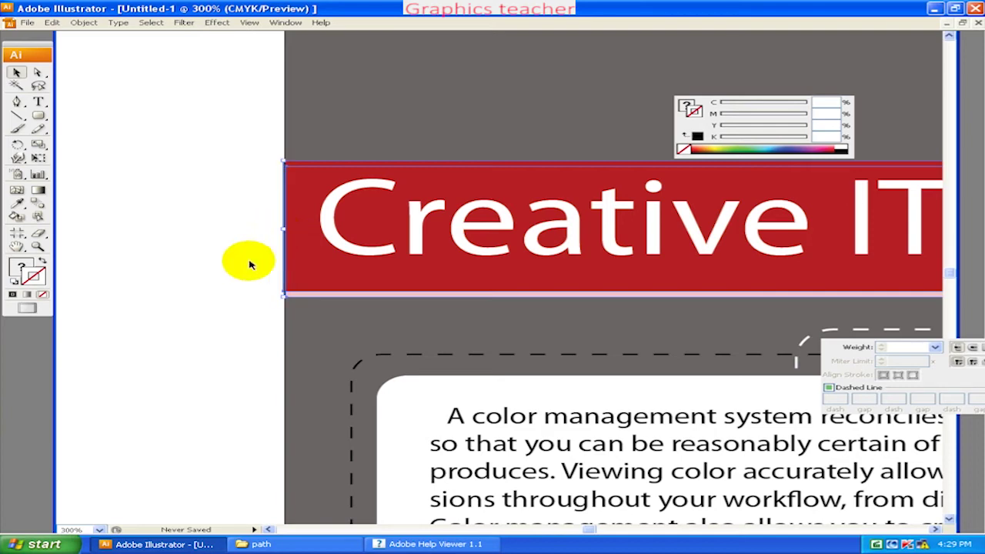
scroll(331, 304, down, 3)
scroll(346, 231, down, 5)
scroll(415, 208, down, 5)
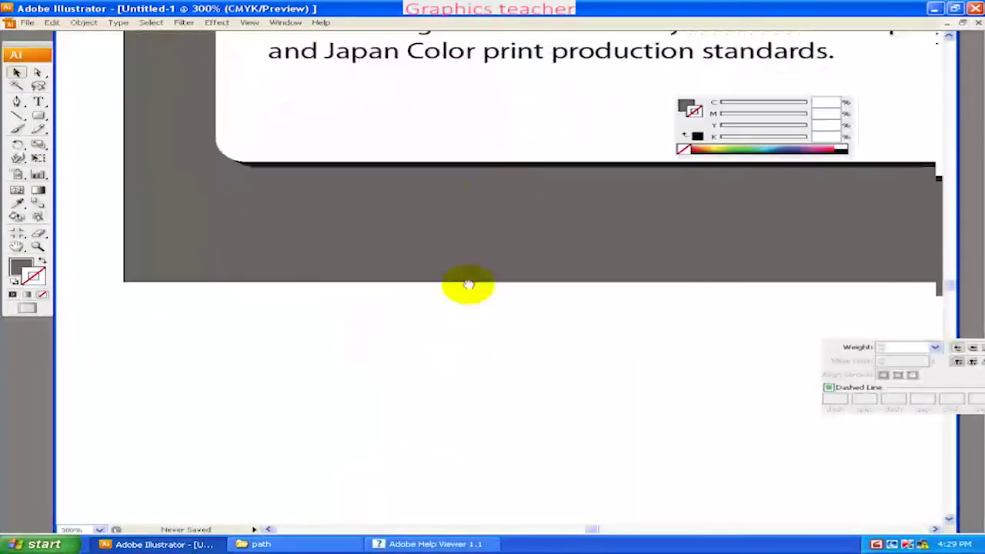
scroll(469, 285, up, 2)
scroll(490, 305, right, 5)
scroll(472, 369, right, 3)
scroll(457, 346, up, 3)
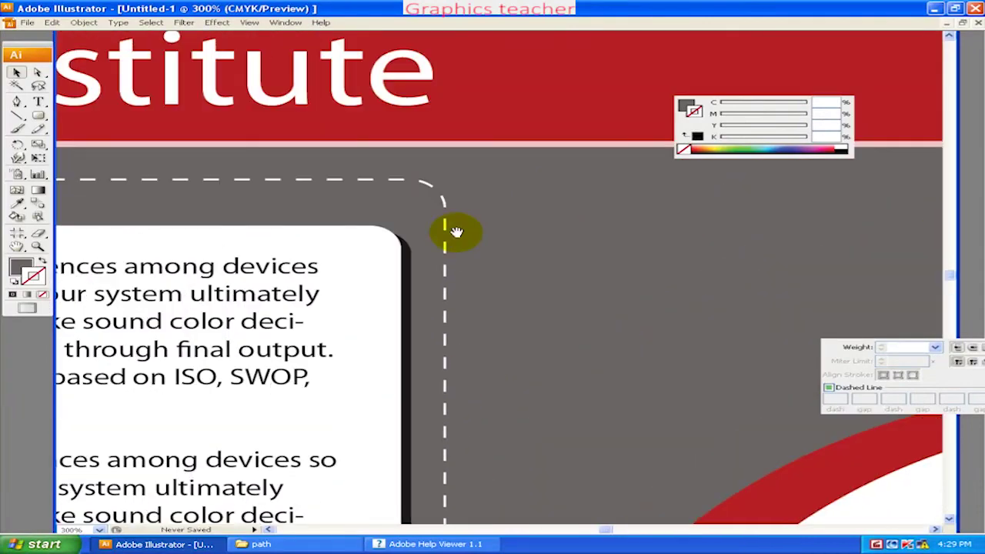
scroll(457, 231, left, 3)
scroll(456, 232, down, 1)
scroll(535, 249, left, 3)
scroll(535, 248, down, 2)
mouse_move(496, 354)
mouse_down()
mouse_move(446, 385)
mouse_move(422, 303)
mouse_up()
key(ctrl+minus)
key(ctrl+minus)
key(ctrl+minus)
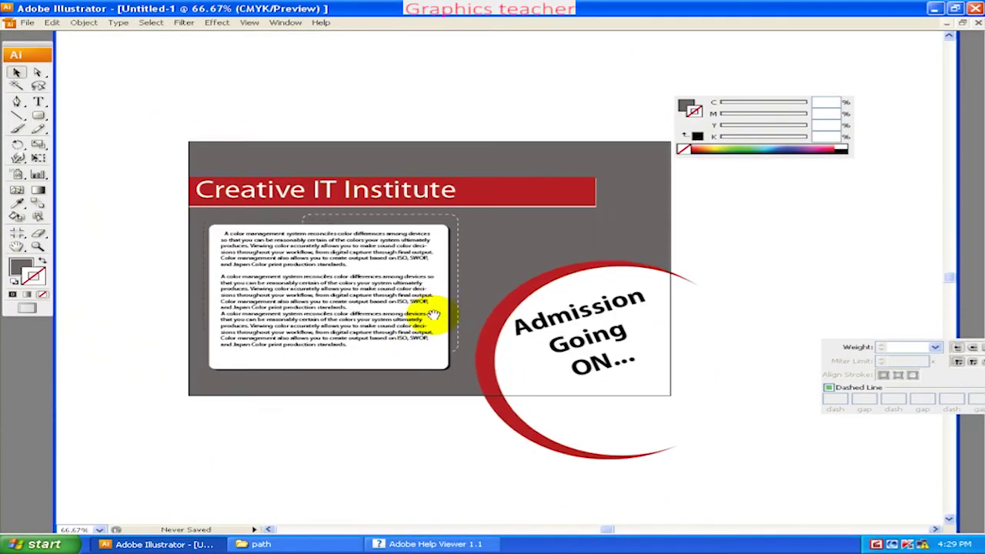
- Set the Creative IT Institute title to Myriad Pro Bold in the Character panel
click(347, 195)
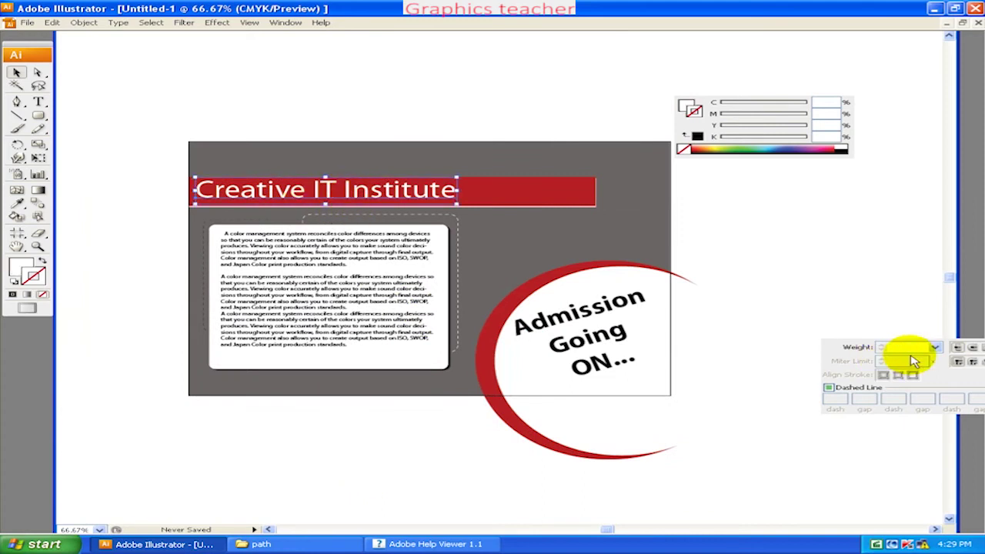
key(ctrl+t)
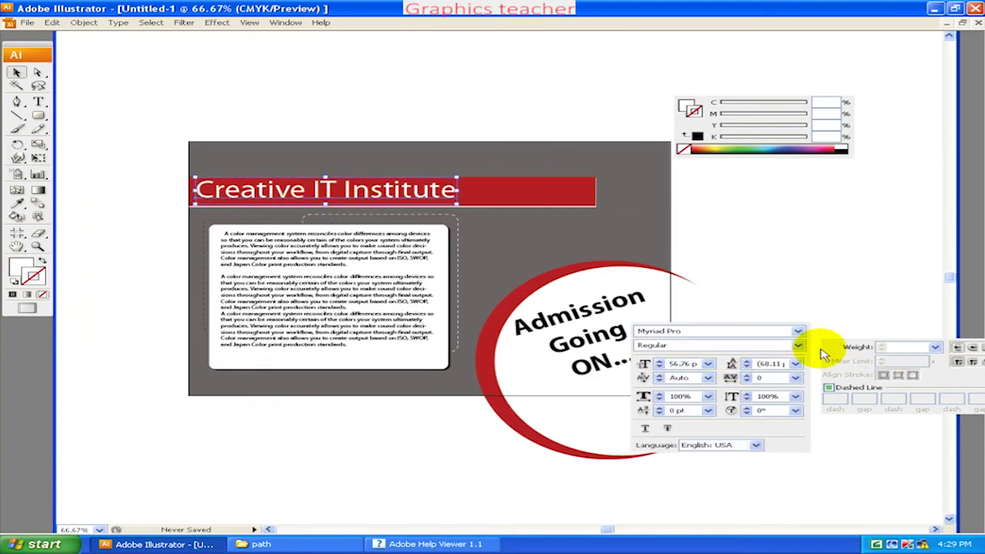
click(799, 345)
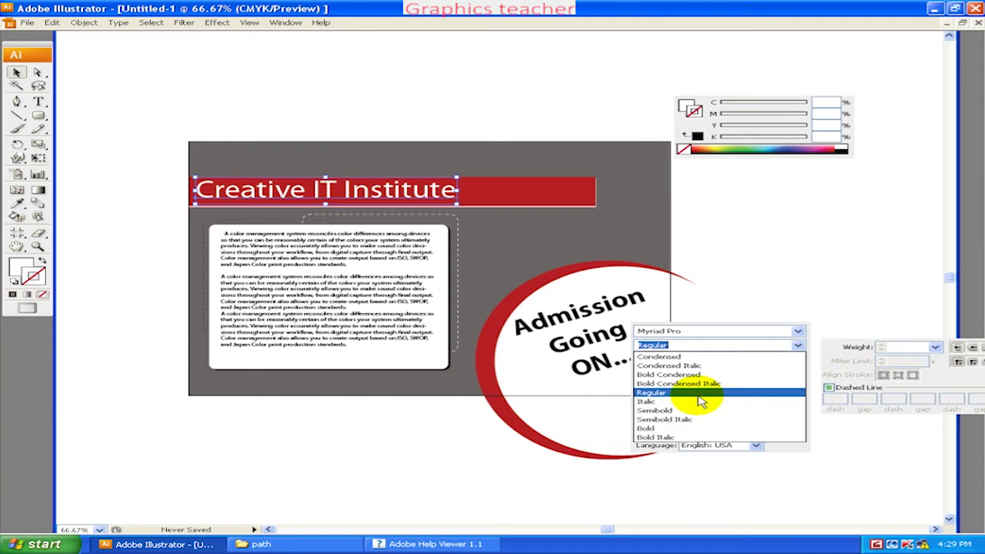
click(682, 428)
- Nudge the title slightly down and to the right within the red banner
mouse_move(536, 417)
mouse_down()
mouse_move(518, 375)
mouse_move(502, 374)
mouse_up()
click(404, 146)
drag(404, 146, 404, 149)
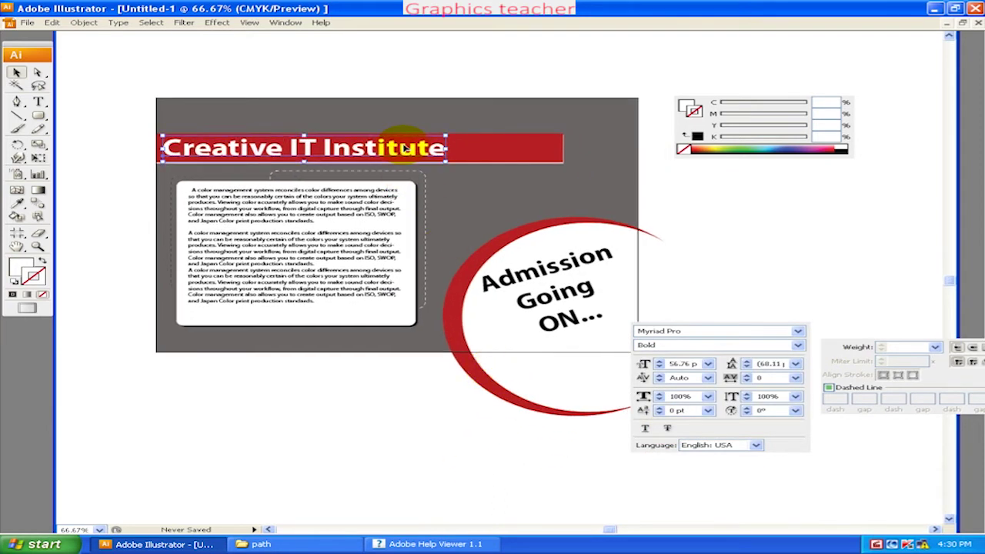
key(shift+Right)
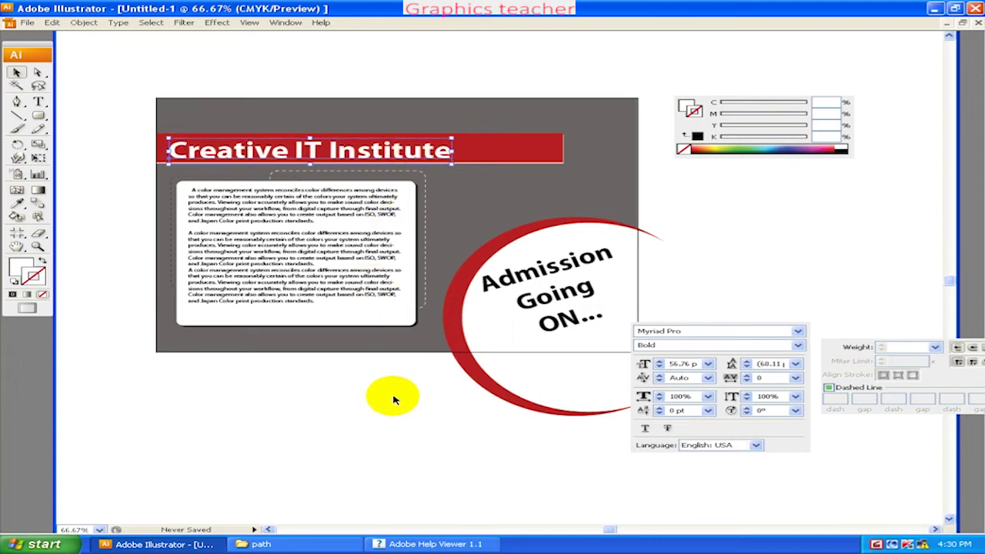
drag(441, 369, 453, 333)
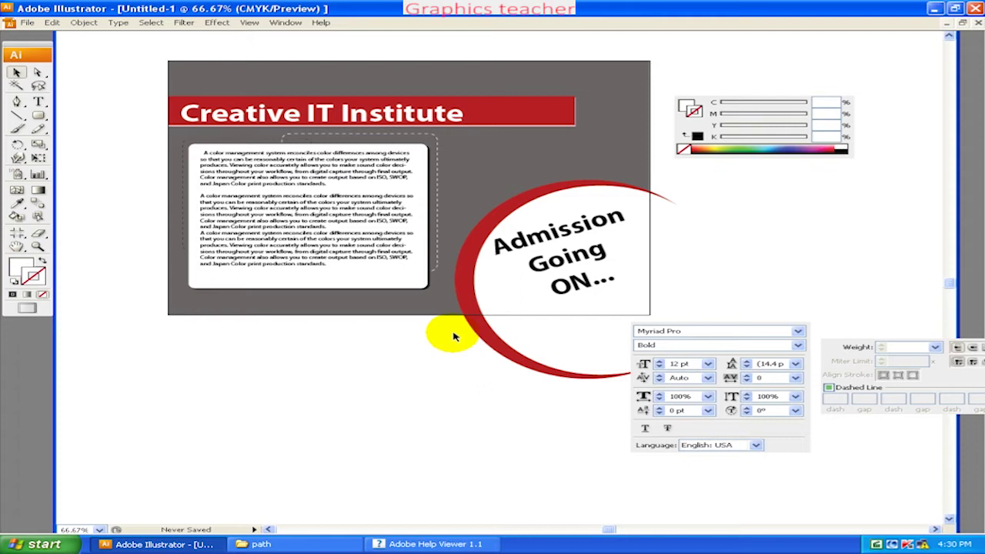
drag(452, 332, 443, 345)
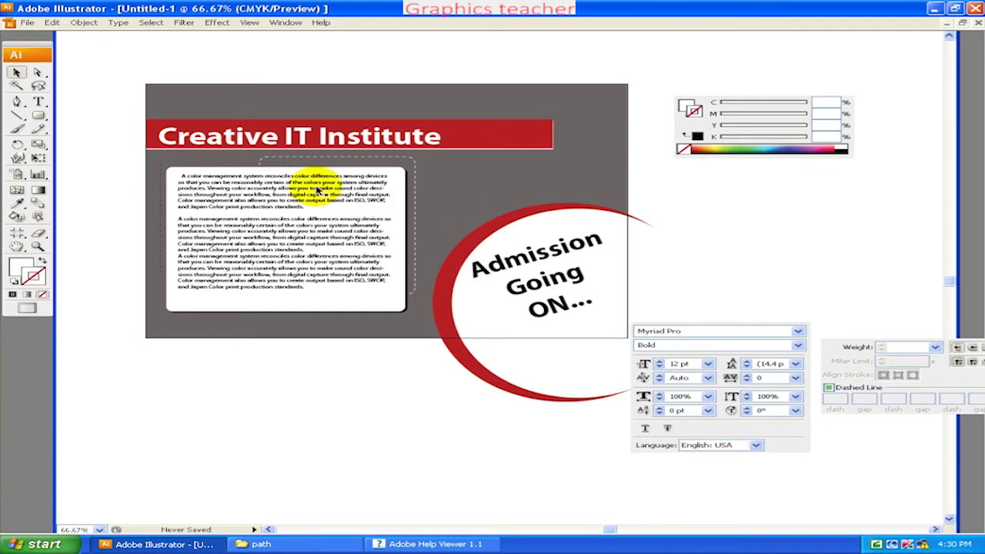
mouse_move(454, 253)
mouse_down()
mouse_move(462, 233)
mouse_move(498, 242)
mouse_up()
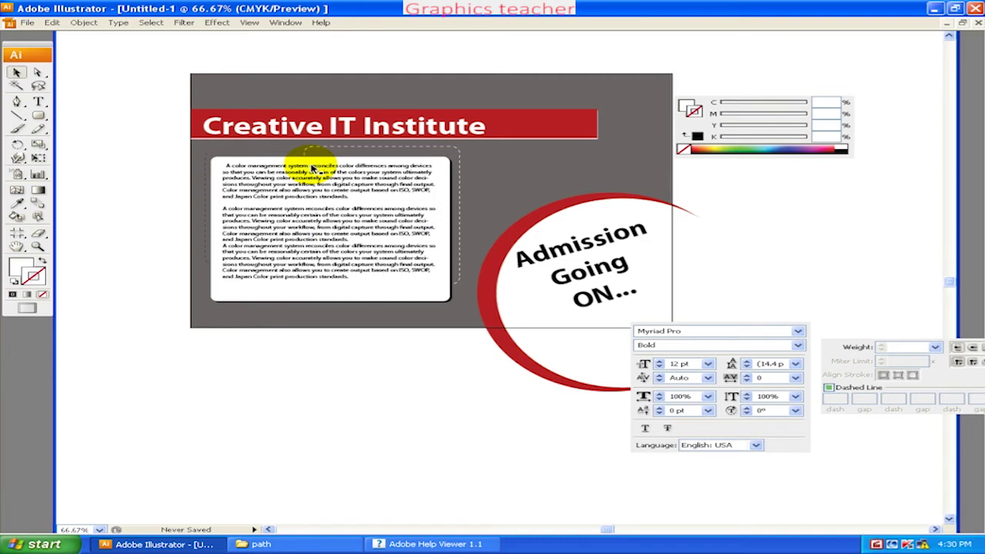
drag(312, 168, 320, 184)
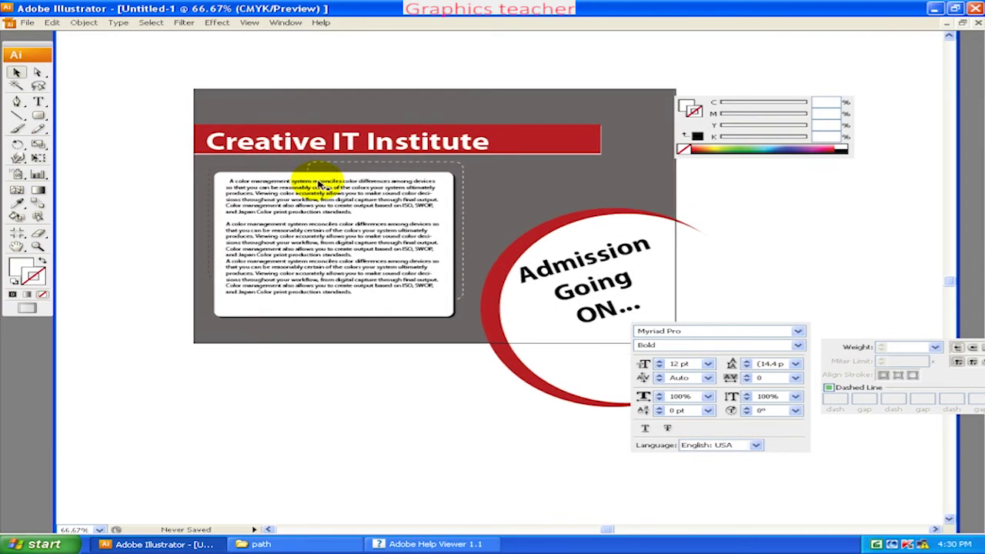
mouse_move(318, 180)
mouse_down()
mouse_move(329, 206)
mouse_move(434, 216)
mouse_up()
- Run Check Spelling on the body text, ignoring both SWOP occurrences, then close it
key(ctrl+plus)
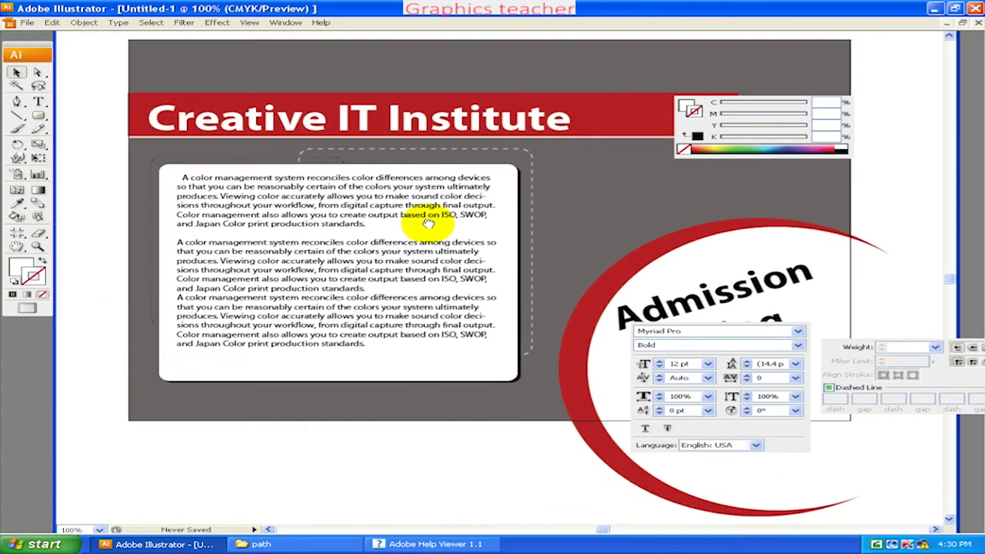
click(52, 22)
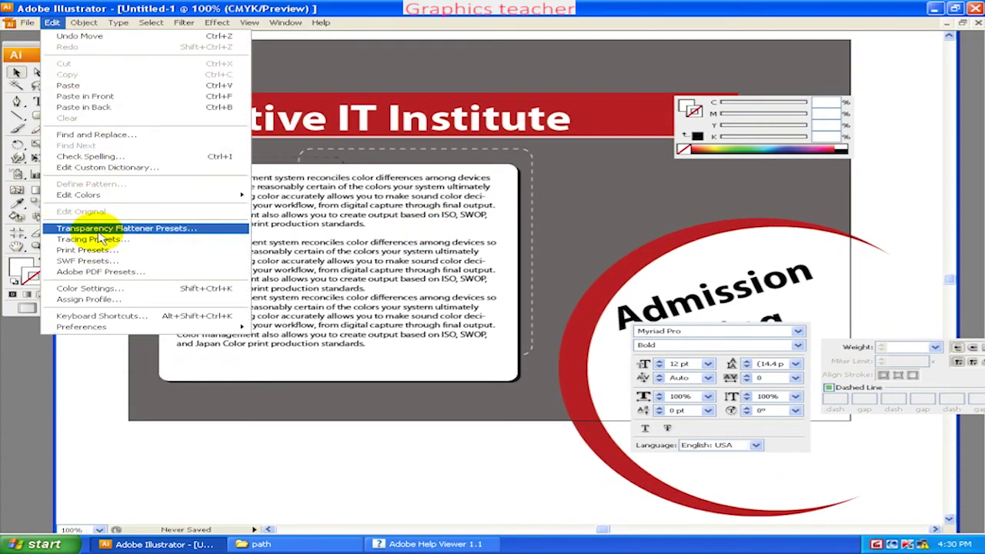
click(90, 157)
click(631, 154)
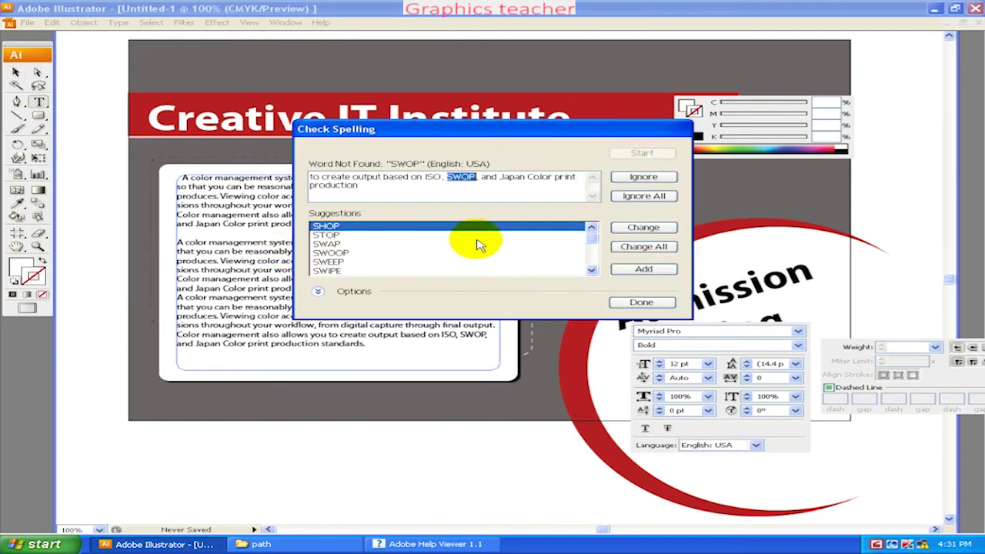
click(643, 178)
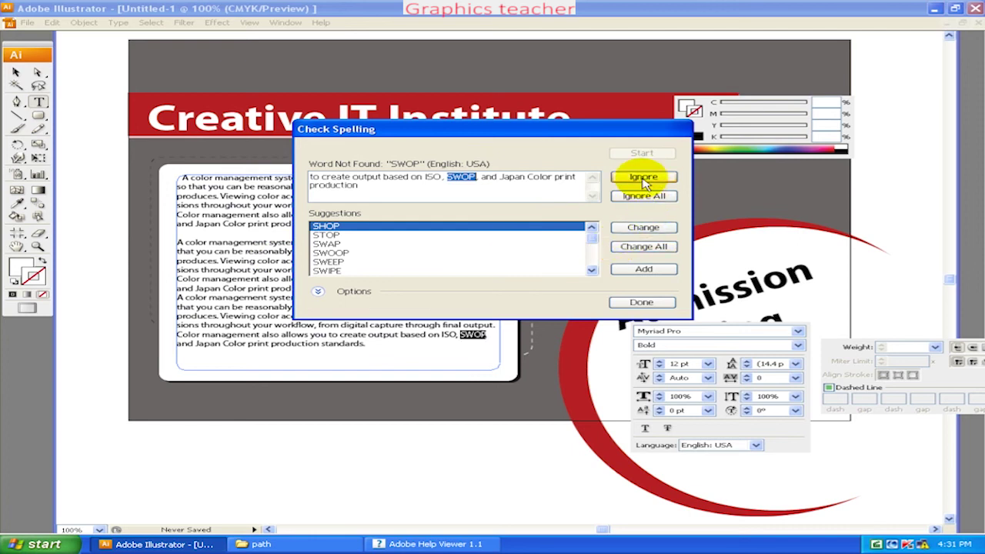
click(644, 178)
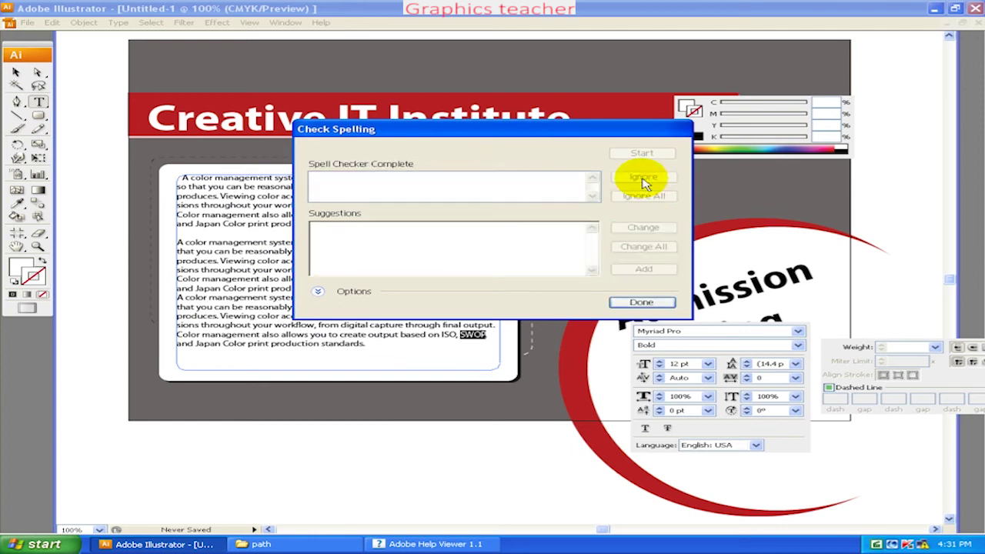
click(639, 304)
click(16, 71)
click(211, 451)
drag(416, 435, 264, 408)
- Zoom out to the whole flyer and inspect the red-edged Admission circle
key(ctrl+minus)
key(ctrl+minus)
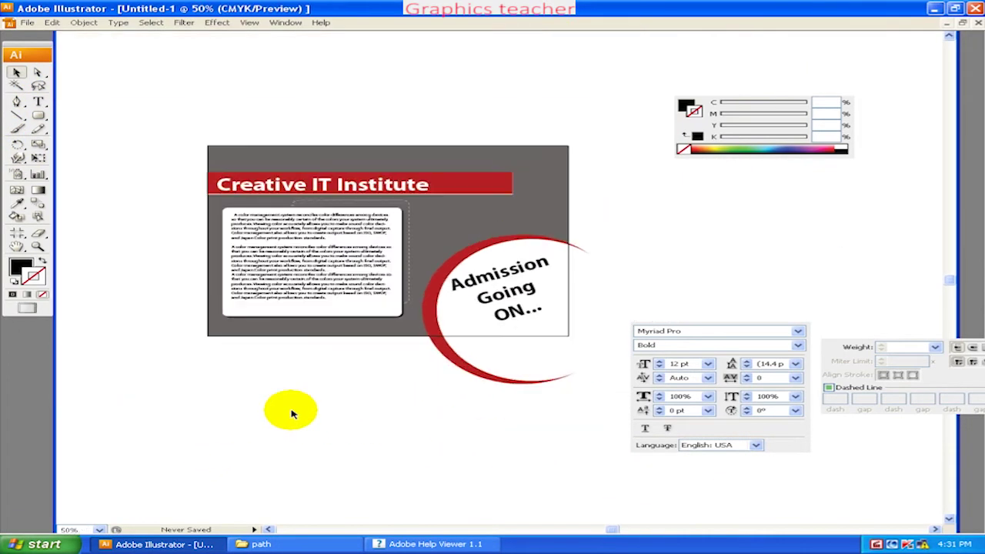
drag(322, 428, 346, 411)
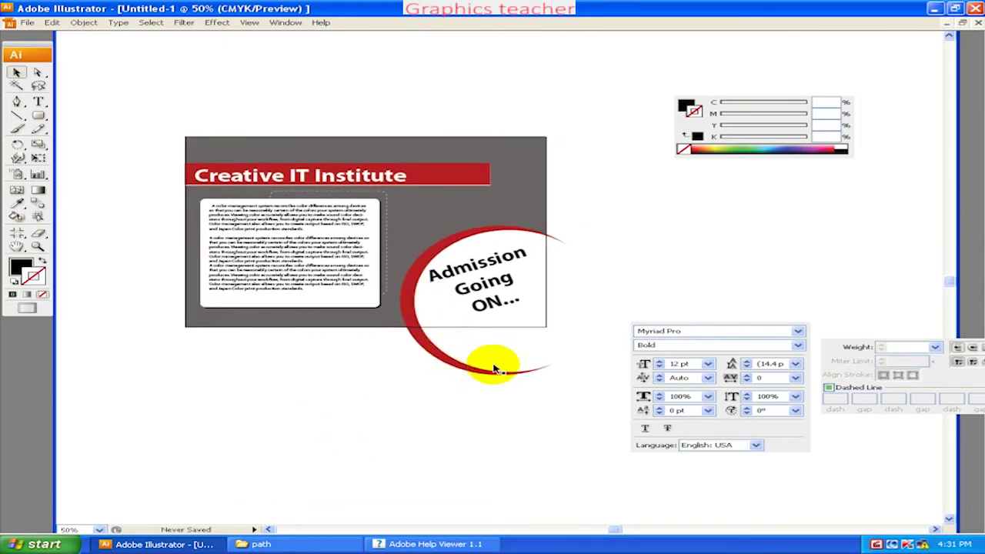
click(508, 360)
click(501, 424)
drag(470, 381, 469, 389)
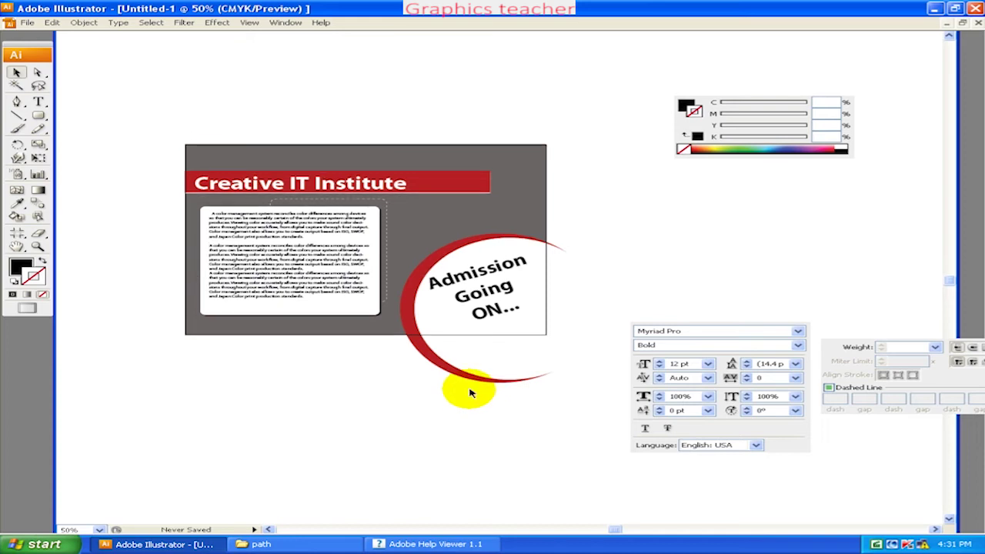
drag(470, 389, 460, 376)
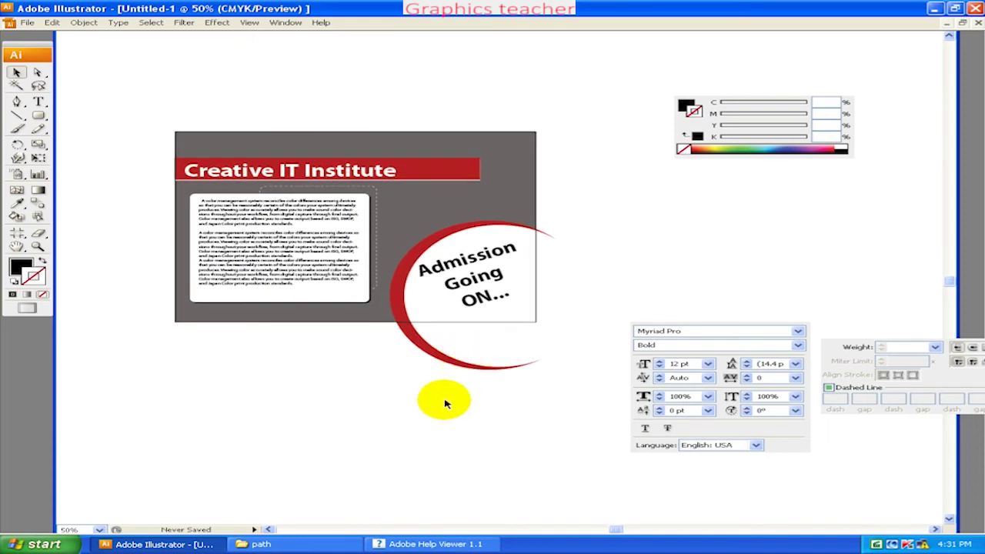
drag(452, 341, 454, 341)
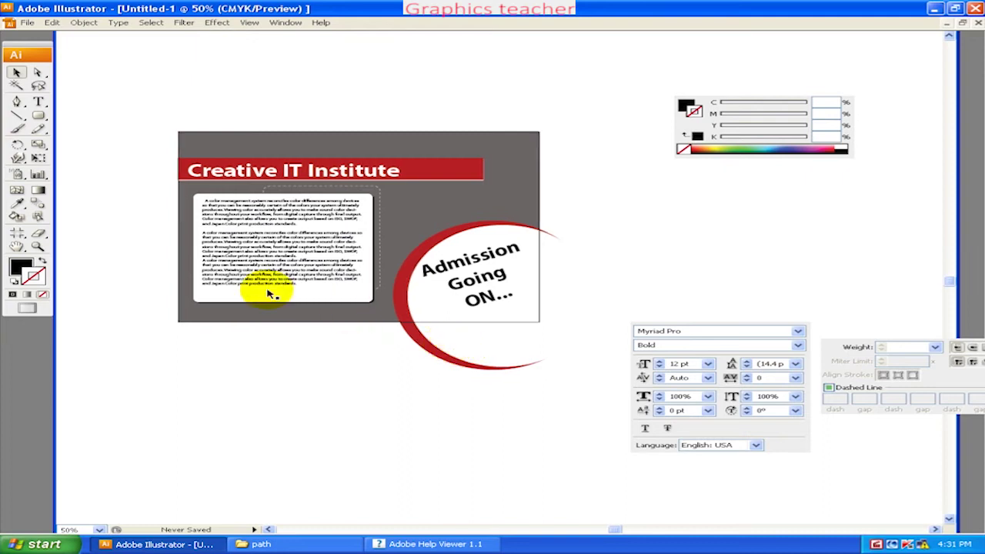
- Zoom in on the red crescent's tip at the artboard edge, then zoom back out
key(ctrl+plus)
drag(257, 330, 301, 320)
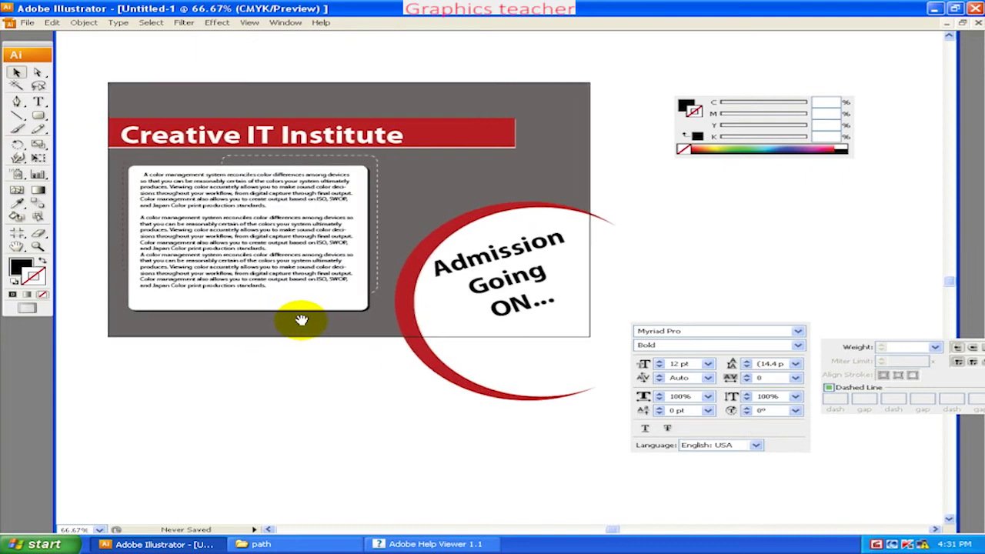
key(ctrl+plus)
key(ctrl+plus)
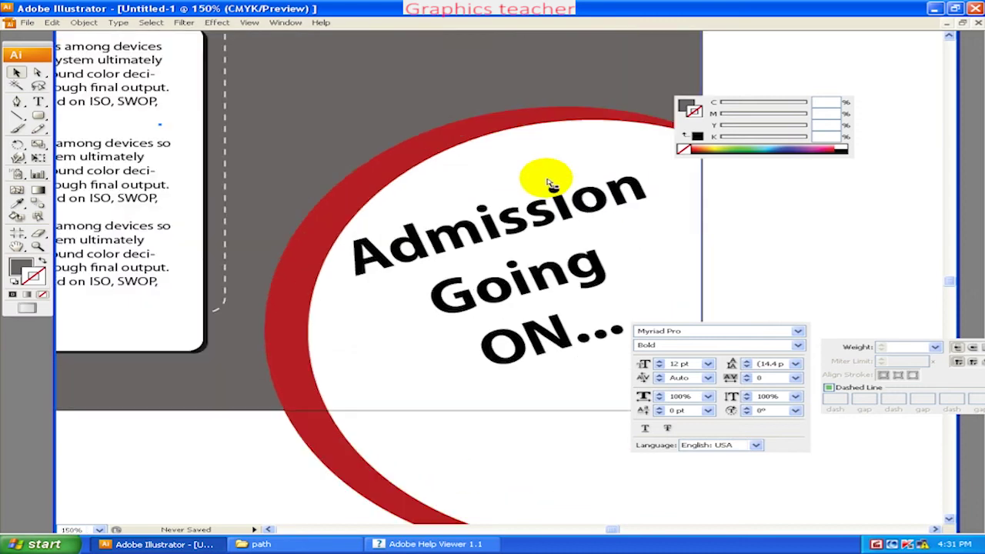
drag(565, 149, 412, 327)
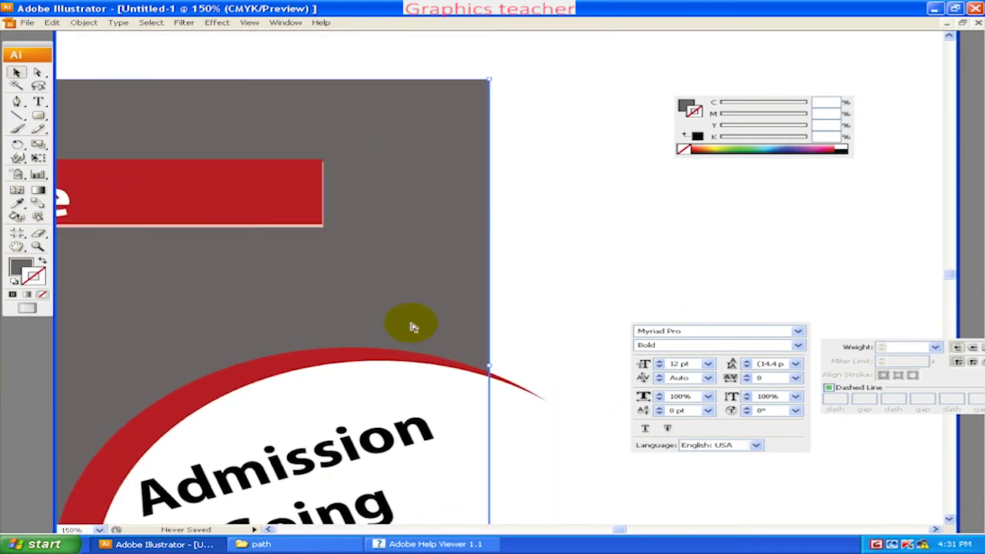
key(ctrl+plus)
key(ctrl+plus)
key(ctrl+plus)
drag(535, 433, 494, 291)
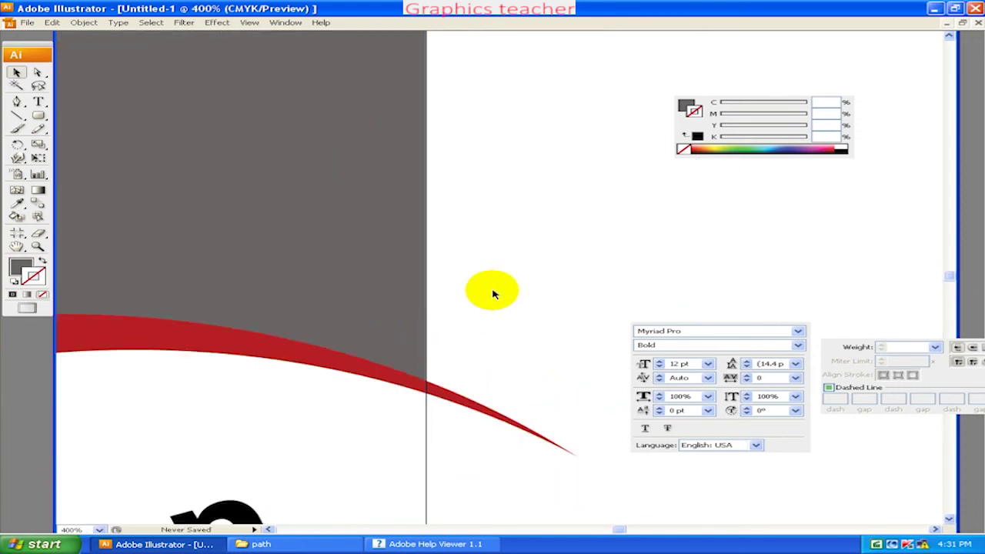
key(ctrl+minus)
key(ctrl+minus)
key(ctrl+minus)
key(ctrl+minus)
key(ctrl+minus)
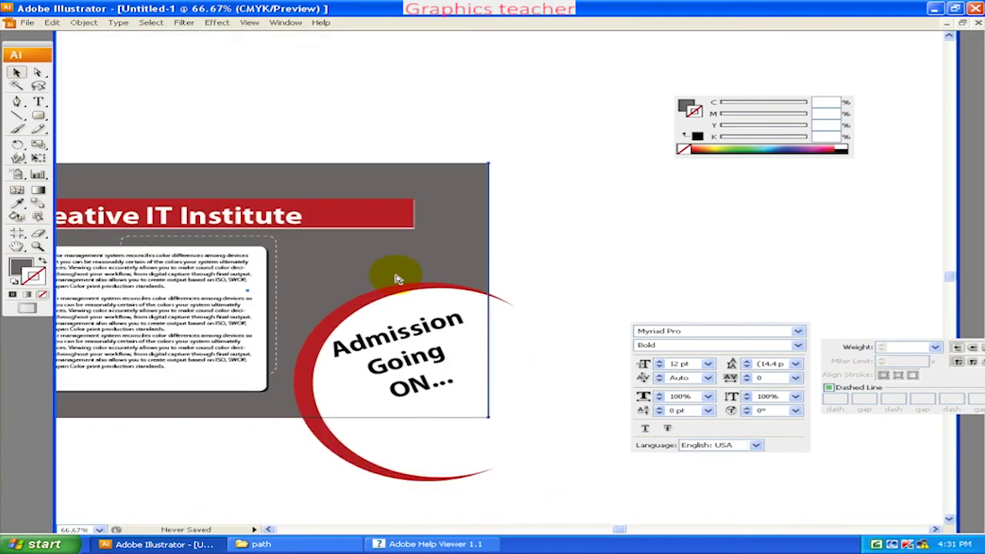
key(ctrl+minus)
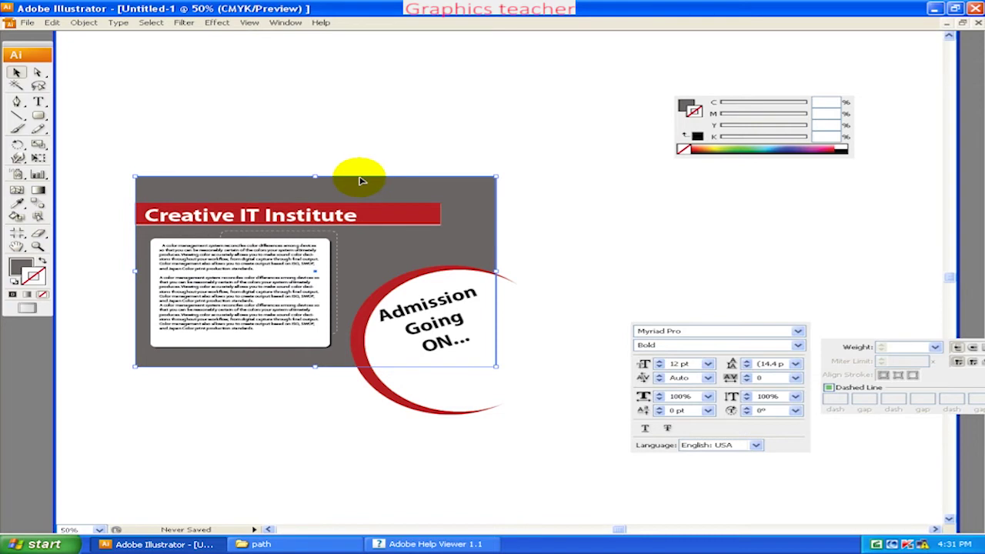
- Bring the grey rectangle copy in front of all other artwork
key(ctrl+shift+b)
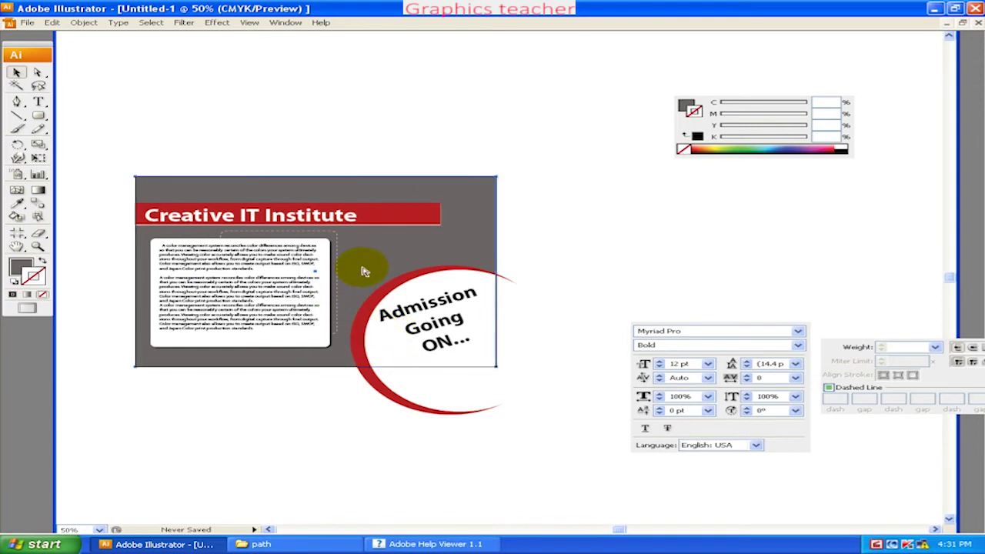
right_click(362, 271)
mouse_move(395, 390)
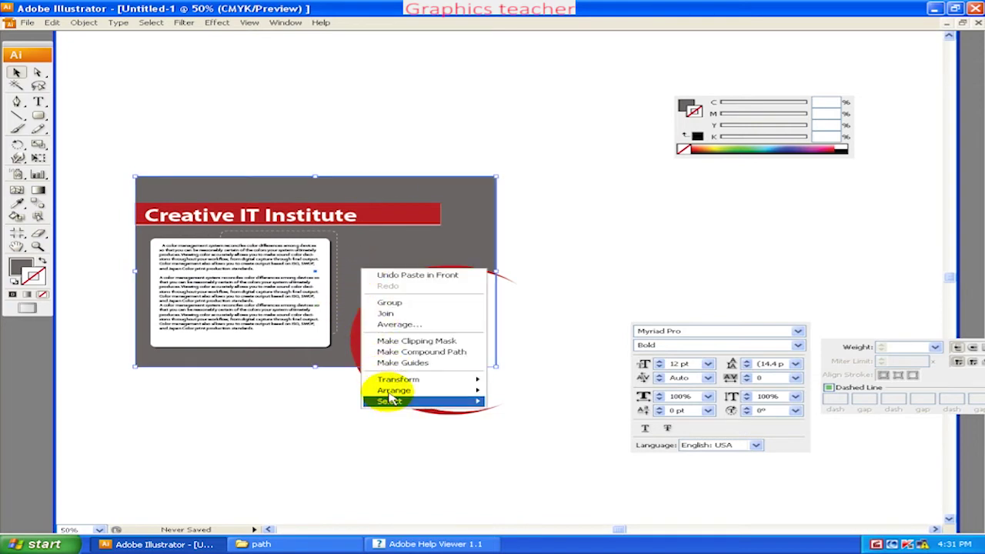
click(504, 390)
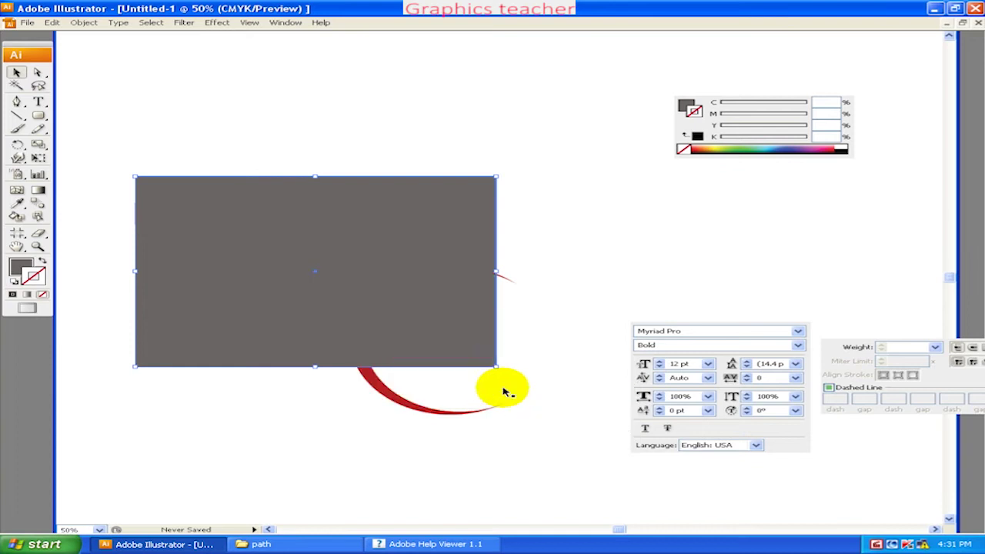
scroll(462, 273, down, 1)
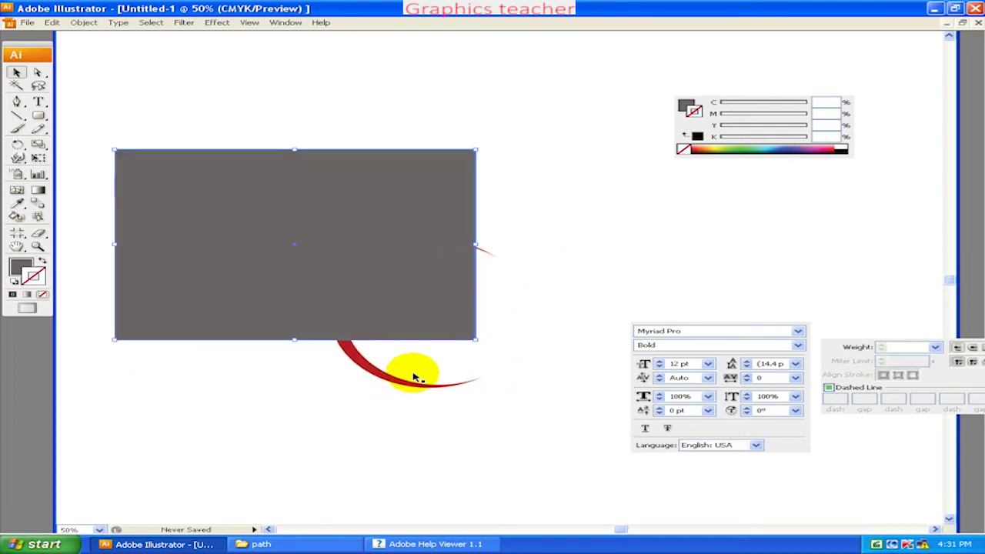
key(ctrl+1)
scroll(462, 339, left, 3)
scroll(431, 410, down, 1)
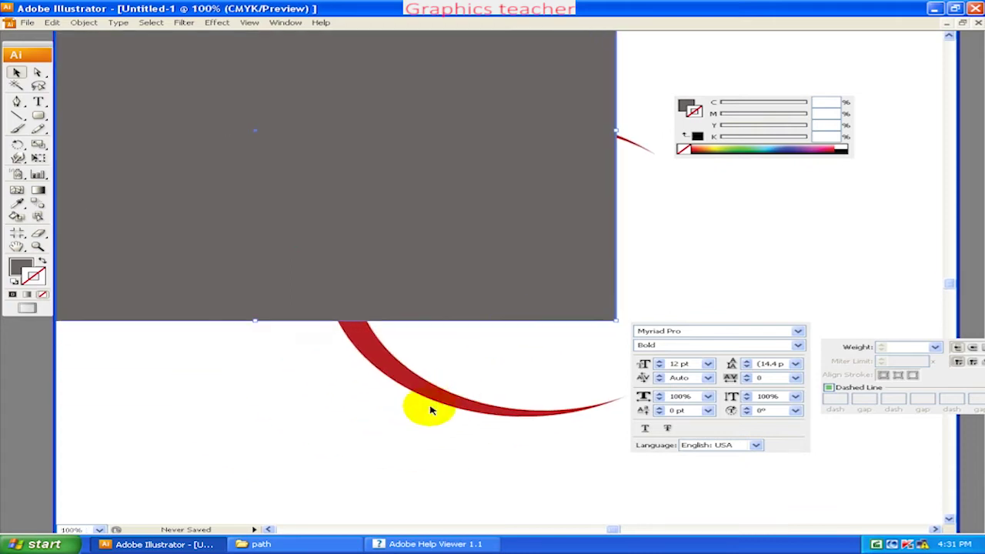
- Select the rectangle, circle and crescent together and apply Pathfinder Crop
drag(362, 424, 451, 357)
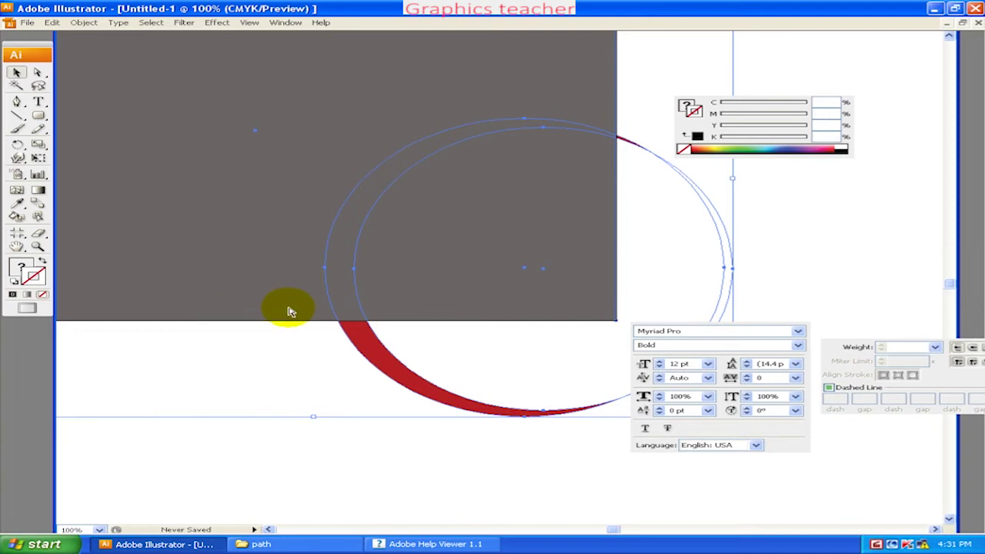
key(ctrl+minus)
key(ctrl+minus)
scroll(300, 317, right, 1)
key(ctrl+a)
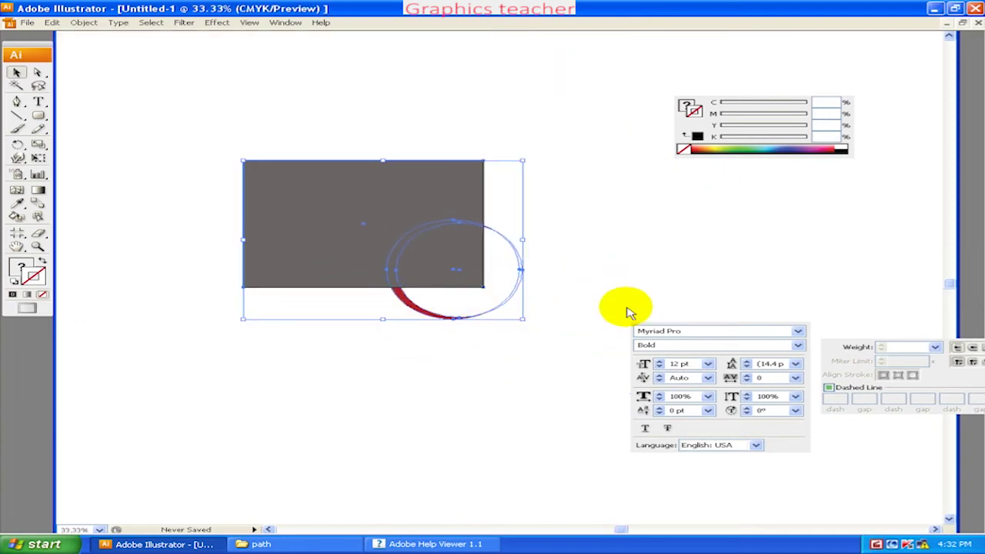
click(285, 23)
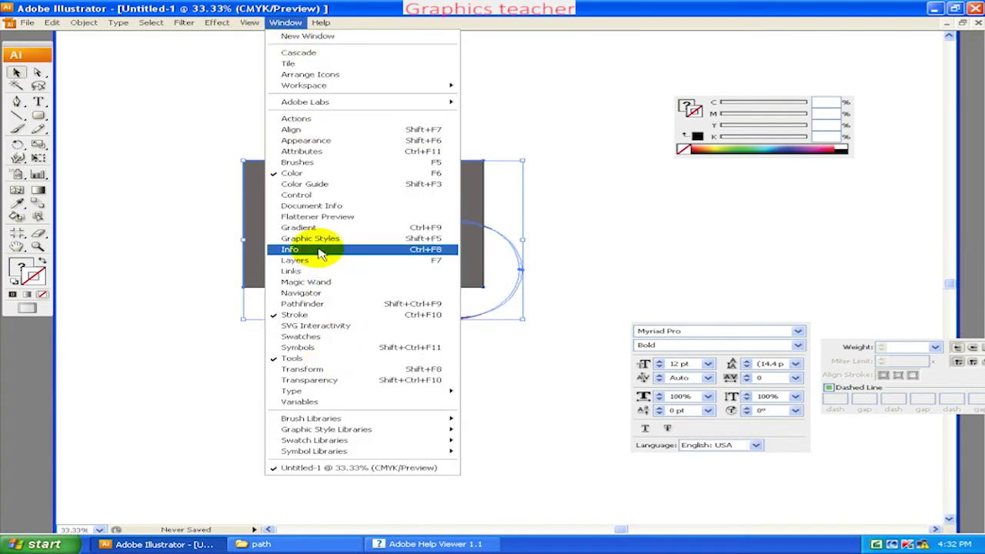
click(339, 303)
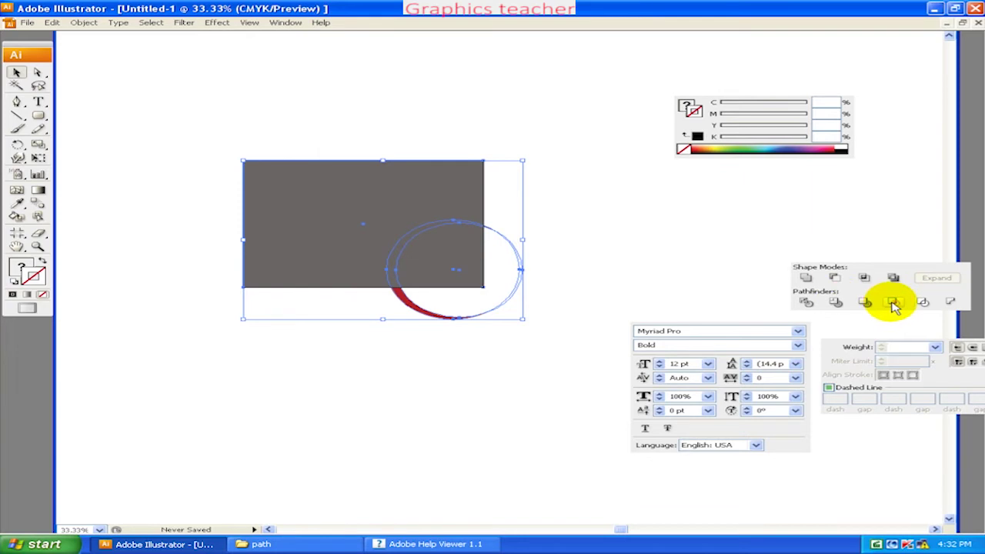
click(893, 302)
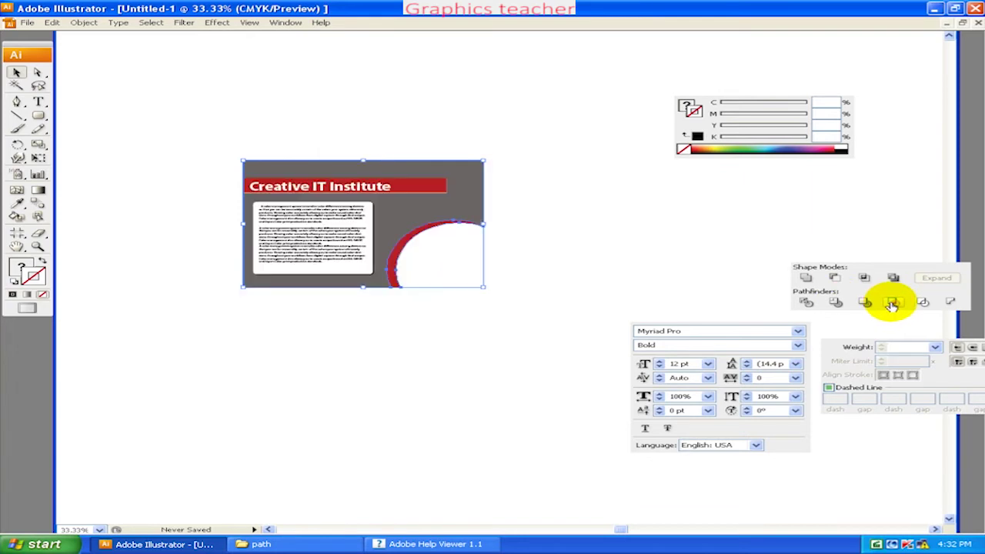
- Send the cropped circle pieces to the back, behind the Admission text
click(479, 330)
key(ctrl+plus)
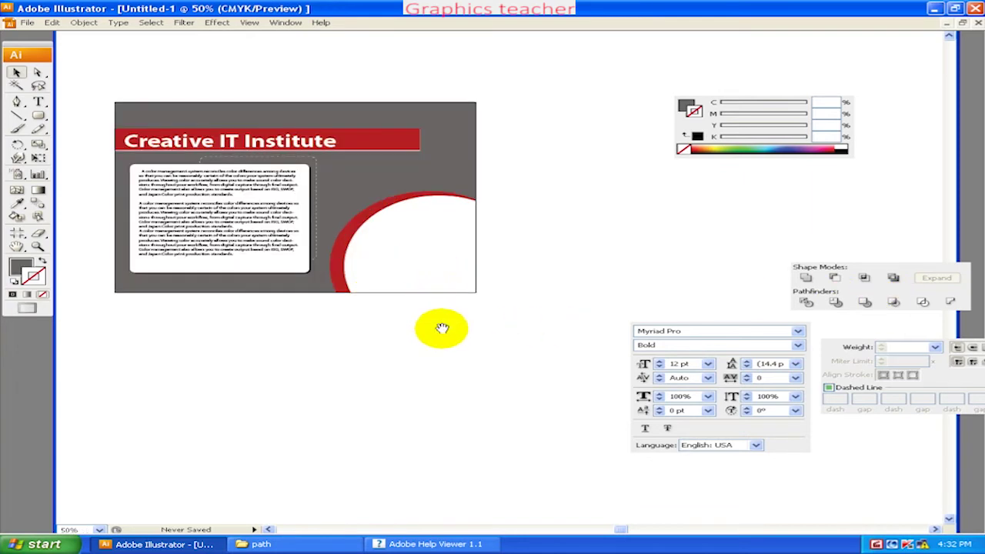
drag(490, 331, 347, 259)
drag(406, 337, 337, 283)
right_click(338, 283)
mouse_move(371, 355)
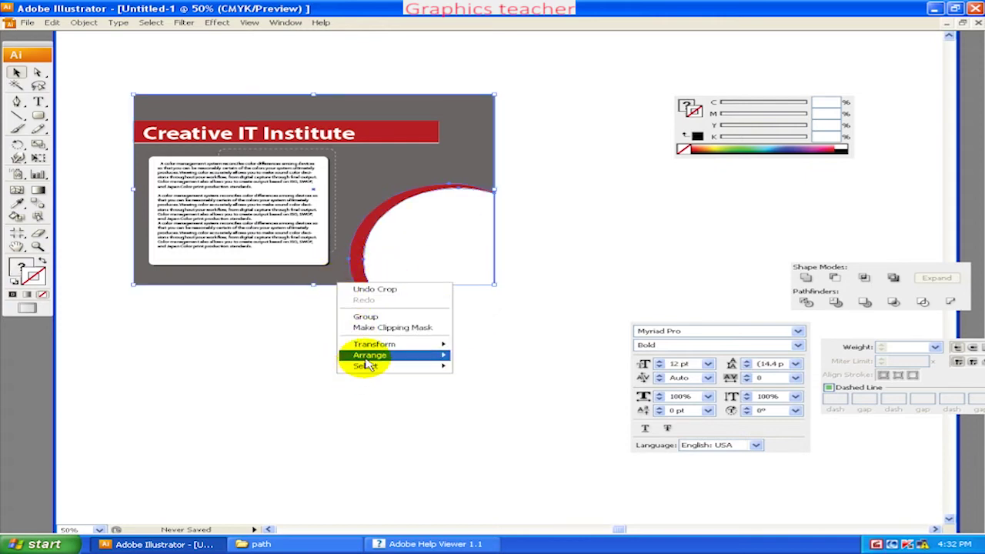
click(462, 388)
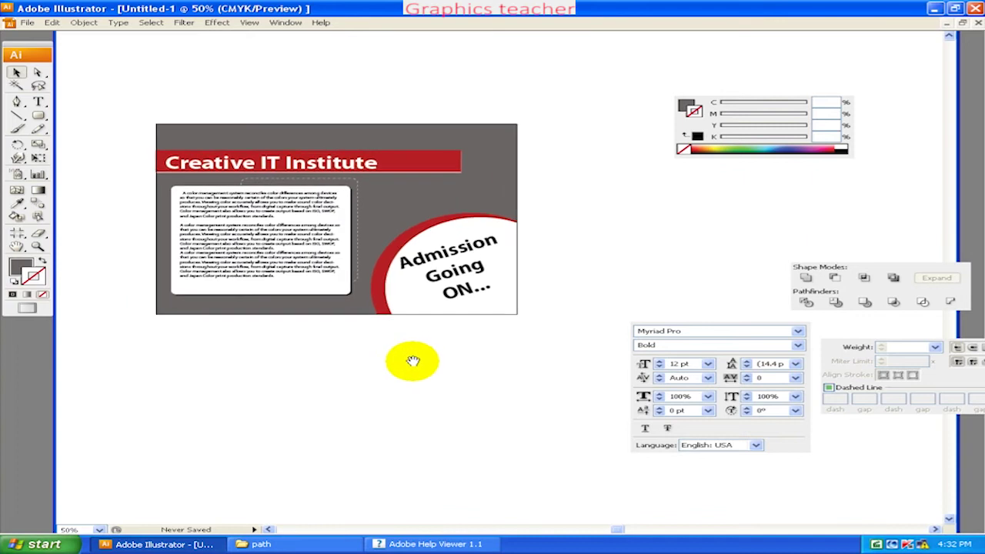
- Save the flyer as 'cit pro.ai' in a new 'test work' folder
drag(462, 301, 502, 291)
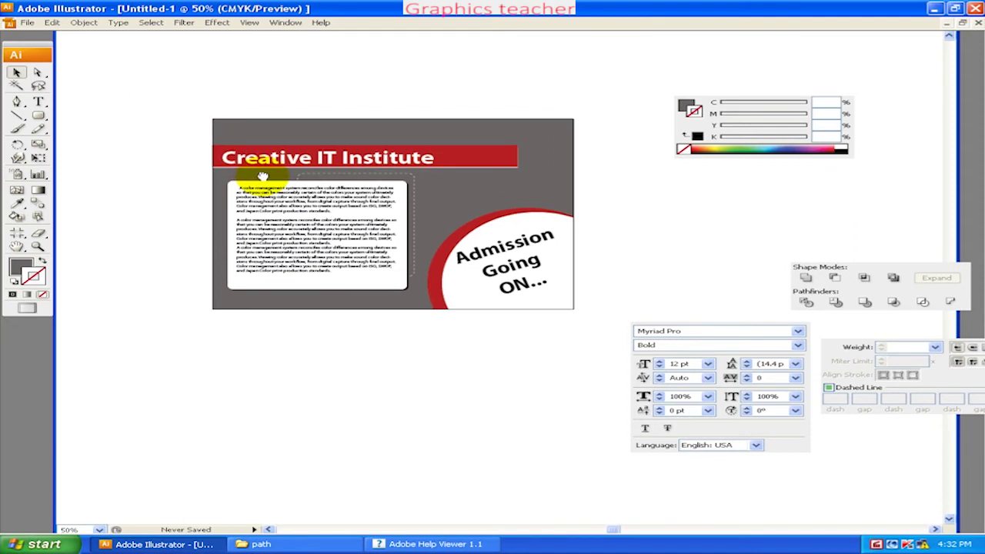
scroll(289, 187, down, 1)
scroll(289, 187, down, 1)
scroll(280, 216, down, 1)
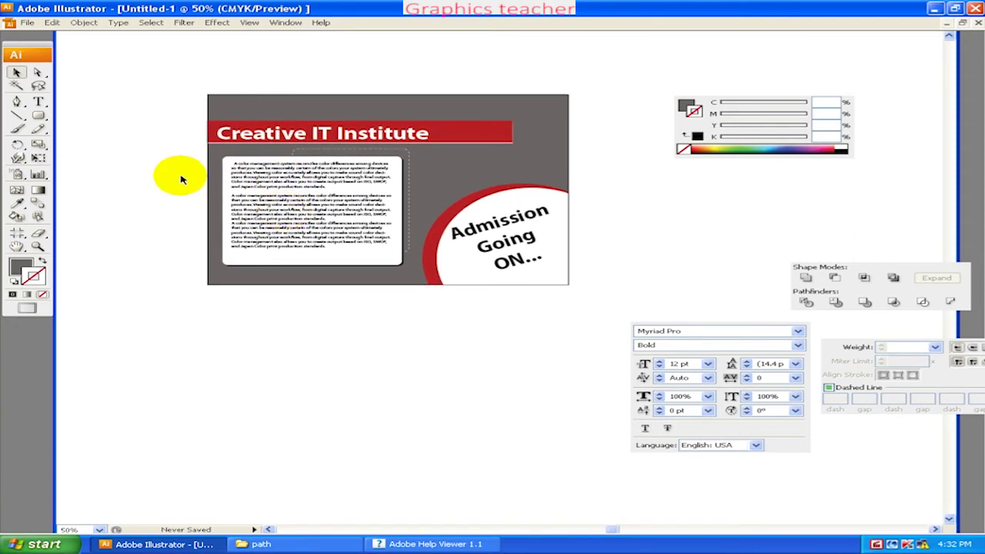
click(27, 23)
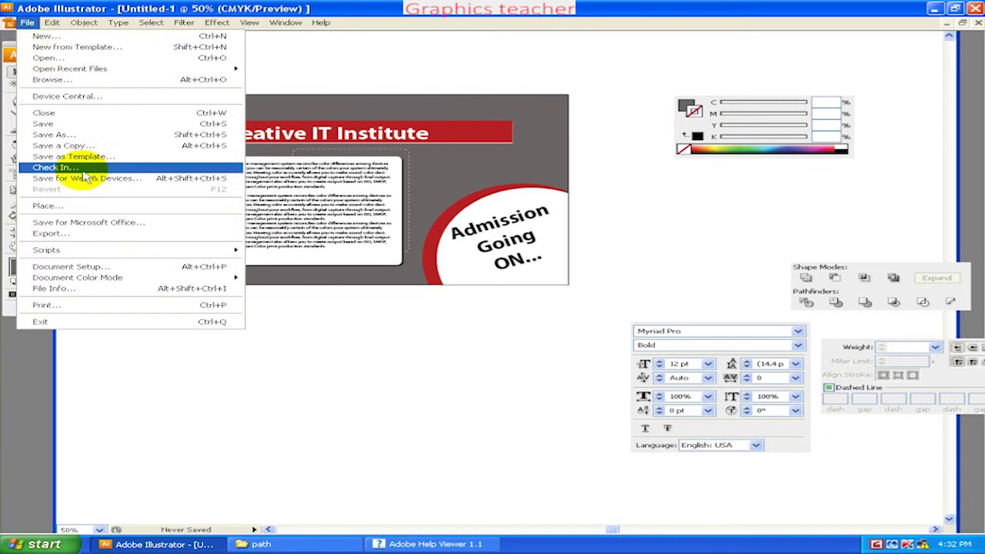
click(64, 124)
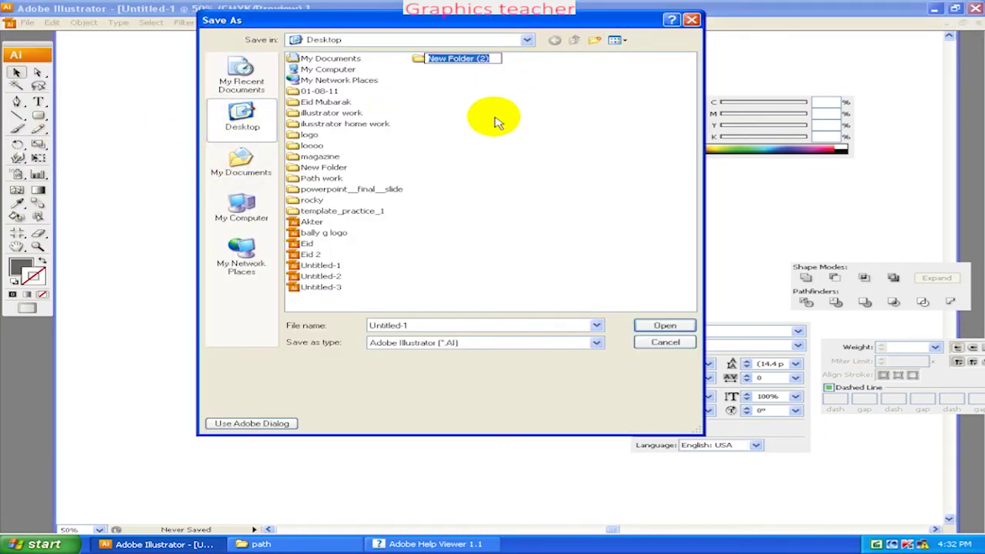
text(test w)
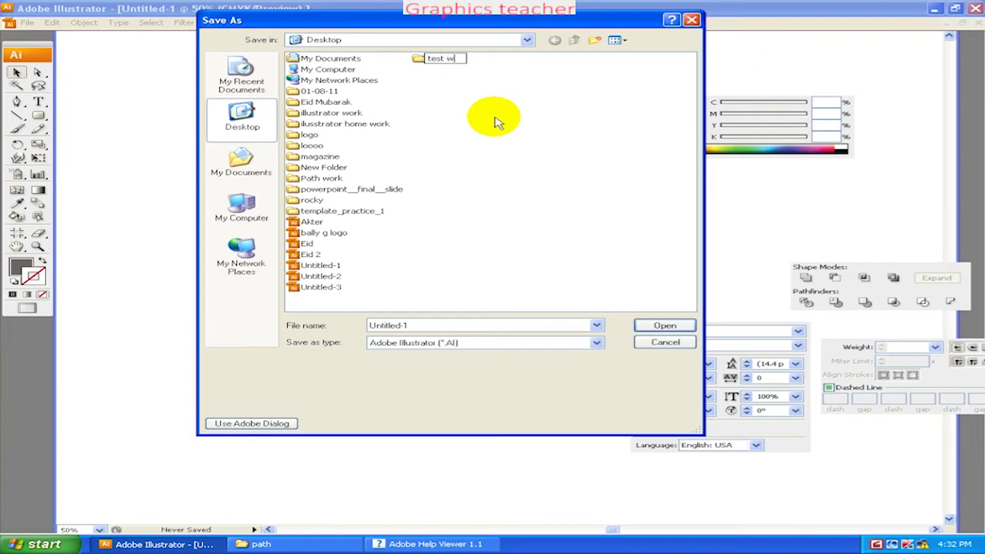
key(Return)
key(Return)
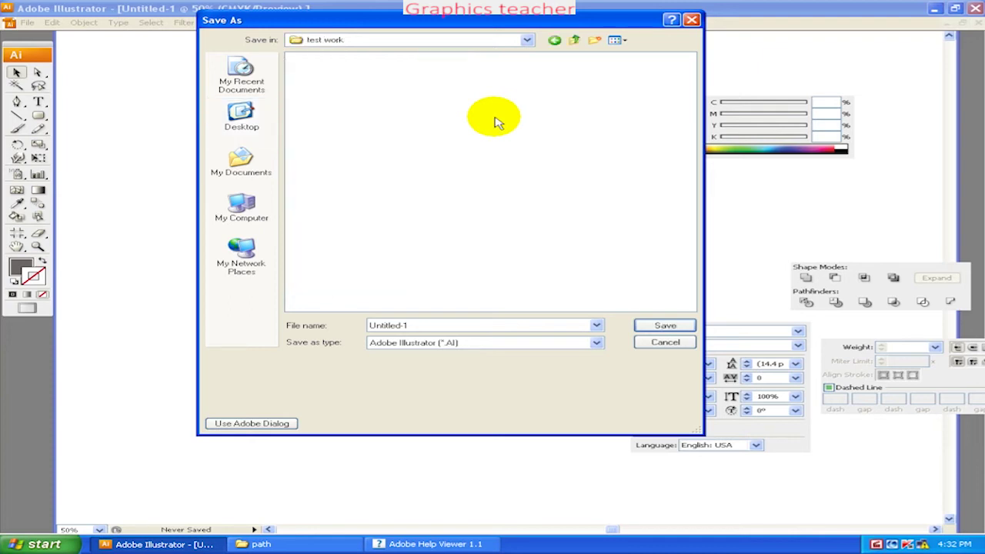
double_click(437, 326)
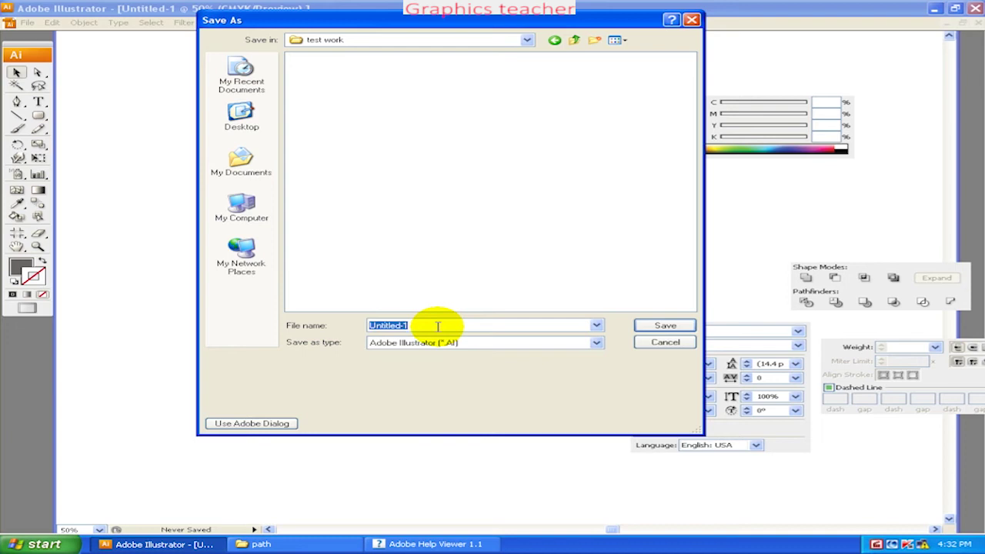
text(cit pro.ai)
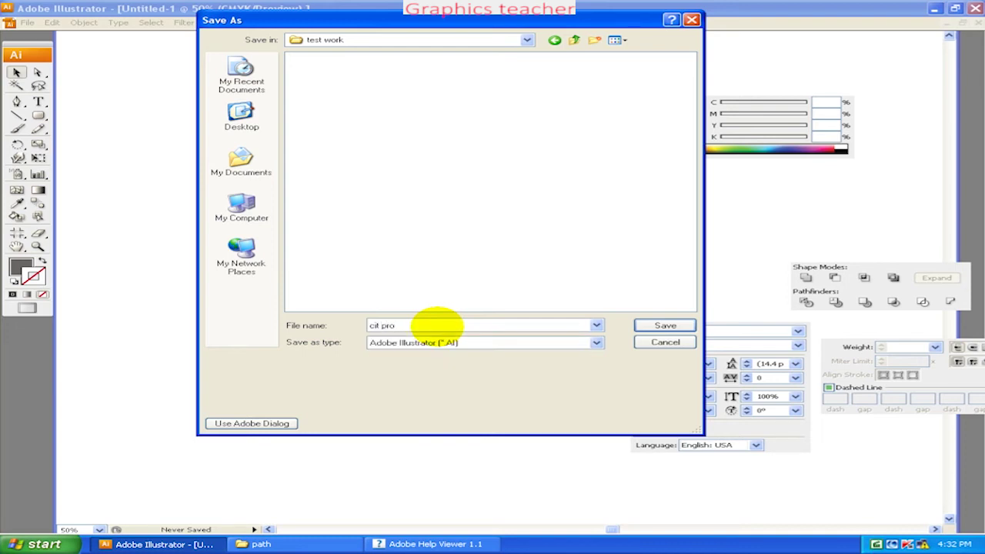
click(640, 327)
click(663, 136)
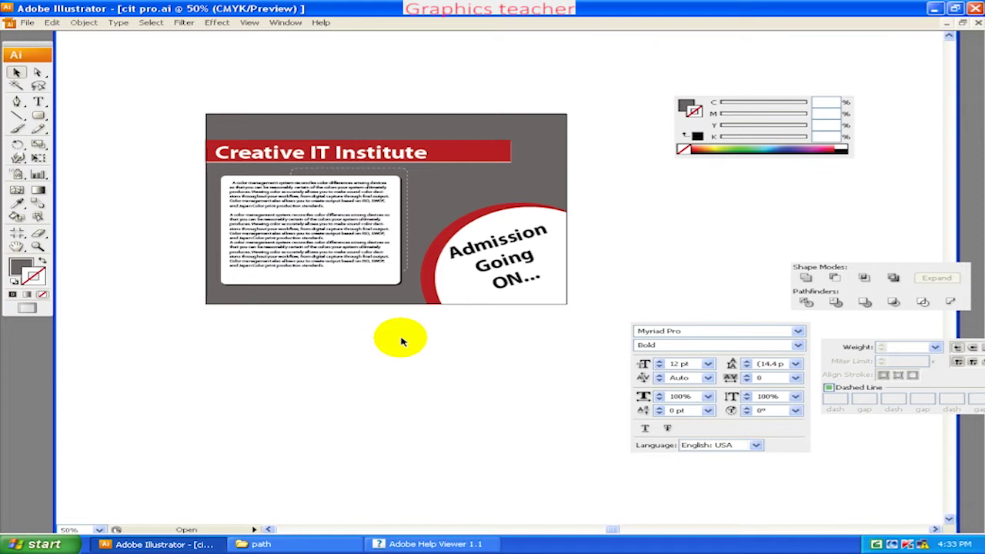
- Save another copy of the flyer as 'cit pro 2.ai'
click(25, 23)
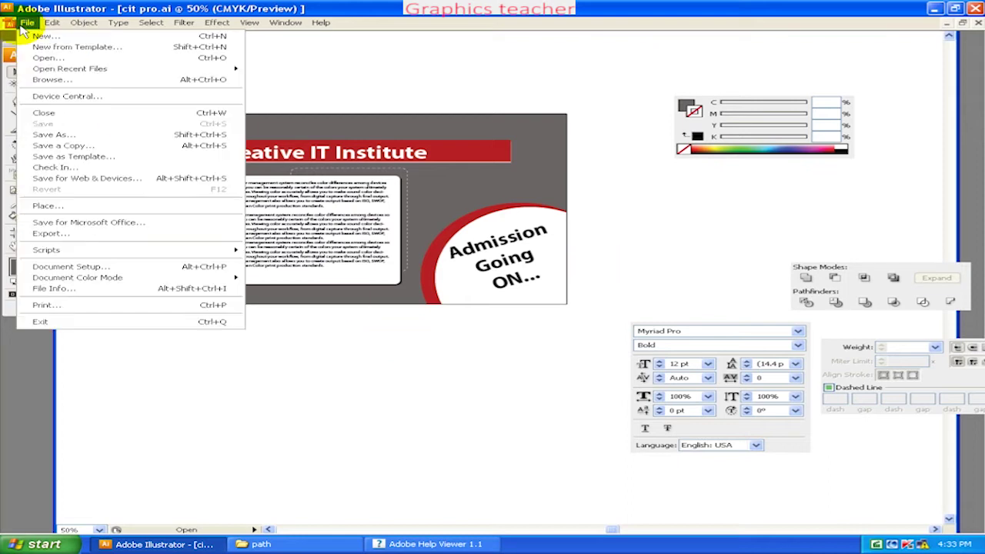
click(52, 134)
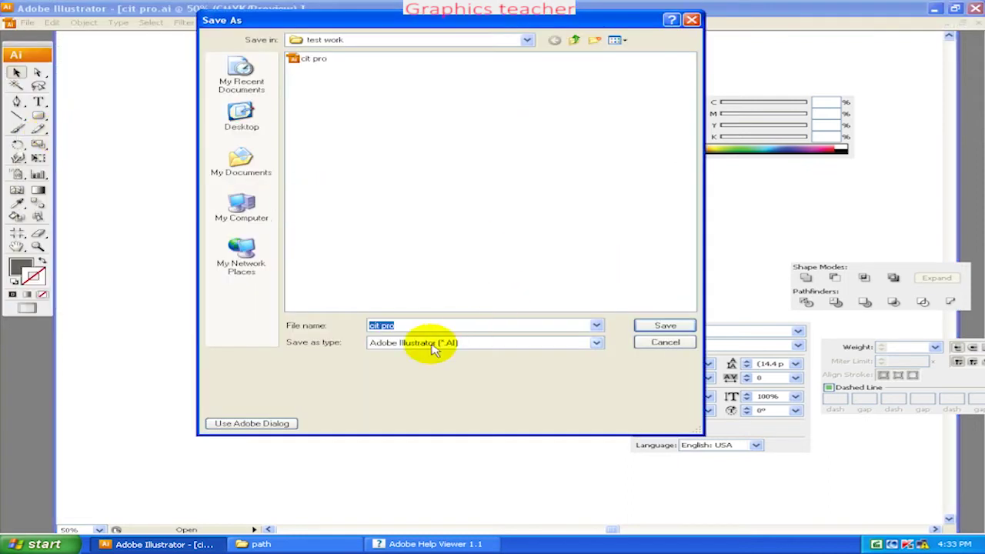
text(2)
key(Return)
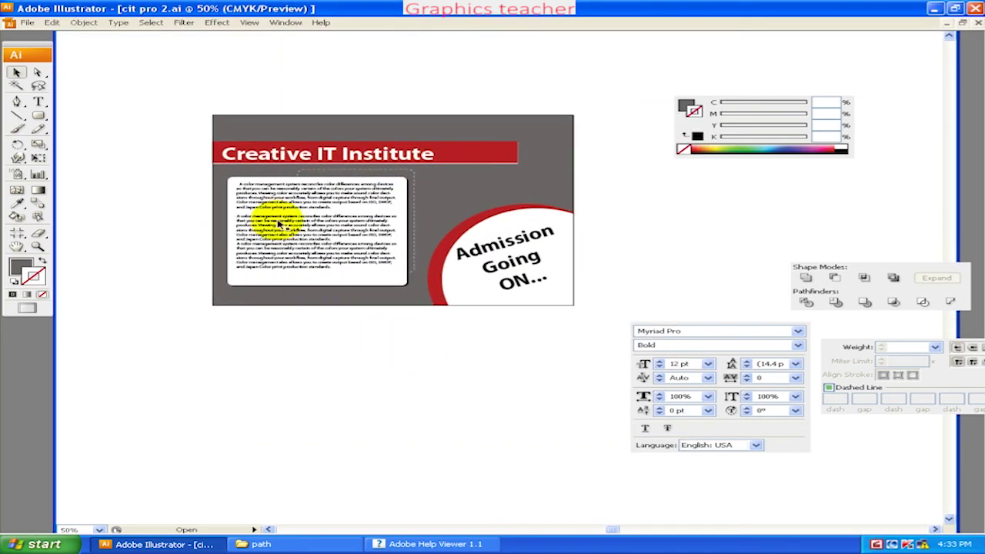
click(237, 158)
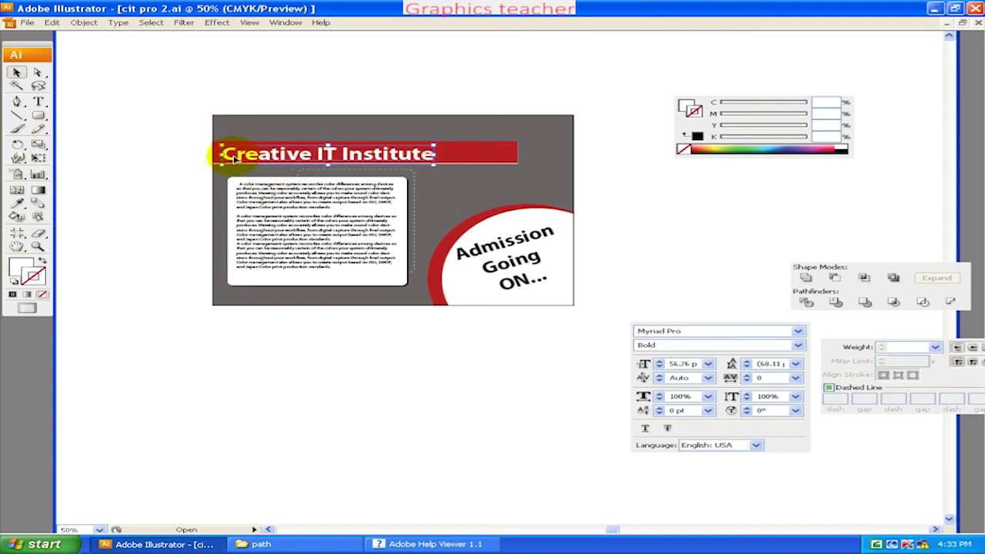
shift+click(248, 202)
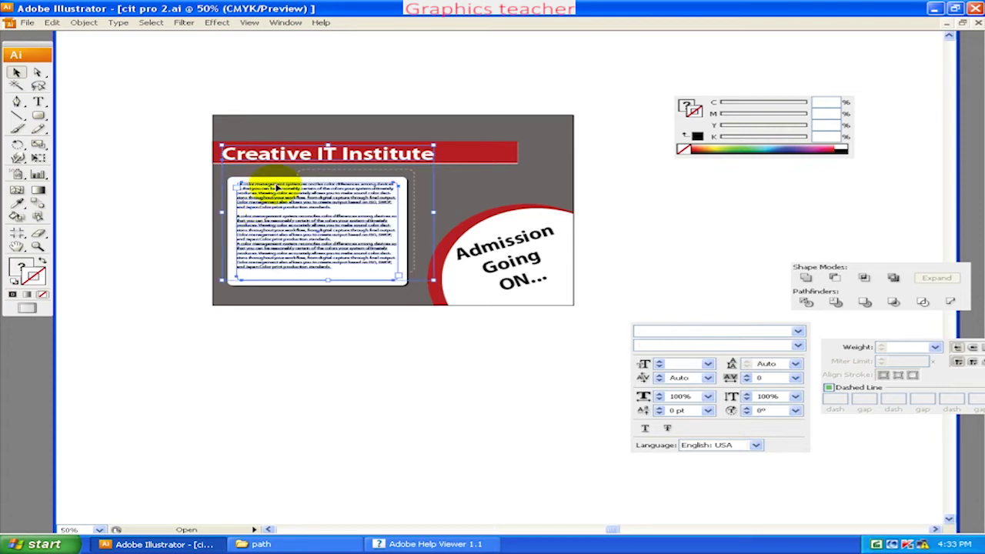
shift+click(510, 252)
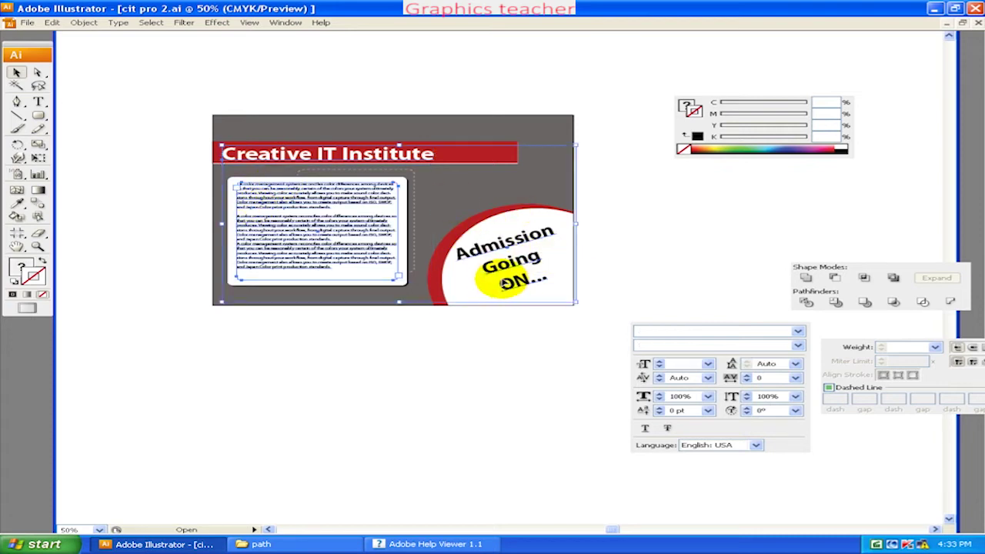
click(118, 22)
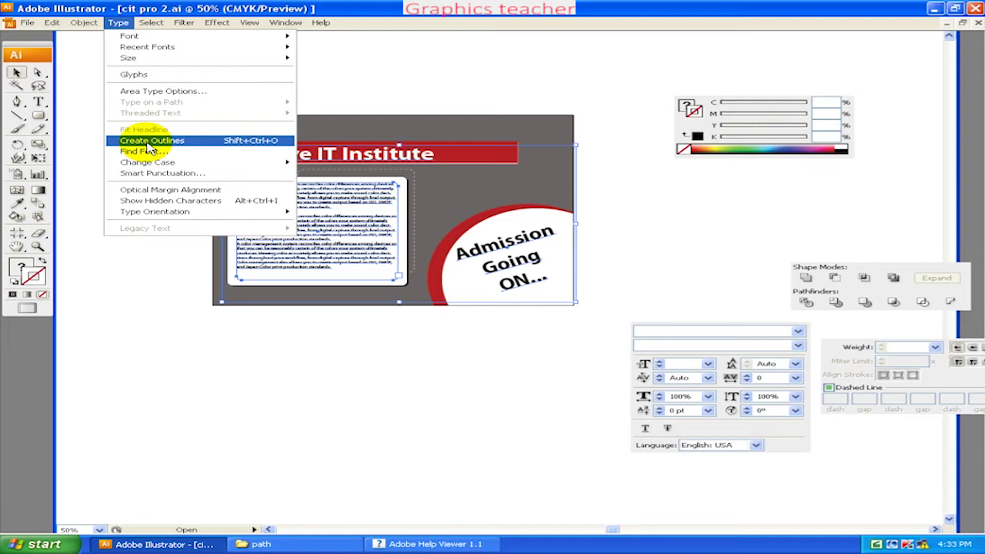
click(146, 142)
click(275, 341)
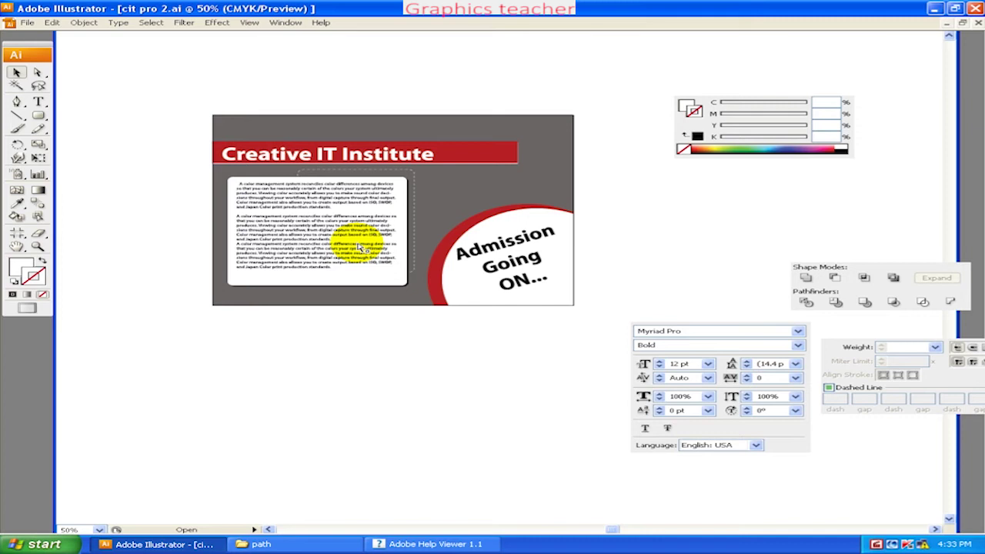
drag(434, 238, 399, 205)
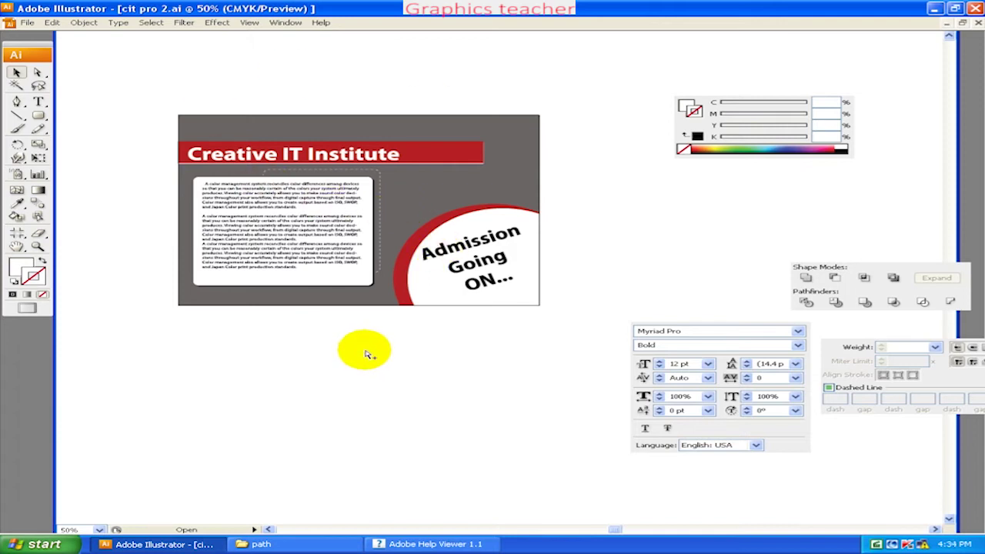
drag(388, 251, 401, 263)
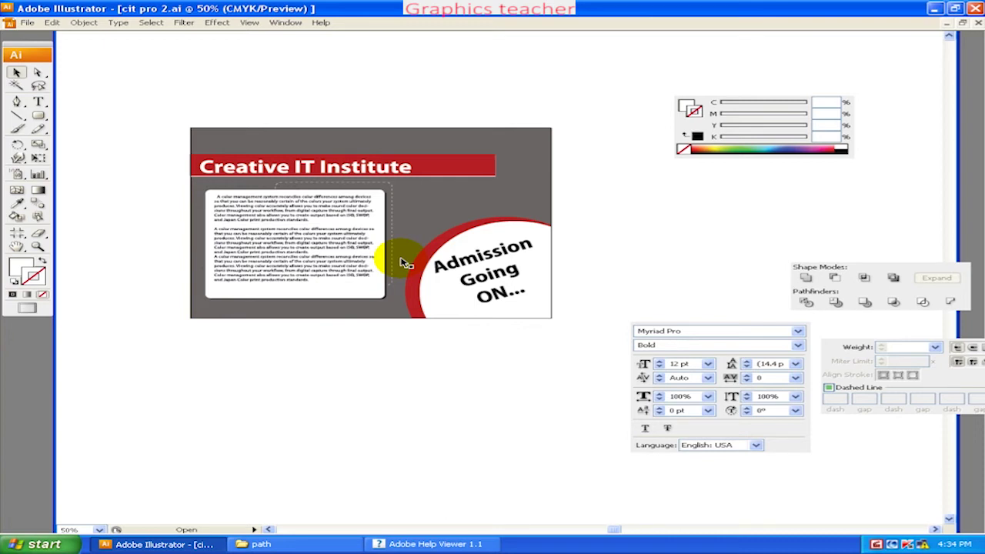
- Export the flyer as TIFF 'cit pro outline.tif' at High 300 dpi CMYK
click(28, 23)
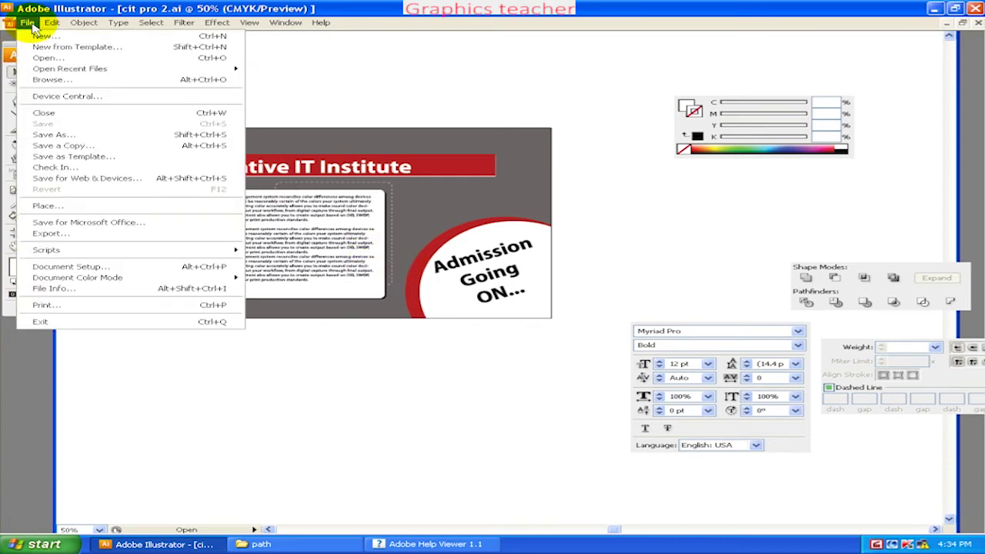
click(68, 235)
click(403, 343)
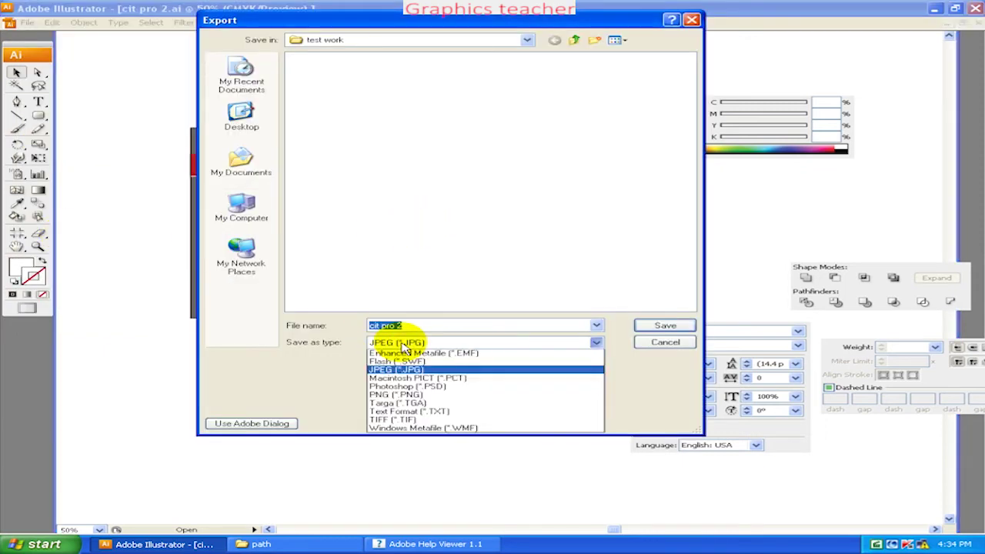
click(397, 450)
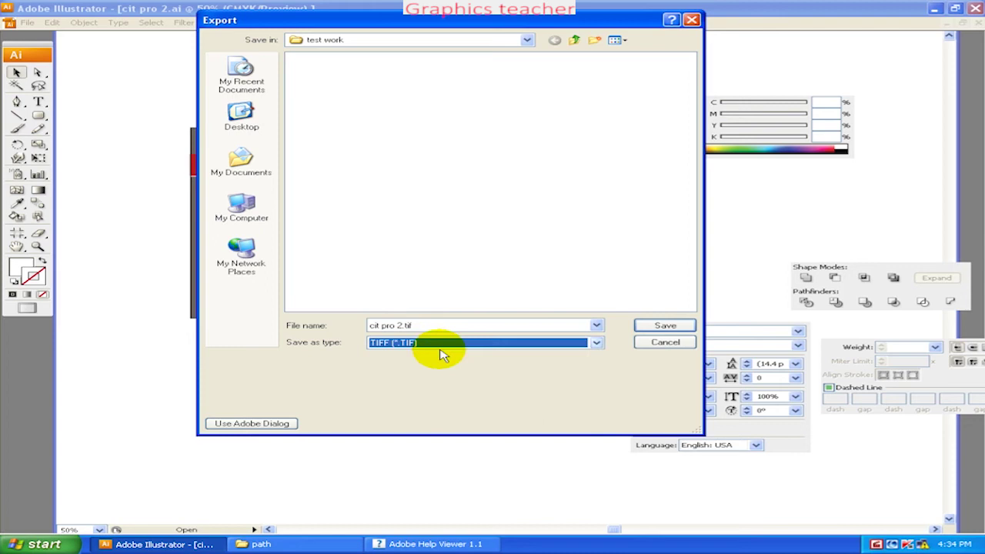
click(402, 326)
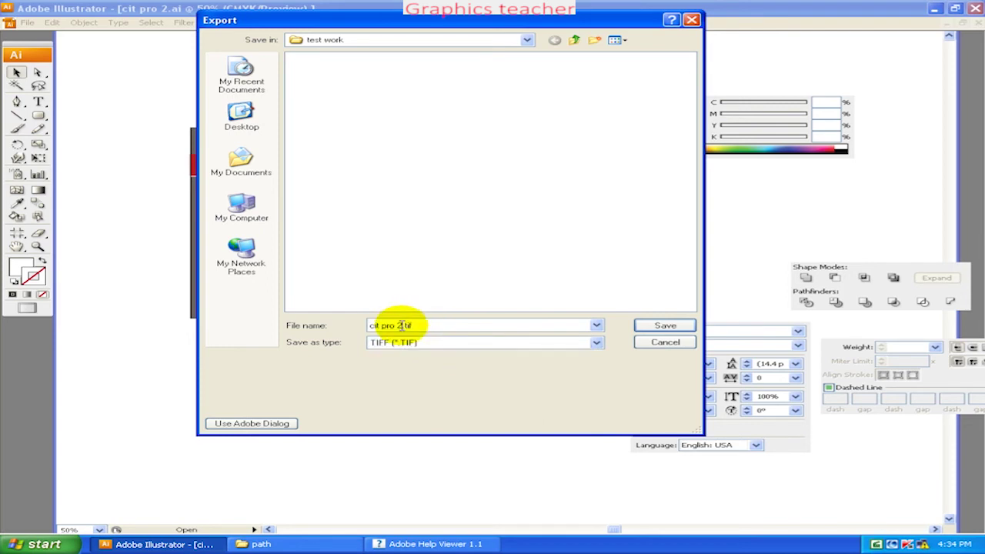
drag(401, 326, 396, 326)
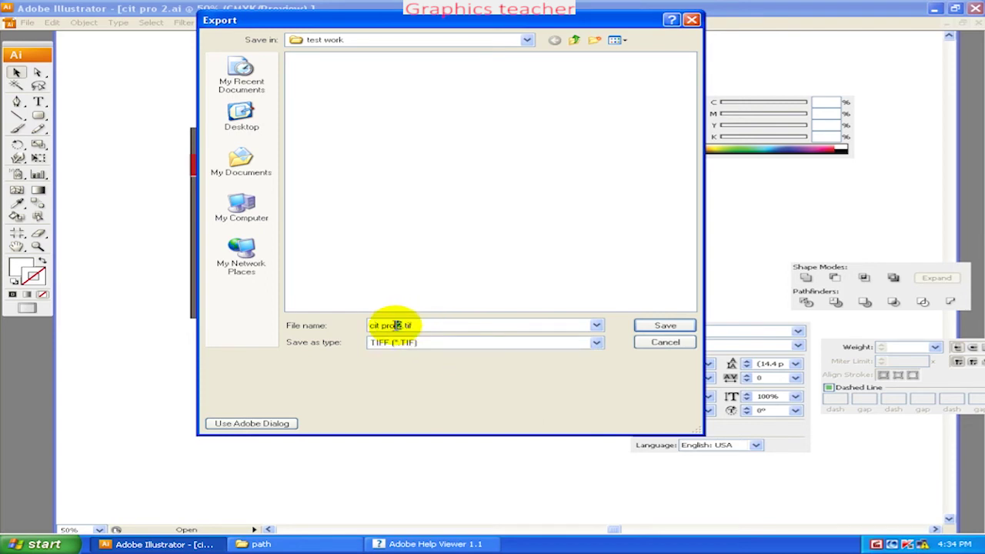
text(outline)
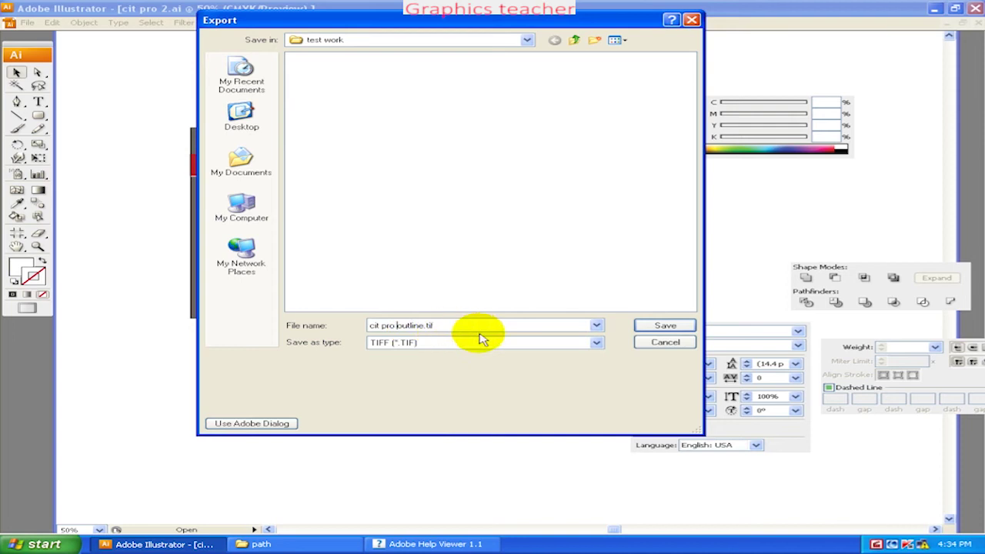
click(657, 326)
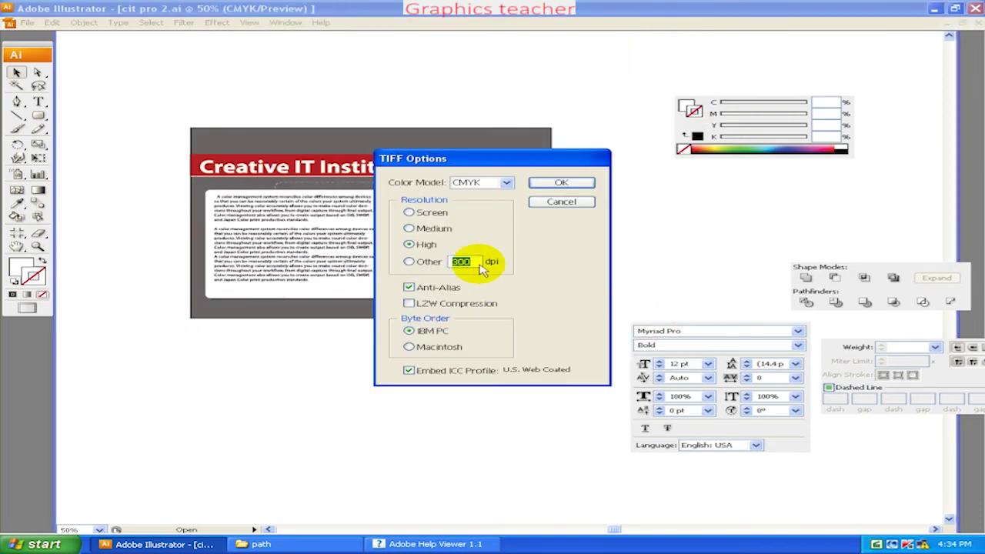
drag(486, 164, 377, 141)
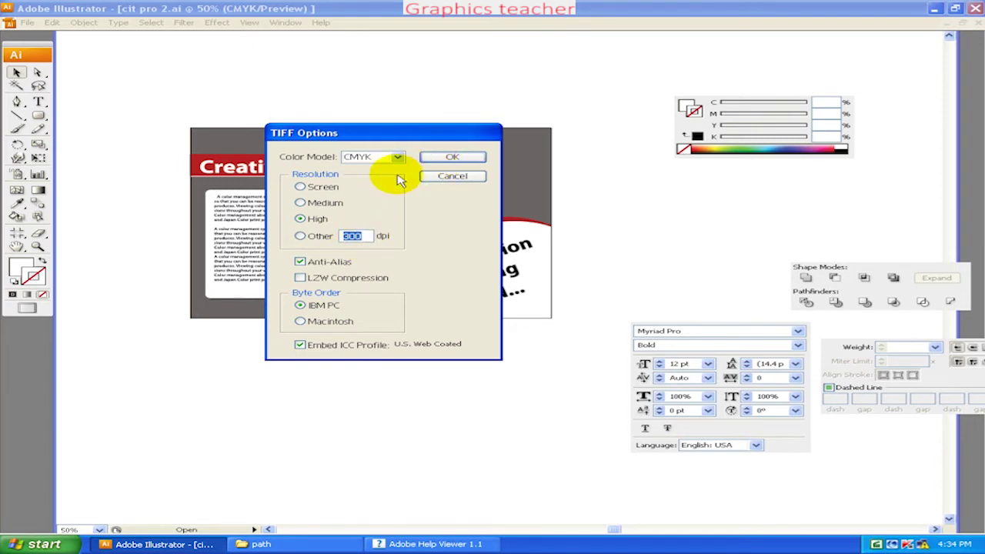
click(442, 158)
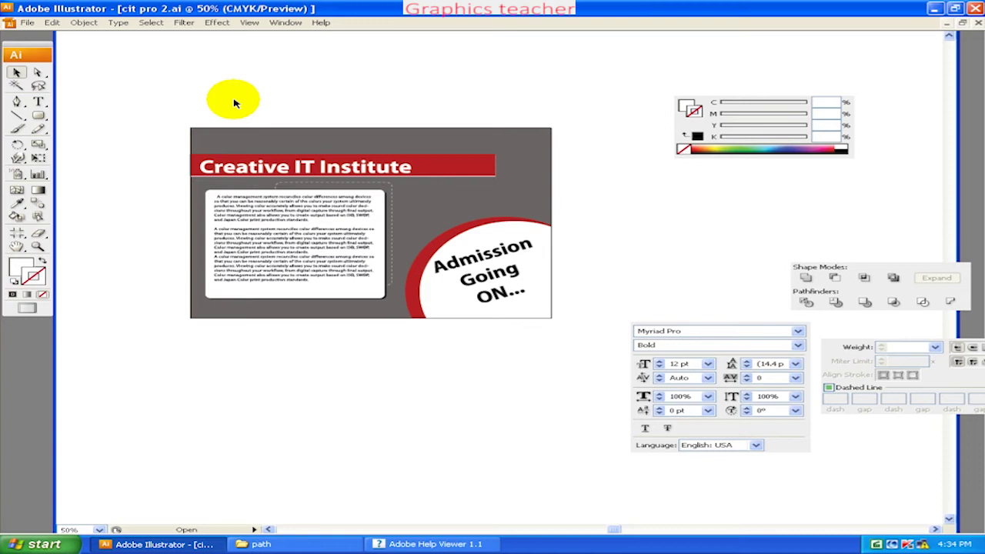
- Save the flyer in Illustrator EPS format as 'cit pro EPS.eps'
click(26, 22)
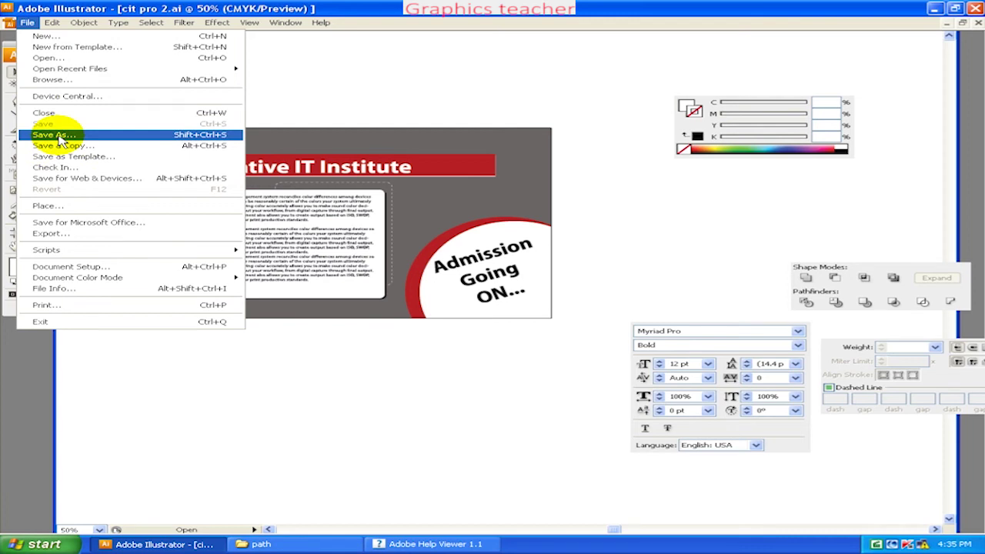
click(60, 137)
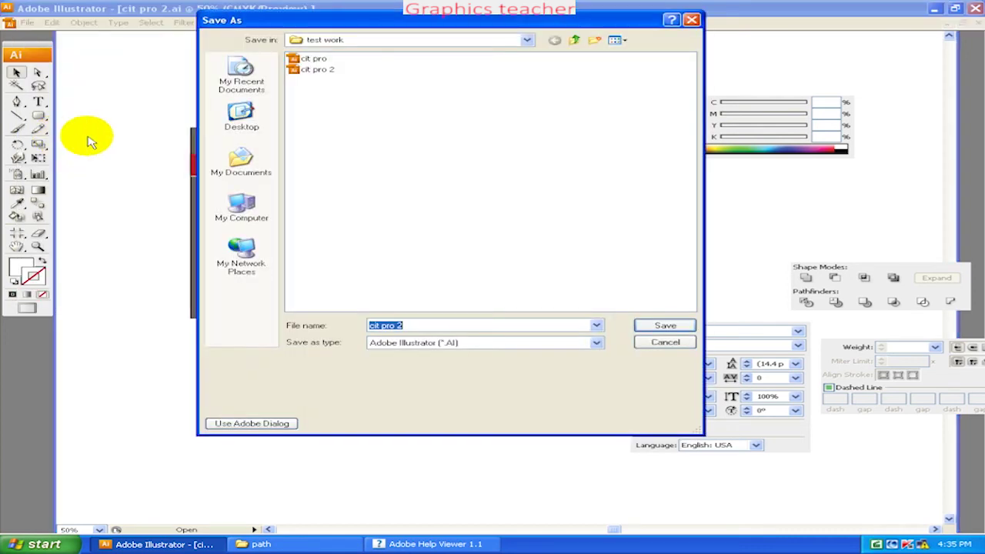
click(415, 343)
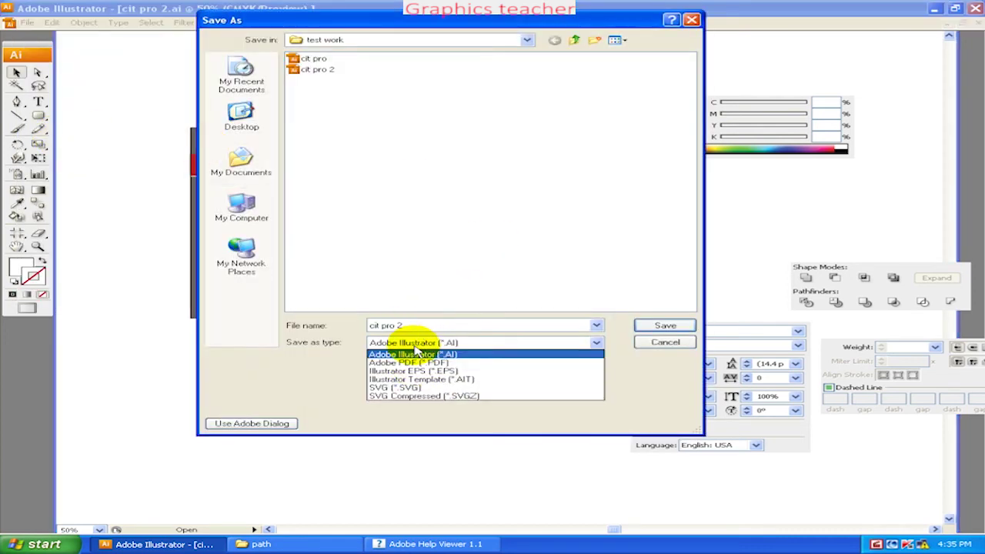
click(410, 372)
double_click(392, 326)
click(398, 326)
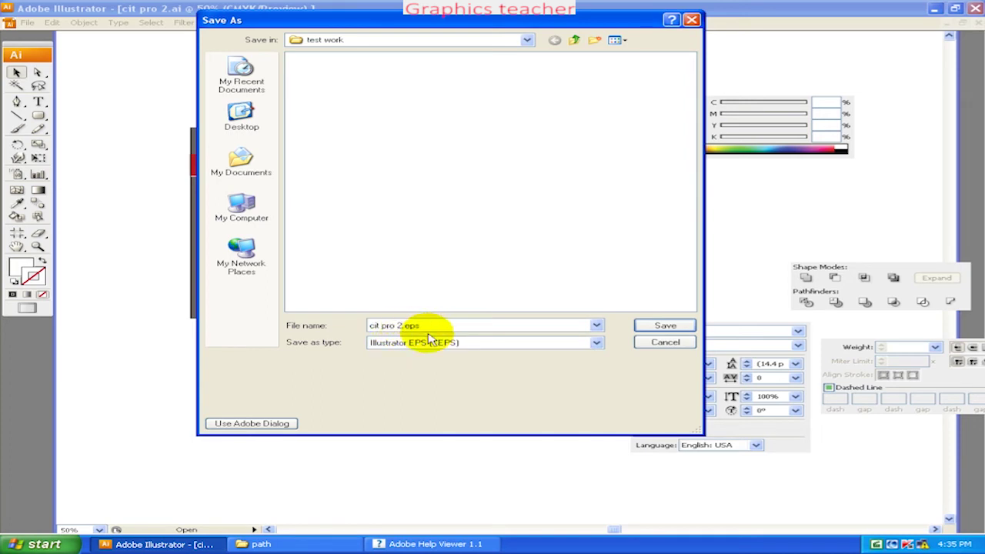
key(BackSpace)
text(EPS)
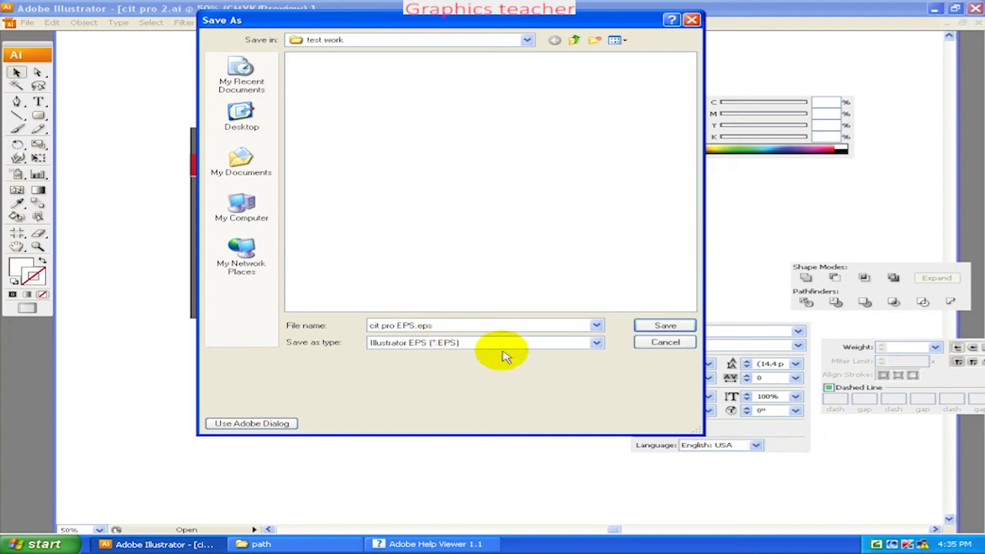
click(643, 327)
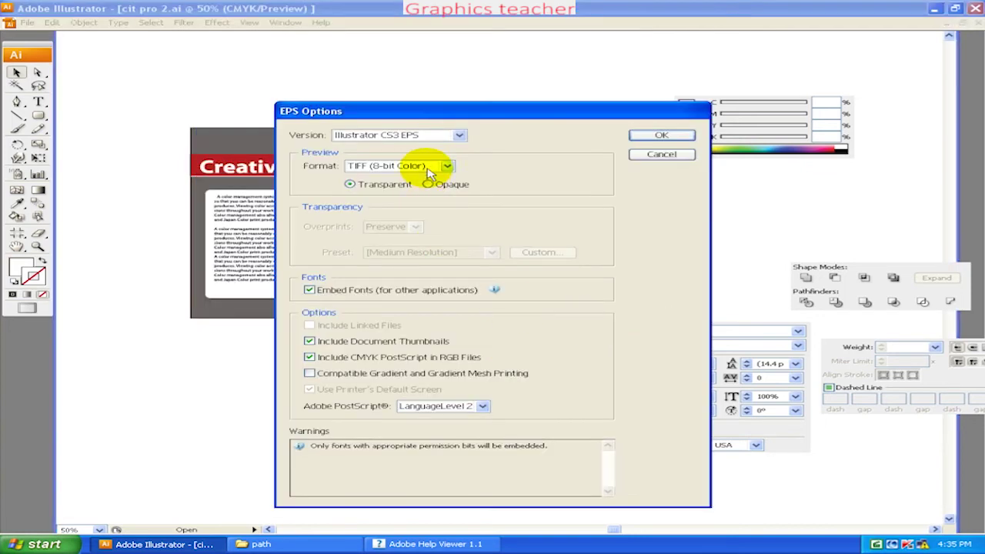
- Set the EPS version to Illustrator 10 EPS and accept the legacy-format warning
drag(416, 111, 368, 84)
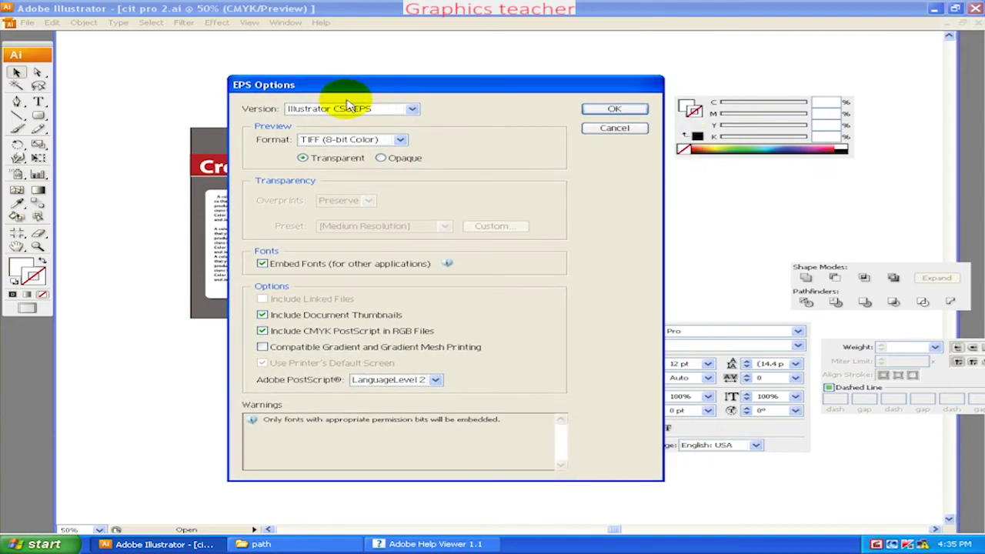
click(350, 108)
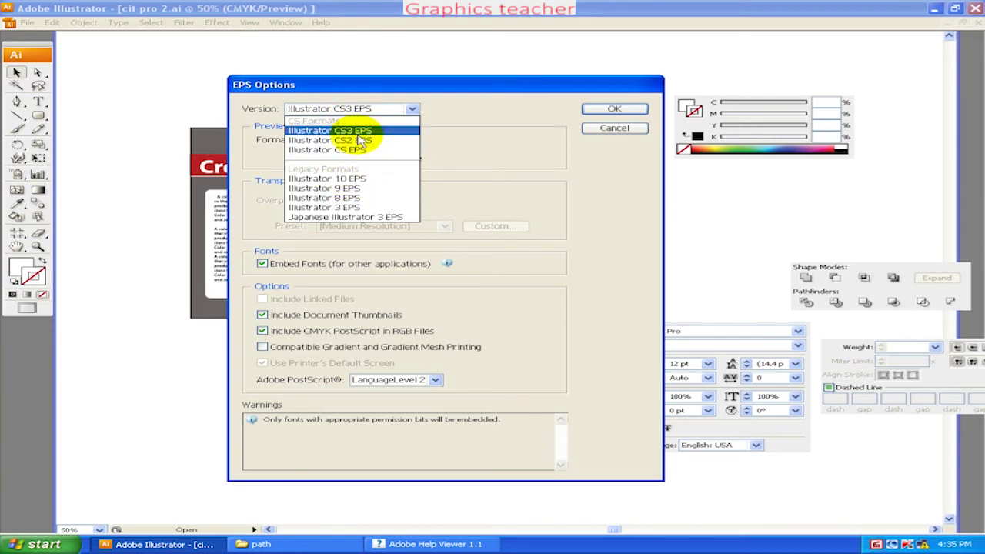
click(363, 109)
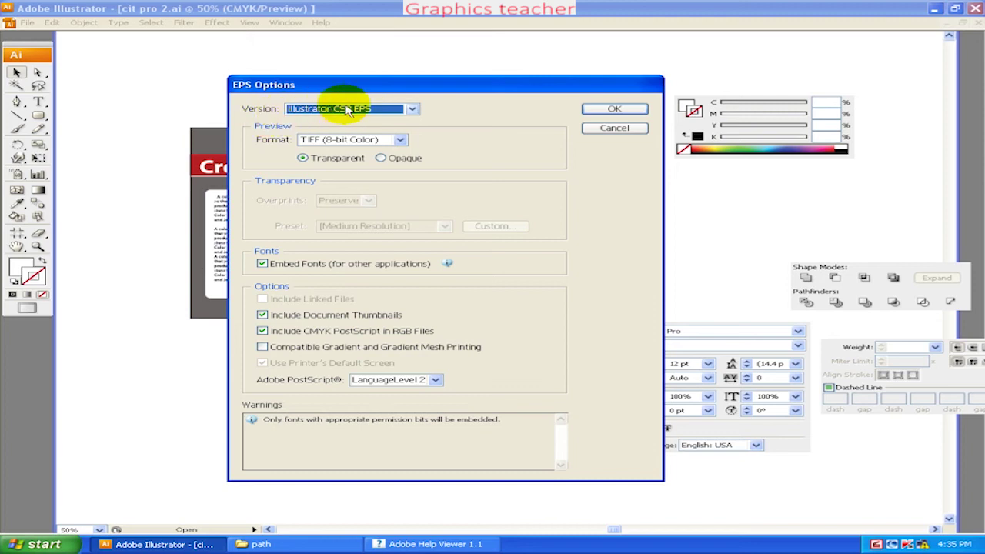
click(346, 111)
click(341, 174)
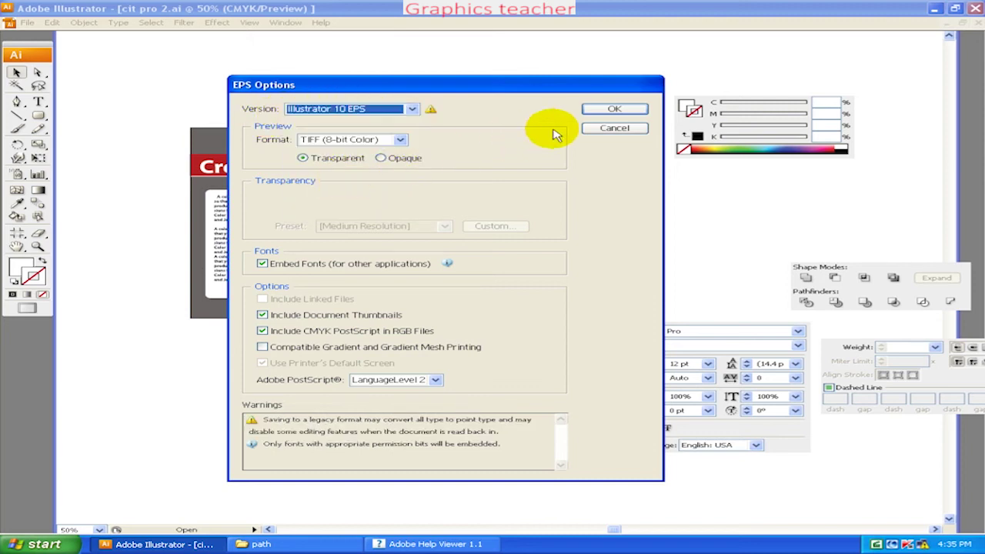
click(608, 109)
click(460, 309)
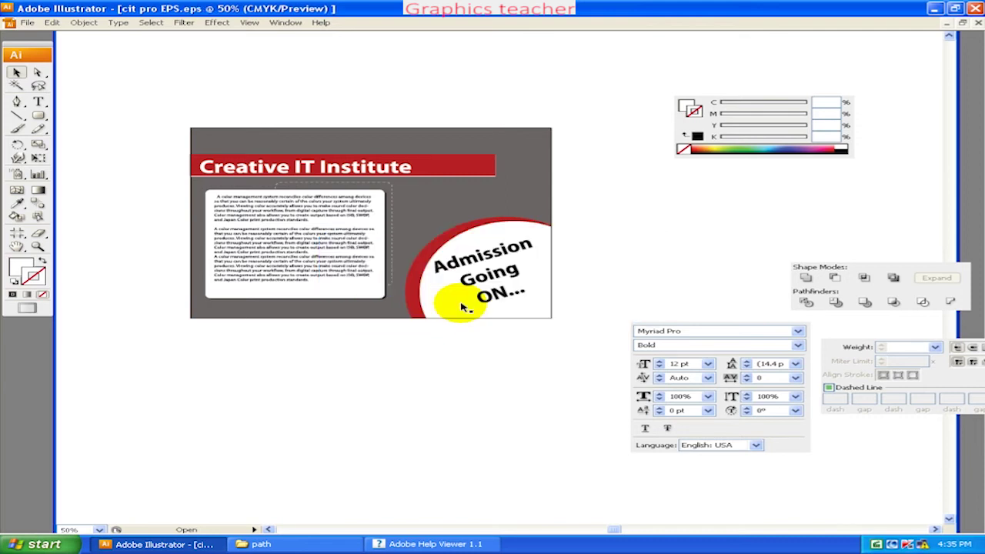
- Minimize Illustrator, close Help Viewer and open the test work folder on the desktop
click(976, 7)
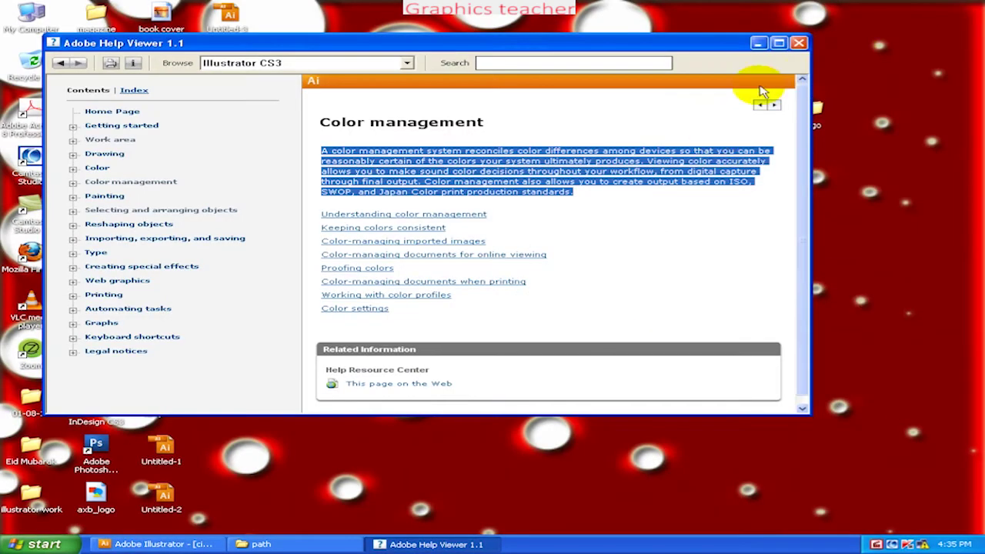
click(799, 44)
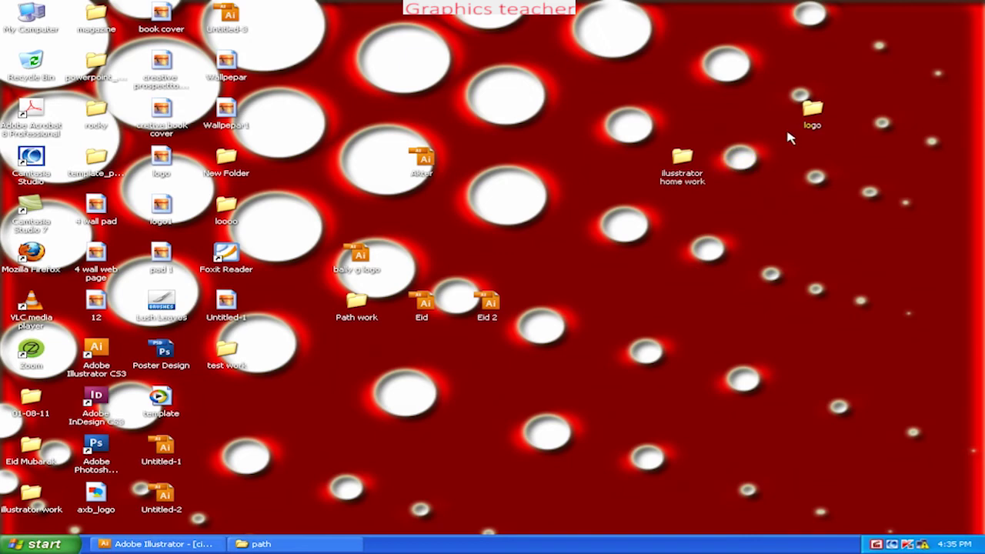
double_click(356, 304)
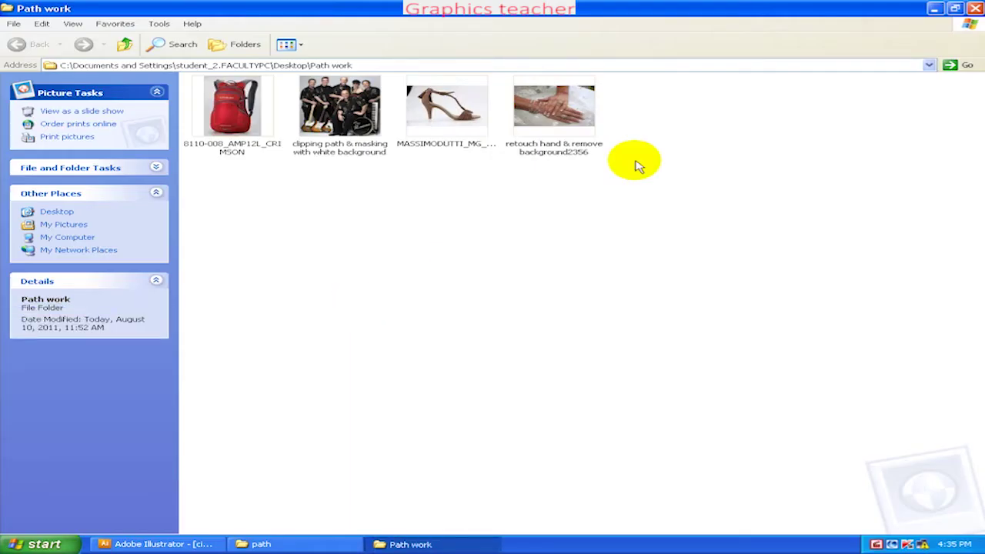
click(971, 8)
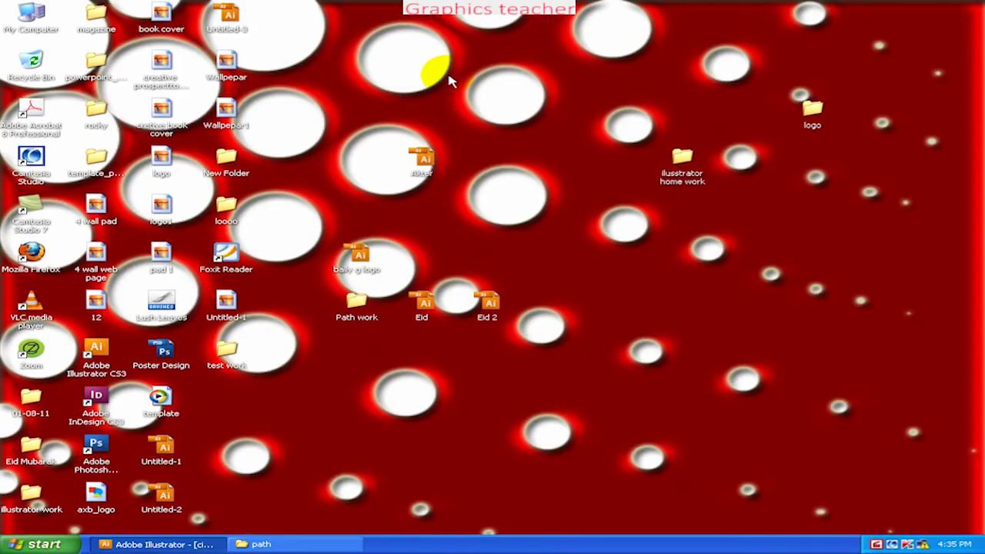
click(228, 356)
double_click(227, 356)
- Select cit pro, cit pro 2, cit pro EPS and cit pro outline to compare details
click(489, 190)
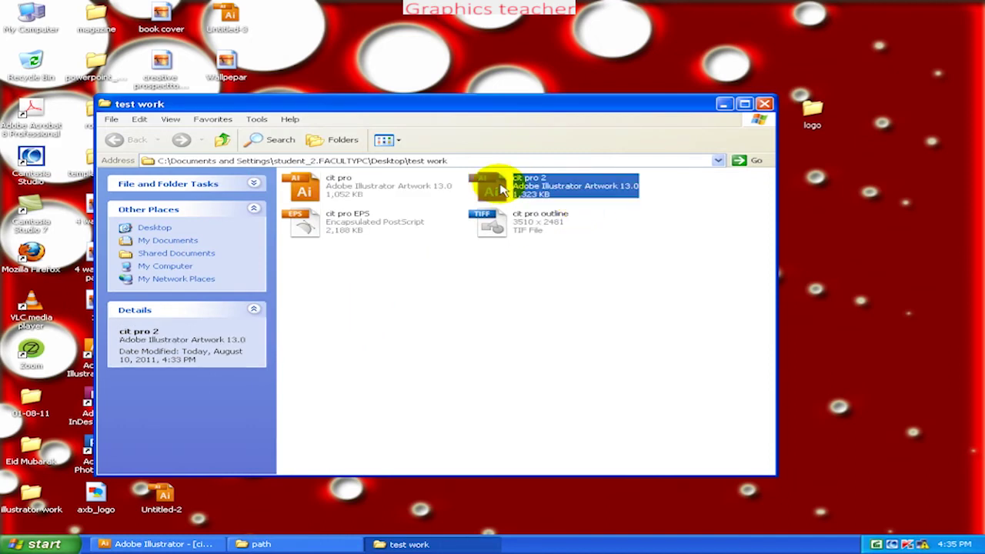
click(357, 194)
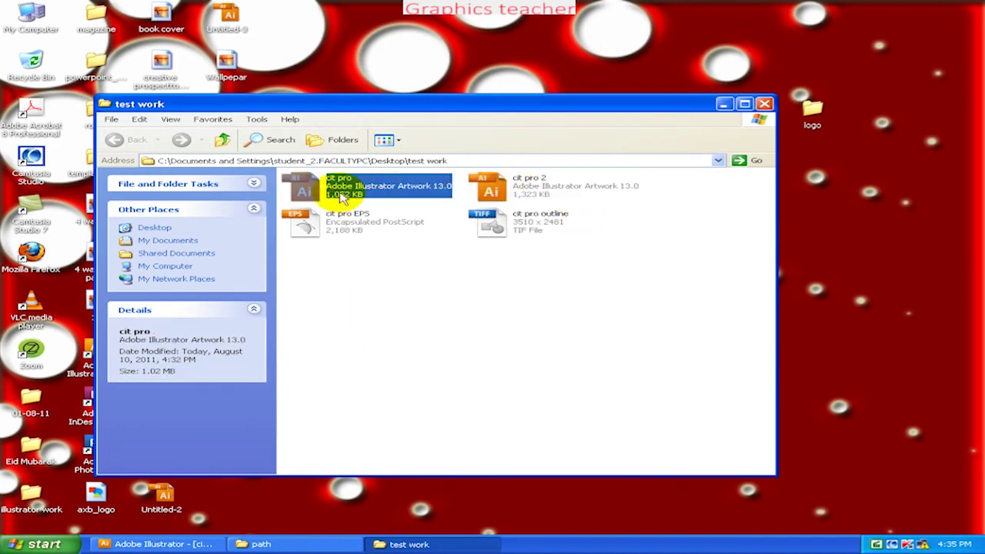
click(519, 185)
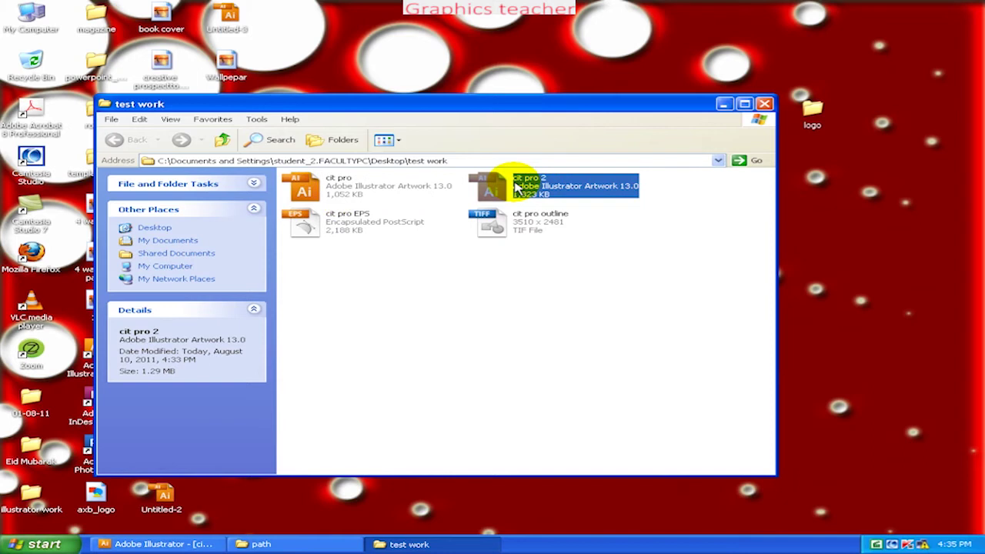
click(331, 239)
click(509, 229)
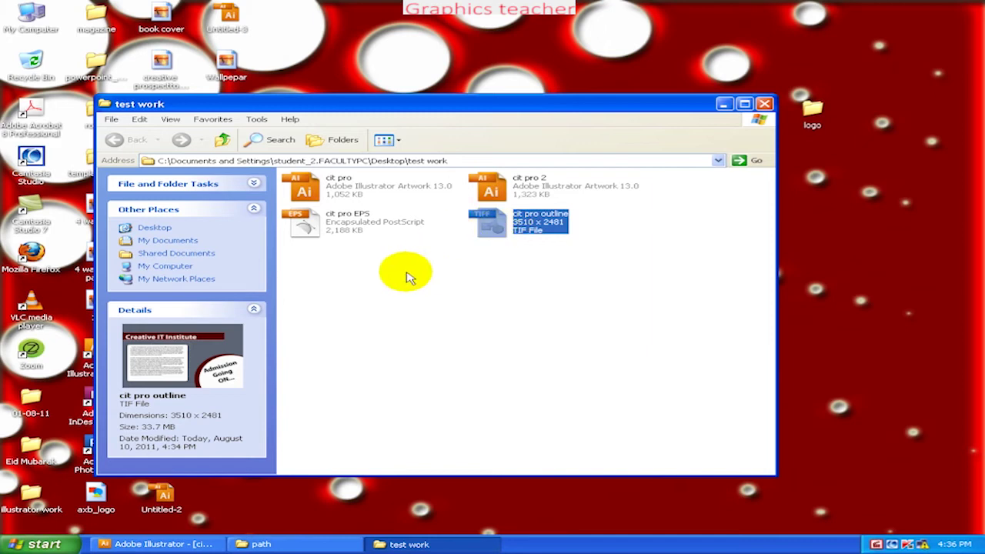
click(439, 286)
- Open cit pro outline.tif in Photoshop to check it, close it, and minimize Photoshop
double_click(480, 225)
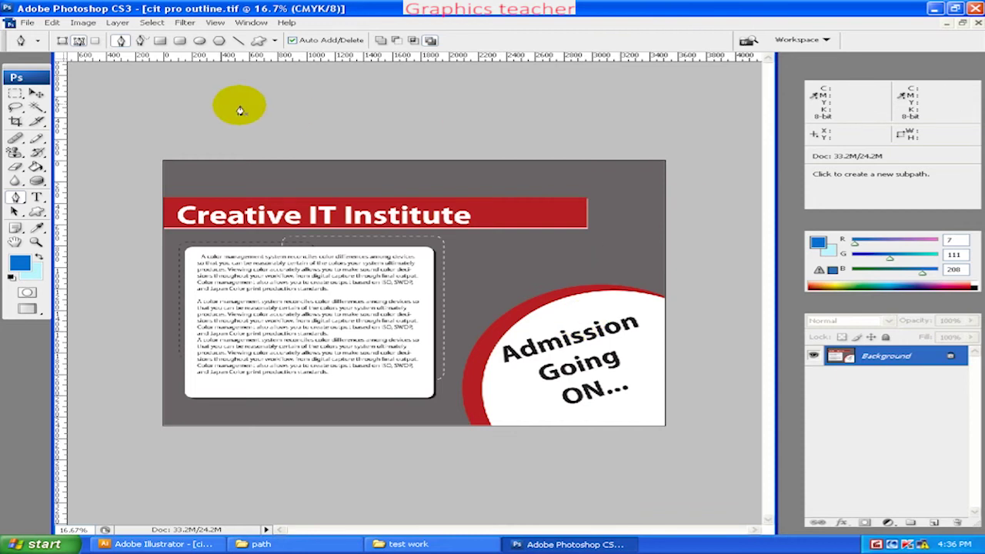
click(36, 93)
click(978, 22)
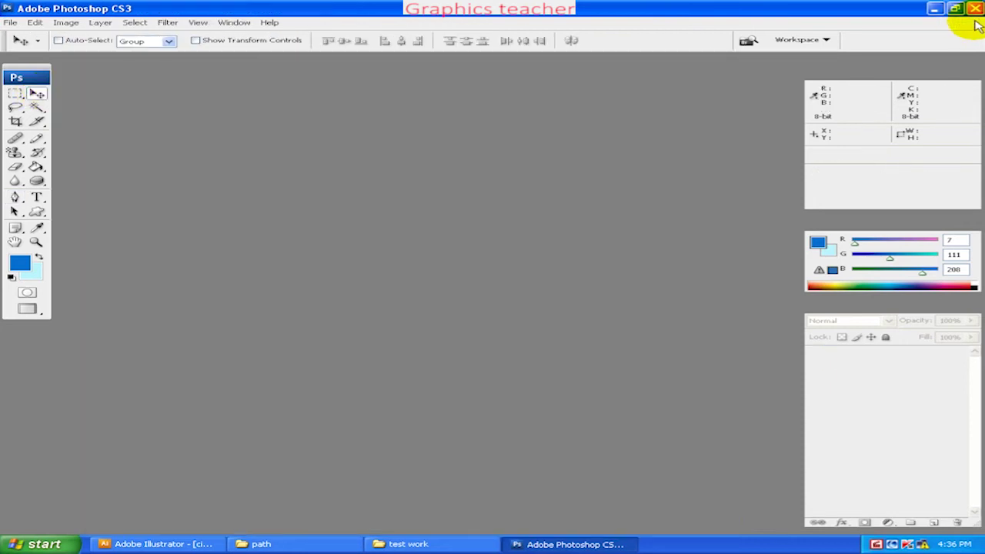
click(935, 8)
- Exit Photoshop CS3 completely and switch back to the Illustrator flyer
click(543, 290)
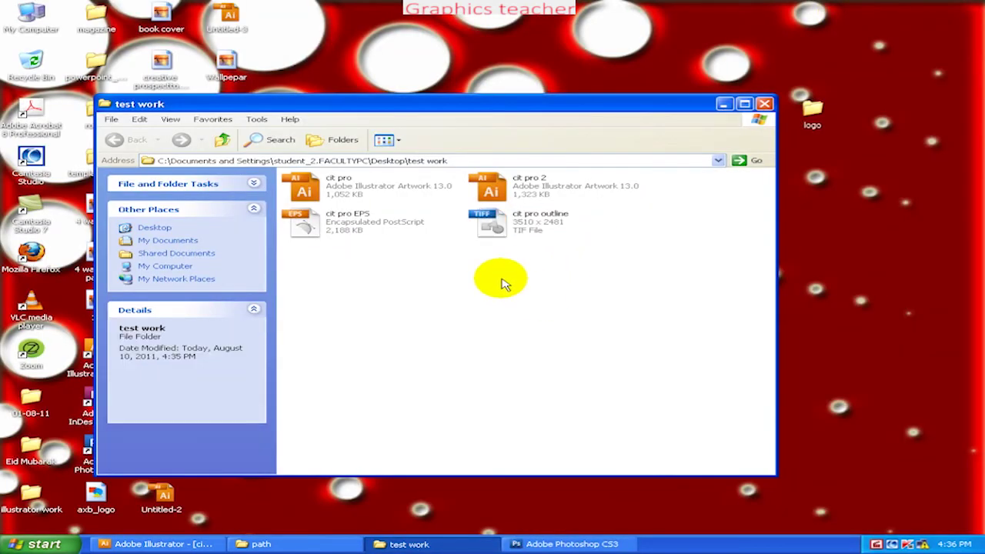
click(500, 229)
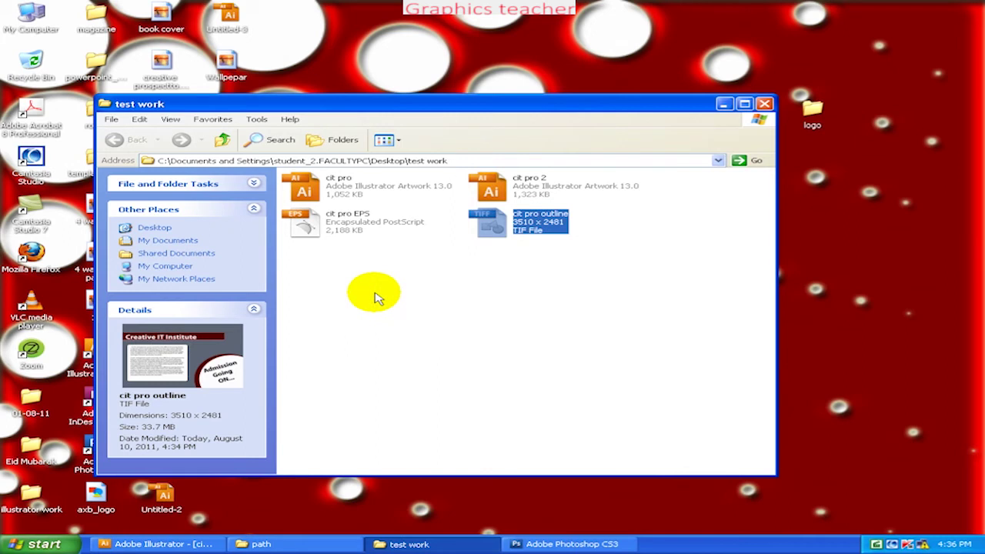
click(541, 546)
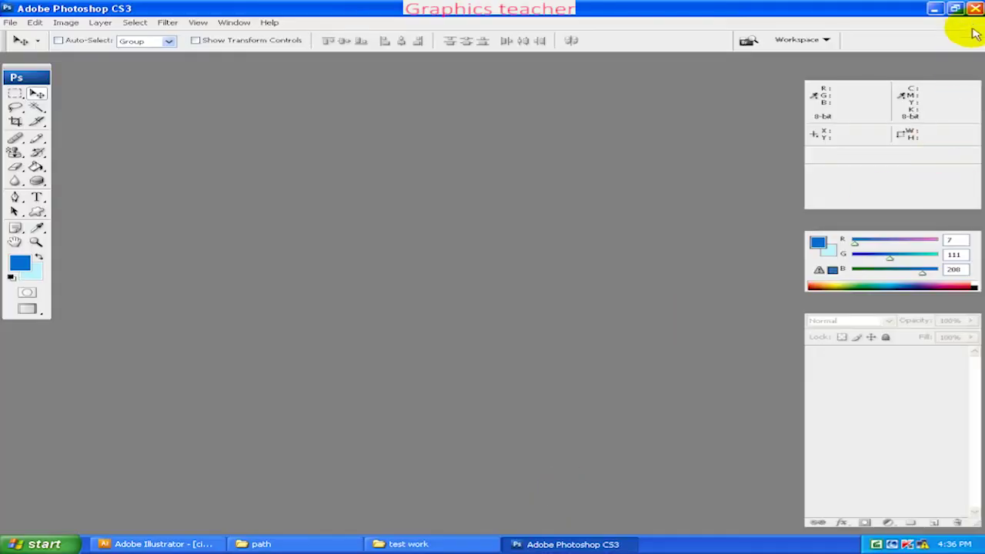
click(976, 6)
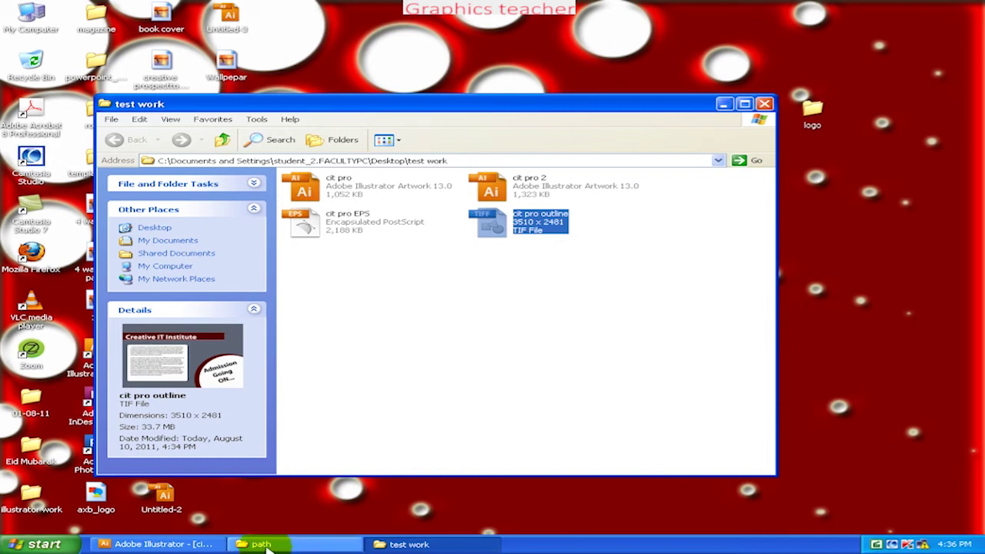
click(194, 545)
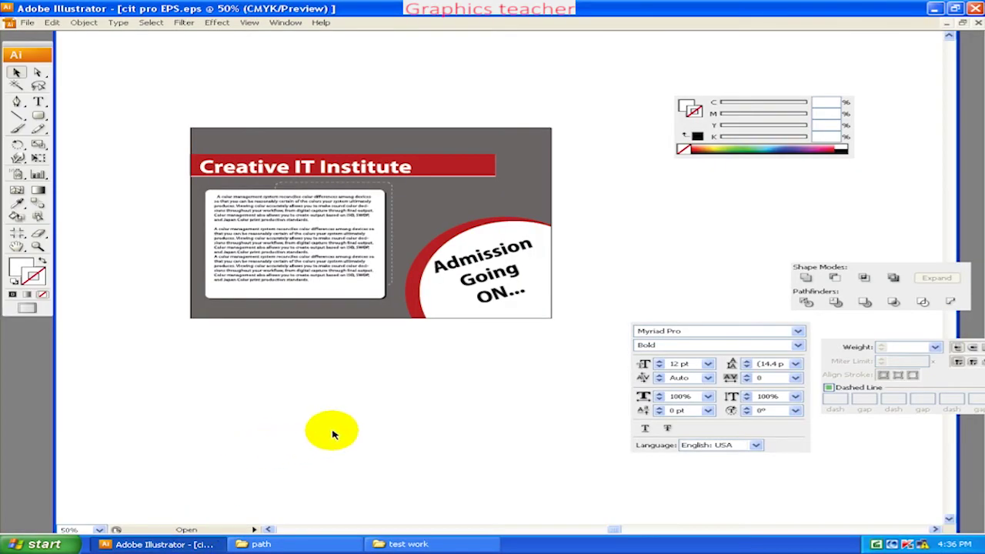
- Zoom and pan across the flyer to inspect the header, body text and red circle
scroll(333, 435, up, 2)
scroll(332, 435, up, 1)
key(ctrl+plus)
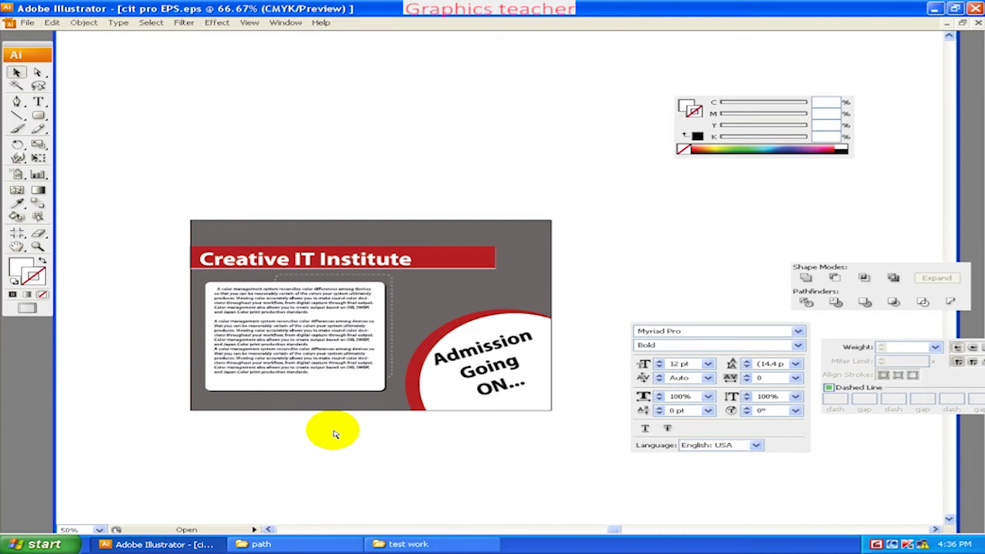
key(ctrl+minus)
key(ctrl+plus)
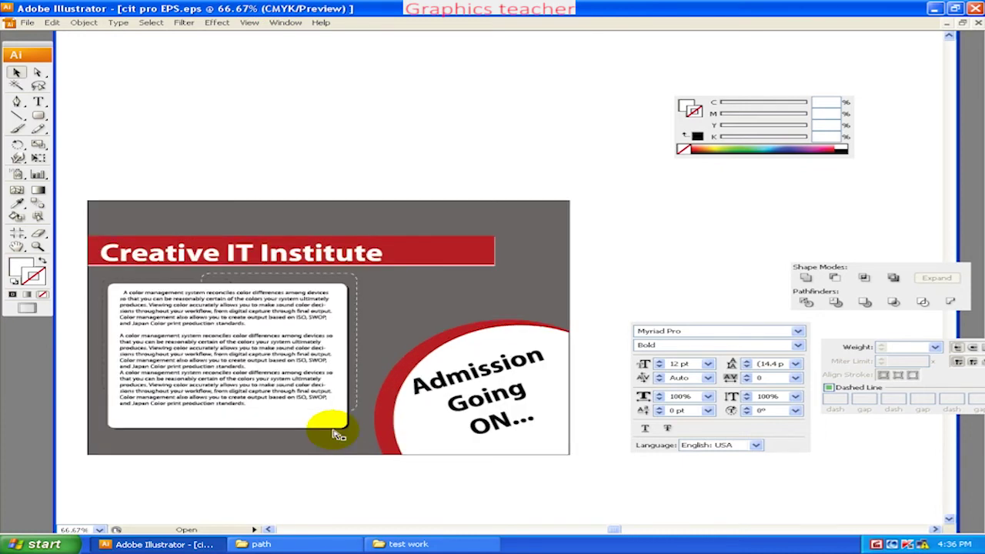
key(ctrl+plus)
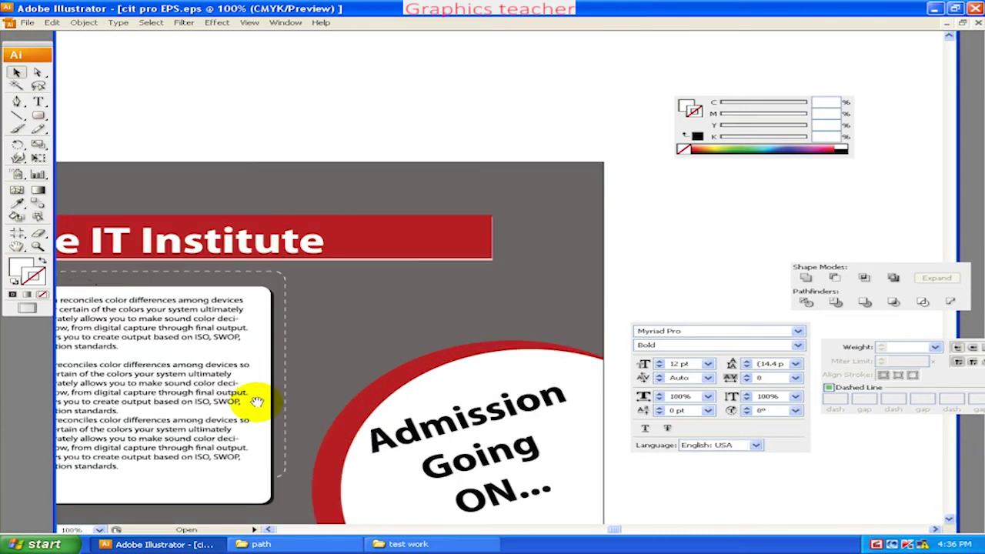
drag(256, 402, 420, 369)
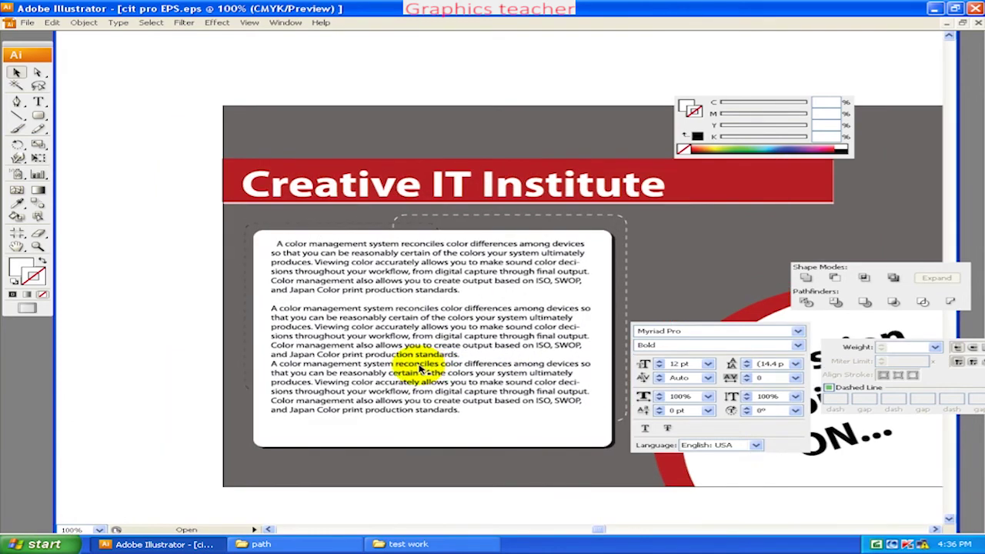
key(ctrl+plus)
key(ctrl+plus)
mouse_move(260, 214)
mouse_down()
mouse_move(413, 344)
mouse_move(395, 330)
mouse_up()
drag(516, 378, 440, 367)
drag(460, 438, 380, 359)
drag(460, 384, 360, 319)
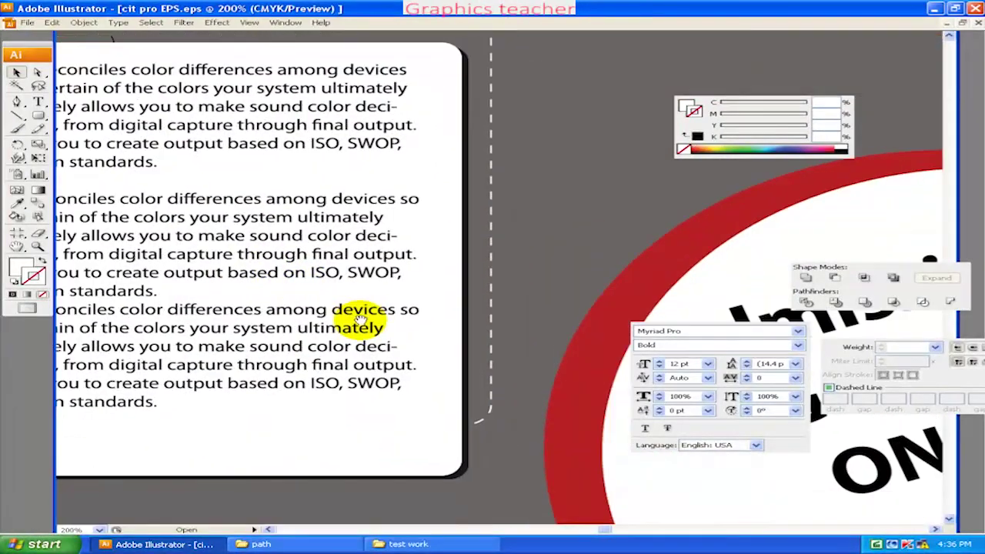
key(ctrl+minus)
key(ctrl+minus)
key(ctrl+minus)
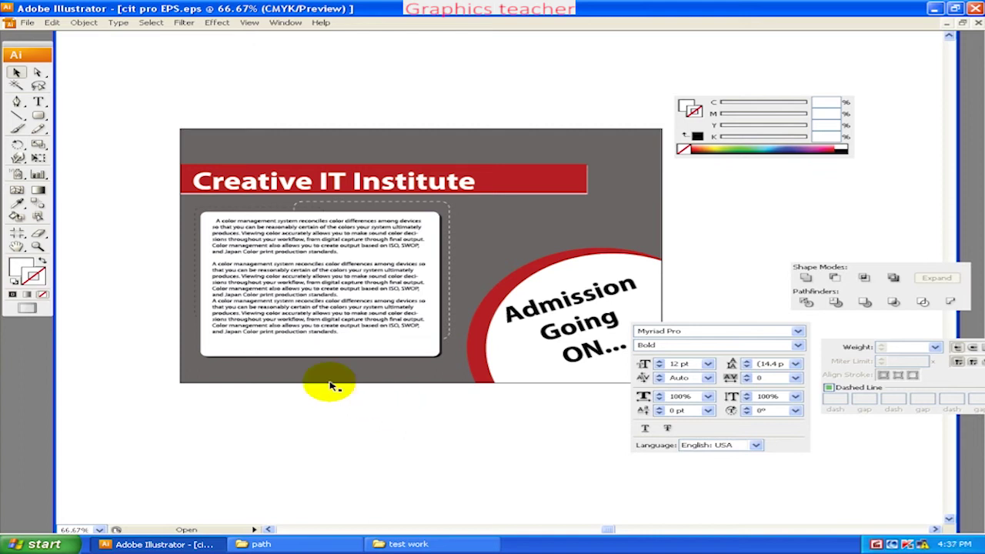
- Browse the File and Edit menus without choosing anything, then close cit pro EPS.eps
click(27, 22)
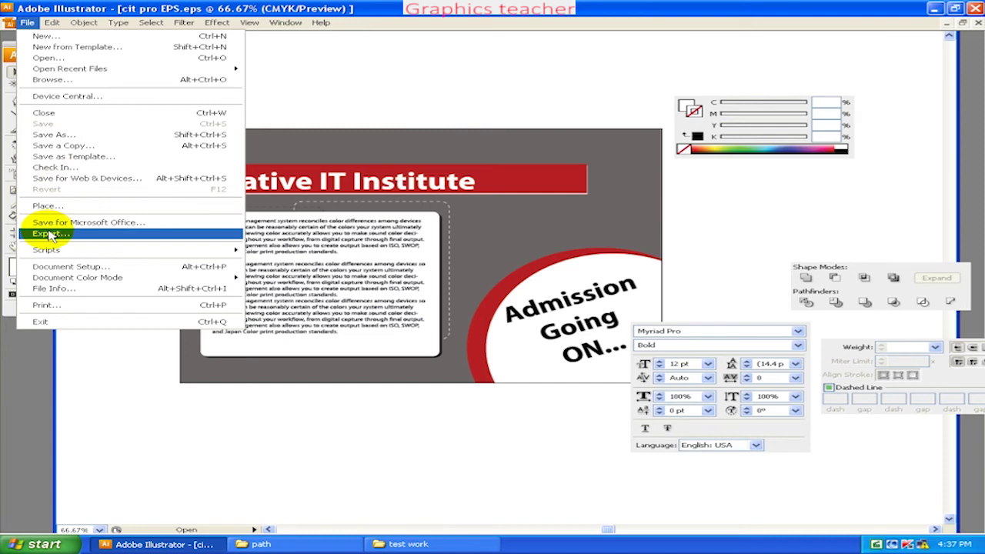
click(51, 22)
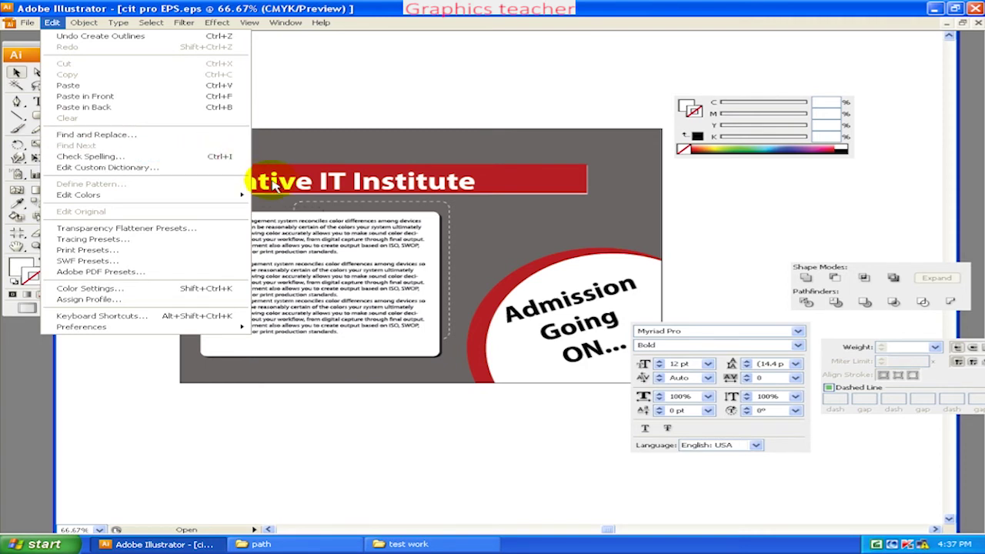
click(281, 154)
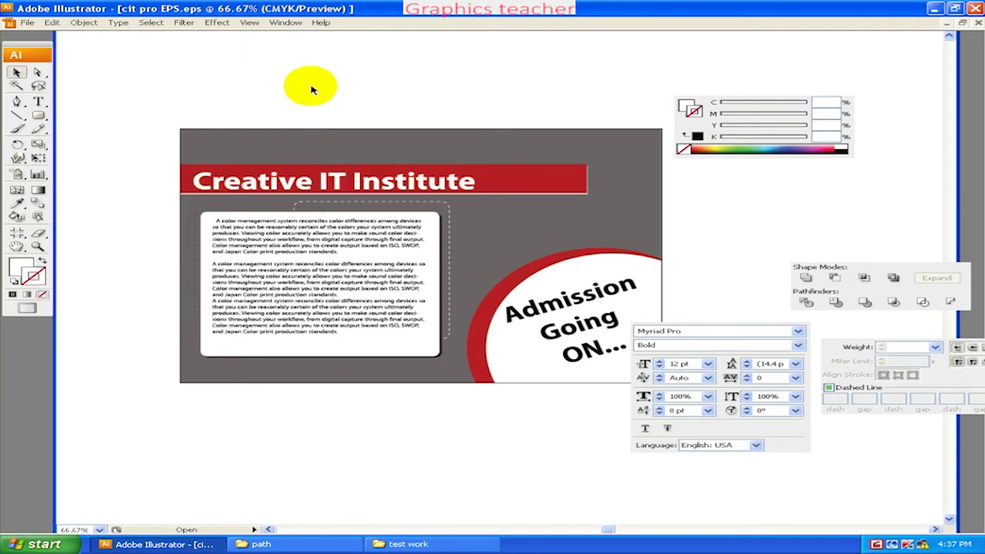
click(978, 23)
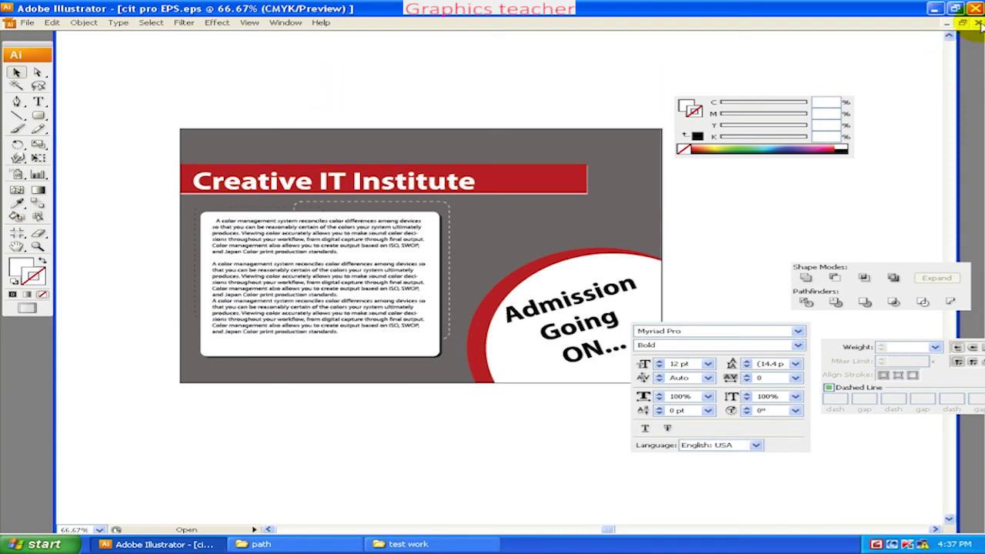
- Open cit pro.ai from the test work folder, maximized and zoomed to 150%
click(934, 9)
click(344, 187)
double_click(344, 187)
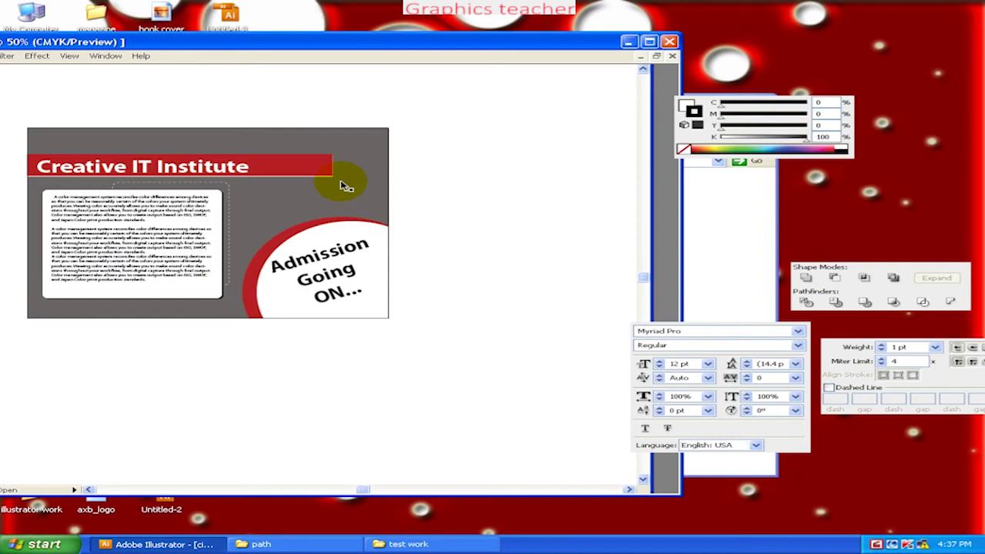
click(649, 42)
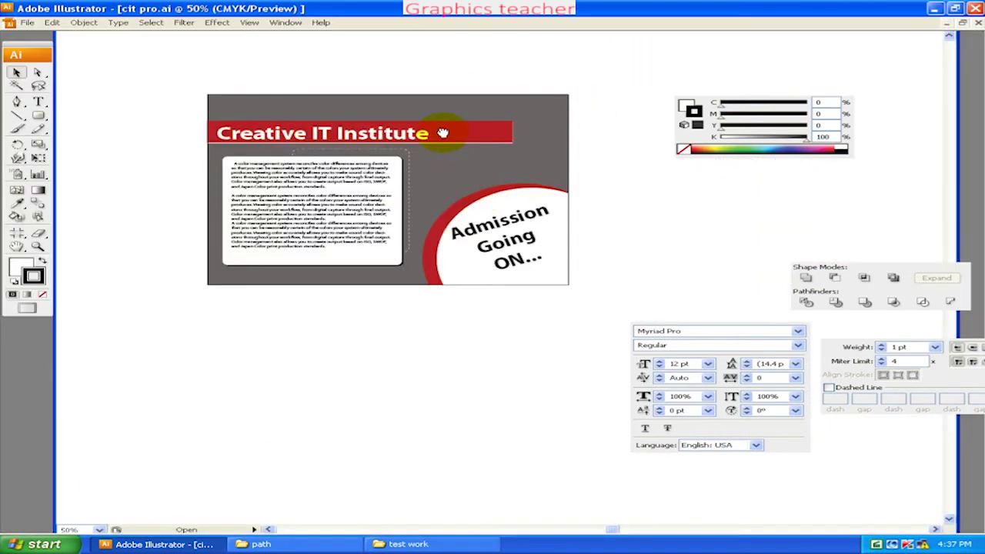
key(ctrl+plus)
key(ctrl+plus)
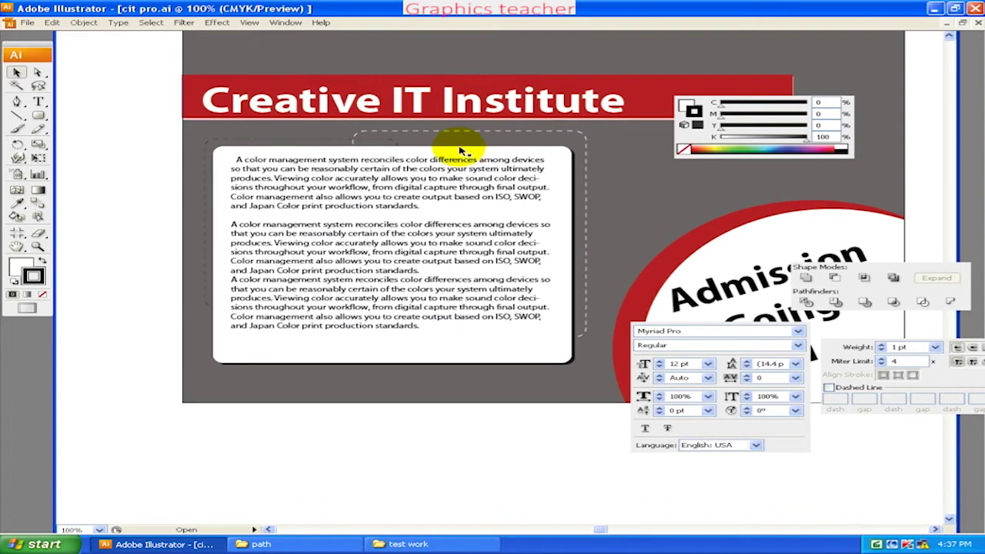
key(ctrl+minus)
key(ctrl+plus)
key(ctrl+plus)
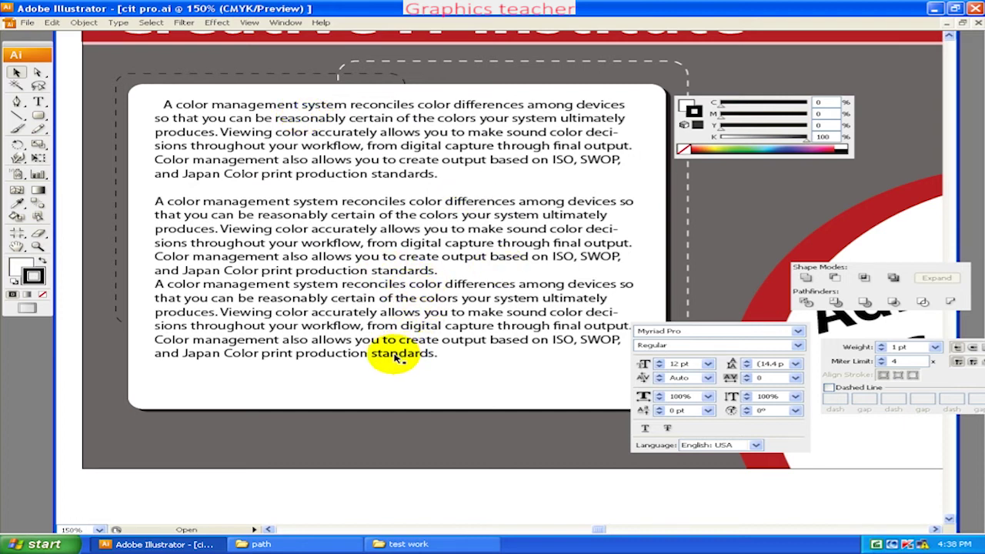
- Replace every 'Color' with 'RGB Color' using Find and Replace (21 replacements)
click(52, 25)
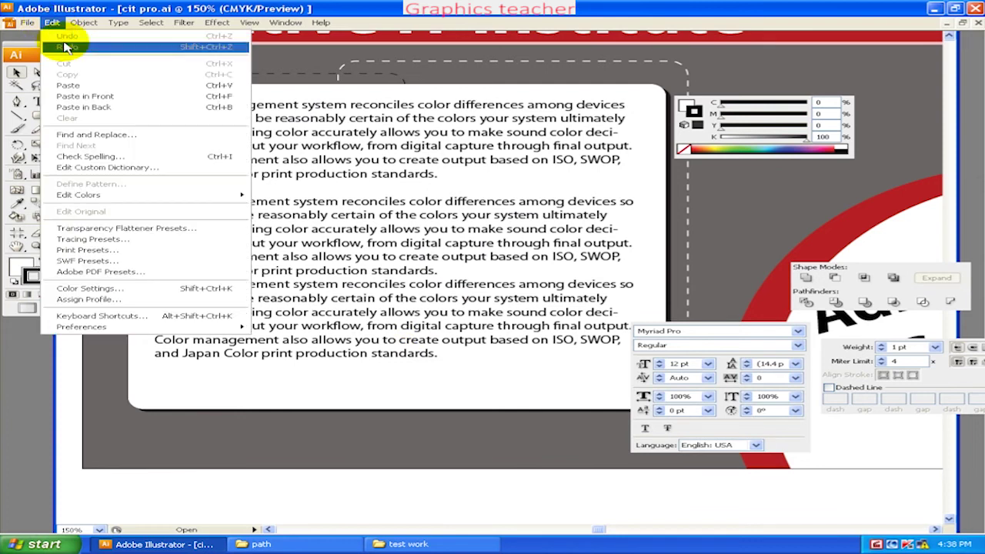
click(104, 136)
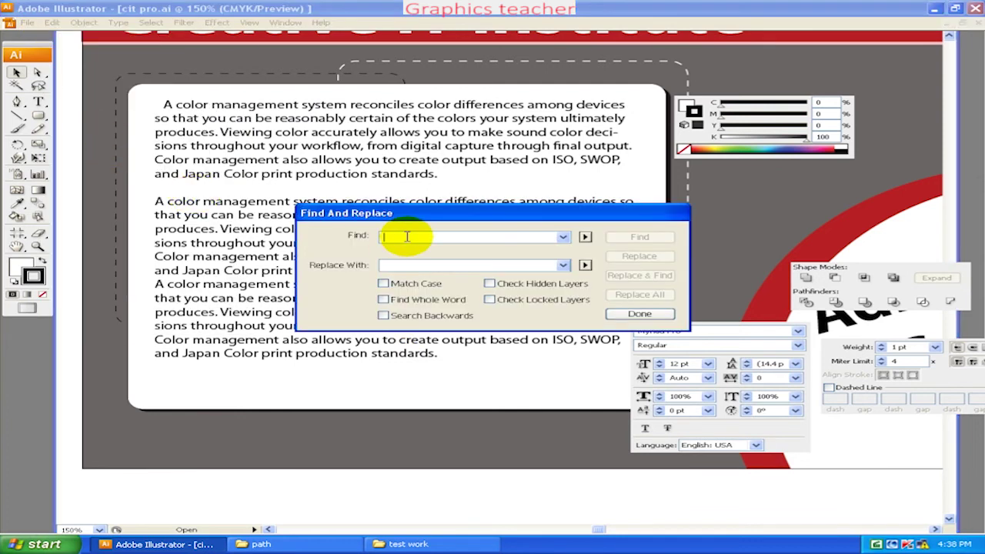
text(Color)
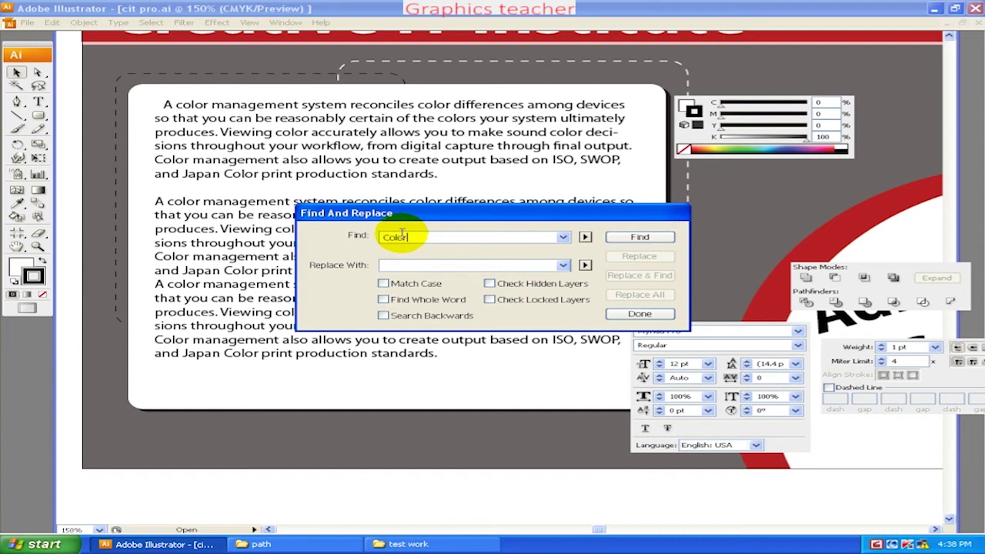
click(385, 264)
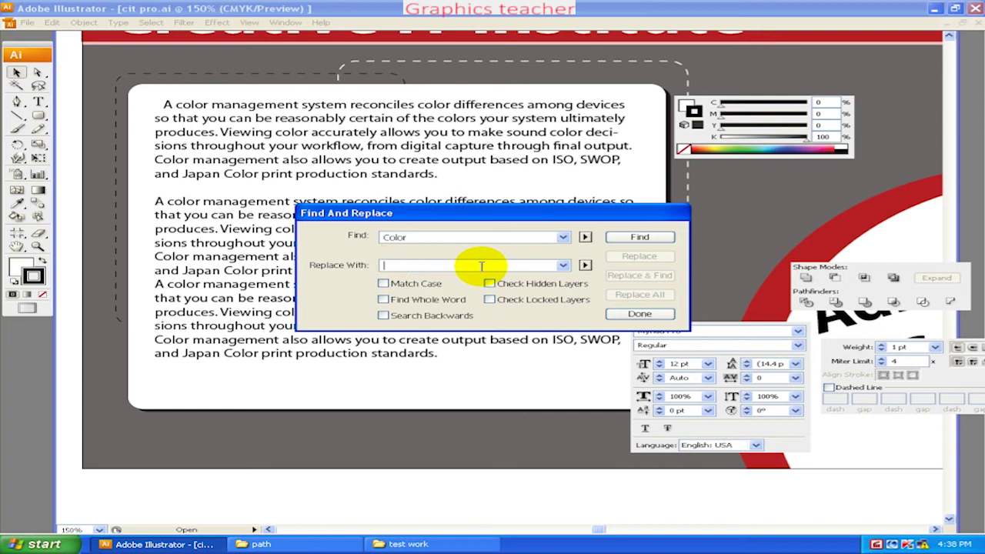
text(RG)
text(B Color)
click(644, 244)
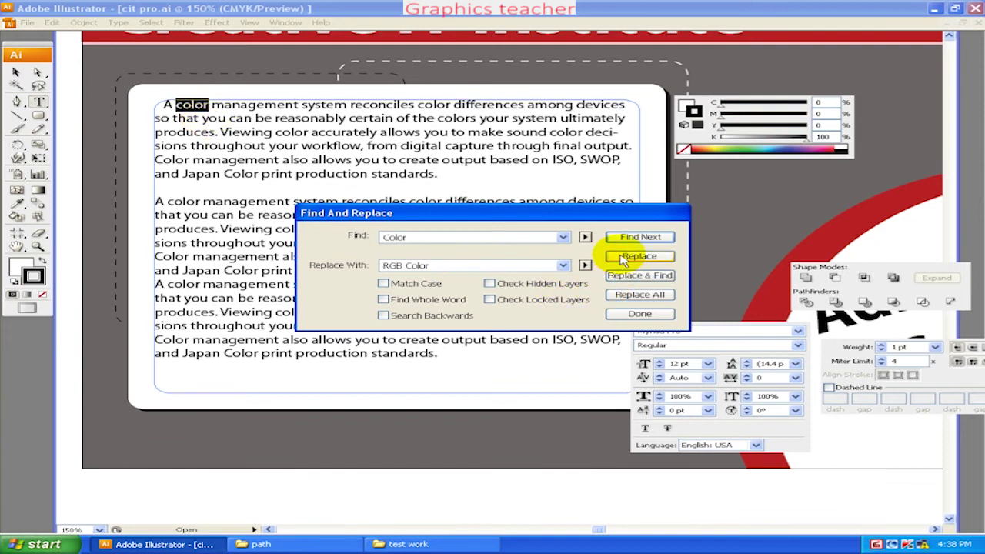
click(644, 299)
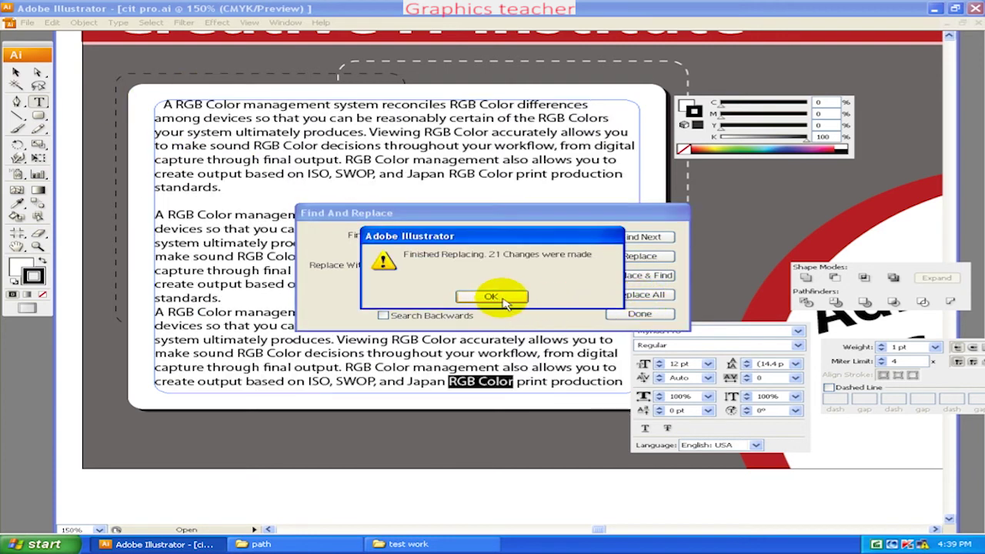
click(435, 294)
click(640, 313)
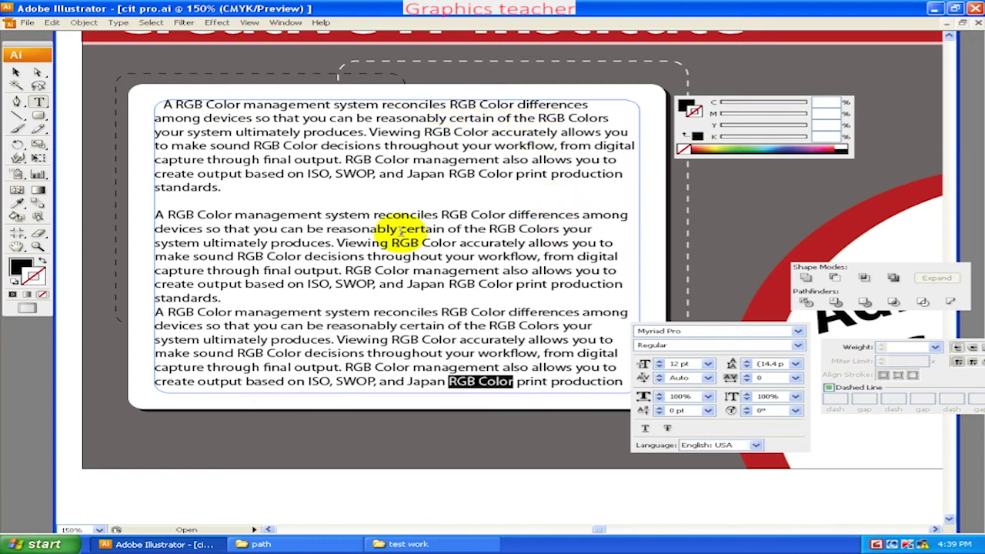
- Select and deselect the body text frame, then show the Edit menu
click(15, 71)
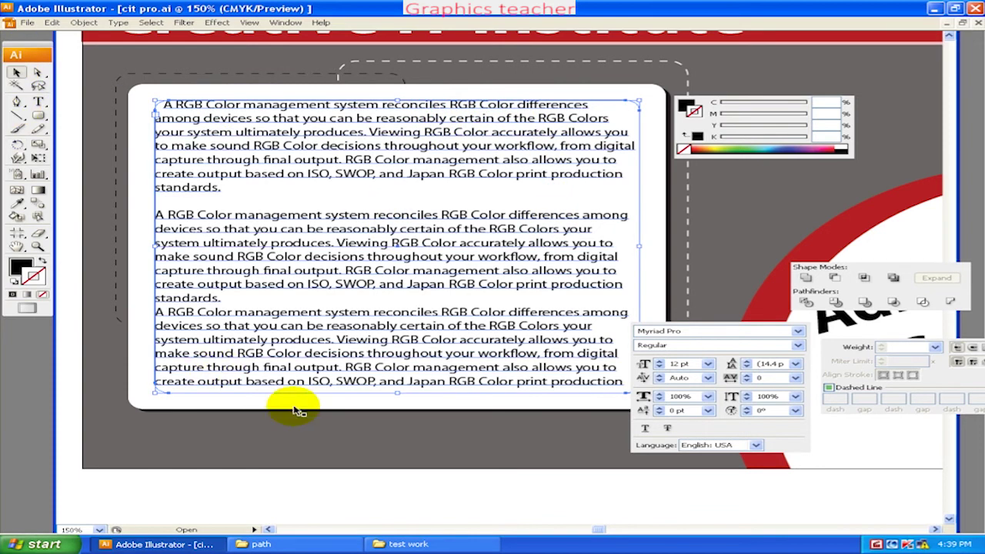
click(343, 493)
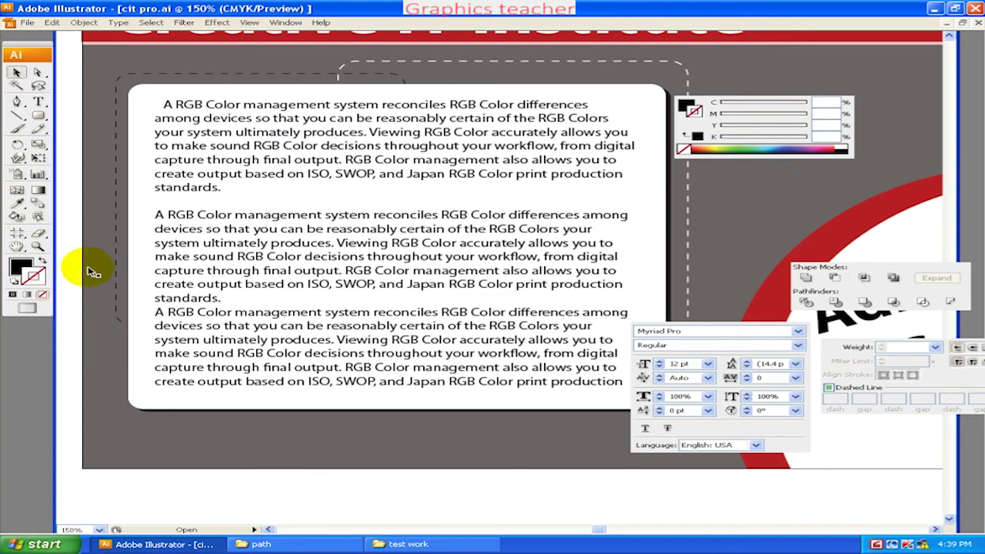
click(53, 23)
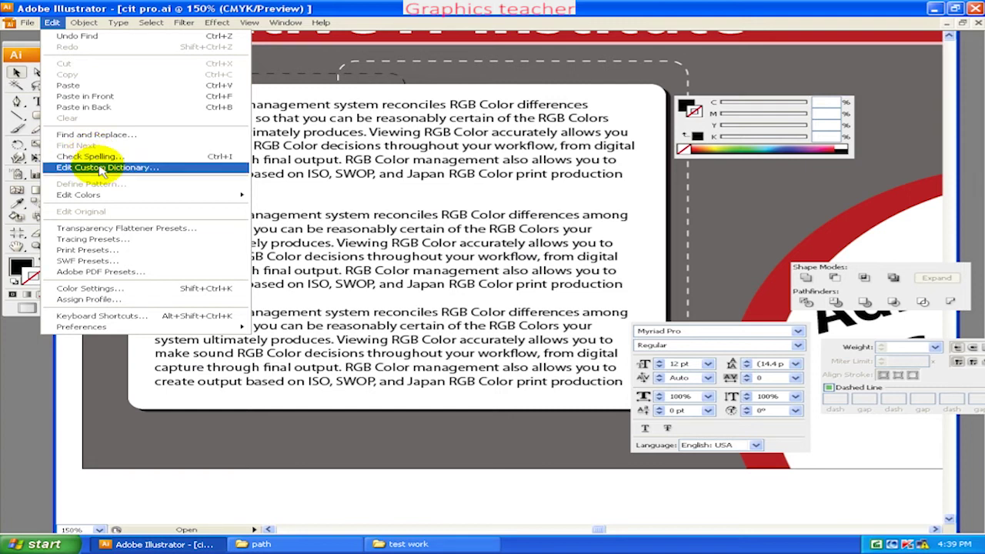
- Add the word 'CIT' to the custom spelling dictionary and reopen the Edit menu
click(100, 171)
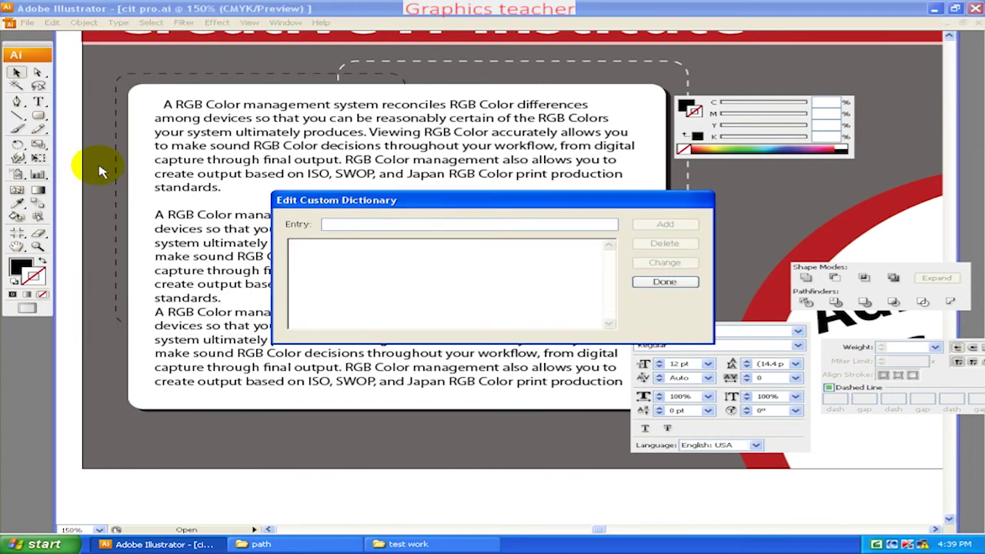
click(333, 223)
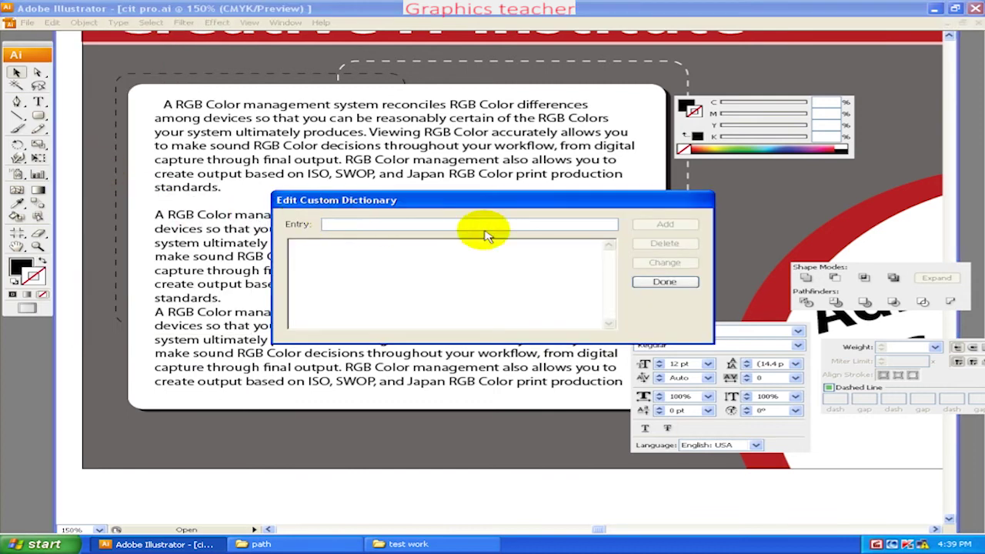
text(CIT)
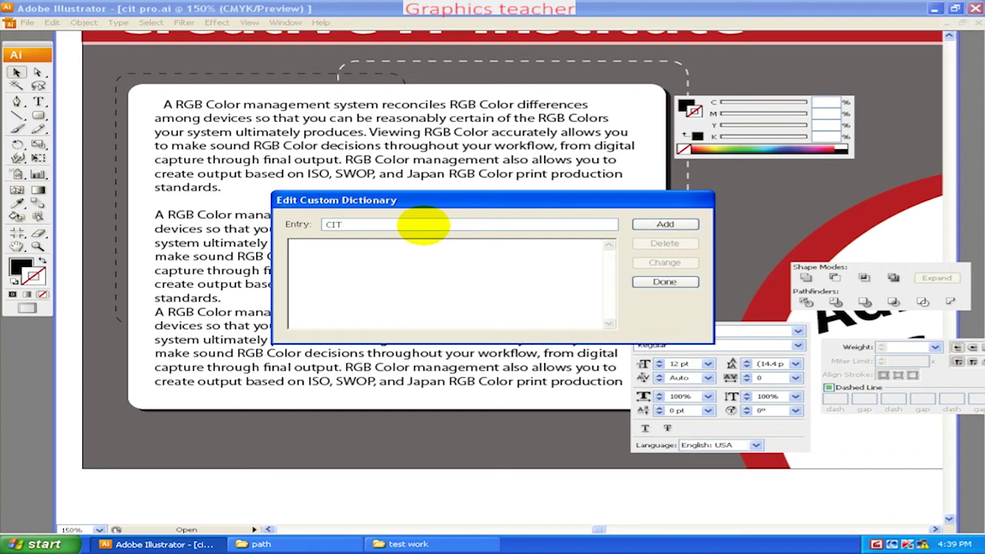
click(655, 227)
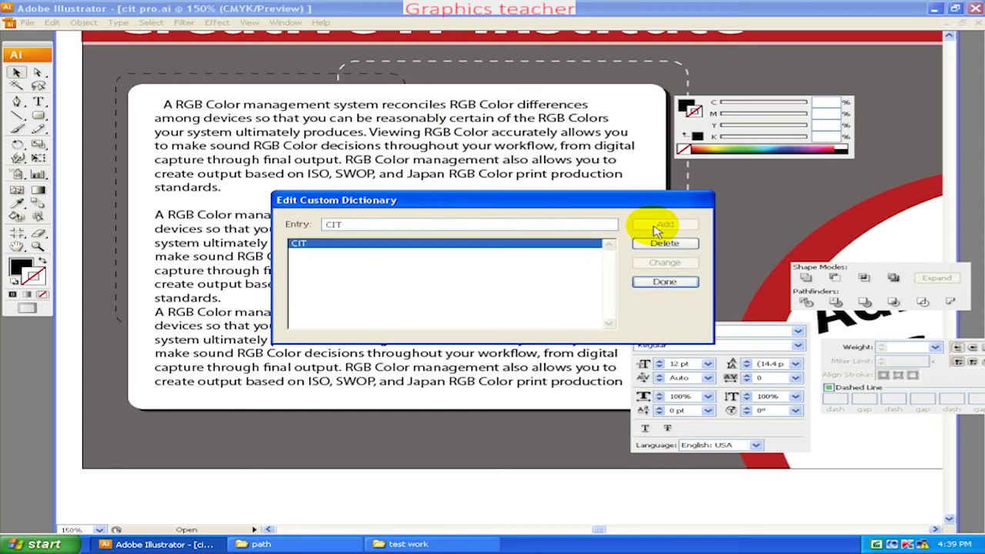
click(647, 284)
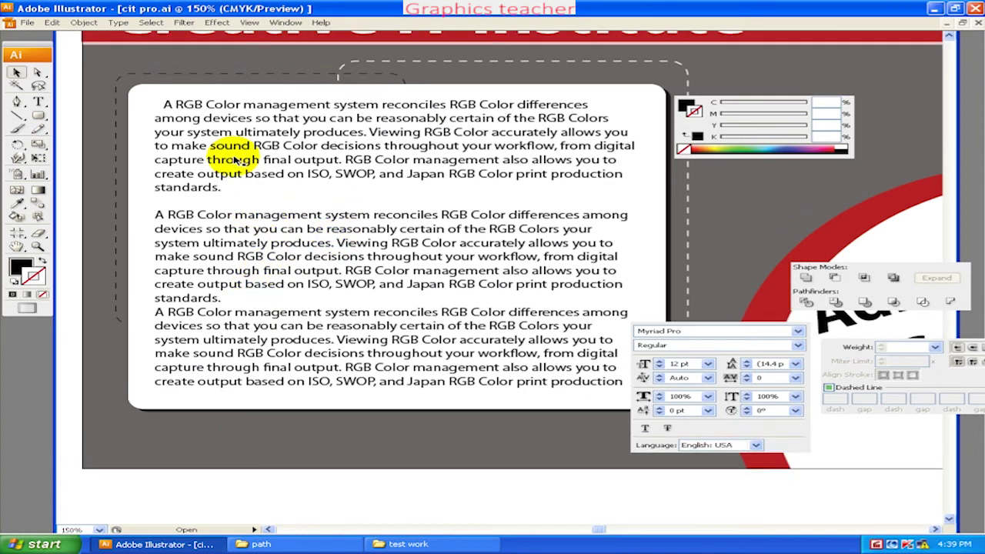
click(51, 23)
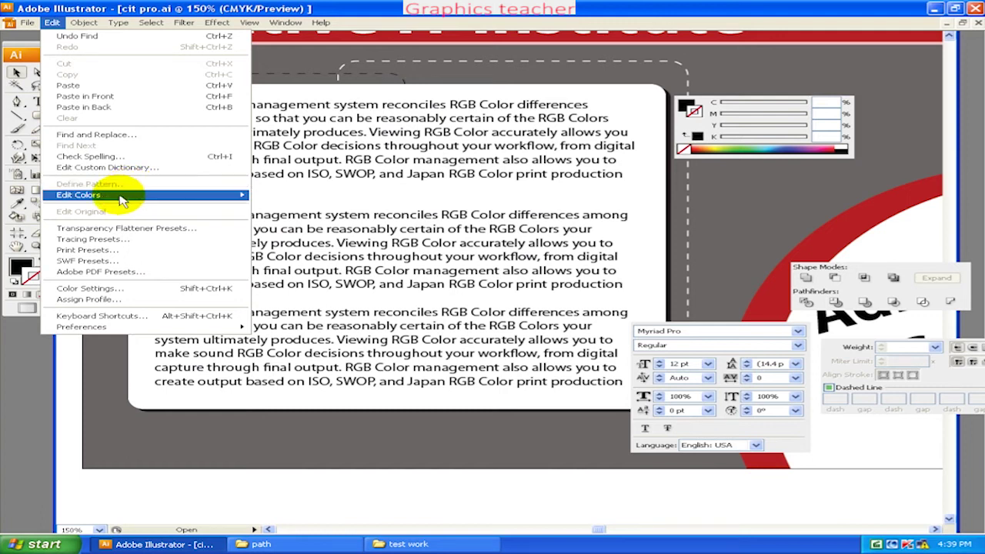
- Draw a small black rectangle below the flyer and zoom in on it
click(301, 501)
scroll(367, 359, down, 3)
scroll(346, 213, down, 4)
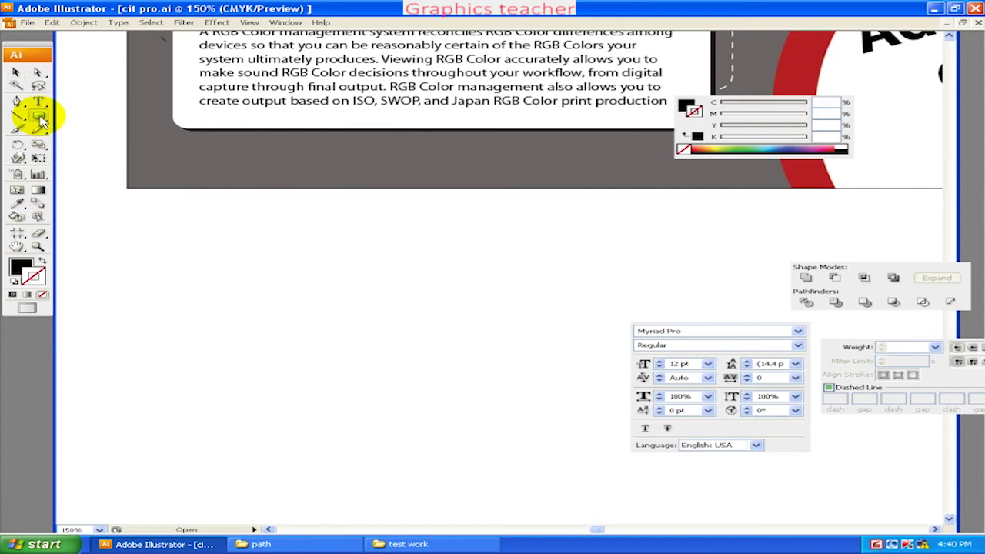
drag(39, 115, 70, 117)
drag(246, 334, 264, 345)
click(16, 73)
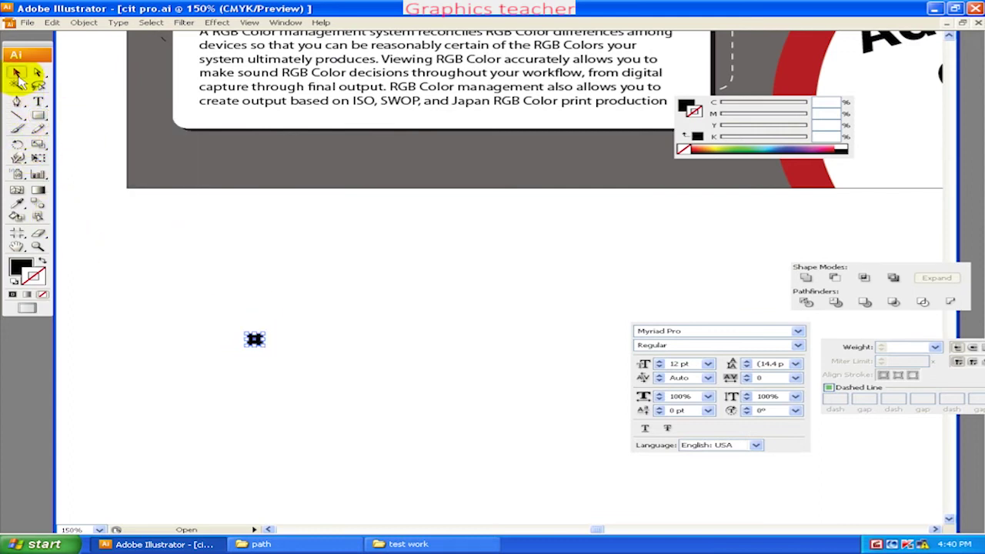
key(ctrl+plus)
drag(215, 378, 367, 310)
key(ctrl+plus)
key(ctrl+plus)
key(ctrl+plus)
mouse_move(241, 244)
mouse_down()
mouse_move(330, 311)
mouse_move(318, 356)
mouse_move(382, 328)
mouse_up()
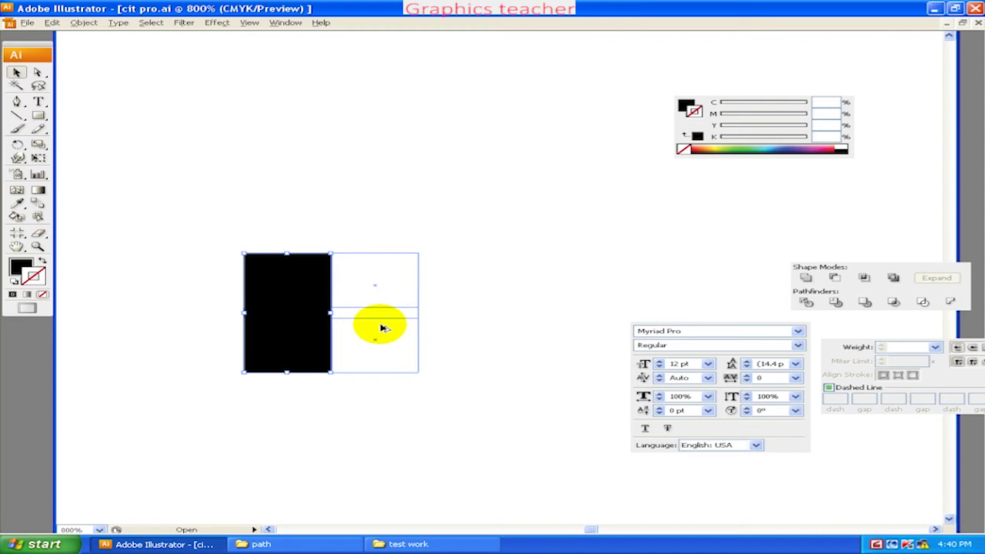
- Duplicate the rectangle into a 2×2 grid, make the lower-right square orange, and remove all outlines
drag(383, 328, 378, 328)
click(445, 323)
click(378, 341)
click(702, 149)
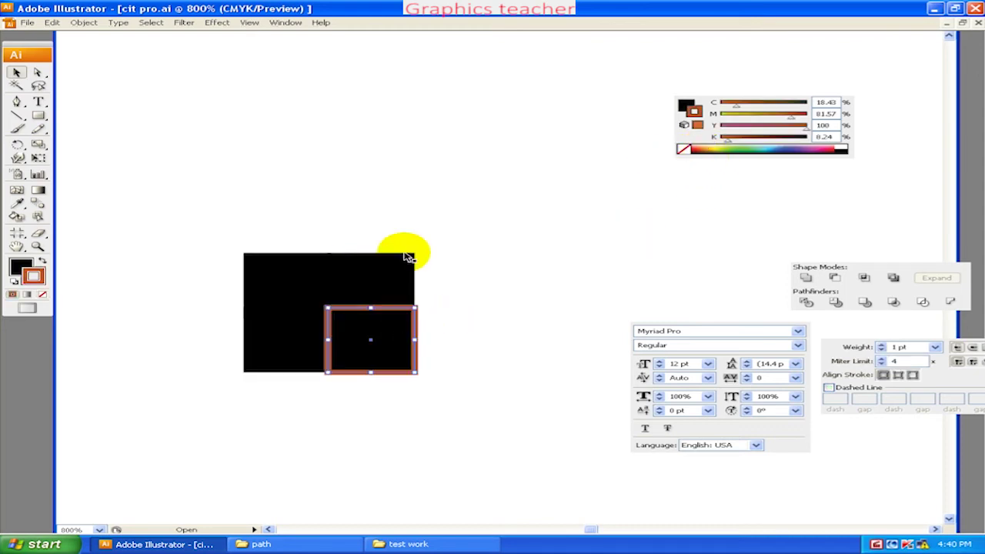
click(43, 260)
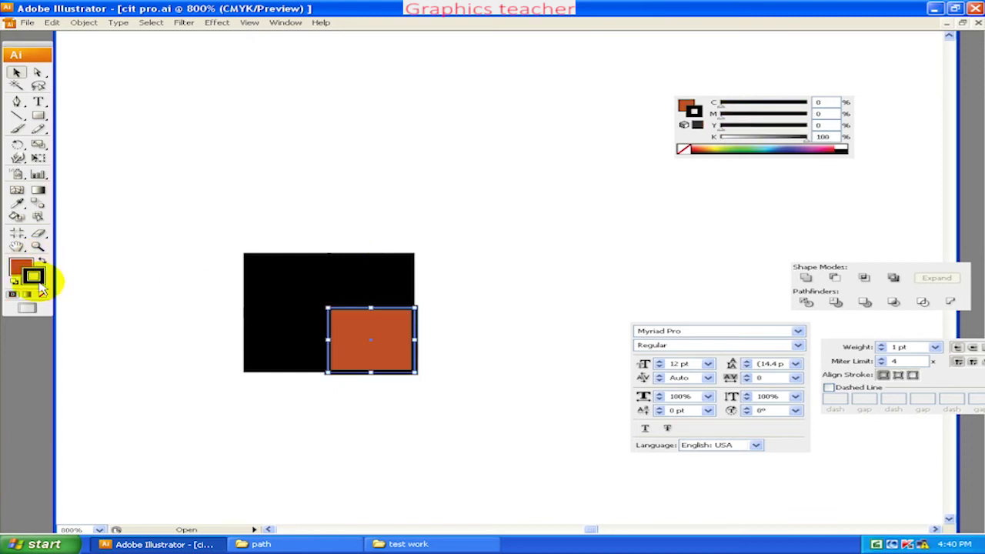
drag(172, 259, 440, 385)
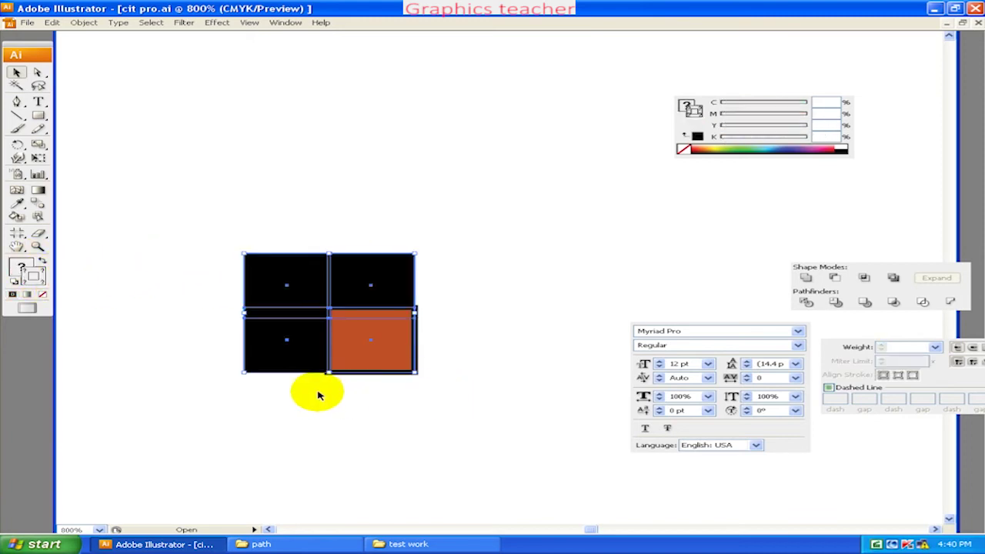
click(42, 294)
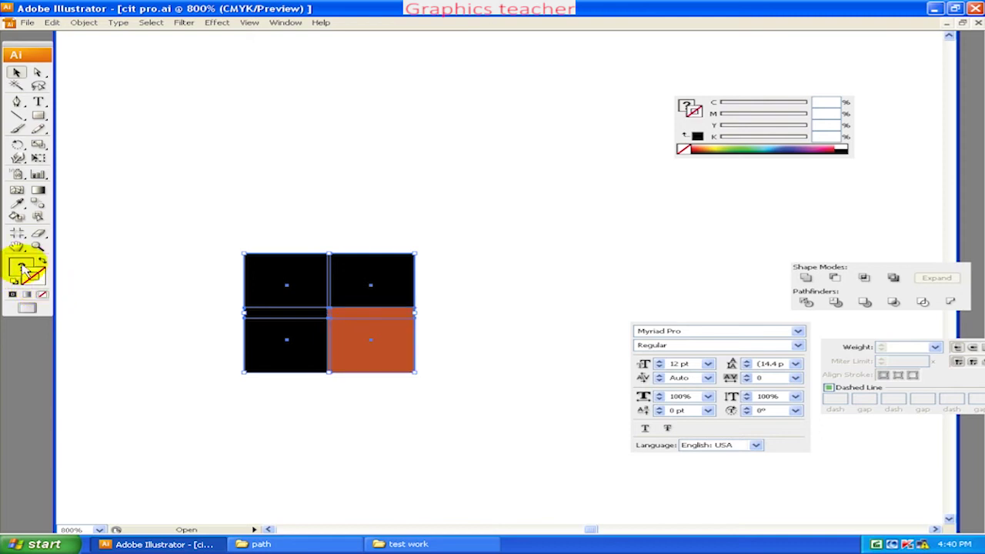
- Fill the top-left square yellow-green and the top-right square magenta
click(161, 303)
click(291, 293)
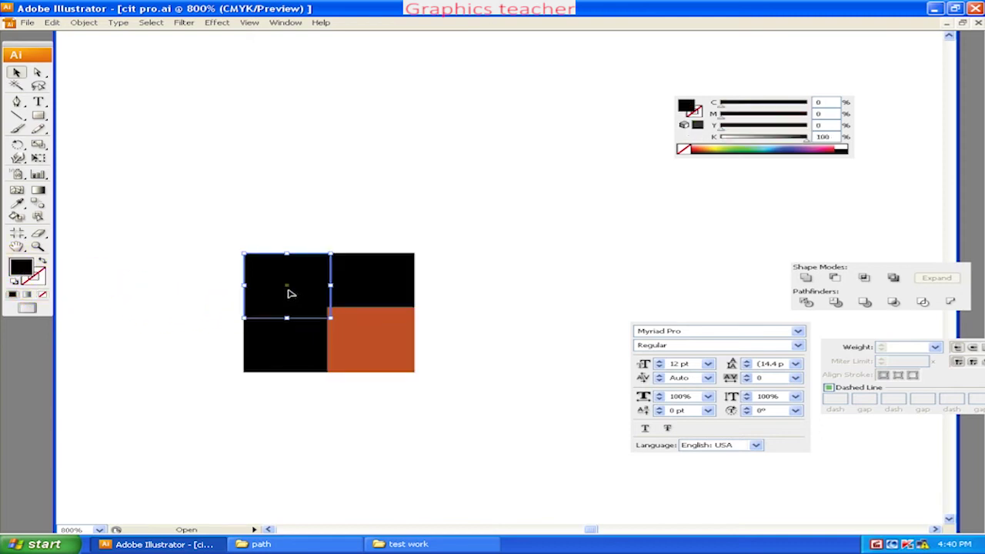
click(732, 147)
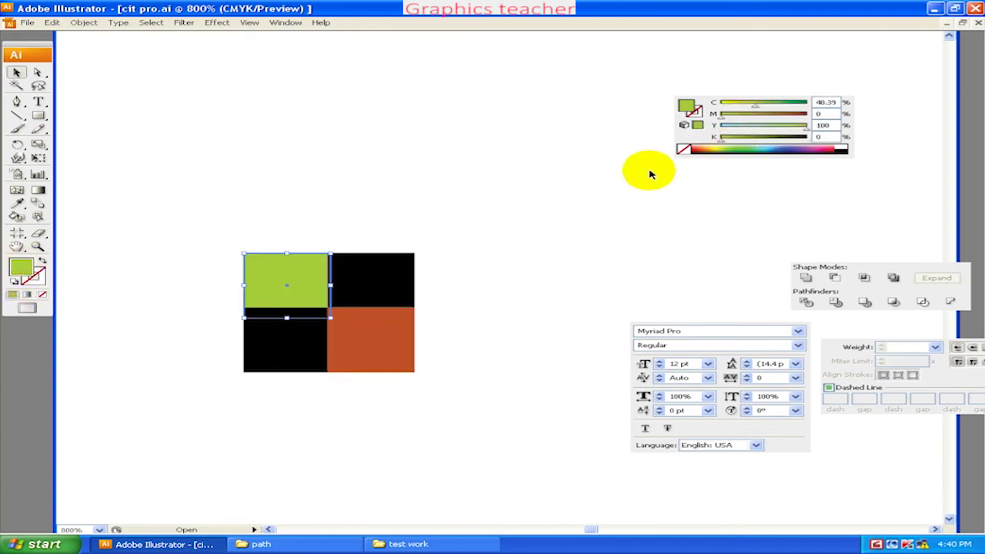
click(350, 281)
click(820, 146)
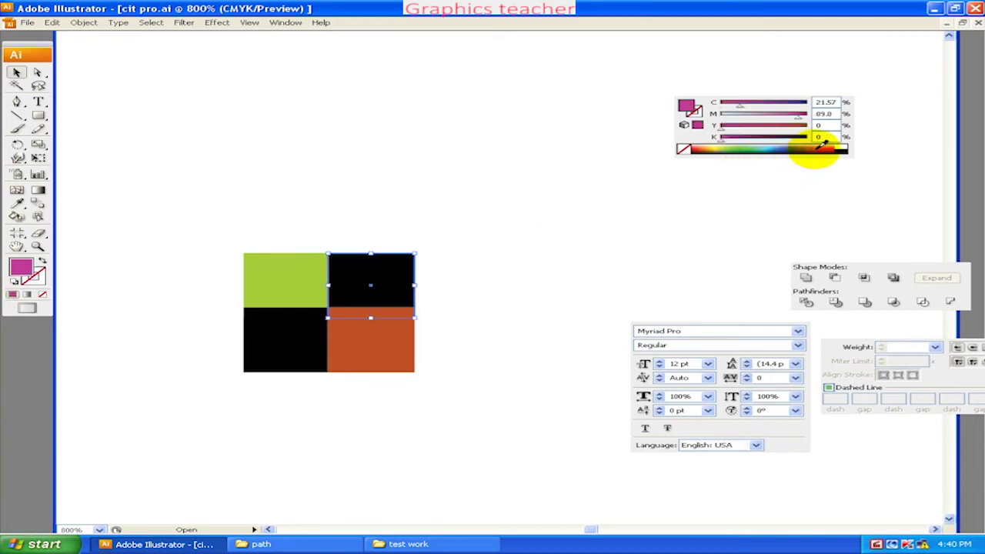
click(293, 339)
click(484, 269)
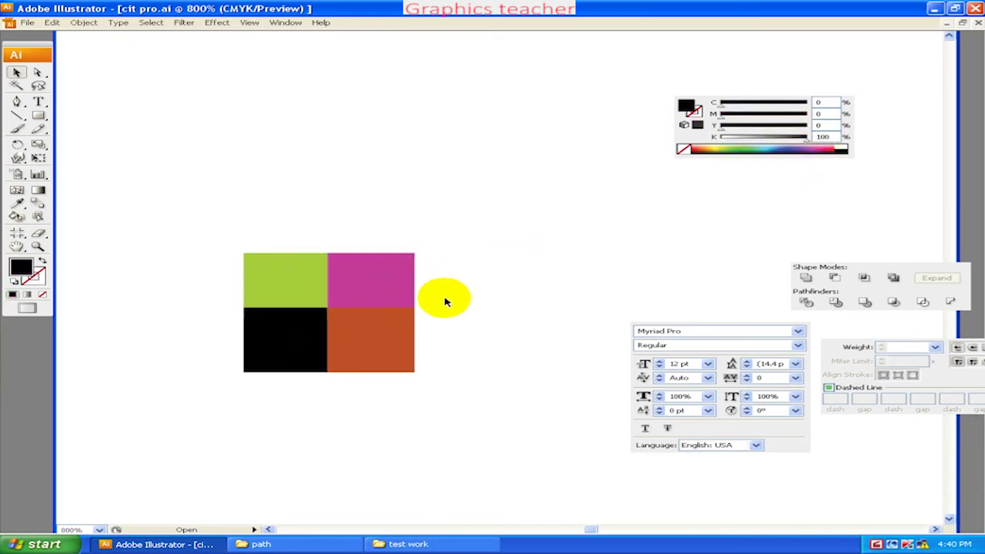
drag(477, 192, 211, 408)
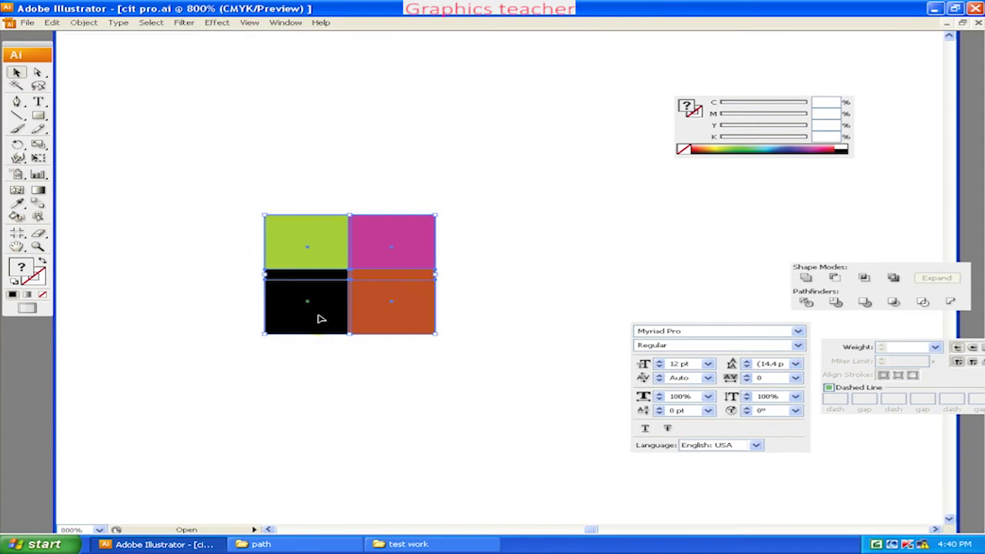
click(493, 279)
- Bring the magenta square to the front of the stack
click(406, 259)
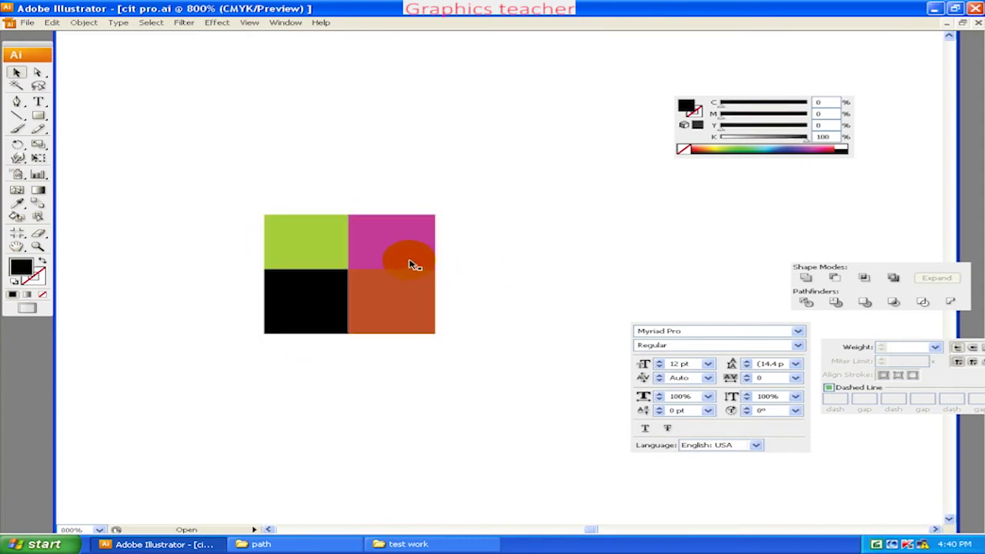
right_click(406, 261)
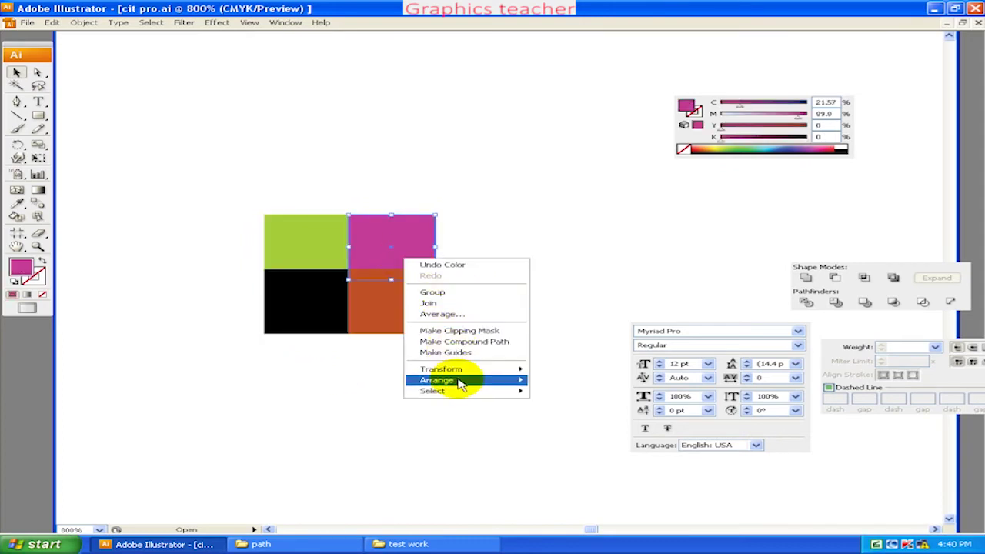
click(550, 380)
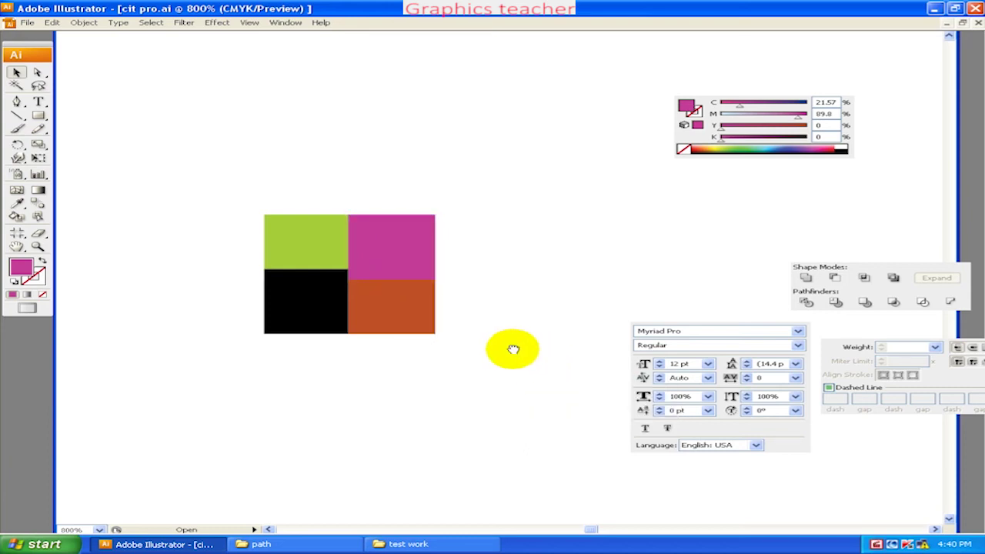
click(514, 343)
drag(480, 200, 187, 380)
click(493, 321)
- Recolour the orange square light blue and select all four squares
click(418, 267)
click(416, 311)
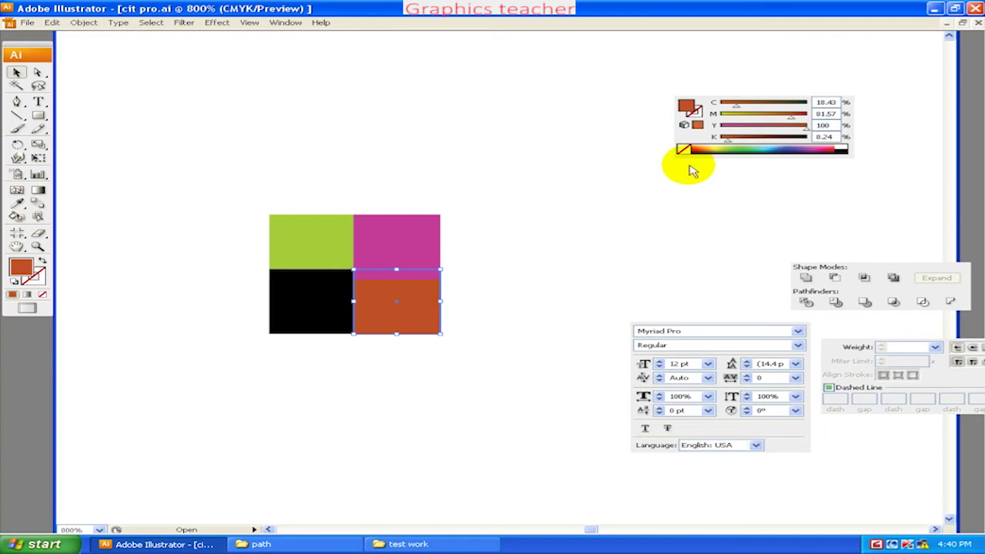
click(773, 148)
click(565, 254)
drag(562, 255, 518, 235)
drag(314, 185, 502, 344)
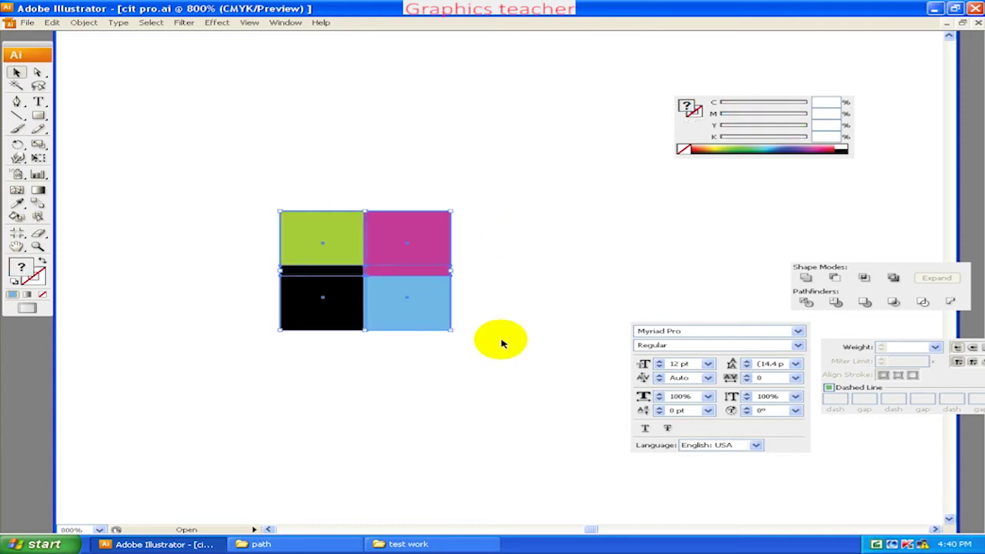
- Define the four selected squares as a new pattern swatch
click(51, 22)
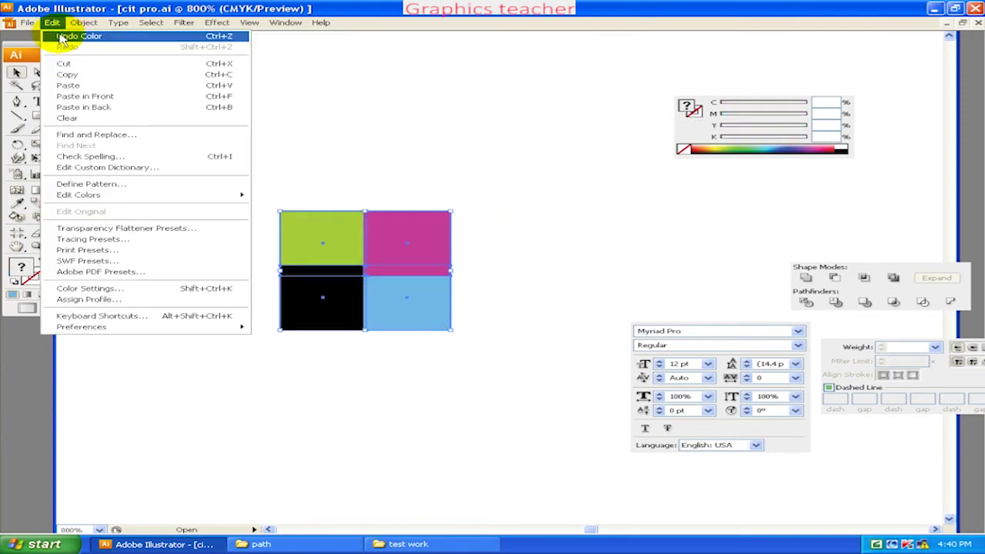
click(80, 184)
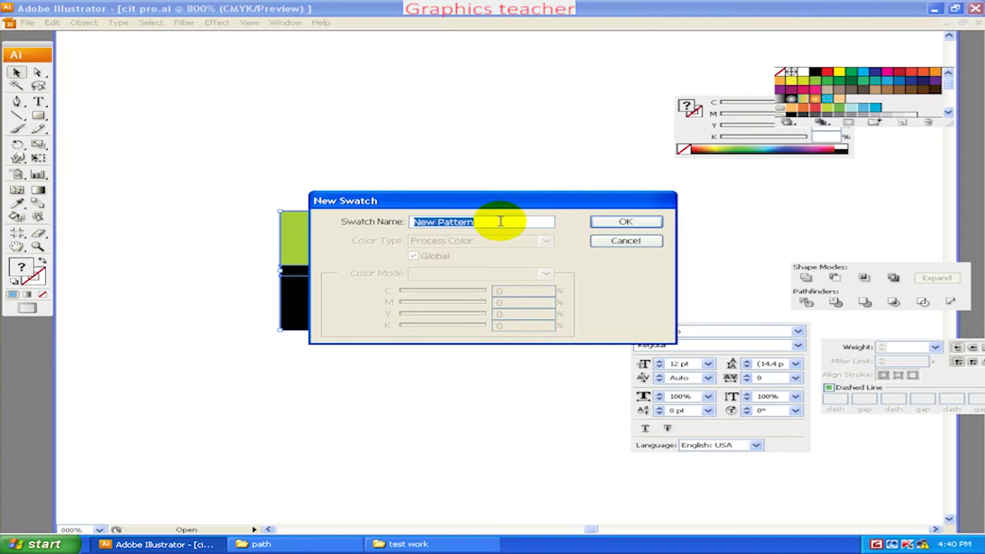
text(n)
click(625, 222)
click(539, 197)
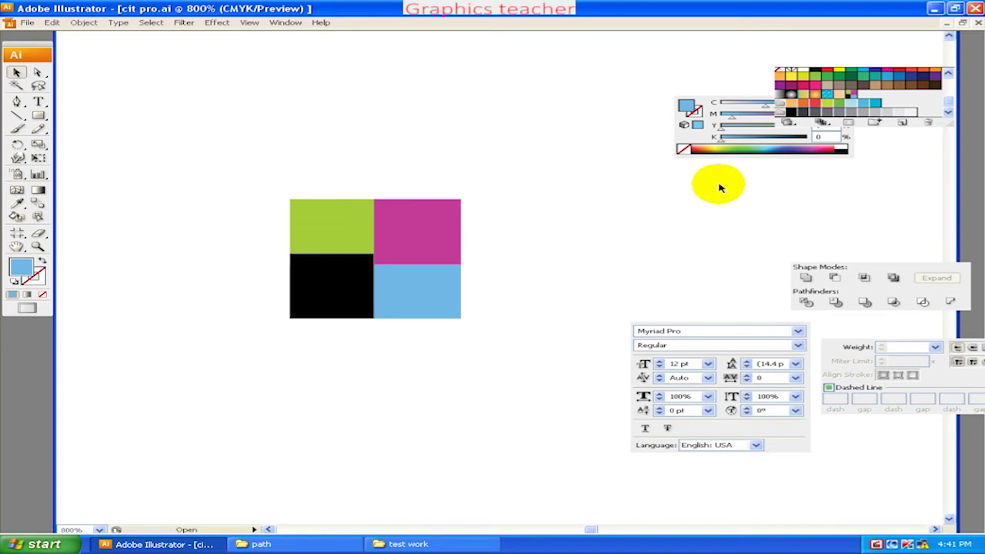
click(371, 226)
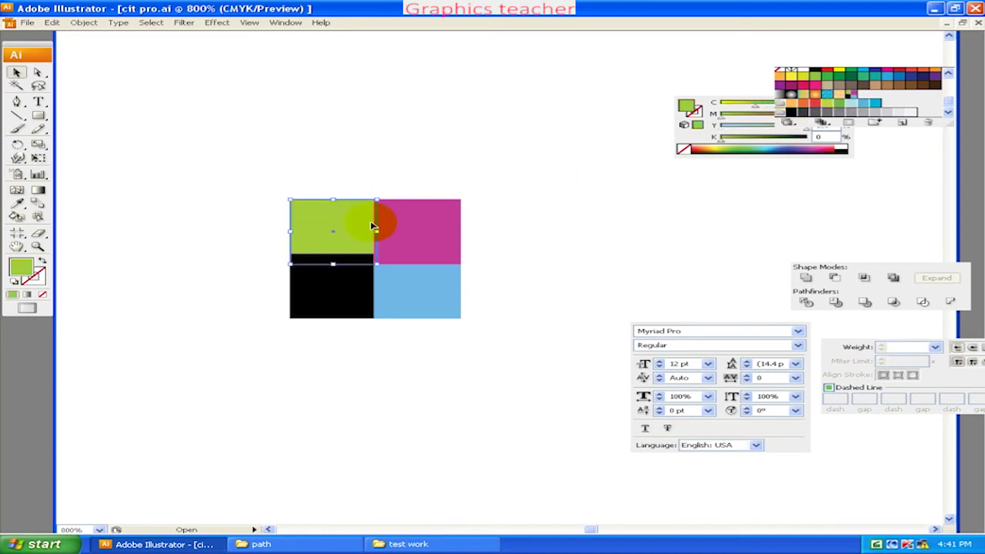
- Draw a circle, fill it with the new pattern swatch, then delete all sample shapes
drag(38, 115, 85, 144)
mouse_move(165, 341)
mouse_down()
mouse_move(319, 488)
mouse_move(365, 489)
mouse_up()
click(15, 71)
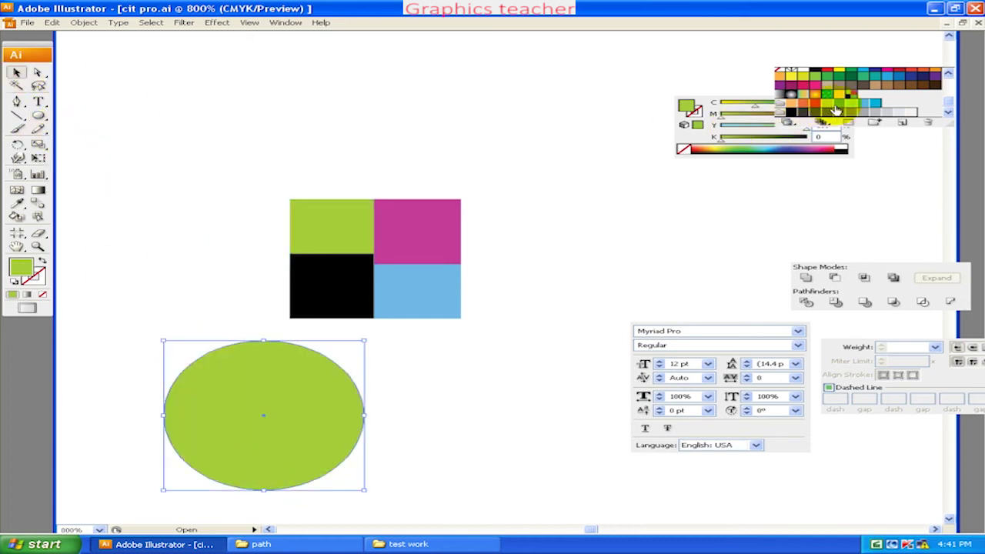
click(849, 98)
drag(286, 411, 299, 400)
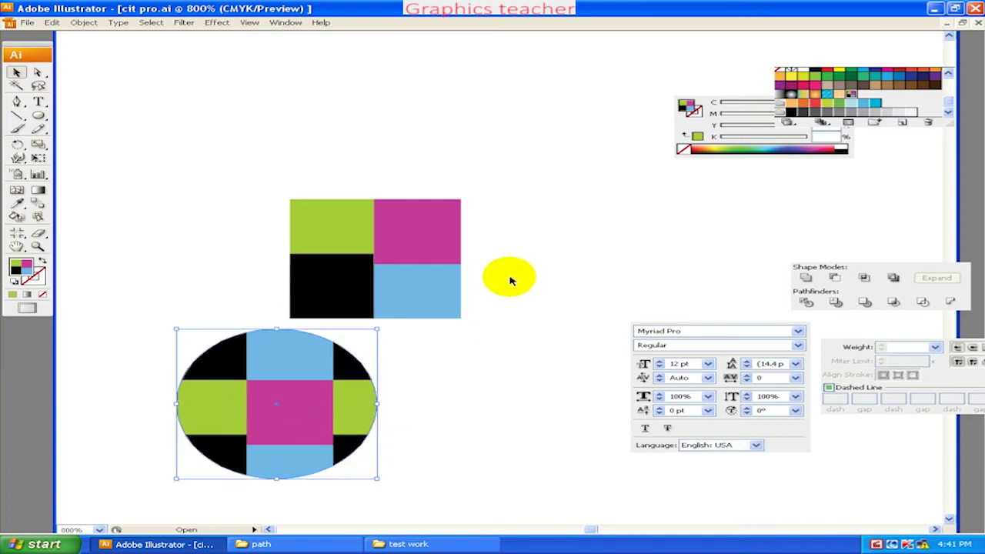
key(ctrl+a)
key(Delete)
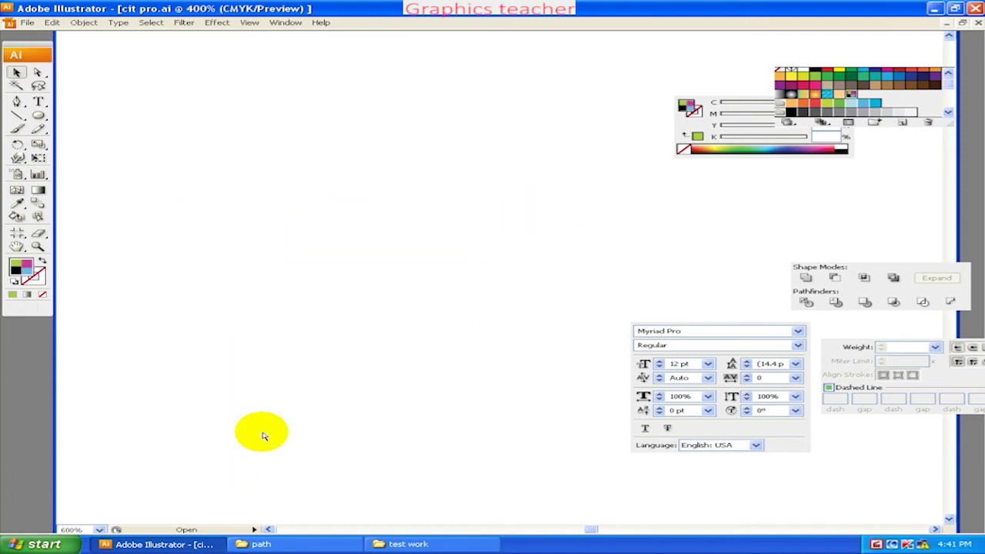
- Zoom out to the whole flyer and show the Edit menu
key(ctrl+minus)
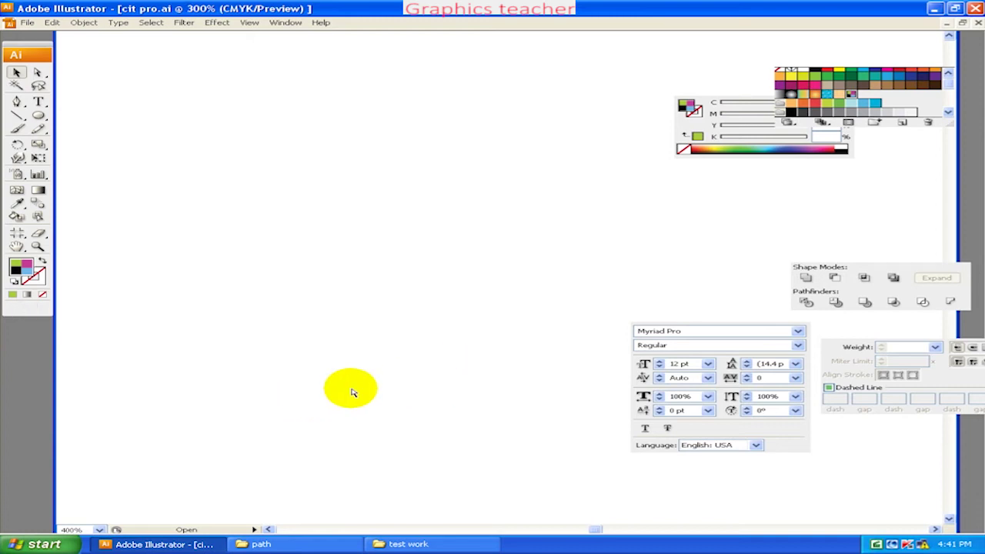
key(ctrl+minus)
key(ctrl+minus)
key(ctrl+minus)
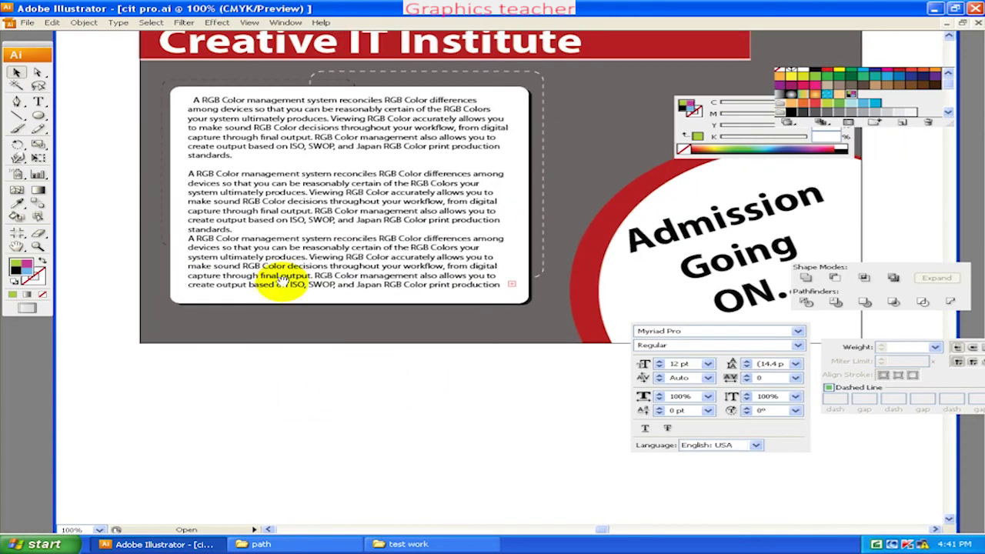
click(51, 23)
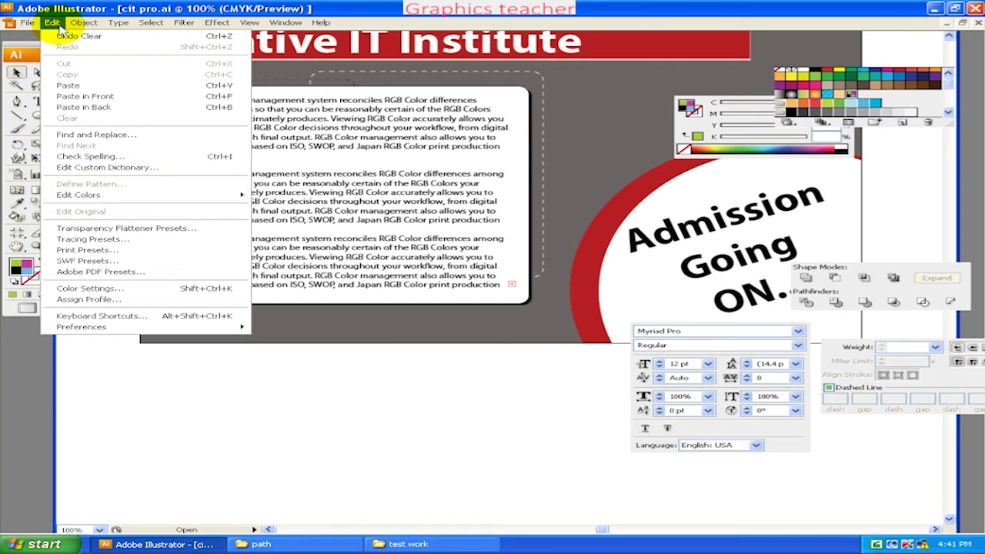
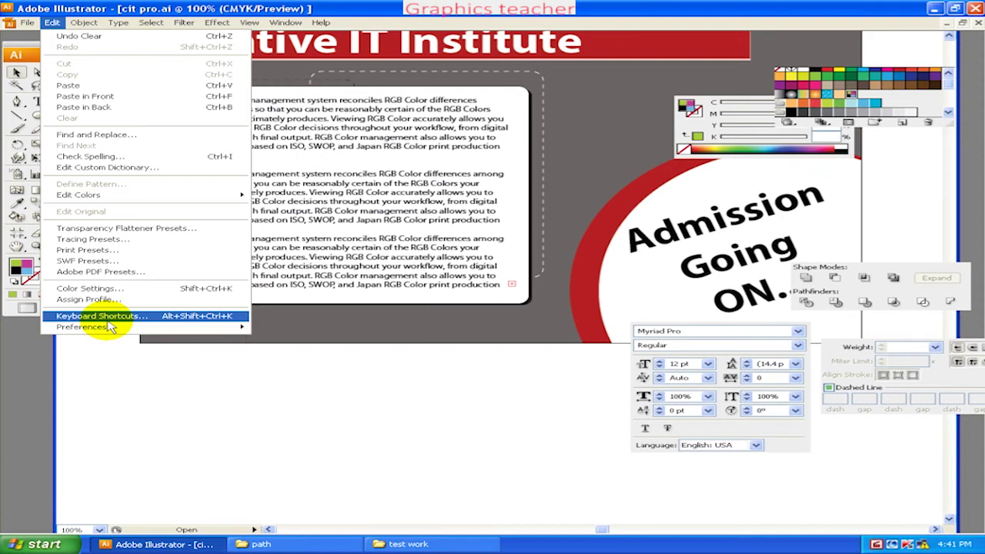
- Open Edit > Keyboard Shortcuts and switch the list to Menu Commands
click(115, 315)
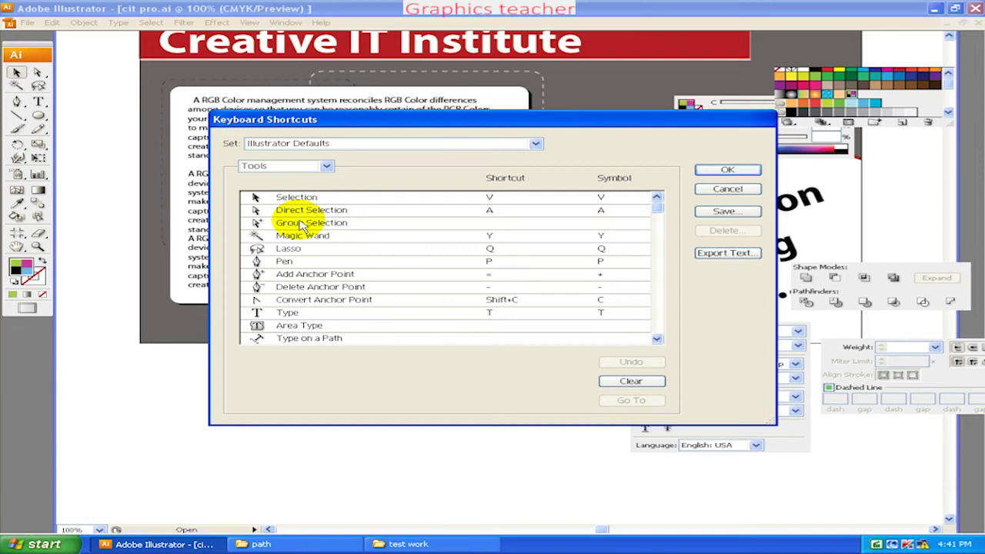
drag(504, 121, 441, 91)
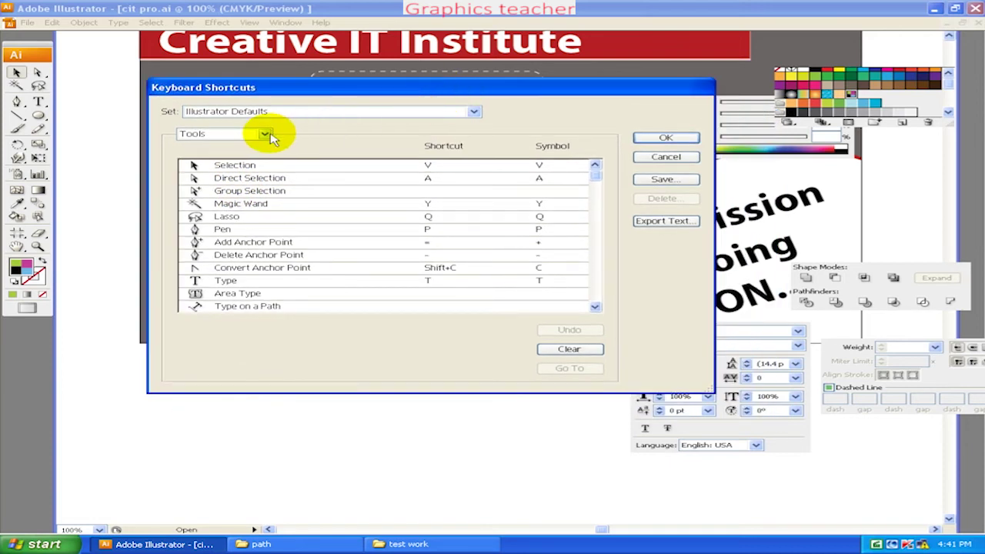
click(321, 114)
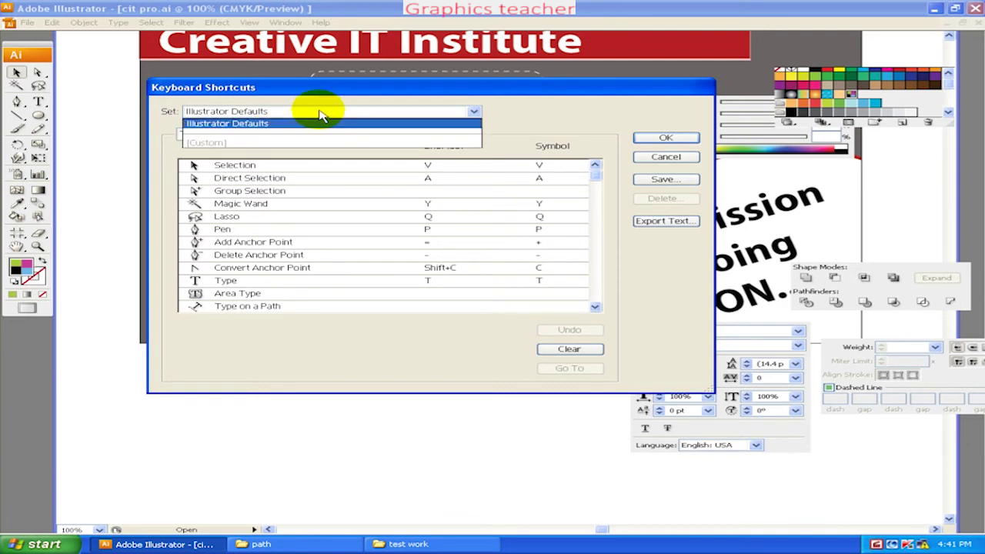
click(321, 124)
click(264, 134)
click(266, 135)
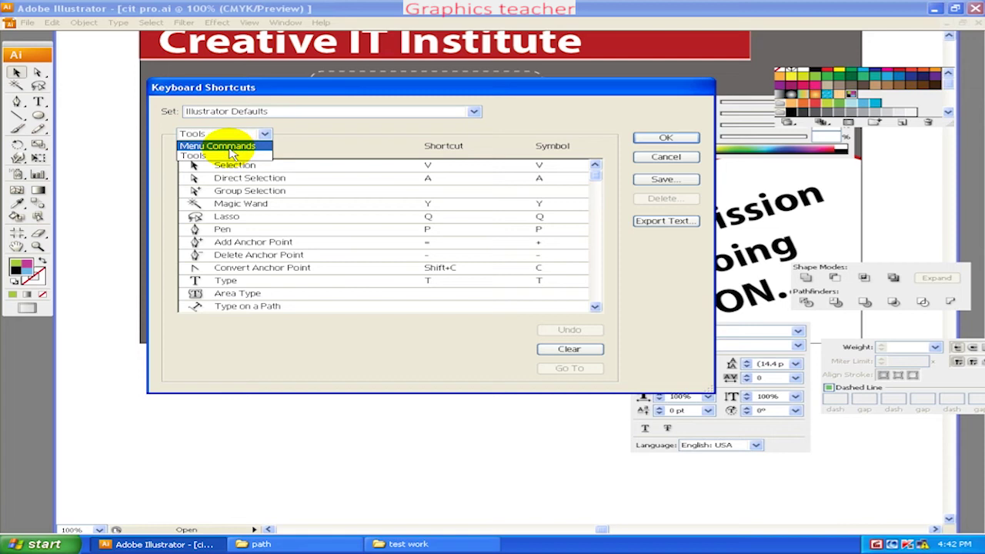
click(231, 146)
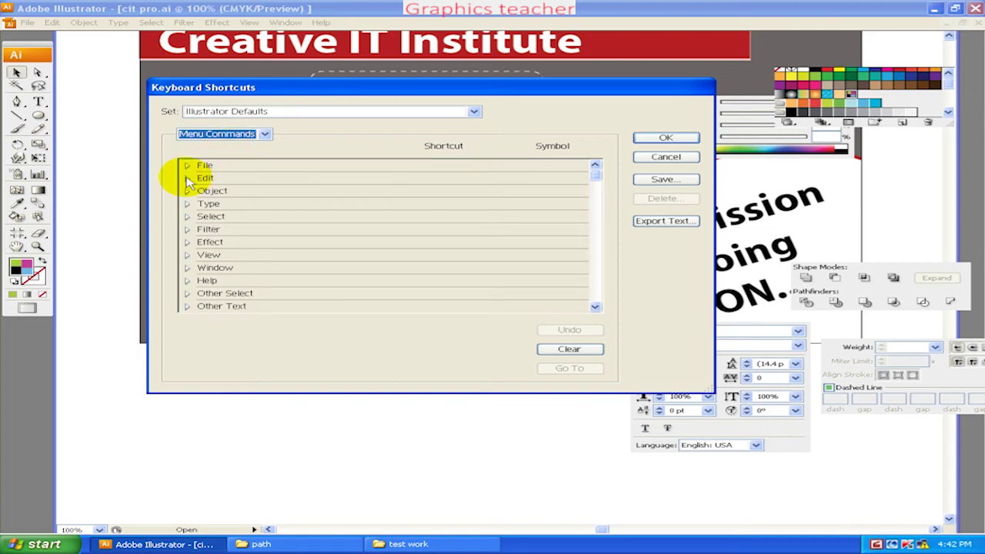
- Expand the File menu and select the Place command's shortcut cell
click(187, 166)
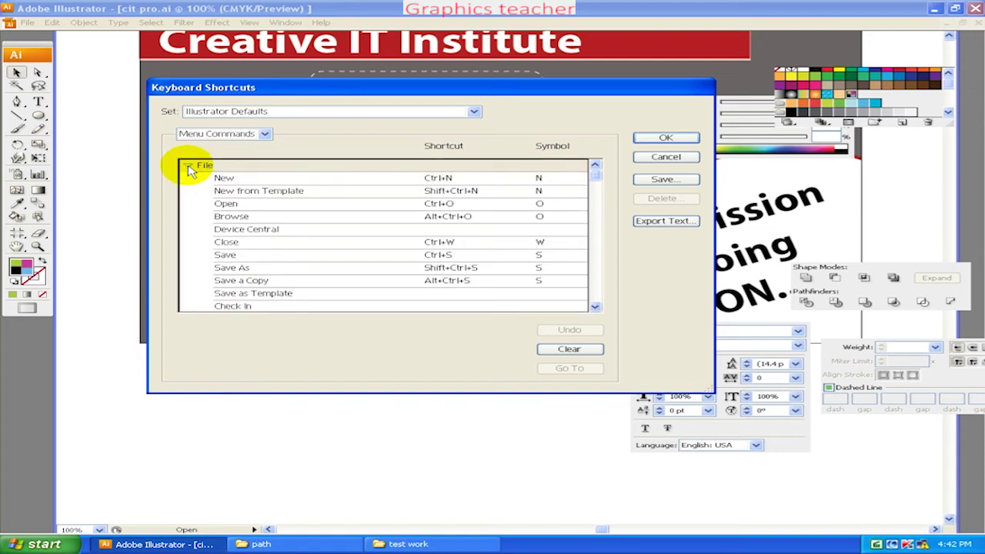
drag(597, 177, 597, 199)
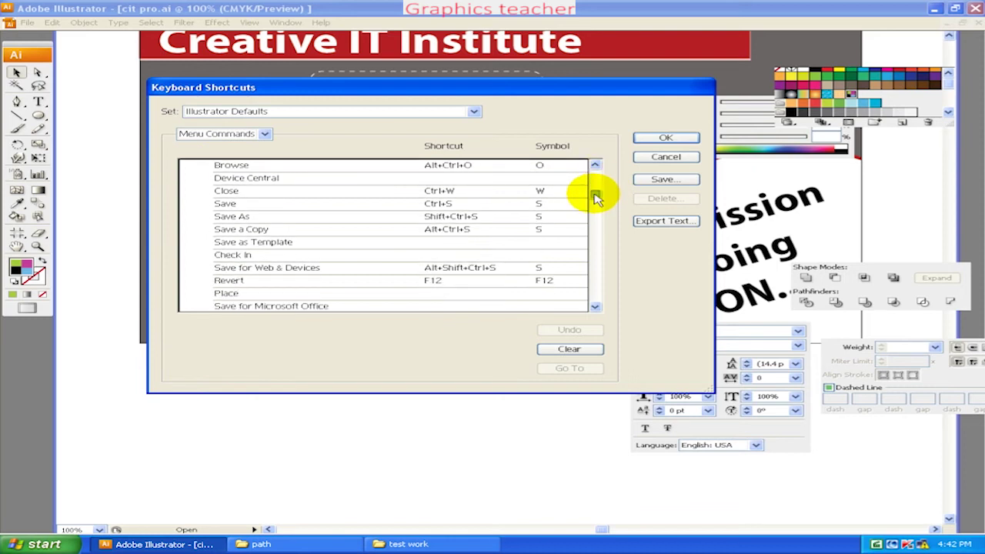
click(279, 296)
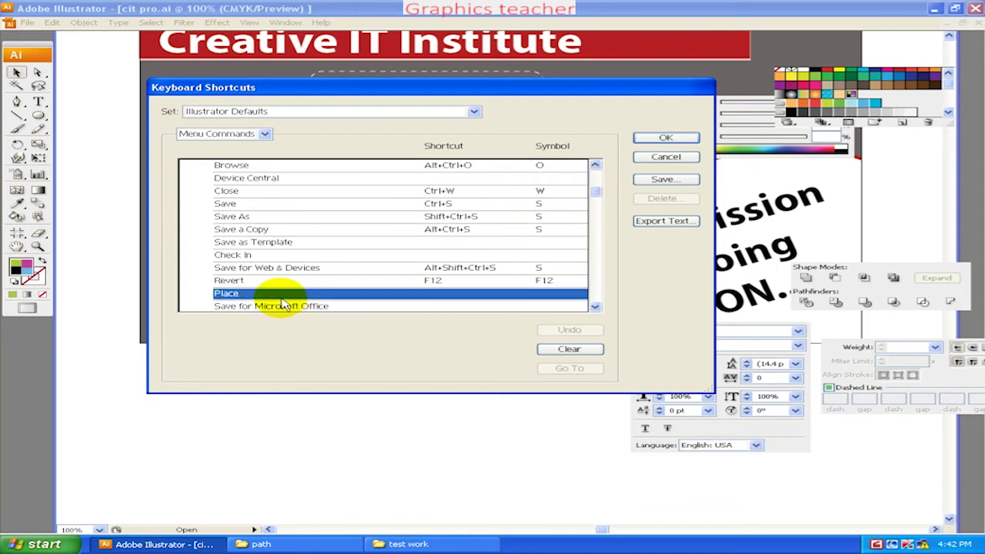
click(450, 298)
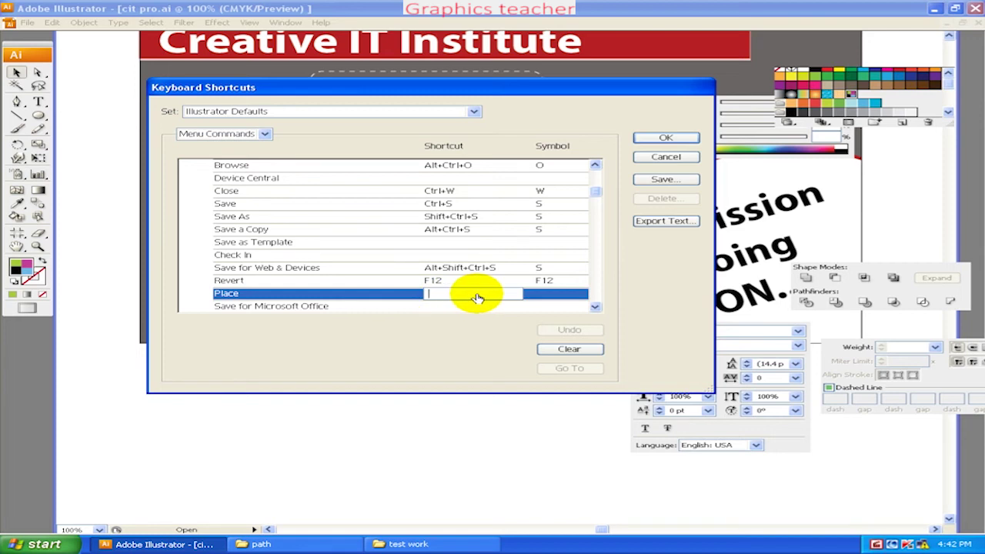
- Try Alt+Ctrl+P, P, Ctrl+L and Ctrl+K for Place, clearing each conflicting or invalid one
key(alt+ctrl+p)
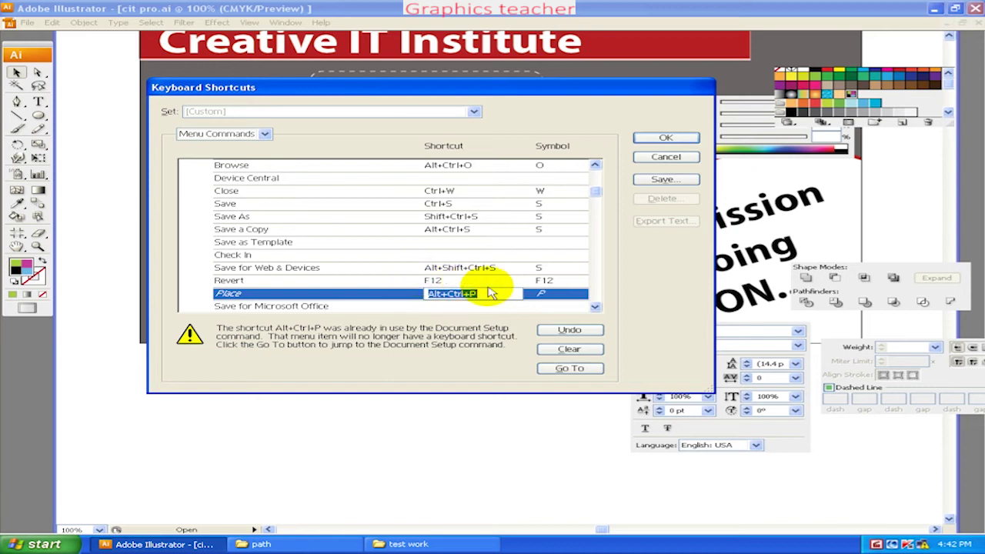
key(BackSpace)
click(489, 296)
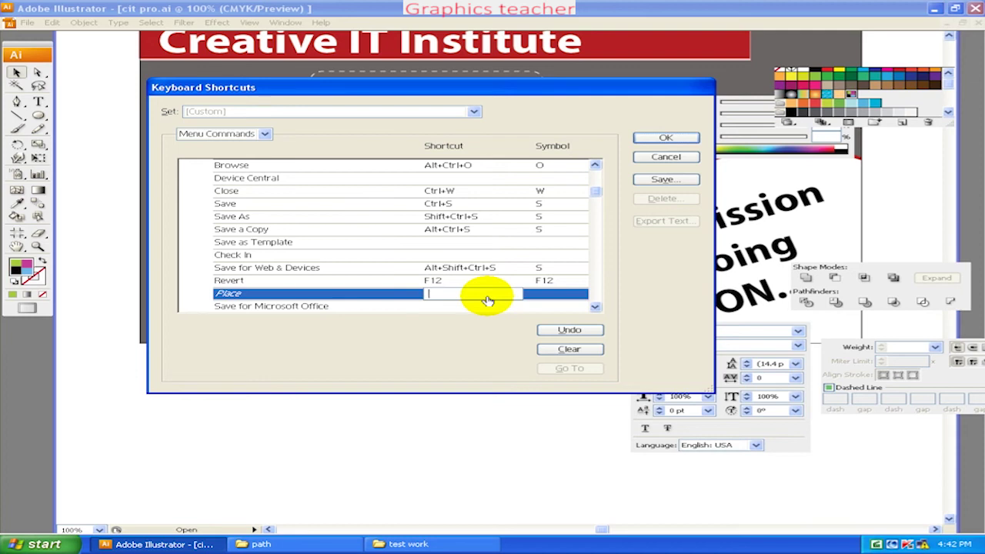
key(p)
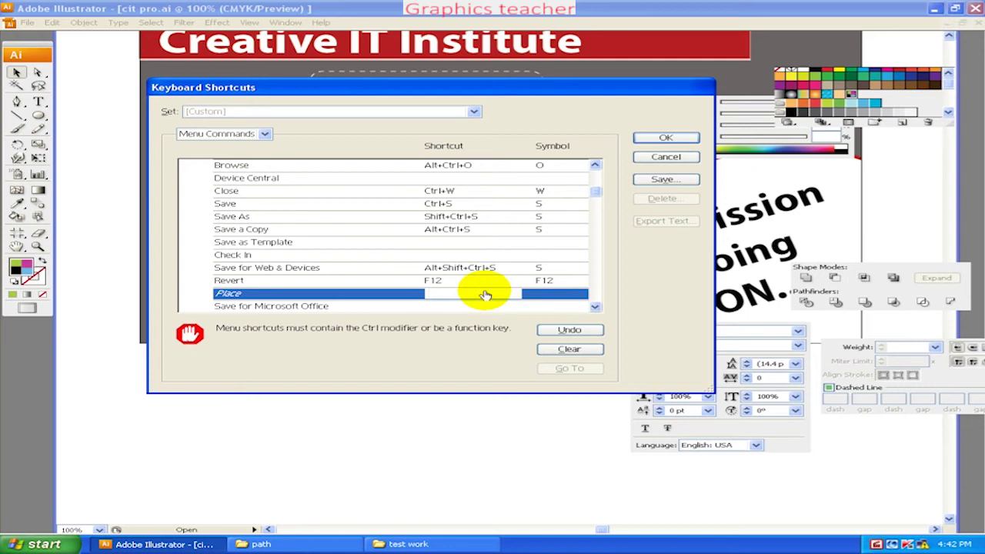
key(ctrl+l)
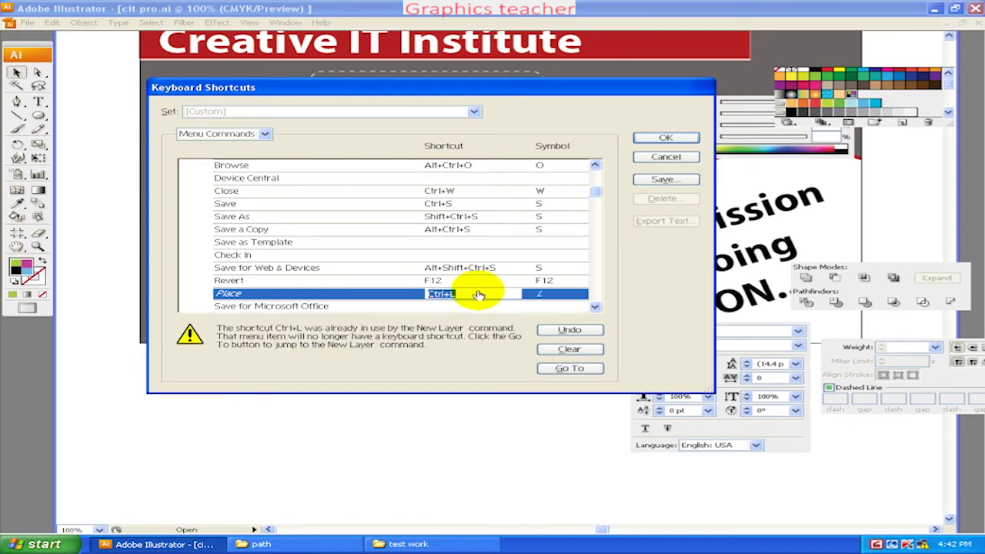
key(BackSpace)
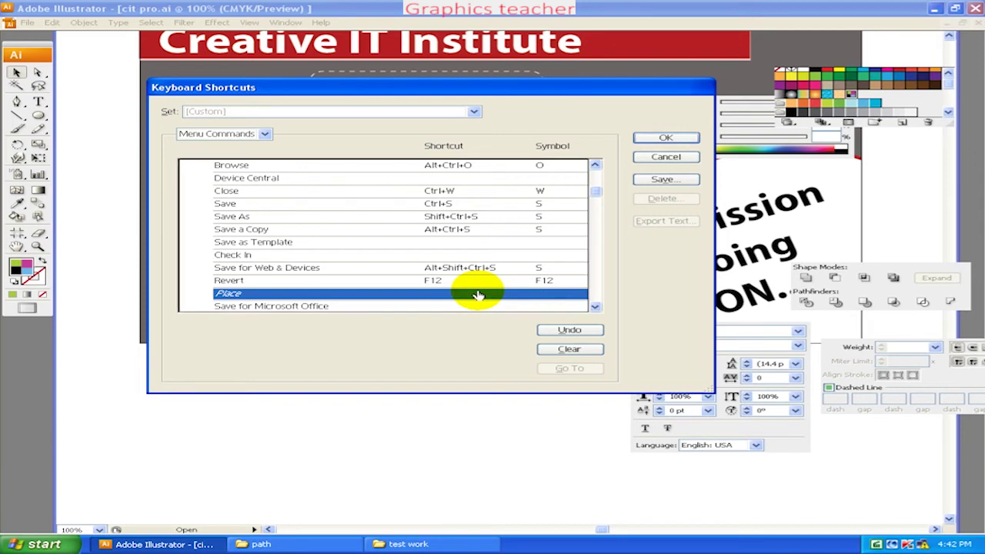
click(477, 295)
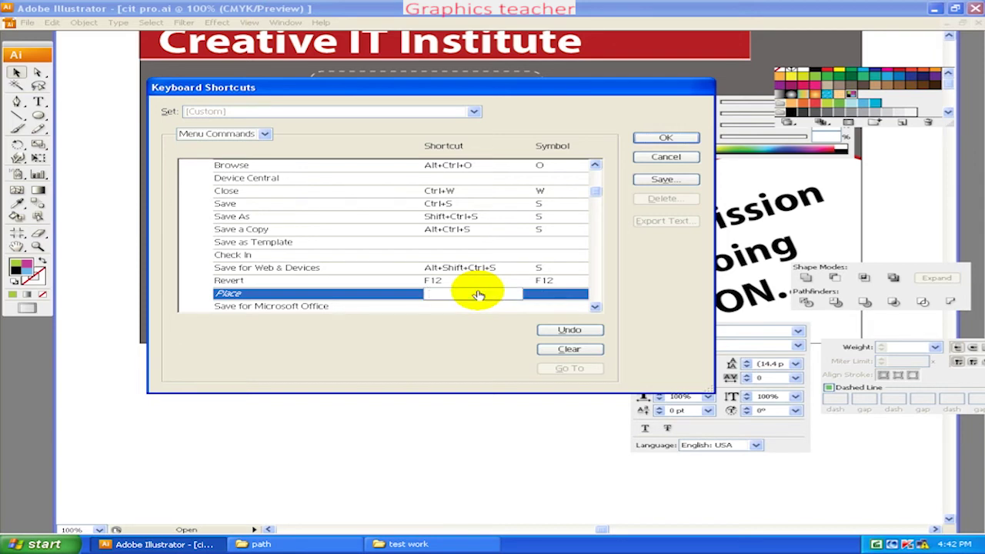
key(ctrl+k)
key(BackSpace)
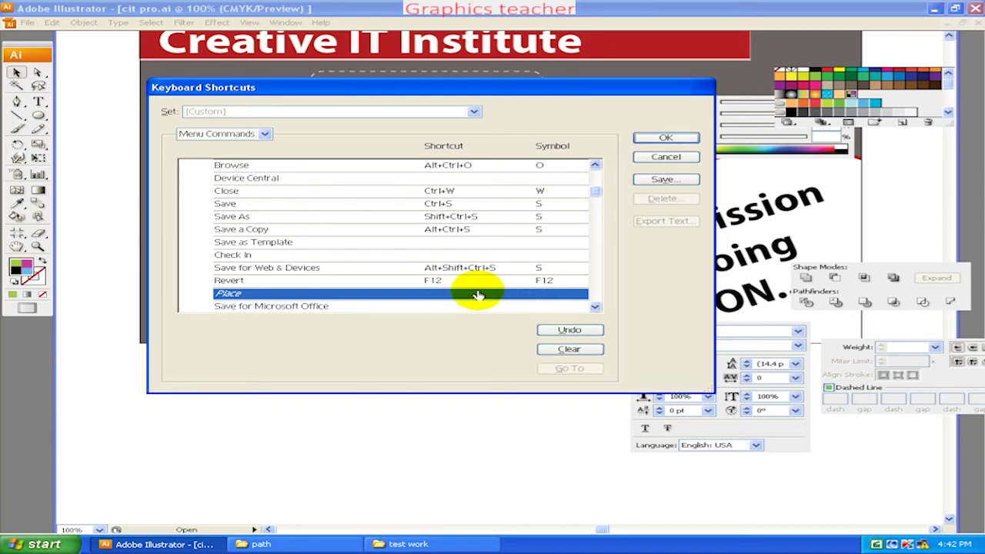
- Assign Place the shortcut Alt+Ctrl+F9, confirm with OK, and decline saving a keyset file
click(471, 295)
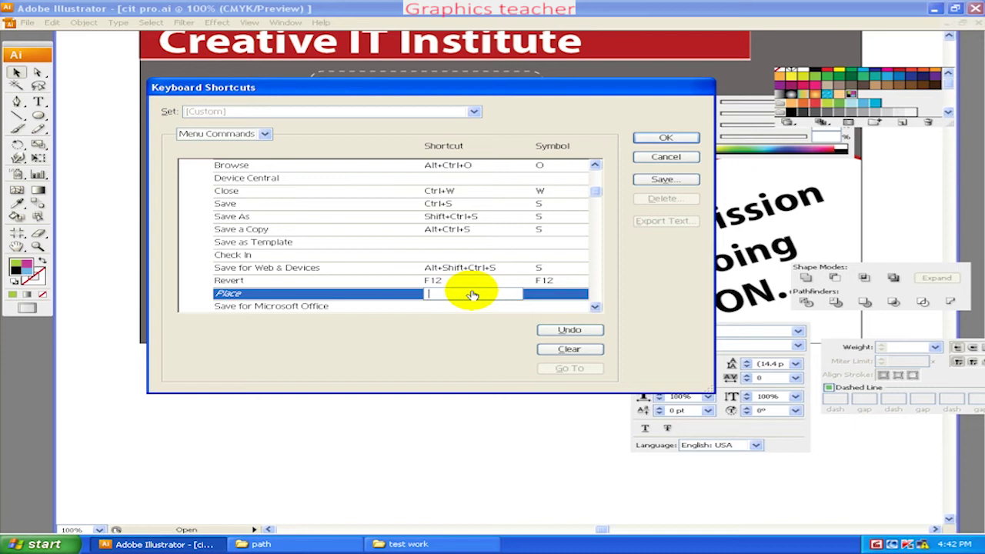
key(ctrl+alt+F9)
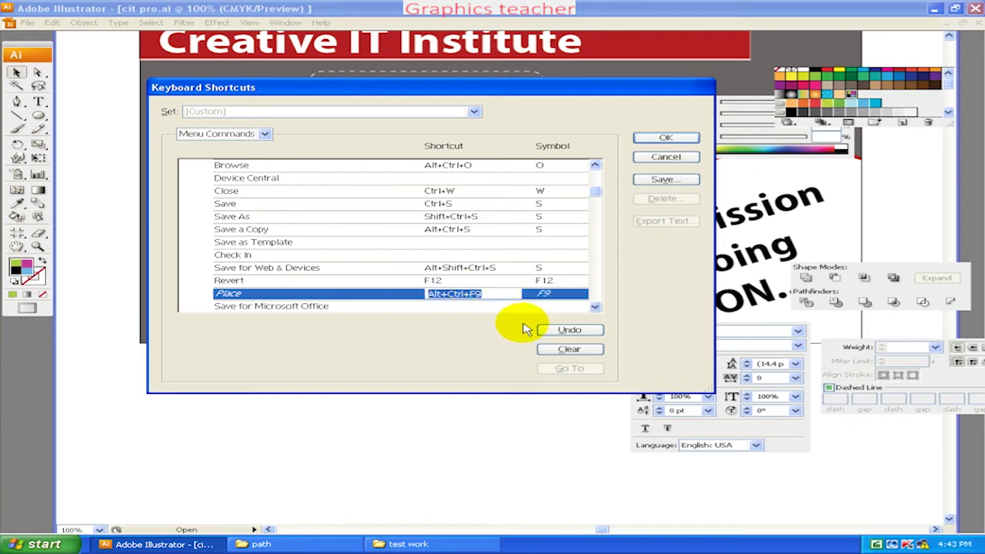
click(658, 140)
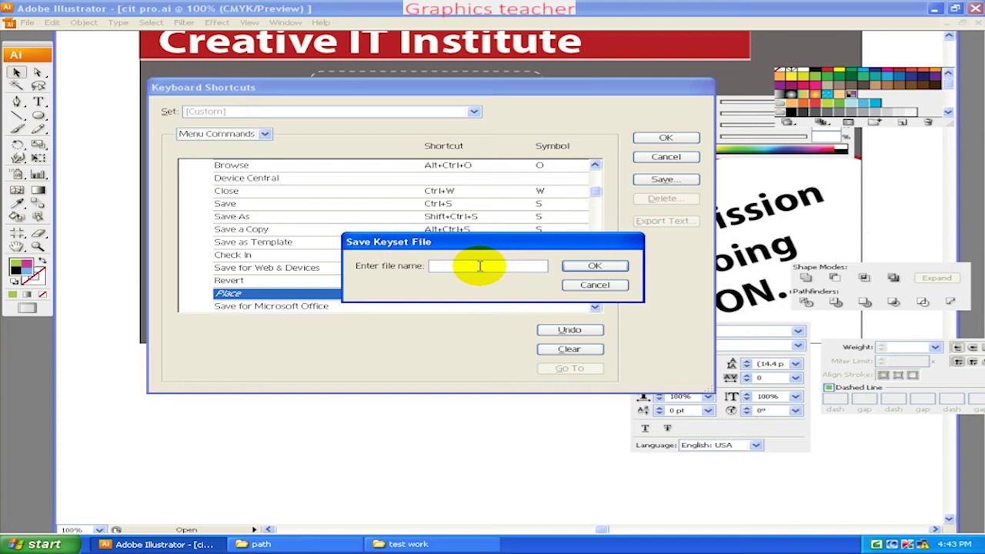
click(594, 284)
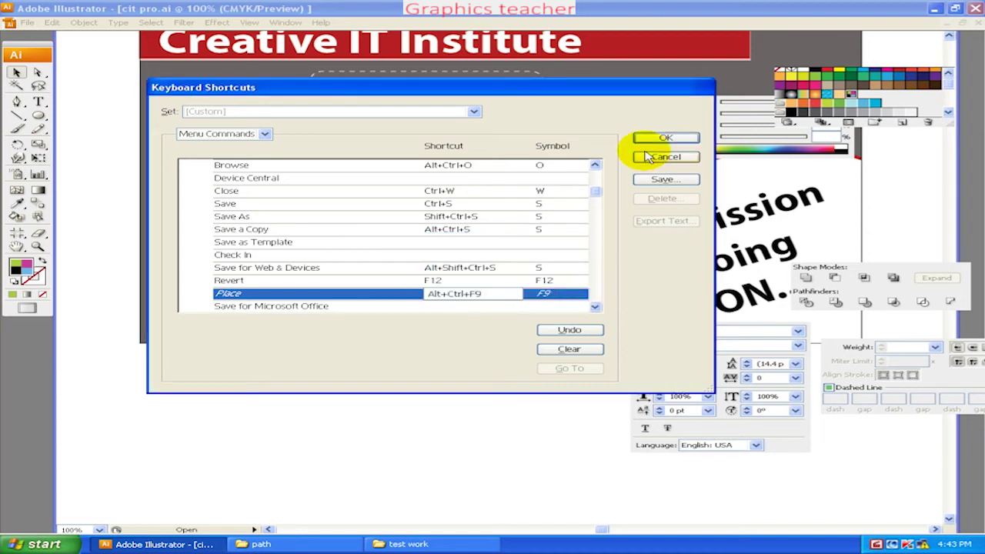
click(653, 182)
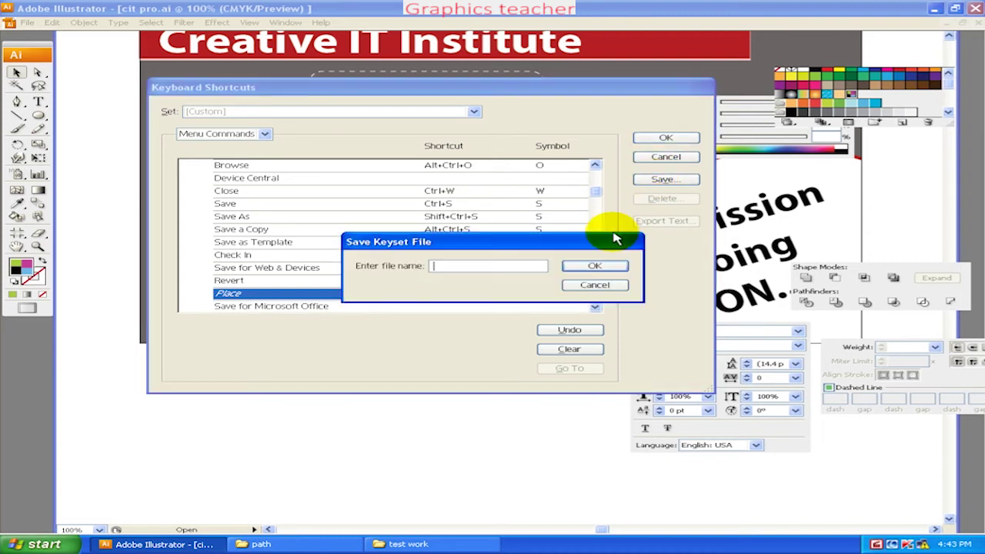
click(594, 285)
click(661, 138)
click(591, 288)
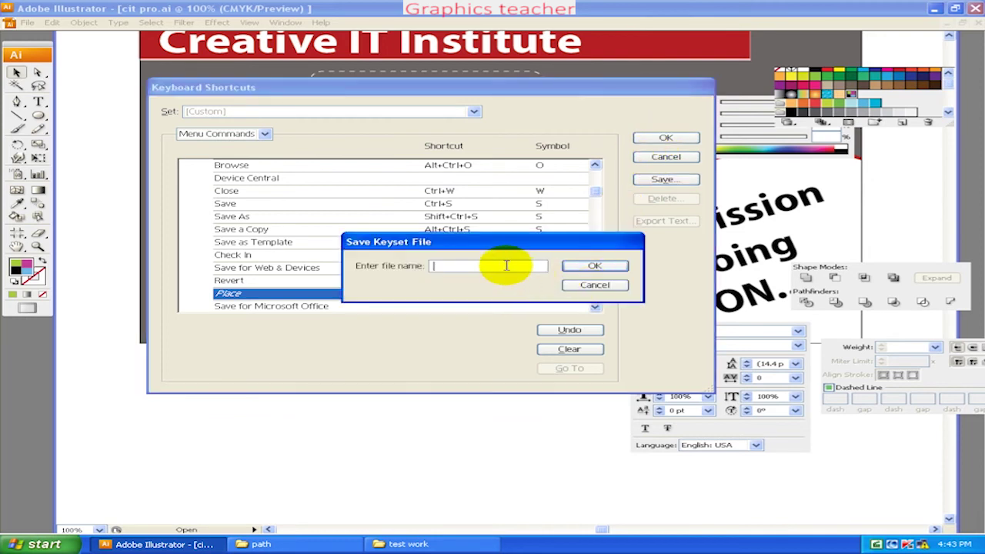
text(cit)
key(Return)
key(Return)
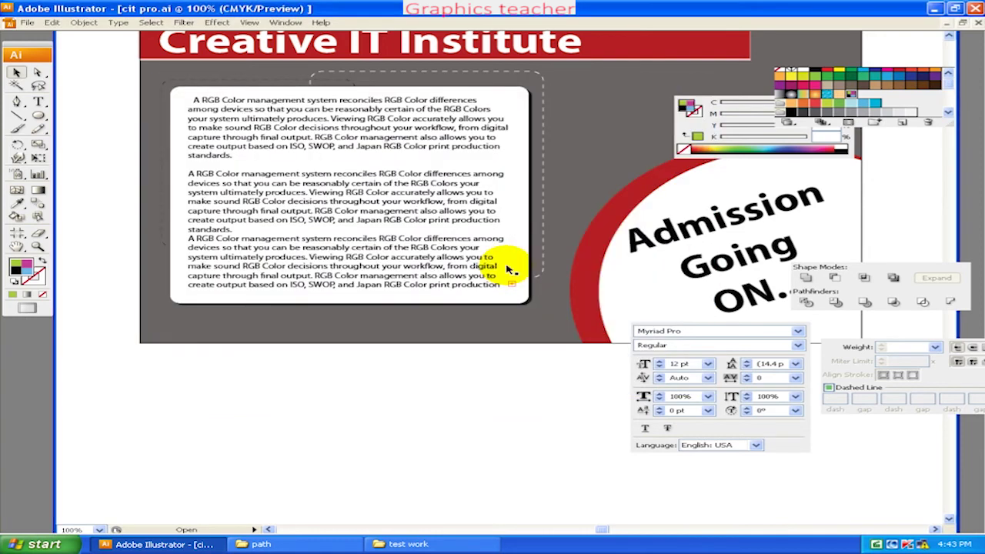
mouse_move(508, 268)
mouse_down()
mouse_move(484, 256)
mouse_move(488, 238)
mouse_up()
key(ctrl+minus)
key(ctrl+minus)
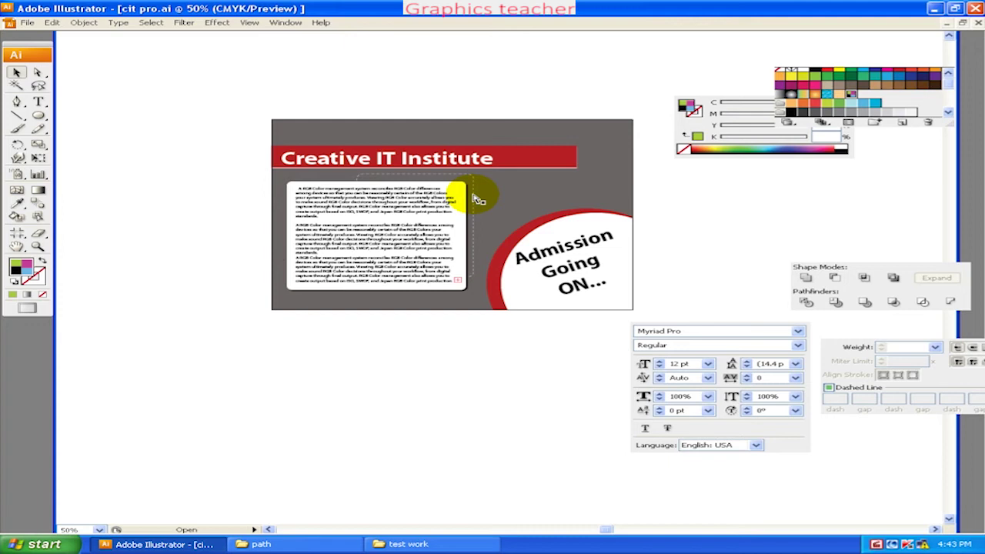
key(ctrl+shift+p)
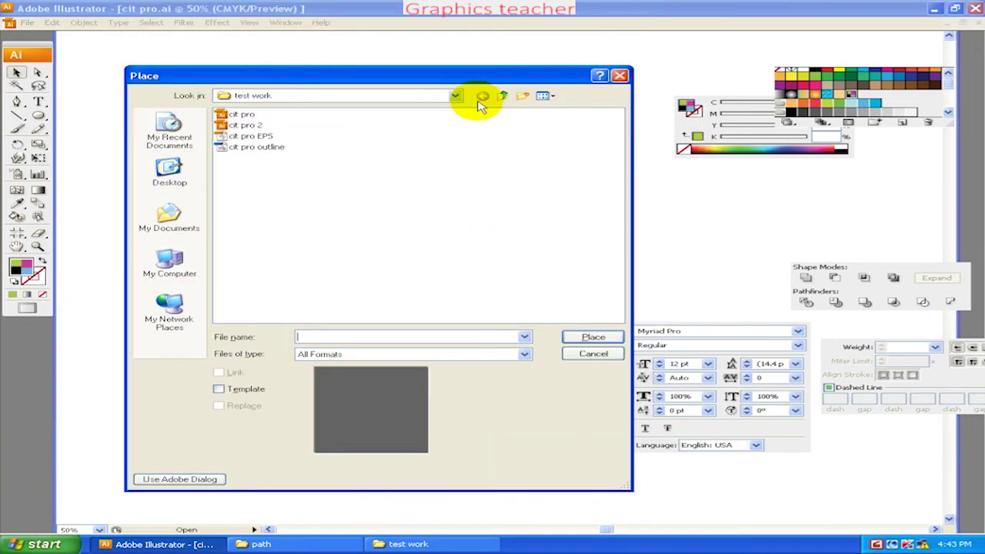
click(502, 95)
click(406, 182)
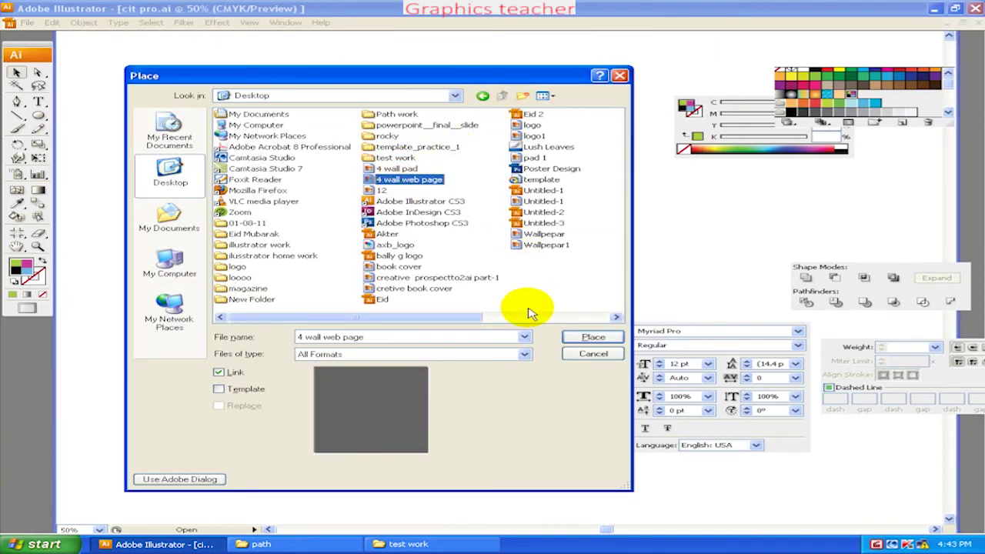
click(573, 337)
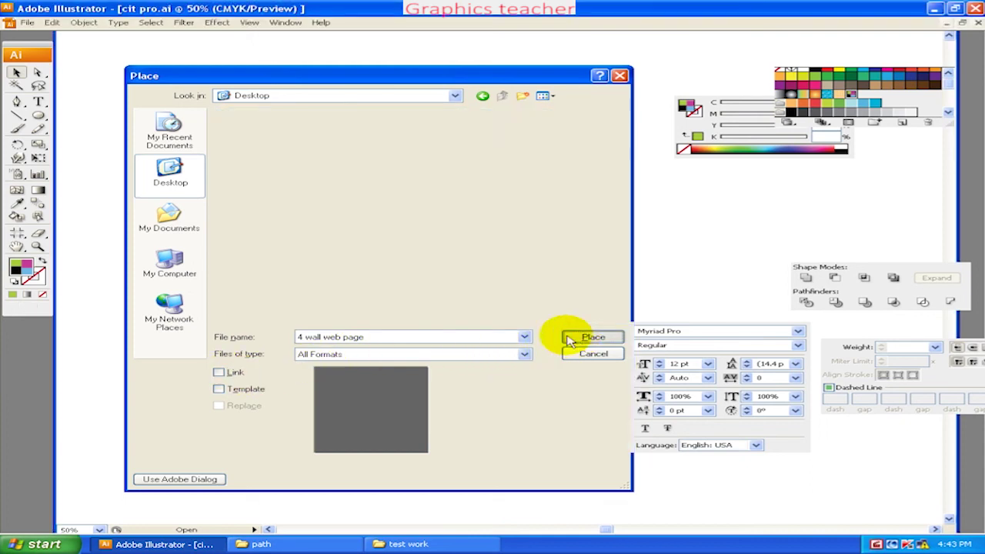
drag(545, 326, 443, 360)
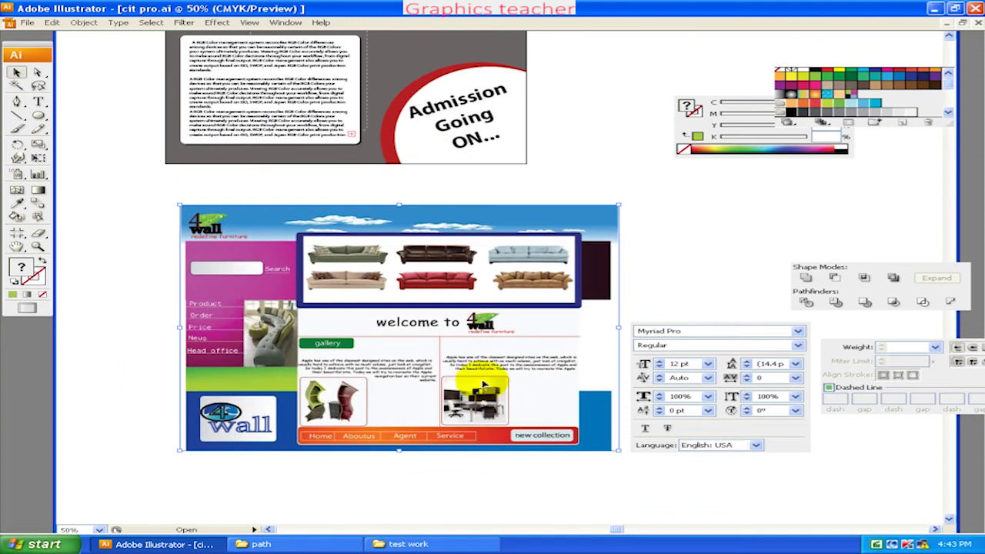
drag(442, 360, 495, 347)
click(186, 396)
scroll(447, 277, up, 3)
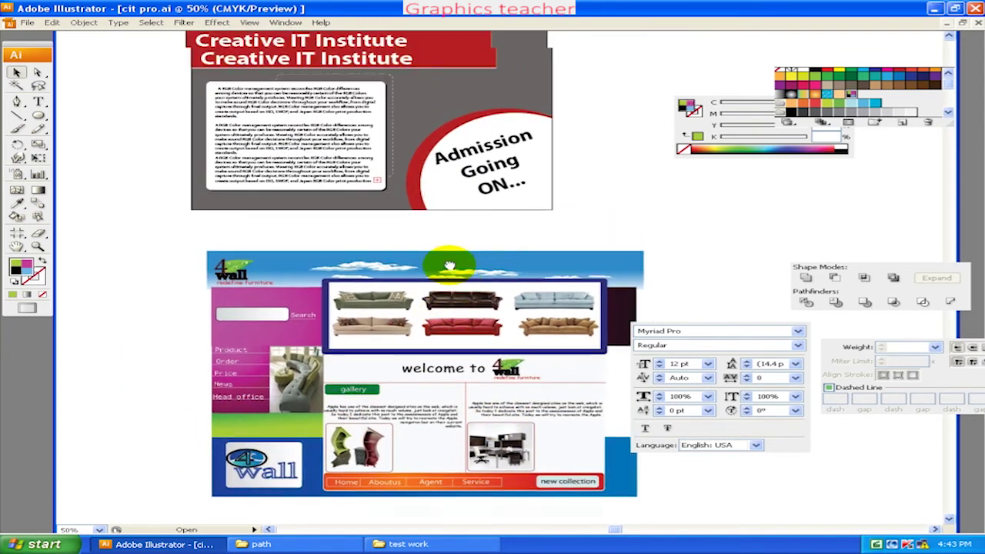
click(462, 302)
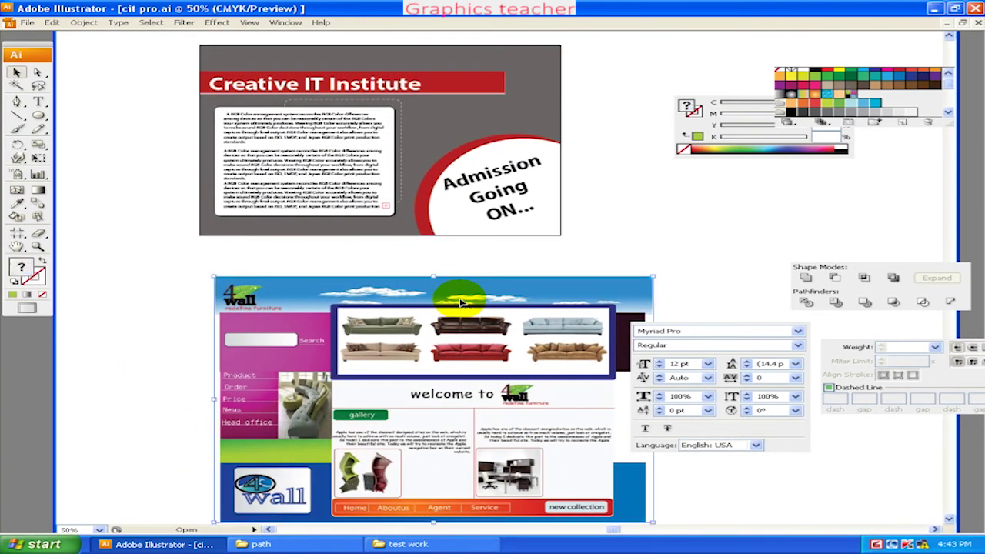
key(Delete)
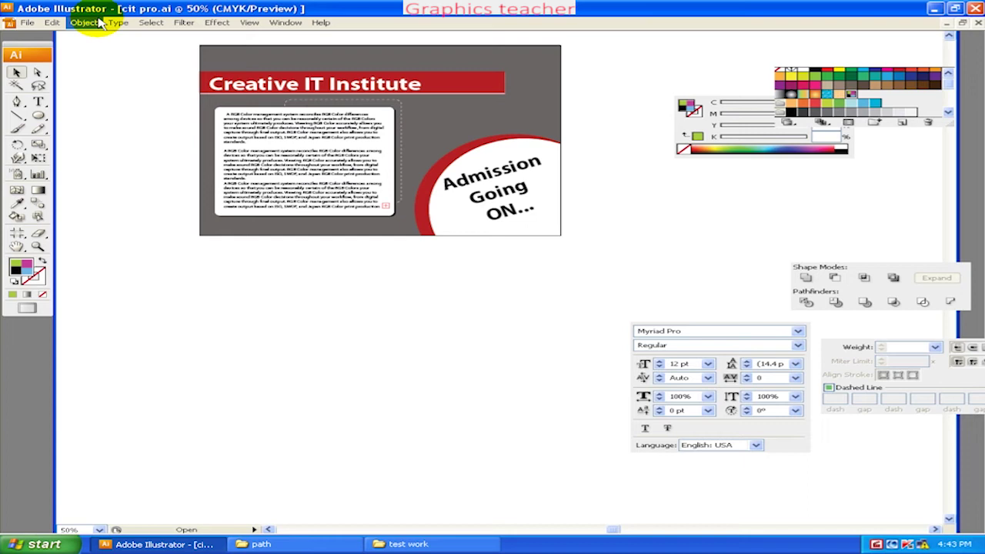
scroll(69, 25, up, 1)
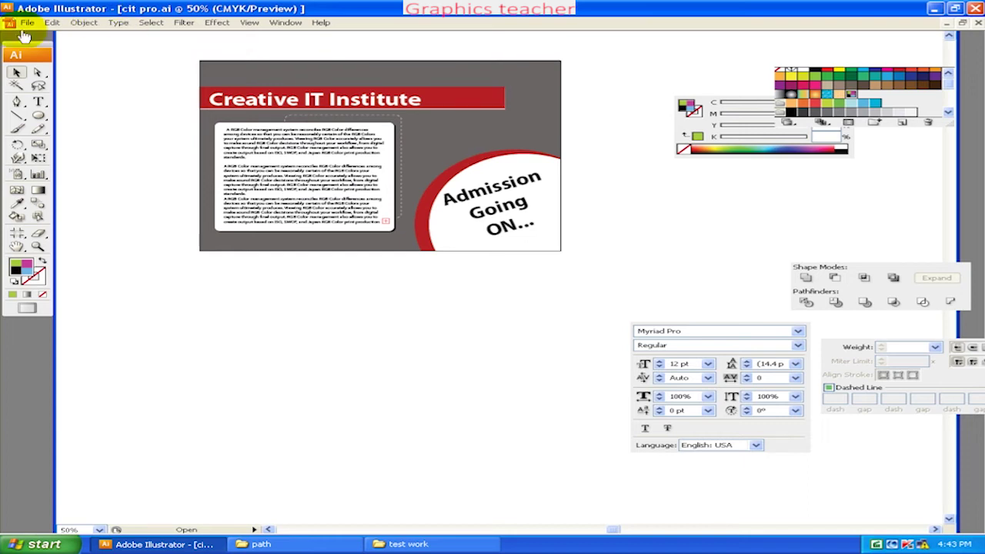
click(51, 23)
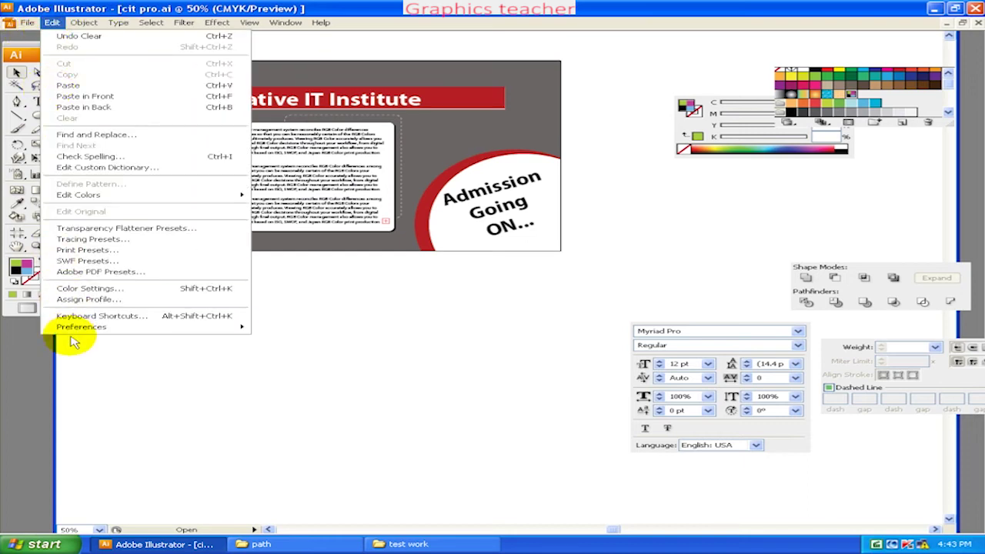
mouse_move(80, 327)
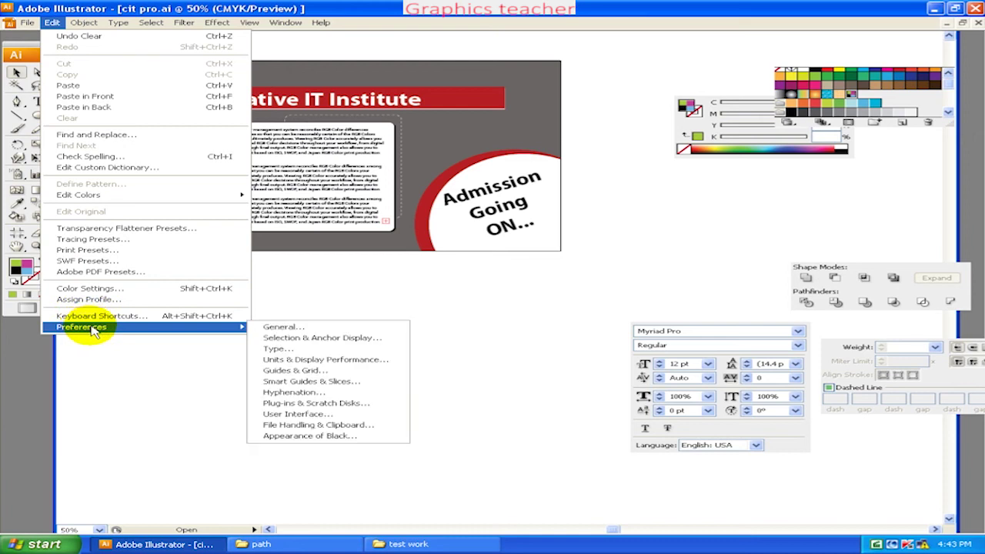
click(288, 327)
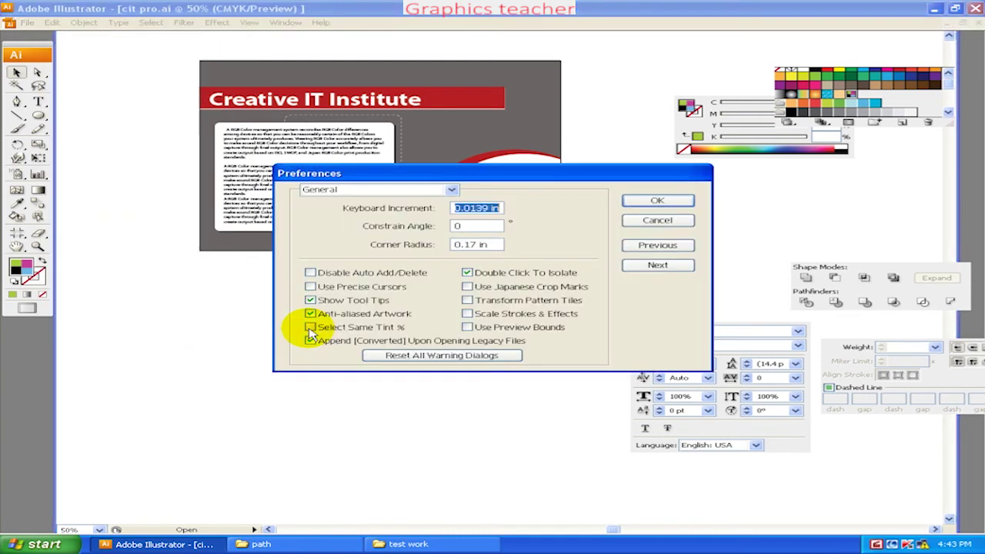
drag(508, 174, 439, 169)
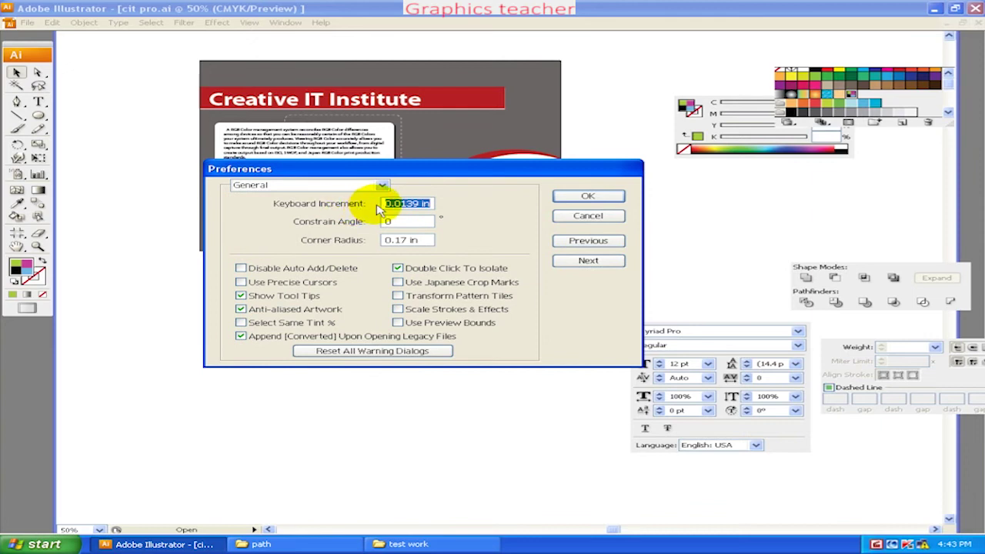
click(556, 215)
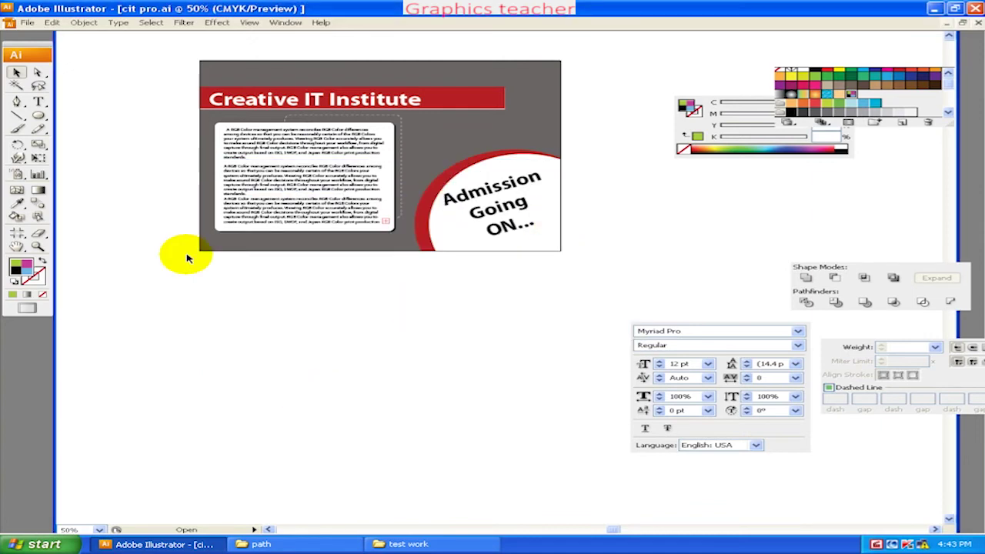
- Draw a circle below the flyer artwork with the Ellipse tool and fill it solid orange
click(39, 115)
drag(267, 303, 387, 393)
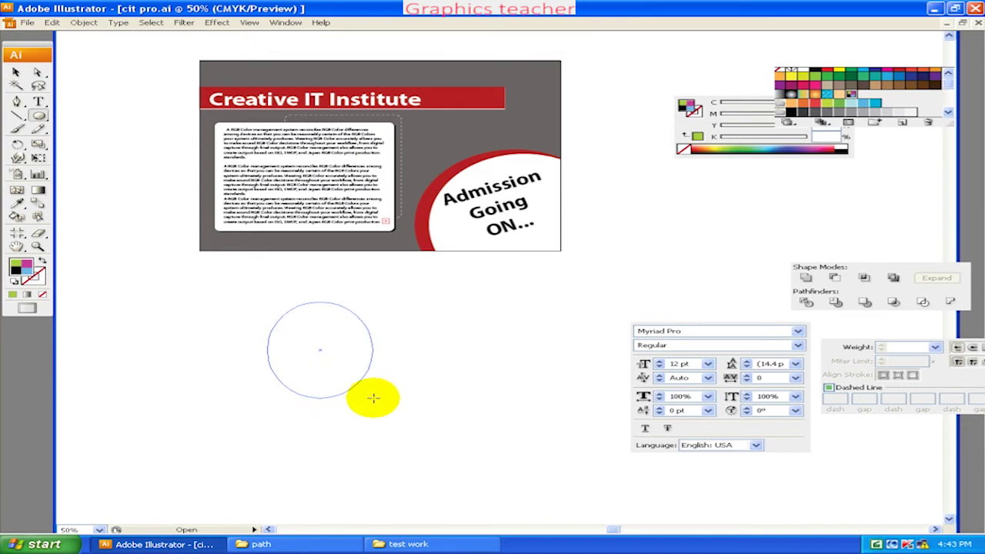
click(16, 72)
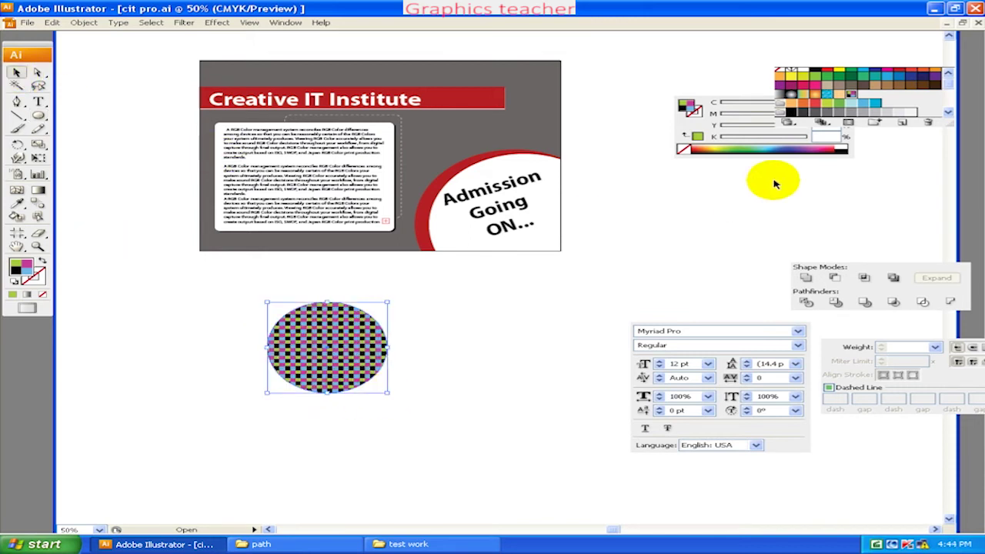
click(804, 106)
key(Up)
key(Up)
key(Up)
key(Up)
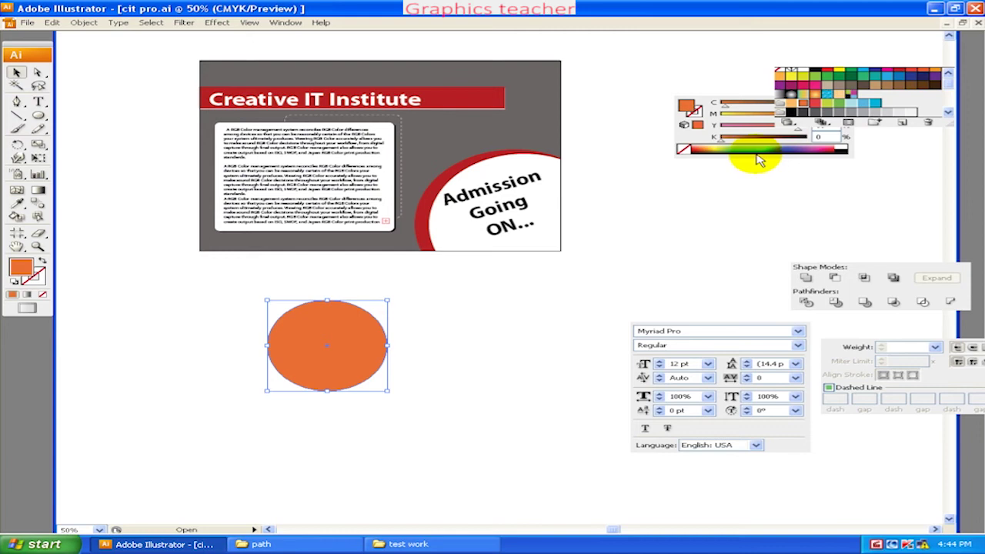
- Zoom in and move the orange circle up and right, nudging it into place
key(ctrl+equal)
key(ctrl+equal)
key(ctrl+equal)
drag(356, 324, 443, 178)
key(ctrl+equal)
key(ctrl+equal)
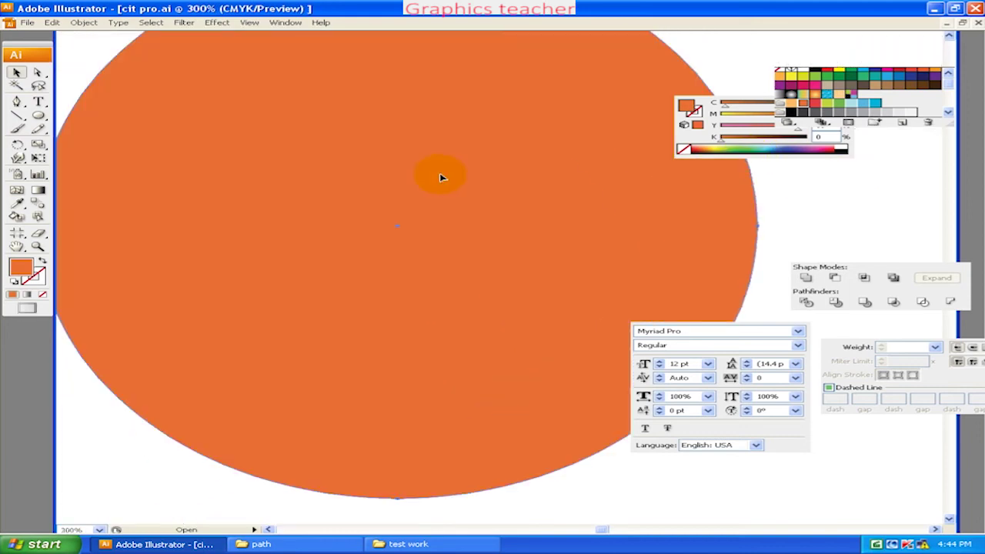
scroll(416, 317, up, 3)
scroll(391, 305, up, 1)
key(Up)
key(Up)
key(Up)
key(Down)
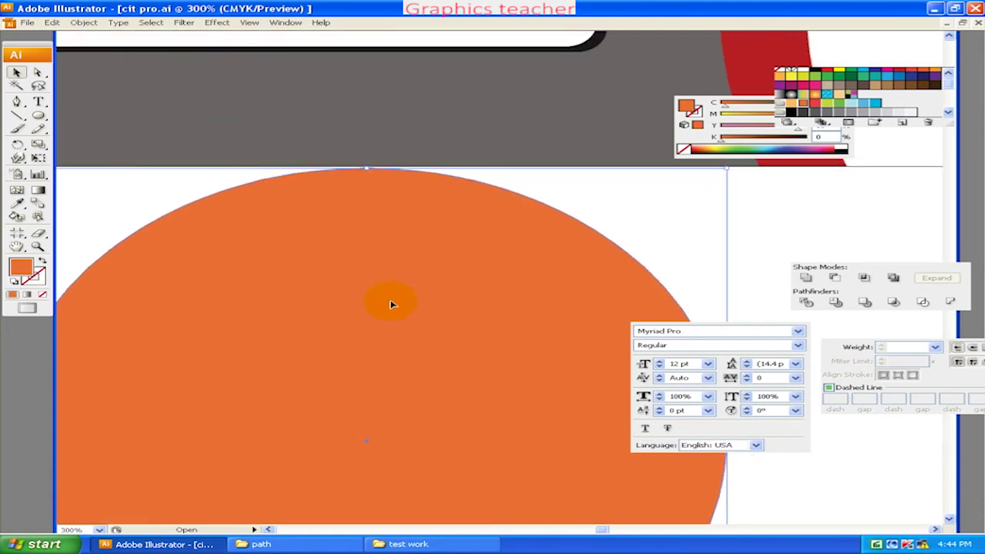
key(Up)
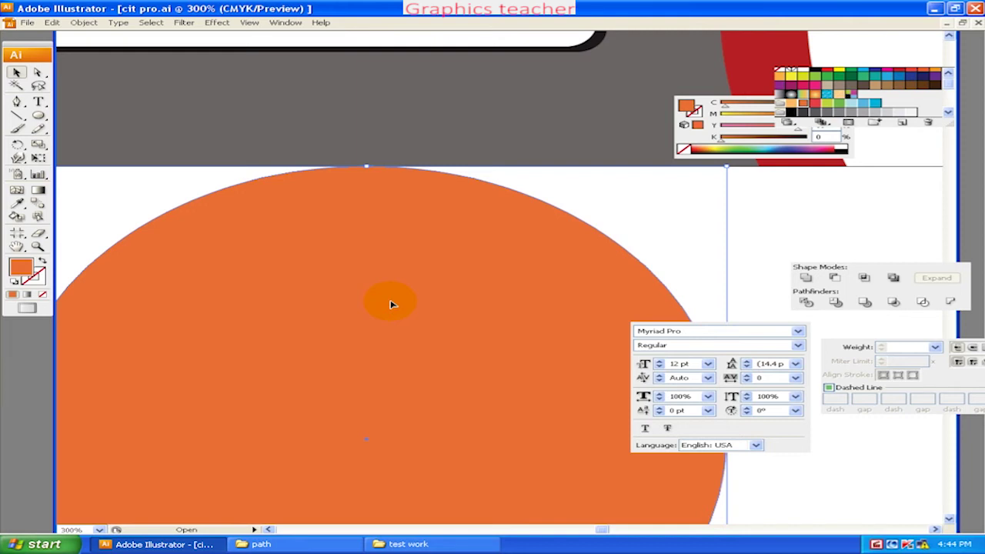
- Open General preferences and page through Selection, Type and Units pages to Guides & Grid
click(52, 22)
mouse_move(81, 326)
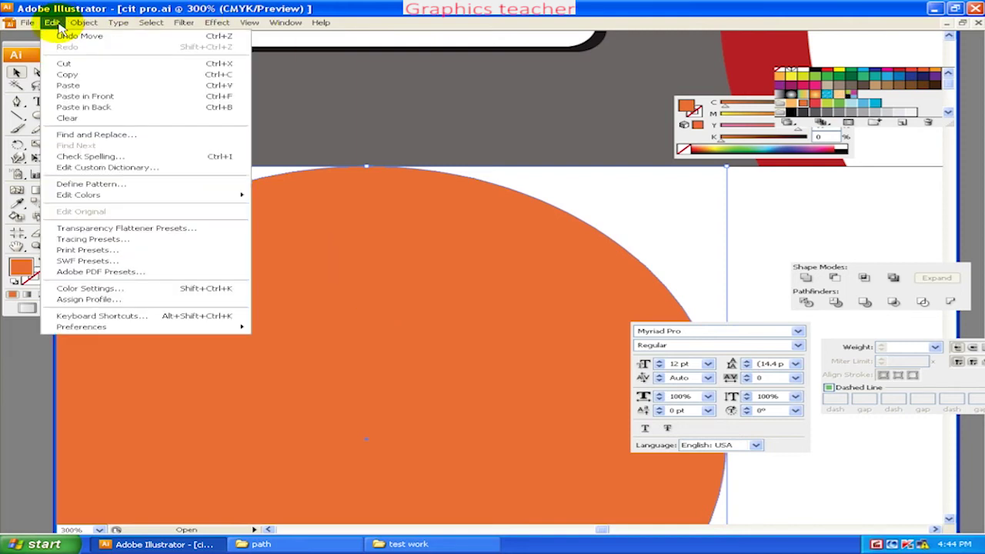
click(279, 328)
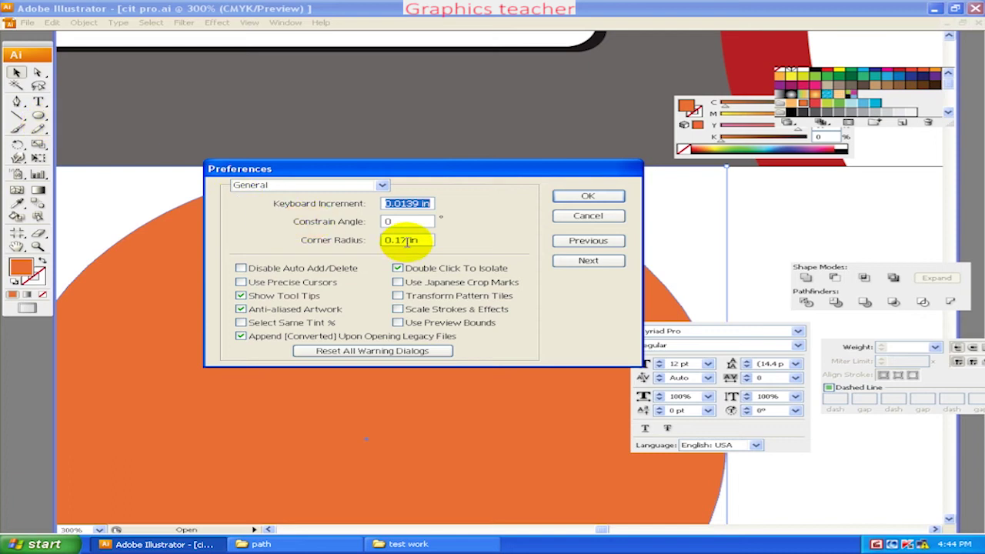
click(573, 263)
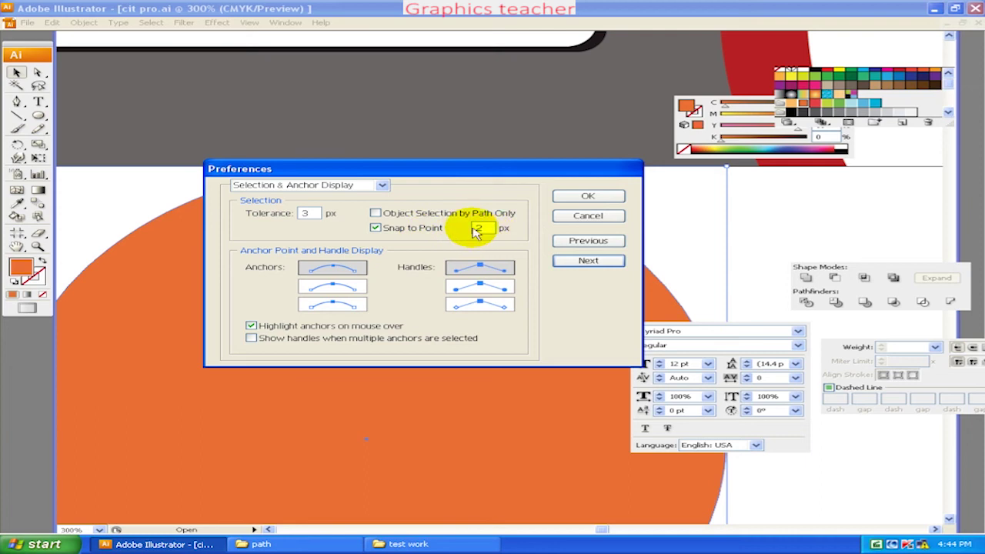
click(566, 263)
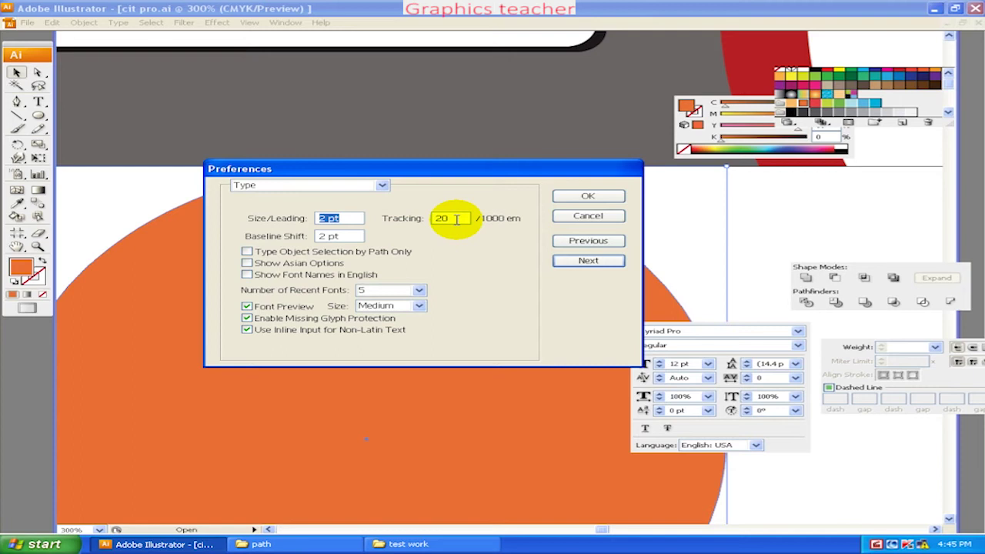
double_click(457, 219)
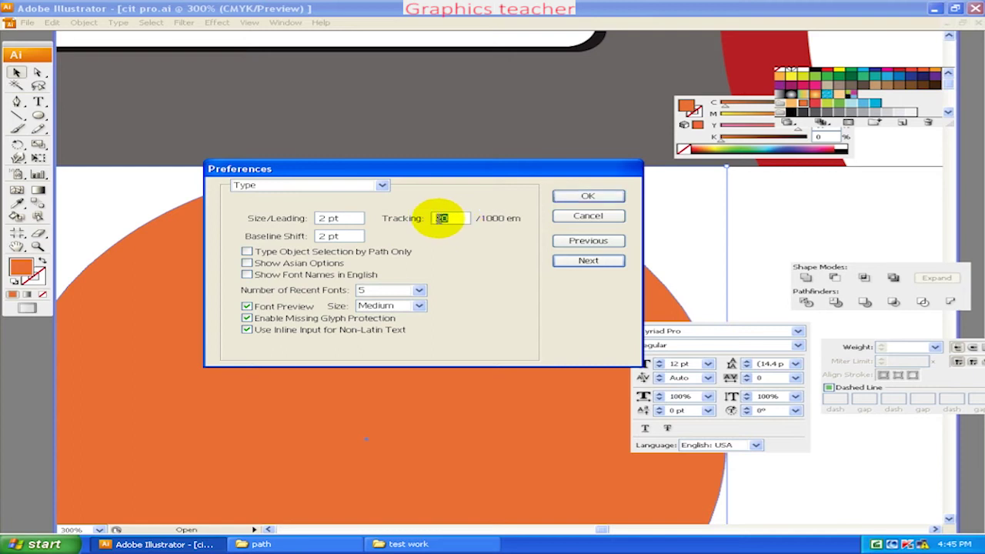
click(558, 260)
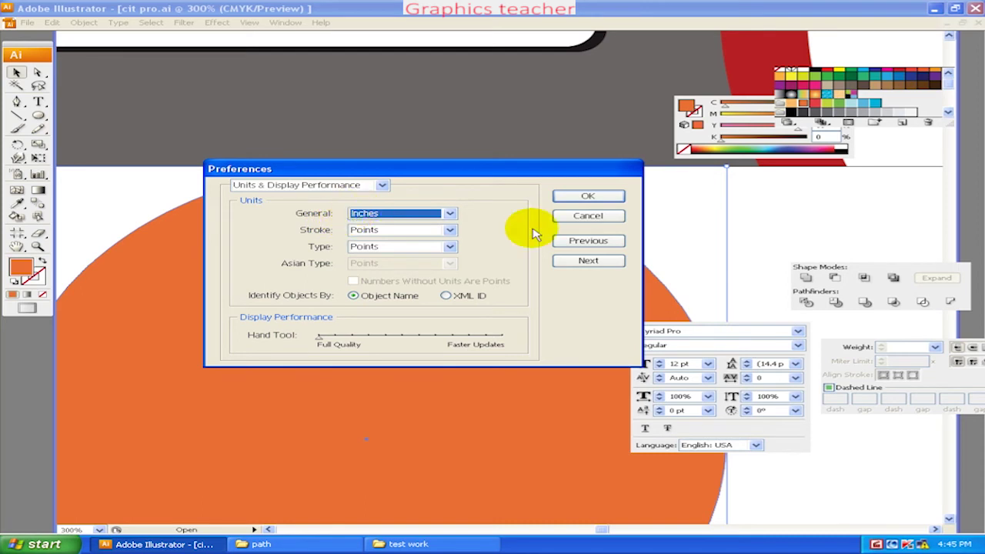
click(559, 266)
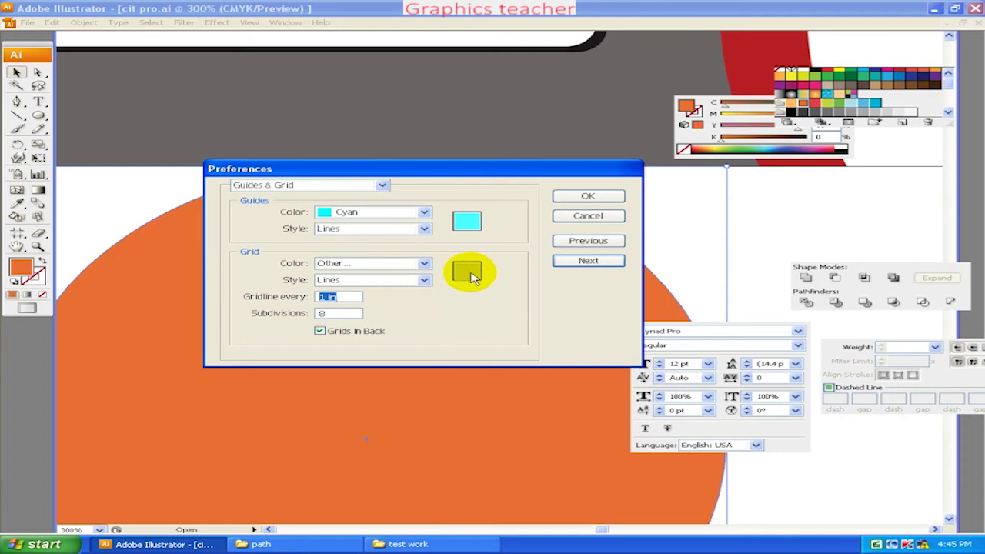
- Advance the Preferences past Smart Guides & Slices and Hyphenation to Plug-ins & Scratch Disks
click(576, 265)
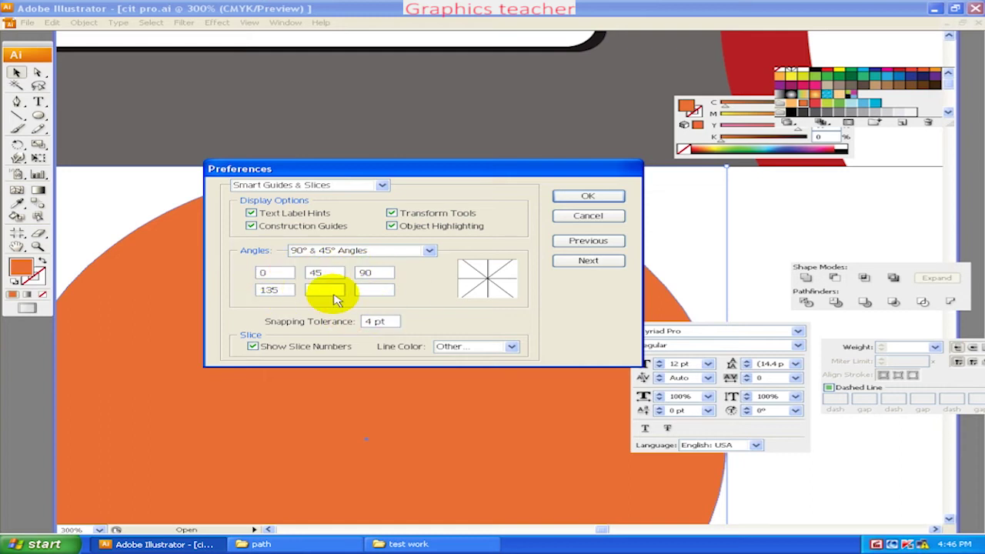
click(576, 262)
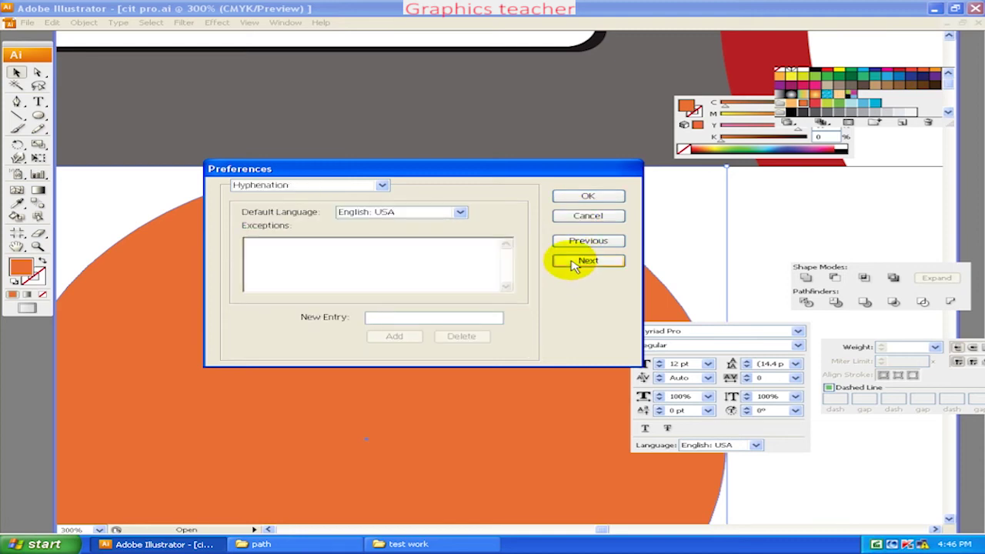
click(574, 265)
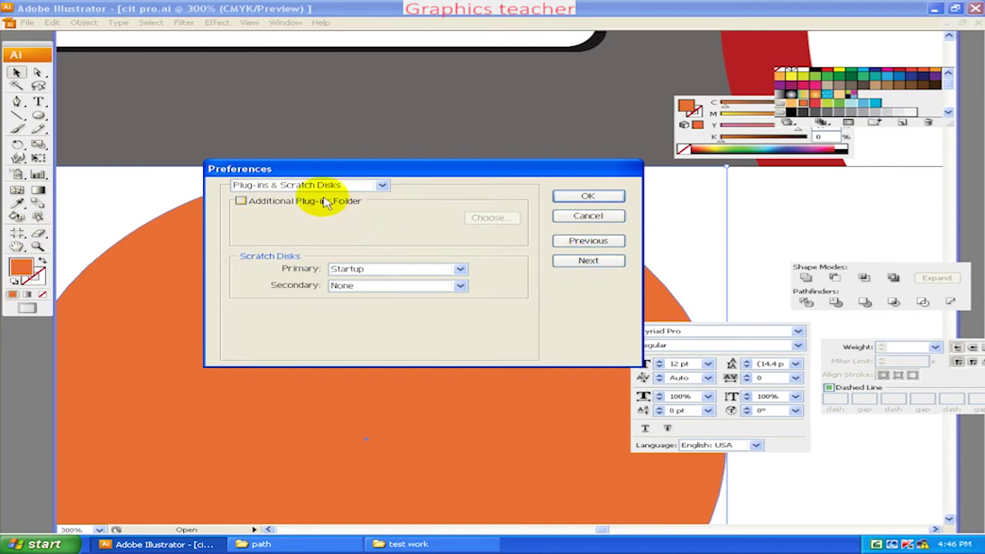
- Keep Startup as primary scratch disk and set D:\ as the secondary scratch disk
click(368, 276)
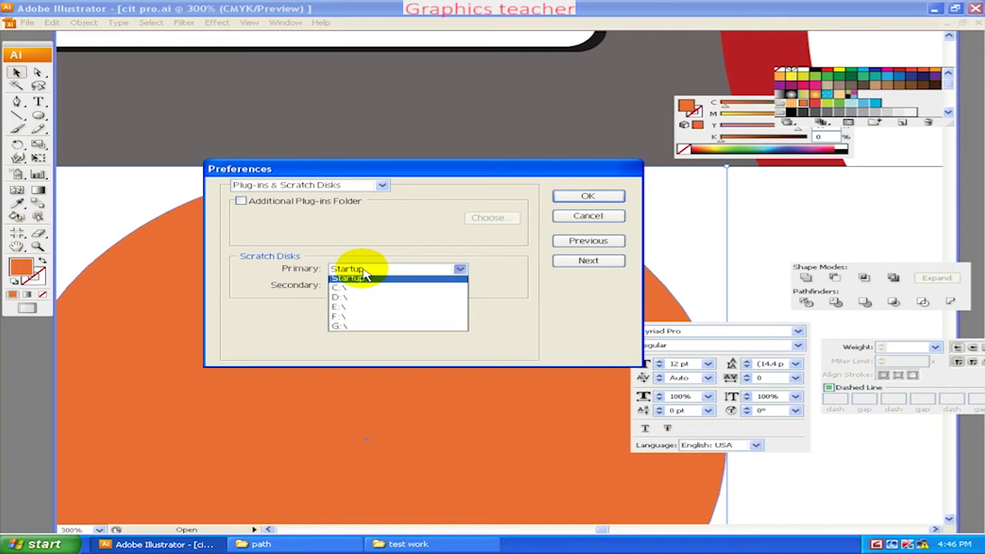
click(362, 278)
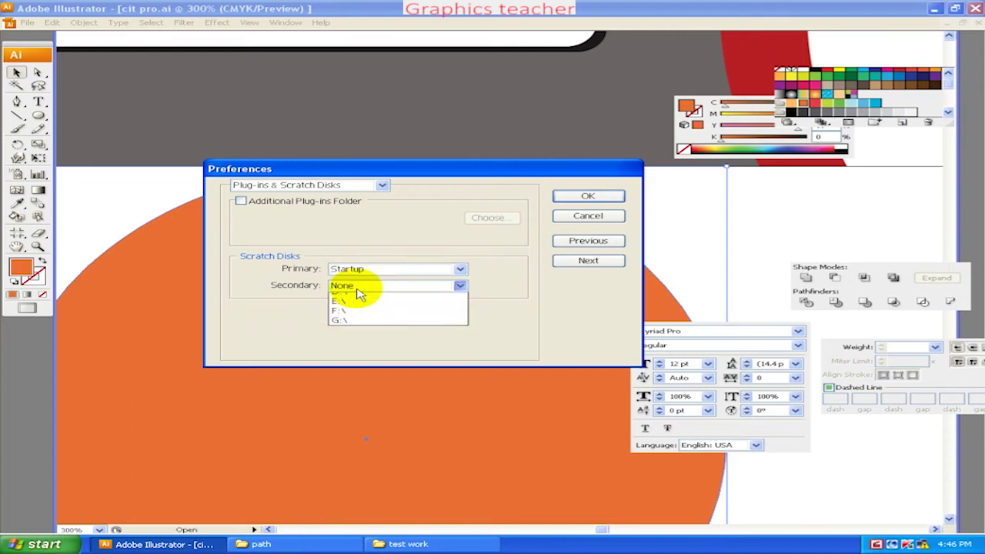
click(360, 308)
click(365, 286)
click(359, 306)
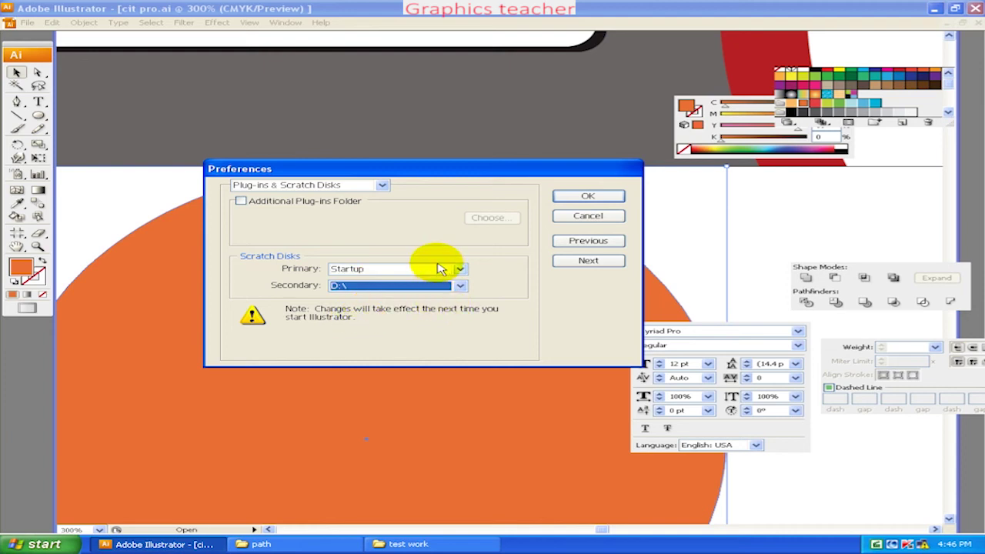
click(377, 269)
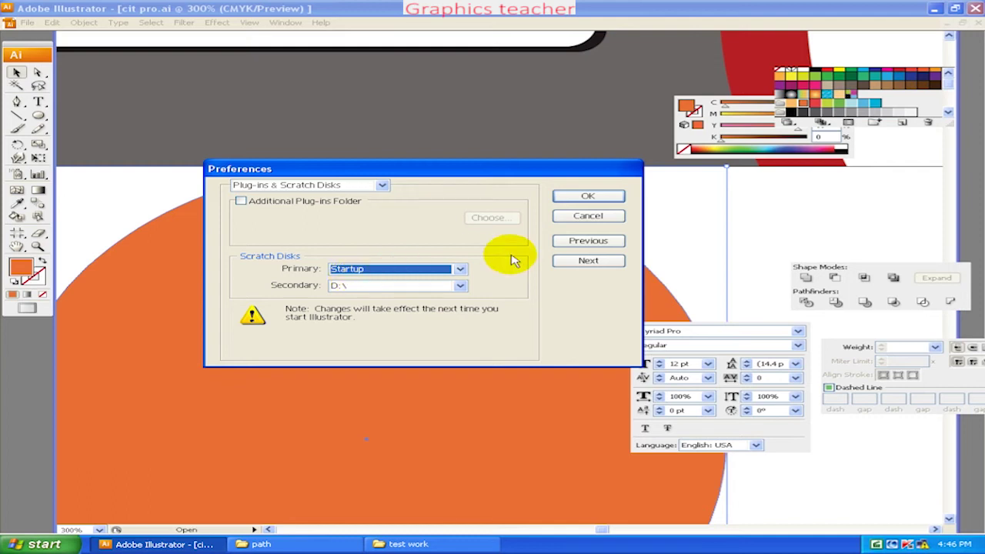
- On User Interface preferences, try darker brightness settings and return it to Light
click(576, 262)
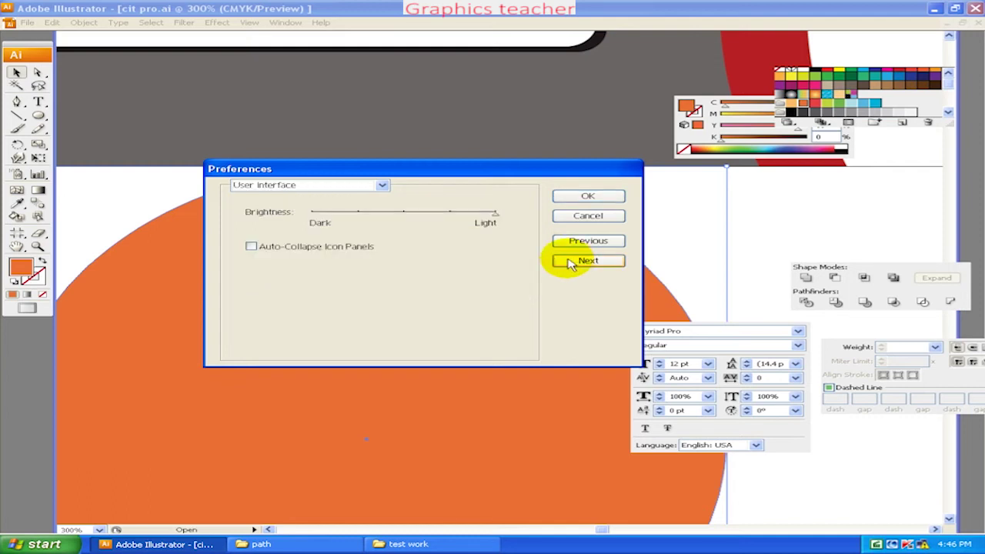
click(453, 214)
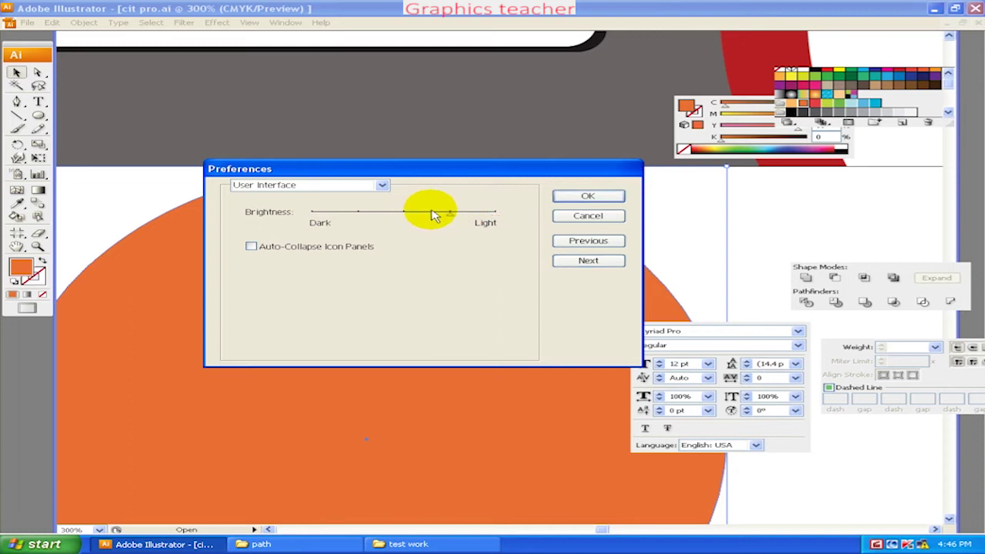
click(493, 213)
drag(454, 219, 327, 217)
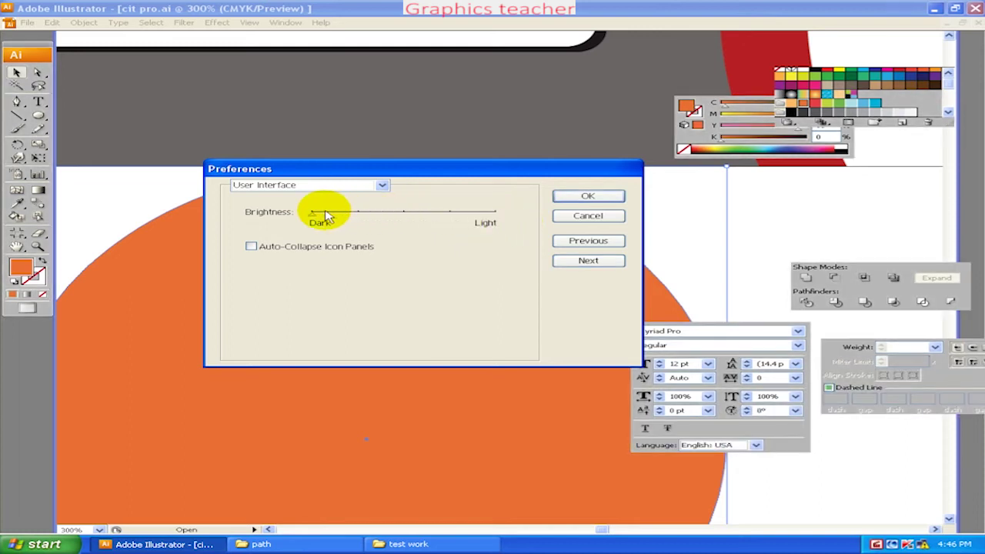
drag(326, 220, 523, 213)
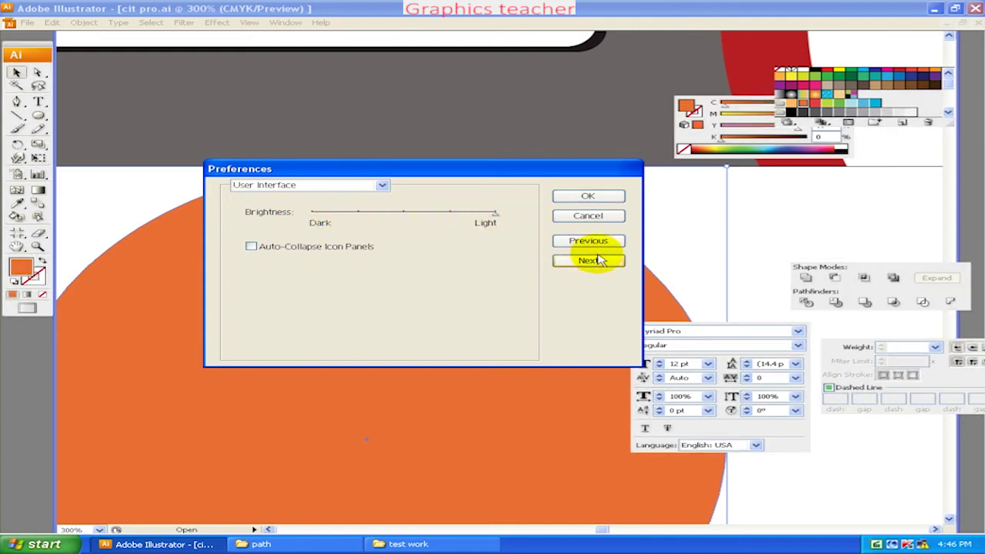
- Page past File Handling and Appearance of Black to General, click OK, and zoom out
click(600, 261)
click(600, 262)
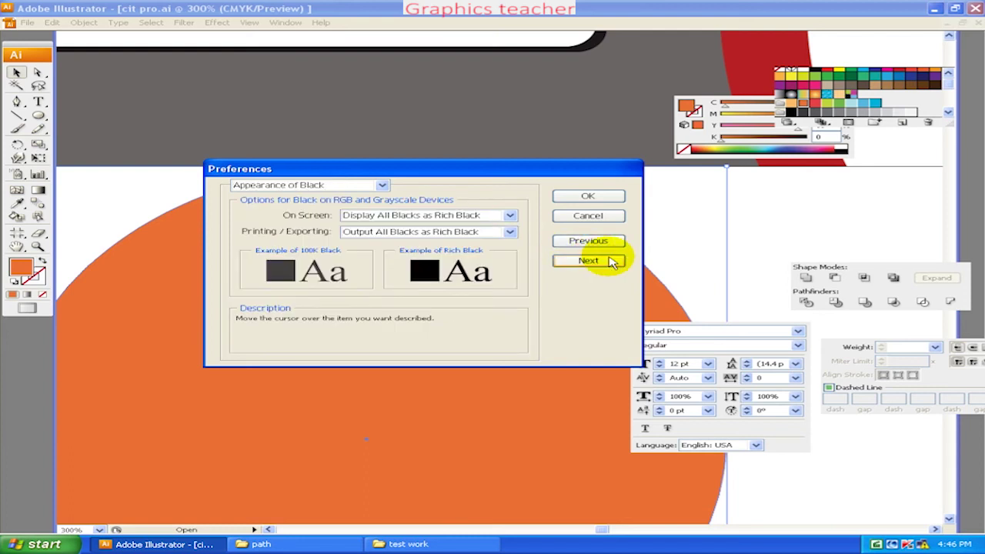
click(620, 263)
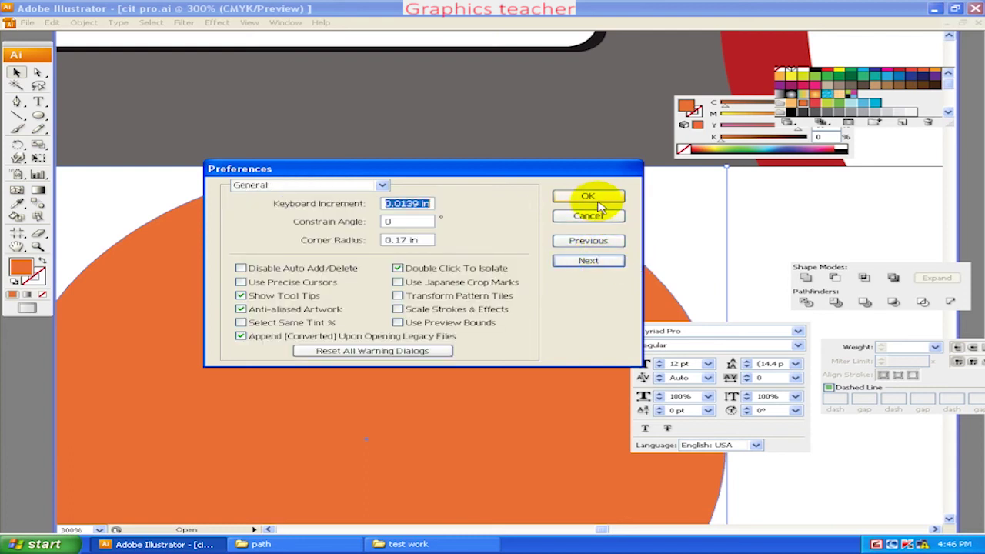
click(595, 197)
key(ctrl+minus)
key(ctrl+minus)
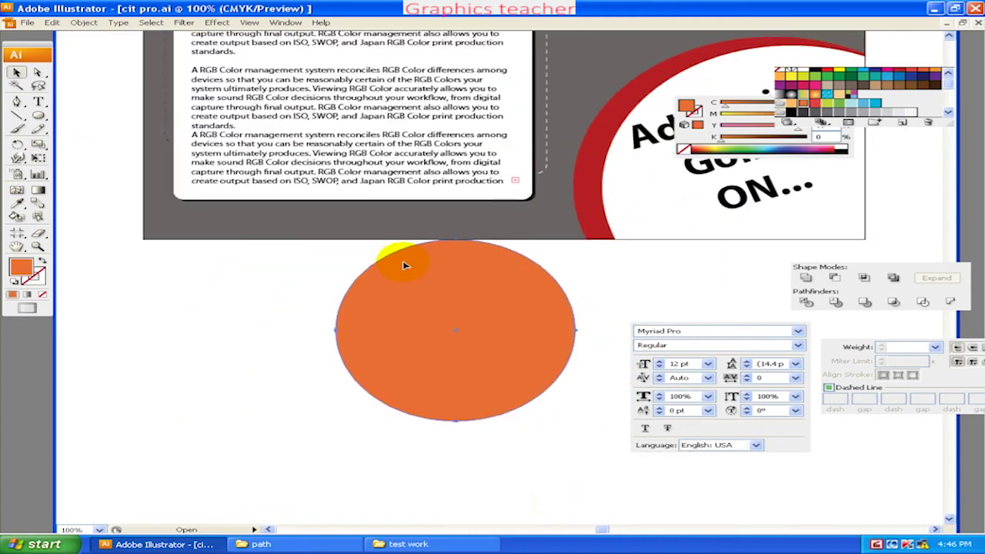
- Preview a 25° horizontal shear on the circle via Object > Transform > Shear, then cancel
click(52, 22)
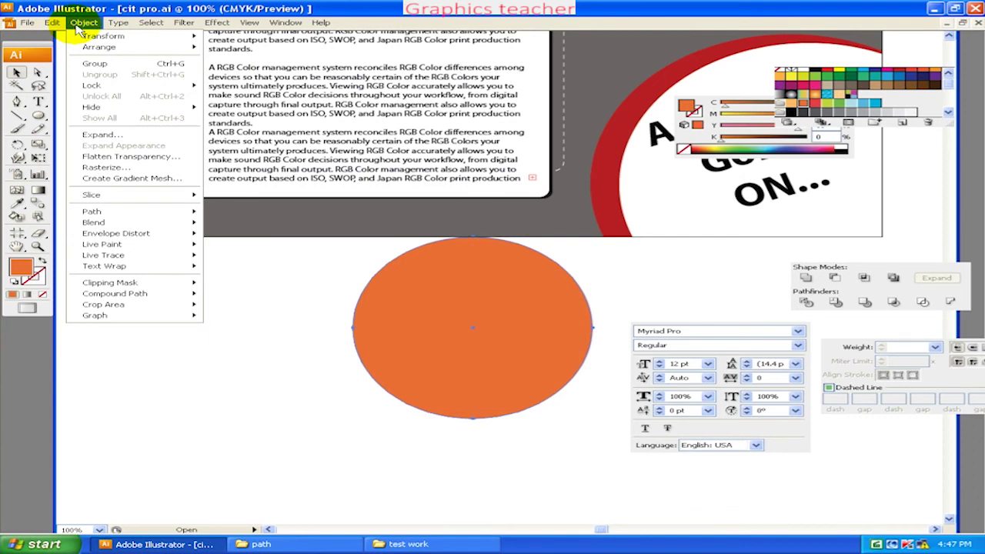
mouse_move(104, 36)
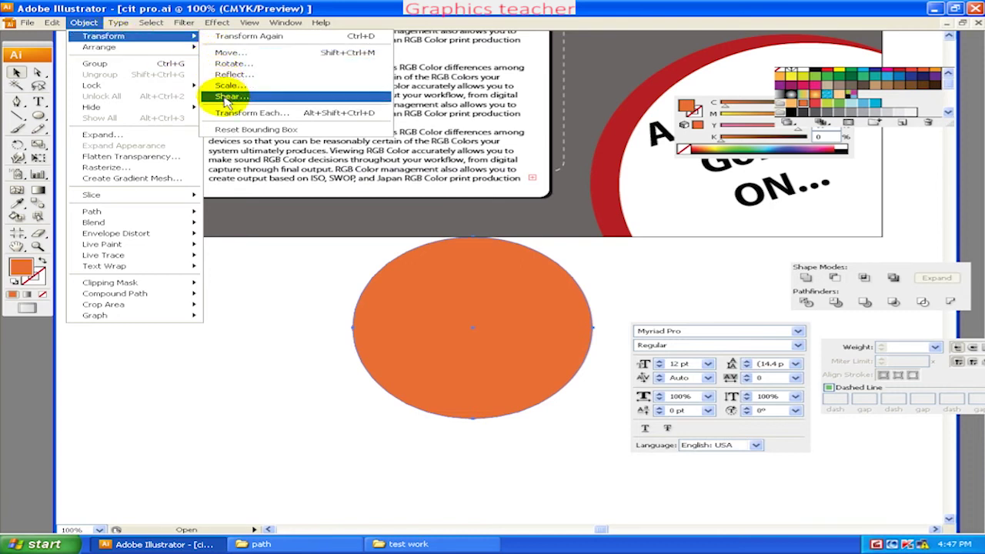
click(227, 100)
drag(552, 201, 500, 137)
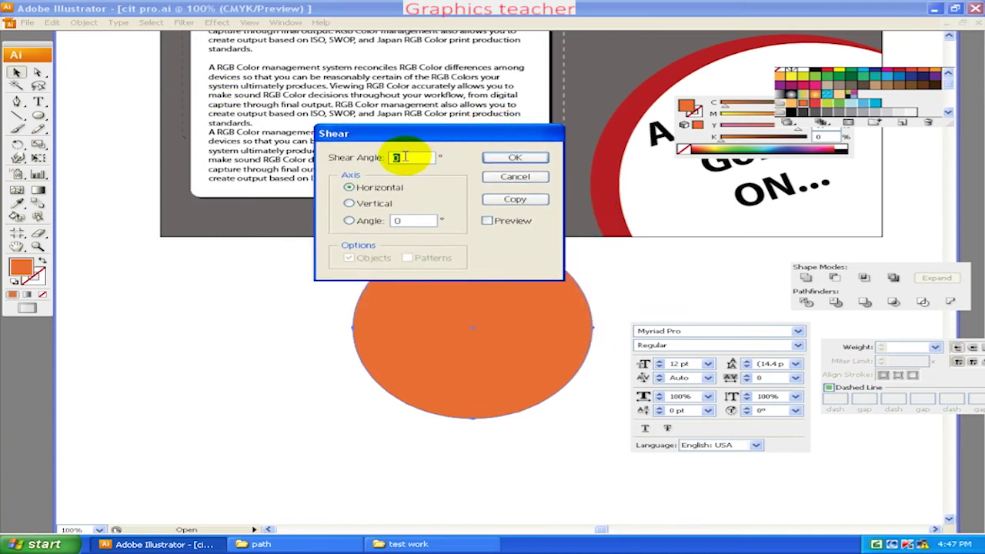
click(487, 221)
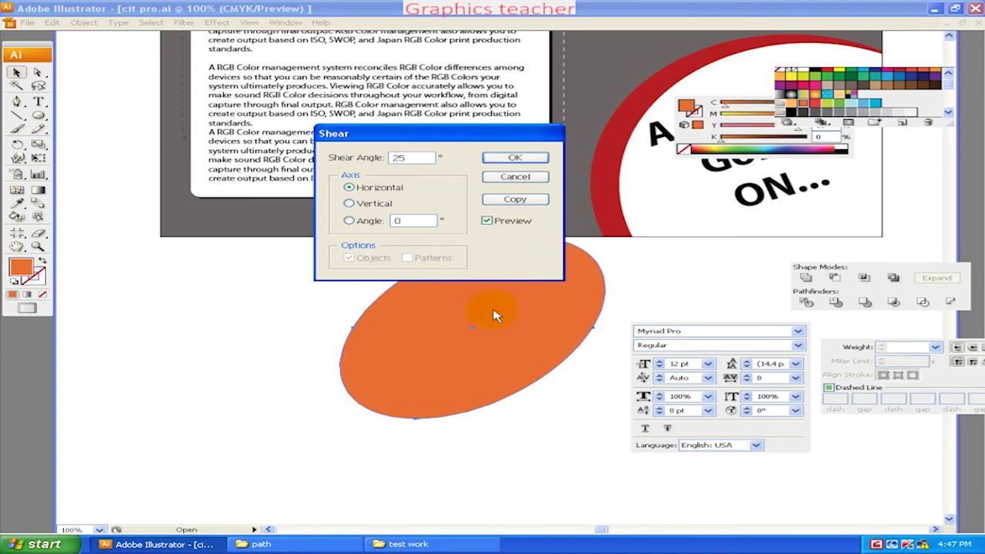
click(515, 177)
- Skew the circle into a long thin band with the Shear tool, then delete it
drag(377, 322, 321, 361)
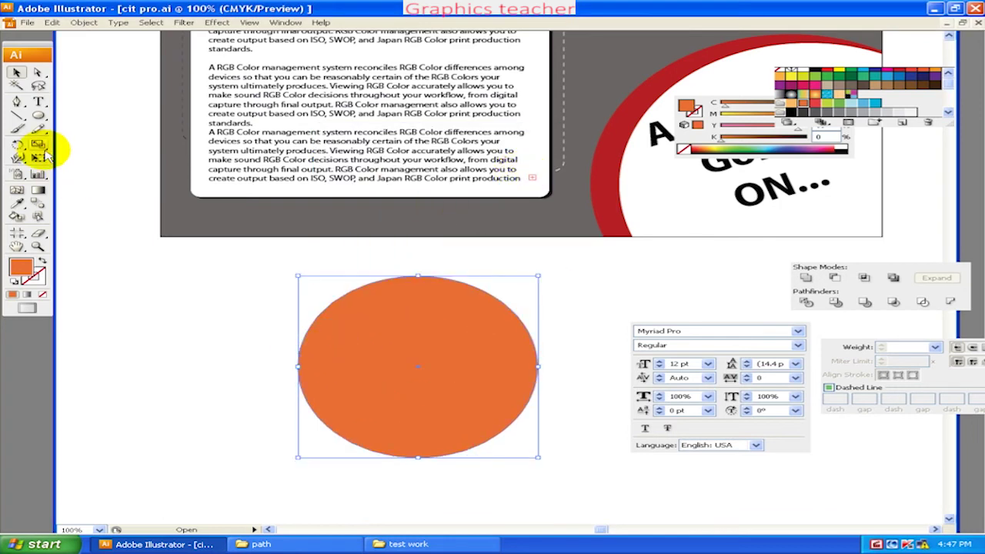
drag(37, 146, 90, 160)
mouse_move(331, 333)
mouse_down()
mouse_move(332, 314)
mouse_move(324, 340)
mouse_up()
mouse_move(407, 435)
mouse_down()
mouse_move(423, 430)
mouse_move(415, 420)
mouse_up()
mouse_move(462, 451)
mouse_down()
mouse_move(510, 448)
mouse_move(514, 428)
mouse_up()
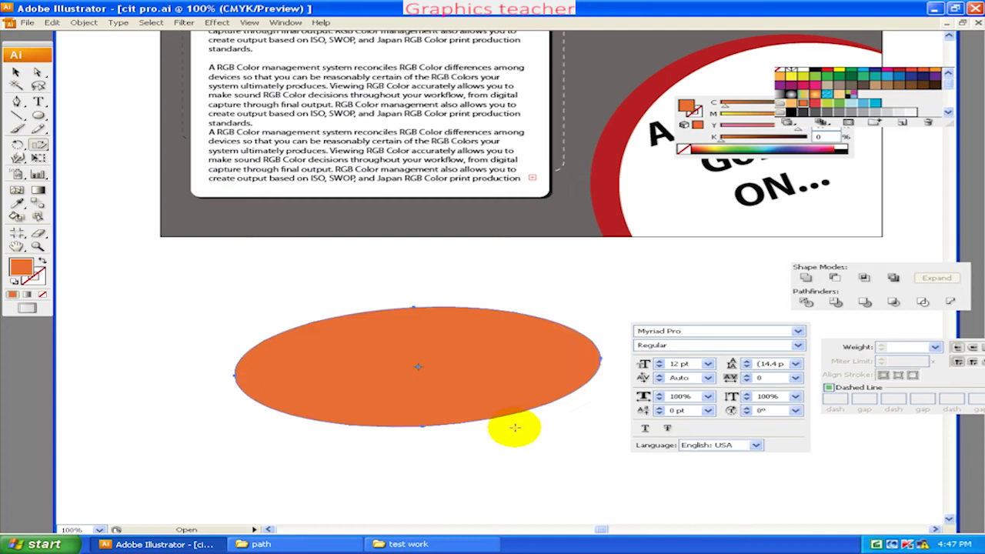
mouse_move(509, 426)
mouse_down()
mouse_move(465, 410)
mouse_move(484, 429)
mouse_move(464, 415)
mouse_move(409, 425)
mouse_move(512, 396)
mouse_move(542, 376)
mouse_up()
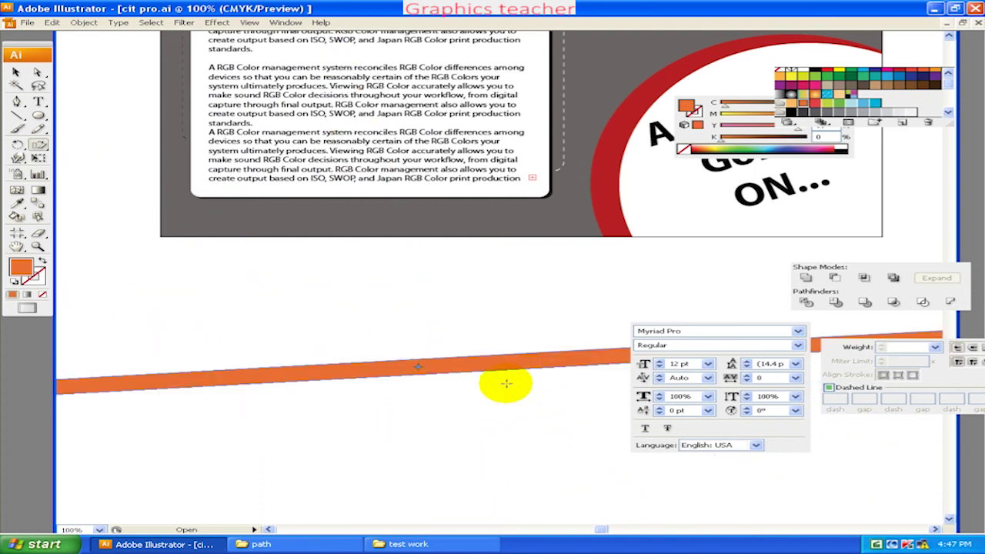
key(Delete)
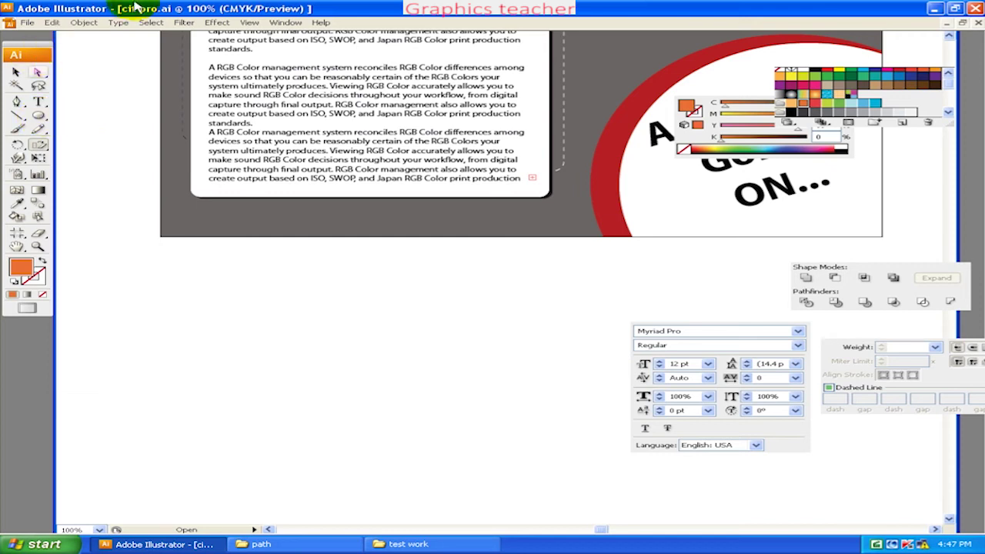
- Drag out a new orange circle below the text frame with the Ellipse tool, then reselect the Selection tool
click(87, 23)
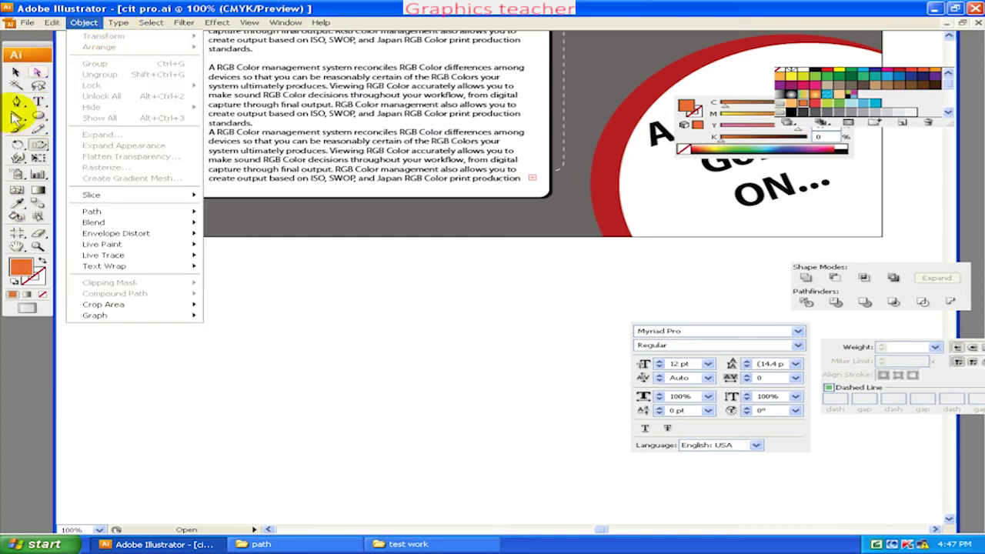
click(16, 72)
click(40, 116)
drag(176, 271, 325, 397)
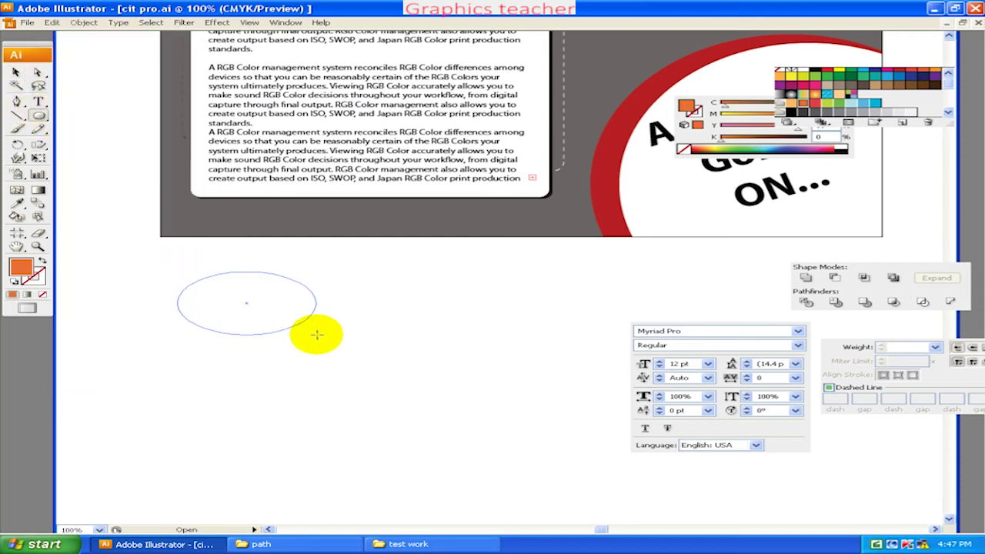
click(15, 71)
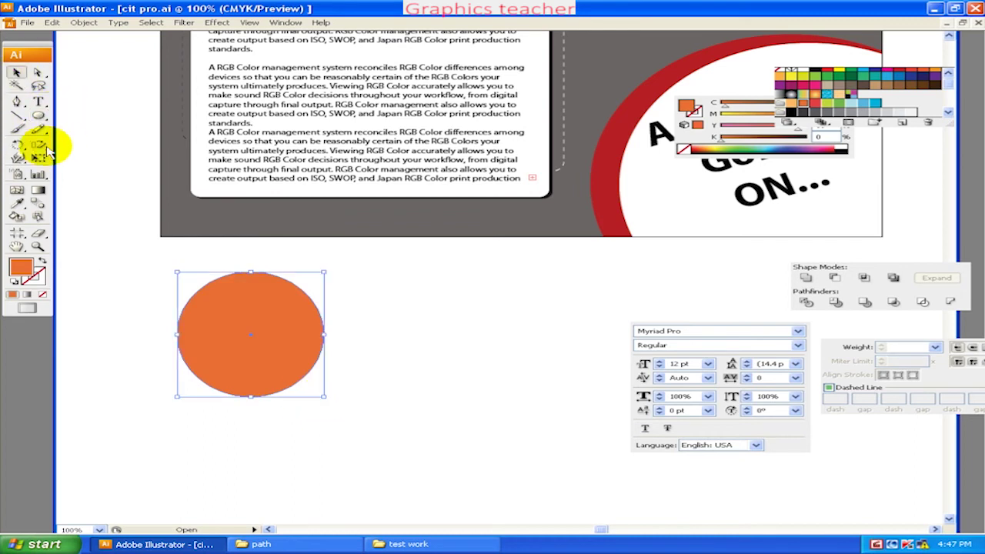
click(85, 23)
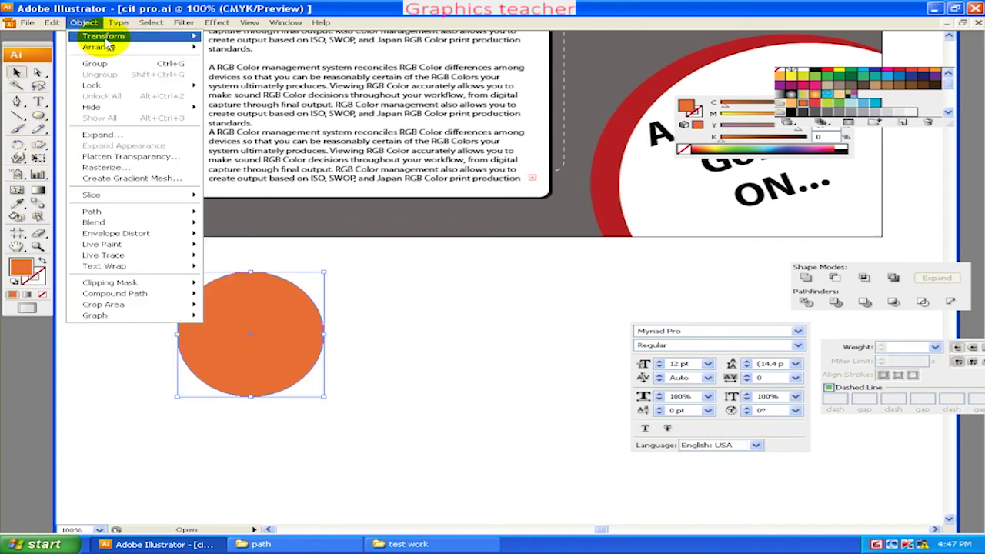
mouse_move(99, 47)
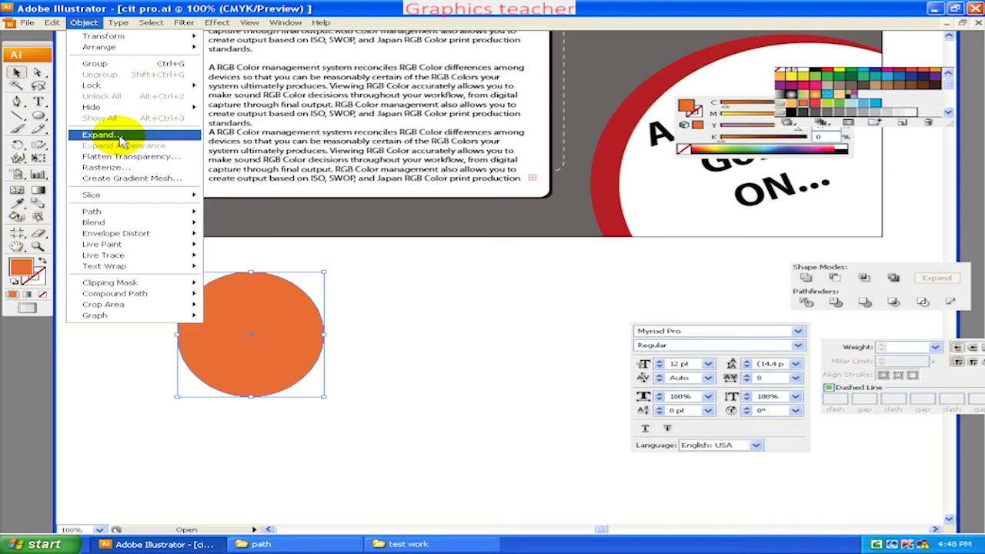
- Apply Effect > 3D > Extrude & Bevel to the circle, rotated to 8°, -49°, 10°
click(331, 231)
scroll(369, 277, down, 3)
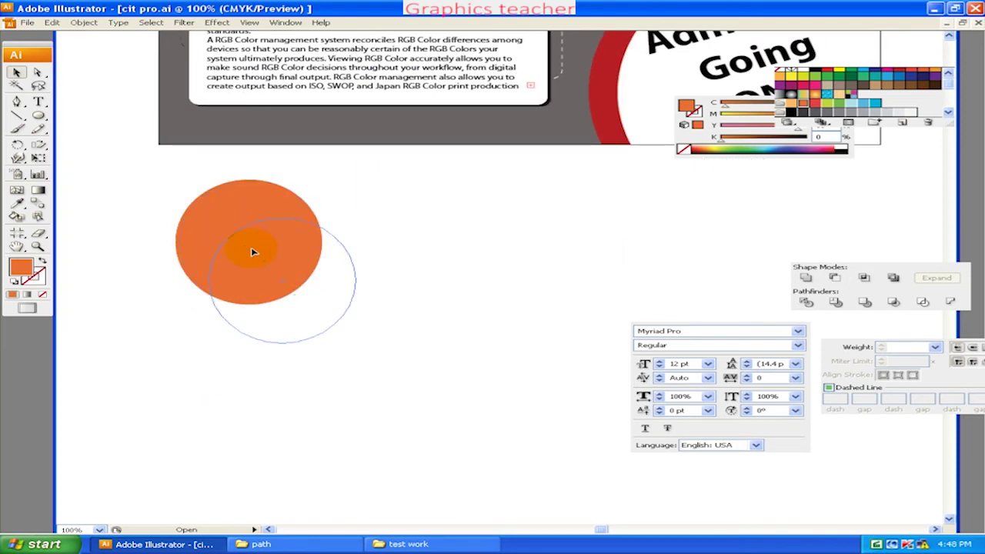
drag(254, 251, 299, 290)
click(218, 22)
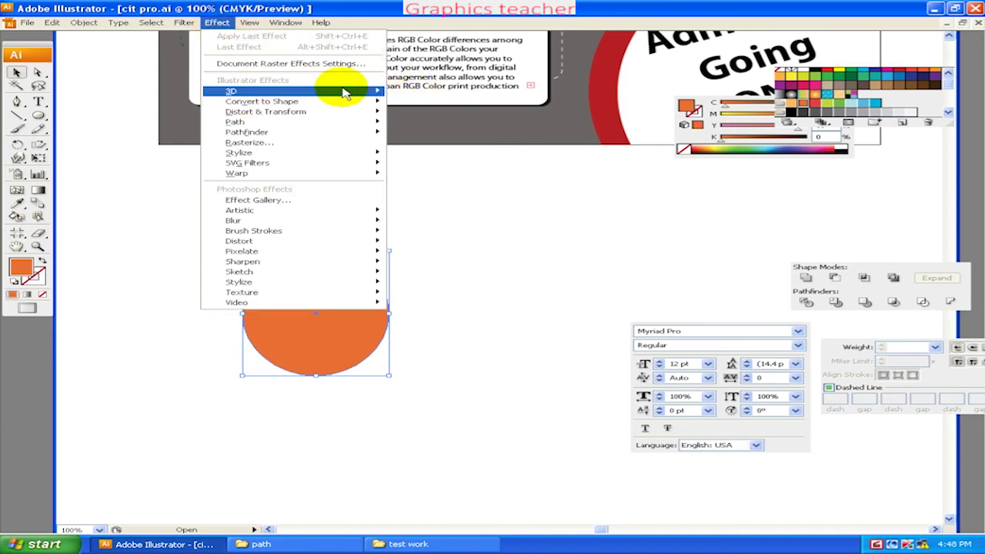
mouse_move(231, 91)
click(396, 91)
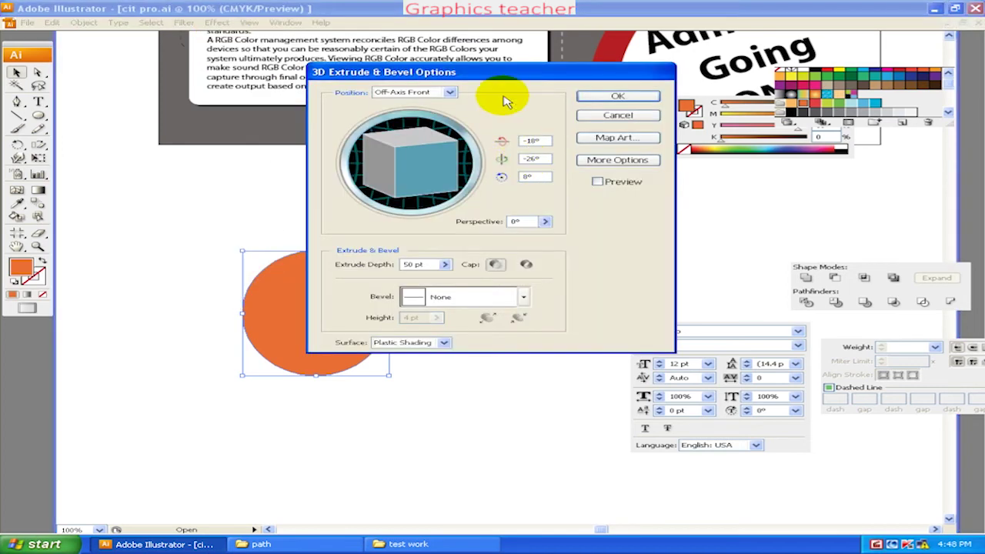
drag(500, 72, 631, 70)
click(728, 181)
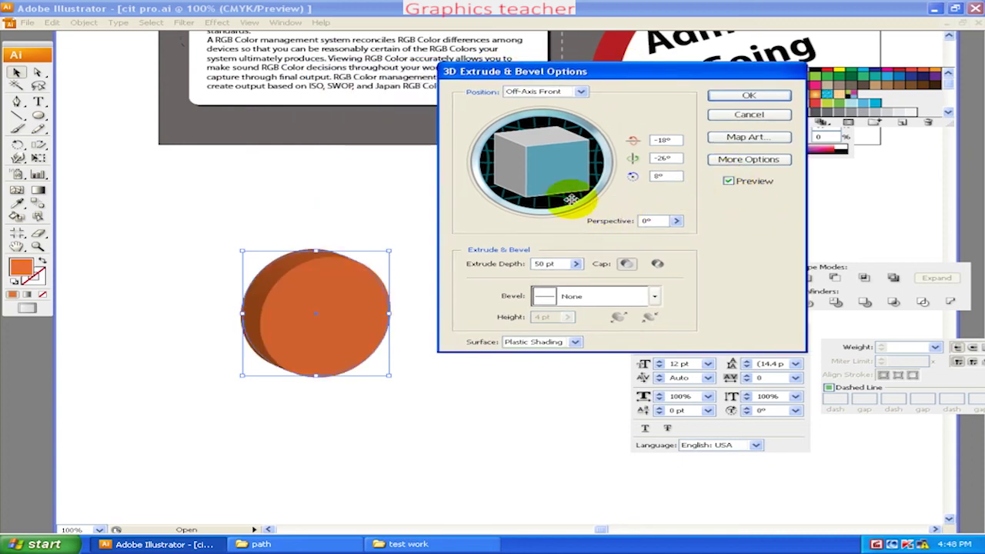
drag(571, 199, 555, 167)
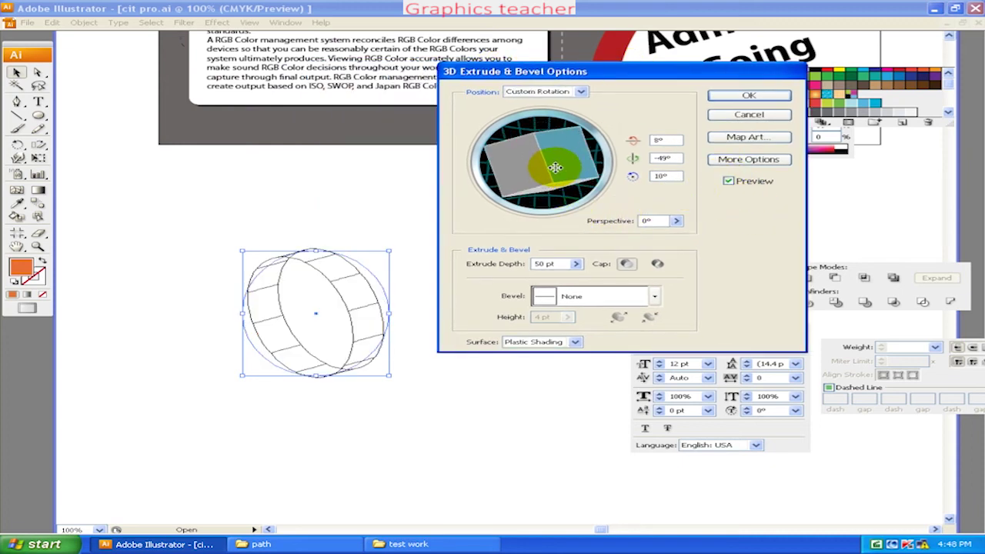
click(733, 104)
- Move the 3D disc up and right and rotate it with the Rotate tool
drag(305, 321, 336, 271)
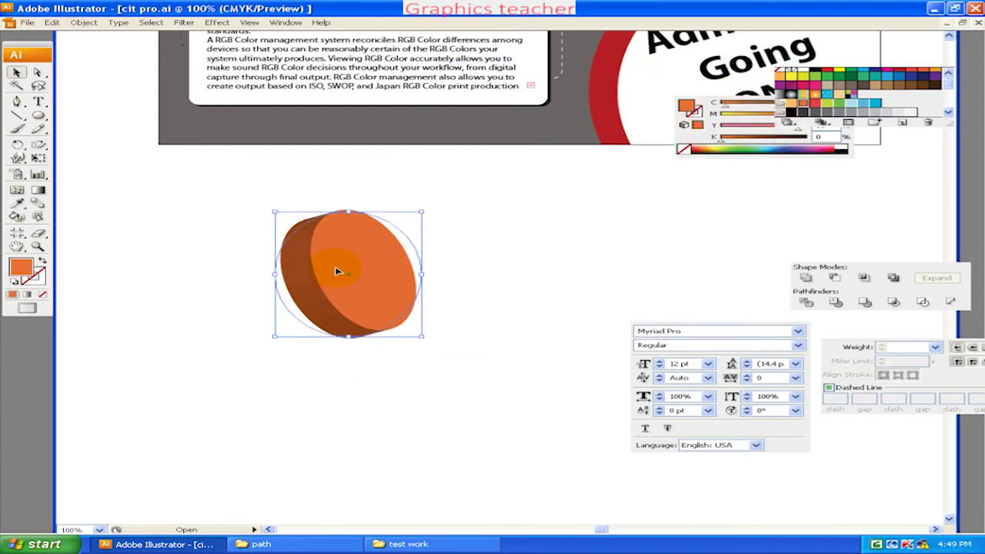
click(37, 144)
mouse_move(381, 304)
mouse_down()
mouse_move(344, 312)
mouse_move(378, 339)
mouse_move(426, 267)
mouse_move(341, 280)
mouse_up()
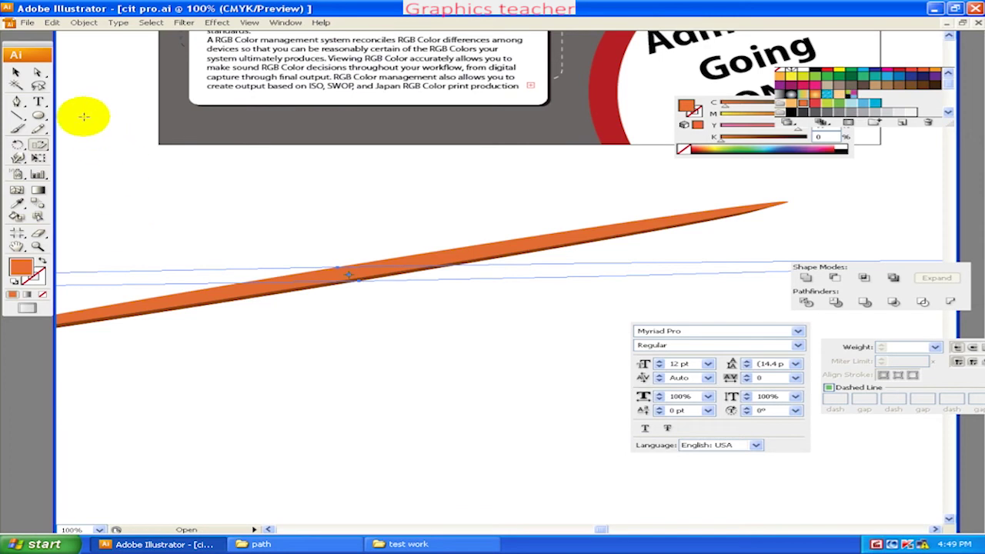
- Undo the disc's rotations and reselect it with the Selection tool
click(17, 85)
key(ctrl+z)
key(ctrl+z)
key(ctrl+z)
key(ctrl+z)
key(ctrl+z)
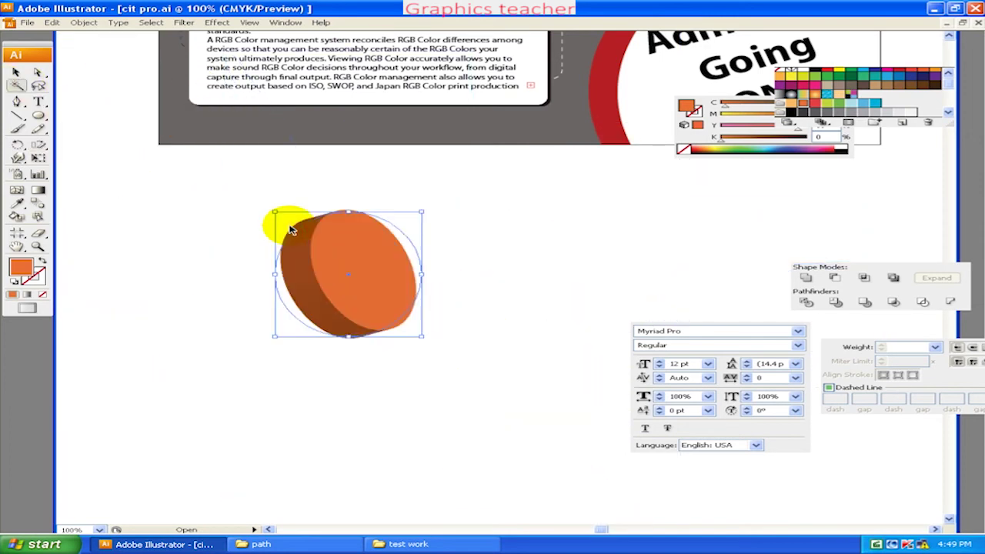
click(329, 287)
click(16, 71)
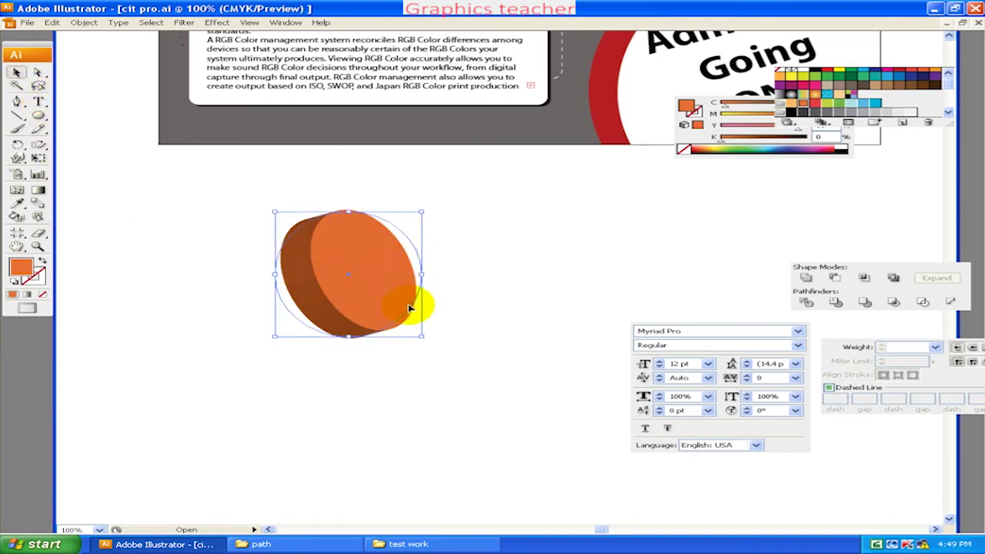
key(ctrl+z)
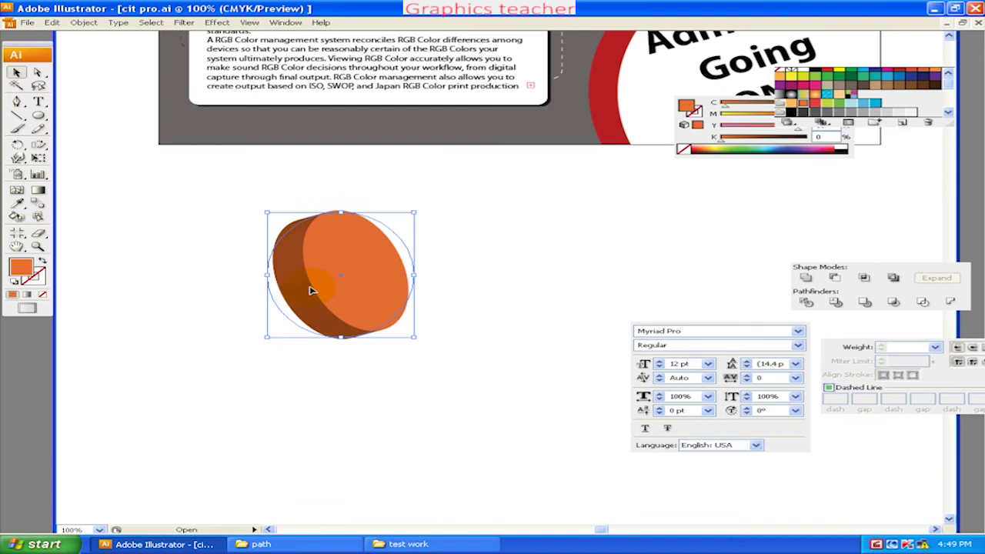
- Expand the disc's 3D appearance into paths with Object > Expand Appearance and ungroup it
click(84, 23)
click(115, 149)
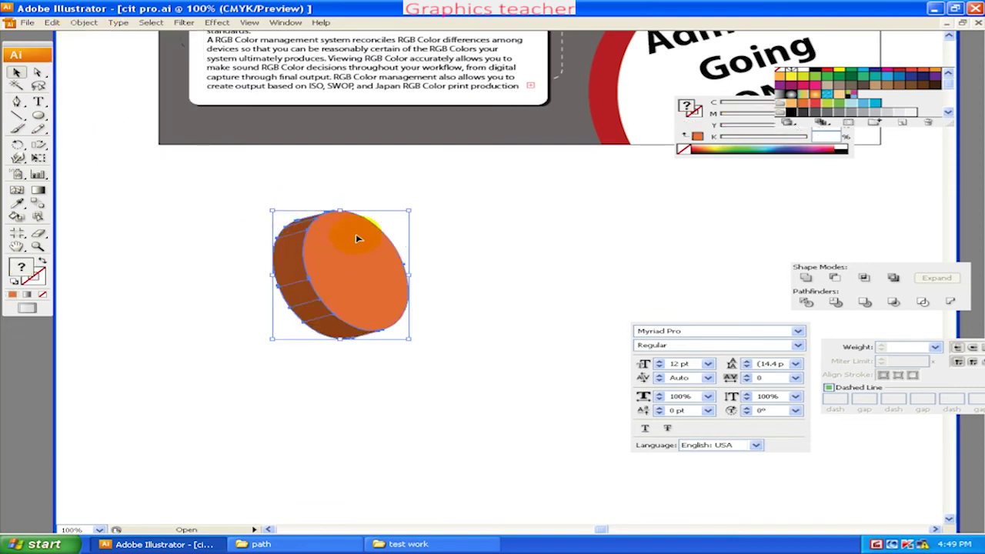
click(458, 256)
click(359, 260)
click(470, 274)
click(275, 287)
right_click(354, 263)
click(416, 303)
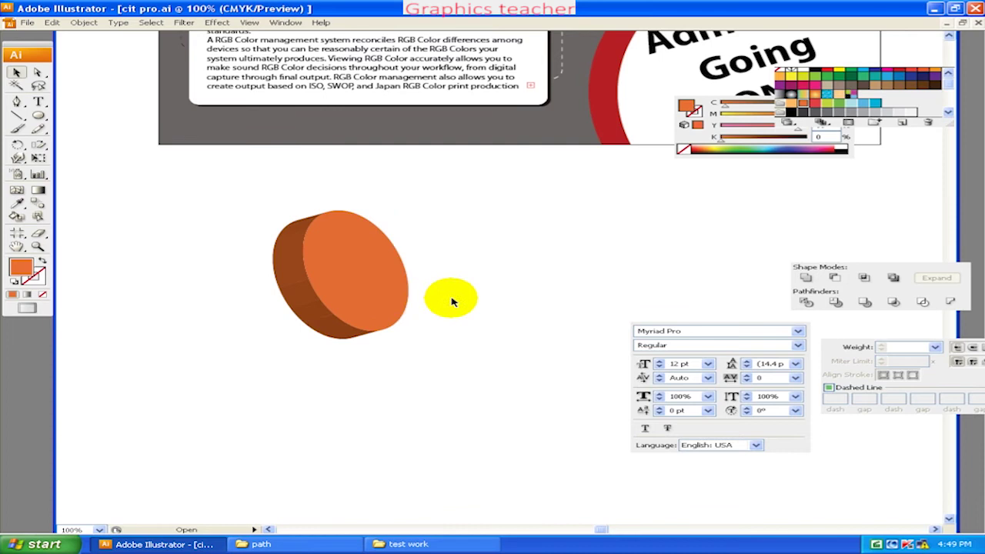
- Ungroup the disc further, pull its side piece away from the face, then undo
drag(326, 300, 281, 323)
right_click(265, 314)
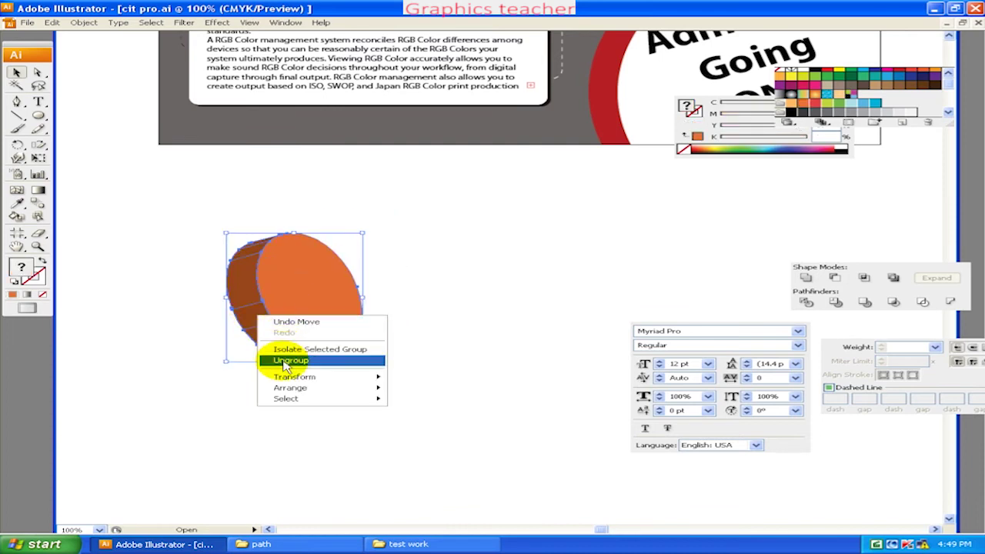
click(279, 359)
click(241, 327)
drag(241, 327, 300, 346)
right_click(306, 312)
click(327, 356)
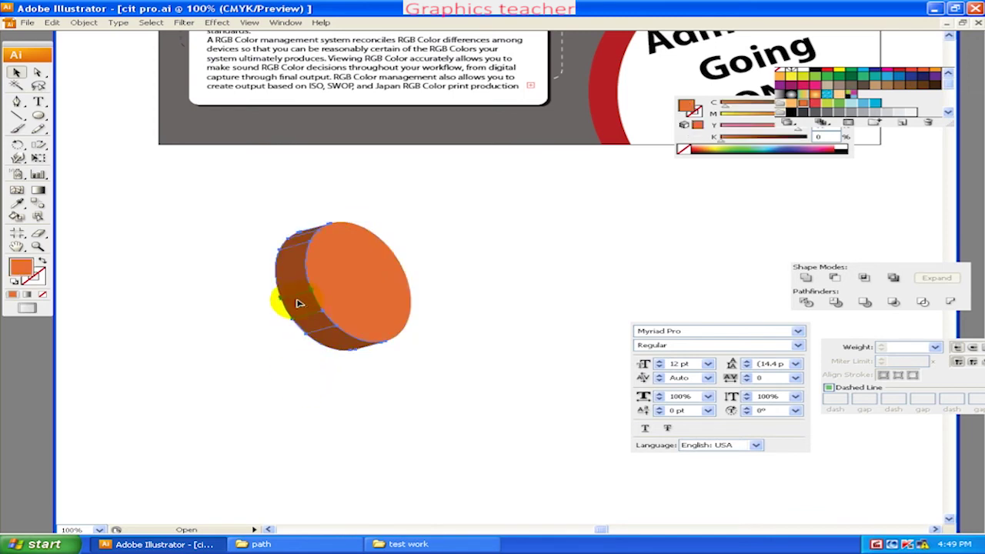
mouse_move(279, 302)
mouse_down()
mouse_move(271, 322)
mouse_move(231, 323)
mouse_up()
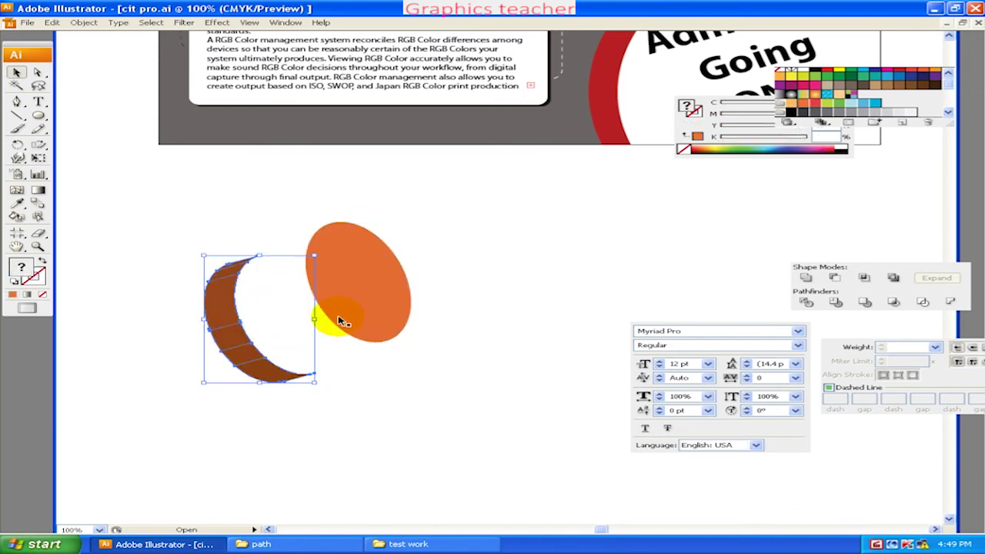
key(ctrl+z)
key(ctrl+z)
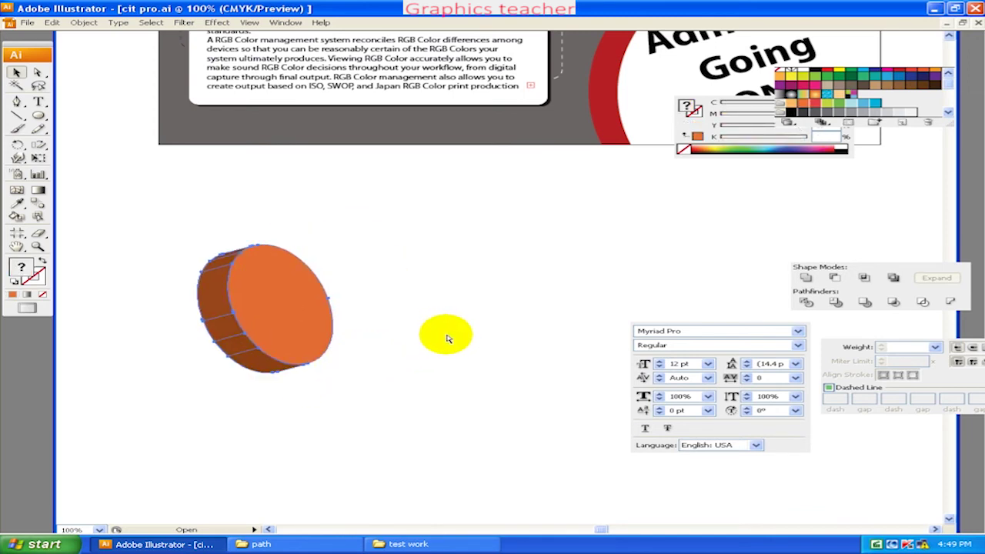
- Select the 3D disc and delete it from the artboard
click(299, 321)
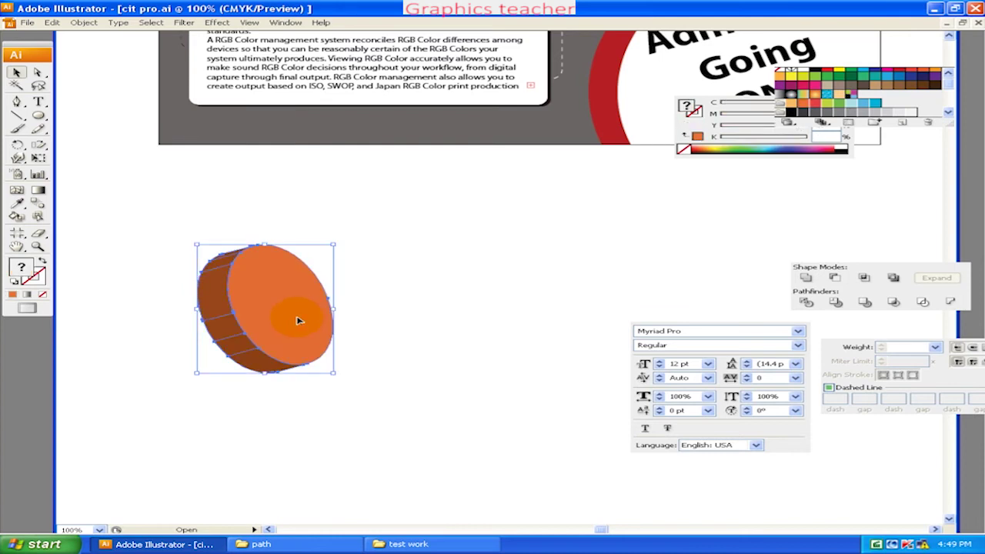
key(Delete)
click(17, 100)
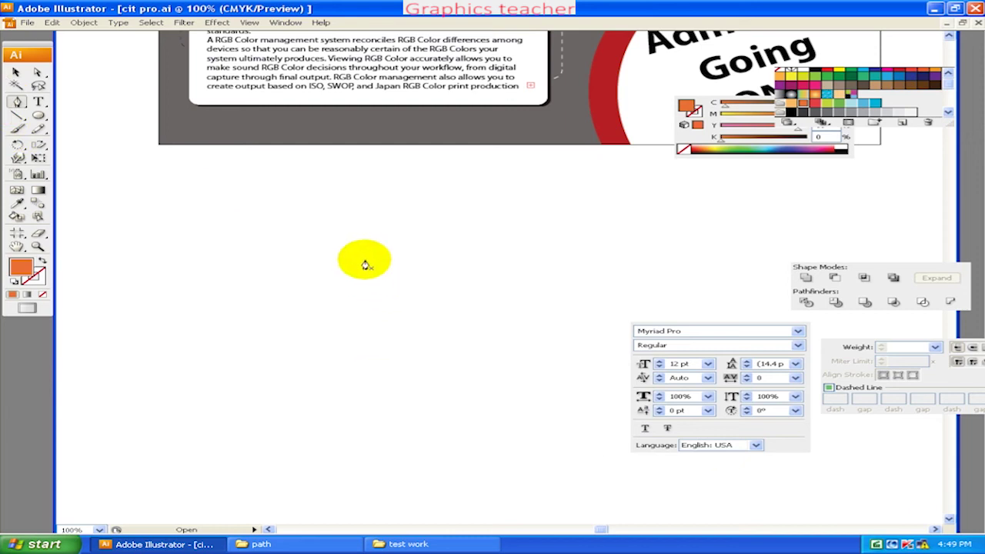
- Start the orange glass profile with a top anchor and a stem-bottom point, undoing a misplaced one
click(447, 233)
mouse_move(429, 313)
mouse_down()
mouse_move(382, 279)
mouse_move(330, 294)
mouse_up()
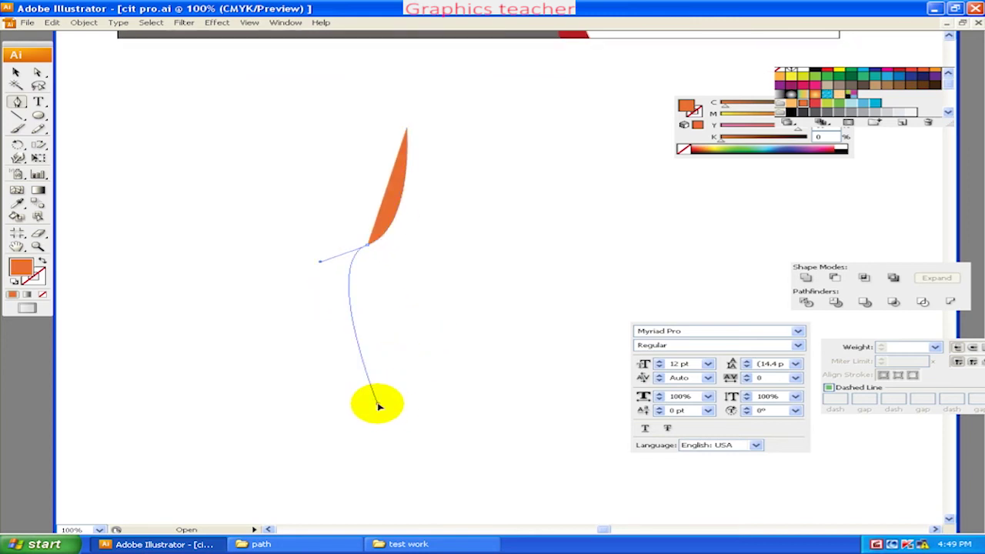
drag(379, 403, 400, 407)
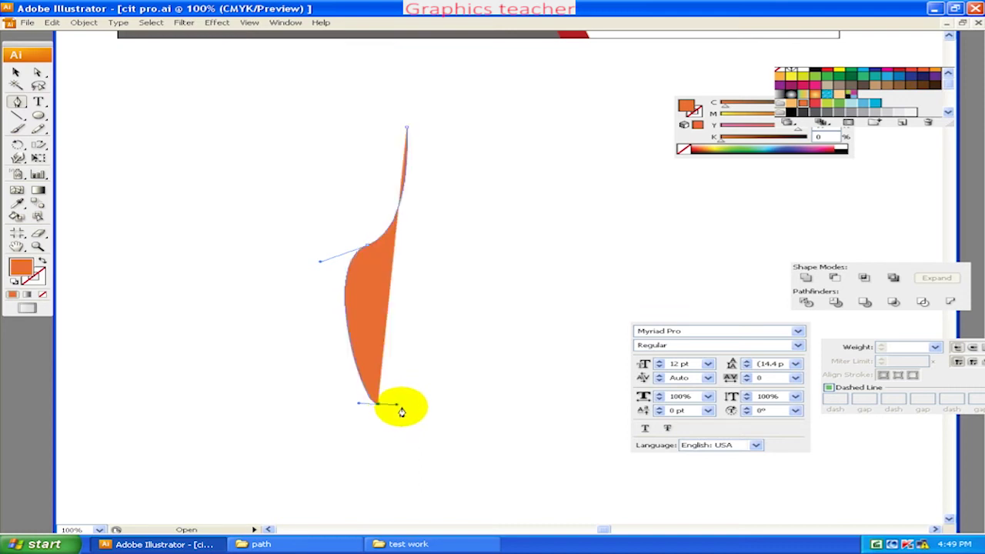
click(399, 408)
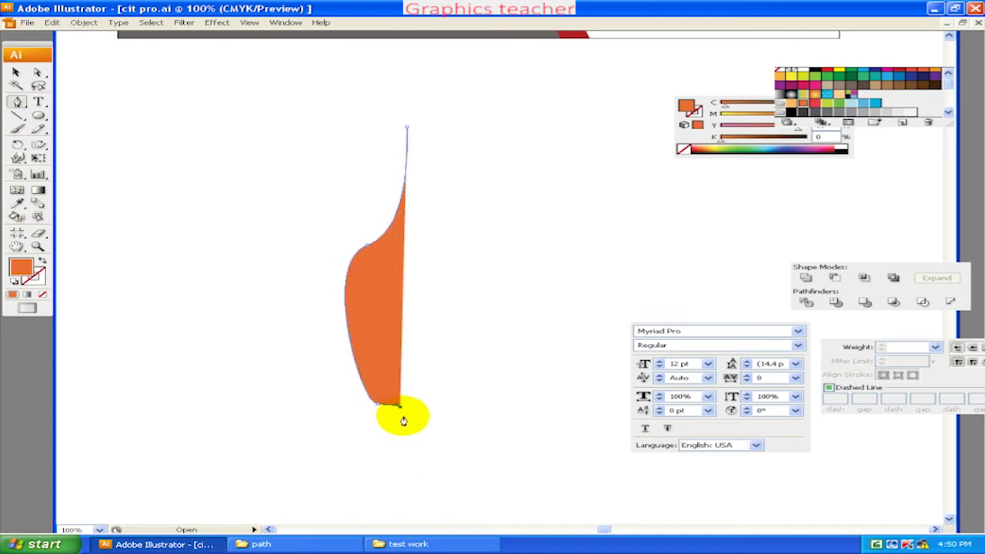
key(ctrl+z)
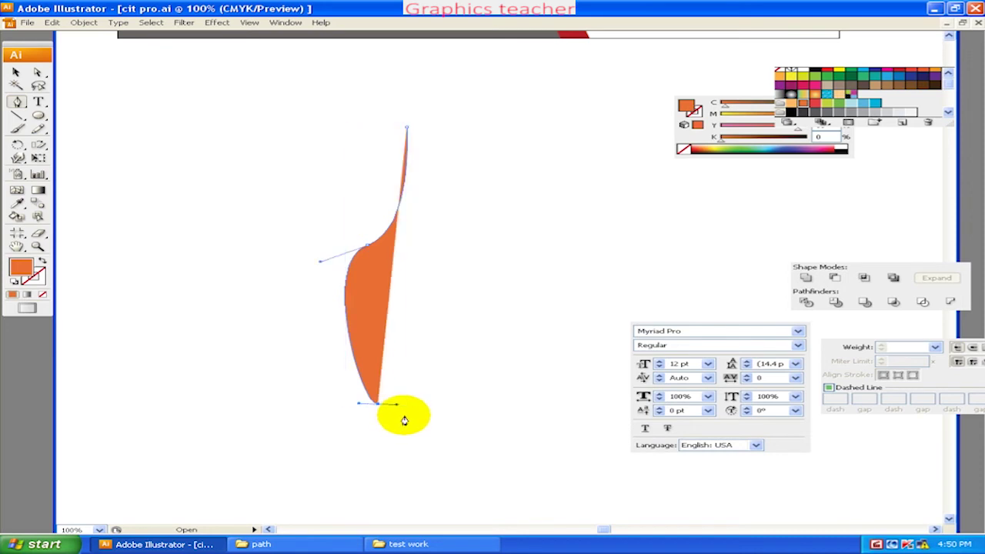
- Re-place the bottom-right corner, extend the pointed foot, and curve the bowl's left edge
click(402, 416)
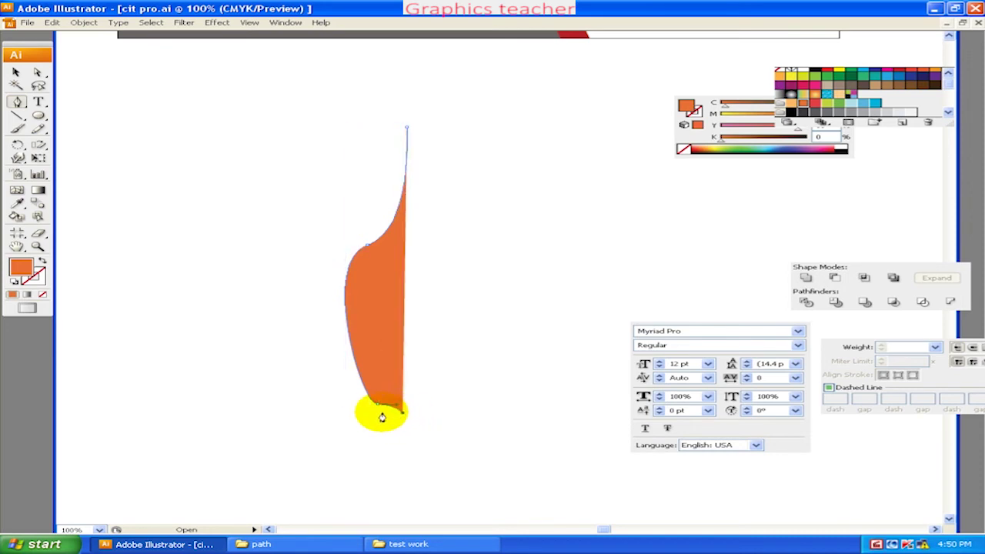
key(ctrl+z)
click(403, 408)
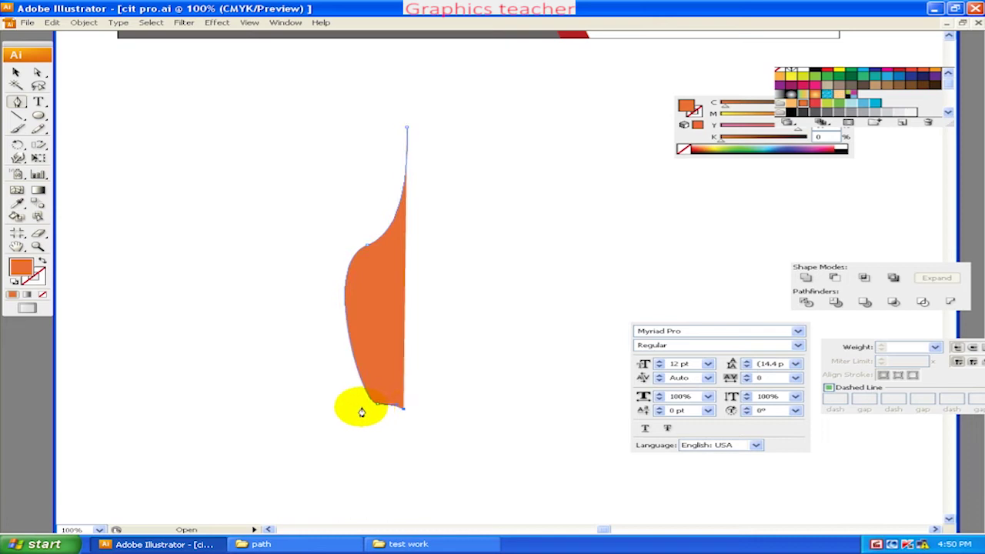
click(359, 412)
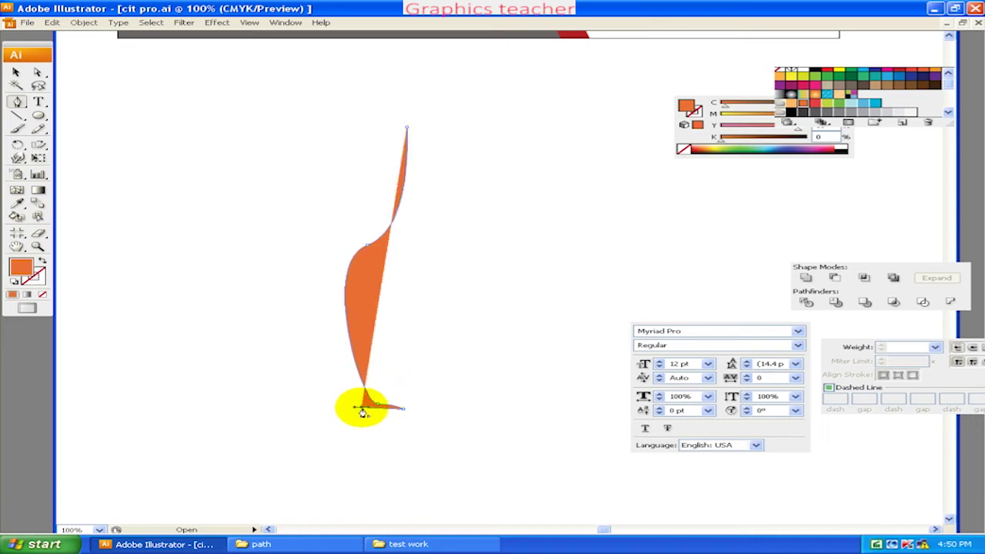
drag(368, 245, 344, 261)
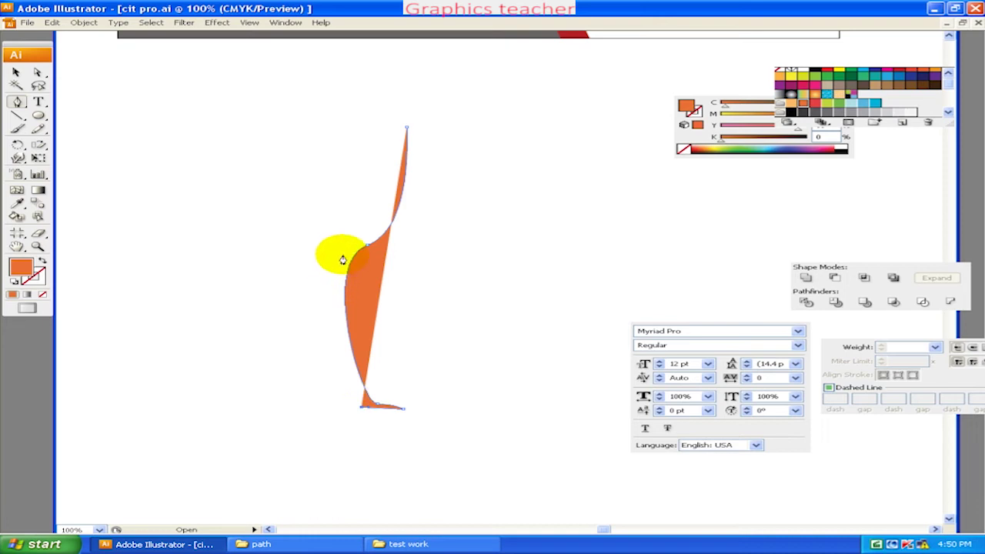
mouse_move(341, 257)
mouse_down()
mouse_move(351, 246)
mouse_move(342, 248)
mouse_up()
- Delete the first profile, show the grid, and zoom in to 200%
key(Delete)
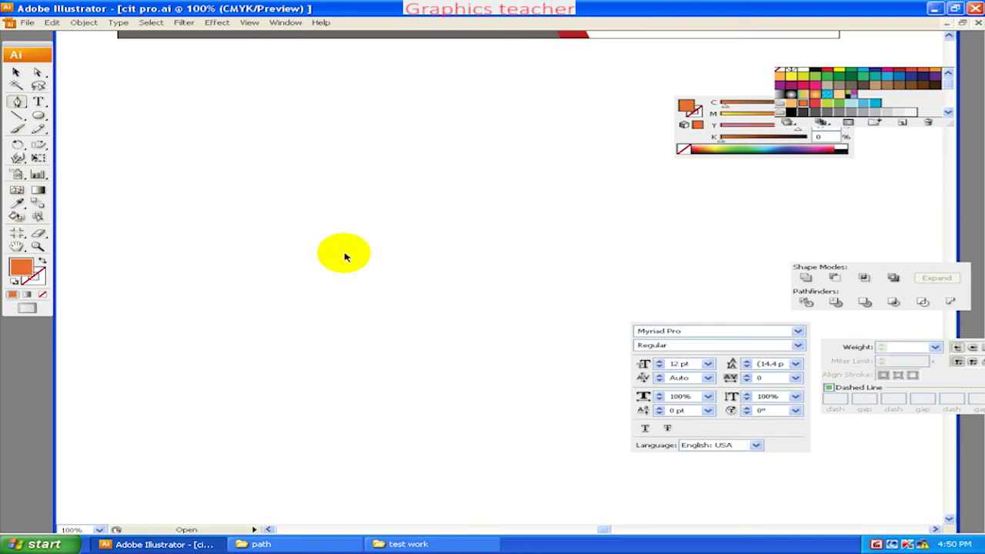
right_click(344, 256)
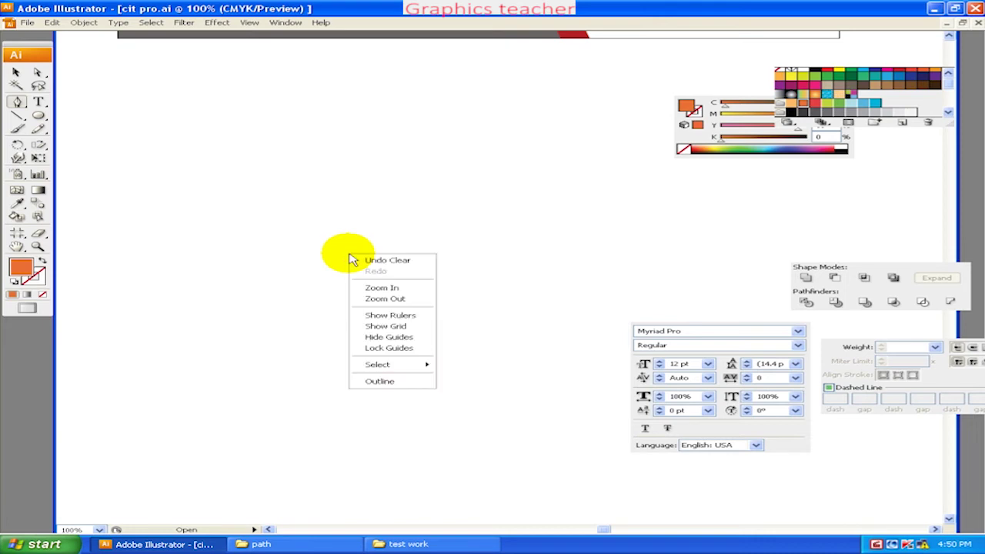
click(394, 327)
key(ctrl+plus)
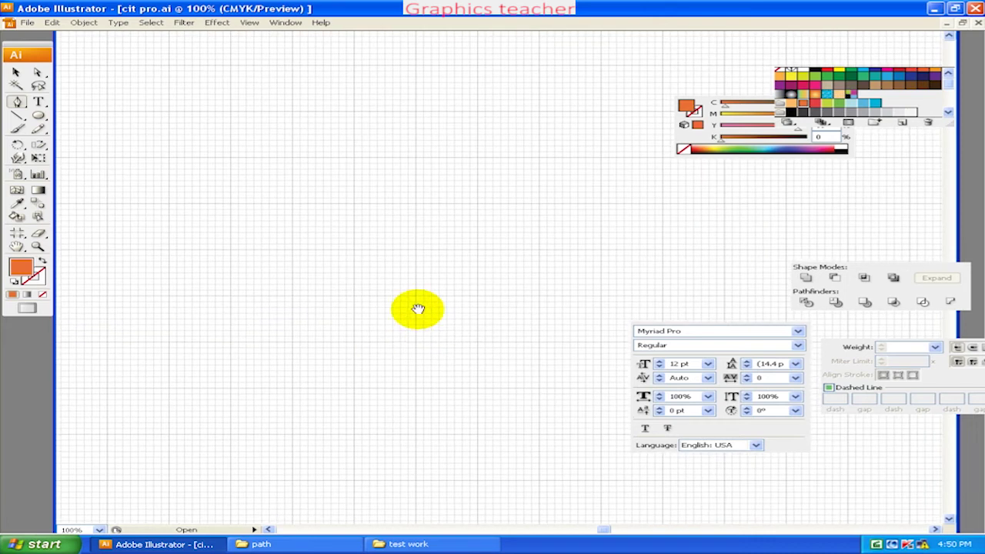
key(ctrl+plus)
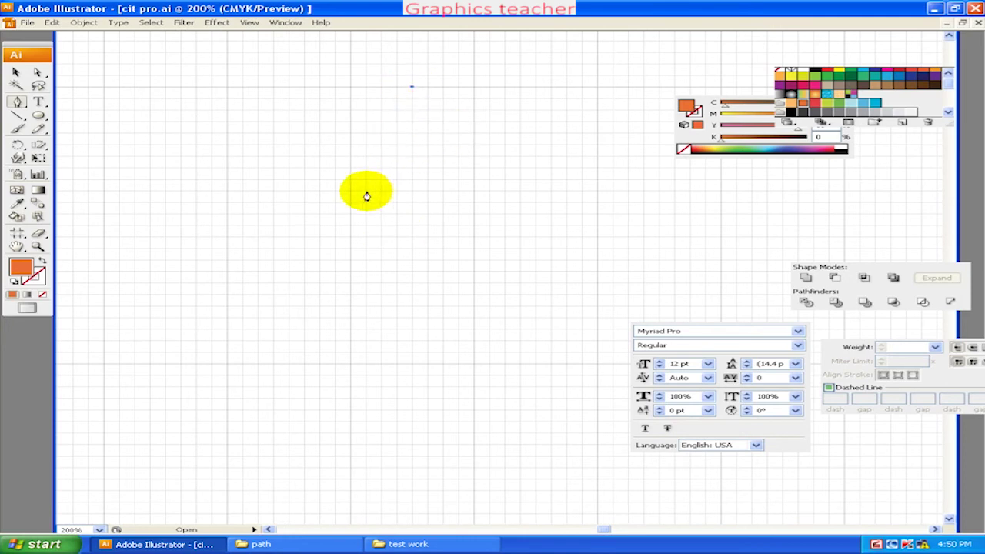
- Redraw the half wine-glass outline with a curved bowl edge, straight stem and pointed foot
mouse_move(367, 192)
mouse_down()
mouse_move(319, 204)
mouse_move(359, 229)
mouse_up()
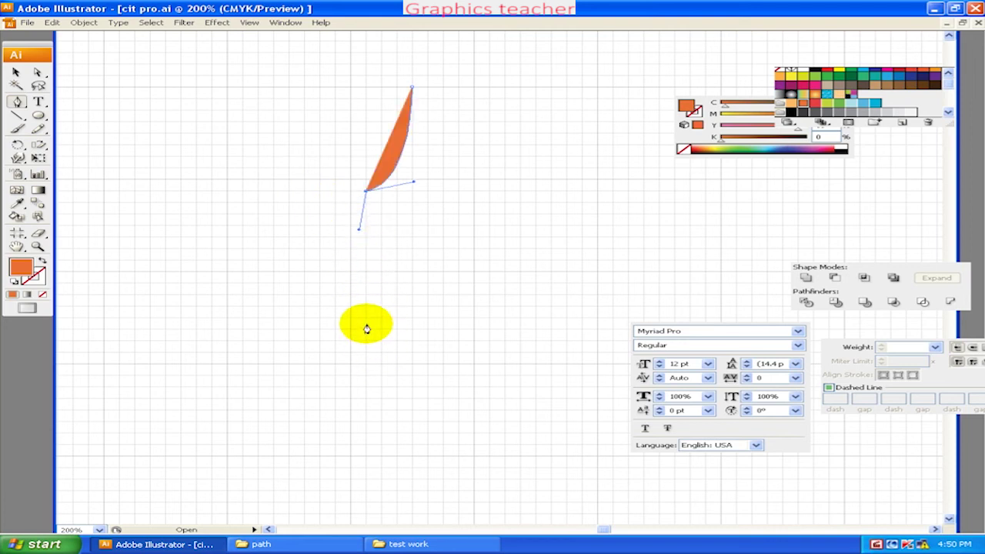
drag(365, 319, 372, 372)
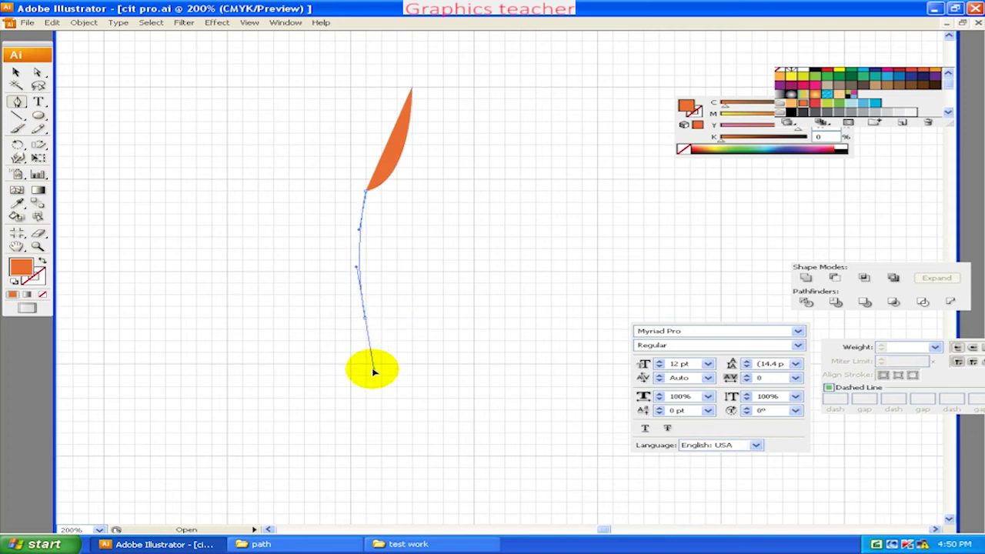
mouse_move(372, 374)
mouse_down()
mouse_move(386, 333)
mouse_move(397, 331)
mouse_up()
click(398, 329)
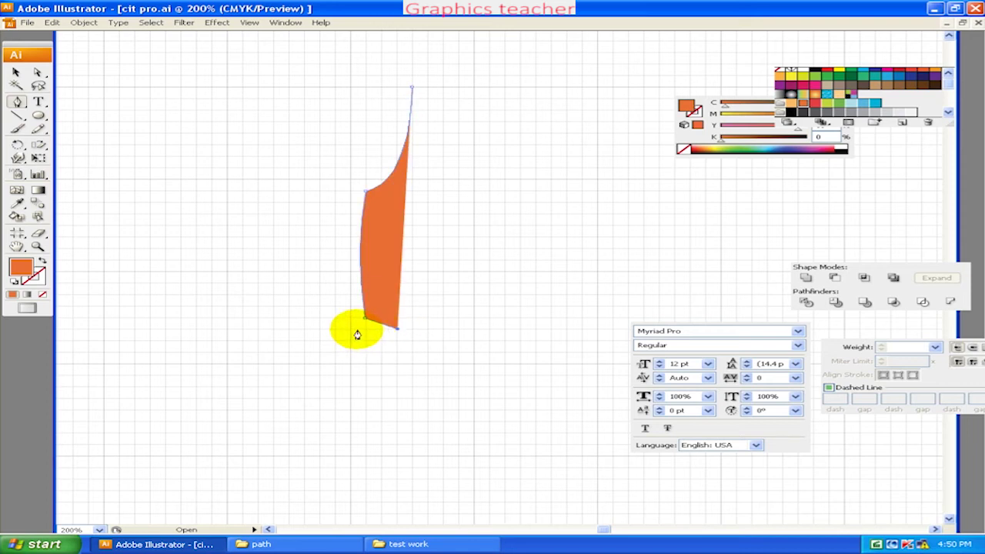
drag(358, 331, 356, 204)
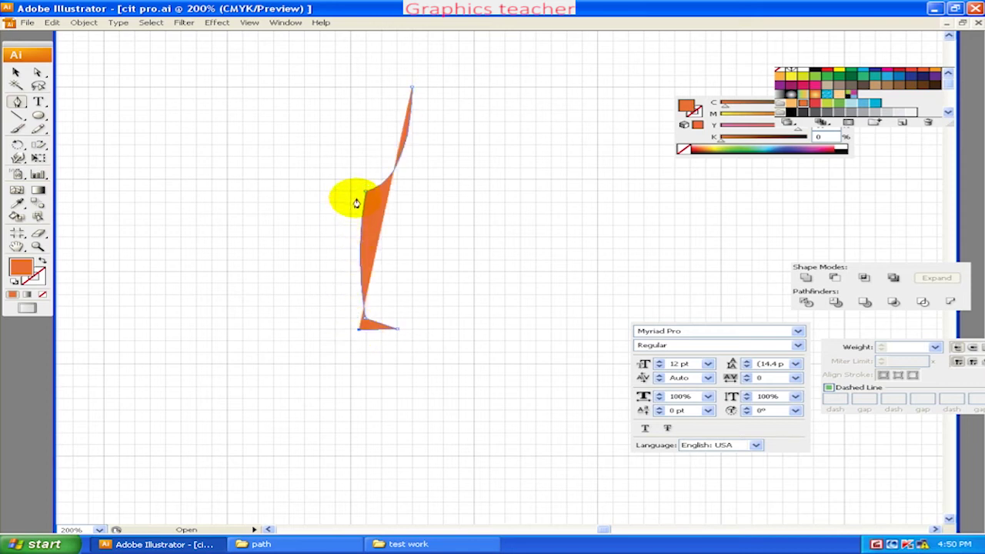
mouse_move(361, 194)
mouse_down()
mouse_move(391, 172)
mouse_move(378, 213)
mouse_up()
- Narrow the bowl's upper curve into a thin edge, then deselect the finished outline
ctrl+click(388, 188)
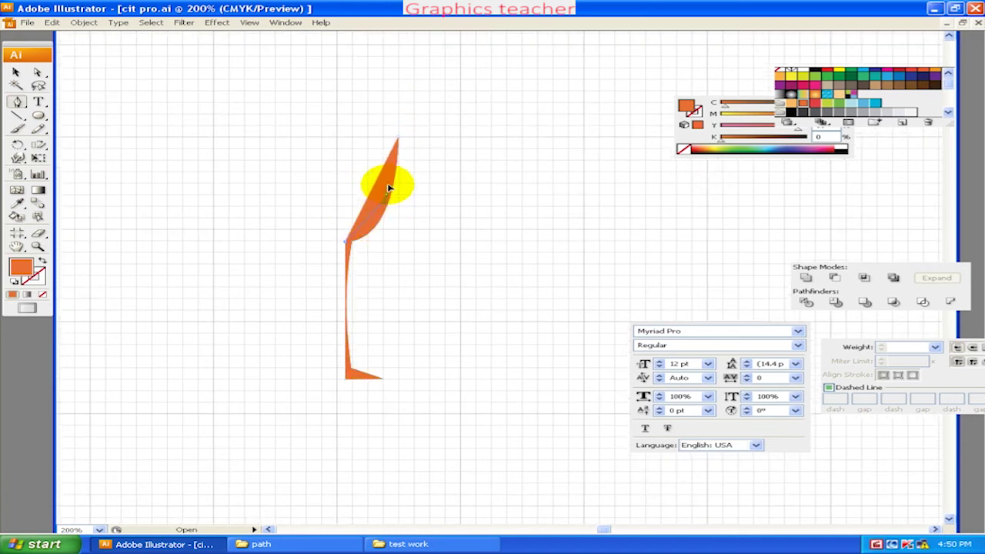
ctrl+click(391, 165)
drag(392, 164, 391, 159)
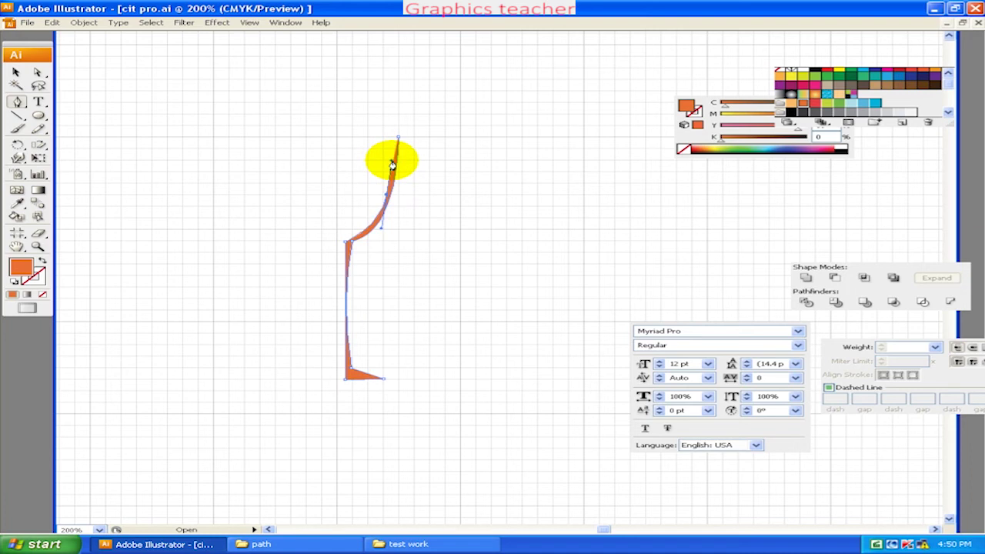
ctrl+click(398, 141)
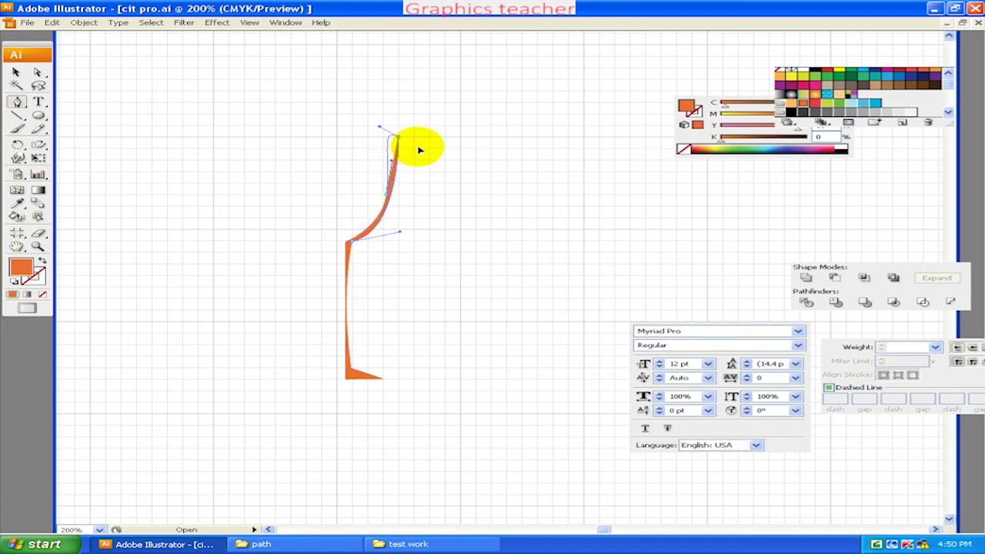
click(17, 71)
click(164, 123)
- Zoom in to inspect the outline's foot, then return to 200%
scroll(396, 281, down, 1)
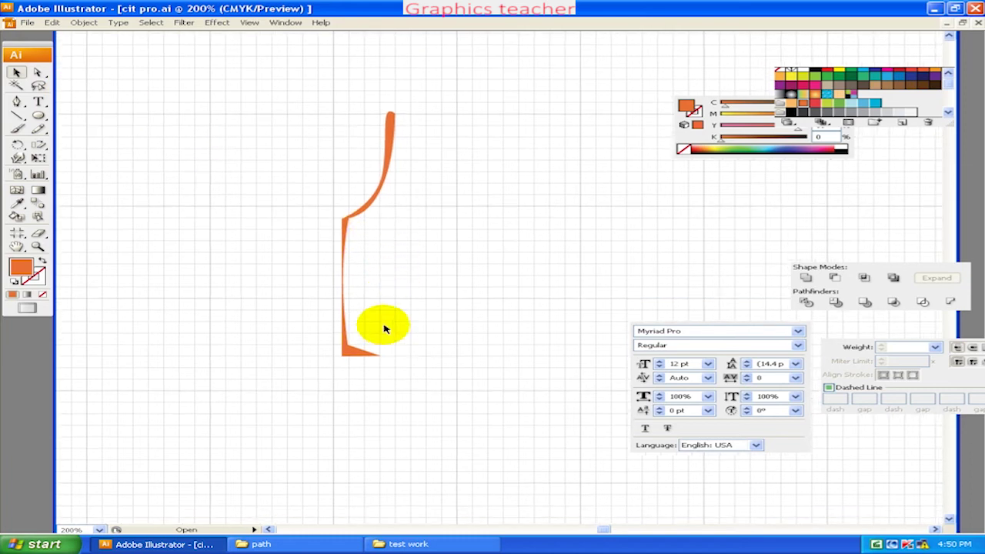
drag(396, 346, 361, 381)
key(ctrl+equal)
key(ctrl+equal)
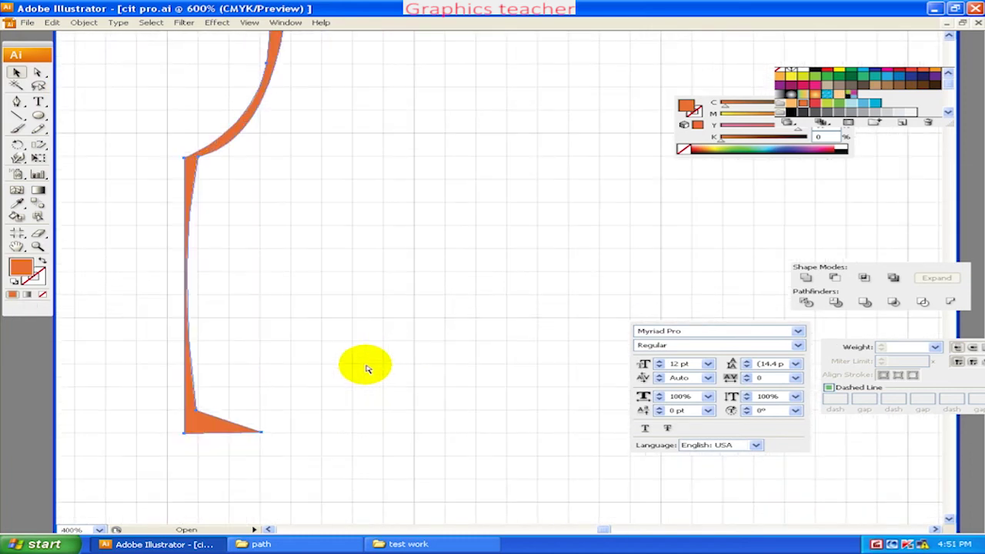
key(ctrl+equal)
mouse_move(286, 385)
mouse_down()
mouse_move(467, 311)
mouse_move(488, 287)
mouse_up()
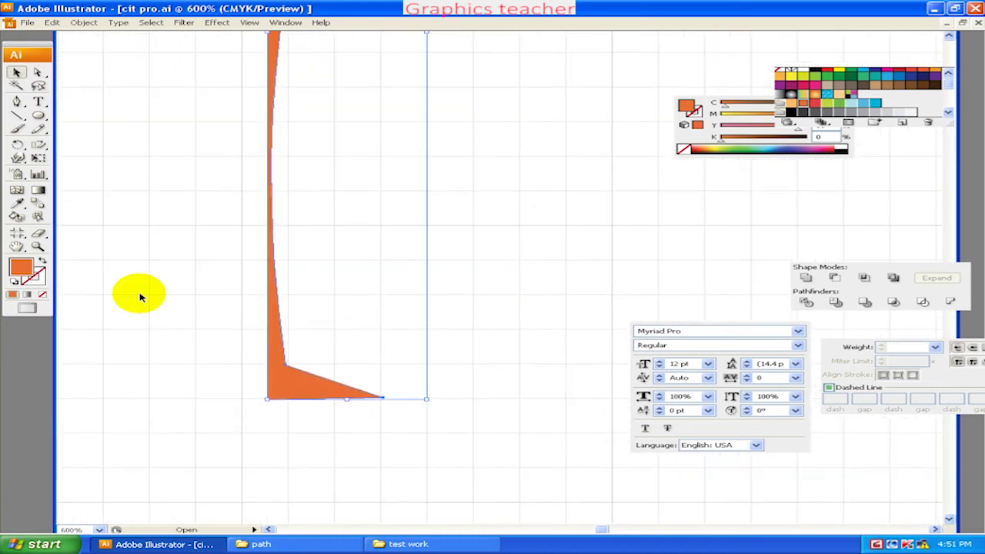
scroll(253, 207, up, 3)
scroll(254, 224, up, 2)
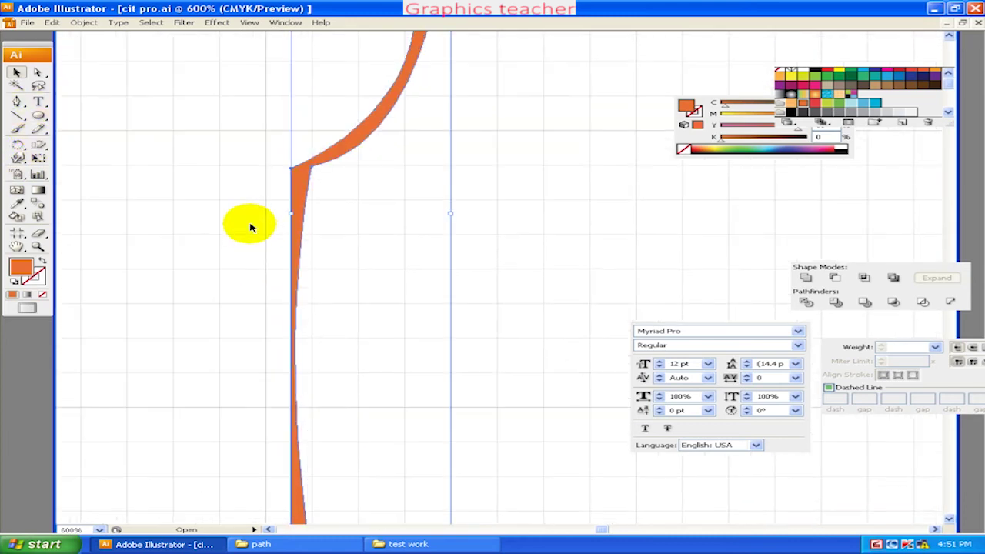
key(ctrl+minus)
key(ctrl+minus)
key(ctrl+minus)
- Give the selected glass outline a teal stroke and bring up the Effect menu's 3D options
drag(323, 205, 439, 301)
double_click(39, 270)
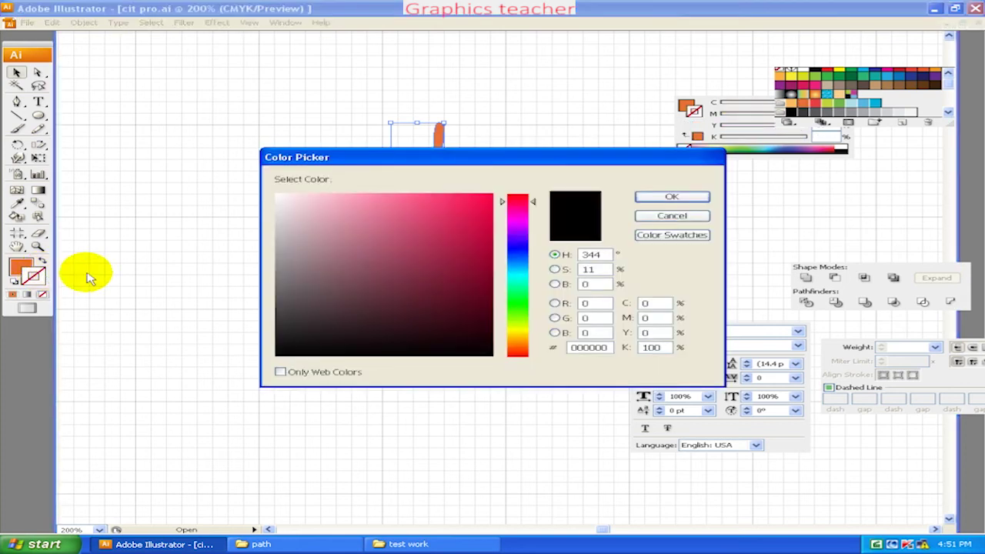
mouse_move(520, 323)
mouse_down()
mouse_move(523, 264)
mouse_move(518, 271)
mouse_up()
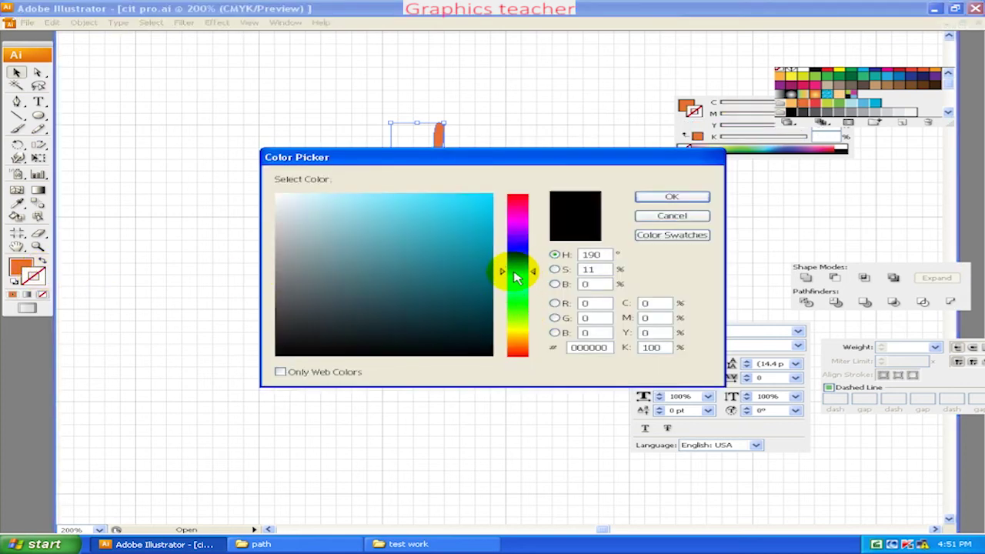
click(487, 260)
click(672, 198)
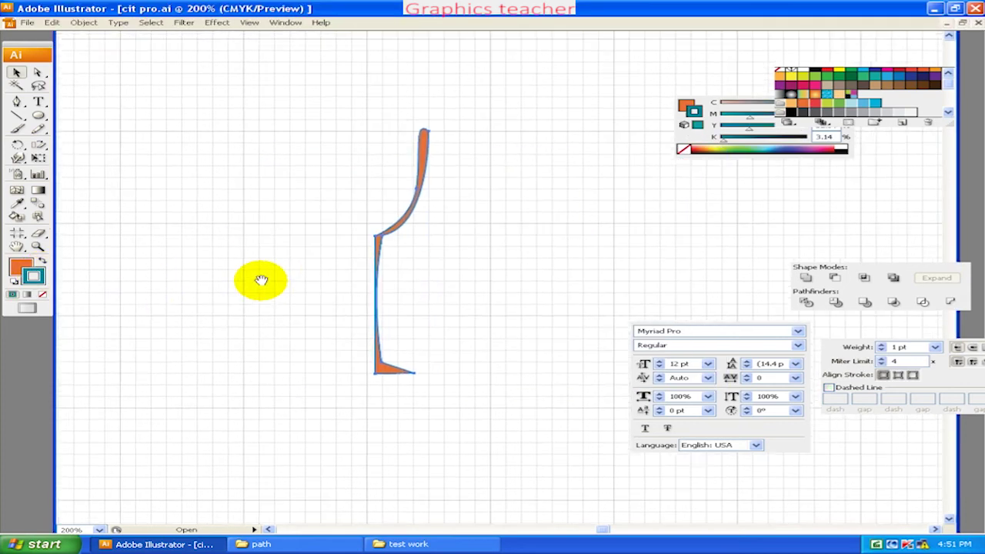
click(217, 22)
mouse_move(231, 91)
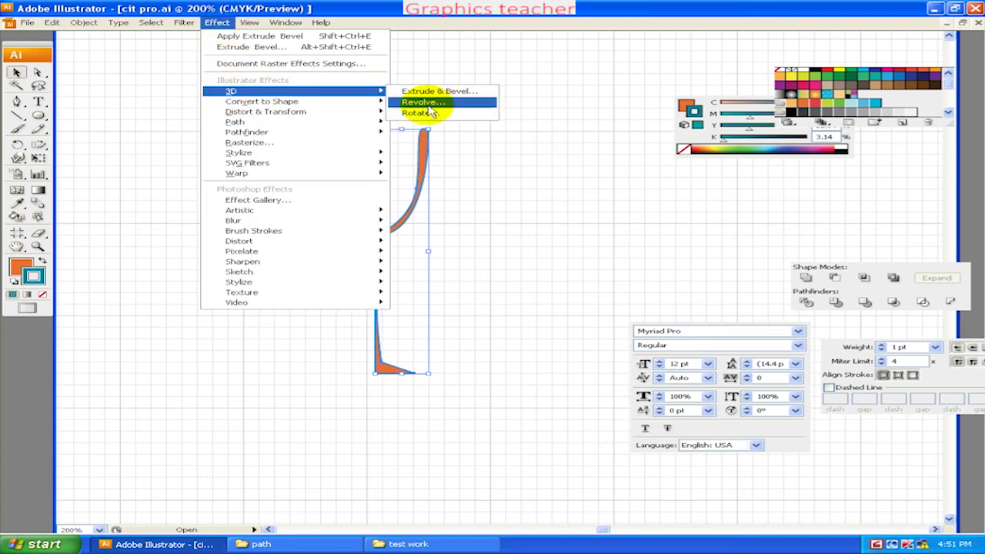
- Revolve the profile into a 3D glass rotated -51°, -41°, 25°, and remove the orange fill
click(422, 102)
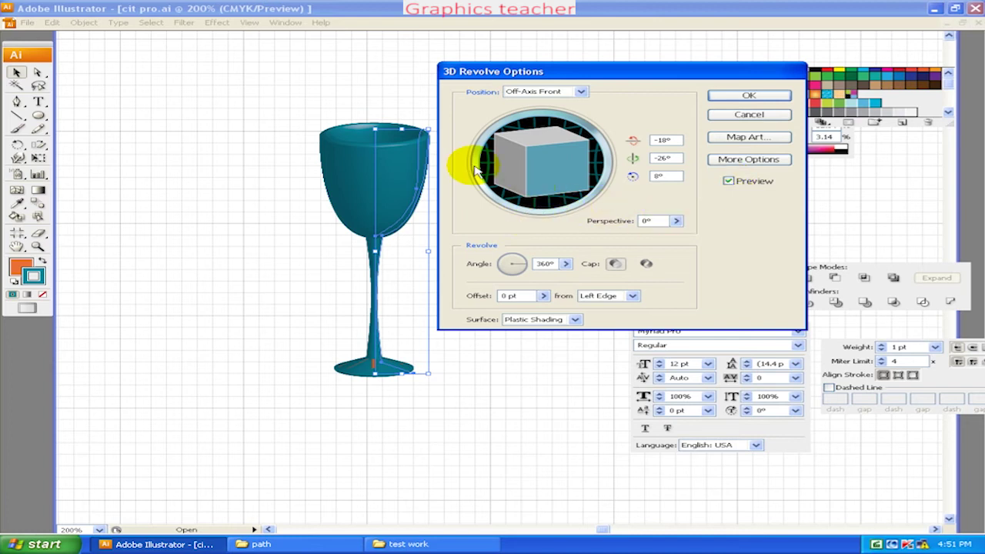
drag(489, 166, 551, 162)
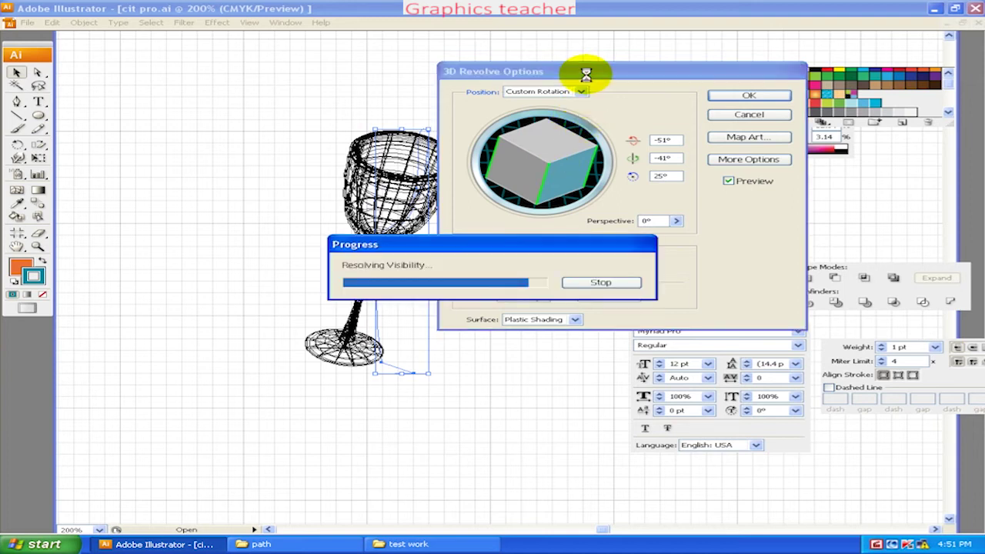
drag(585, 74, 613, 82)
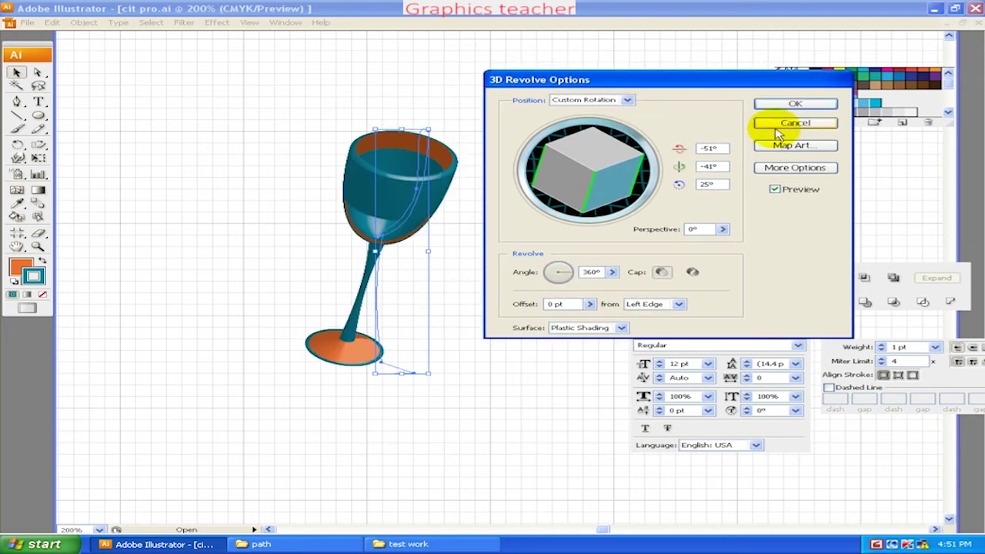
click(770, 102)
click(19, 261)
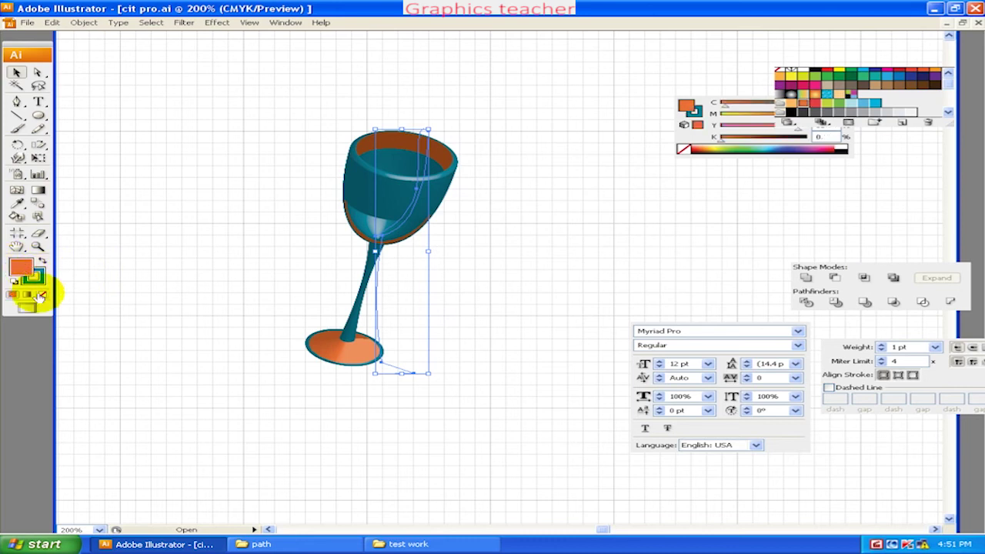
click(42, 294)
click(460, 231)
- Reselect the teal glass's profile path and shift the view so it sits further left
drag(515, 263, 481, 247)
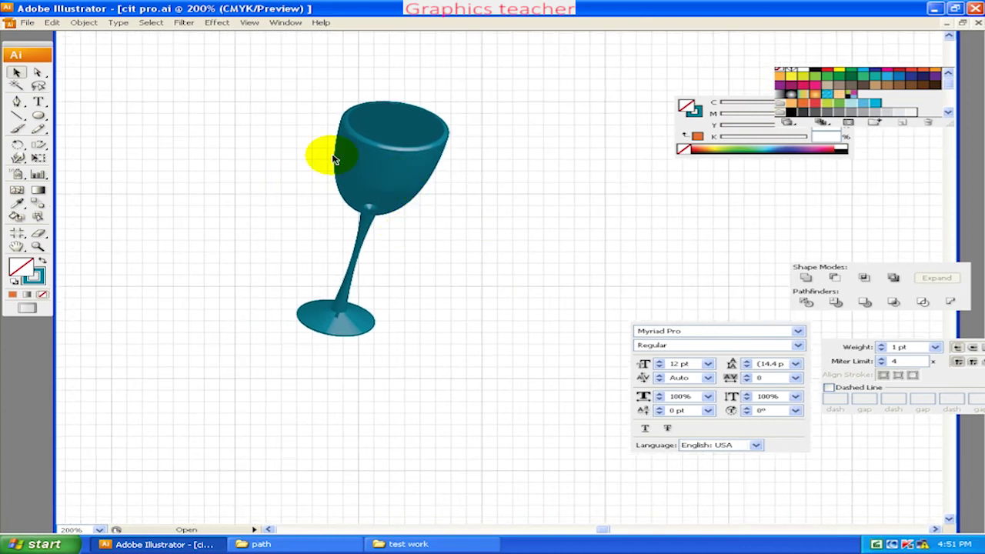
drag(407, 182, 394, 191)
click(393, 179)
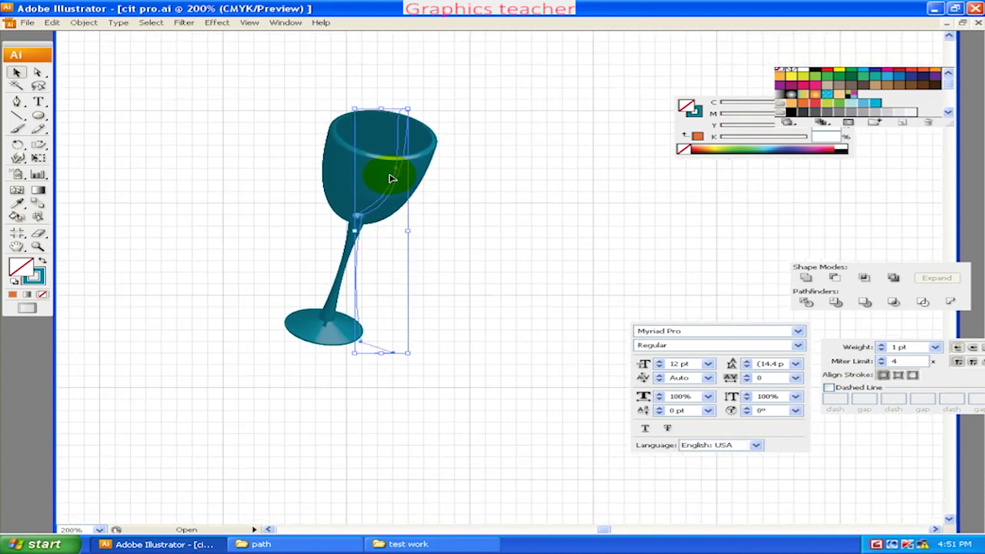
click(36, 275)
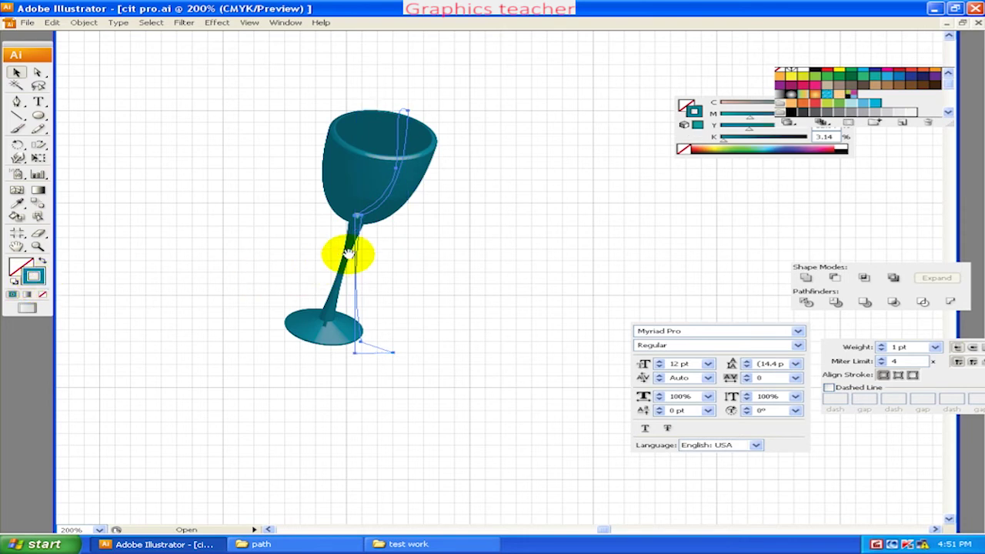
drag(348, 254, 313, 255)
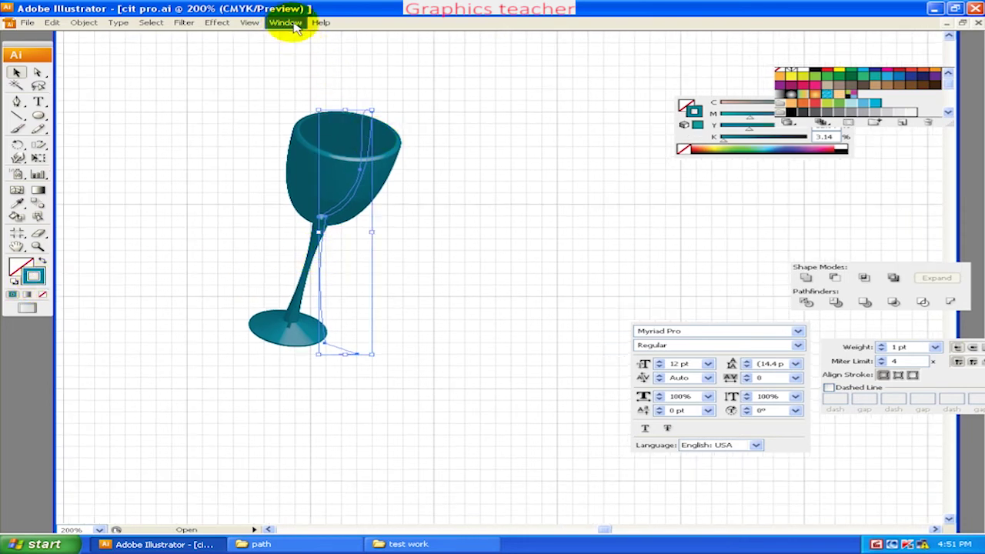
- Browse the Effect menu, then show the Appearance panel with all its rows visible
click(218, 22)
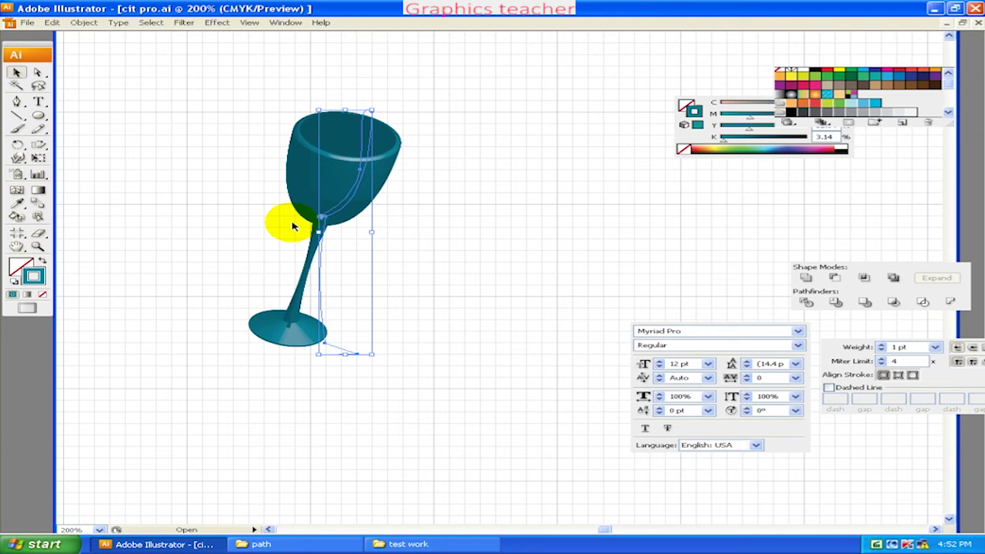
click(285, 22)
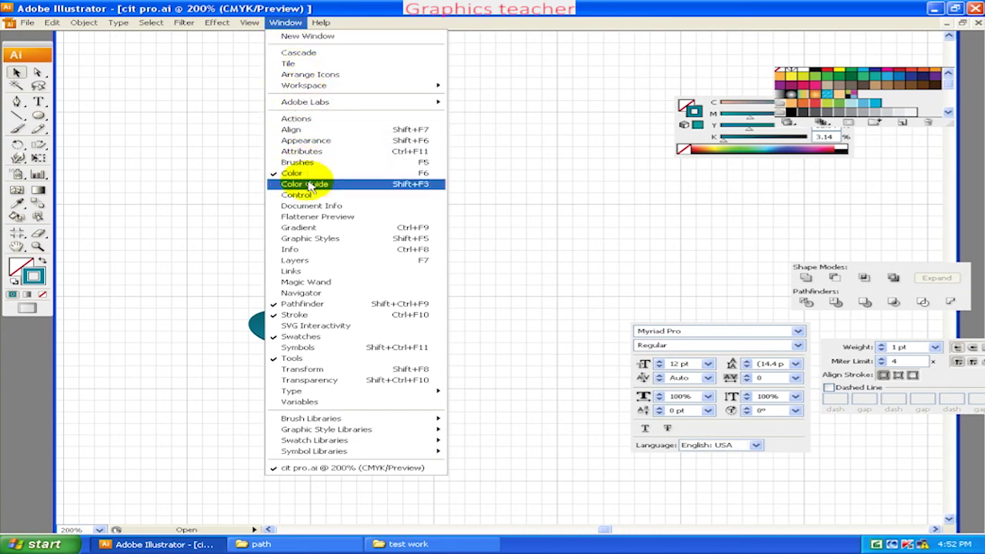
click(305, 141)
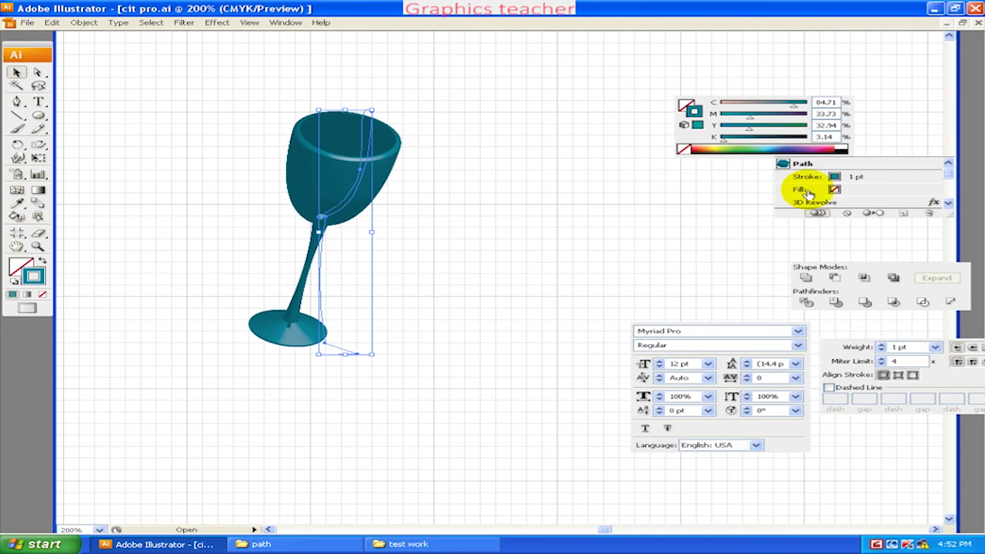
drag(941, 214, 941, 228)
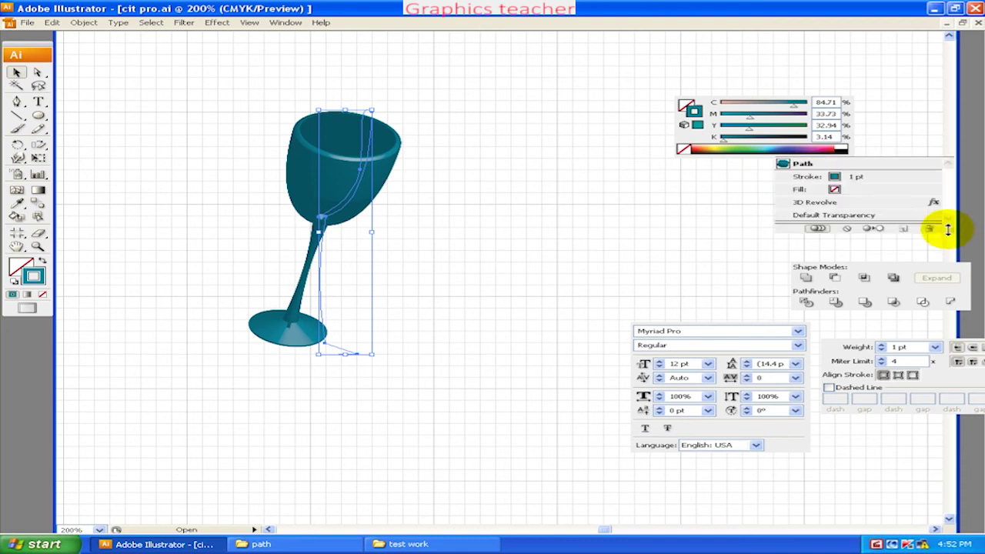
- Edit the 3D Revolve with preview on, rotating the glass until it stands upright
double_click(818, 202)
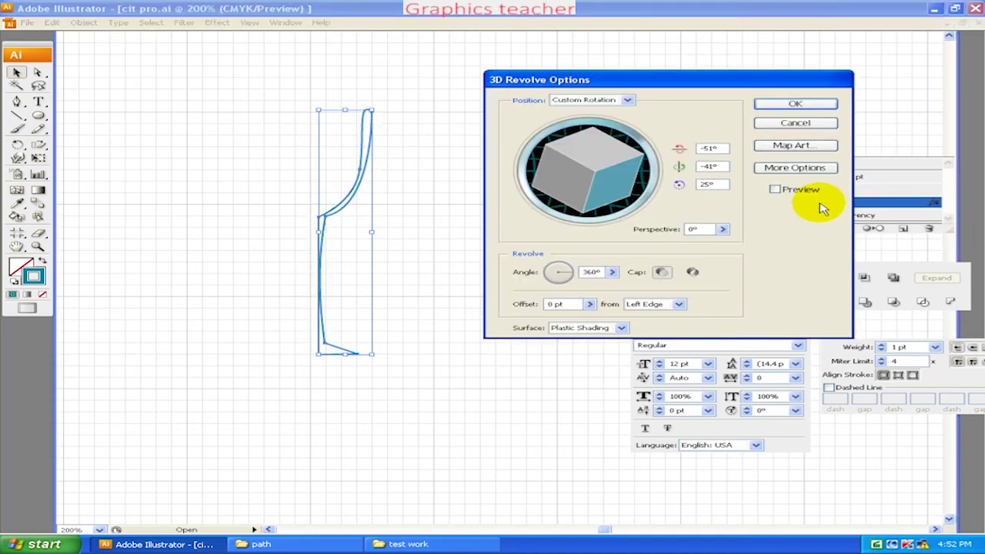
click(775, 190)
mouse_move(654, 165)
mouse_down()
mouse_move(609, 167)
mouse_move(621, 193)
mouse_up()
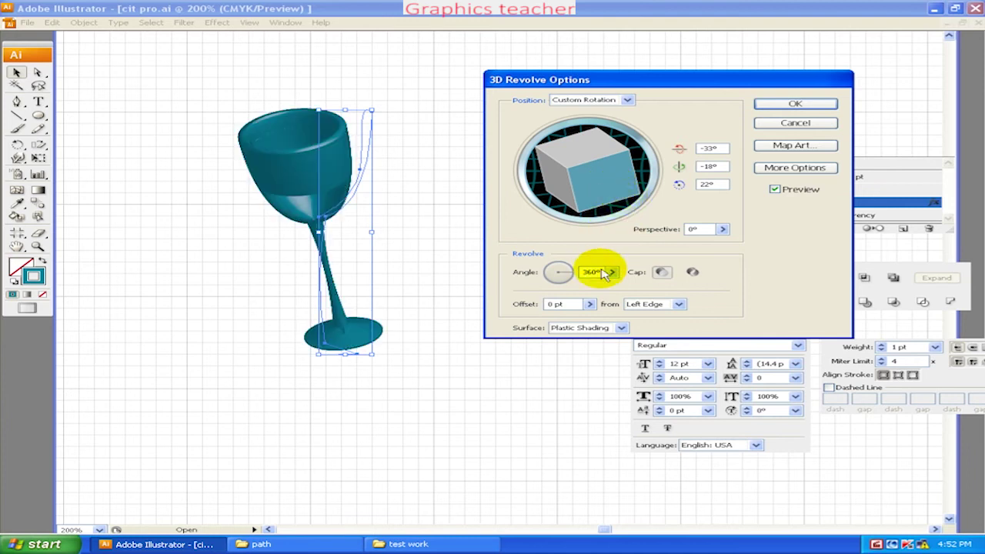
drag(603, 220, 581, 148)
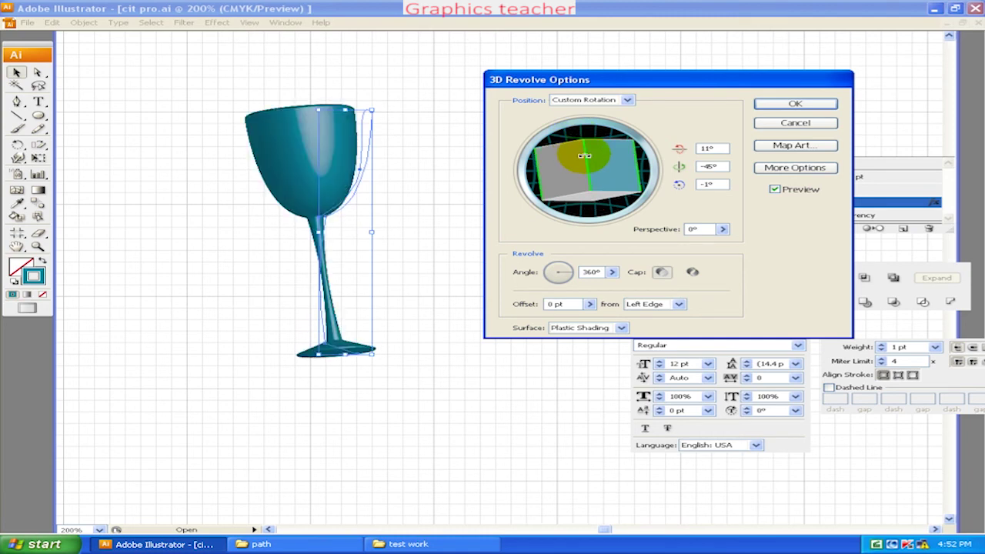
drag(585, 156, 586, 145)
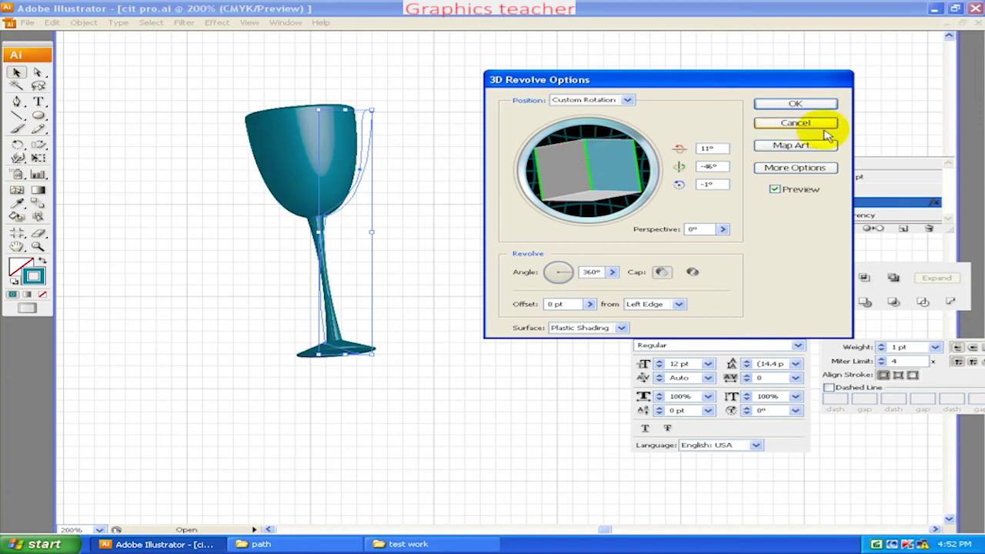
click(800, 103)
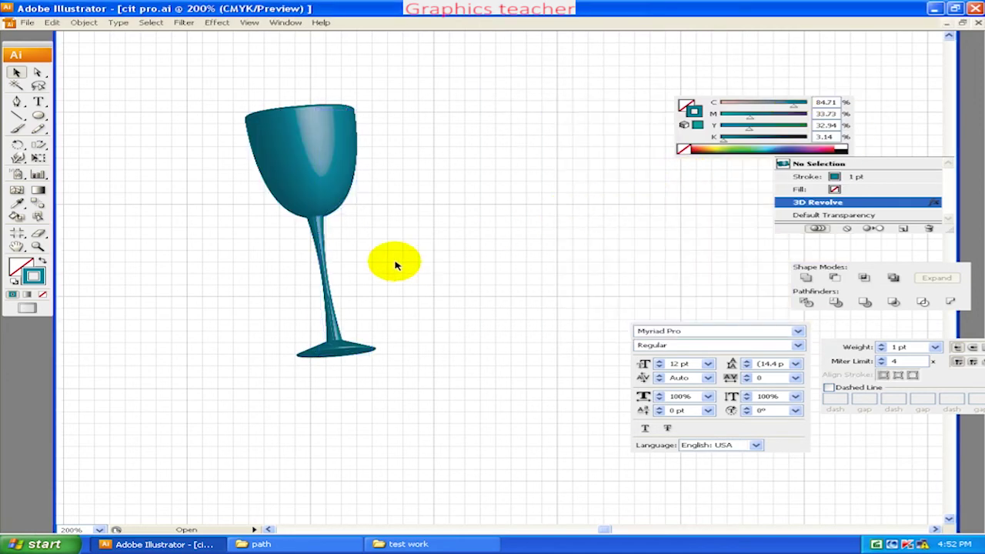
- Try rotating the profile into a funnel shape, then undo back to the goblet
drag(329, 194, 453, 207)
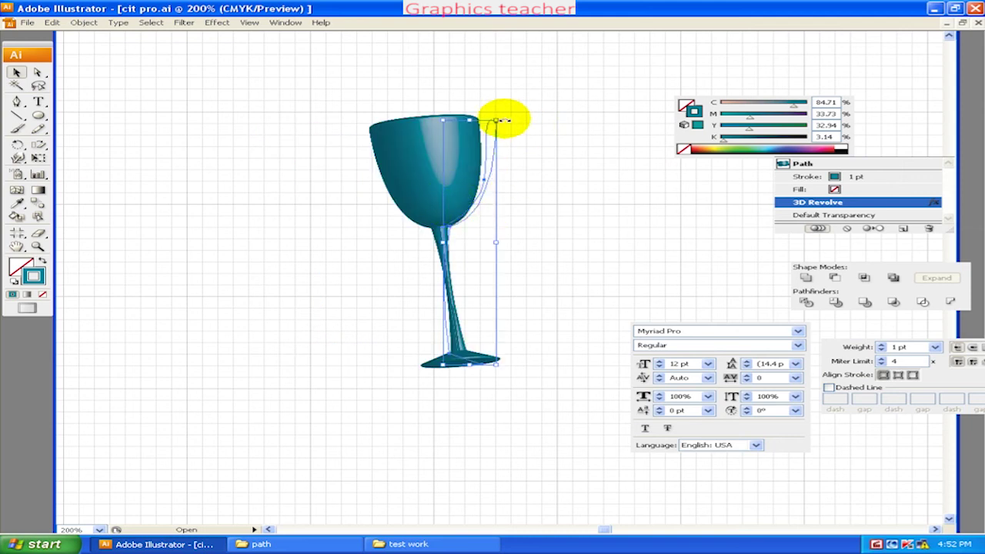
drag(500, 119, 551, 206)
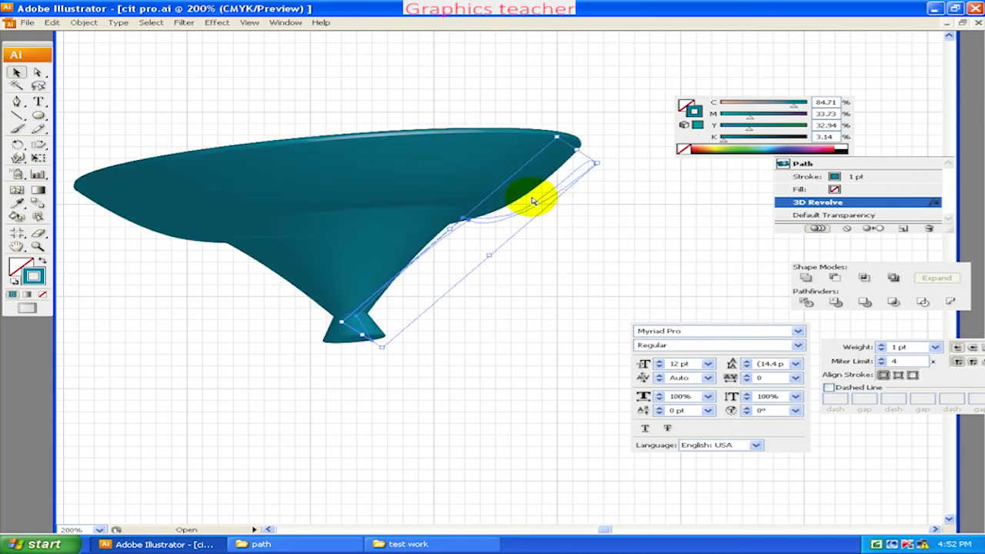
key(ctrl+z)
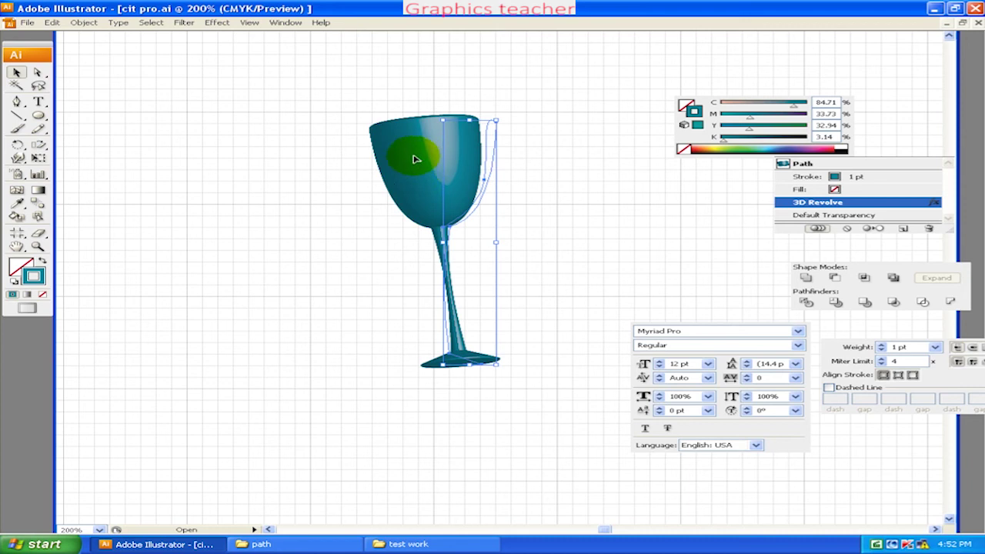
click(84, 22)
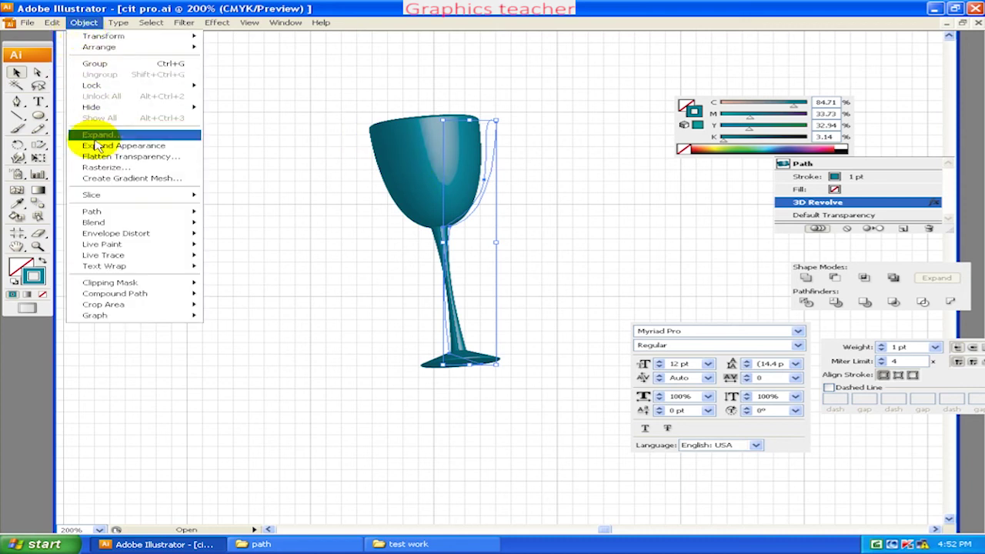
- Expand the 3D glass's appearance into a group of ordinary paths
click(96, 147)
click(330, 160)
click(415, 162)
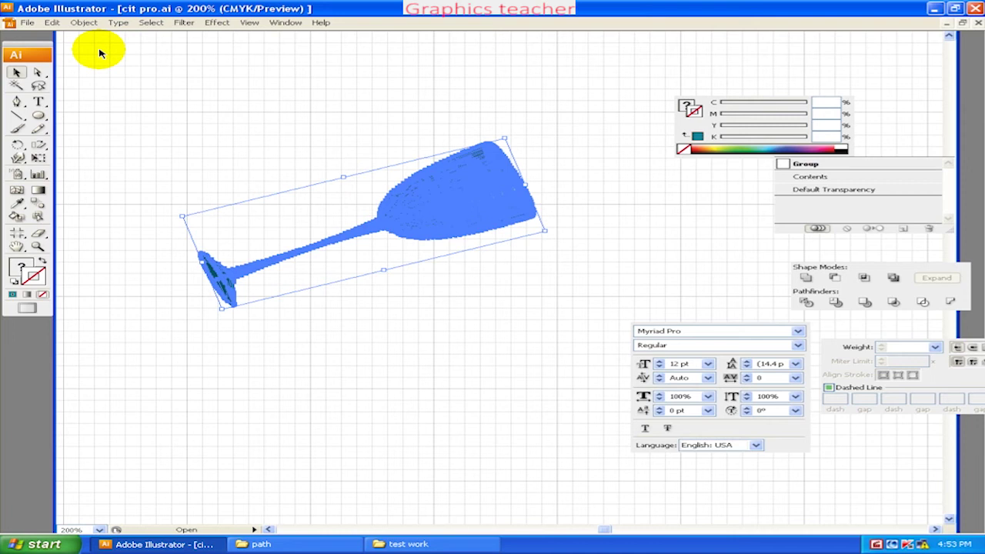
click(330, 213)
mouse_move(330, 213)
mouse_down()
mouse_move(476, 242)
mouse_move(510, 235)
mouse_up()
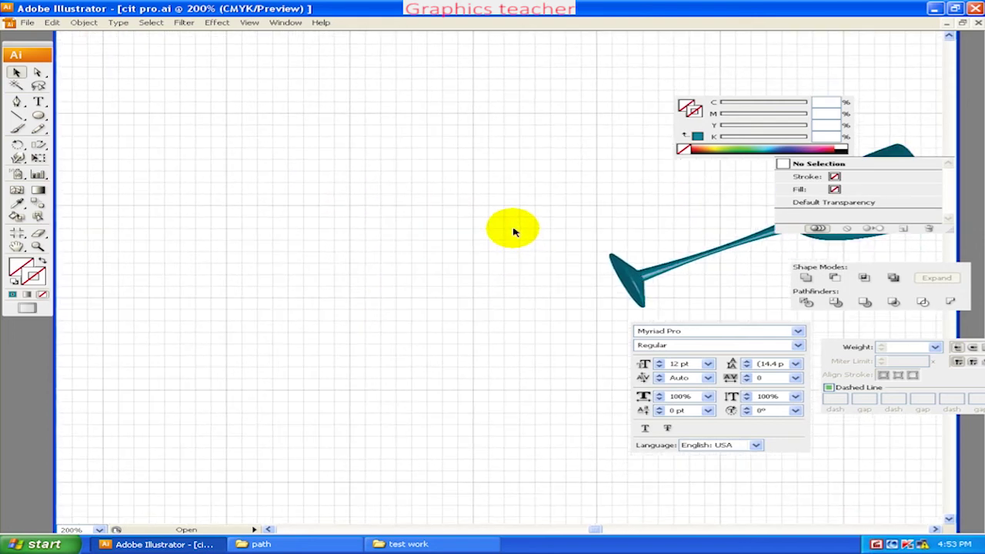
scroll(462, 239, right, 5)
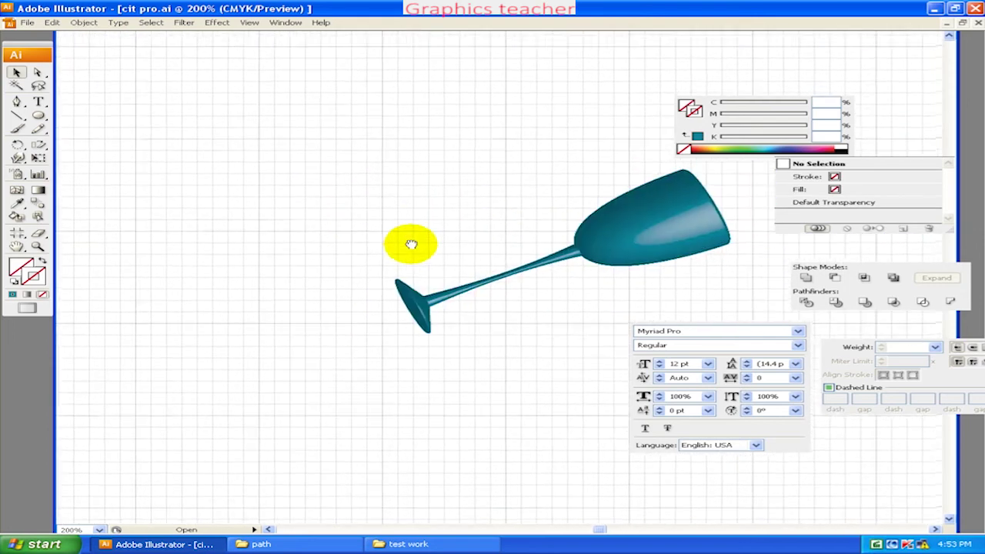
- Rotate the expanded glass group so it stands nearly upright
click(526, 254)
drag(589, 183, 337, 166)
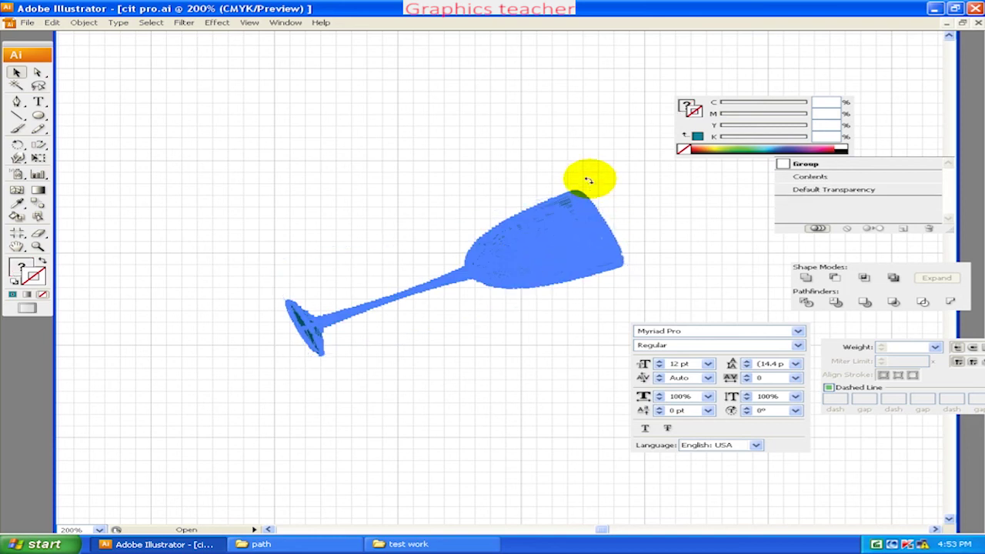
scroll(324, 182, left, 2)
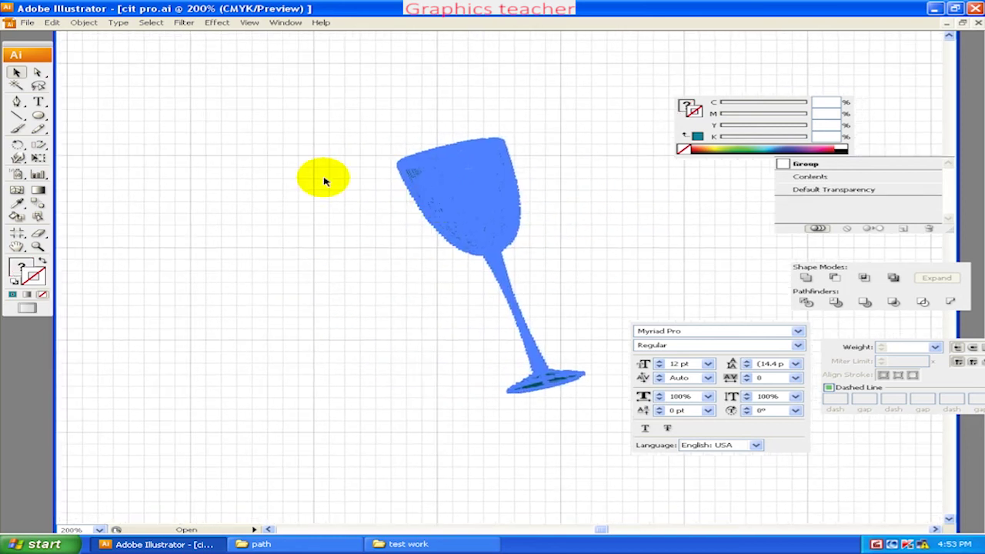
click(84, 22)
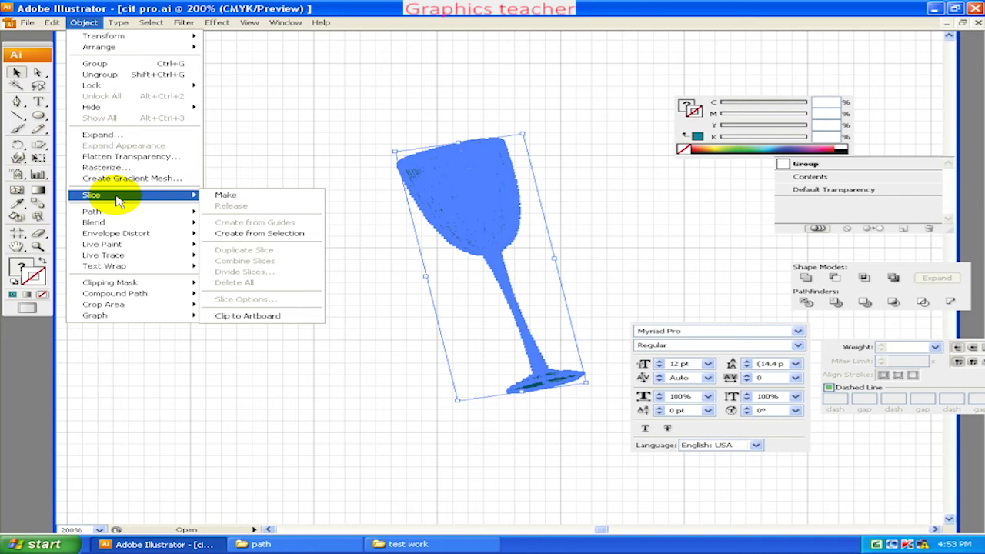
mouse_move(93, 212)
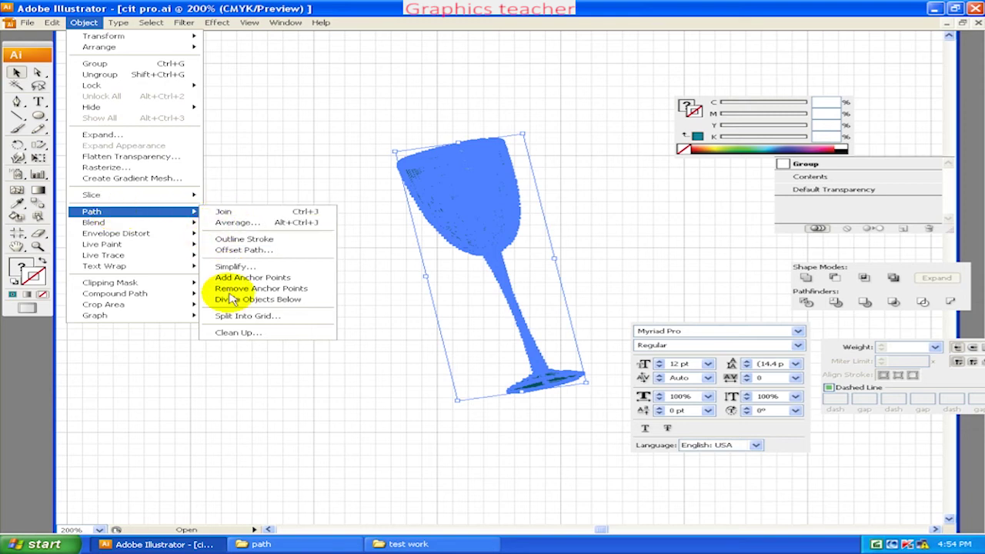
click(249, 154)
- Draw a new curved loop path with the Pen tool in empty canvas space
mouse_move(203, 211)
mouse_down()
mouse_move(311, 234)
mouse_move(352, 292)
mouse_up()
click(17, 101)
click(192, 175)
drag(260, 237, 229, 326)
drag(308, 356, 405, 312)
mouse_move(378, 214)
mouse_down()
mouse_move(295, 159)
mouse_move(208, 130)
mouse_up()
- Give the new curved path a crimson stroke
click(16, 72)
double_click(39, 282)
drag(468, 236, 480, 237)
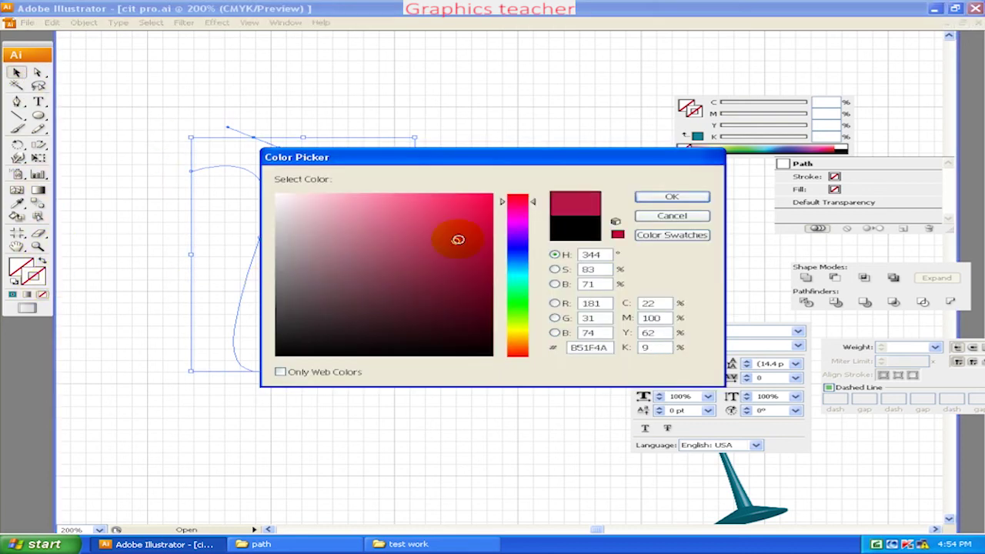
click(649, 200)
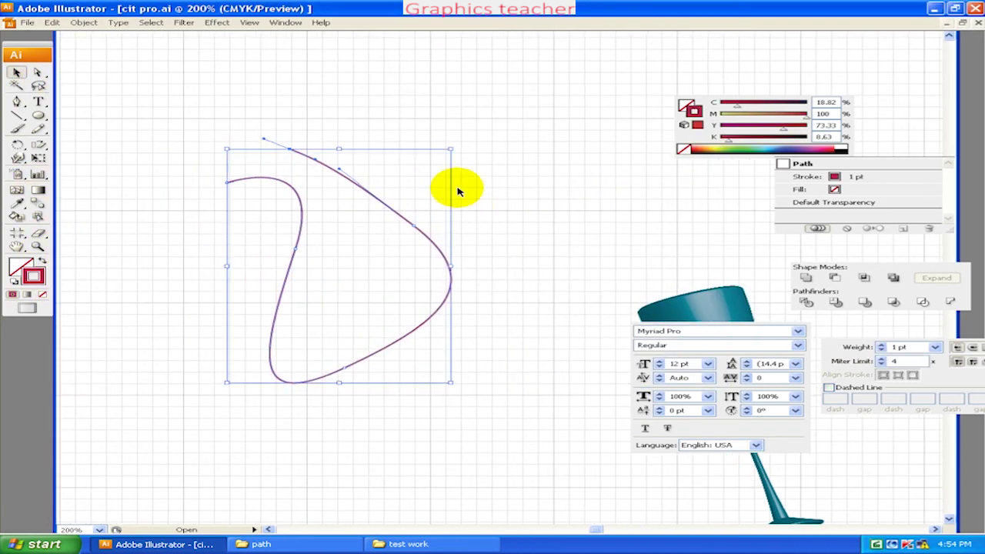
- Try joining the path's two open endpoints, then undo the join
click(462, 191)
drag(385, 159, 368, 235)
click(83, 22)
mouse_move(131, 211)
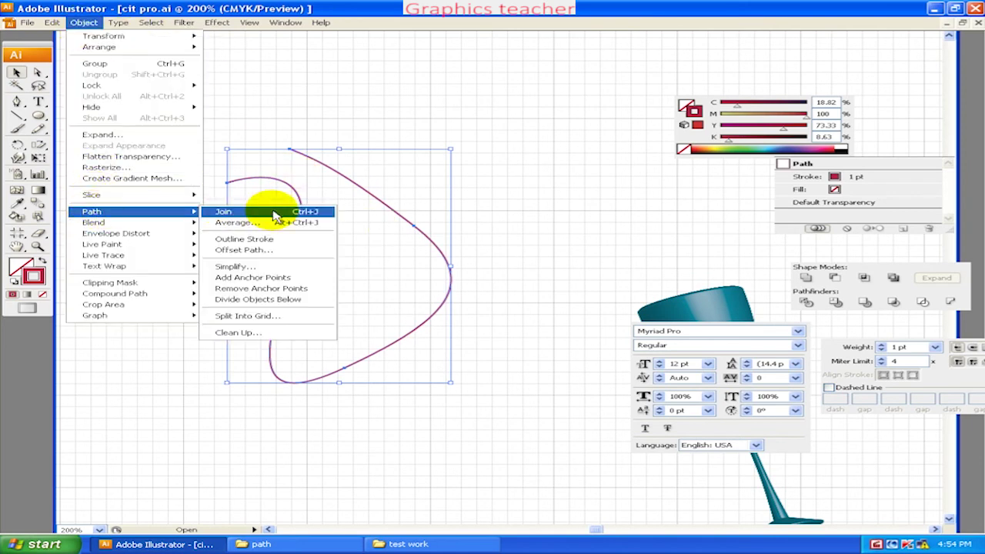
click(274, 215)
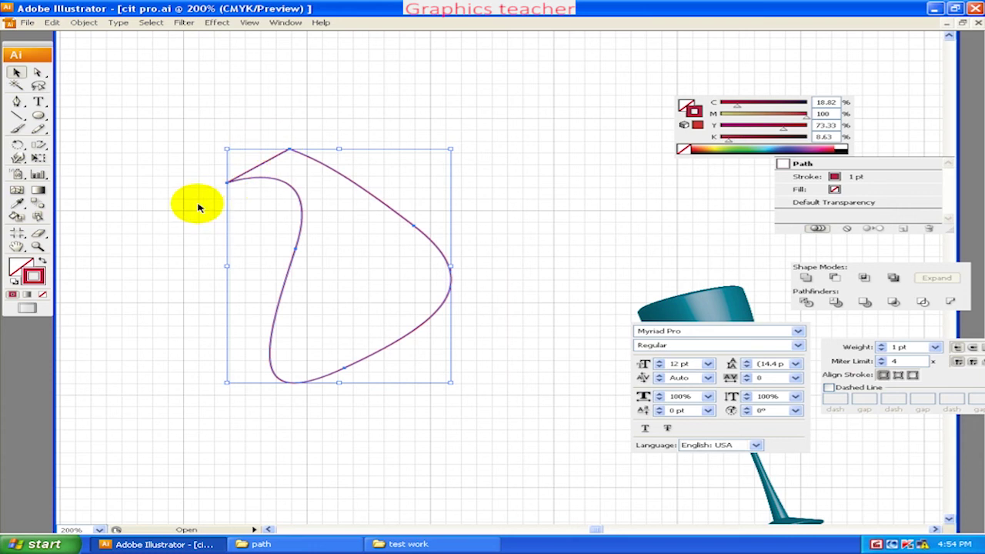
key(ctrl+z)
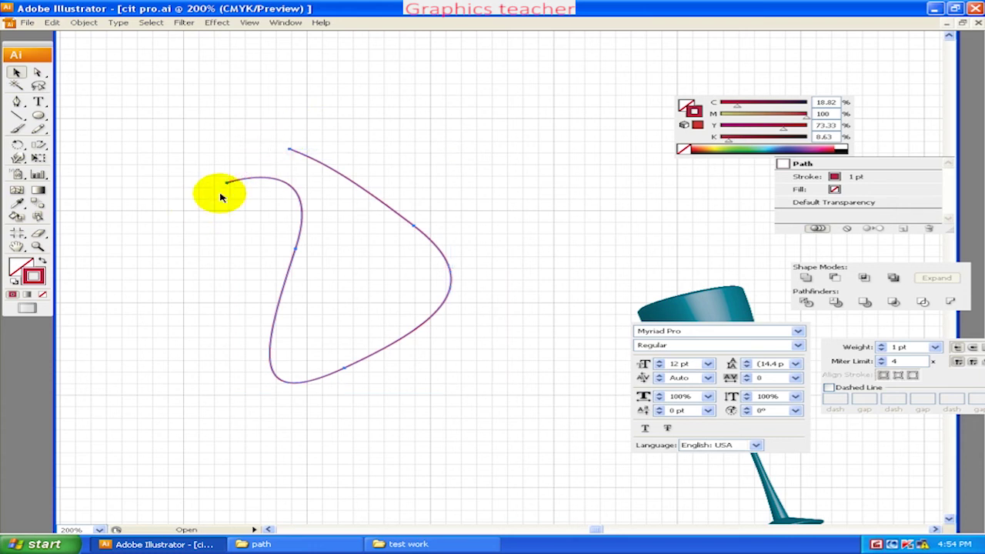
- Average the path's anchor points horizontally, then undo the averaging
click(83, 22)
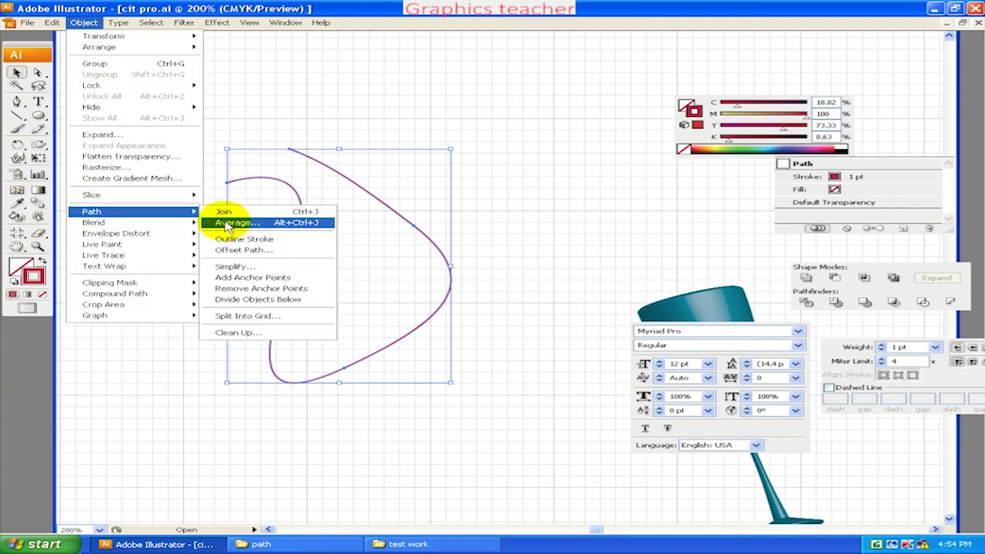
click(231, 221)
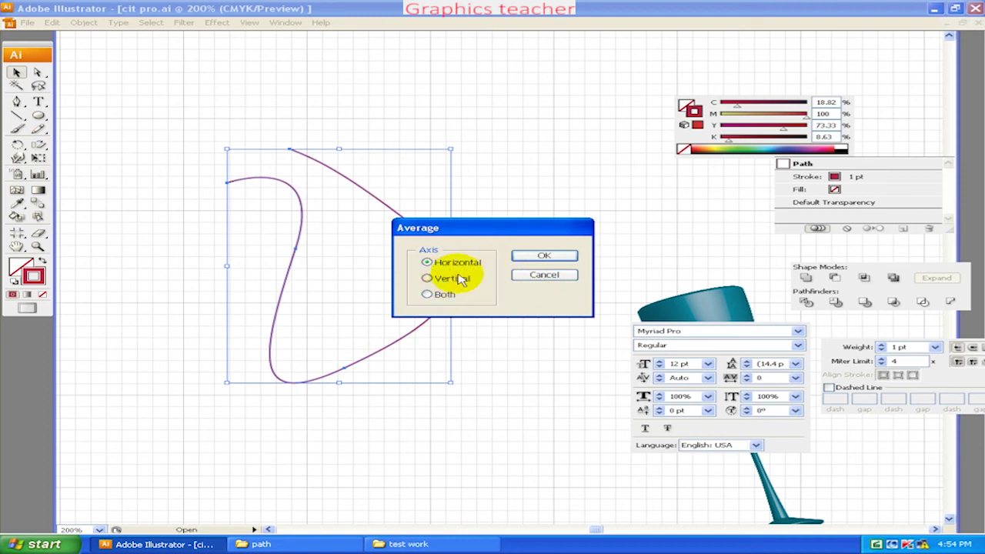
click(433, 278)
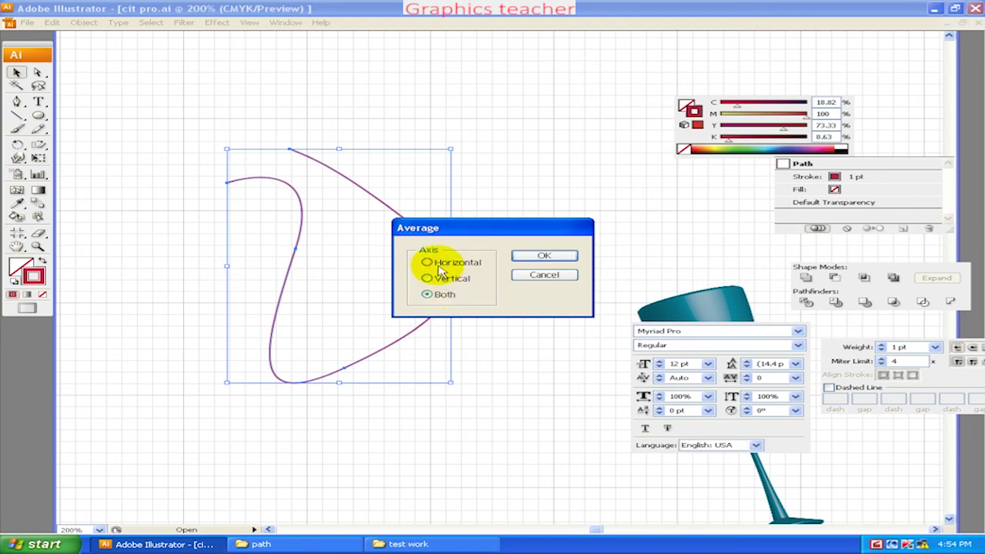
click(440, 265)
click(545, 256)
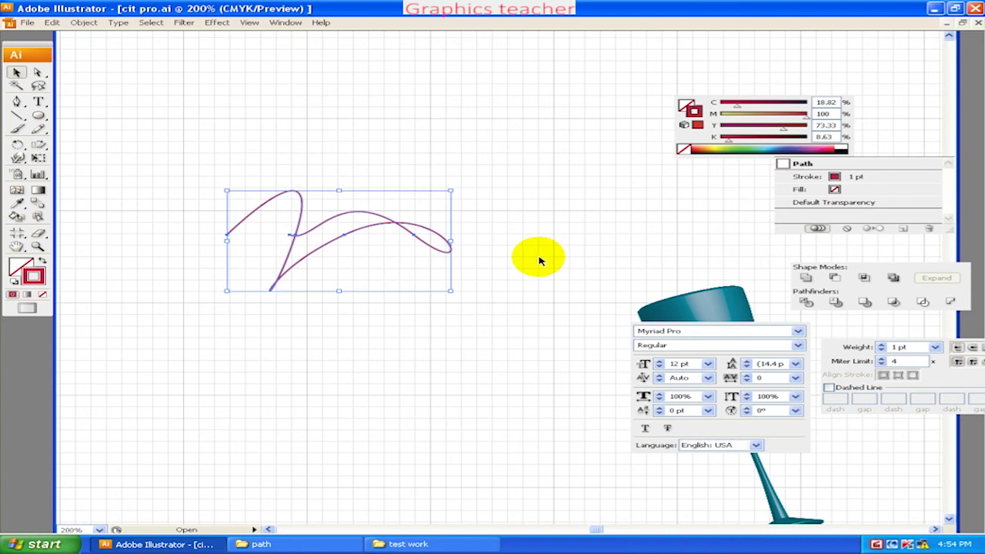
key(ctrl+z)
- Try averaging the path's points vertically, then undo it
click(84, 22)
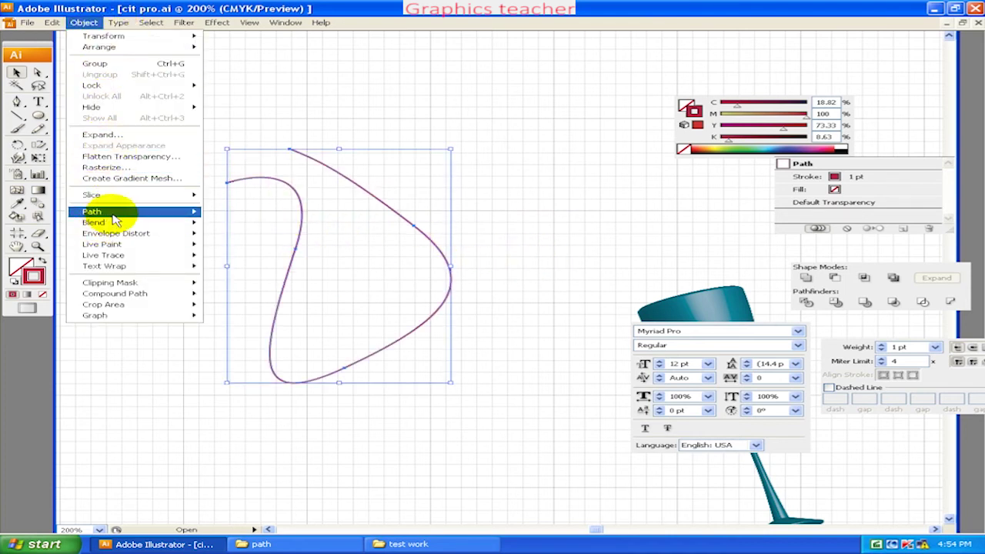
click(245, 225)
click(433, 279)
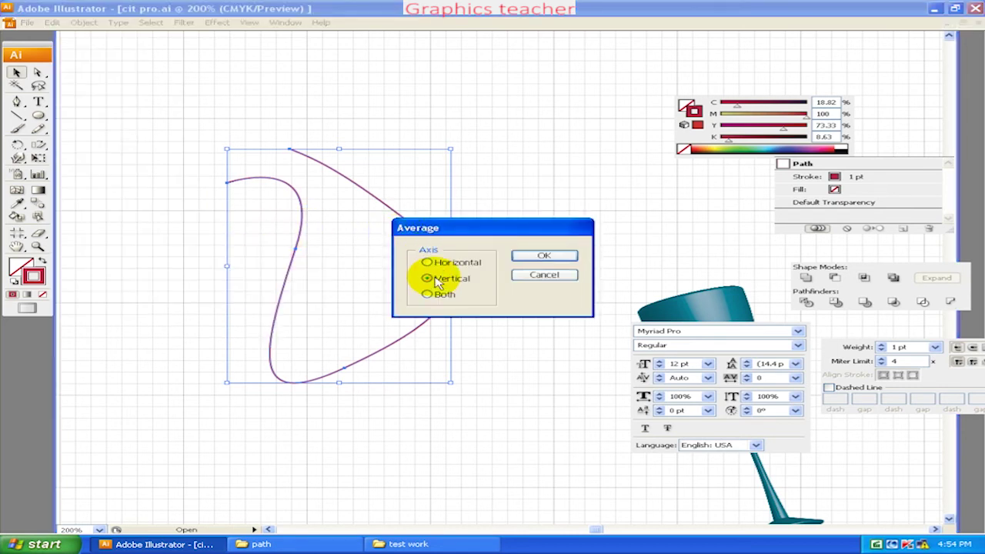
click(525, 256)
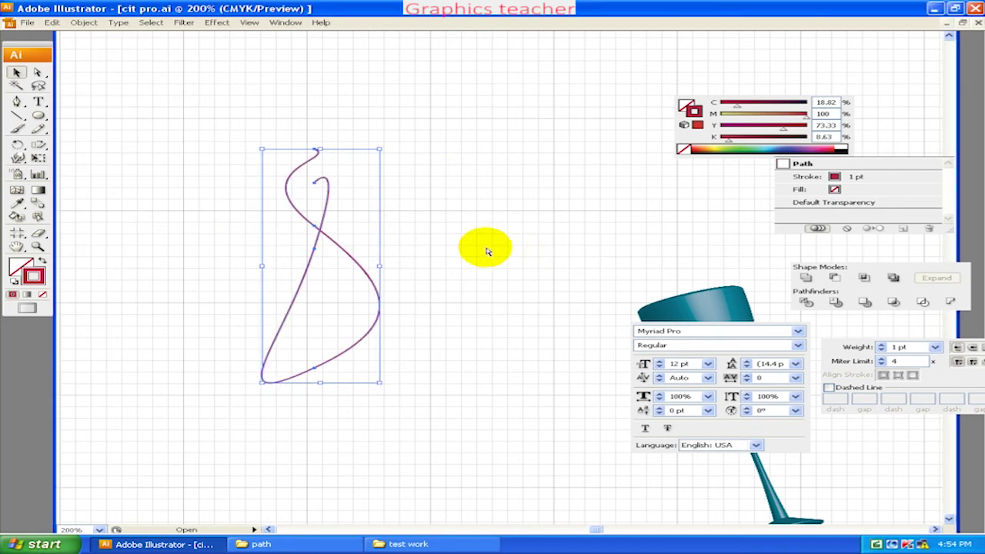
key(ctrl+z)
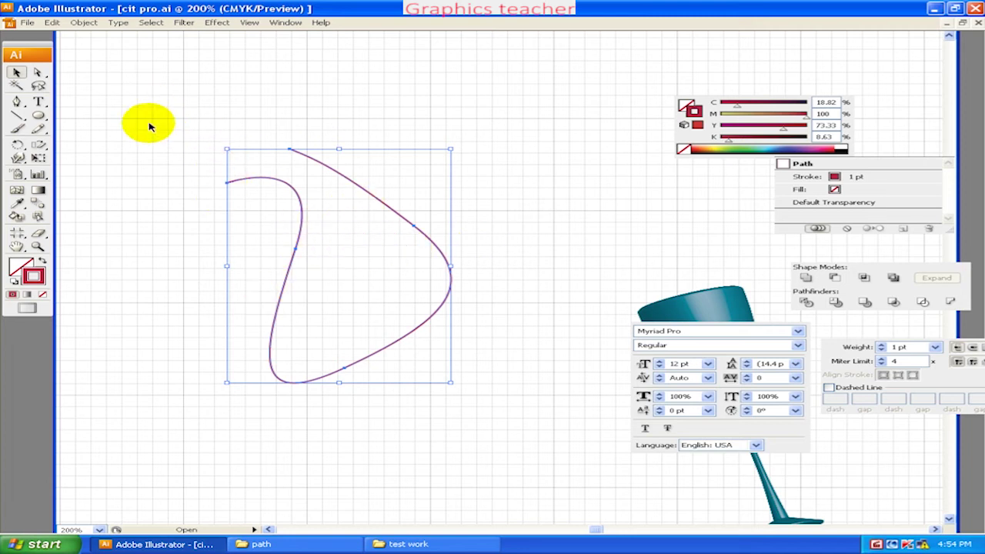
- Level the path's two top endpoints with a horizontal Average
click(37, 71)
drag(175, 104, 300, 197)
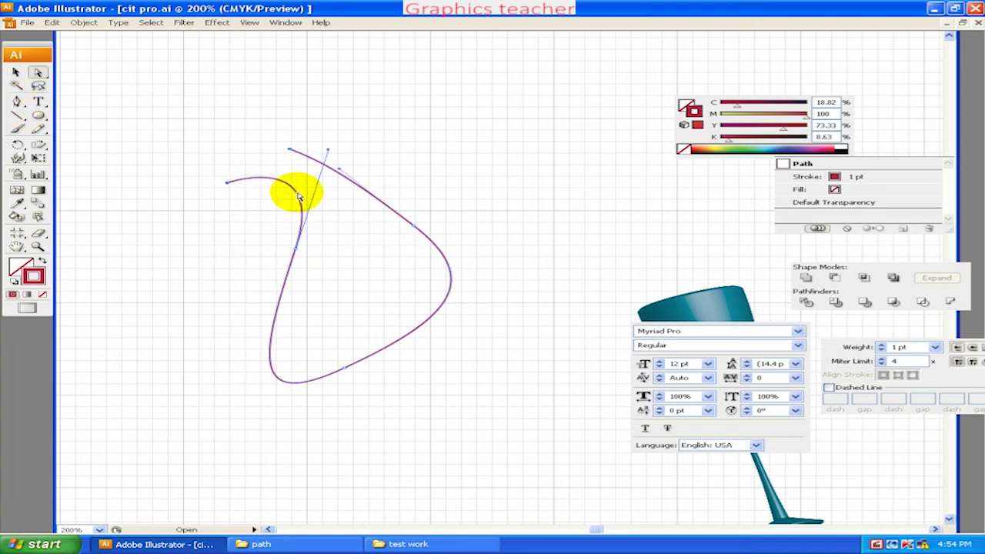
click(86, 23)
mouse_move(92, 210)
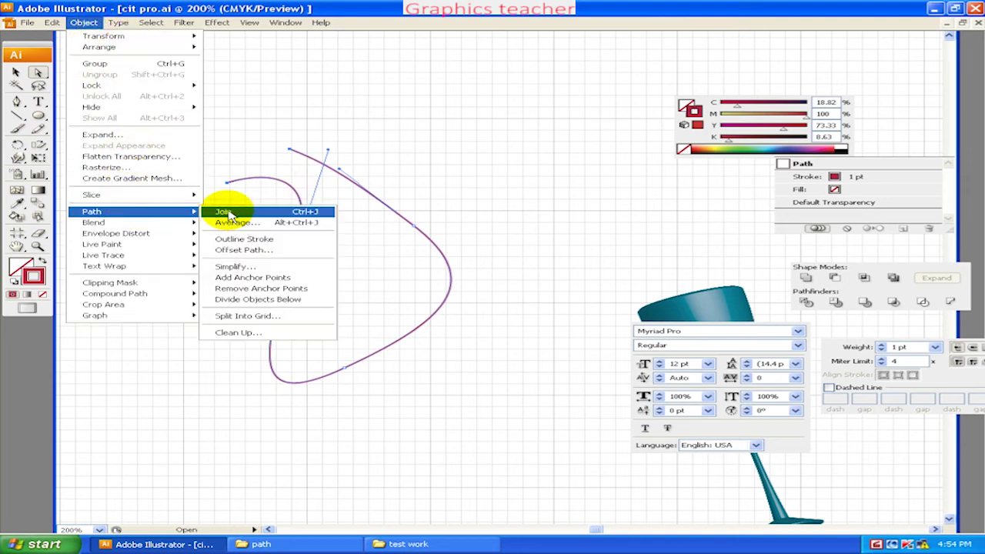
click(236, 222)
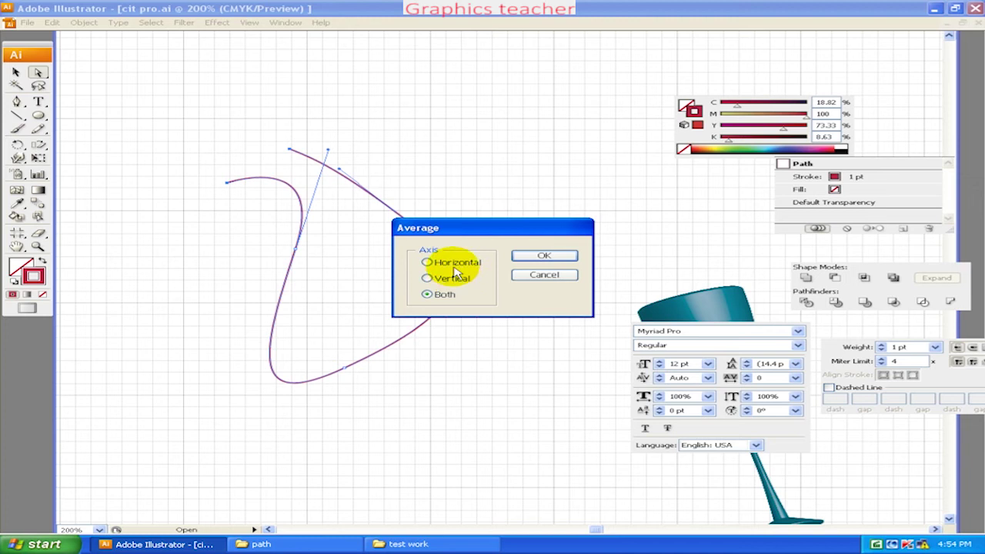
click(456, 262)
click(528, 260)
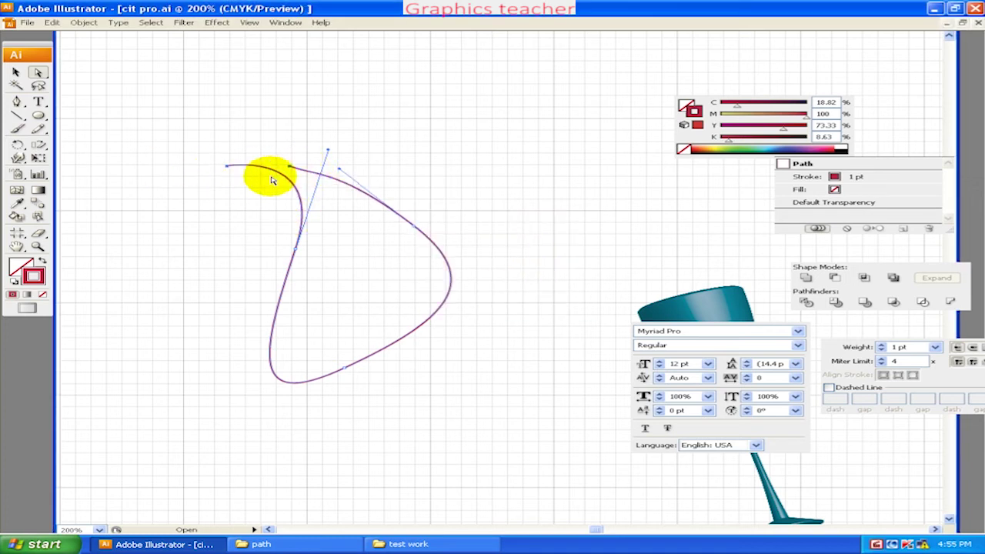
- Convert the whole path's crimson stroke into a filled shape with Outline Stroke
click(306, 141)
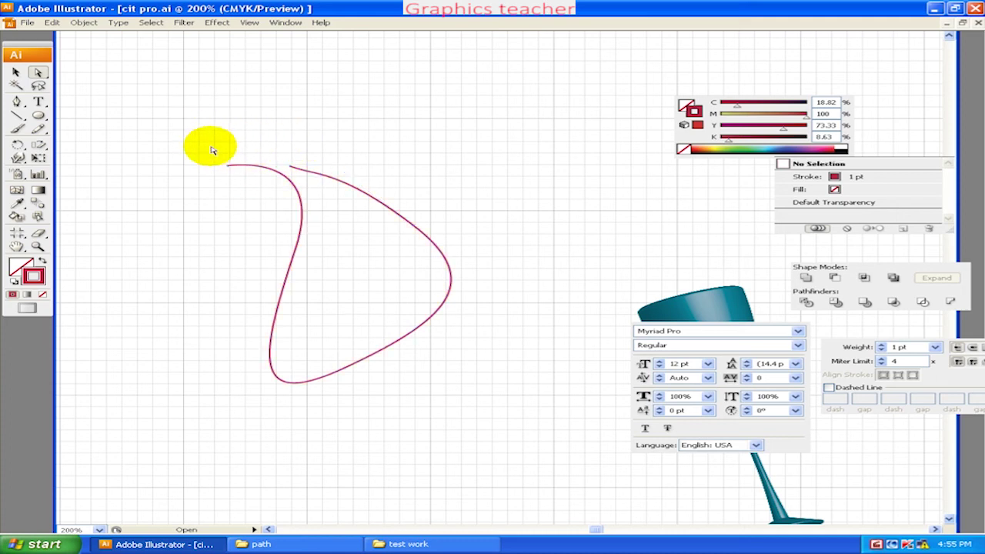
click(17, 73)
click(230, 164)
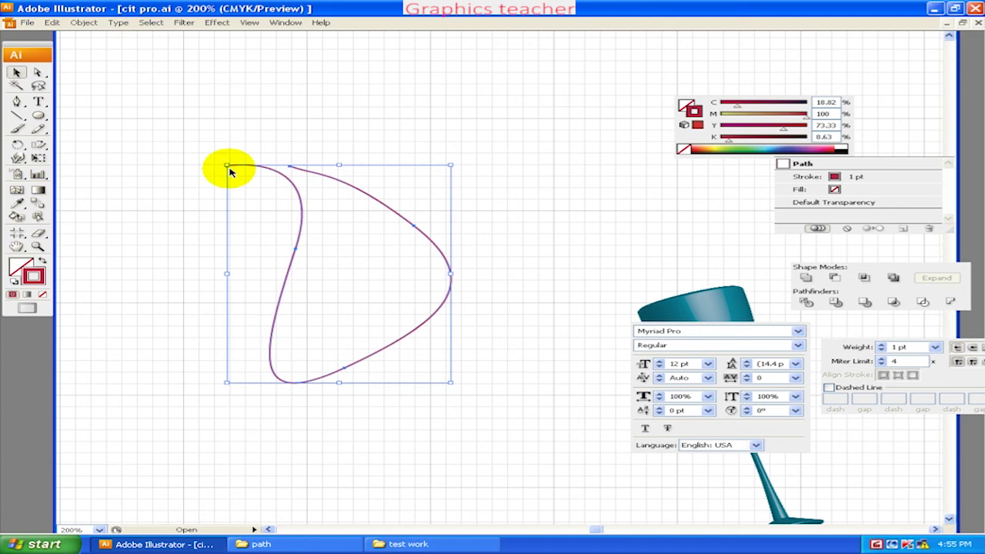
click(84, 22)
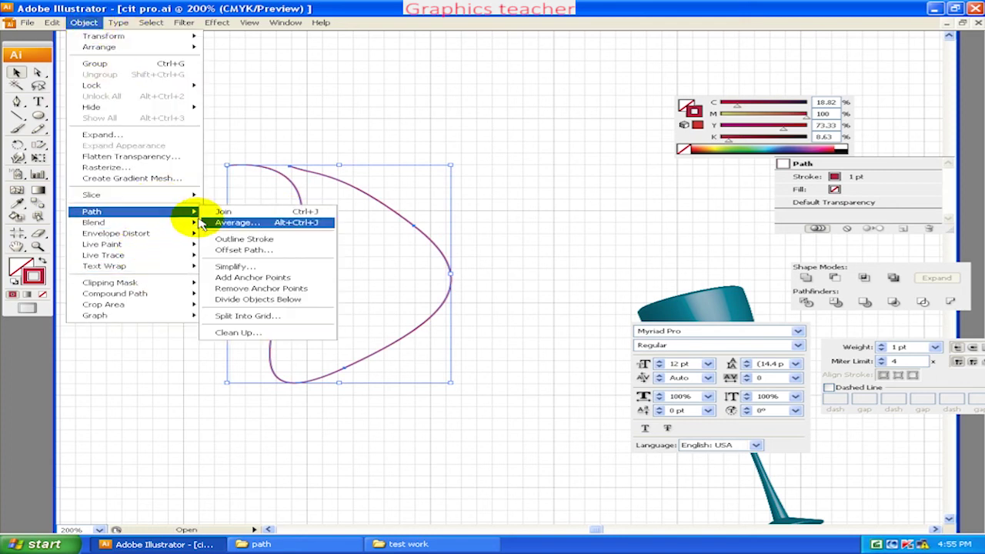
mouse_move(93, 211)
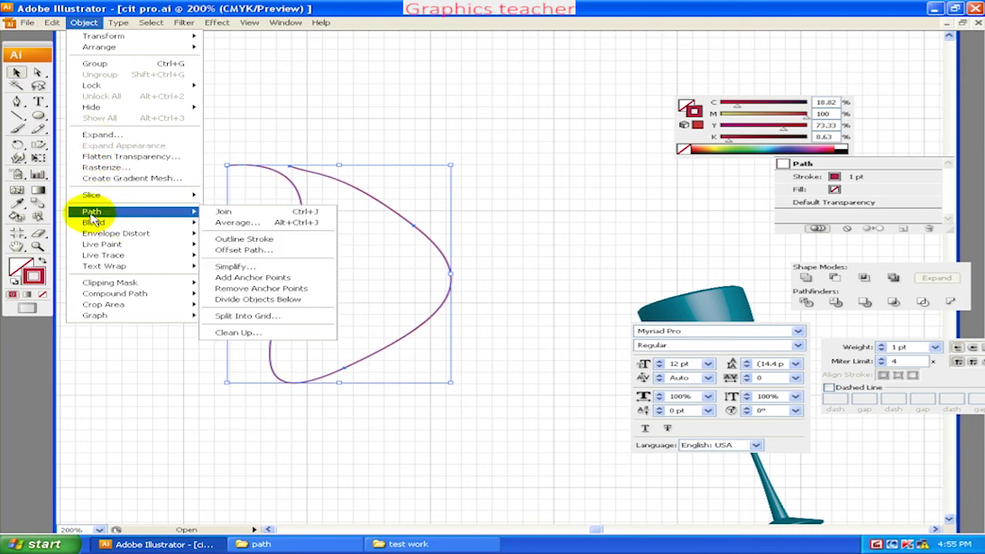
click(231, 240)
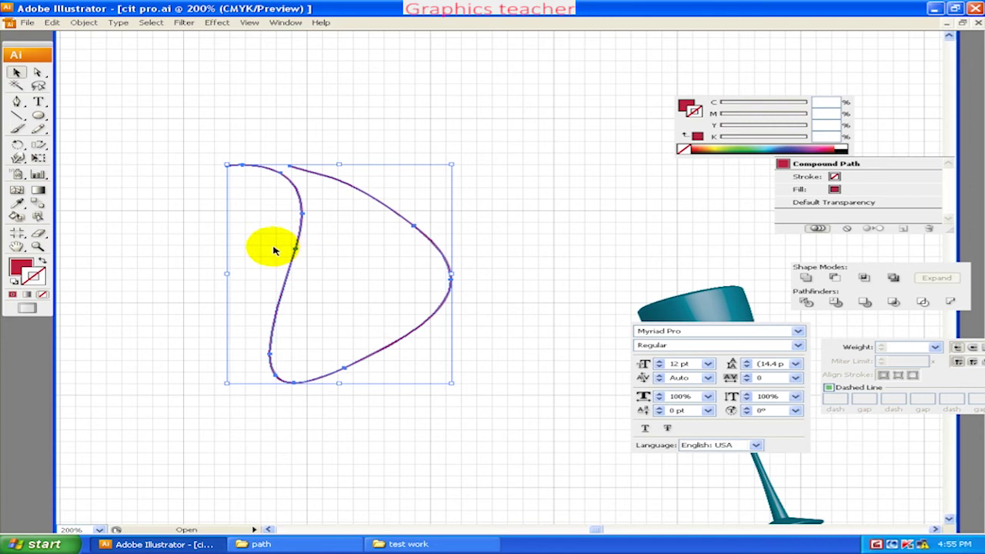
- Zoom in and pull the outlined shape's upper segment into a wide crescent
click(339, 254)
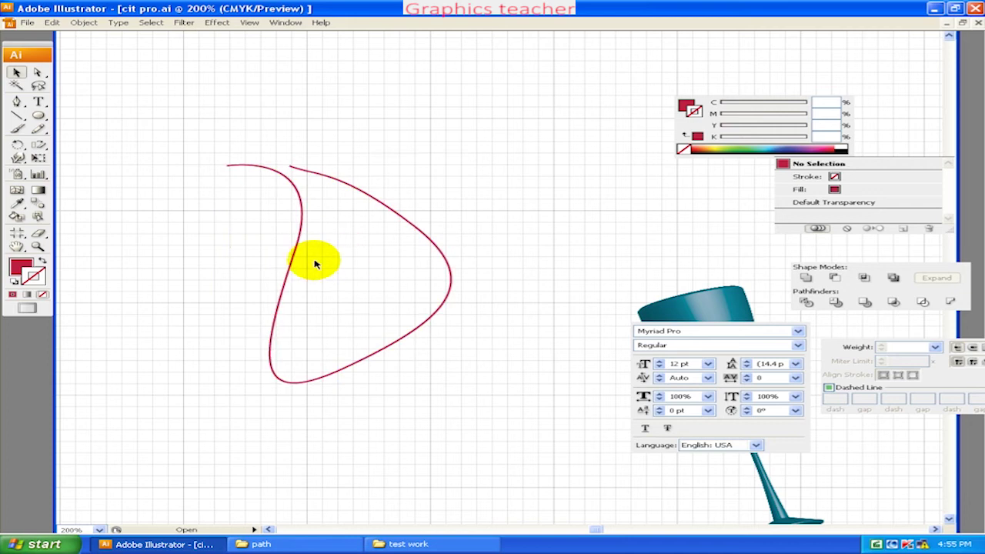
key(ctrl+plus)
key(ctrl+plus)
key(ctrl+plus)
key(ctrl+a)
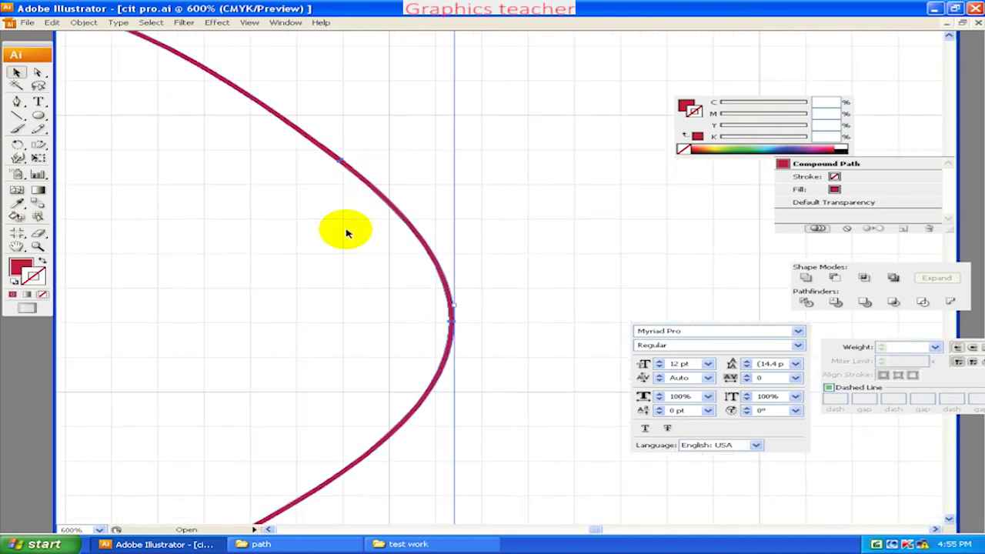
drag(327, 223, 398, 295)
mouse_move(323, 247)
mouse_down()
mouse_move(363, 275)
mouse_move(378, 269)
mouse_up()
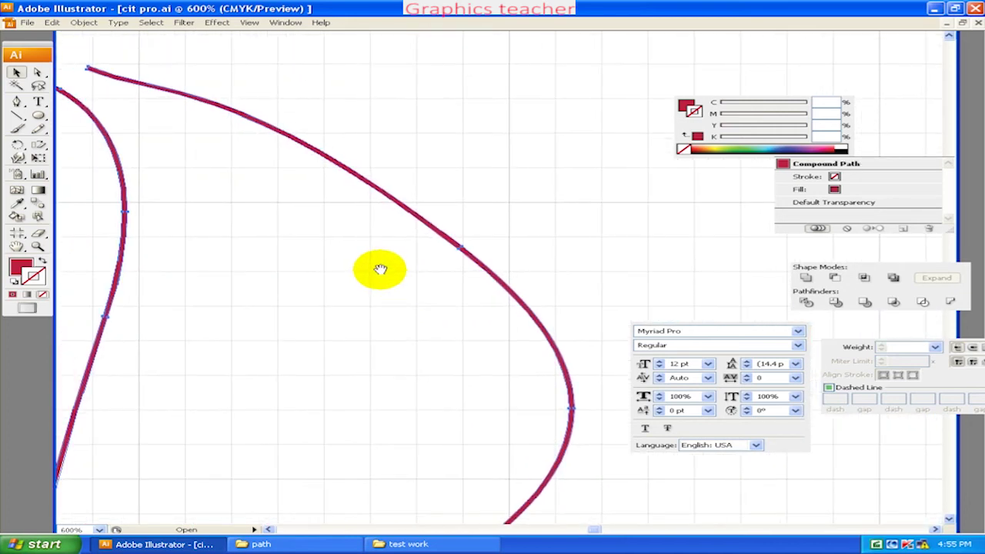
click(37, 73)
drag(460, 254, 385, 310)
click(434, 282)
drag(418, 275, 383, 277)
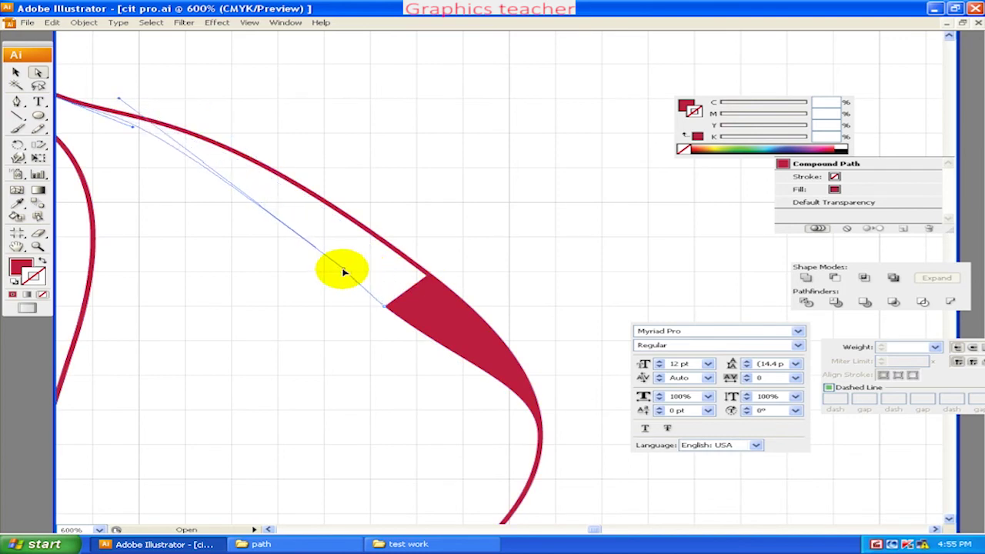
- Zoom out, undo back to the plain 1 pt stroked path, and reselect it
key(ctrl+minus)
key(ctrl+minus)
key(ctrl+minus)
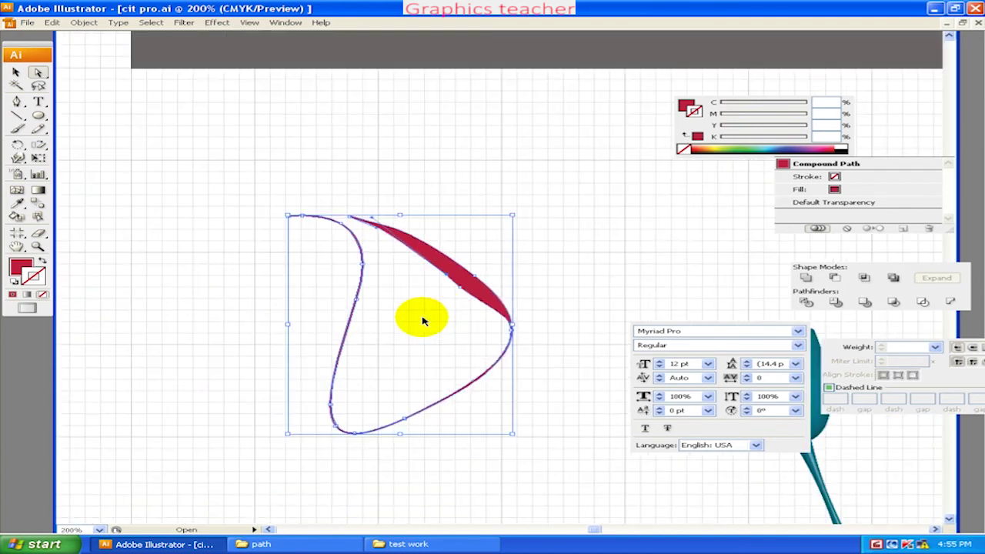
key(ctrl+z)
key(ctrl+z)
key(ctrl+z)
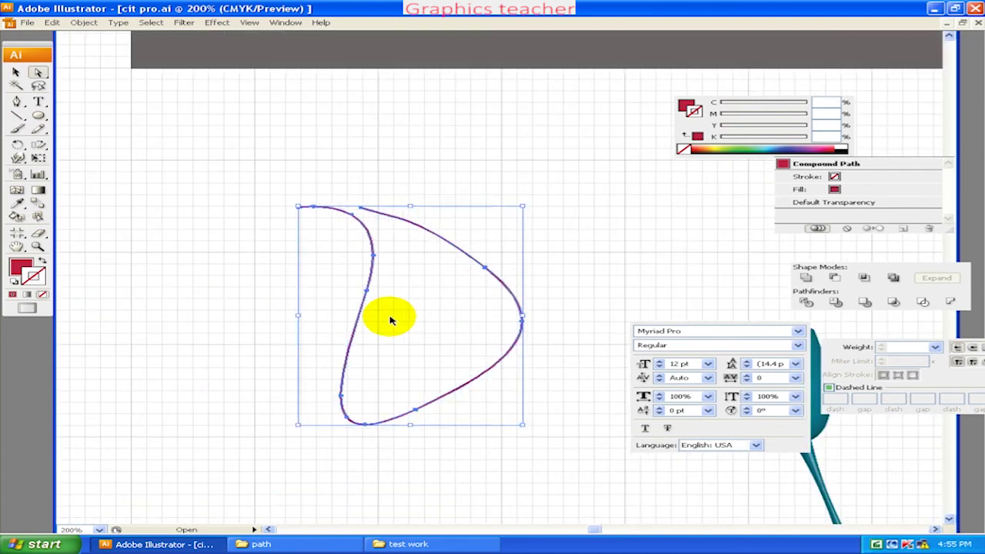
click(390, 320)
click(17, 72)
drag(231, 137, 331, 228)
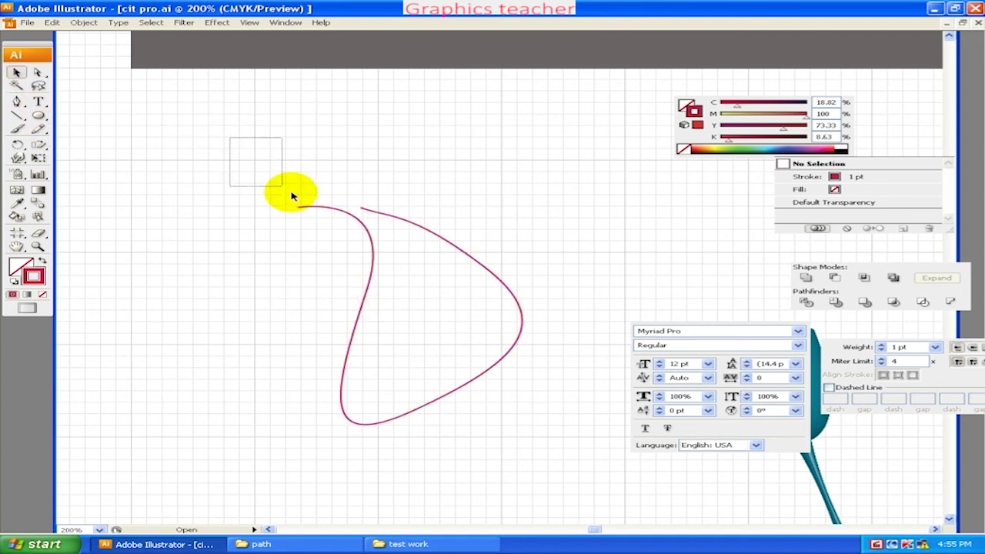
- Dismiss the Object menu unused, then reveal the Rectangle Tool in the shape-tool flyout
click(84, 22)
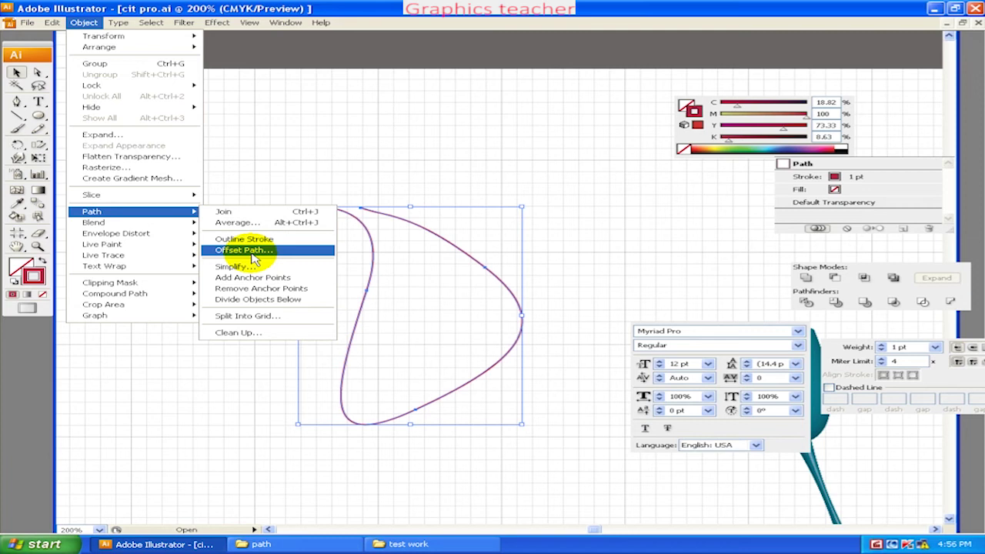
click(332, 162)
scroll(462, 208, down, 5)
drag(38, 117, 83, 123)
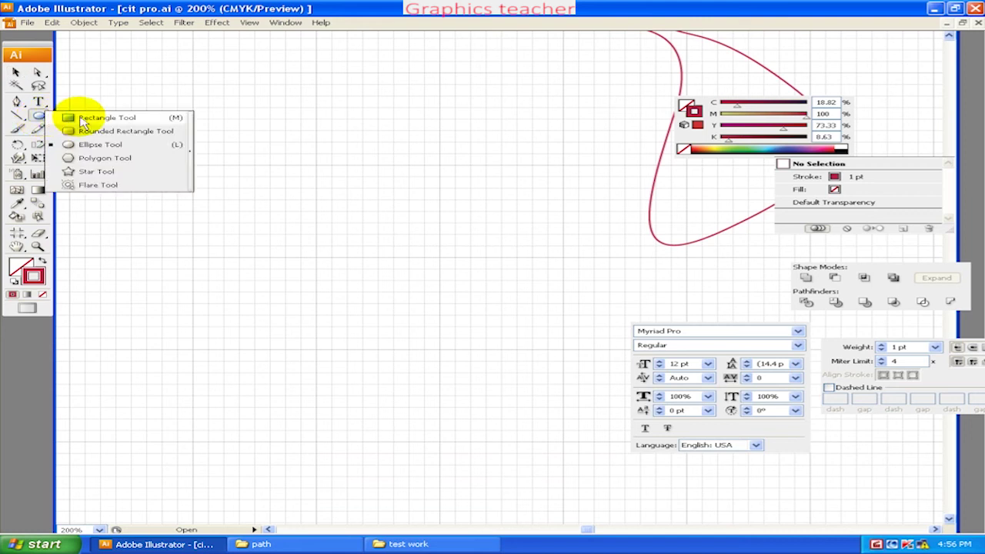
- Draw a 3.2 × 1.8 in rectangle and move it down and to the left
click(258, 202)
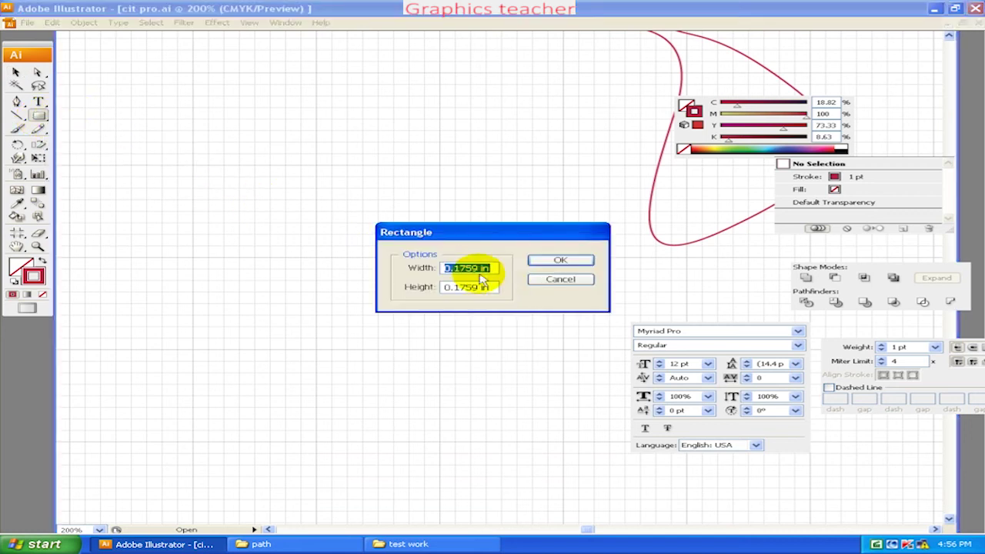
text(3.2)
key(Tab)
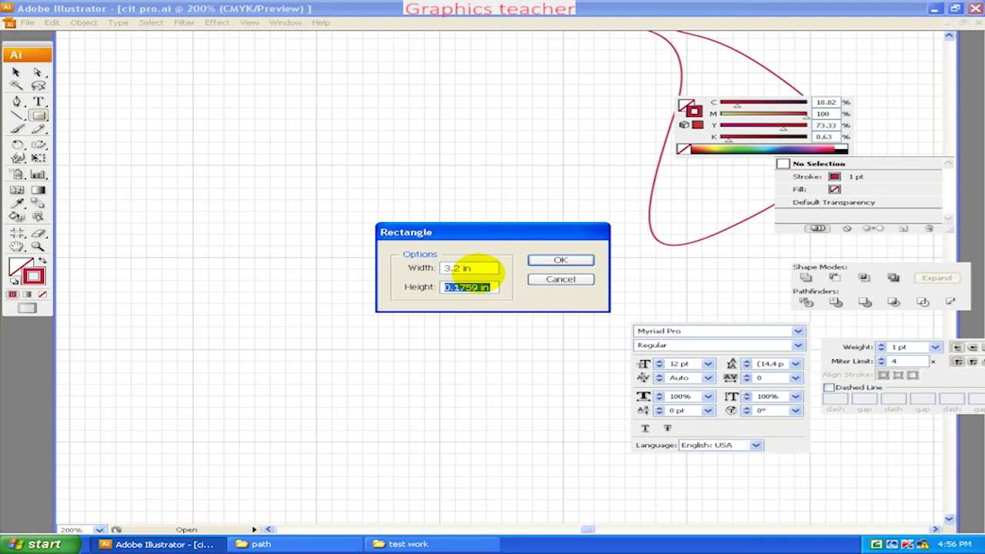
text(1.8)
key(Return)
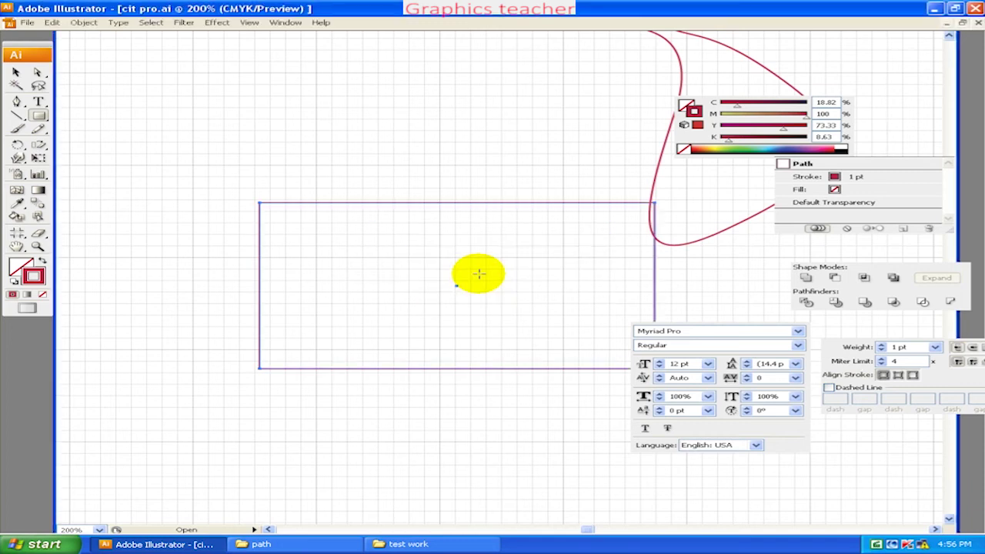
mouse_move(385, 273)
mouse_down()
mouse_move(398, 132)
mouse_move(274, 112)
mouse_up()
click(15, 71)
click(278, 119)
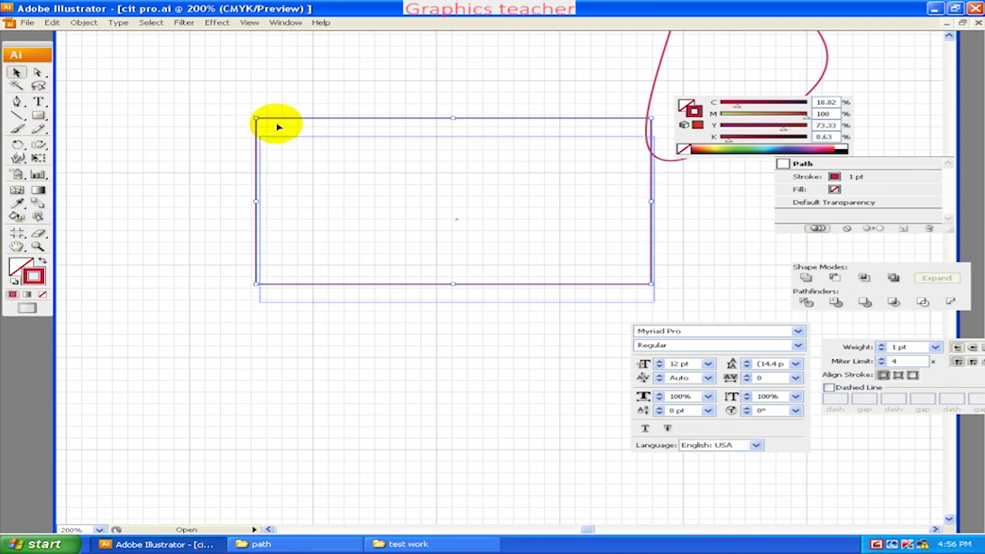
drag(278, 124, 200, 253)
drag(297, 293, 331, 183)
drag(321, 235, 303, 247)
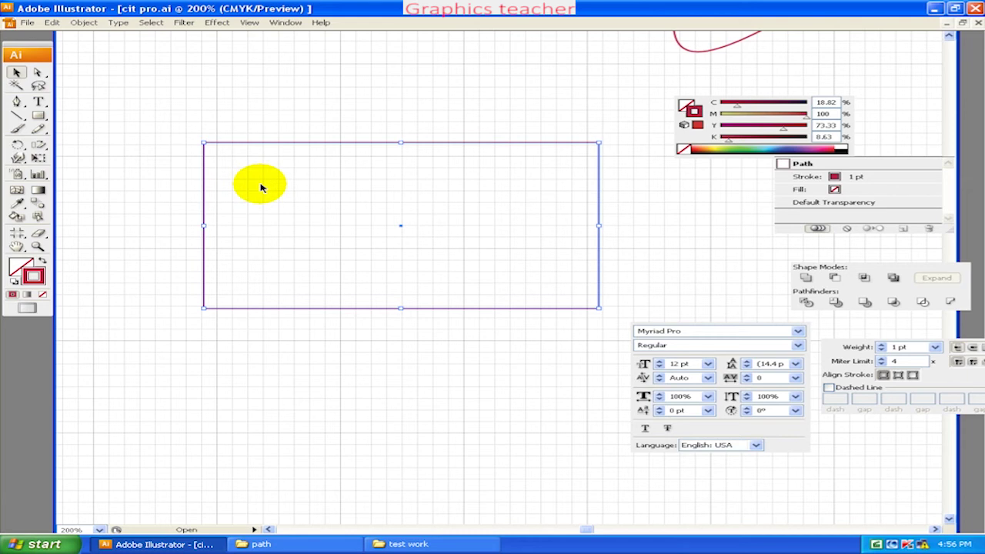
- Add an inset copy of the rectangle with Offset Path at -0.1389 in
click(84, 22)
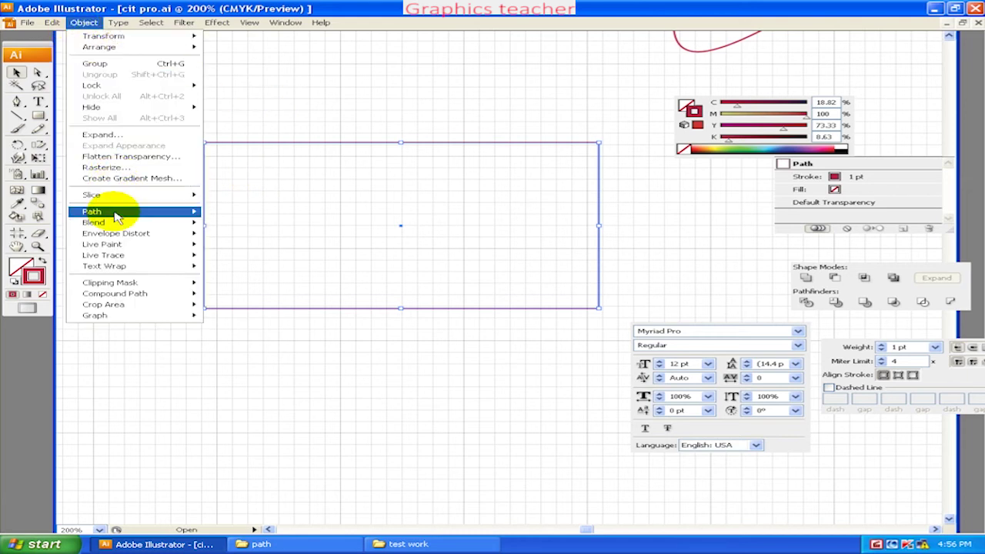
click(239, 187)
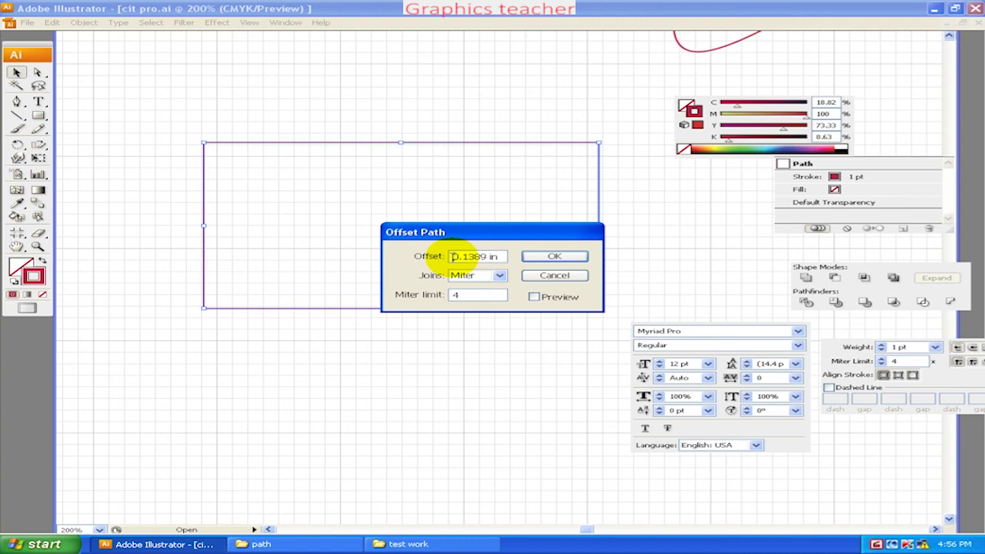
click(533, 296)
click(542, 256)
click(471, 348)
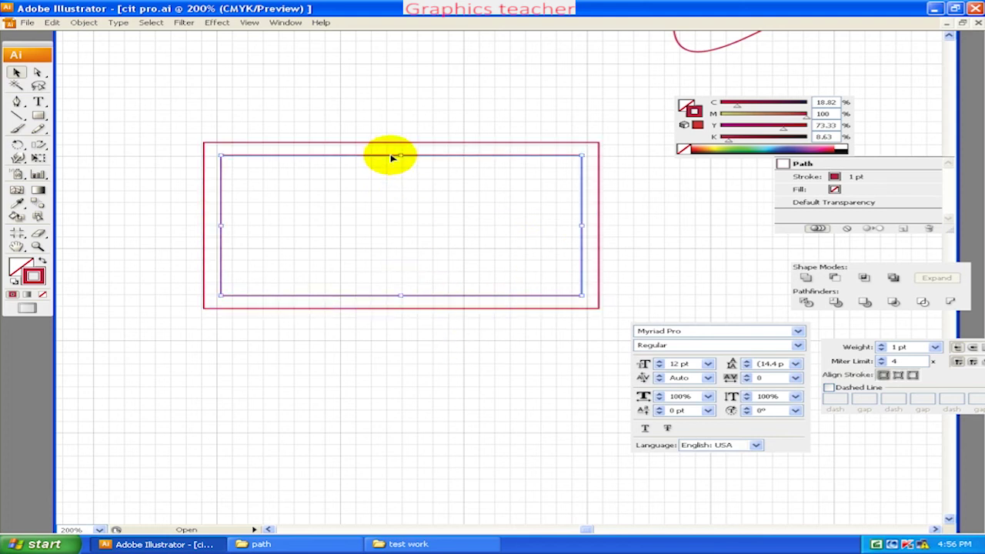
drag(519, 115, 346, 310)
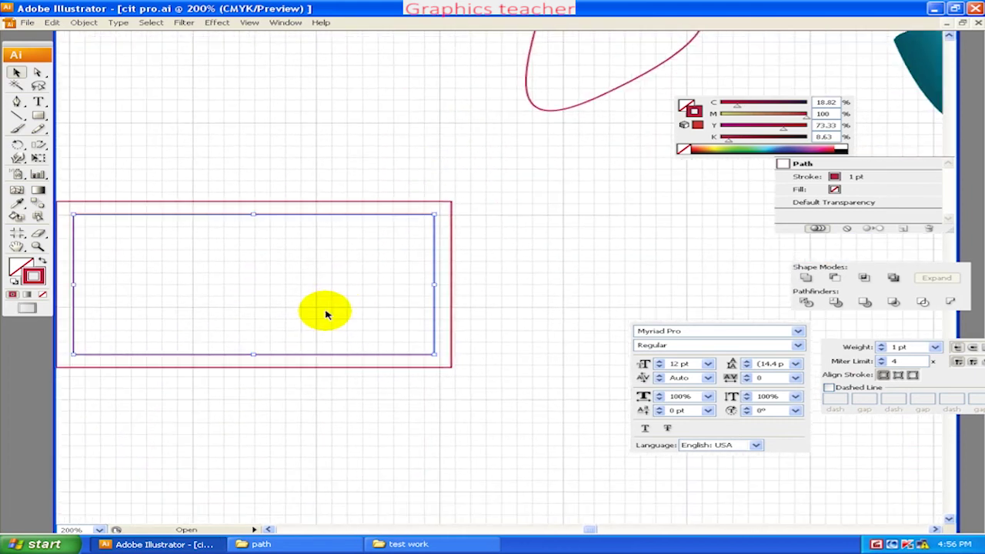
drag(277, 378, 385, 154)
- Sketch a first Pen curve attempt, then undo its bottom points and delete it
click(17, 101)
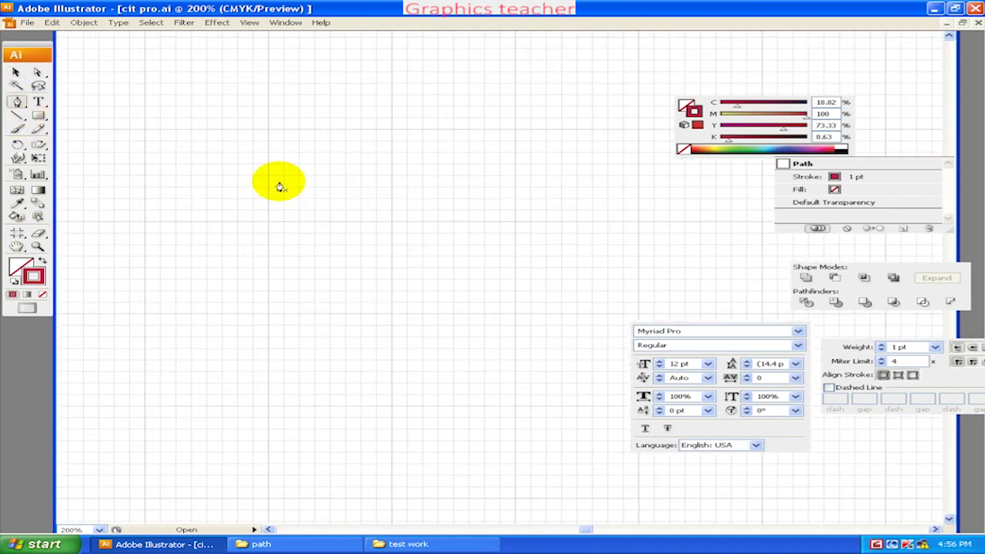
click(376, 103)
drag(274, 213, 362, 287)
drag(248, 359, 120, 372)
key(ctrl+z)
drag(225, 331, 127, 336)
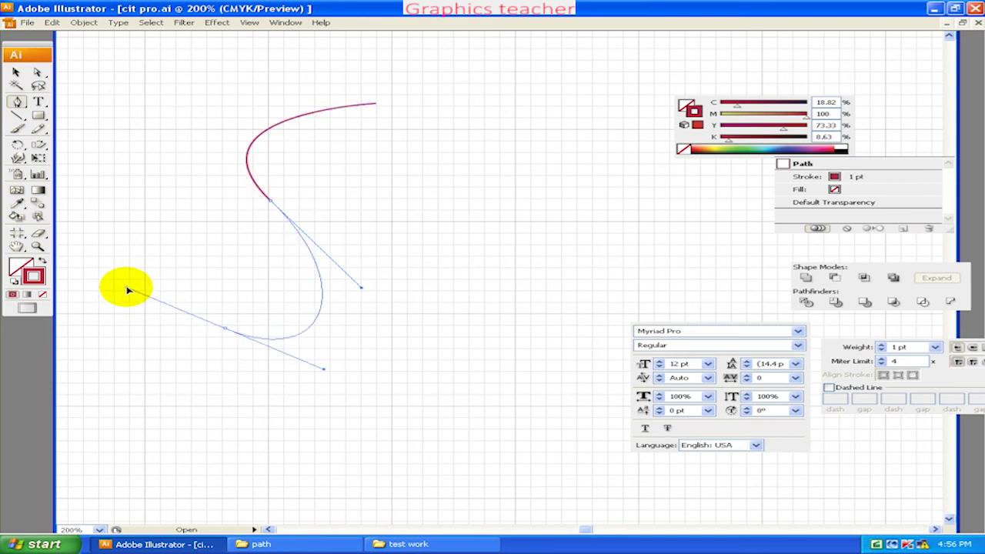
key(ctrl+z)
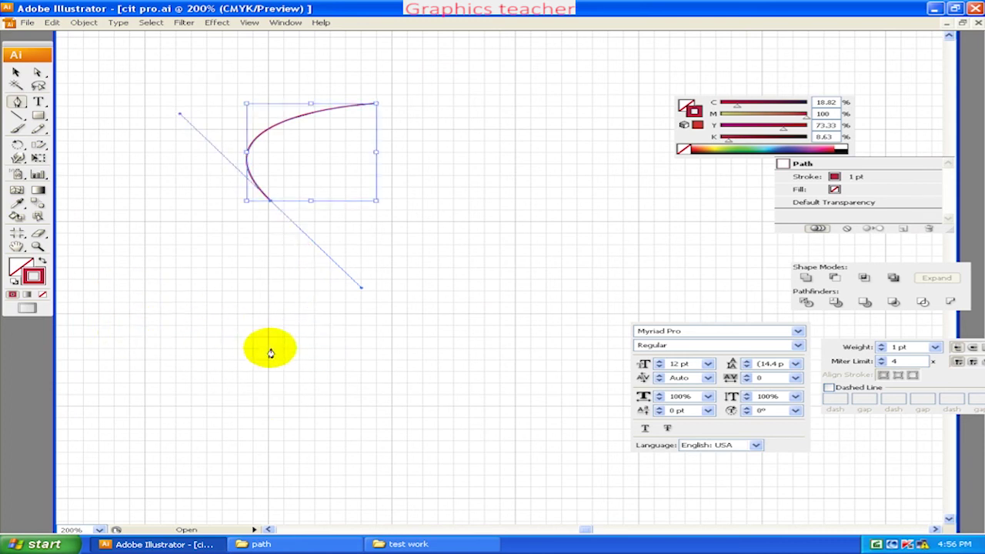
key(Delete)
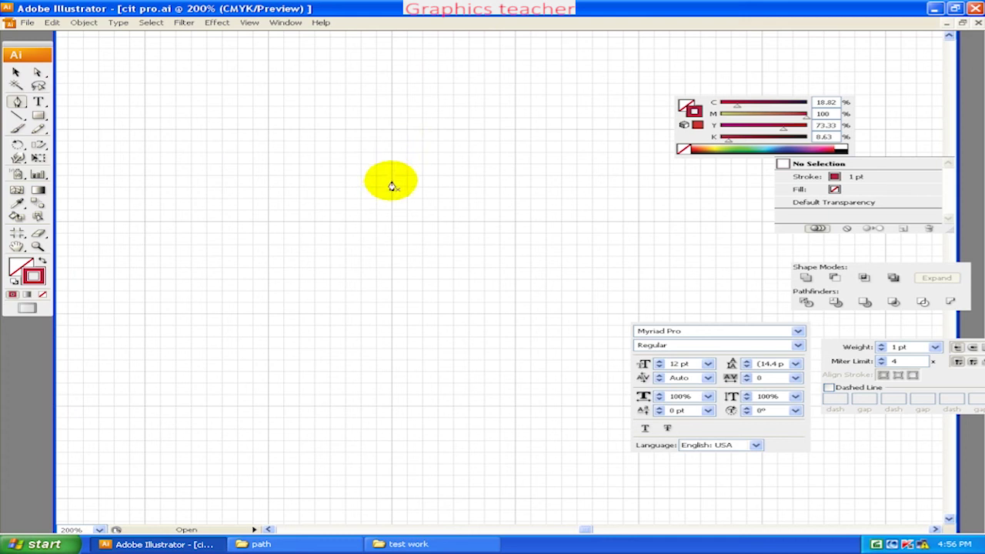
- Redraw the S curve with a top arc, middle point and curled bottom hook
click(391, 177)
drag(316, 130, 240, 137)
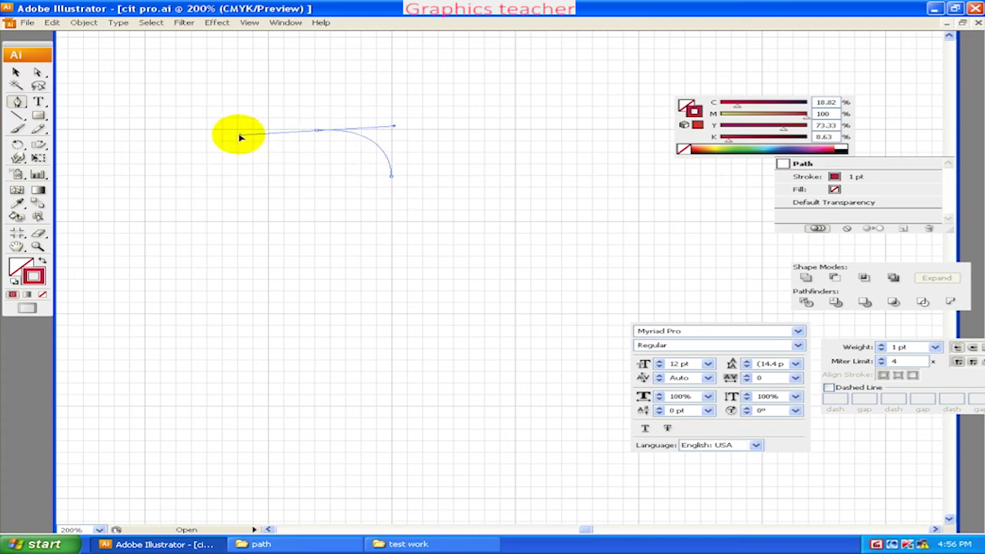
drag(313, 257, 370, 288)
mouse_move(387, 383)
mouse_down()
mouse_move(362, 410)
mouse_move(223, 415)
mouse_up()
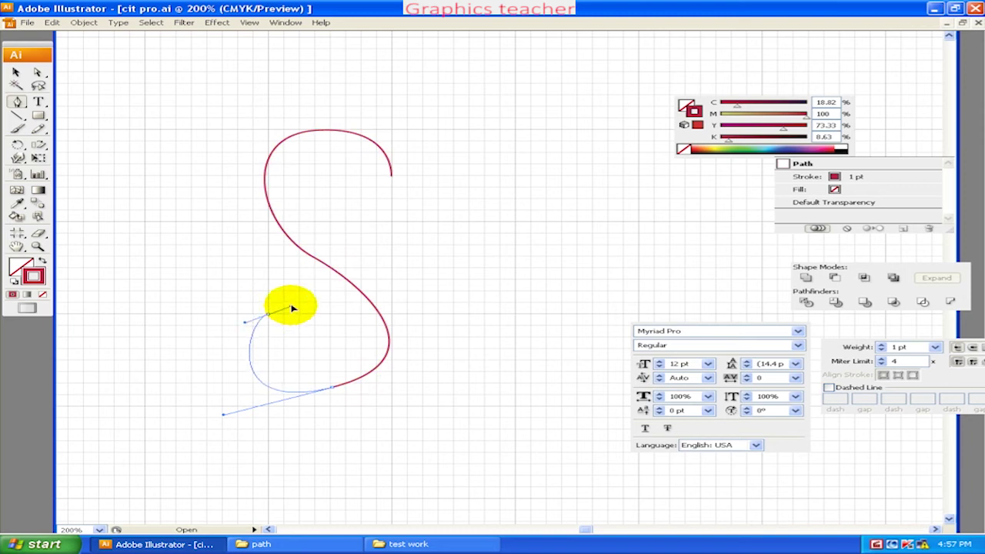
click(16, 72)
- Apply a 0.1389 in Offset Path to the S curve, previewing the outline
click(151, 108)
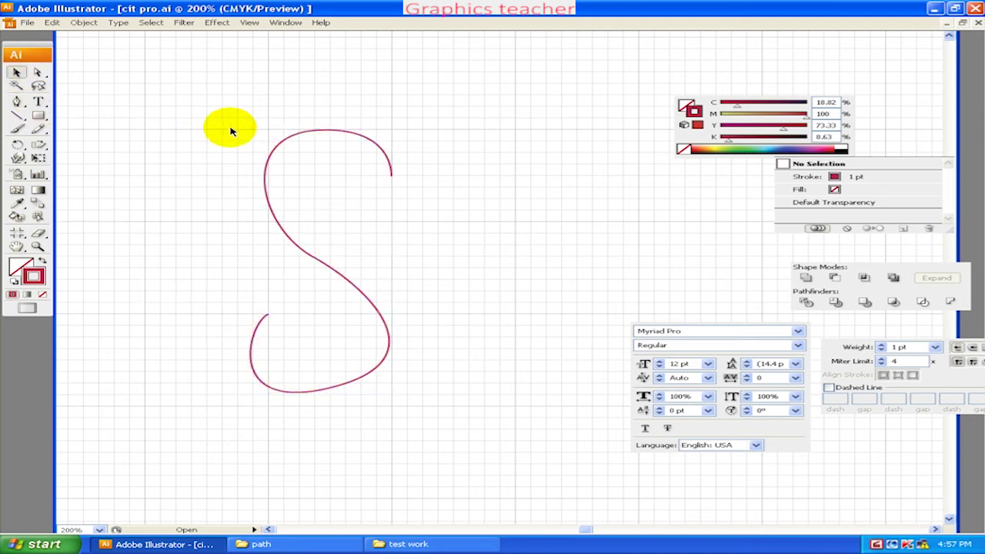
click(311, 212)
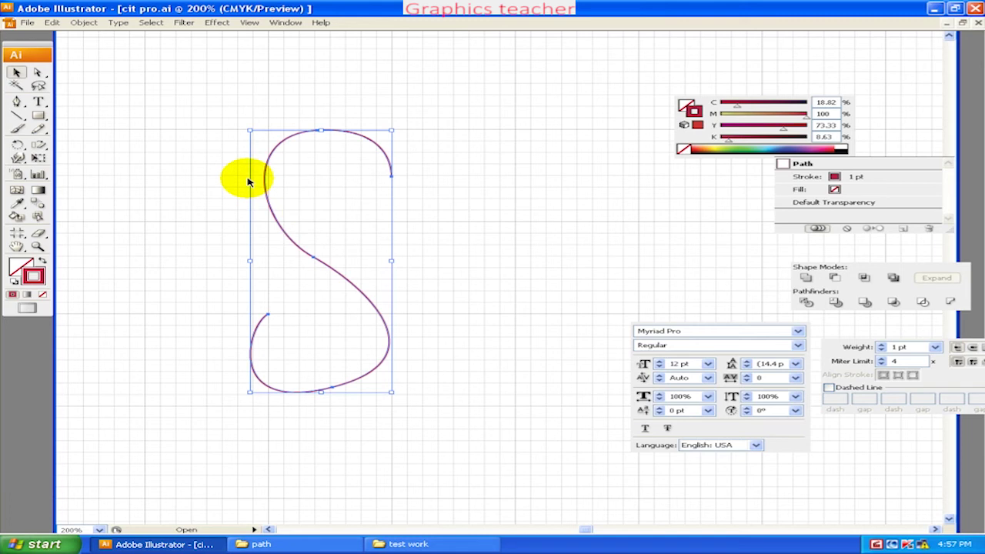
click(84, 22)
mouse_move(92, 211)
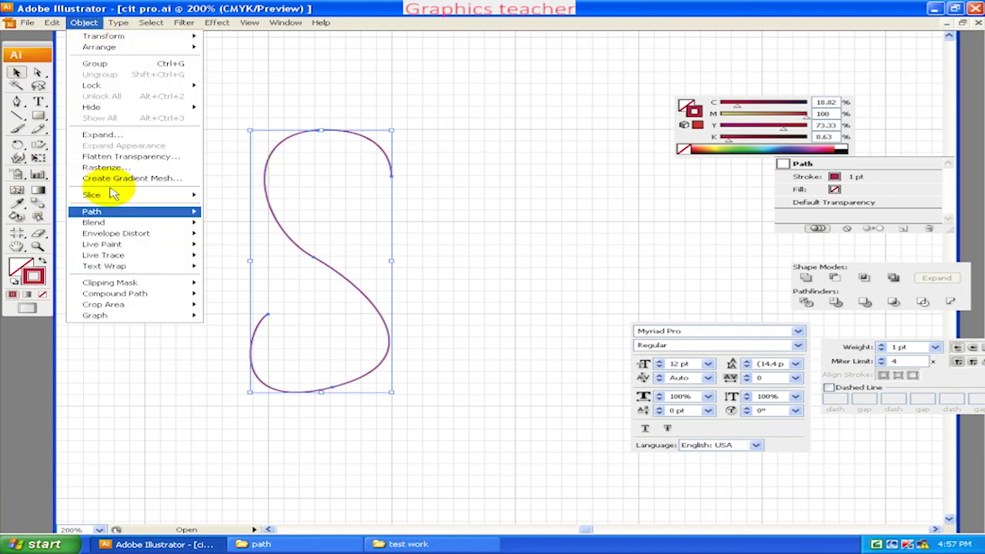
click(245, 250)
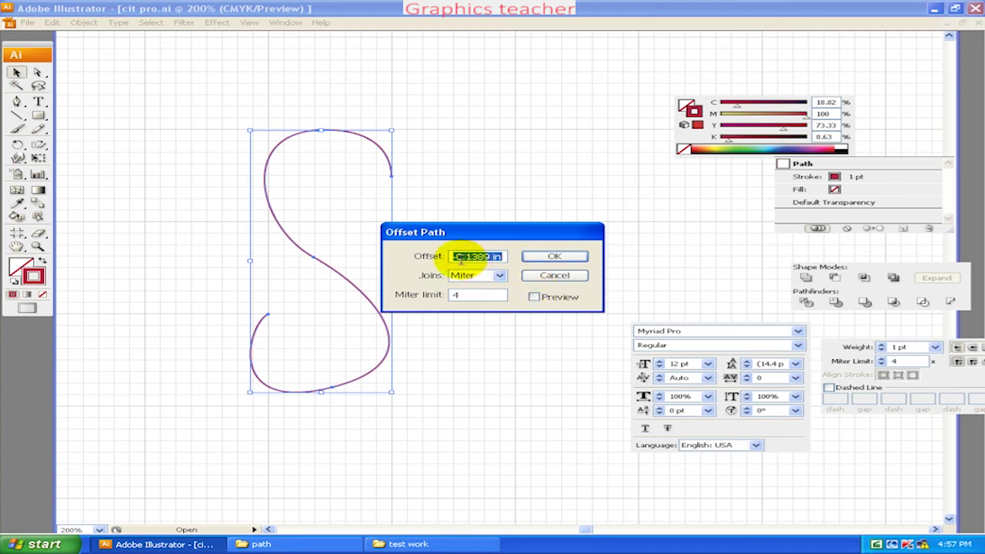
drag(464, 257, 403, 248)
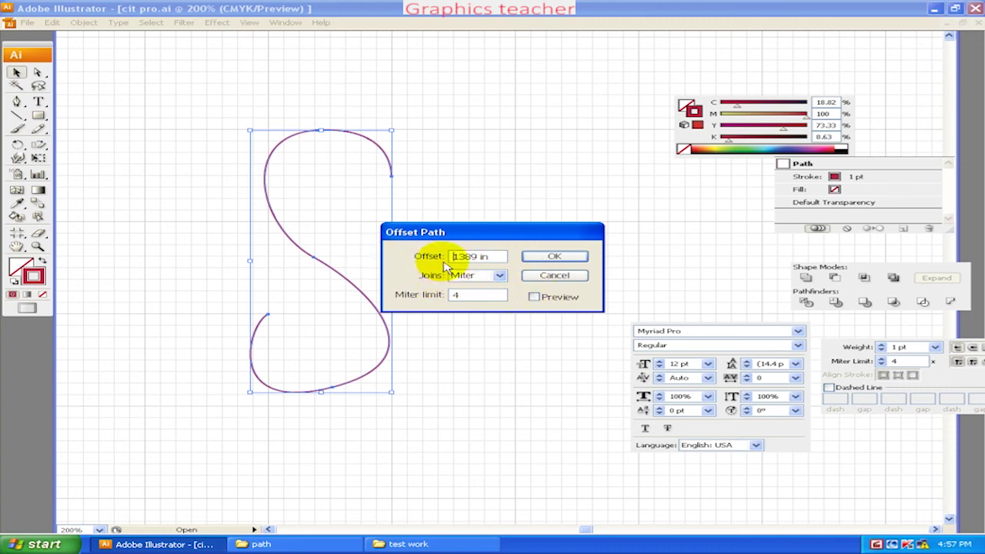
click(542, 299)
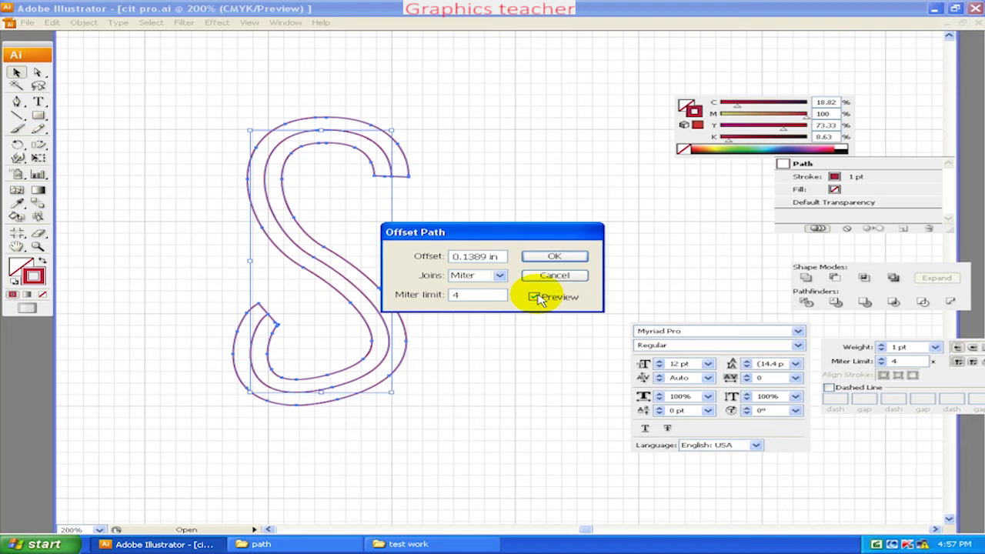
click(555, 256)
click(468, 249)
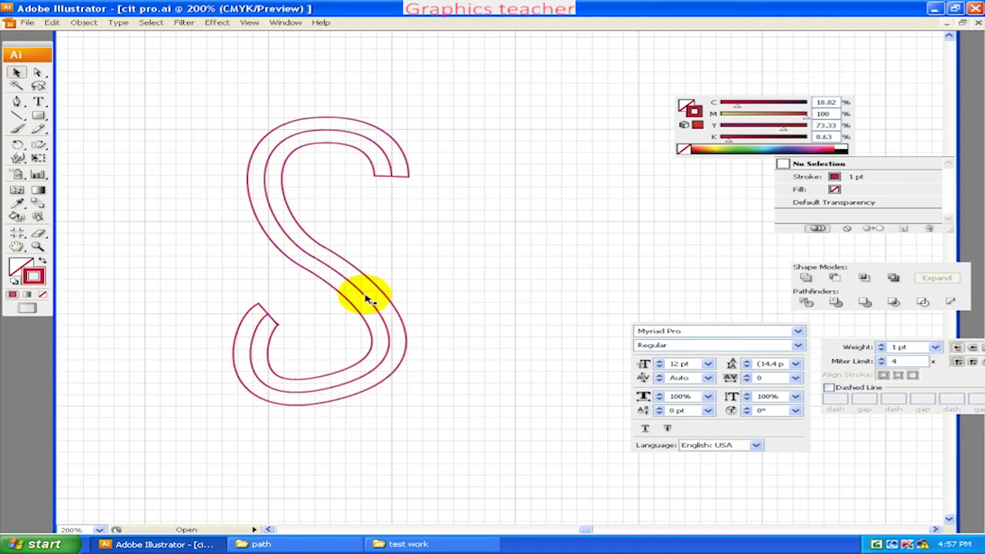
- Move the middle S curve aside and swap the outer S to a solid red fill
drag(370, 304, 599, 291)
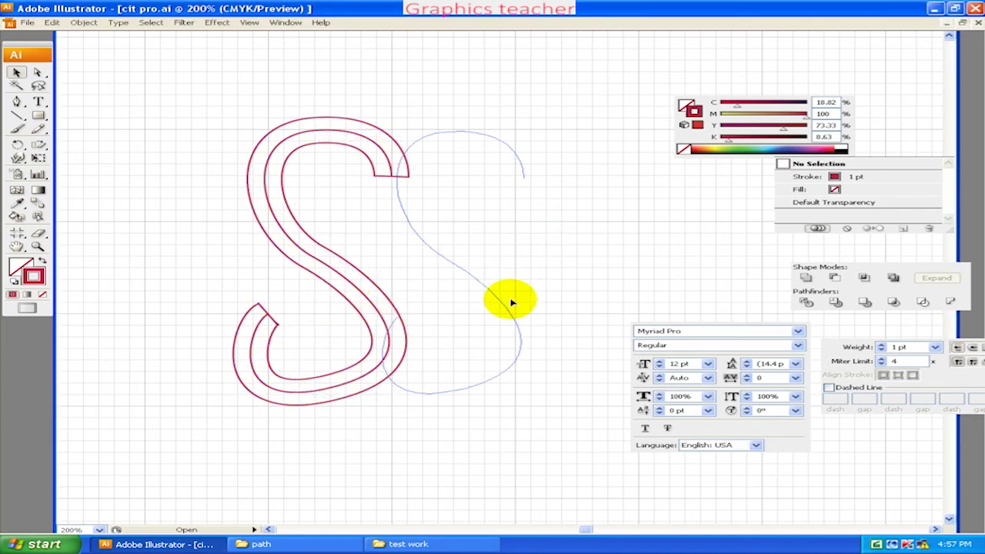
click(393, 175)
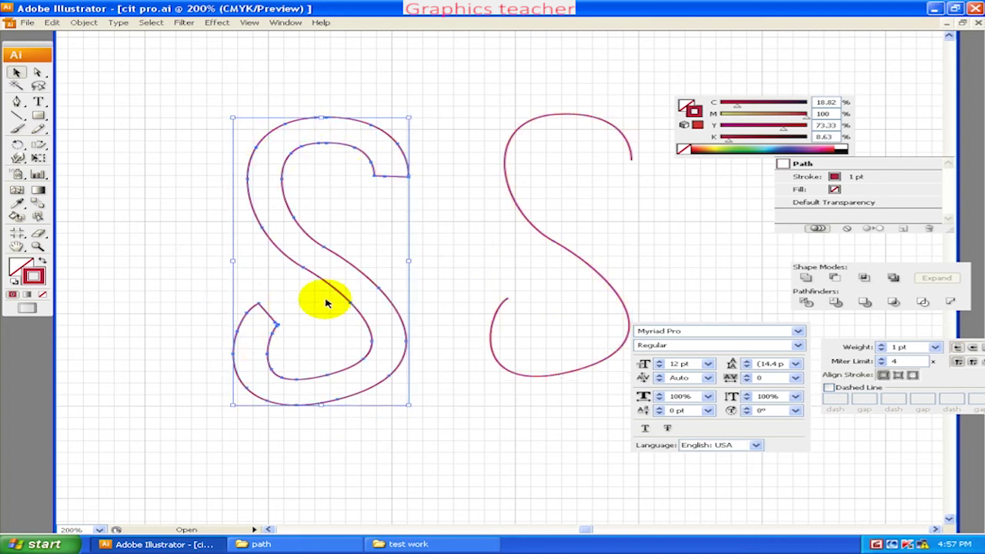
click(40, 262)
click(121, 306)
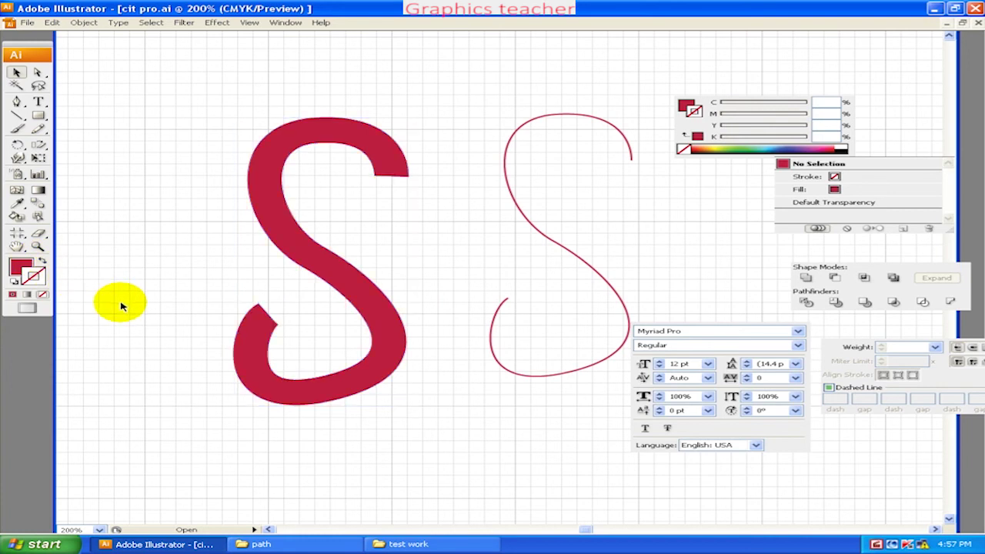
click(289, 361)
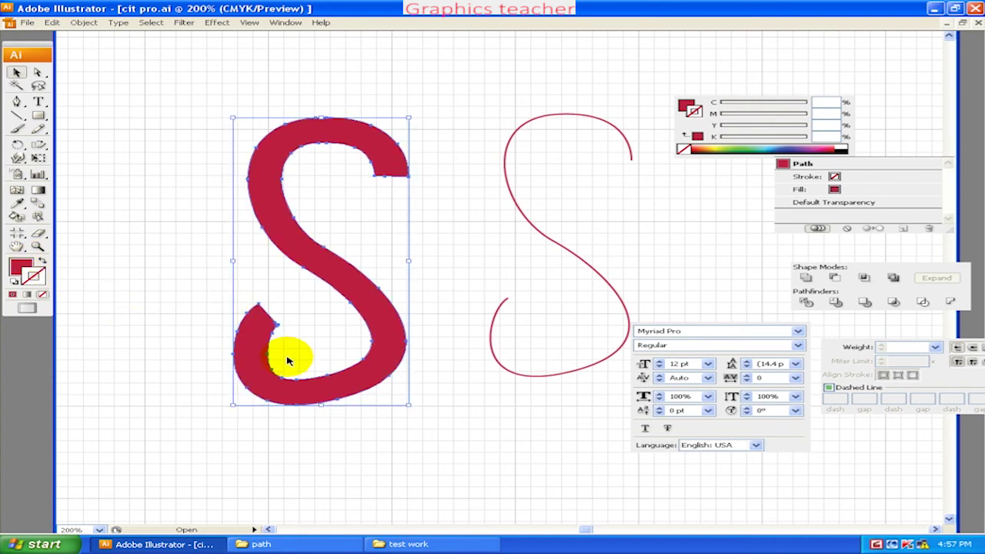
- Scroll to empty space and place the top point of a new Pen line
scroll(289, 360, down, 2)
scroll(315, 284, left, 3)
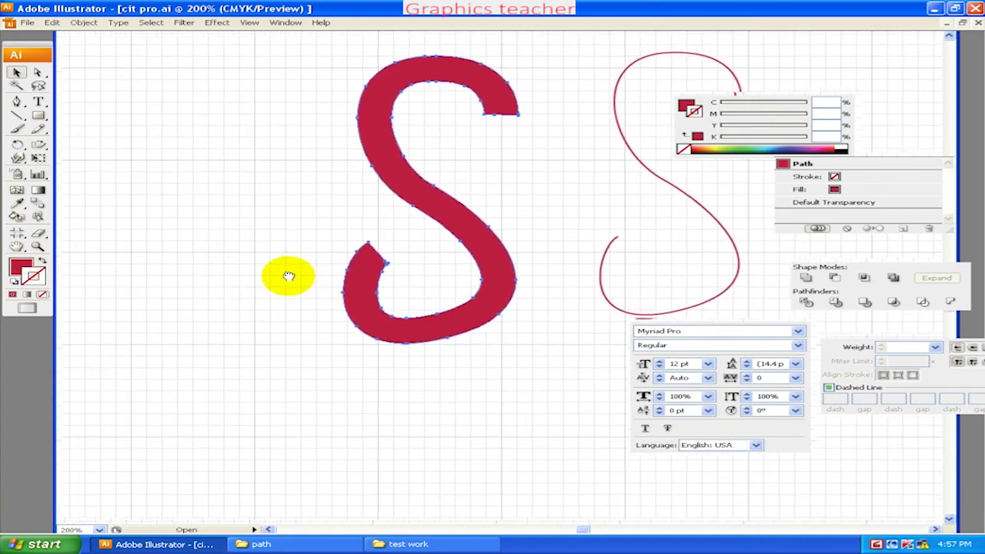
click(16, 101)
scroll(308, 262, down, 1)
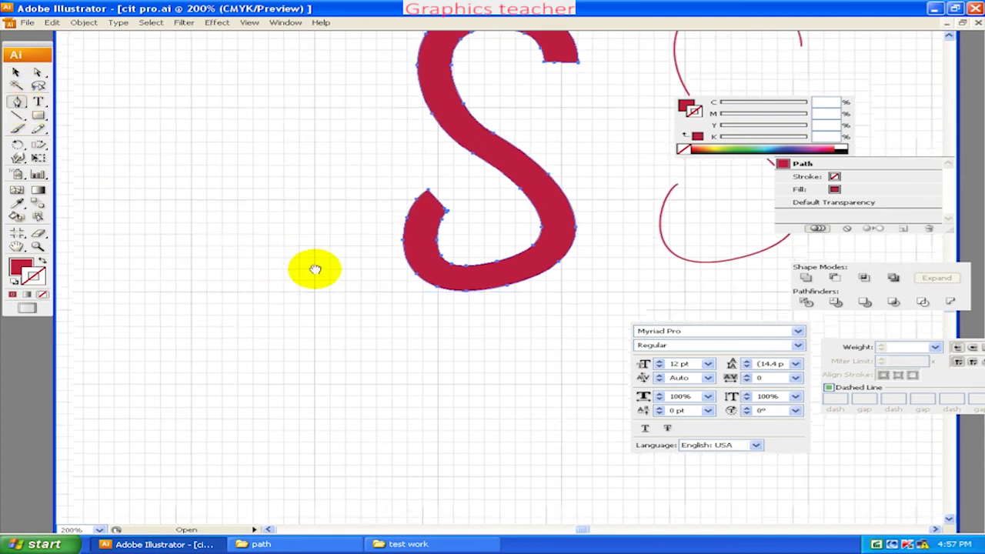
scroll(300, 215, down, 1)
scroll(293, 163, left, 2)
click(292, 161)
- Finish the L-shaped line at the bottom right and make it a stroked path
click(292, 363)
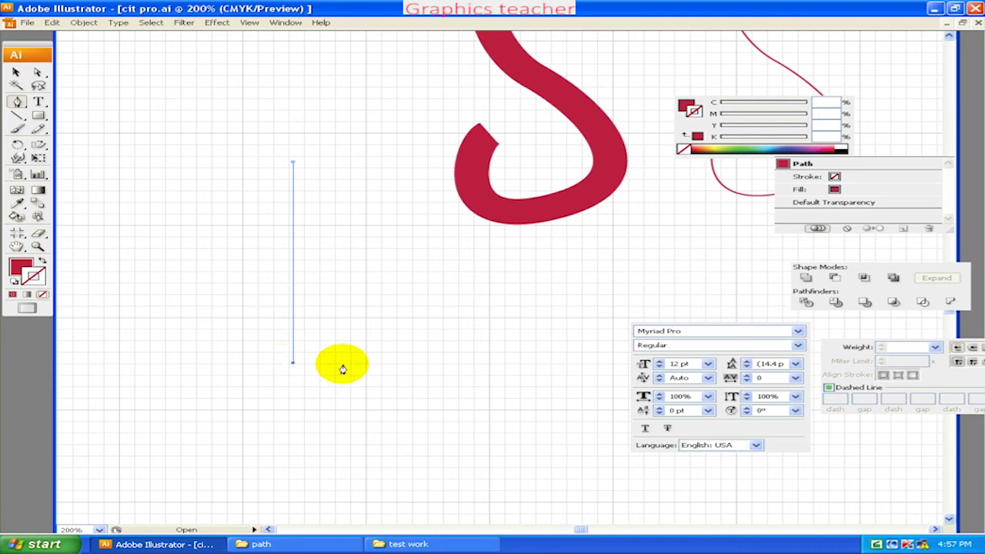
click(522, 363)
click(17, 75)
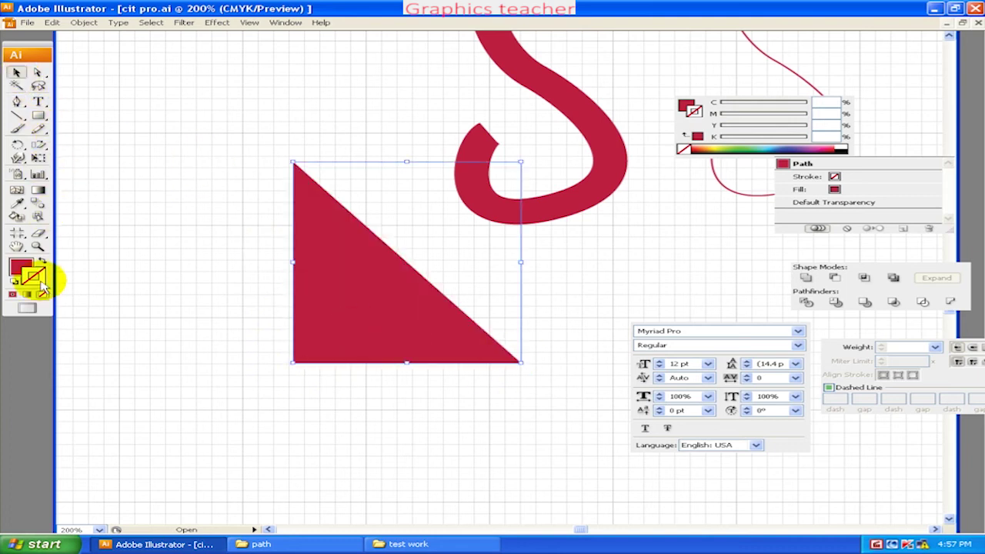
click(41, 264)
click(238, 308)
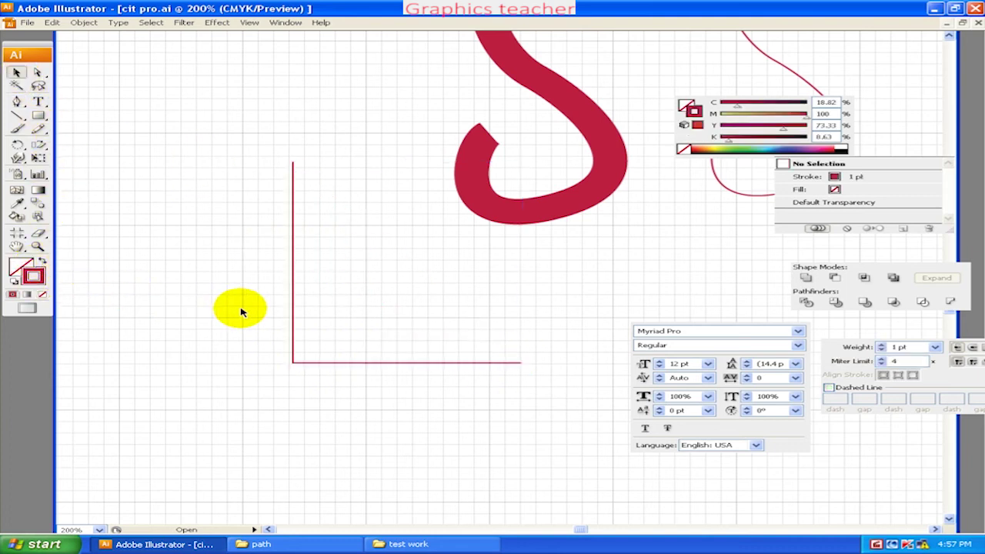
drag(272, 330, 329, 351)
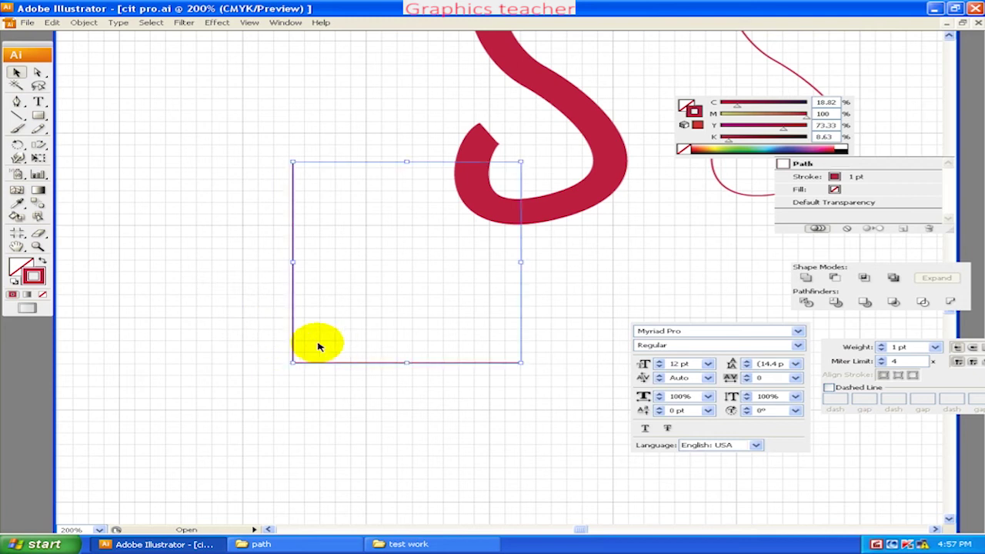
- Wrap the L line in an Offset Path outline, previewed and applied
click(84, 23)
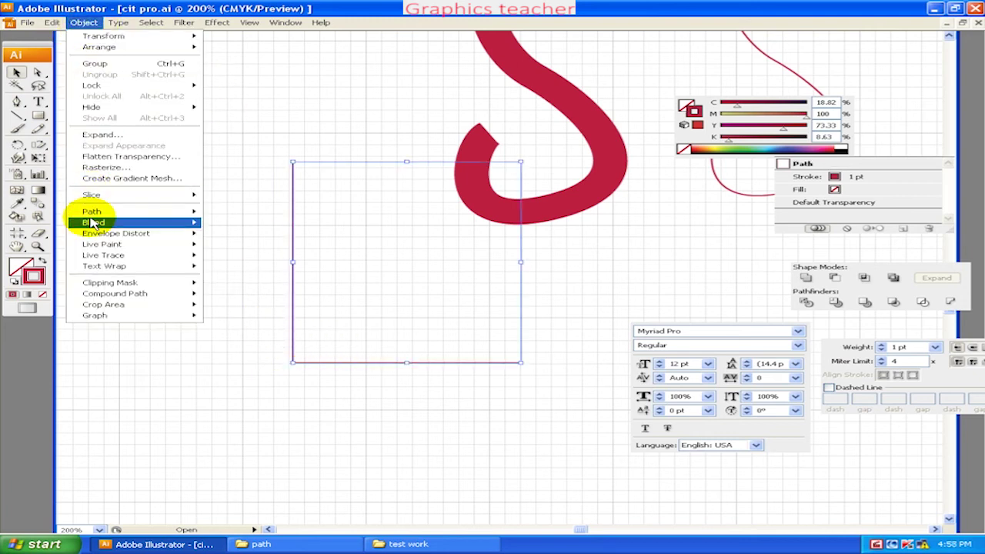
mouse_move(92, 212)
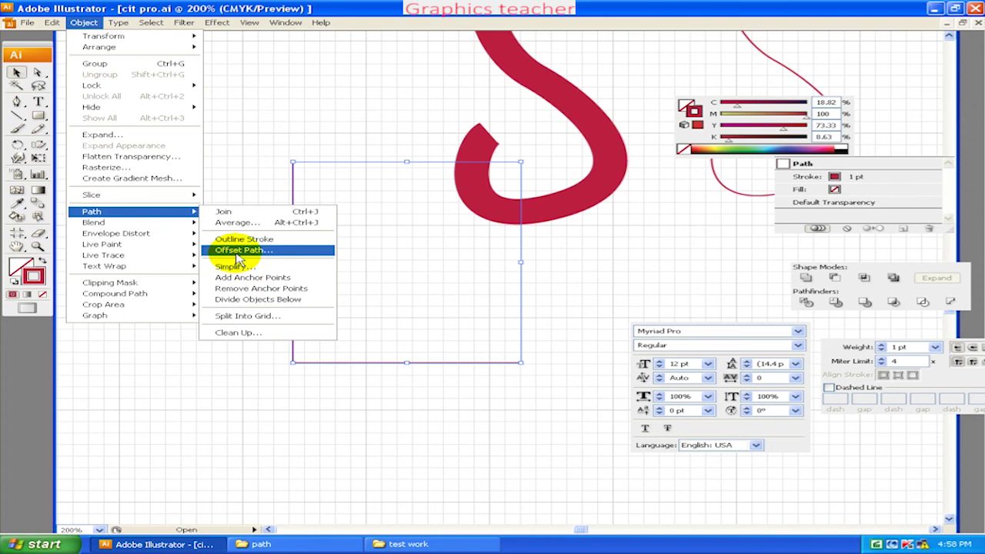
click(238, 251)
click(535, 296)
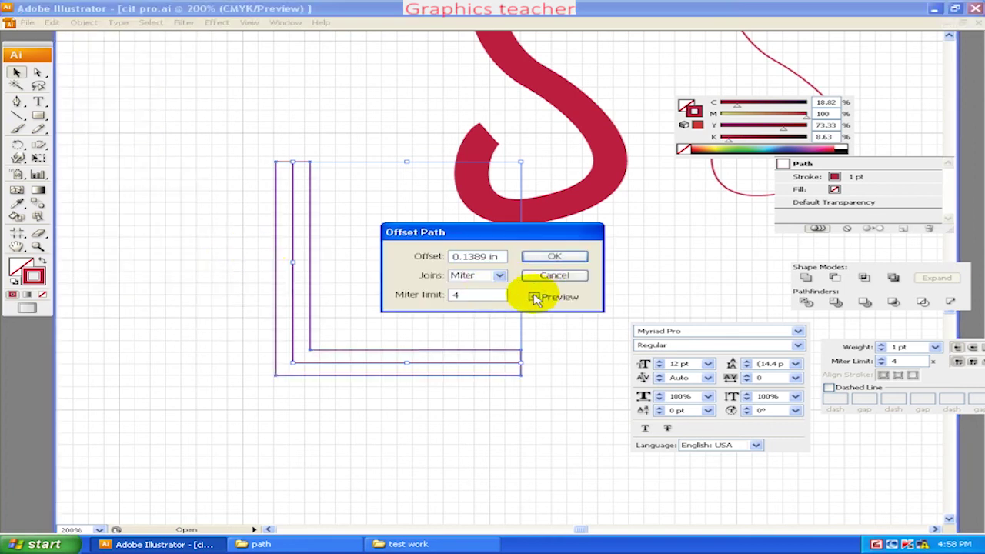
click(554, 258)
click(306, 337)
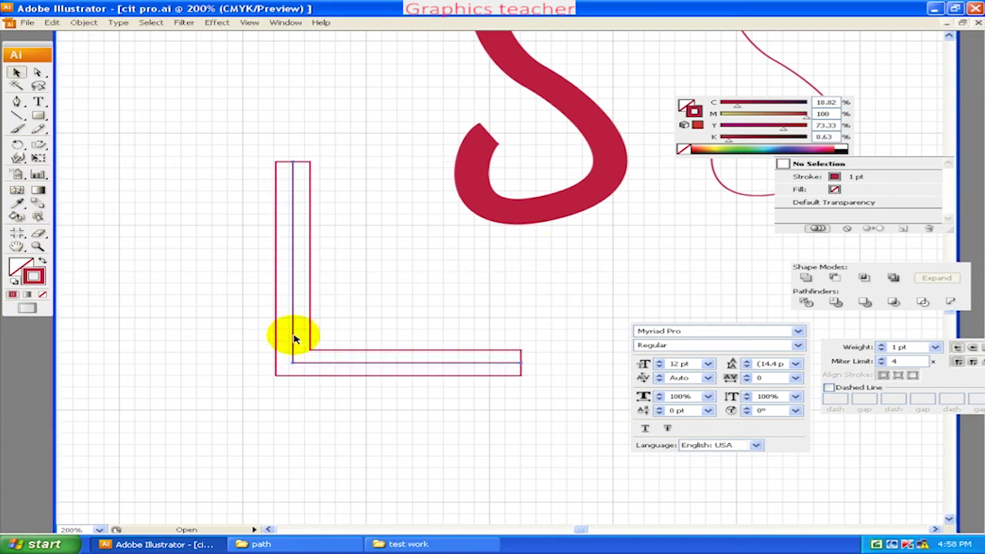
click(387, 266)
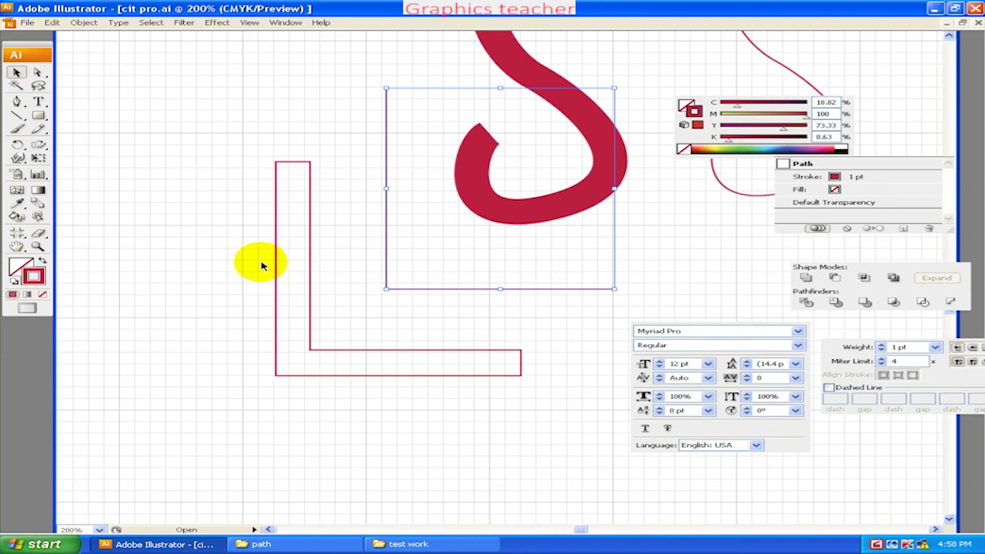
- Zoom out, select the L-shaped outline, and zoom back in on it
key(ctrl+minus)
key(ctrl+minus)
scroll(378, 285, right, 2)
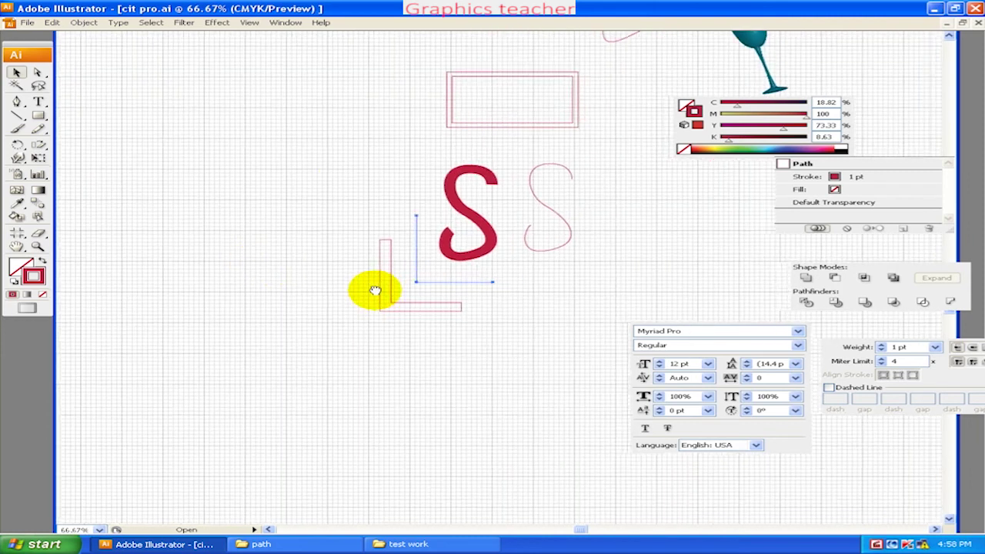
click(330, 208)
click(389, 270)
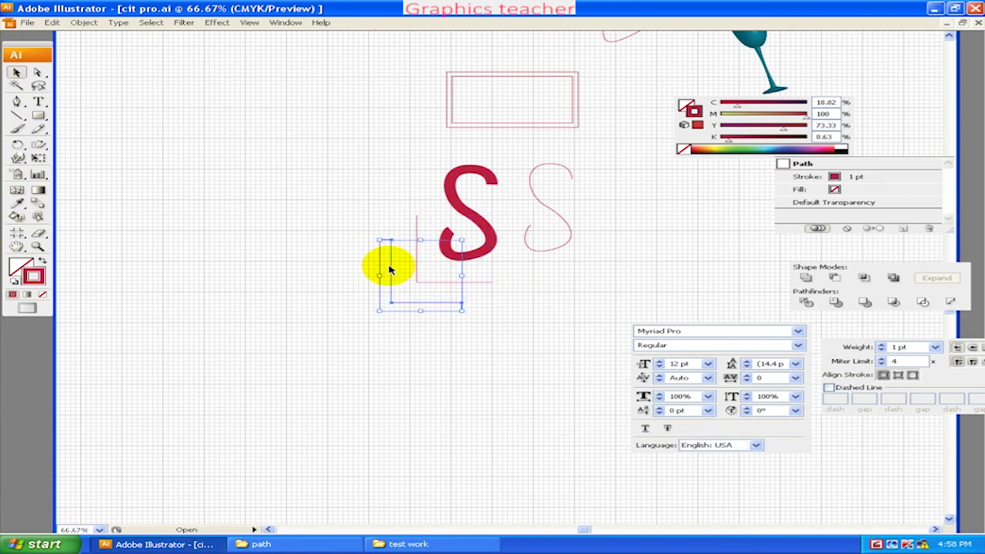
key(ctrl+plus)
key(ctrl+plus)
scroll(423, 213, left, 2)
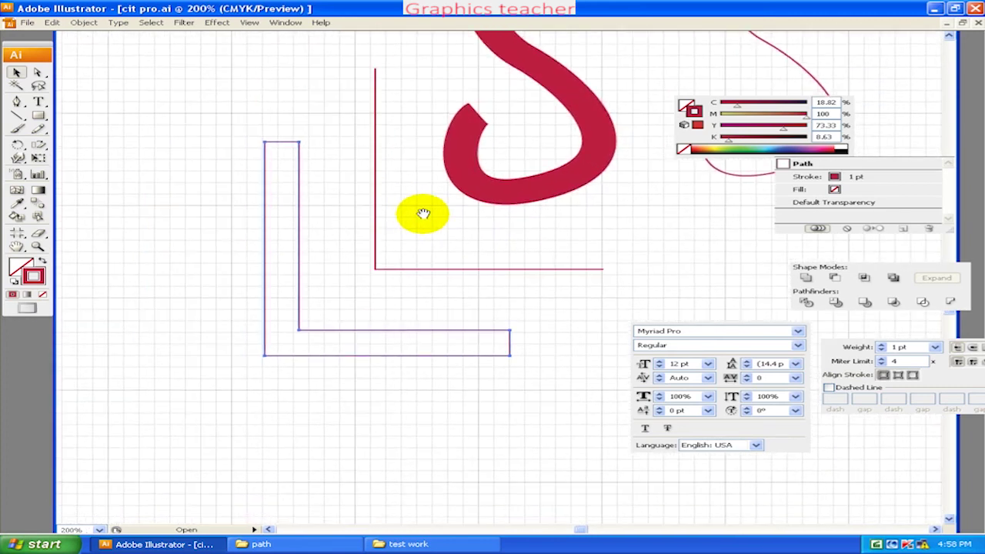
- Try Simplify on the L outline with lowered curve precision and angle threshold, then undo it
click(84, 23)
mouse_move(91, 212)
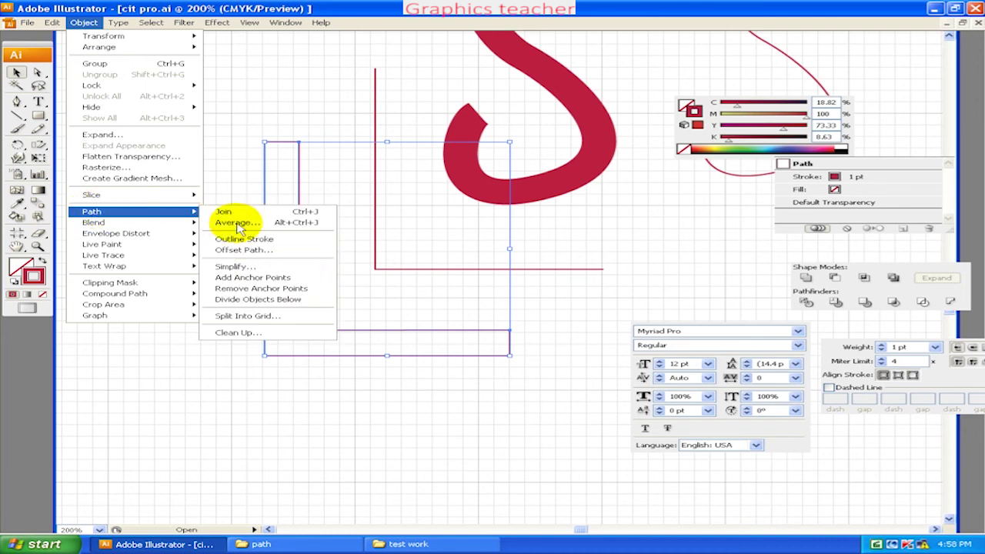
click(254, 268)
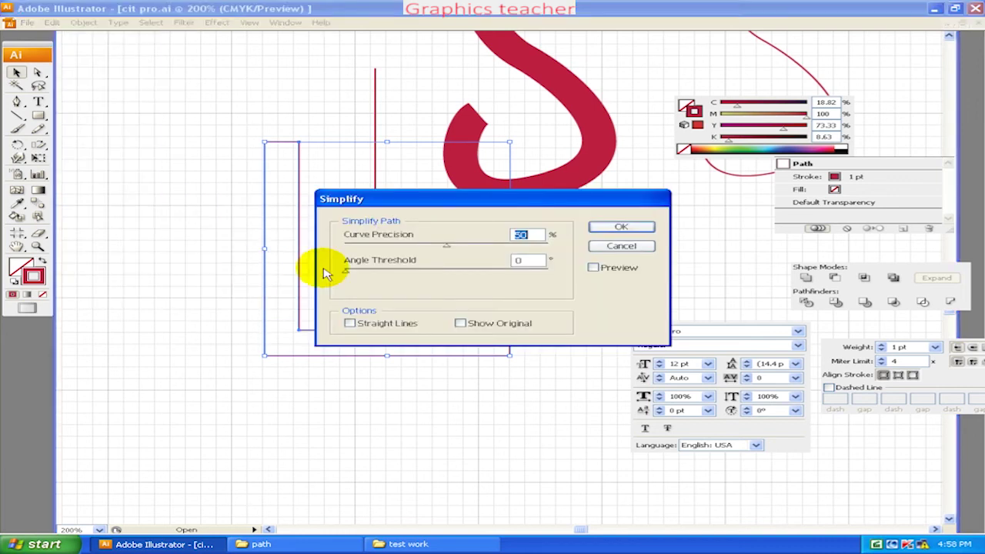
text(28)
click(593, 267)
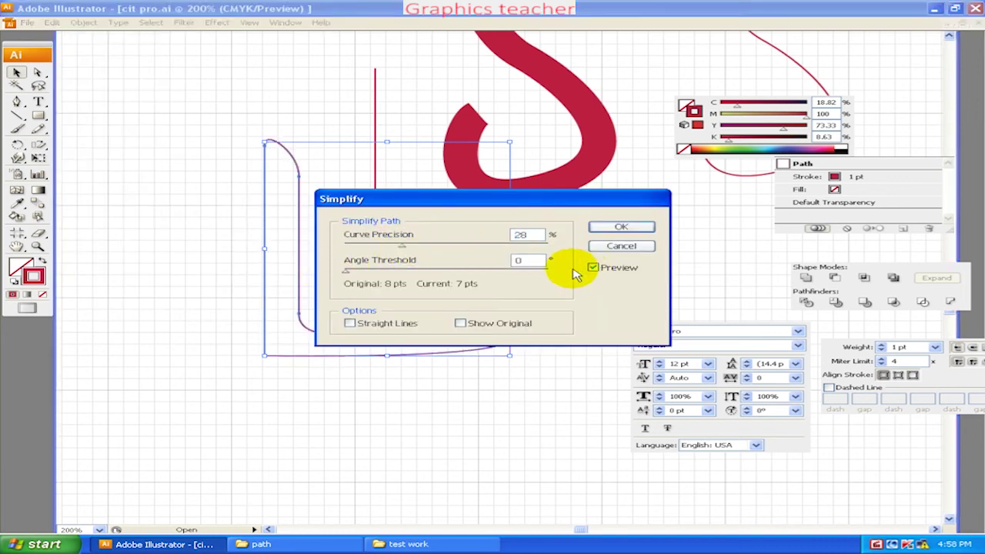
drag(477, 201, 612, 148)
mouse_move(537, 191)
mouse_down()
mouse_move(488, 193)
mouse_move(602, 192)
mouse_up()
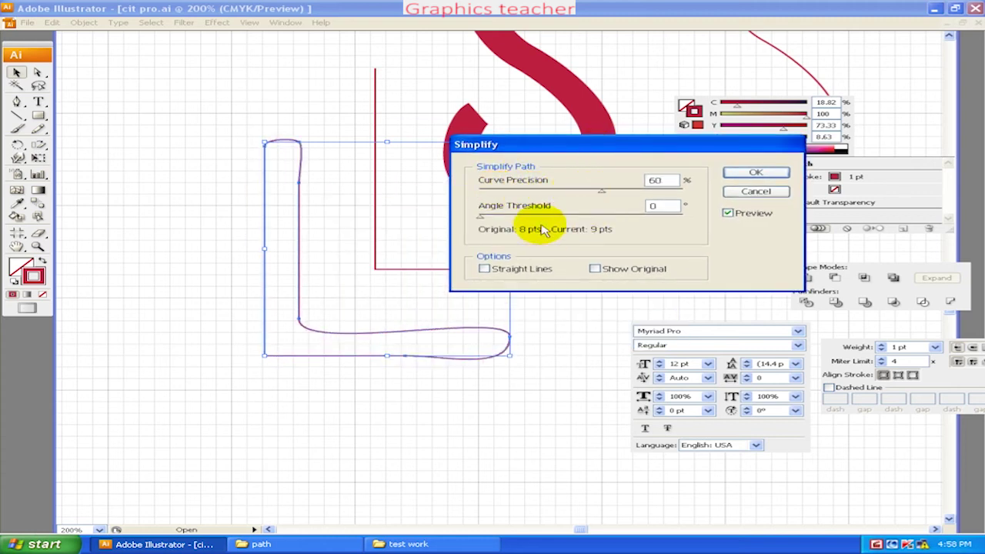
mouse_move(535, 222)
mouse_down()
mouse_move(596, 213)
mouse_move(559, 208)
mouse_move(508, 221)
mouse_up()
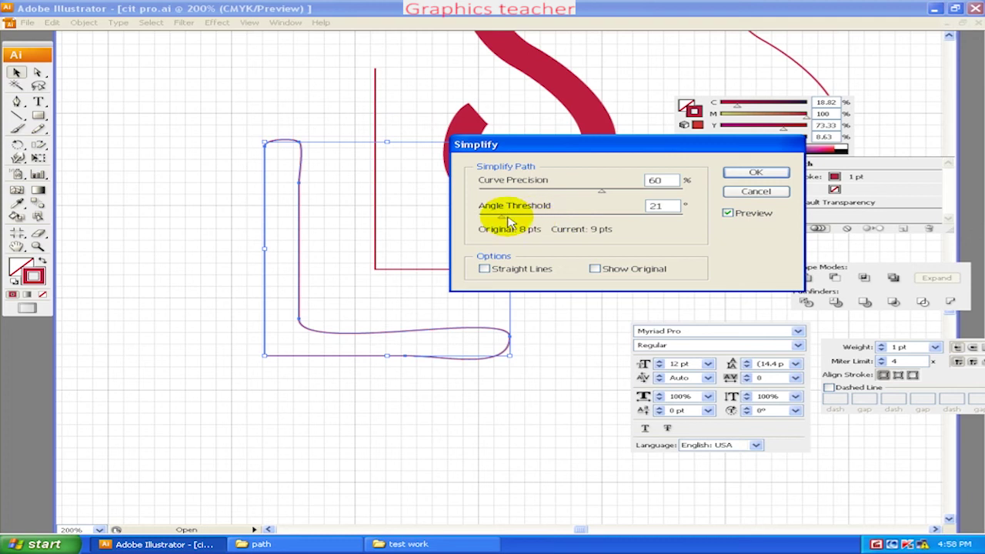
mouse_move(482, 192)
mouse_down()
mouse_move(465, 192)
mouse_move(526, 192)
mouse_up()
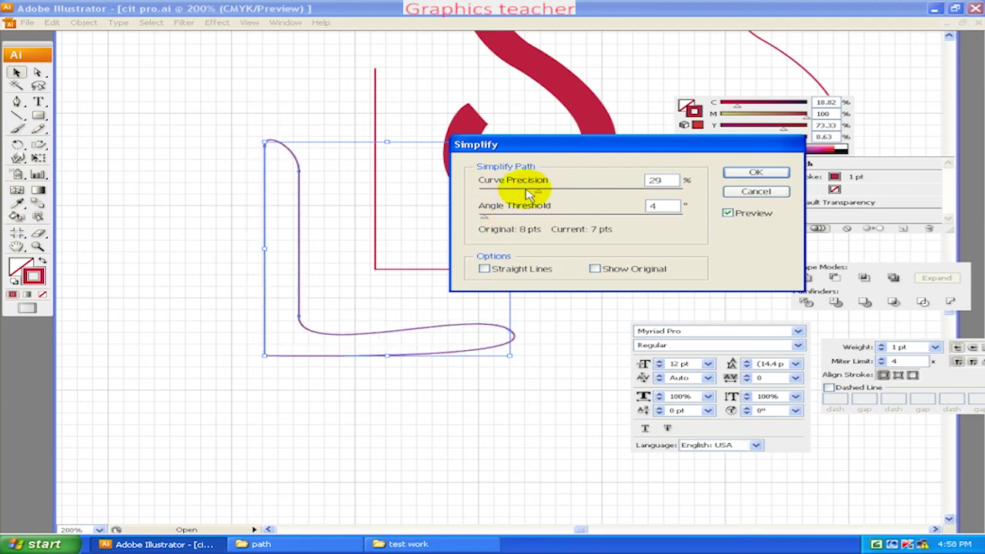
click(745, 172)
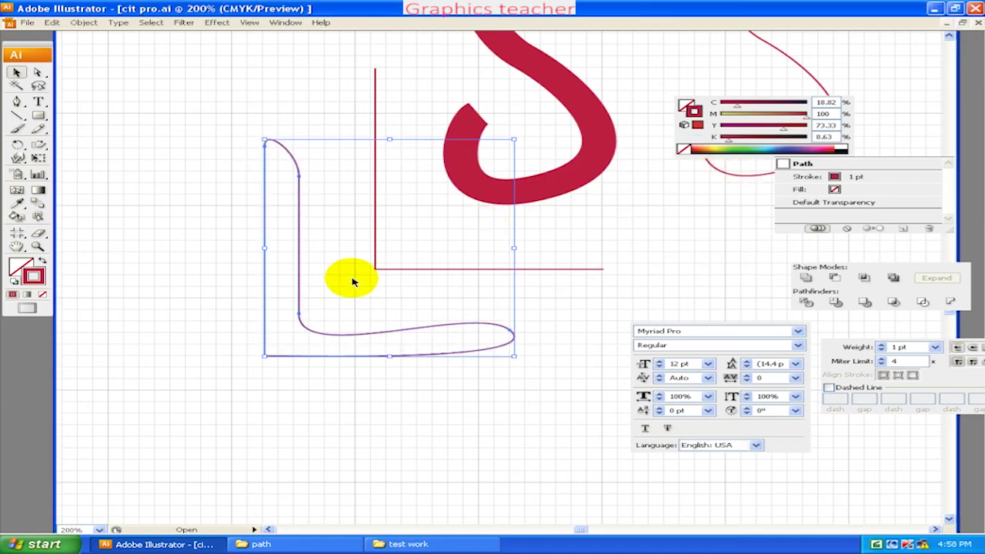
key(ctrl+z)
- Add extra anchor points to the L path and inspect them with Direct Selection
click(84, 22)
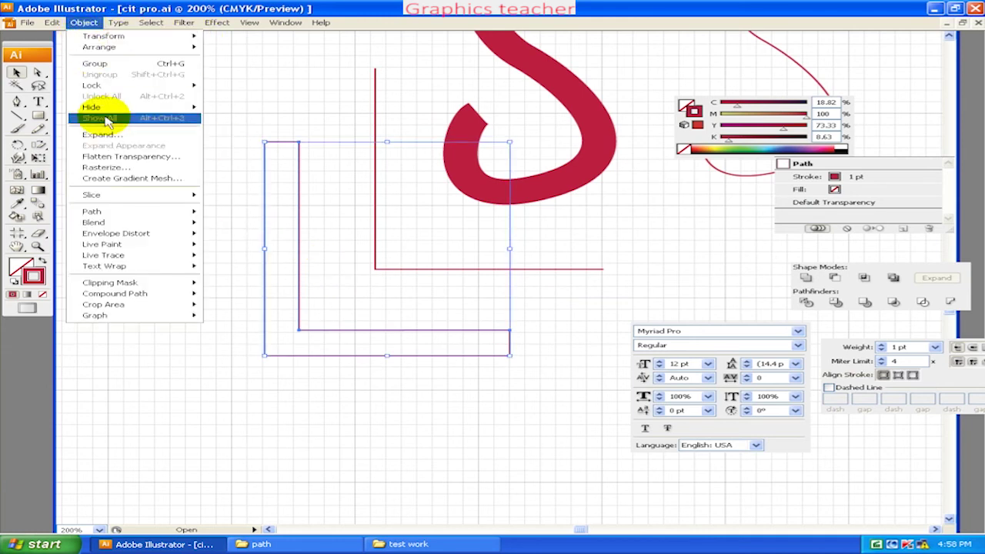
mouse_move(92, 211)
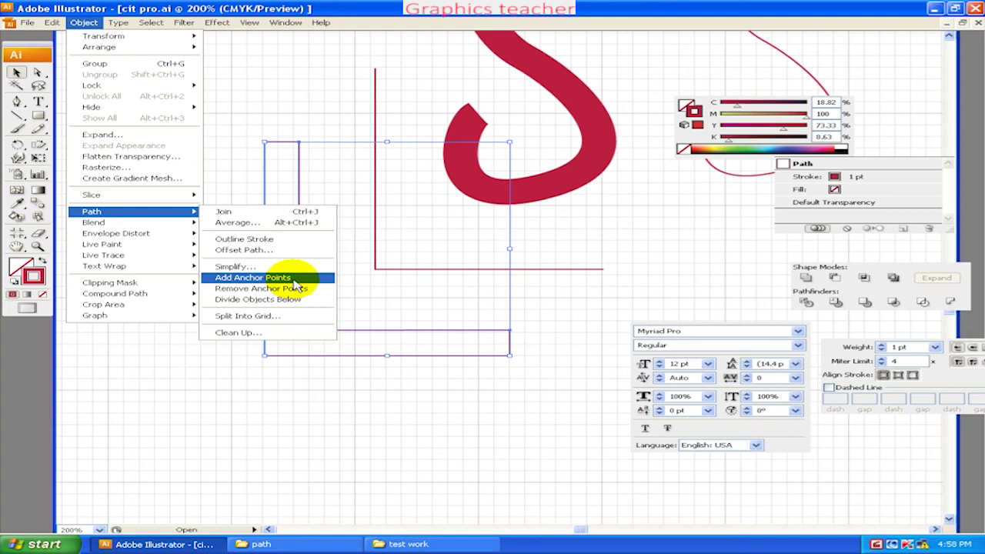
click(292, 279)
click(243, 254)
click(37, 71)
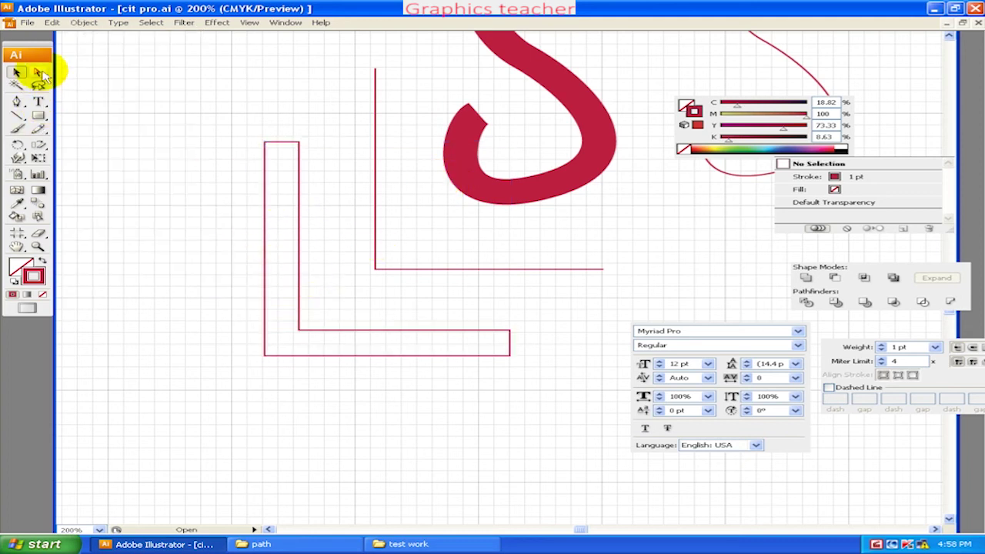
click(266, 269)
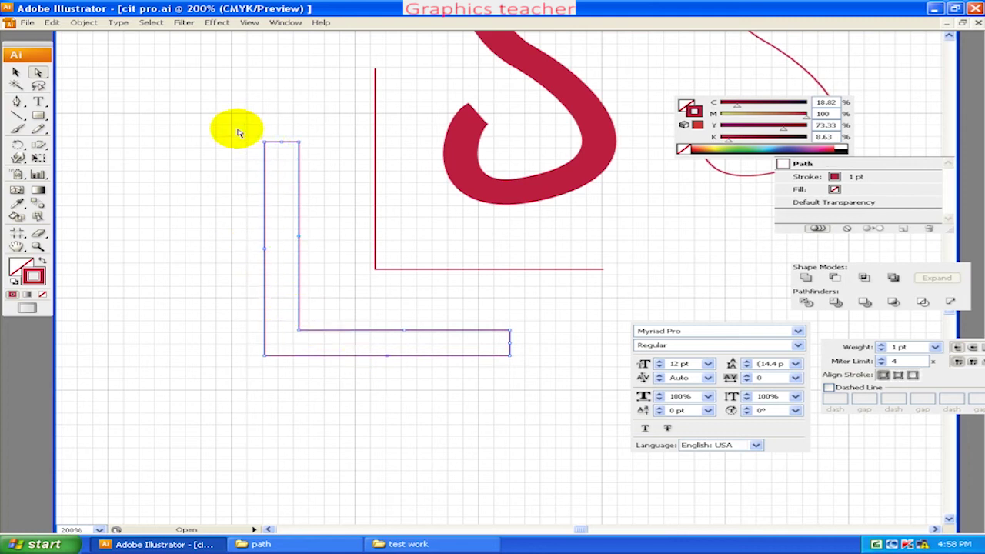
click(15, 73)
click(298, 179)
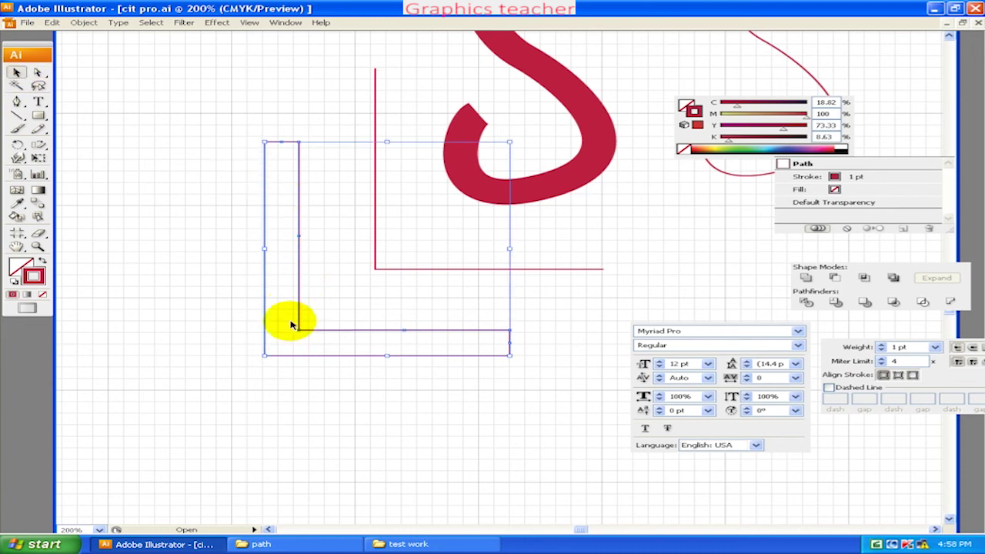
- Scroll the view up and drag the red S to the left
scroll(523, 194, up, 3)
scroll(527, 195, up, 2)
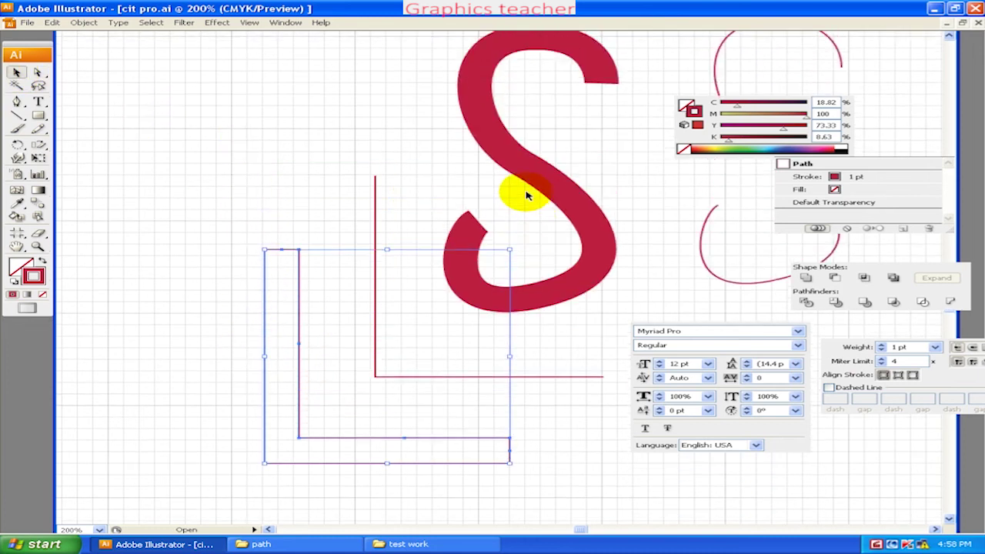
scroll(527, 196, up, 1)
drag(501, 177, 221, 136)
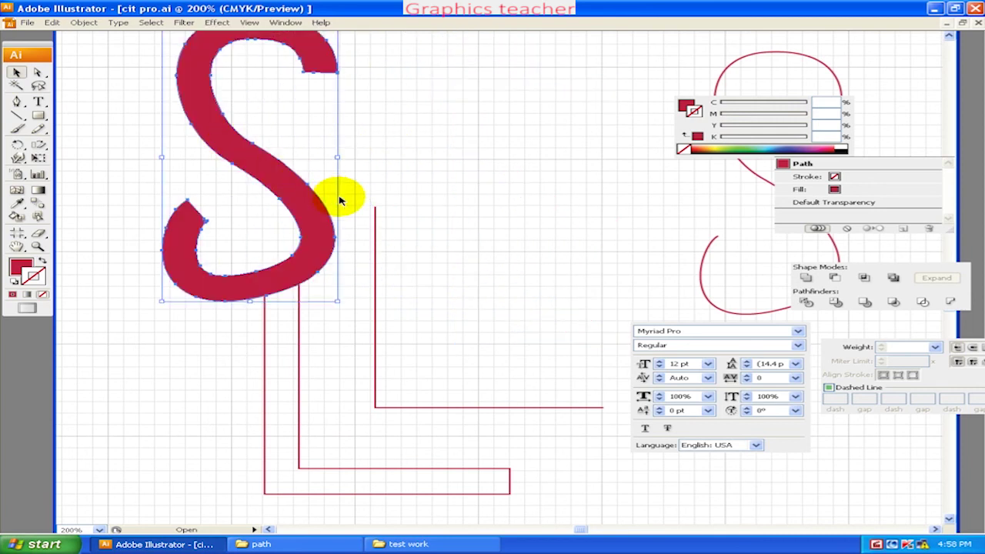
scroll(351, 208, up, 2)
scroll(416, 246, up, 2)
scroll(462, 277, left, 2)
drag(330, 280, 324, 198)
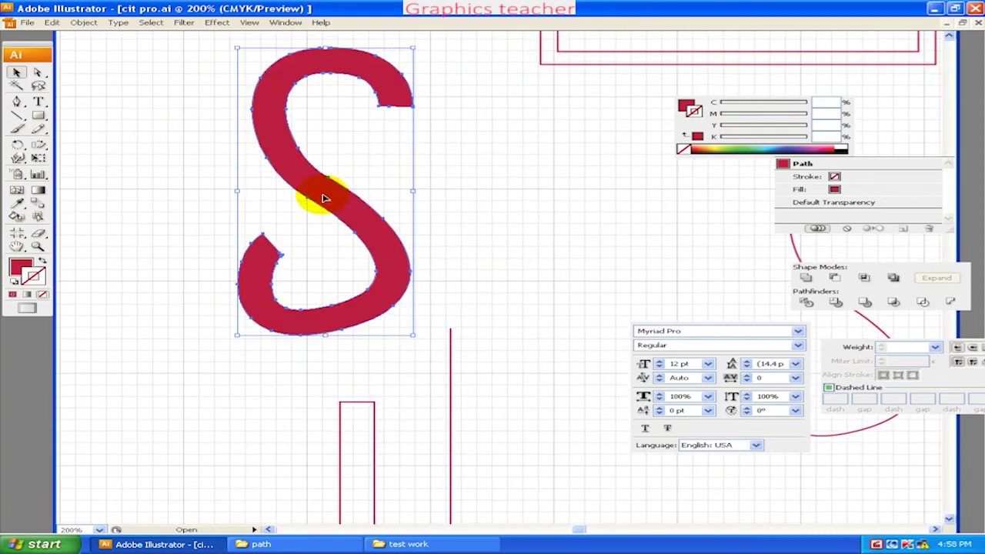
click(83, 22)
- Remove the selected anchor points from the S's upper-left curve
mouse_move(91, 211)
click(241, 289)
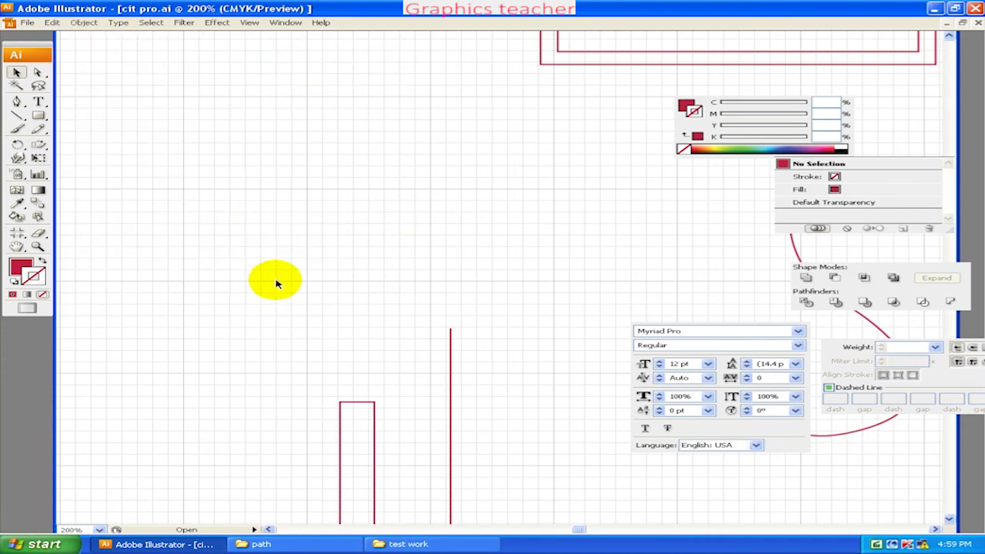
key(ctrl+z)
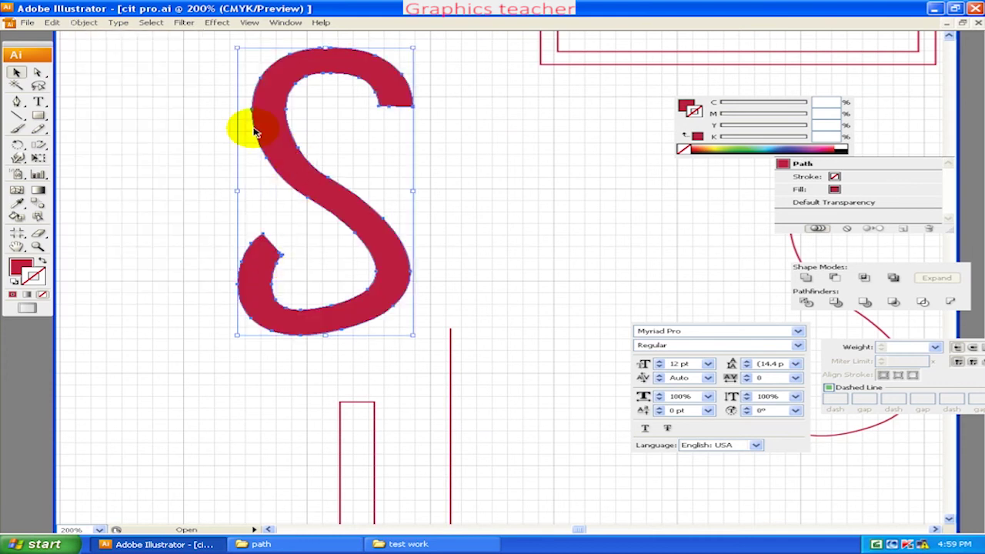
click(37, 72)
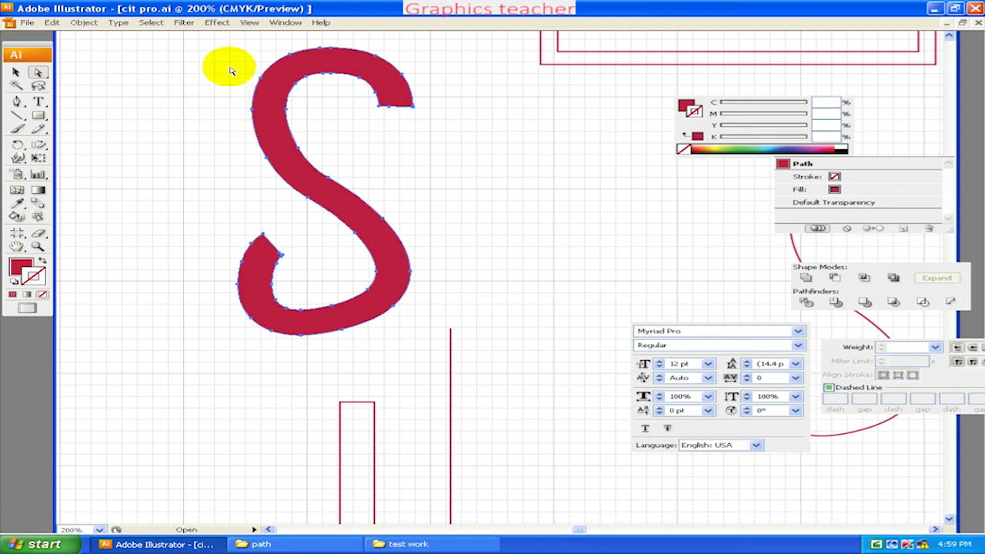
drag(227, 65, 301, 110)
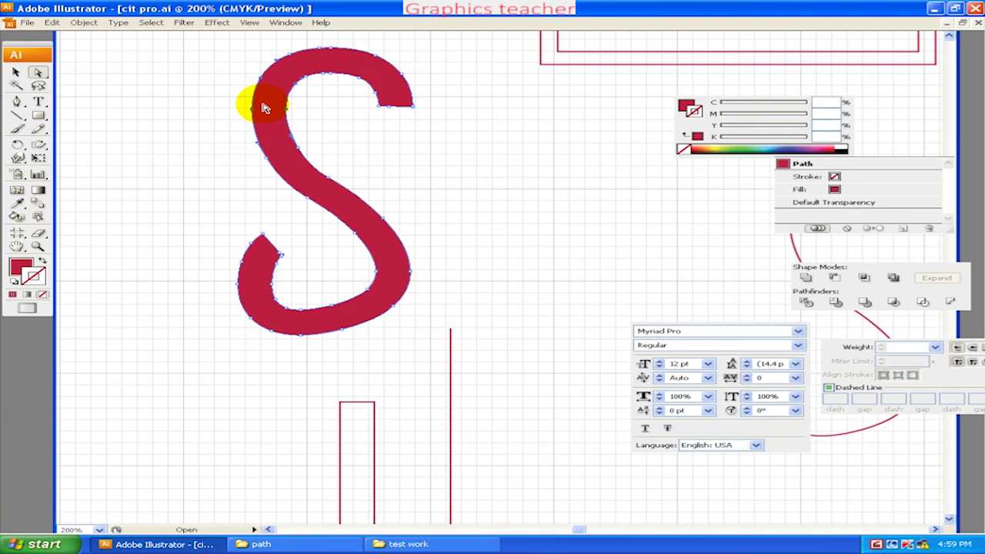
click(84, 22)
mouse_move(92, 211)
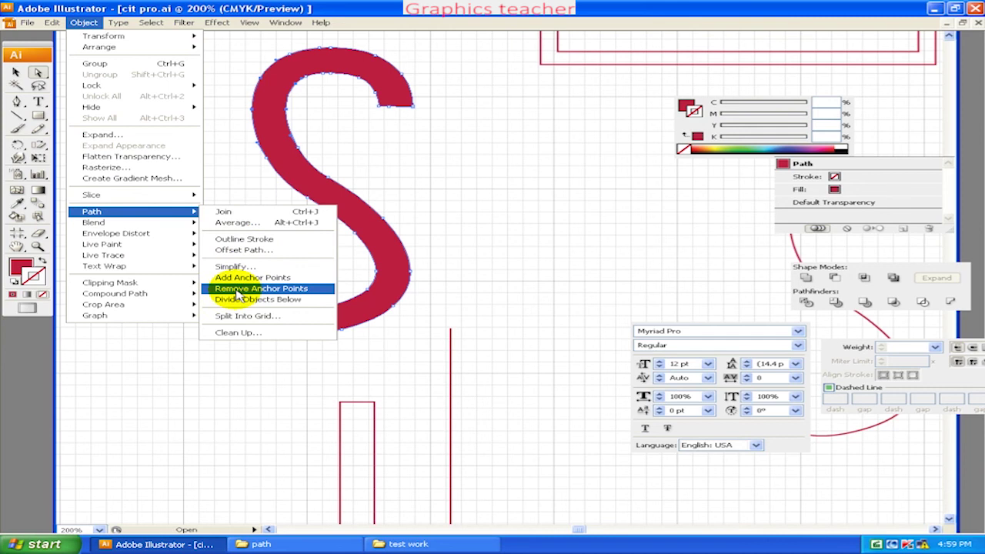
click(239, 291)
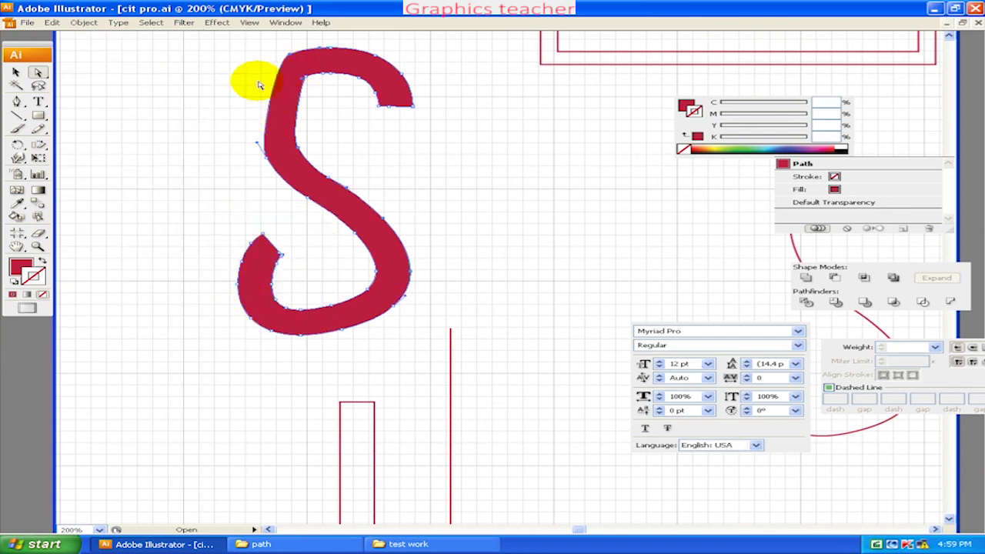
- Drag the S's upper-left curve handle back into a smooth round shape
drag(260, 145, 223, 96)
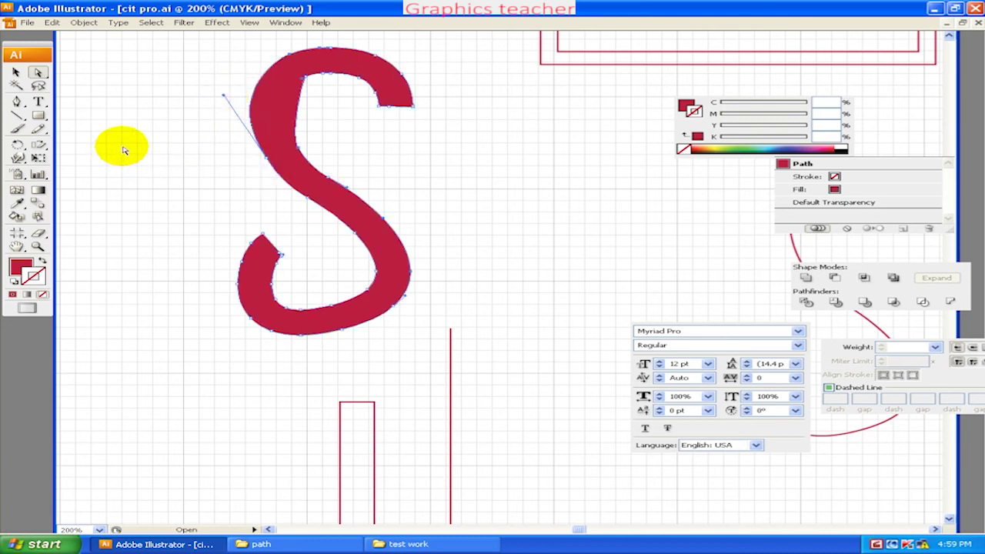
drag(314, 137, 267, 158)
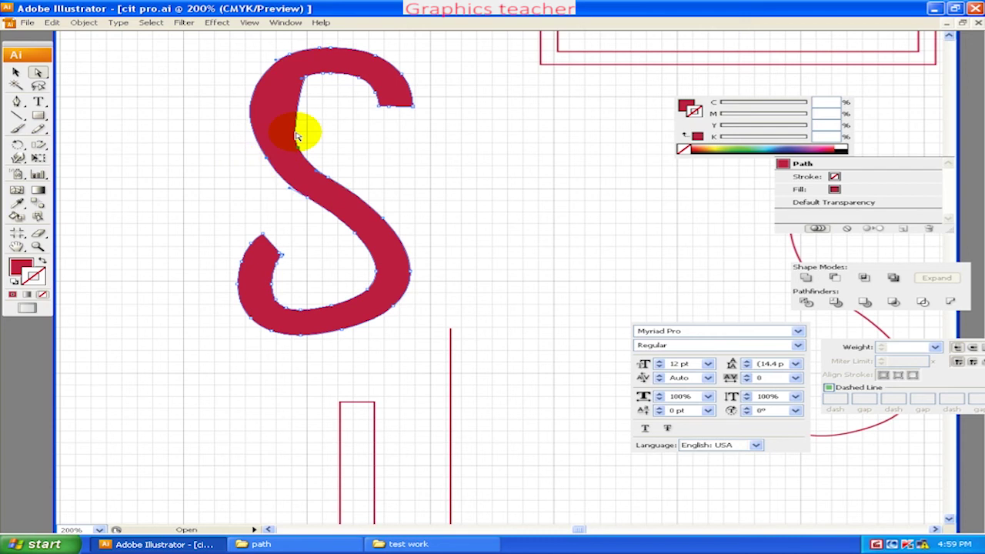
click(302, 80)
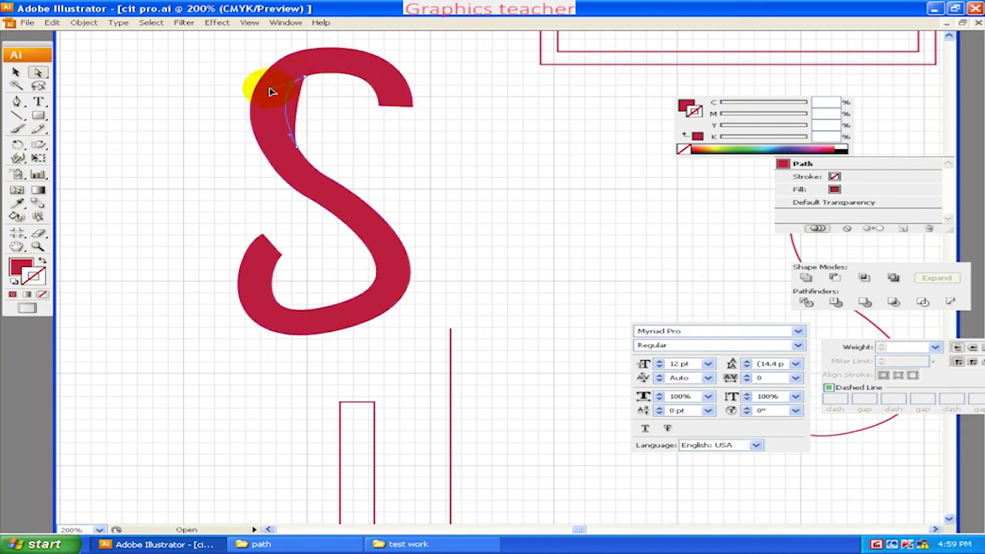
click(353, 131)
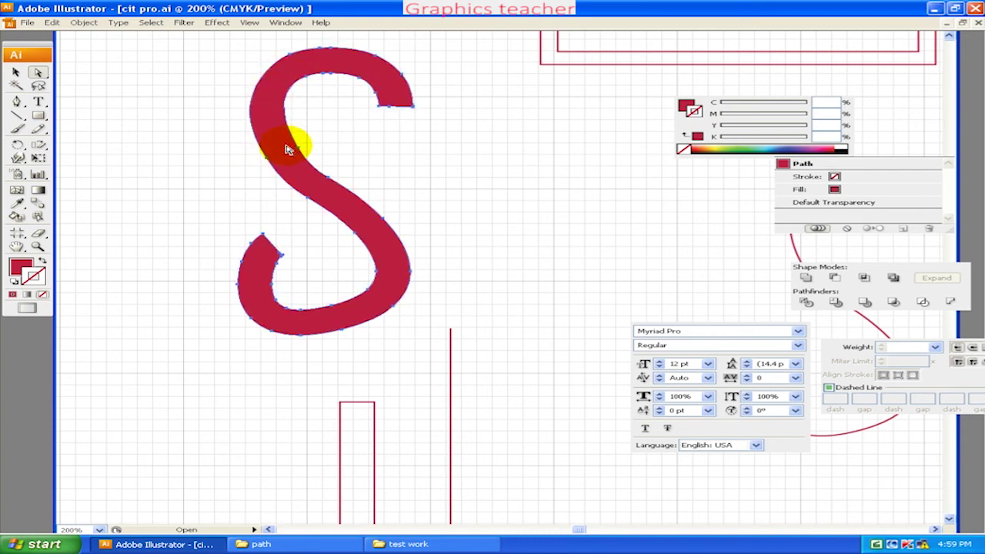
click(81, 22)
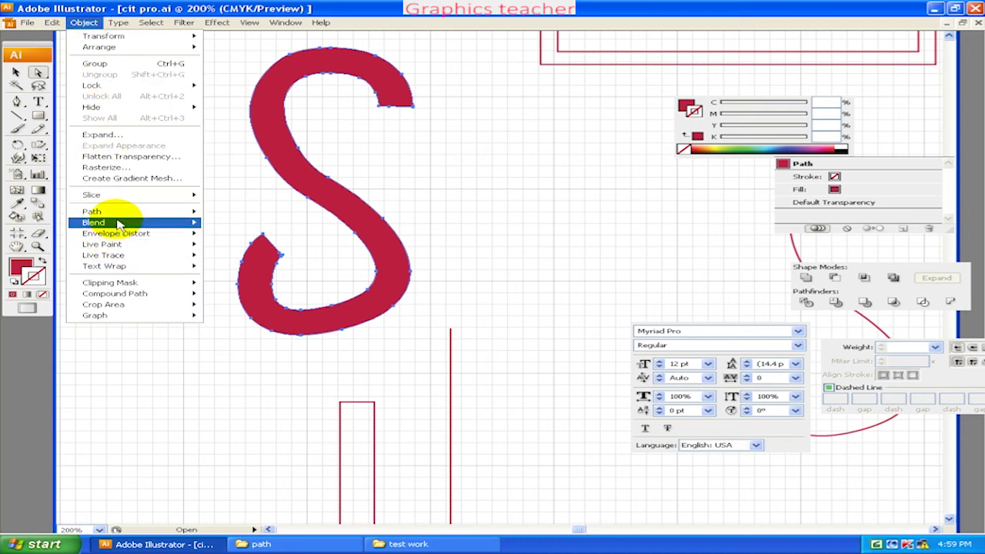
mouse_move(92, 211)
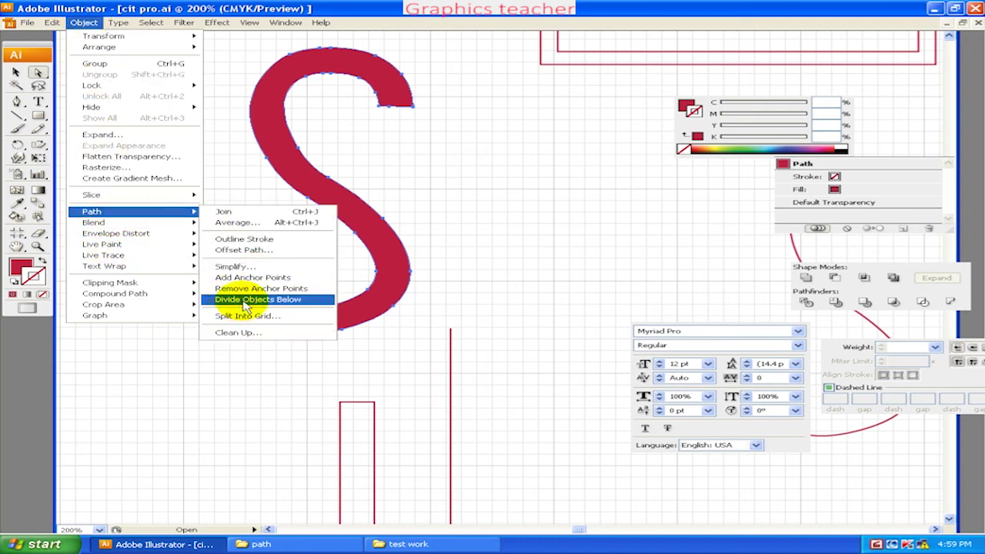
- Draw a rectangle across the middle of the S and send it one step backward
click(572, 183)
click(39, 115)
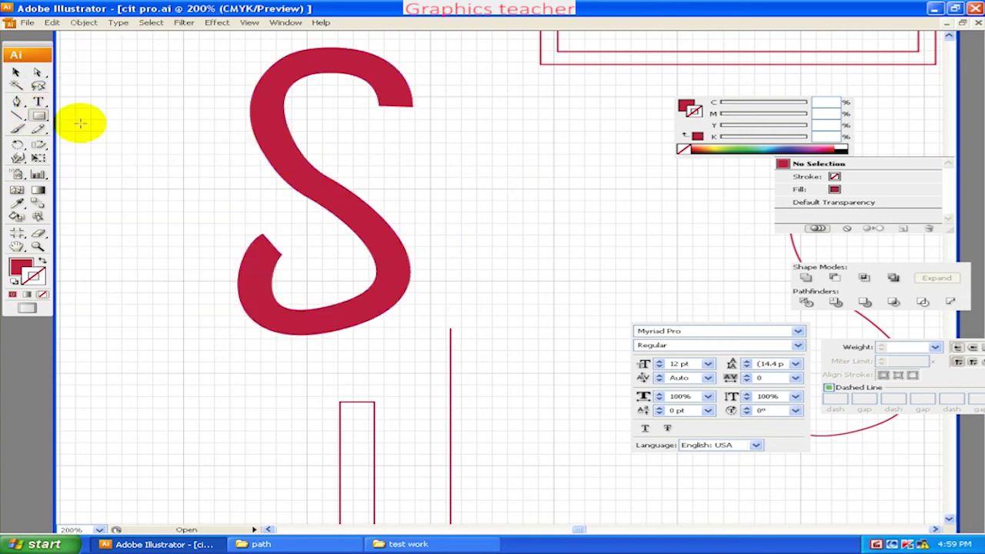
drag(220, 168, 444, 271)
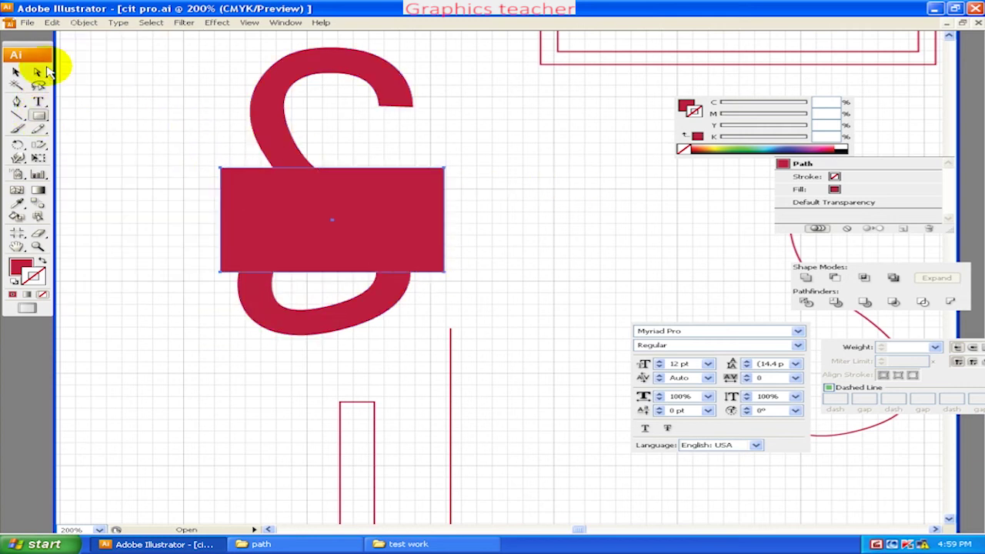
click(17, 73)
right_click(316, 255)
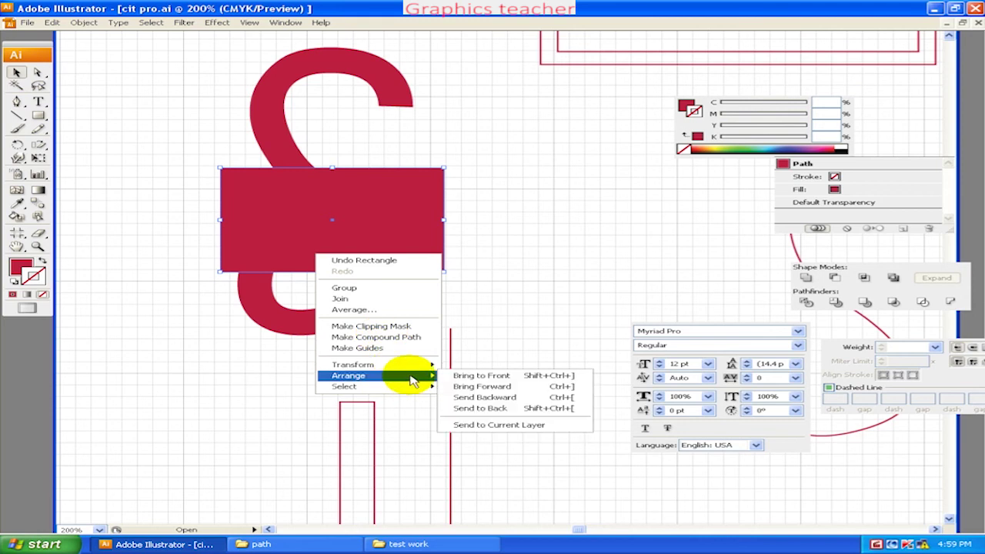
click(470, 398)
- Give the rectangle a yellow-green fill with no stroke
click(451, 363)
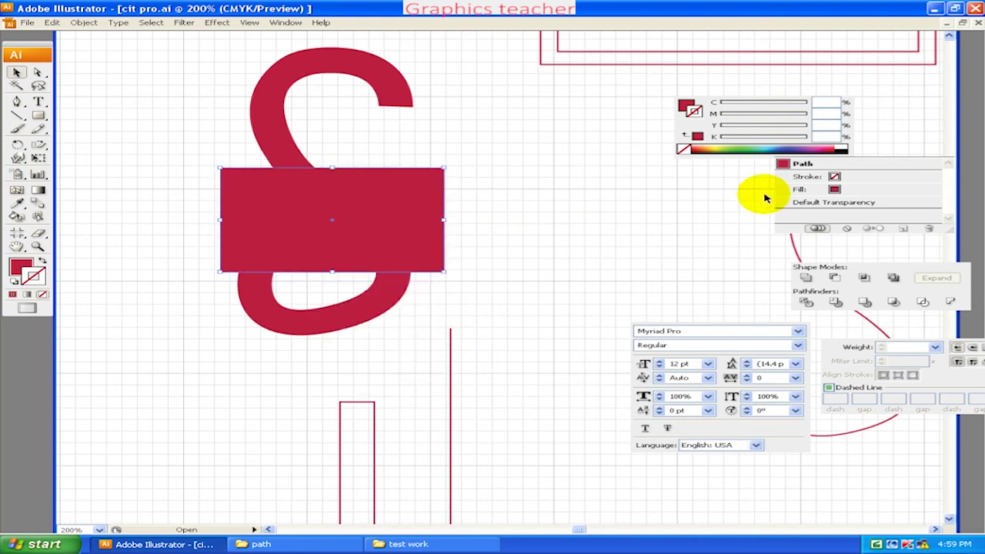
click(726, 149)
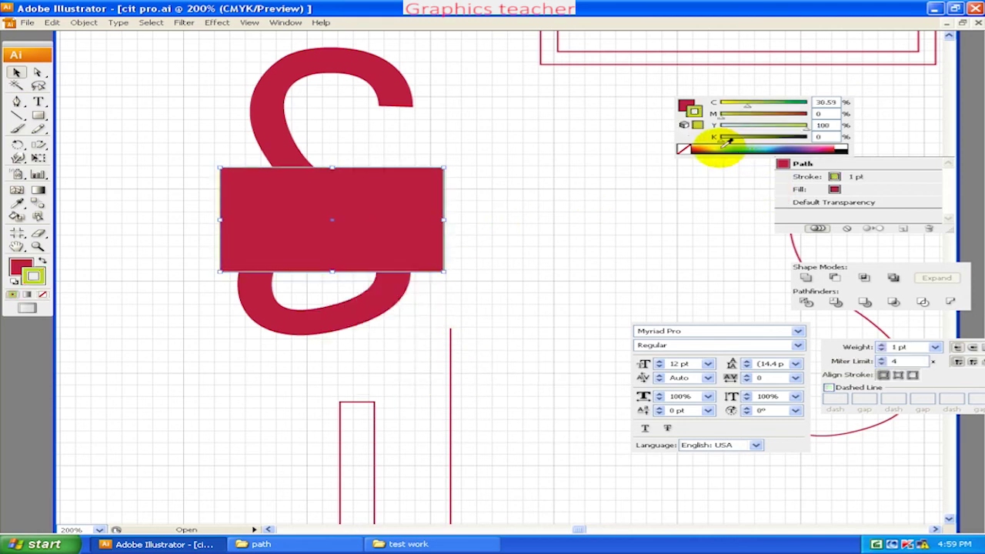
click(43, 261)
click(40, 294)
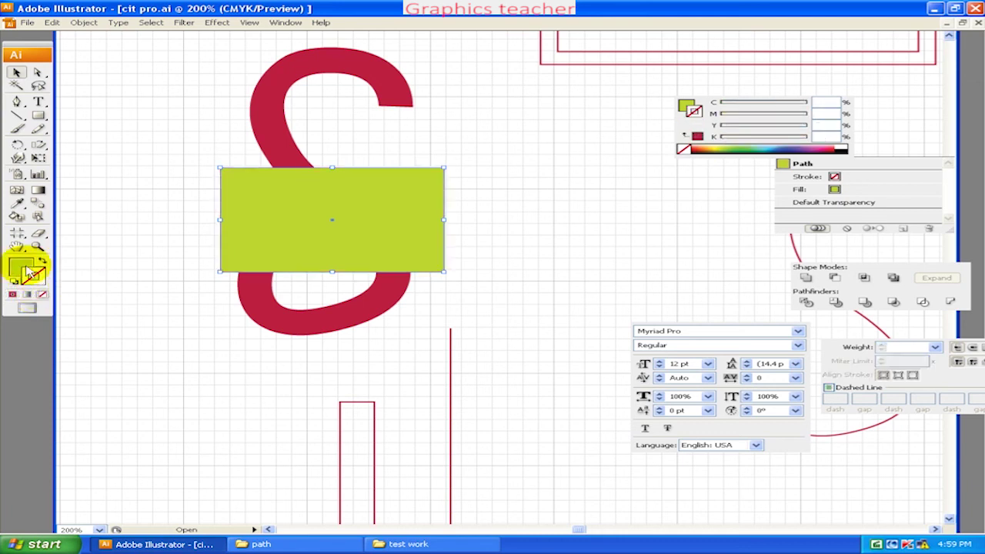
click(20, 267)
- Bring the red S in front of the green rectangle with Arrange
click(192, 238)
right_click(253, 243)
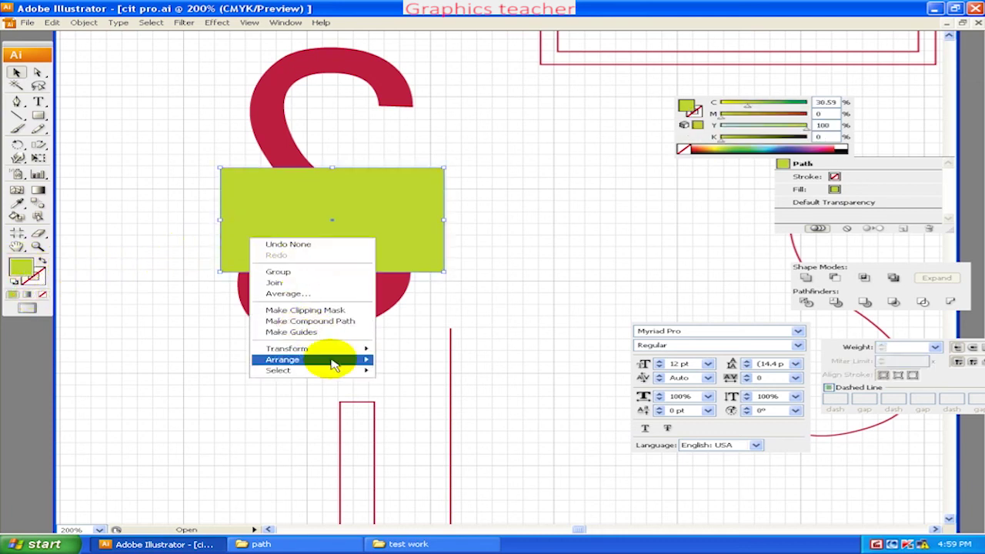
click(465, 253)
click(395, 282)
right_click(395, 282)
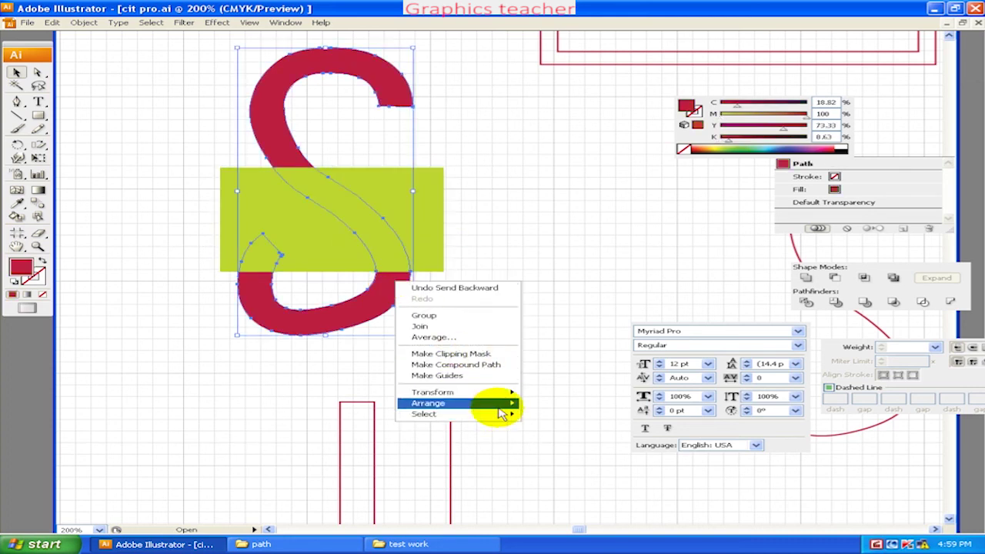
click(531, 401)
click(521, 304)
- Move the red S up and to the right, and the rectangular path over the green rectangle
drag(521, 304, 341, 250)
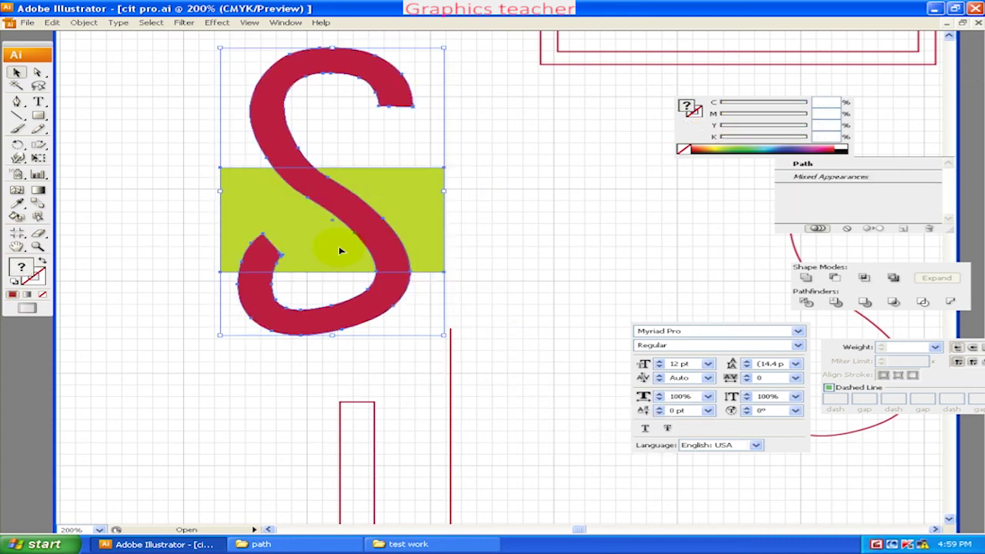
click(84, 22)
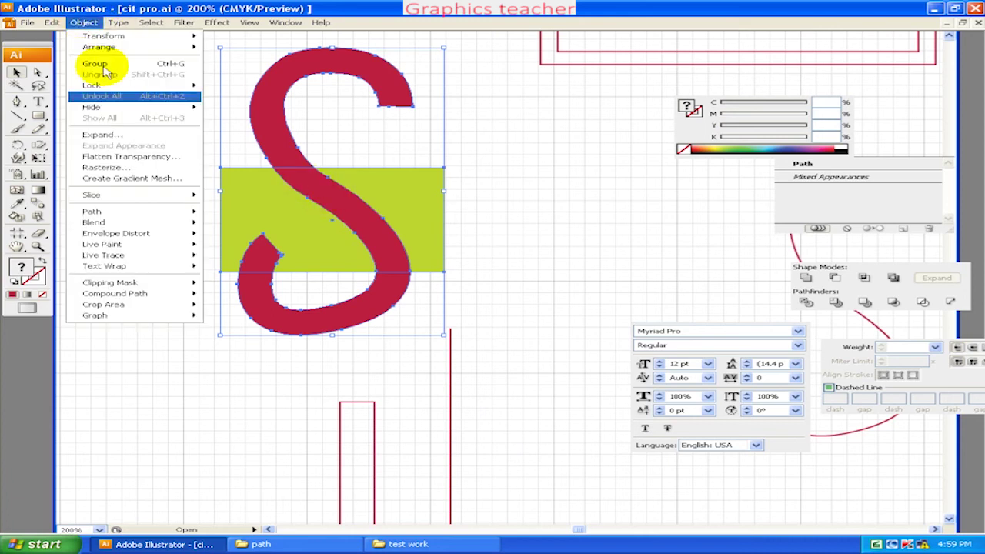
click(492, 175)
click(583, 189)
click(281, 146)
drag(395, 297, 715, 268)
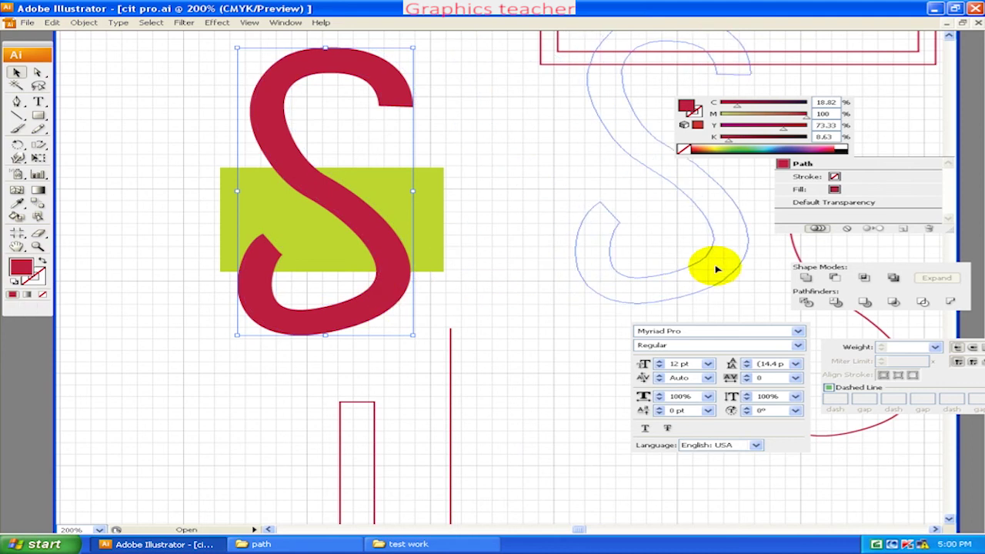
drag(363, 350, 299, 83)
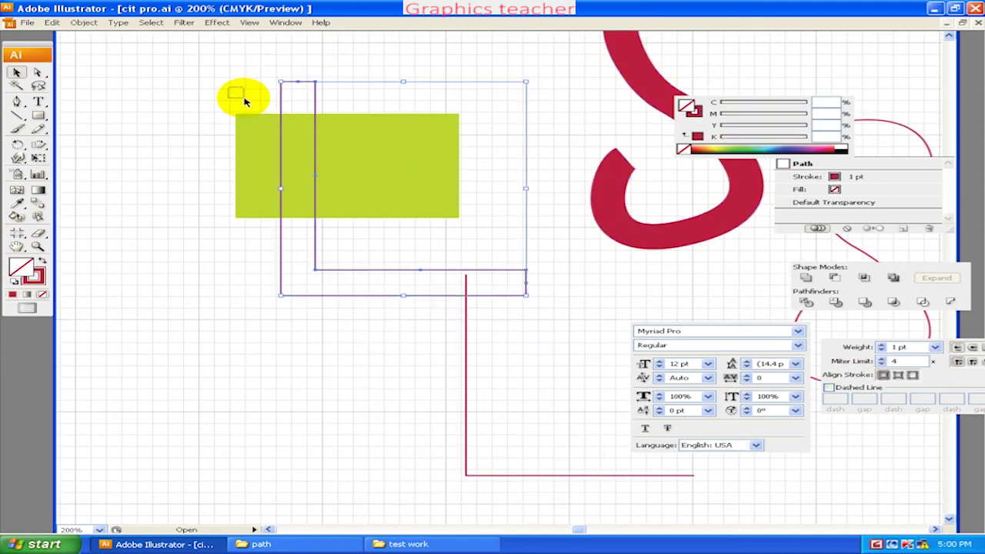
- Try Split Into Grid on the red path and green rectangle together, dismissing the error
shift+click(306, 153)
click(84, 22)
mouse_move(92, 211)
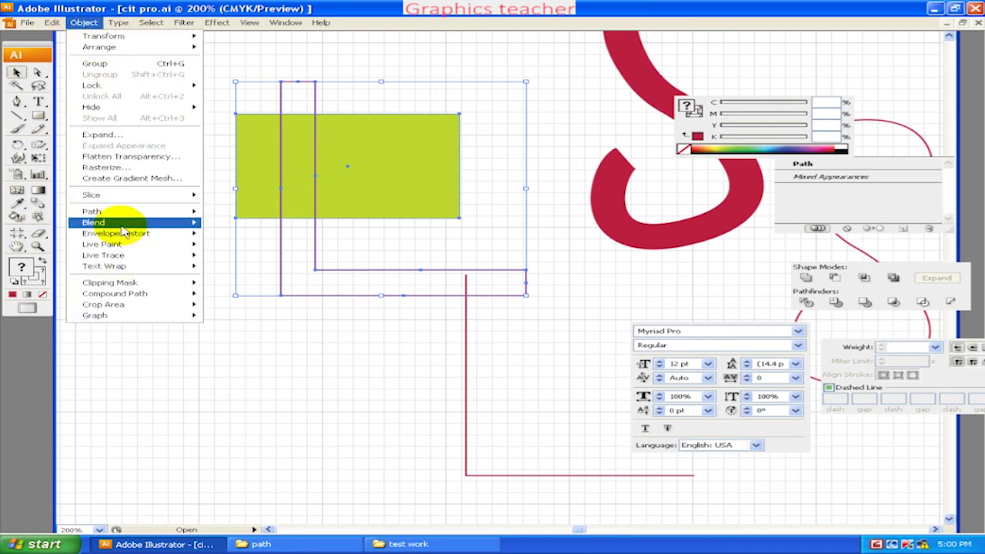
click(258, 299)
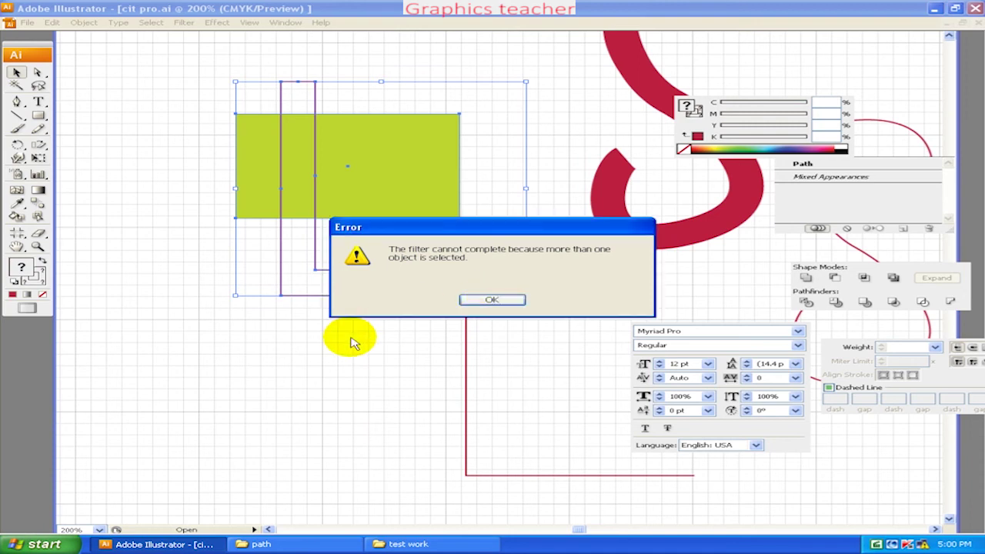
click(473, 300)
click(363, 323)
- Cut the green rectangle along the red path with Divide Objects Below
click(348, 271)
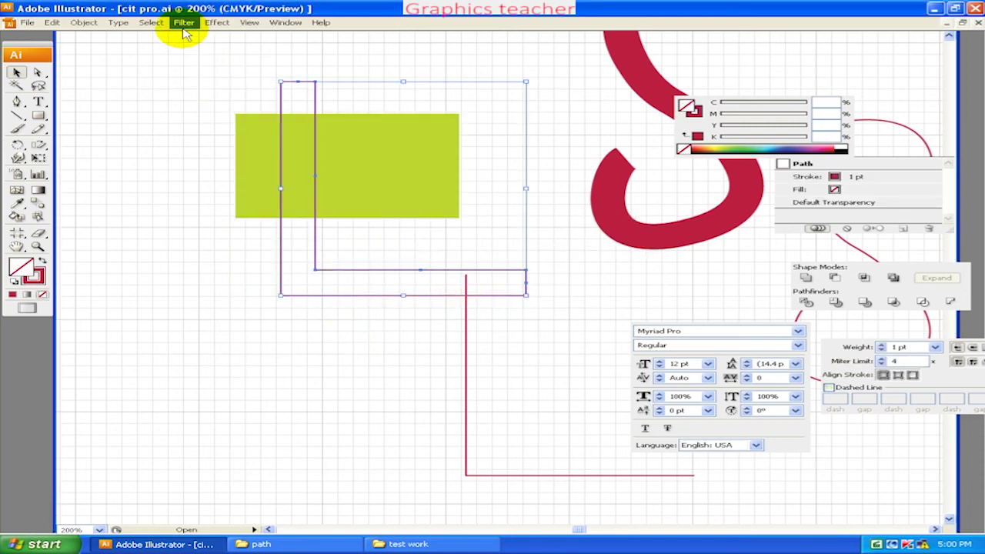
click(84, 22)
mouse_move(93, 212)
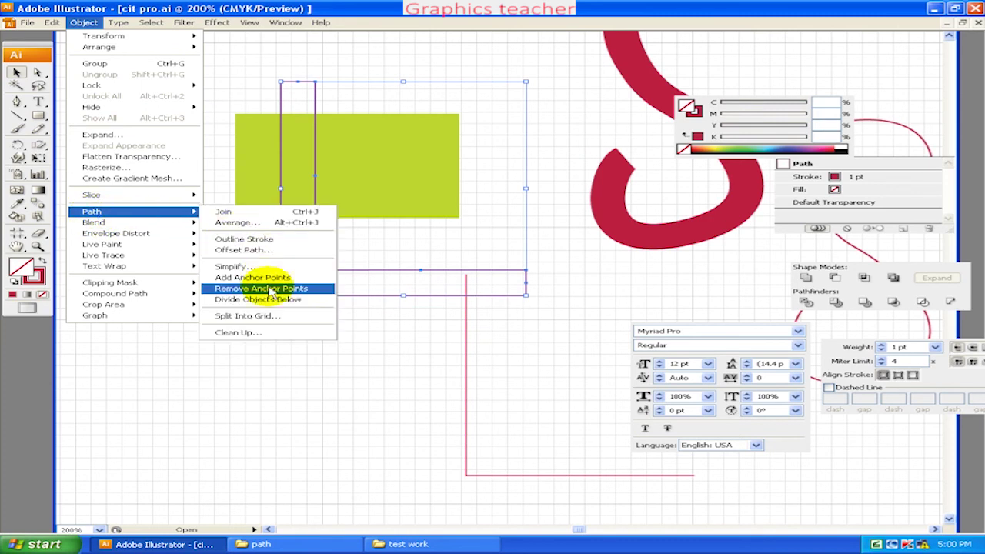
click(259, 302)
click(262, 303)
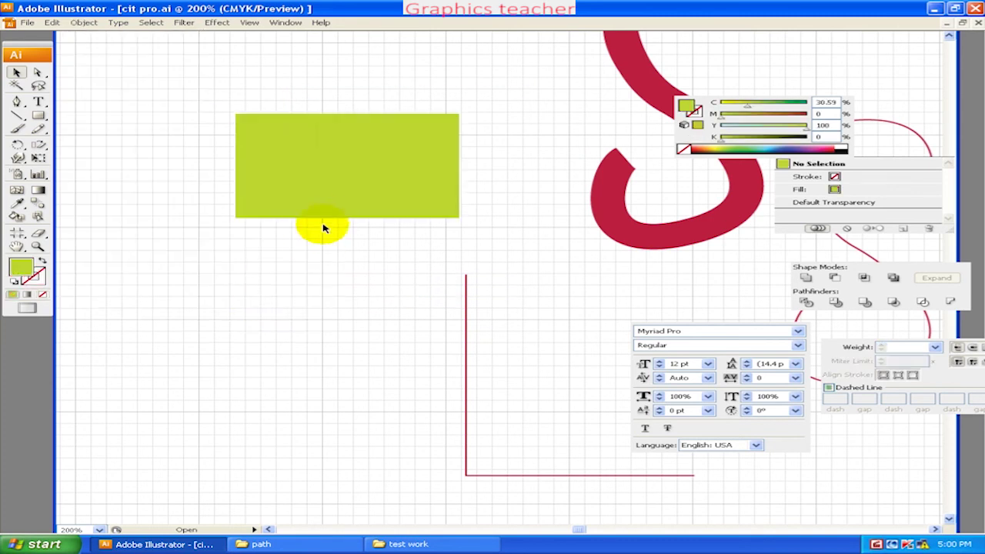
- Drag the left green piece aside, then undo the split to restore the whole rectangle
right_click(300, 201)
click(265, 255)
mouse_move(259, 205)
mouse_down()
mouse_move(246, 205)
mouse_move(349, 198)
mouse_up()
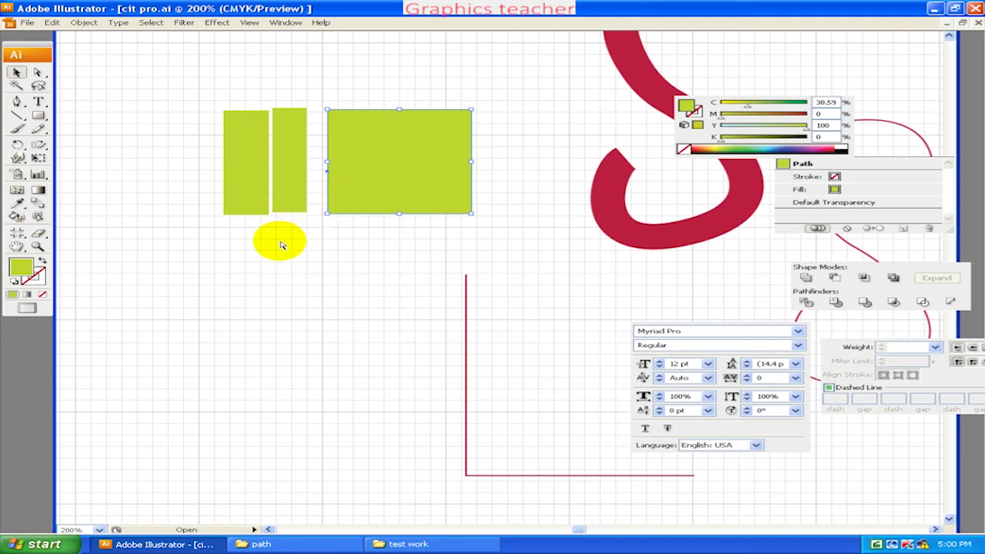
key(ctrl+z)
key(ctrl+z)
key(ctrl+z)
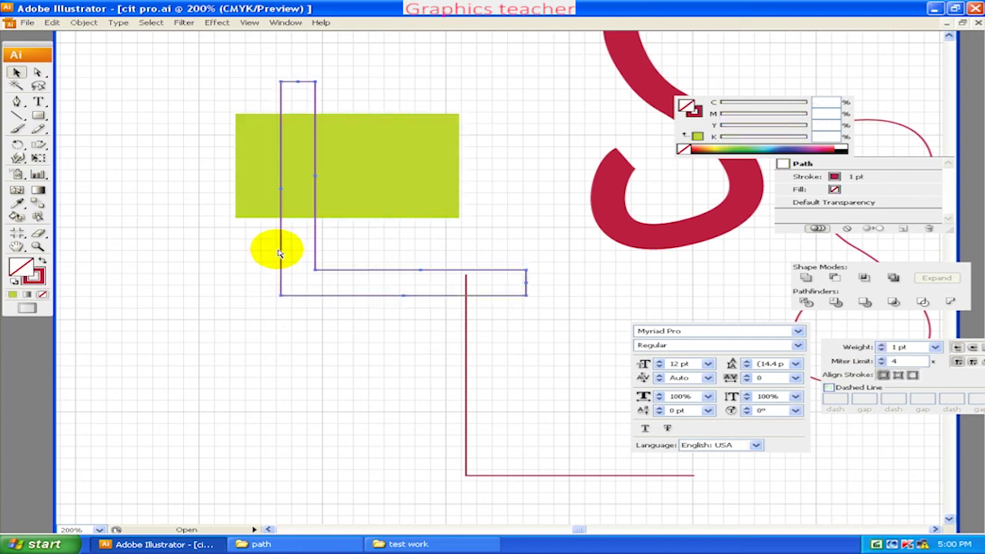
key(ctrl+z)
key(ctrl+z)
key(ctrl+z)
click(84, 22)
mouse_move(91, 211)
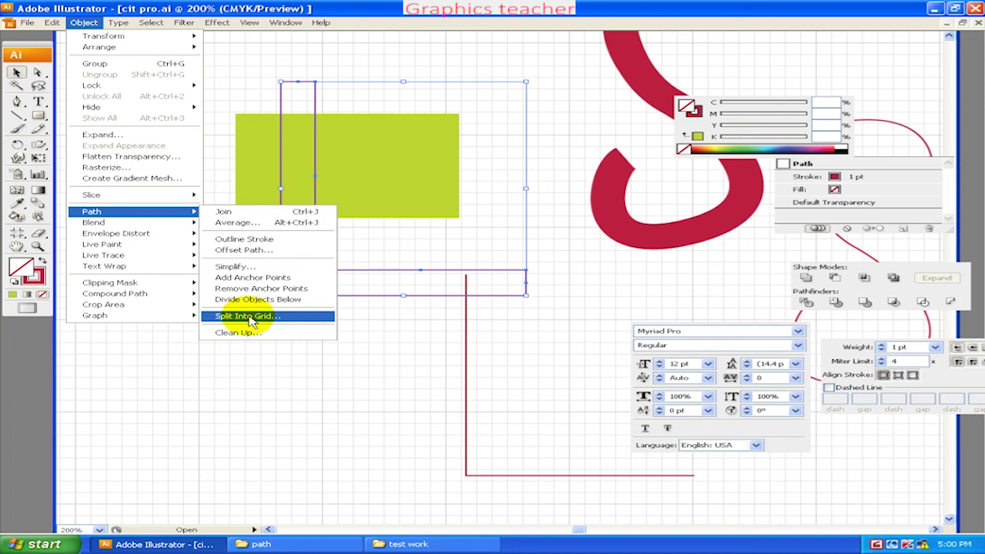
- Split the red path into a grid of 3 rows and 3 columns
click(251, 318)
drag(406, 220, 266, 353)
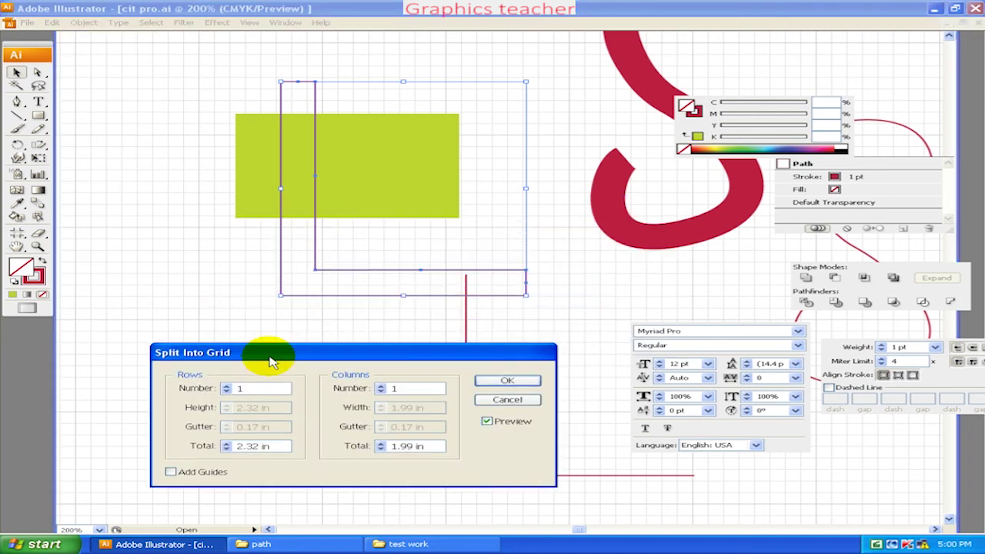
click(227, 386)
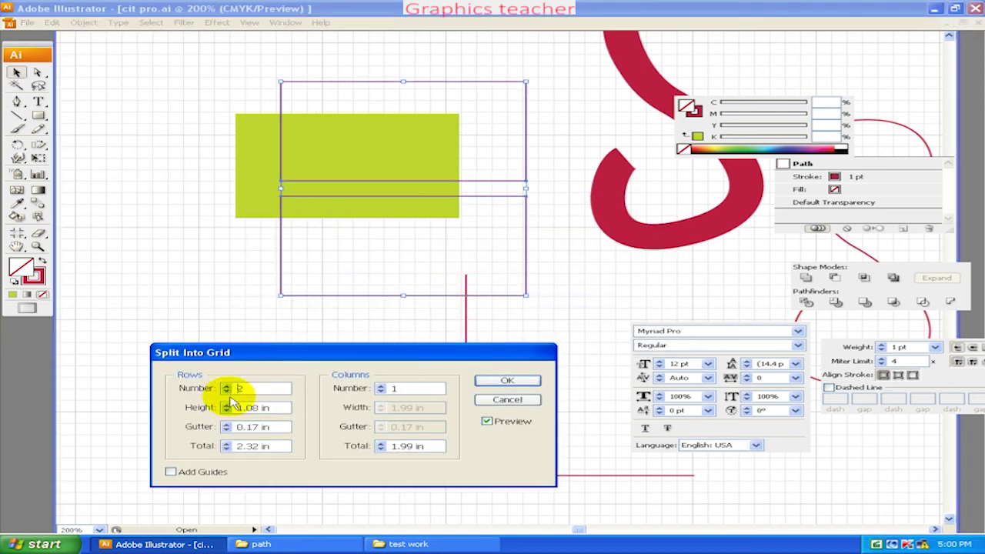
click(380, 385)
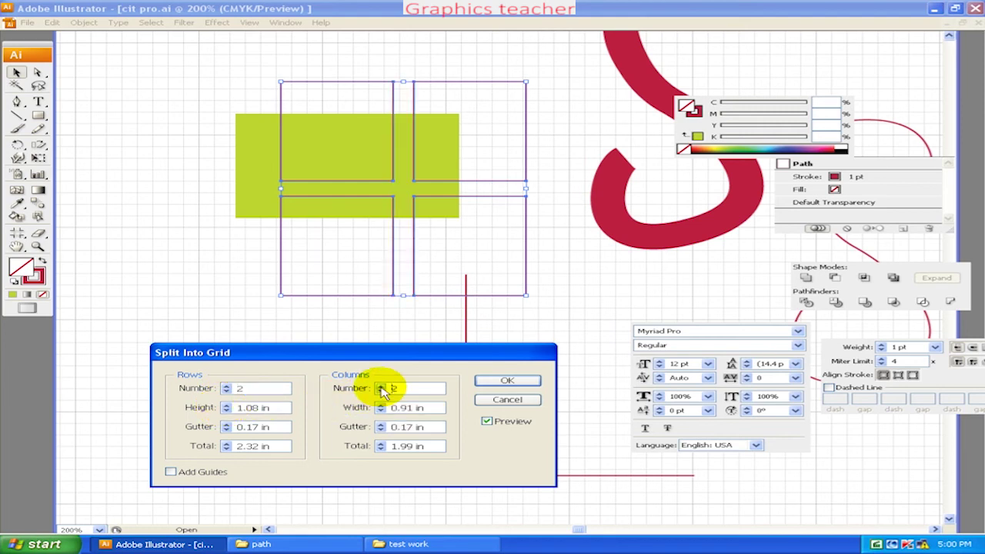
click(227, 385)
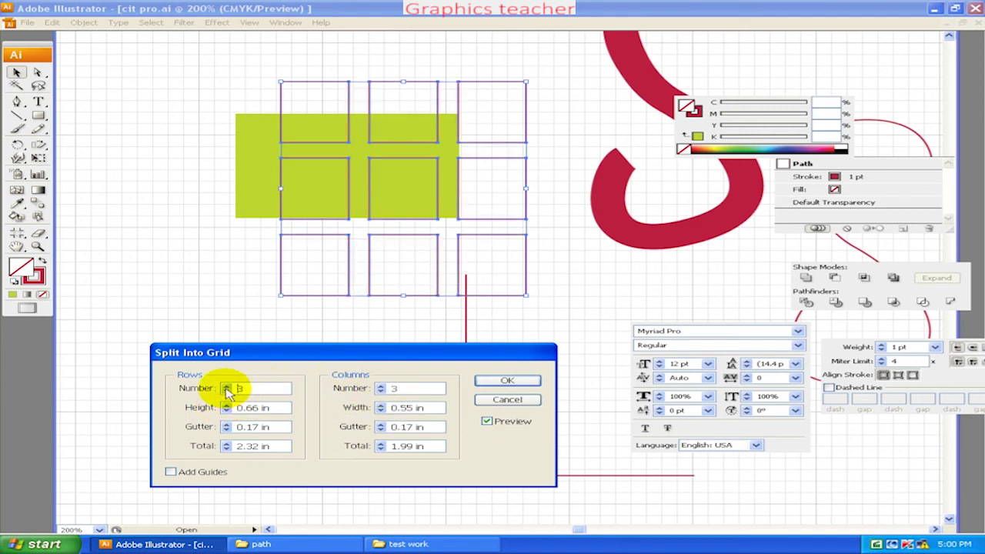
click(508, 382)
- Drag the bottom-left grid square down and to the left
click(330, 312)
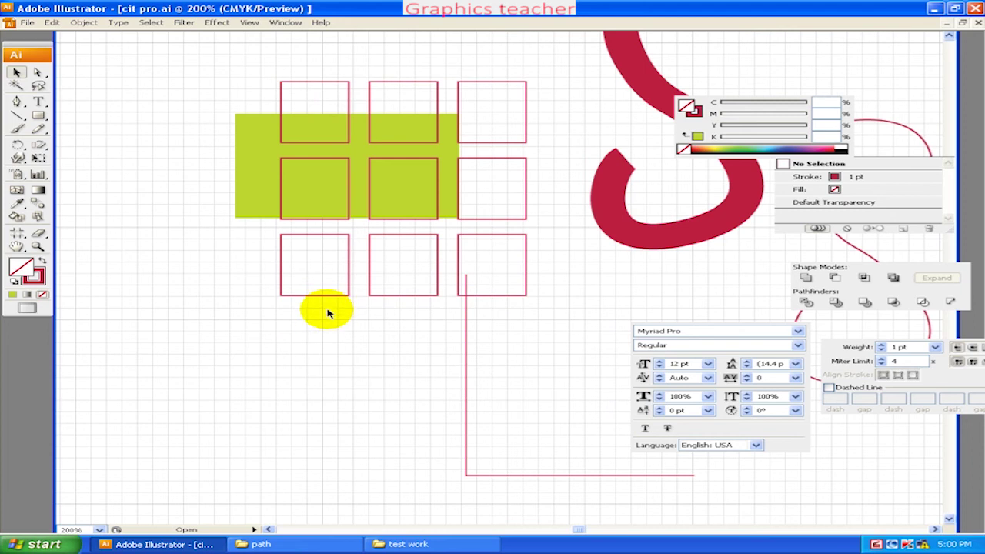
drag(328, 295, 228, 442)
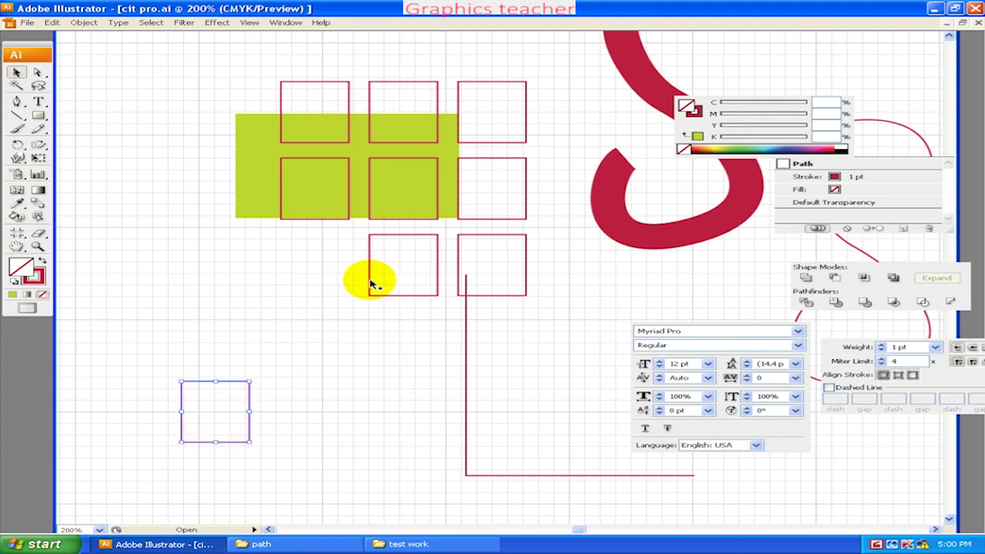
click(317, 322)
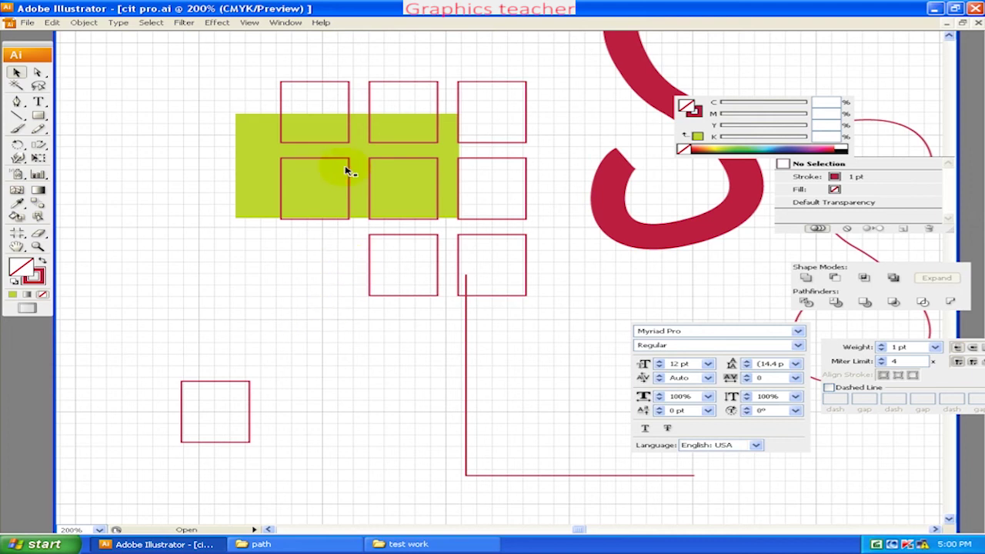
- Zoom out and delete all the practice artwork from the page
key(ctrl+minus)
key(ctrl+minus)
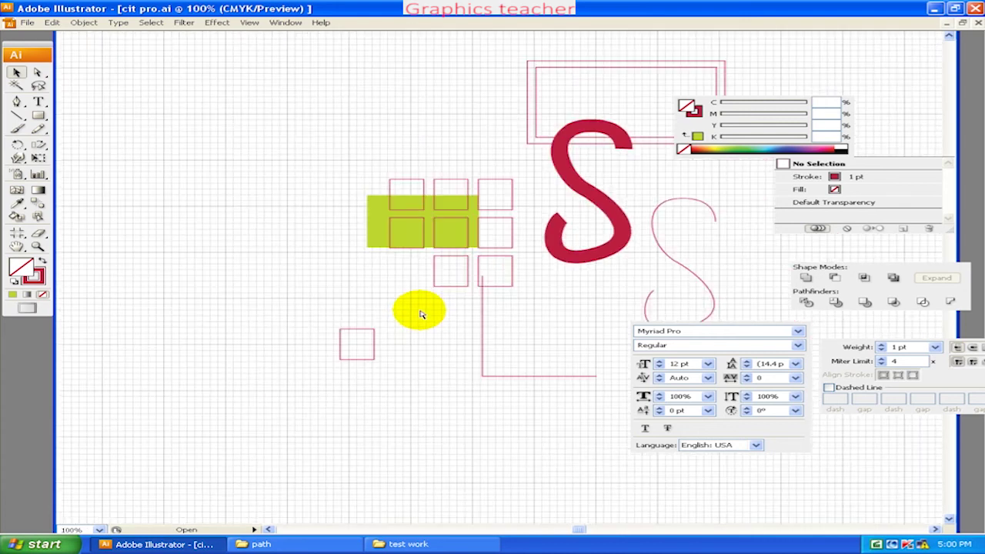
key(ctrl+minus)
key(ctrl+minus)
key(ctrl+minus)
drag(318, 177, 610, 350)
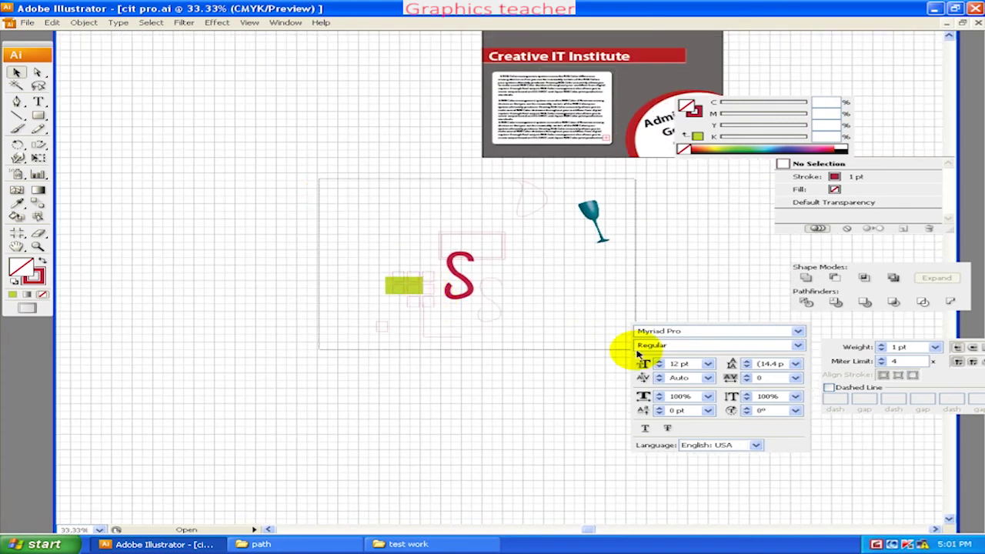
key(Delete)
- Zoom in to 66.67% and open the Rectangle size dialog on the canvas
key(ctrl+plus)
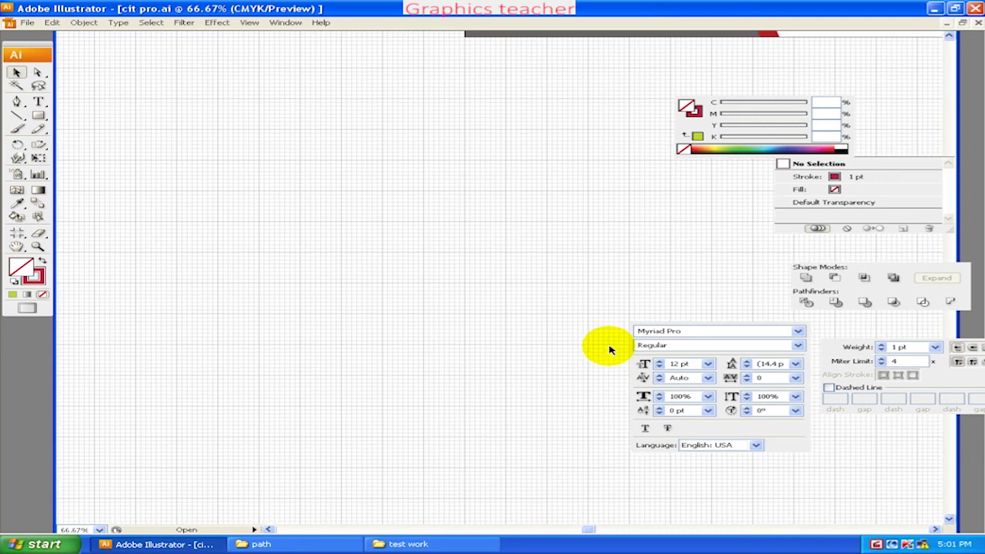
click(40, 117)
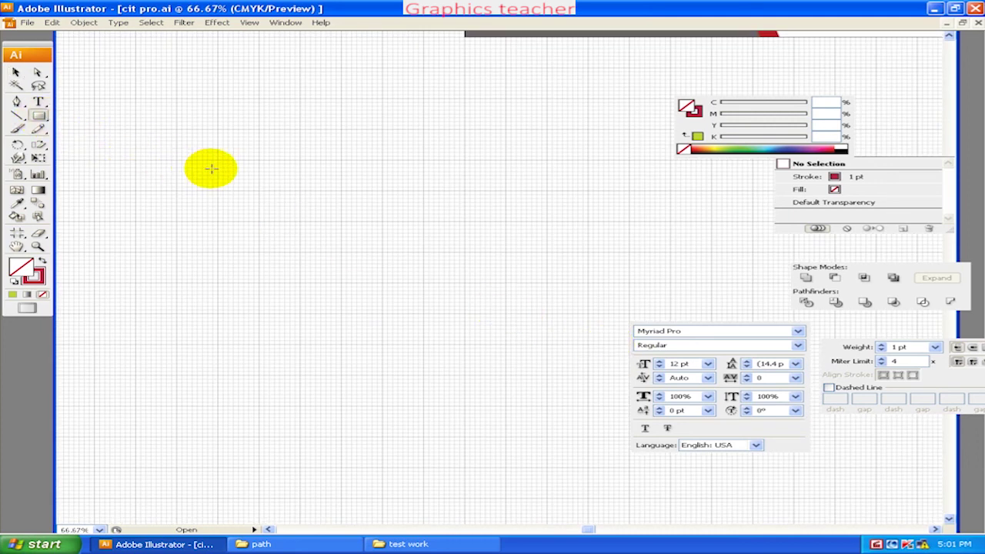
click(219, 168)
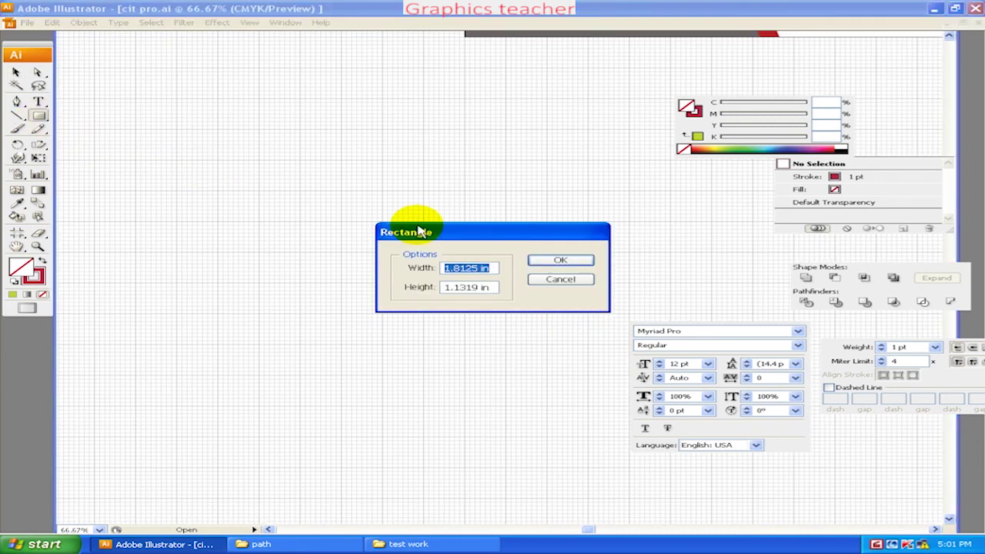
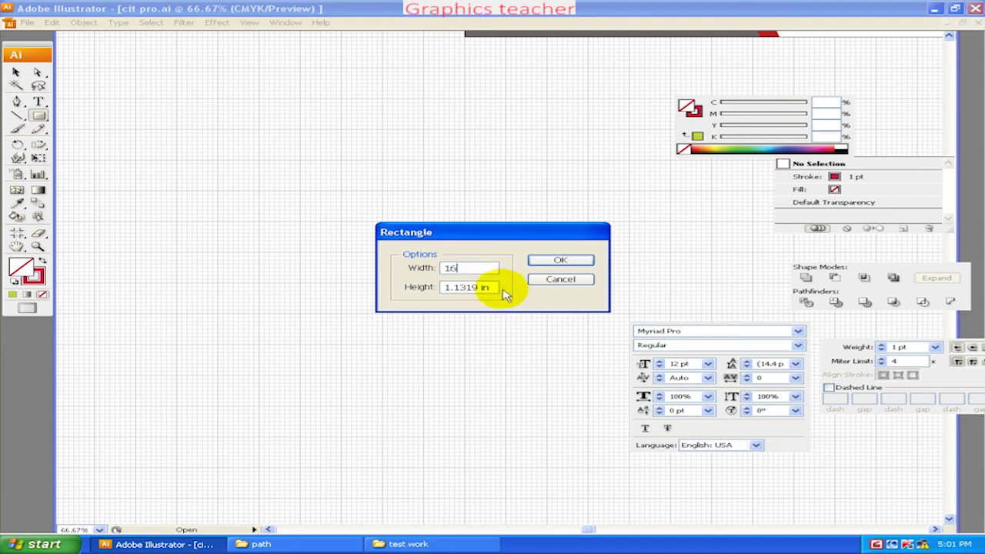
- Create the rectangle 16 in wide with a height of 7
key(Tab)
text(7)
key(Return)
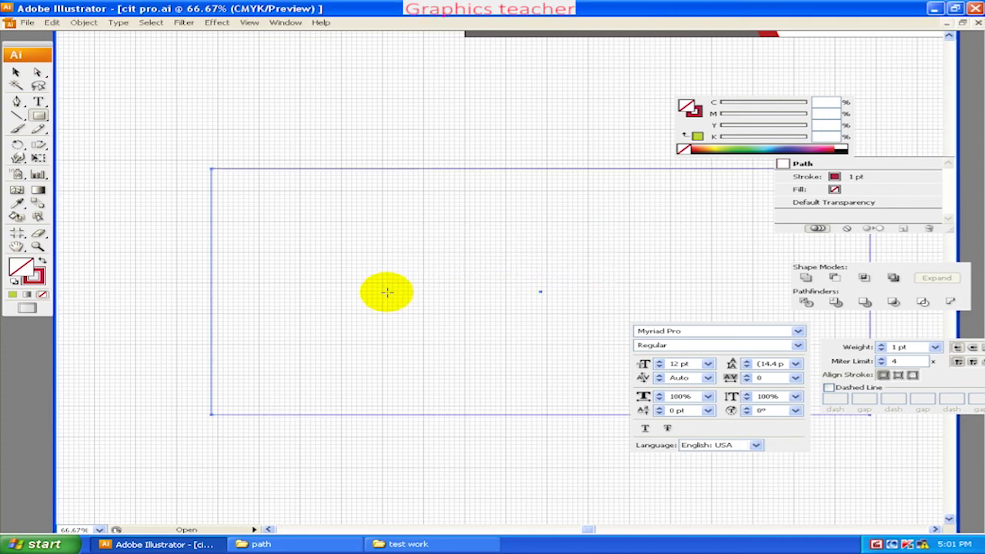
key(ctrl+minus)
key(ctrl+minus)
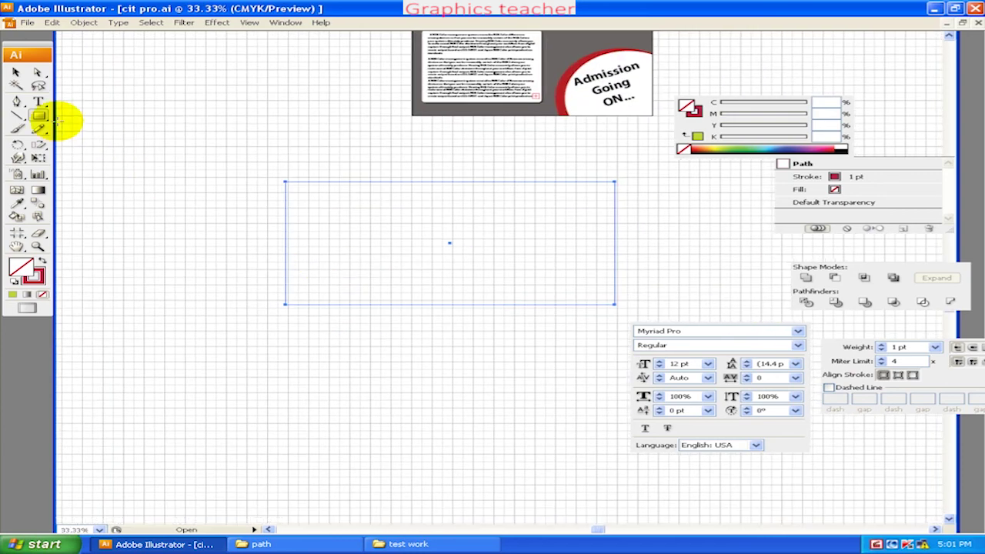
- Select the new empty rectangle with the Selection tool
click(21, 75)
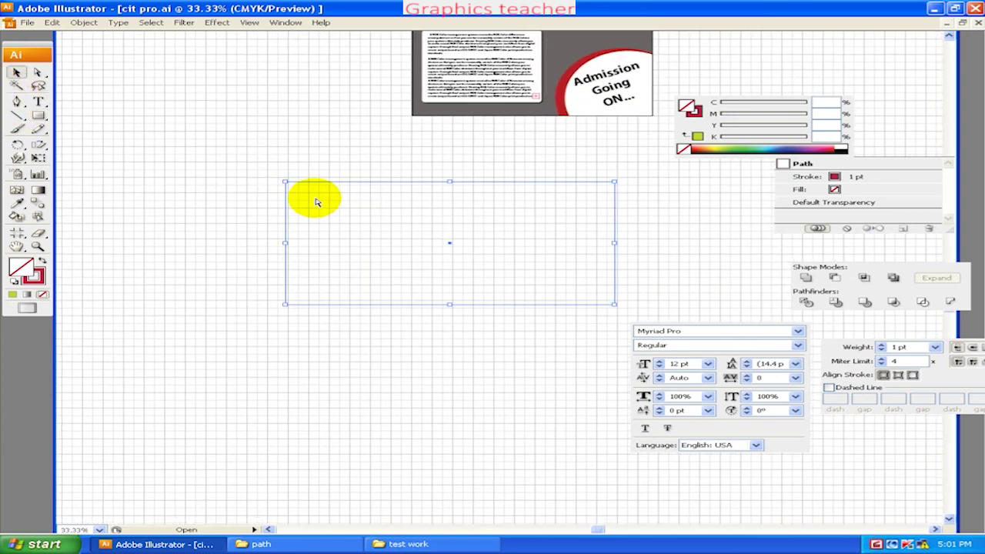
key(ctrl+plus)
key(ctrl+plus)
scroll(338, 193, down, 1)
key(ctrl+minus)
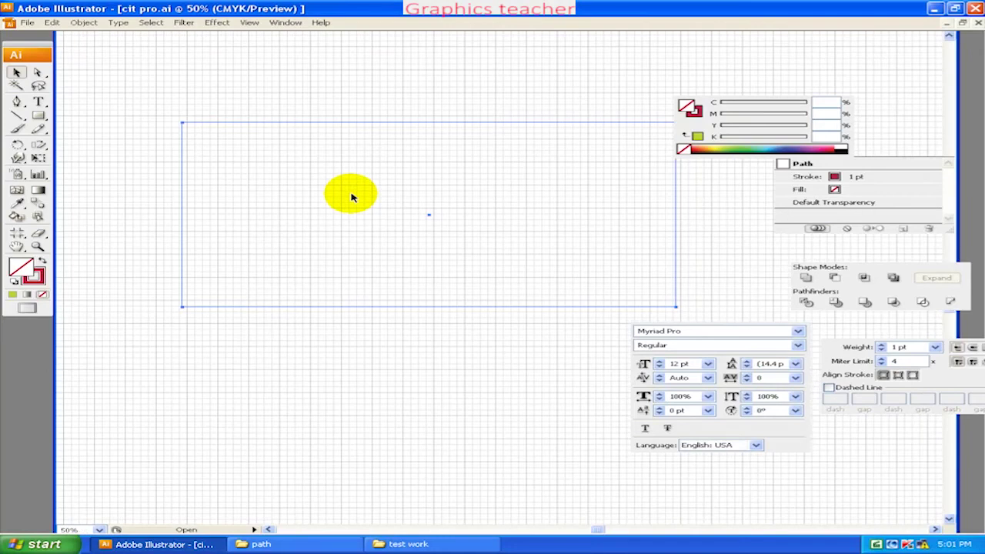
click(281, 113)
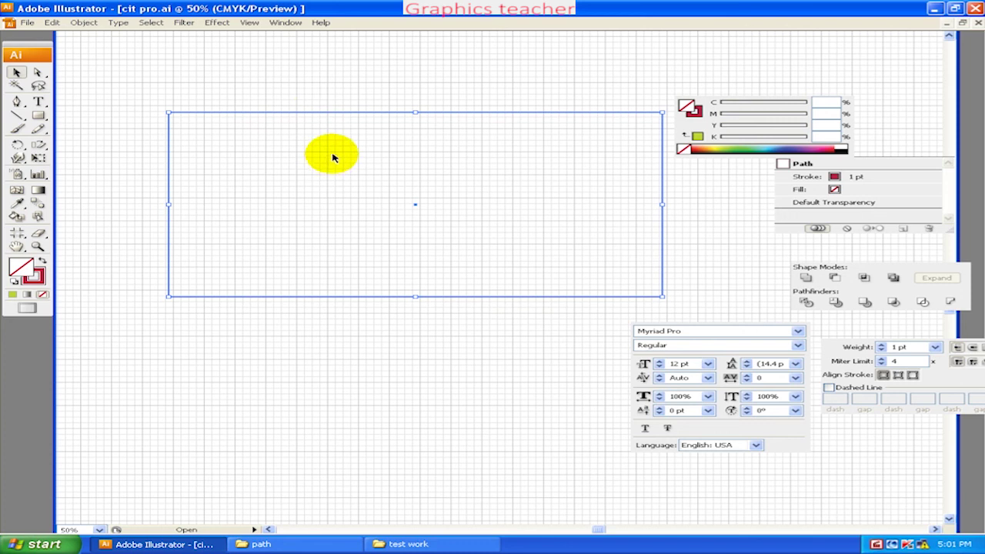
click(83, 22)
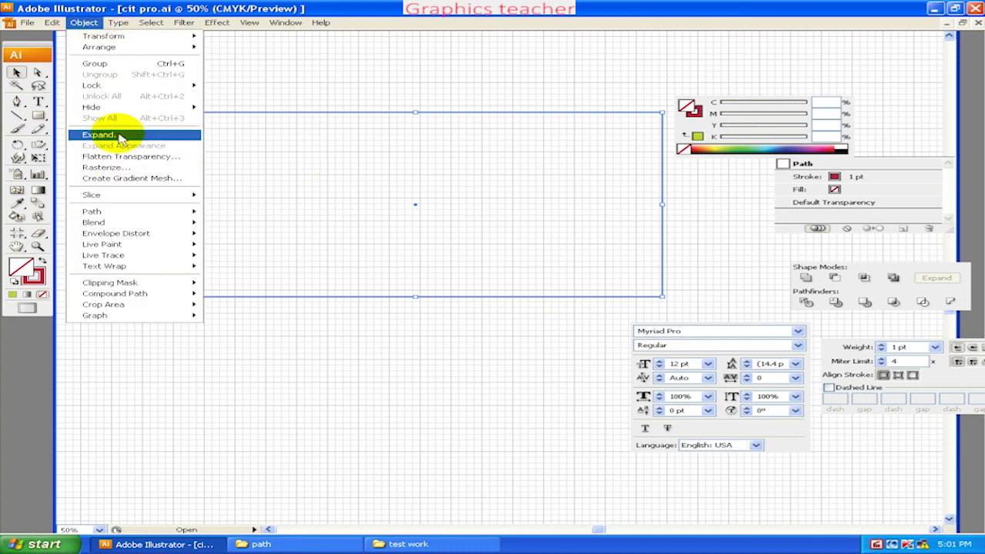
mouse_move(131, 211)
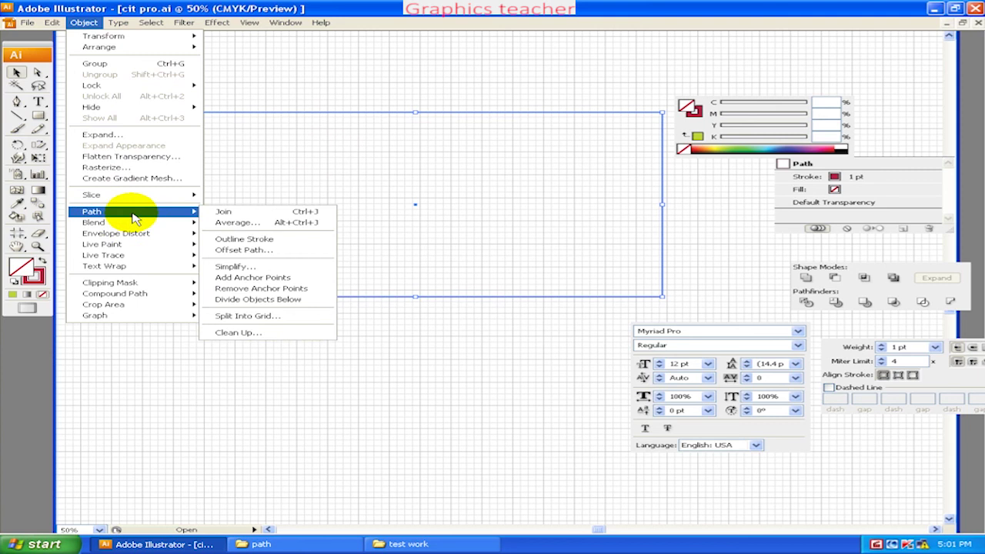
- Split the rectangle into a 3-column grid and select all three panels
click(242, 323)
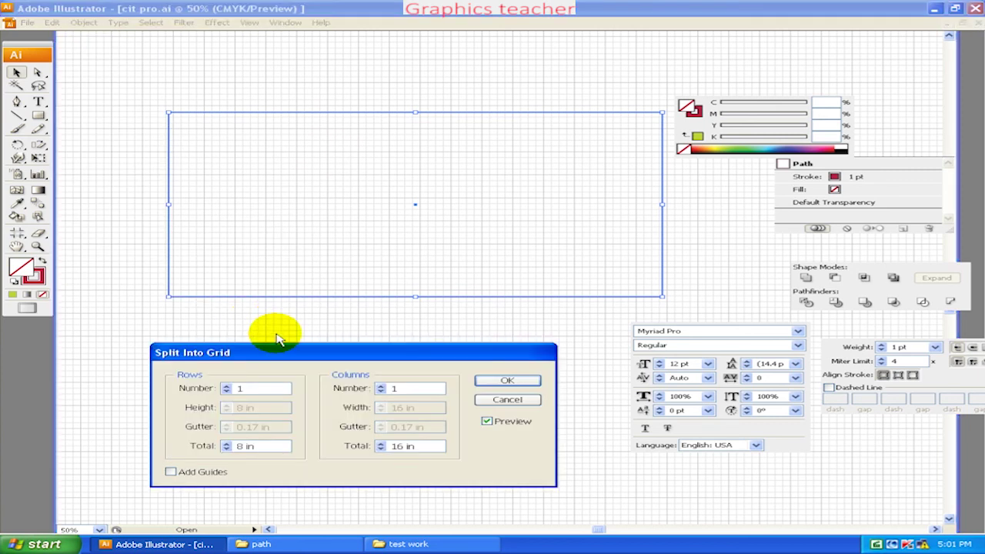
drag(264, 352, 268, 342)
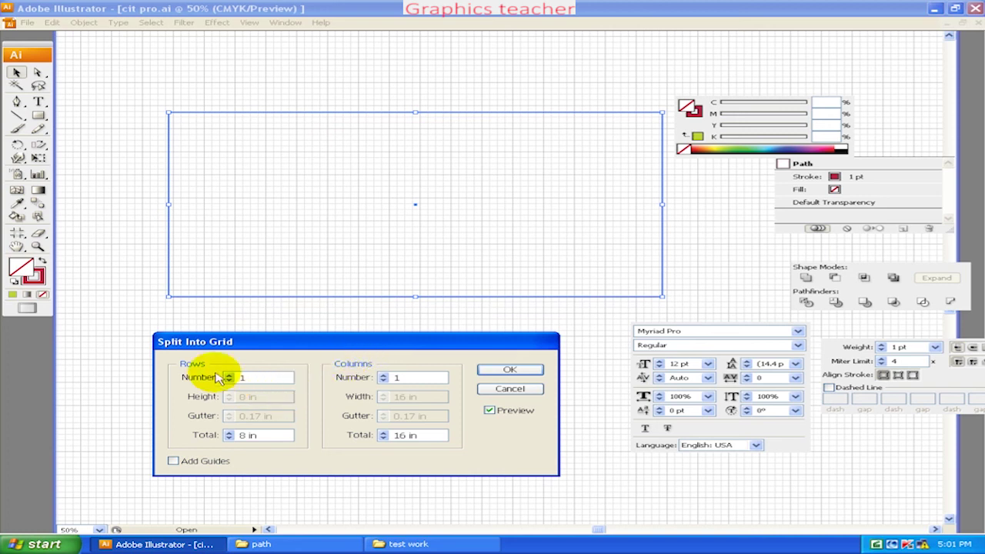
click(383, 375)
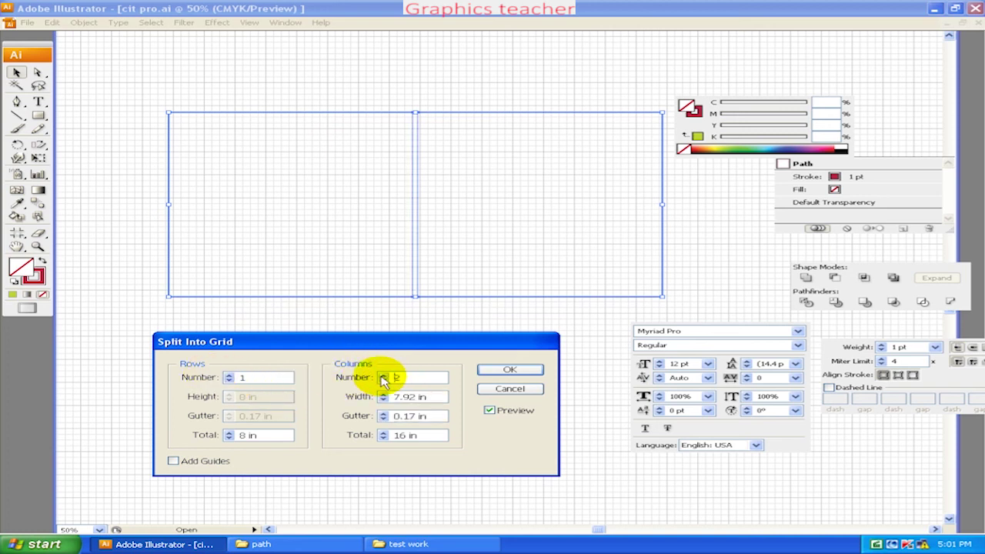
click(382, 375)
click(509, 369)
click(472, 365)
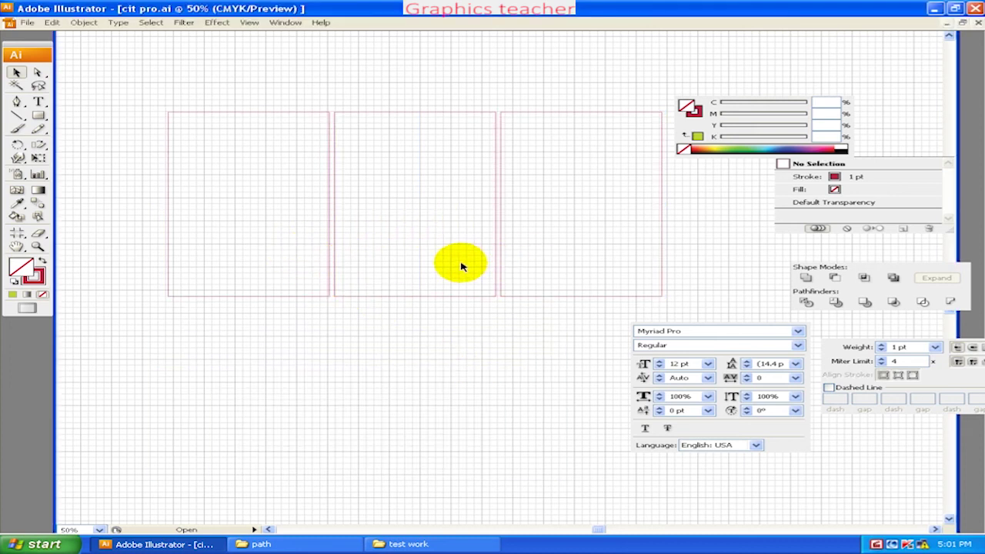
scroll(462, 266, down, 1)
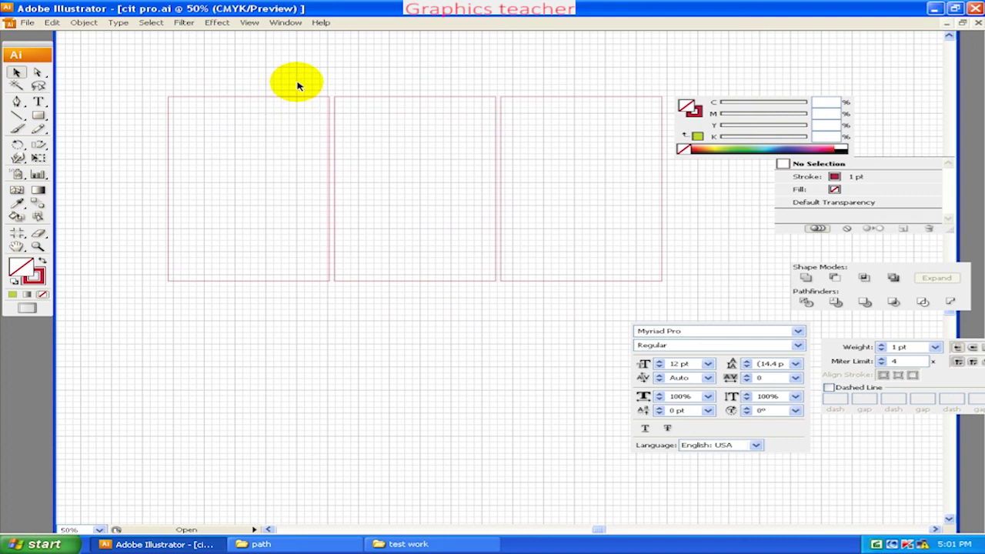
drag(298, 87, 519, 171)
click(85, 23)
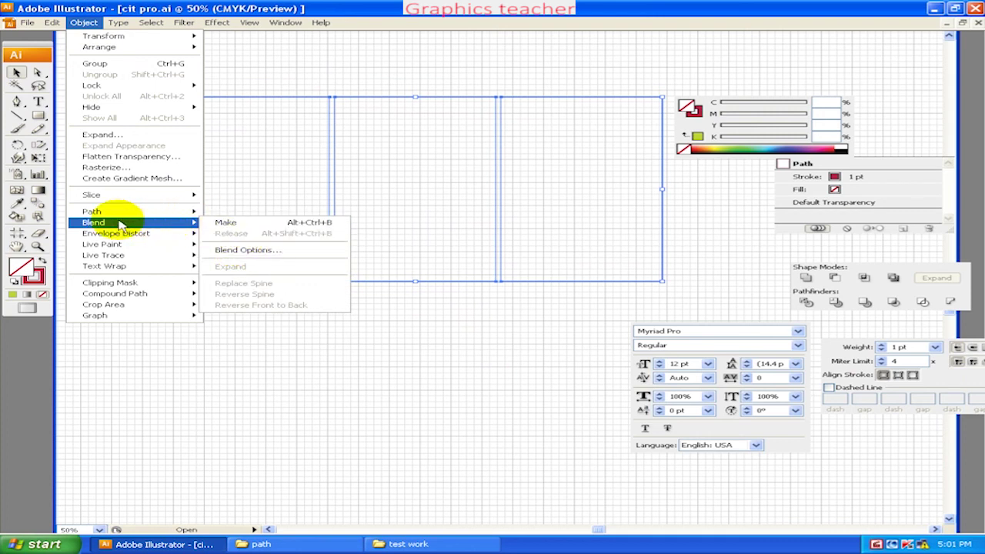
mouse_move(116, 233)
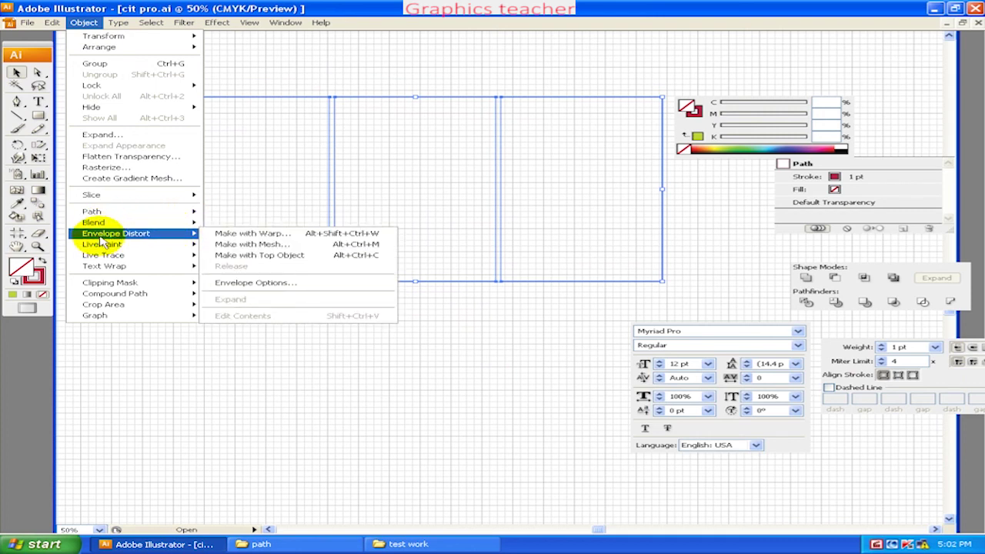
- Warp the three panels with an Arc envelope at -54% bend
click(209, 237)
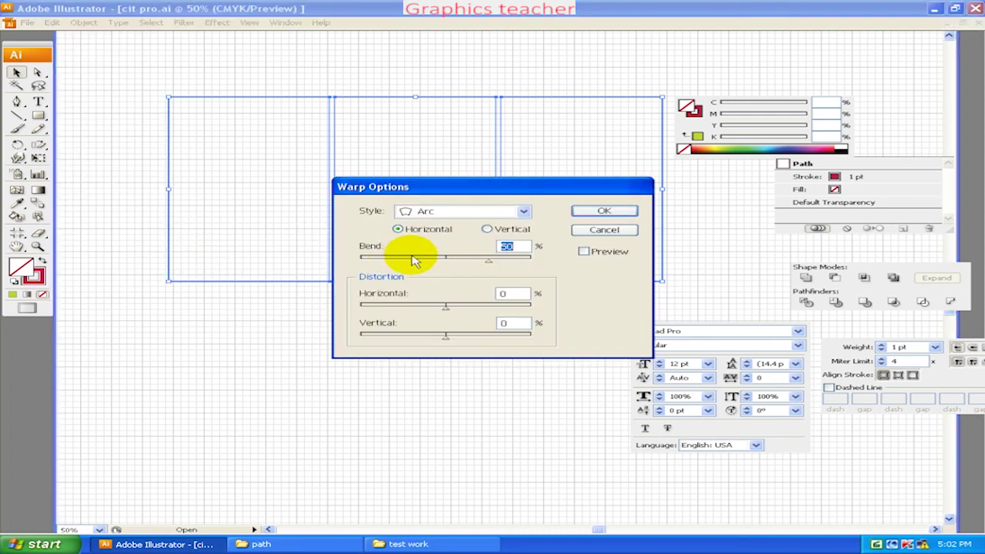
text(-54)
click(583, 251)
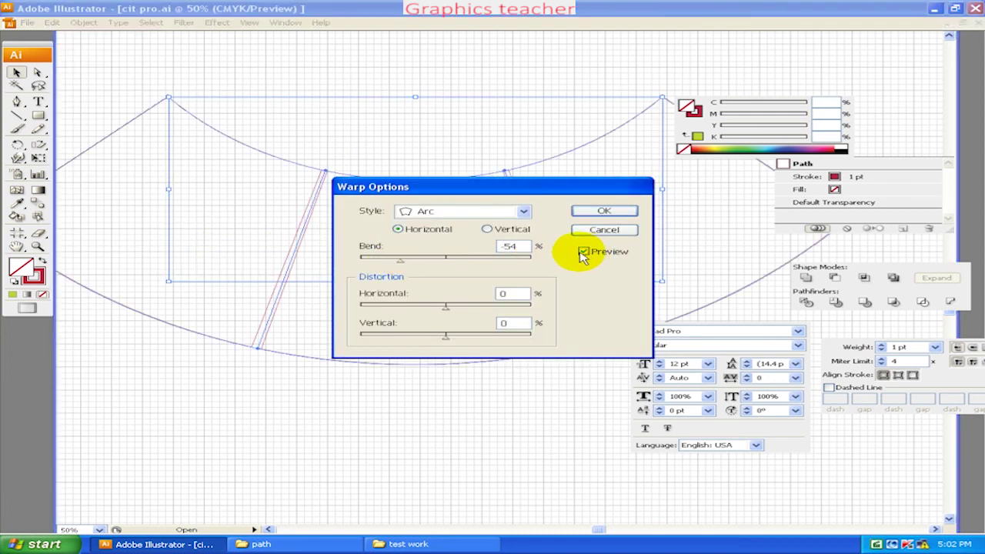
click(604, 209)
click(435, 398)
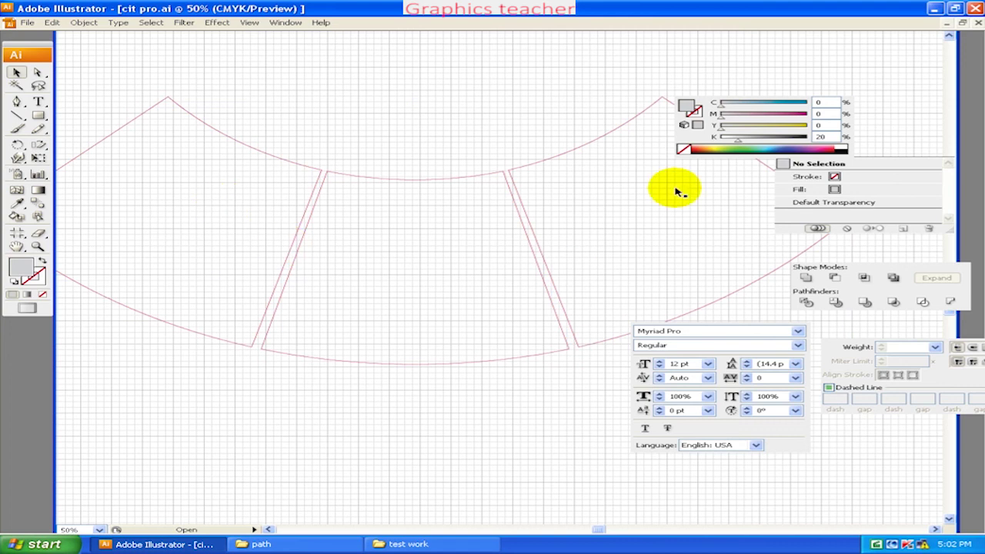
- Select the warped envelope and look over its Envelope Options
click(171, 102)
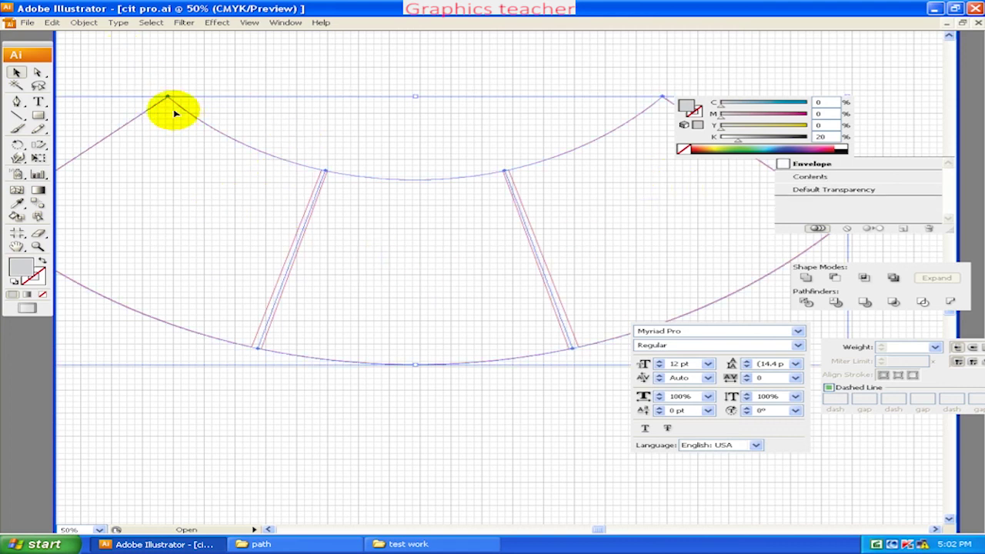
click(84, 22)
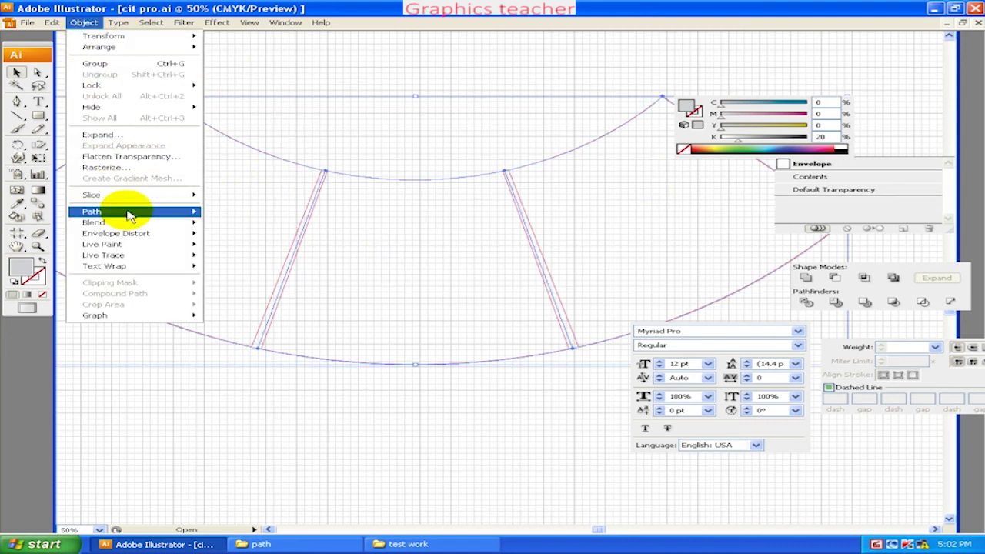
mouse_move(116, 233)
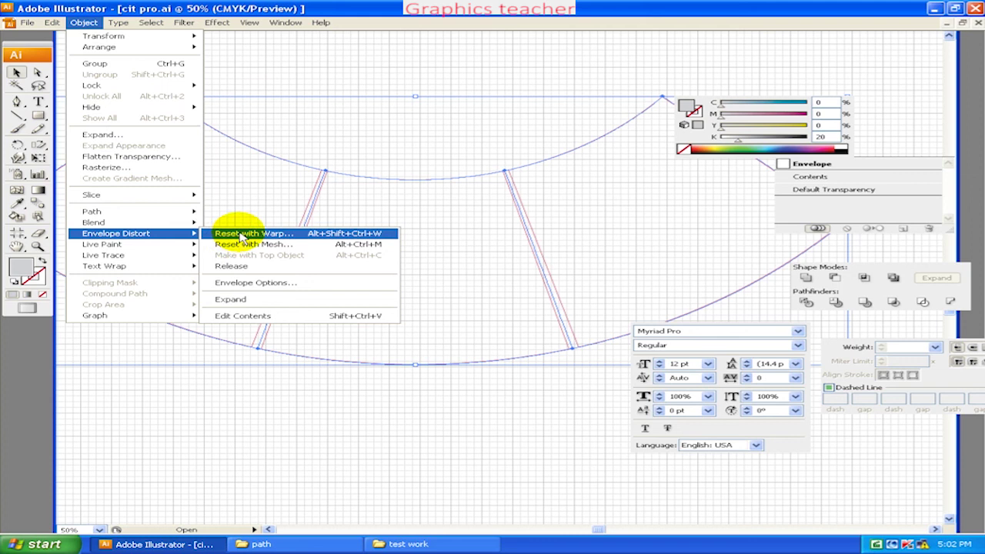
click(245, 283)
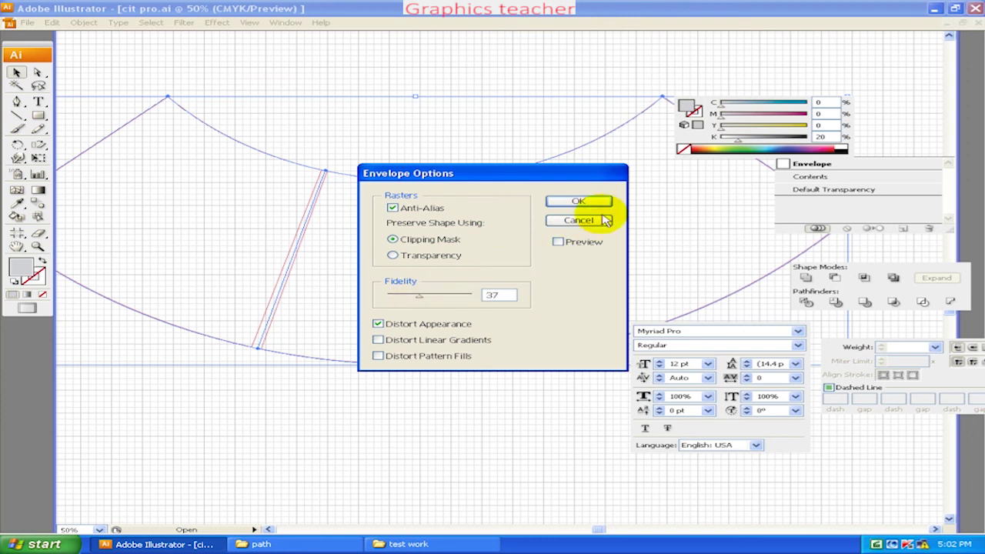
click(578, 201)
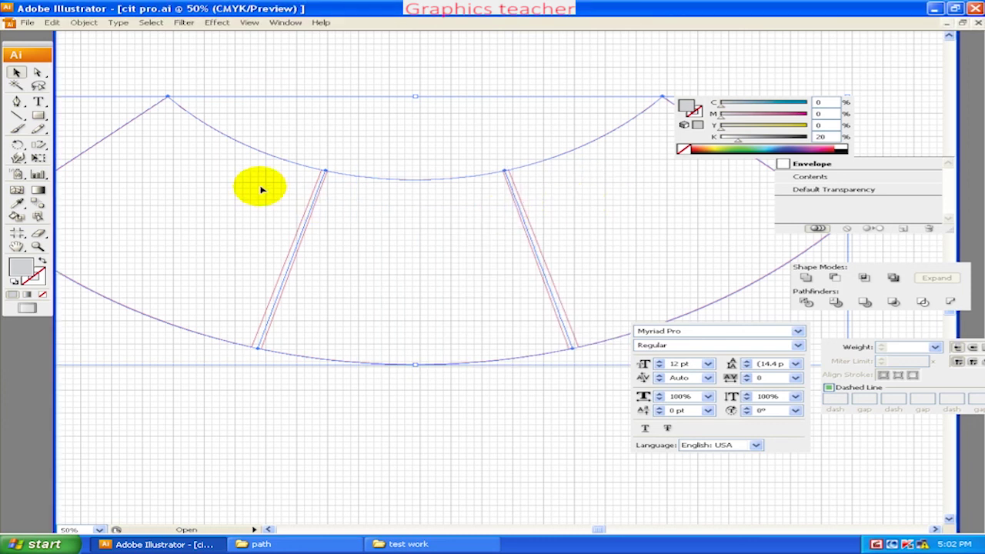
click(85, 23)
mouse_move(116, 233)
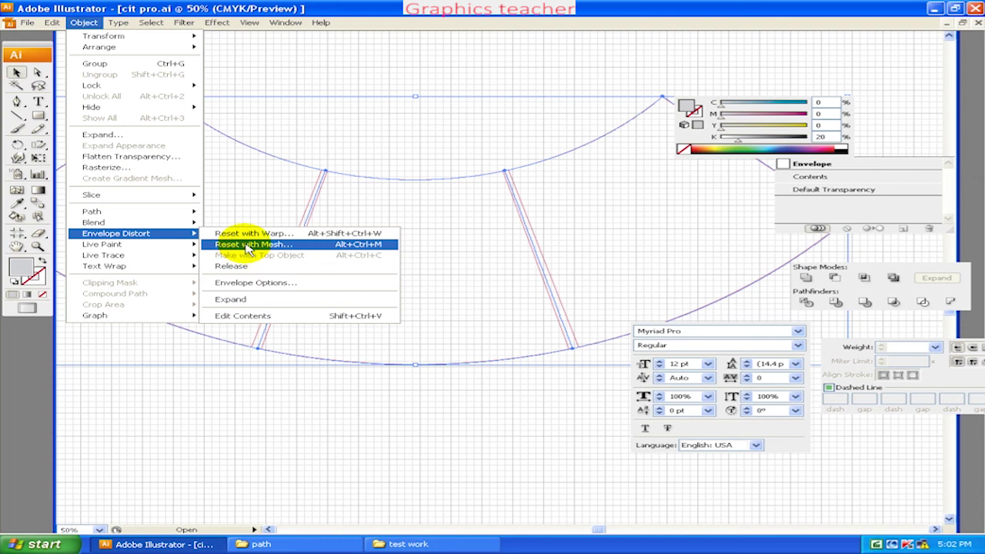
- Reopen the envelope's warp settings and preview the Flag and Rise styles
click(246, 235)
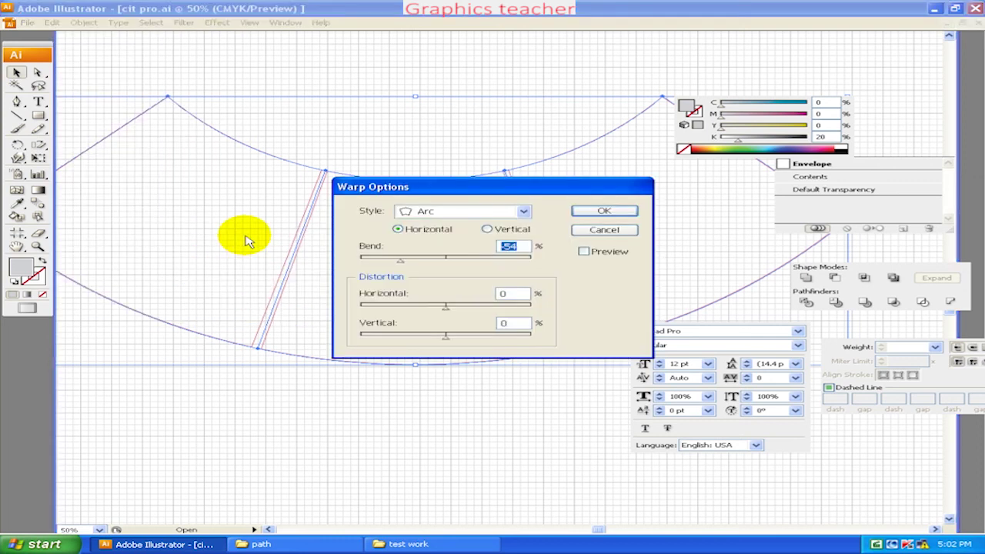
drag(445, 188, 536, 143)
click(613, 168)
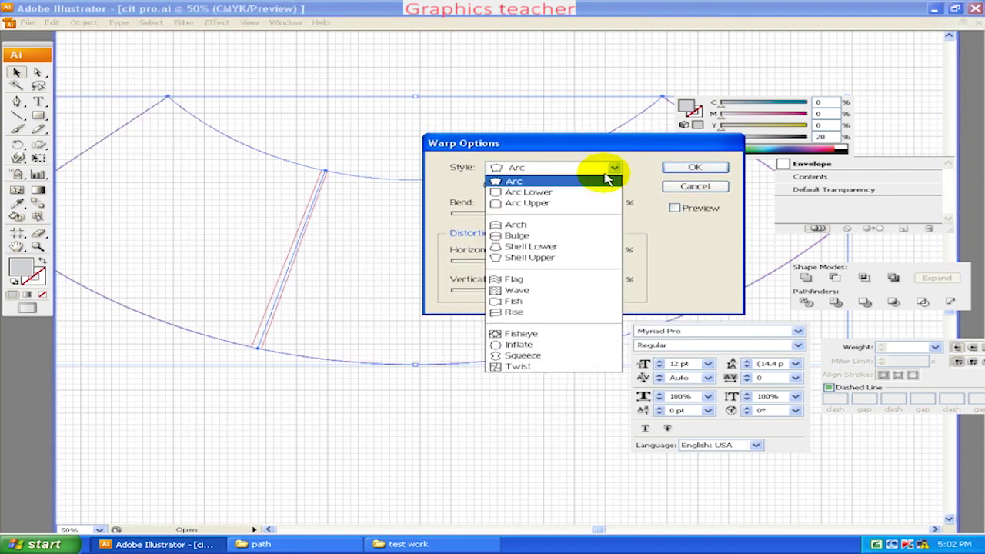
click(549, 279)
click(676, 209)
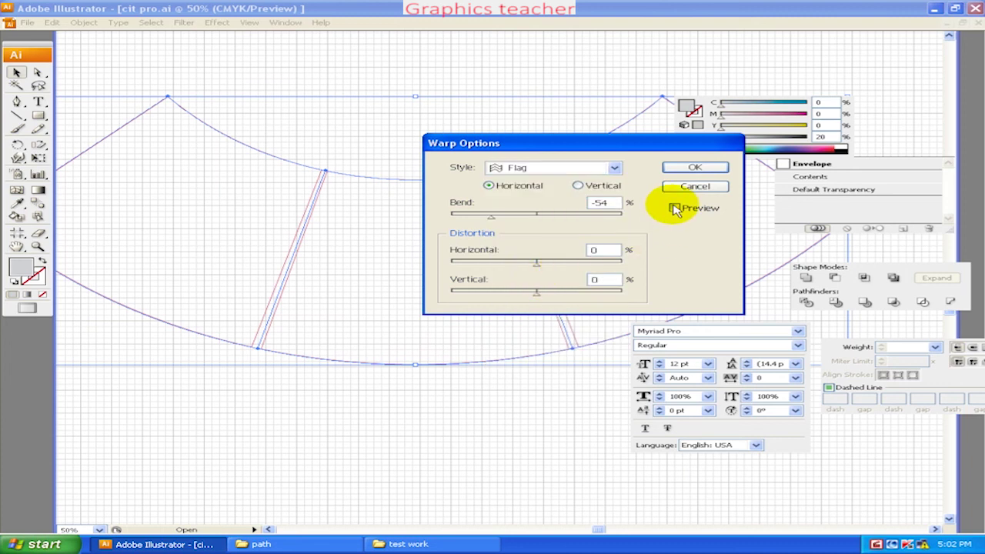
click(554, 166)
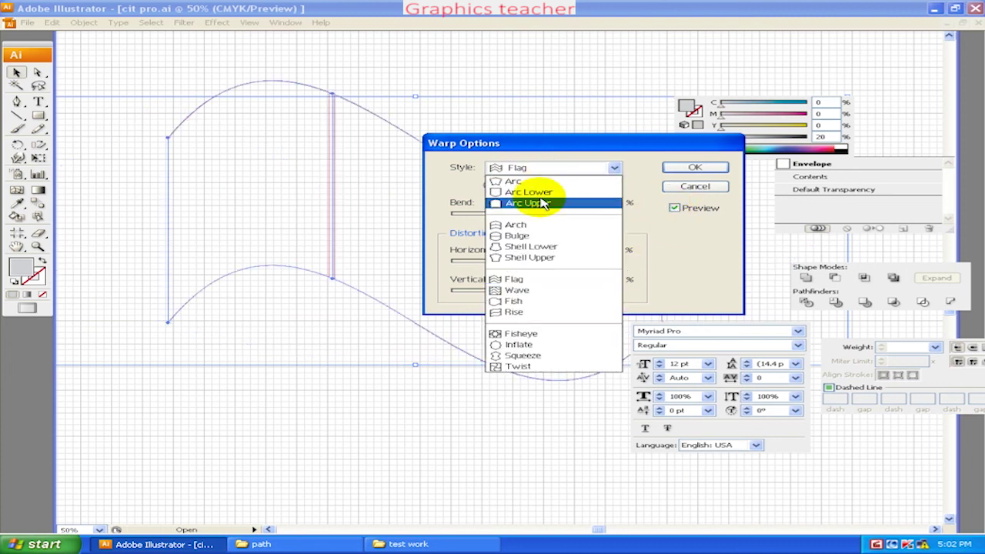
click(515, 312)
- Apply the Fish warp style and reselect the envelope
click(555, 168)
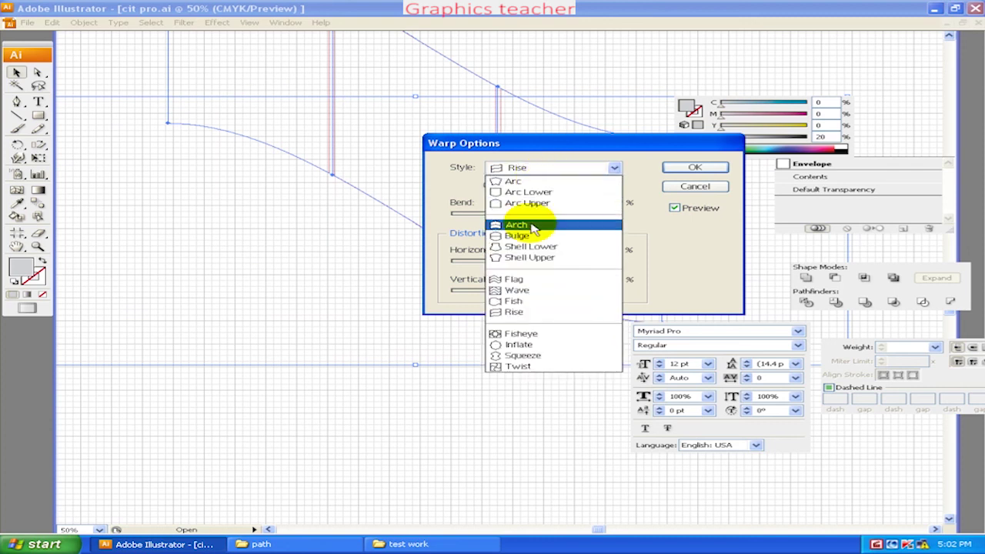
click(532, 301)
click(678, 169)
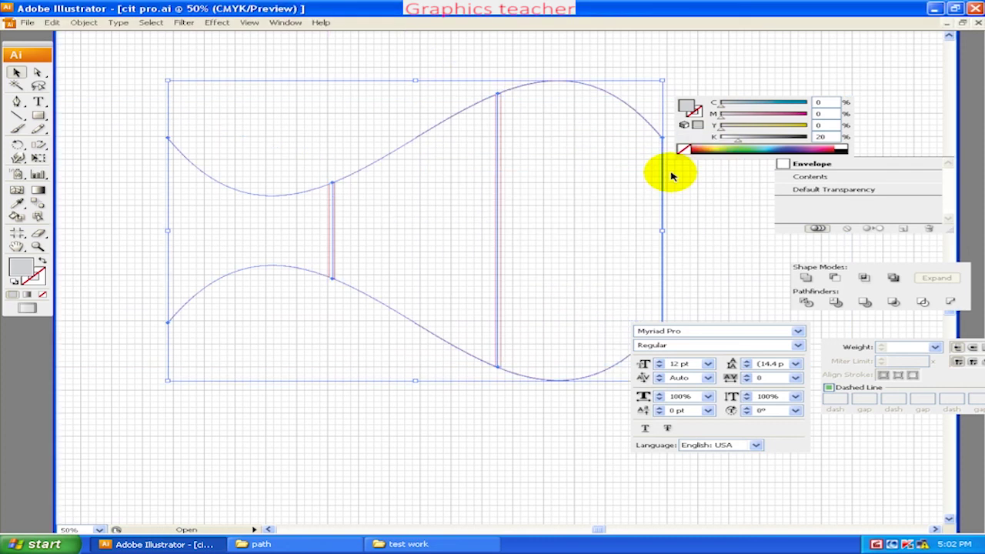
click(404, 362)
click(605, 331)
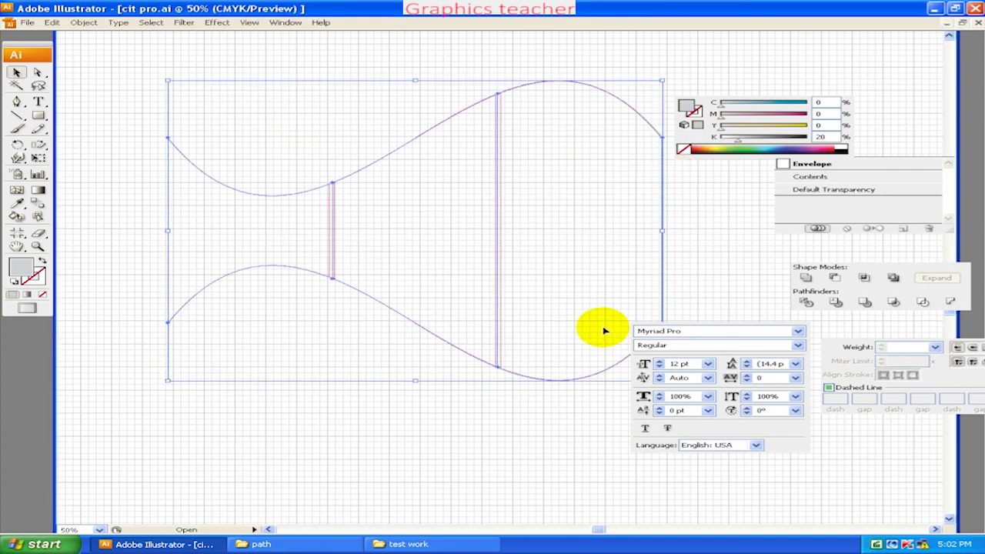
click(84, 22)
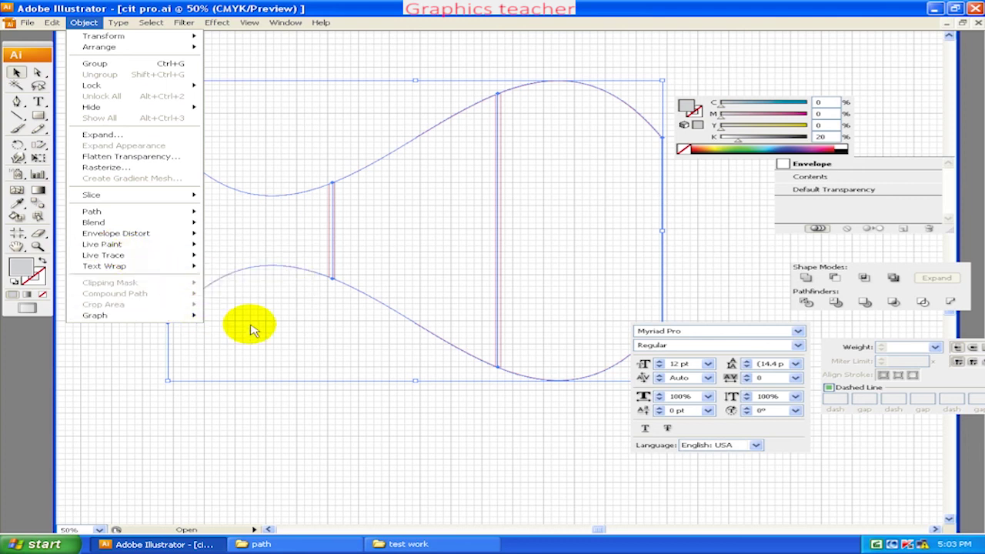
- Start placing an image and browse to MATERIALS (G:) > Material in thumbnail view
drag(249, 326, 411, 244)
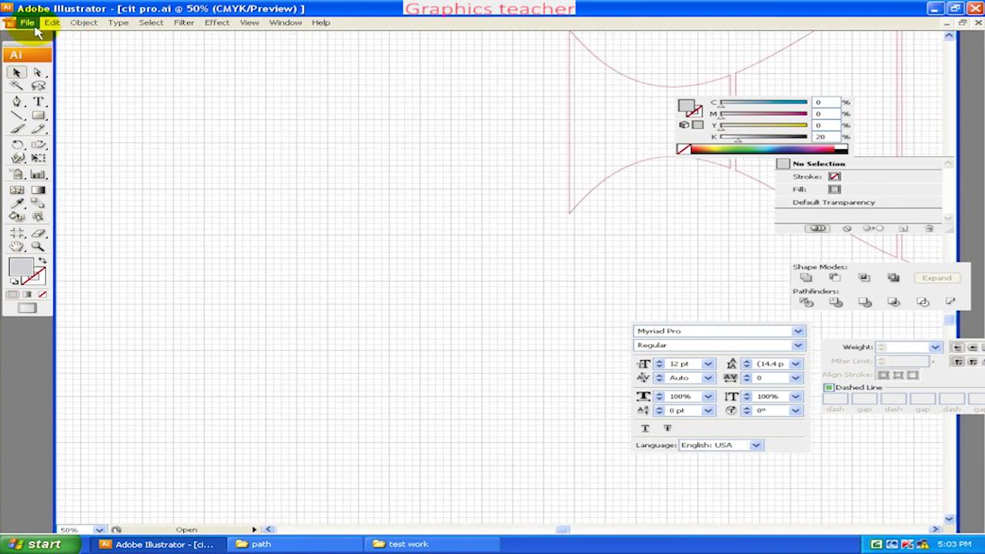
click(27, 22)
click(108, 208)
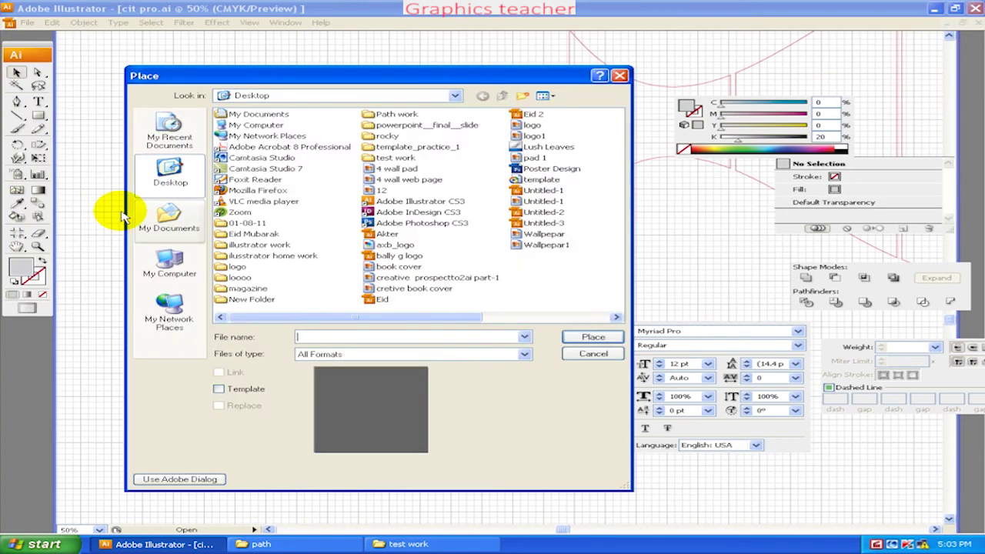
double_click(266, 126)
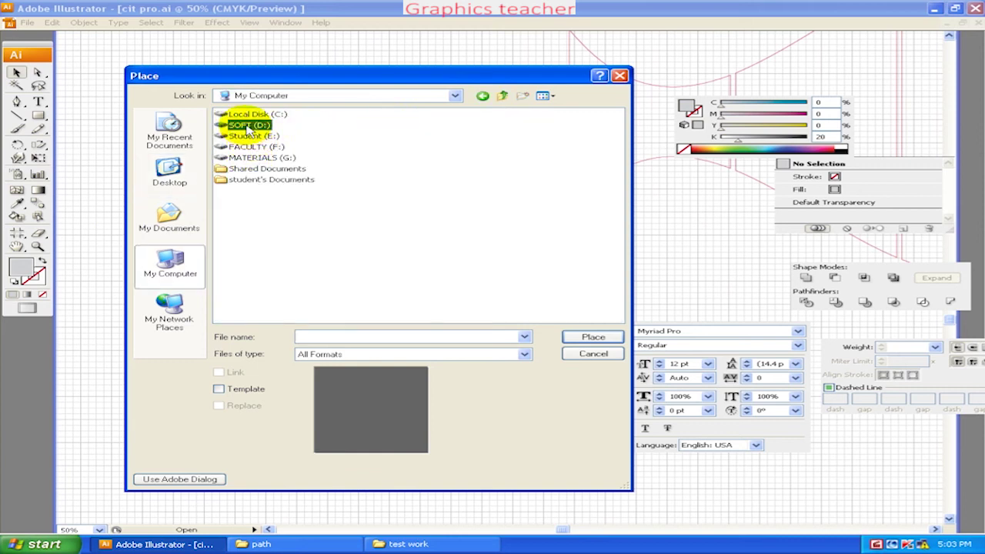
double_click(265, 157)
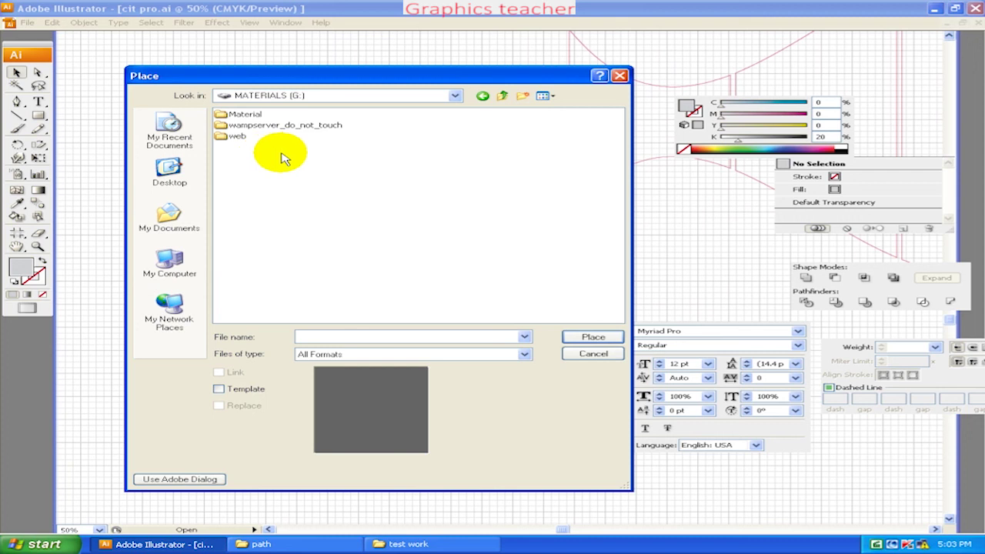
double_click(245, 114)
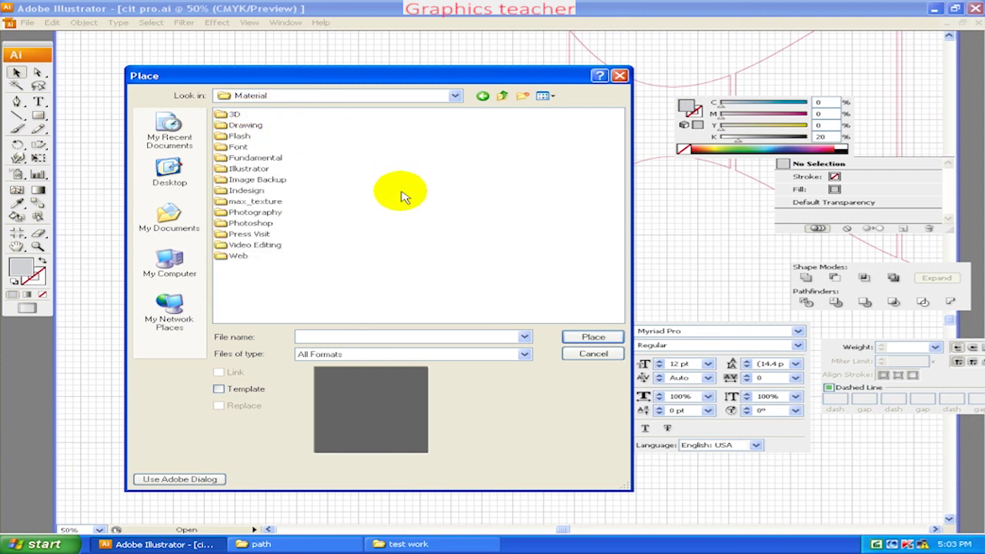
click(543, 96)
click(545, 96)
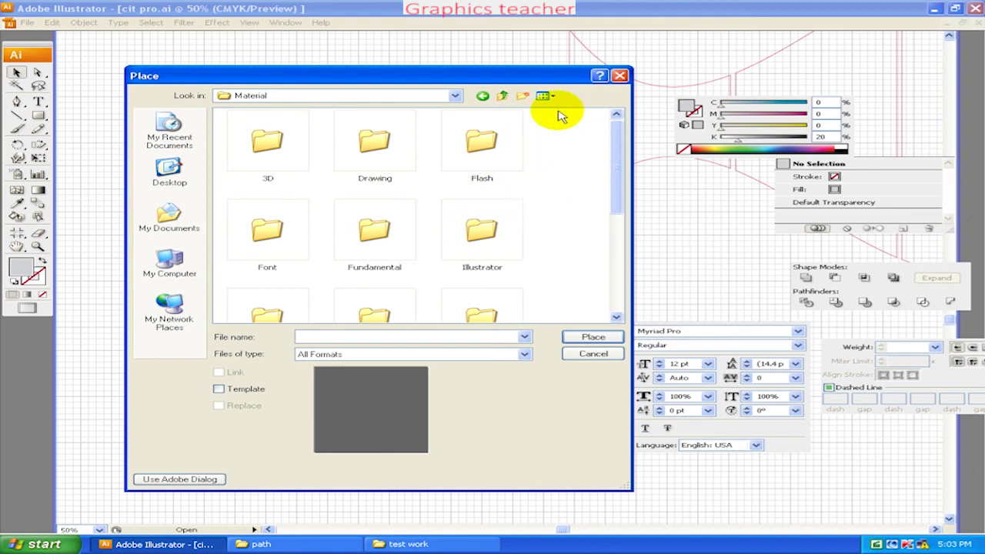
- Navigate through the Illustrator folder into Sample work and the BC jersy folder
scroll(510, 208, down, 2)
scroll(508, 212, down, 1)
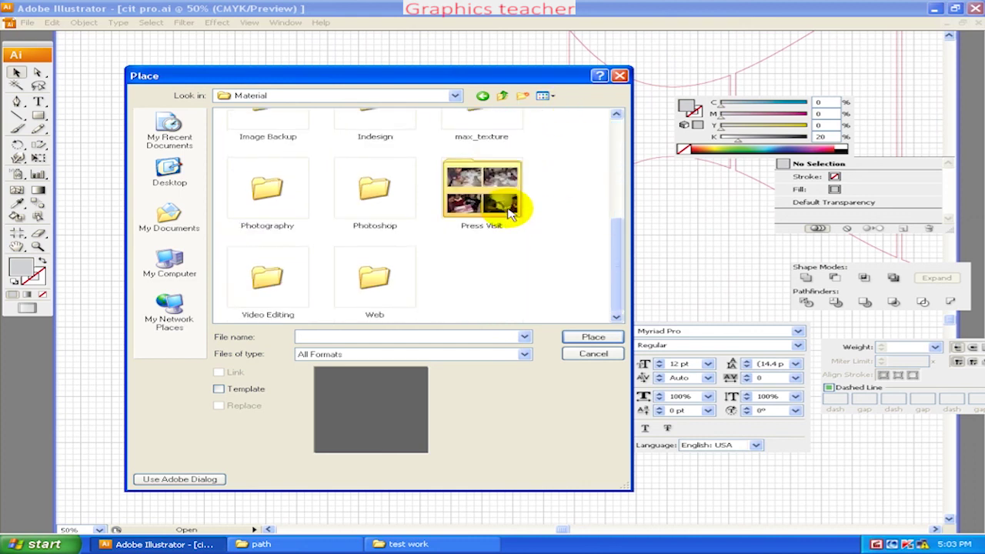
scroll(404, 201, up, 3)
click(472, 245)
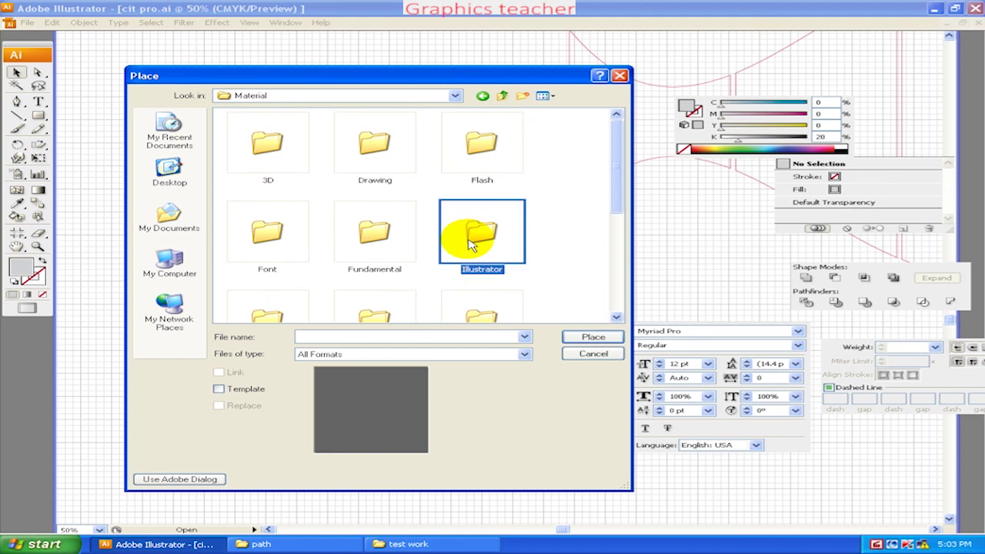
double_click(472, 245)
double_click(397, 157)
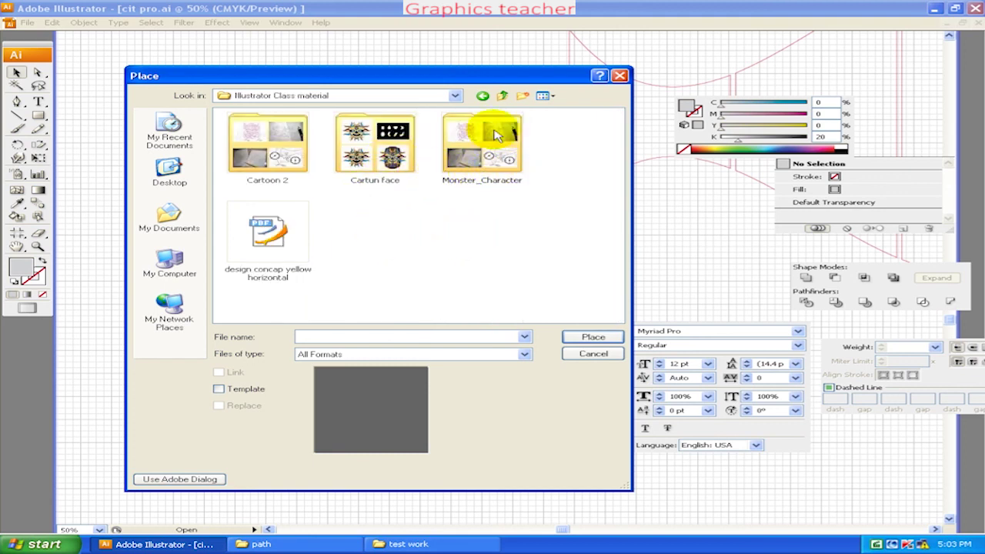
click(502, 97)
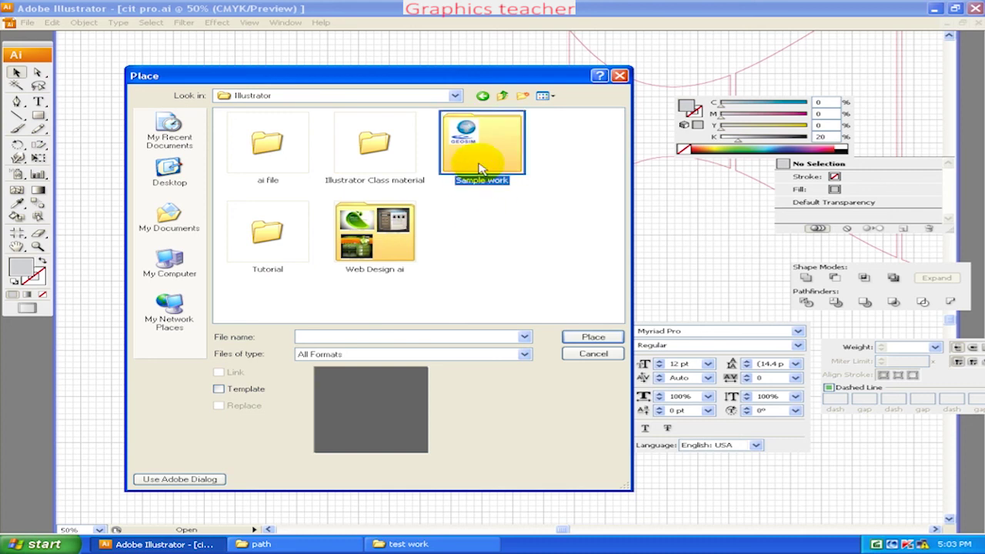
double_click(481, 158)
scroll(429, 220, down, 2)
scroll(462, 241, up, 2)
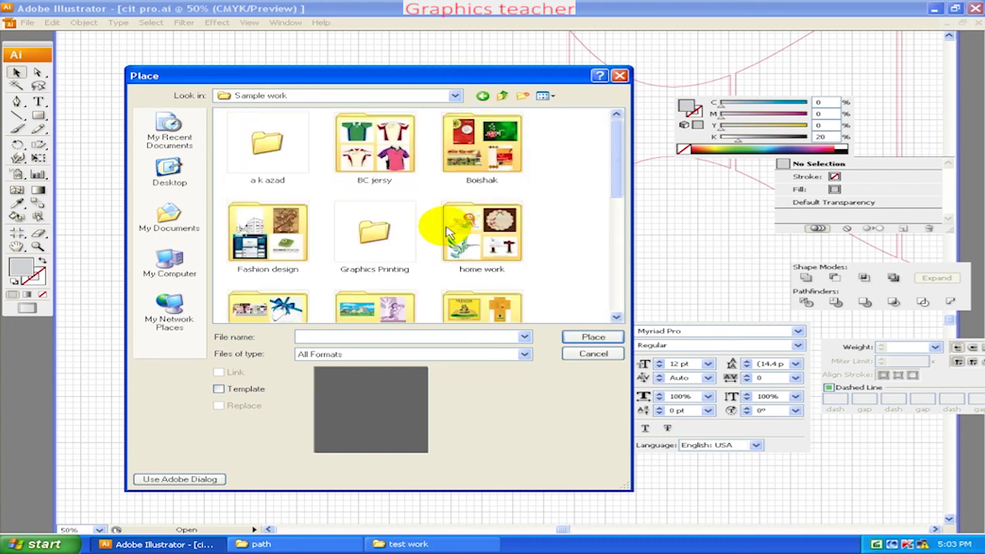
click(398, 157)
double_click(399, 157)
- Check the Illustrator work folder, then return to Sample work
click(502, 95)
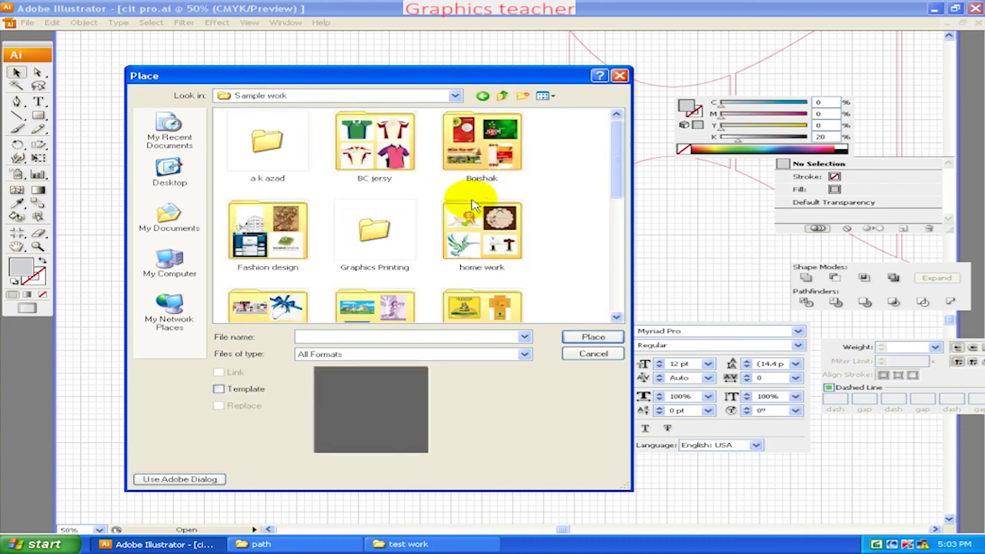
scroll(474, 204, down, 2)
click(375, 189)
double_click(375, 189)
scroll(429, 202, down, 2)
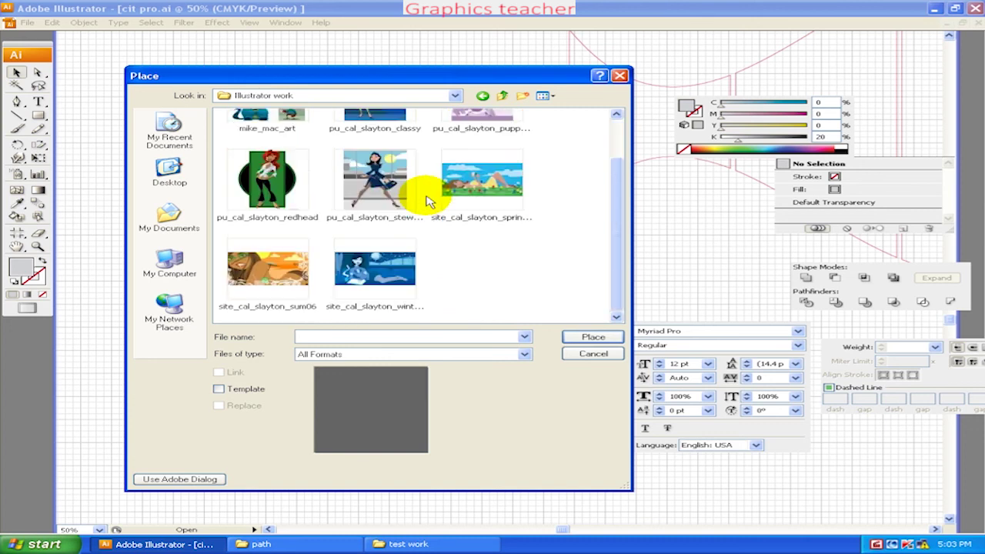
scroll(429, 202, up, 2)
click(501, 97)
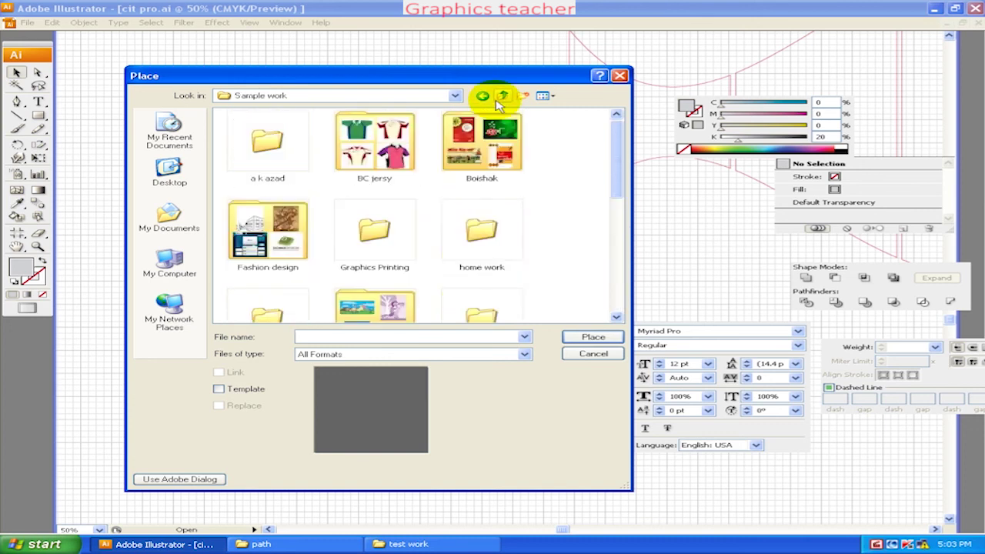
scroll(481, 208, down, 2)
scroll(484, 202, down, 2)
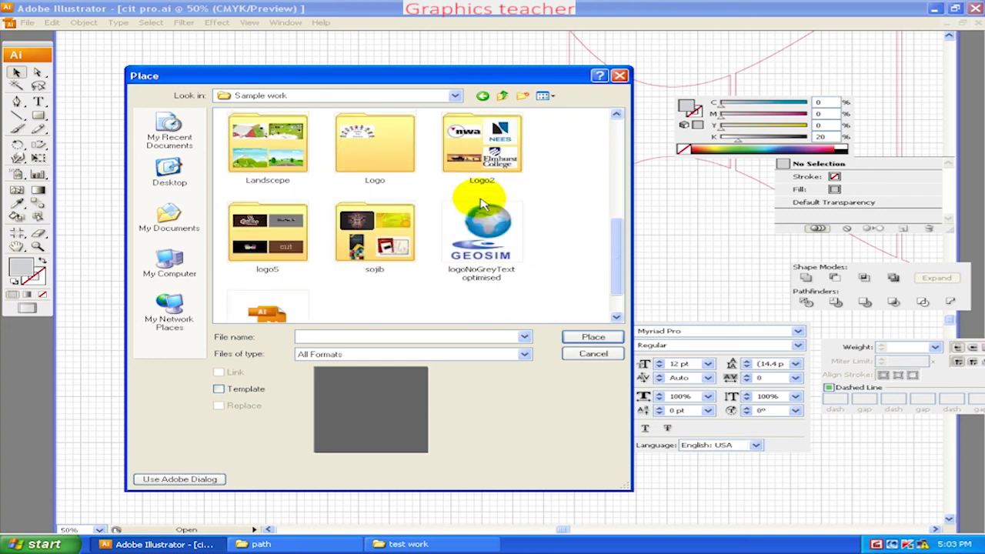
scroll(480, 202, up, 3)
scroll(480, 202, up, 3)
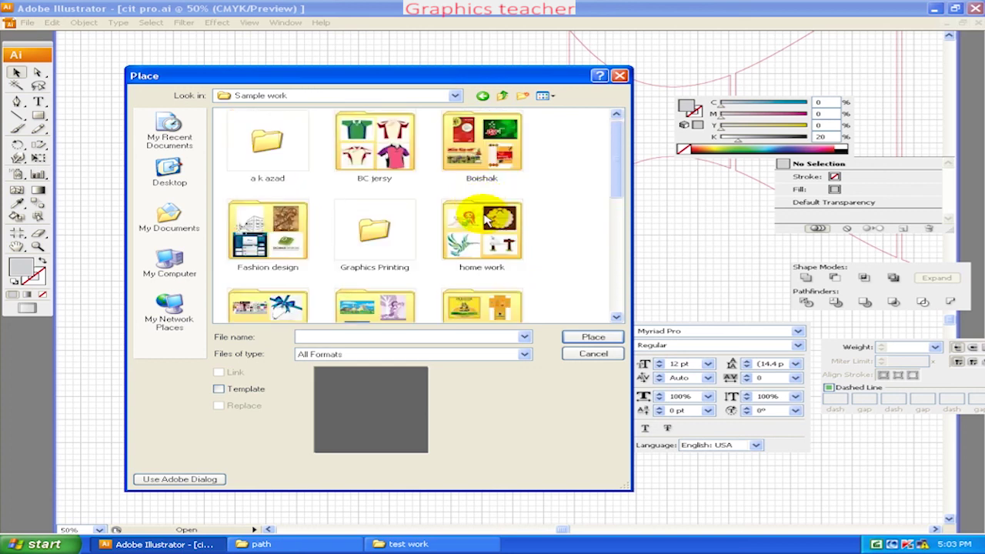
scroll(493, 204, down, 2)
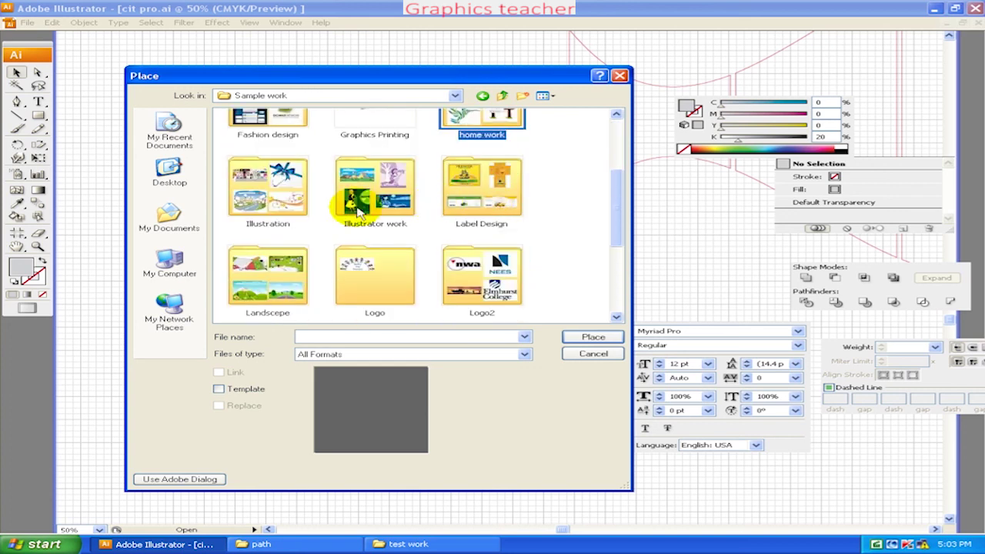
scroll(368, 209, down, 2)
scroll(446, 209, up, 2)
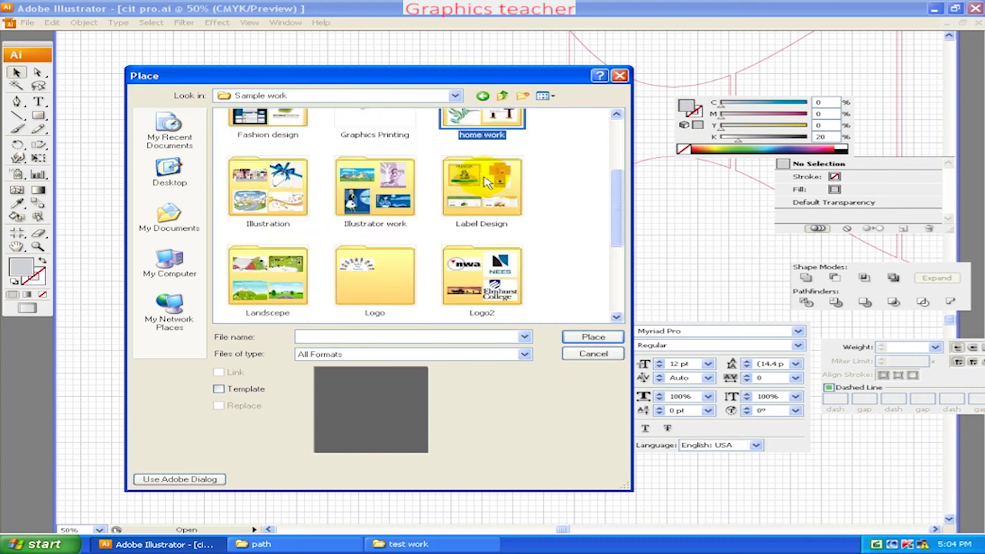
scroll(469, 211, up, 2)
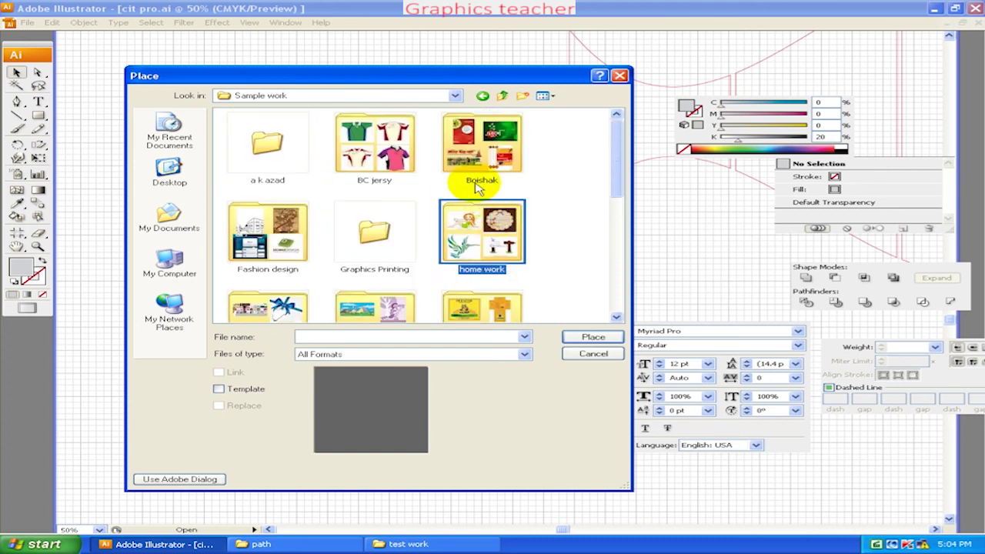
- Place the green thumb.ashx jersey image from the BC jersy folder
click(481, 146)
double_click(376, 146)
scroll(424, 208, down, 2)
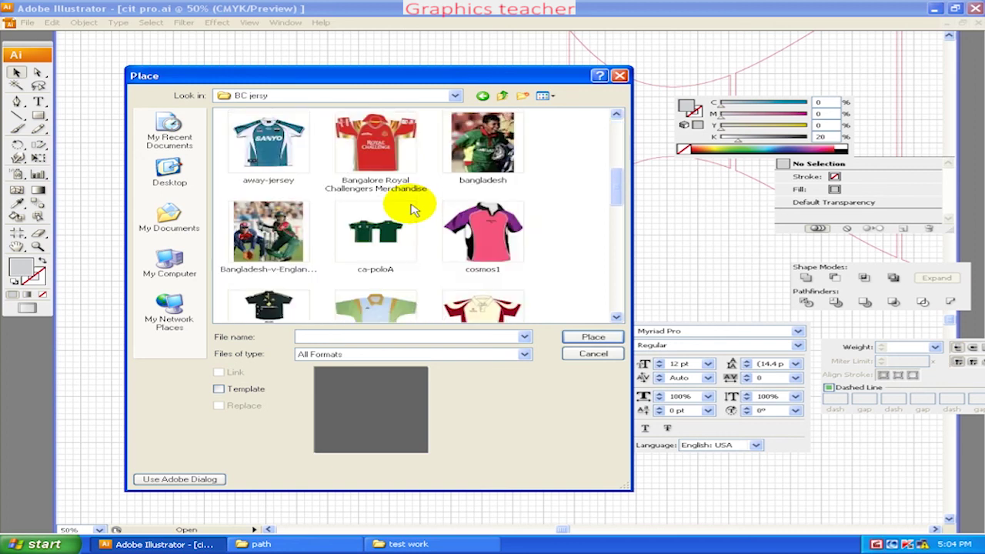
scroll(419, 208, down, 2)
scroll(481, 223, down, 1)
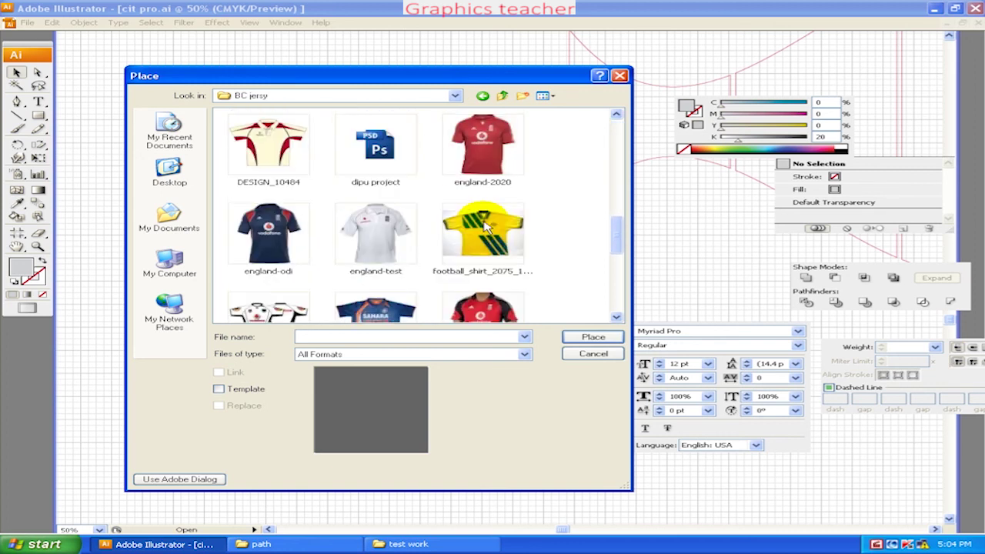
scroll(485, 225, down, 2)
scroll(485, 225, down, 1)
click(370, 227)
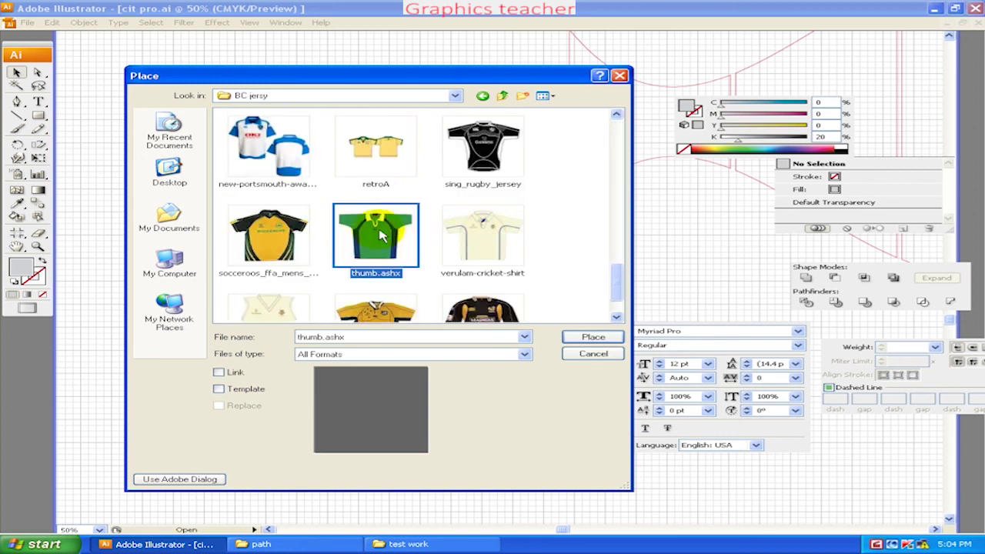
click(584, 340)
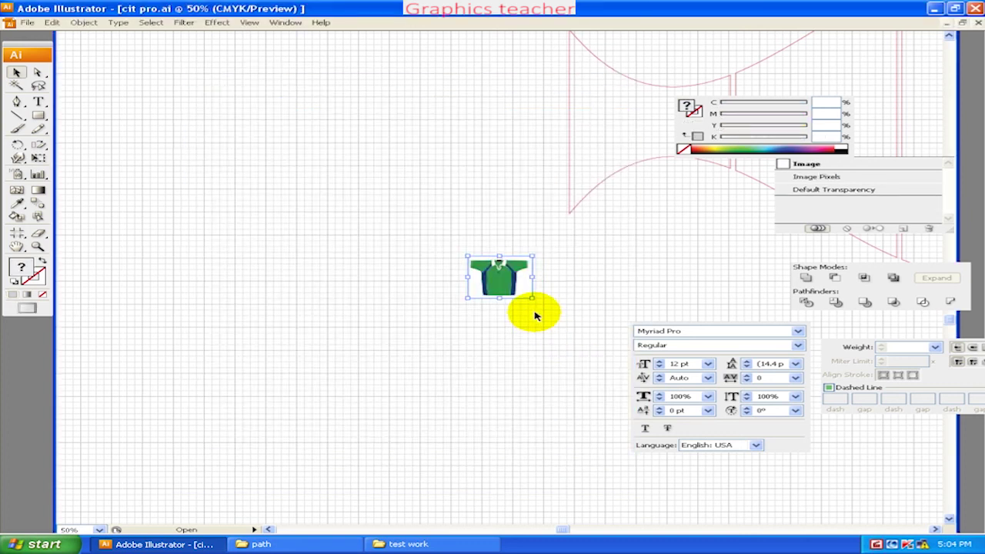
- Preview a full-colour Image Trace of the jersey, adjusting the maximum colour count
key(ctrl+plus)
key(ctrl+plus)
key(ctrl+plus)
key(ctrl+plus)
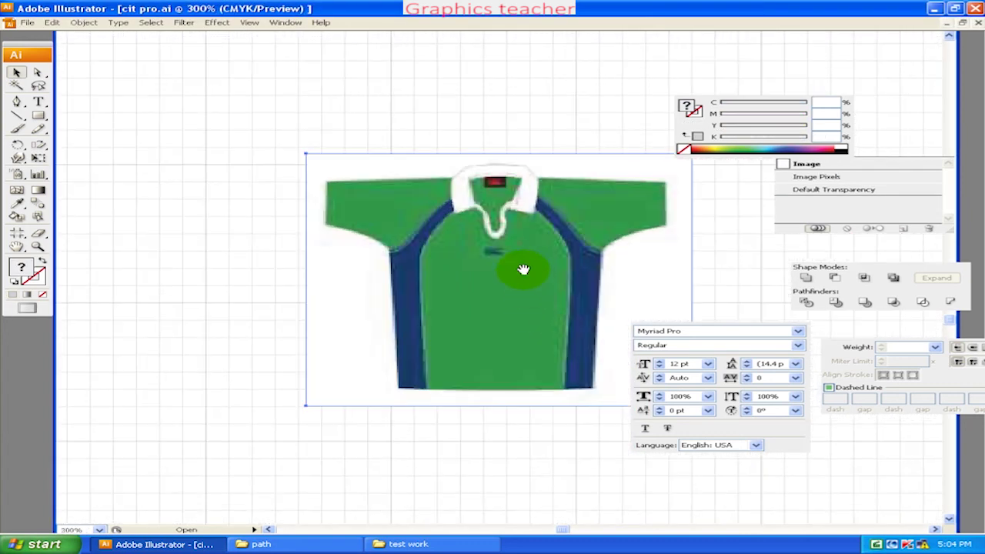
drag(523, 270, 380, 262)
click(84, 23)
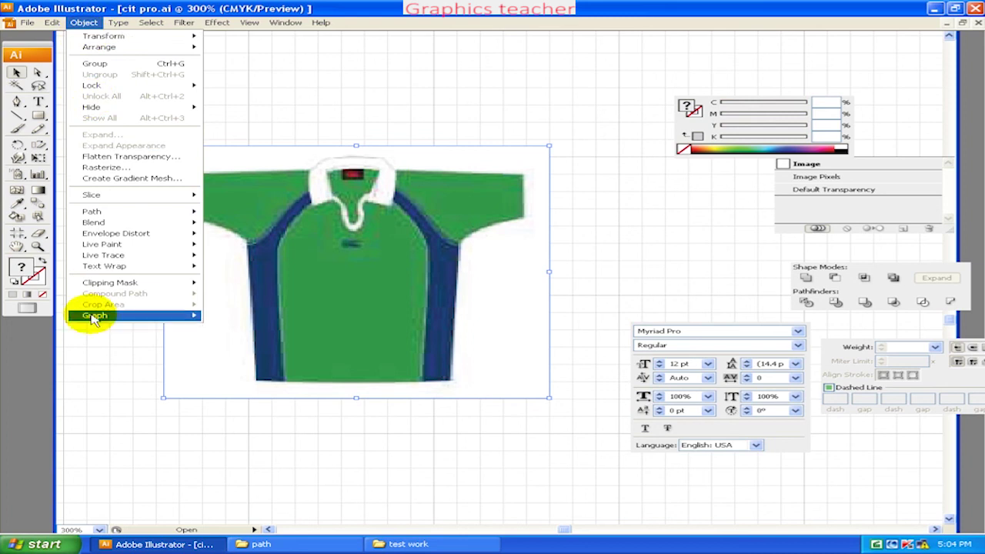
mouse_move(103, 254)
click(242, 303)
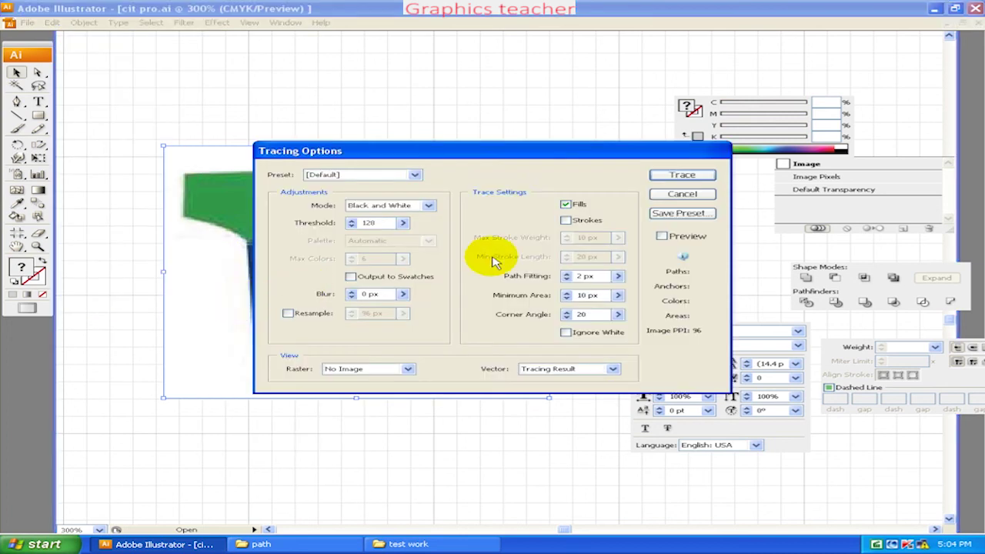
drag(502, 151, 654, 125)
click(544, 183)
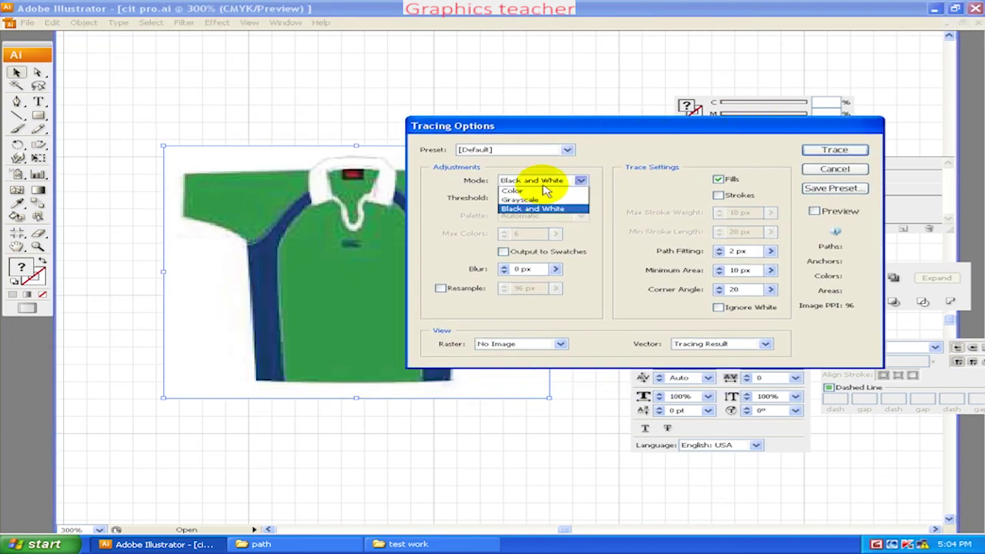
click(543, 190)
click(815, 210)
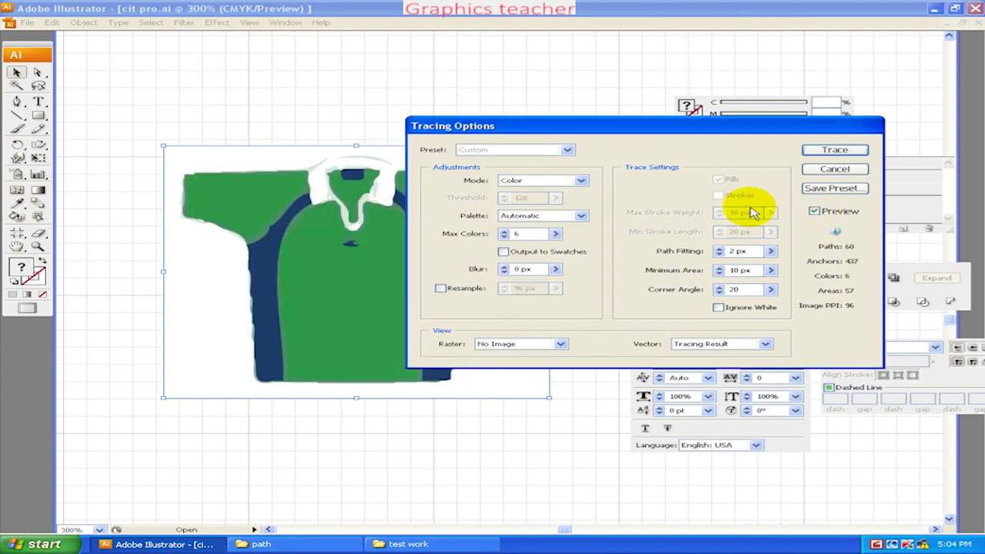
drag(605, 128, 703, 120)
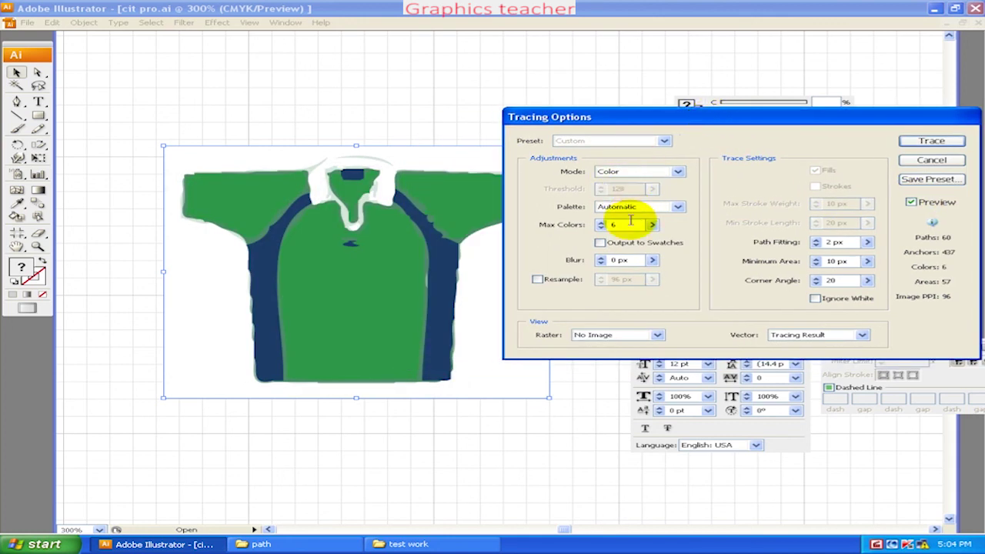
click(652, 224)
click(620, 245)
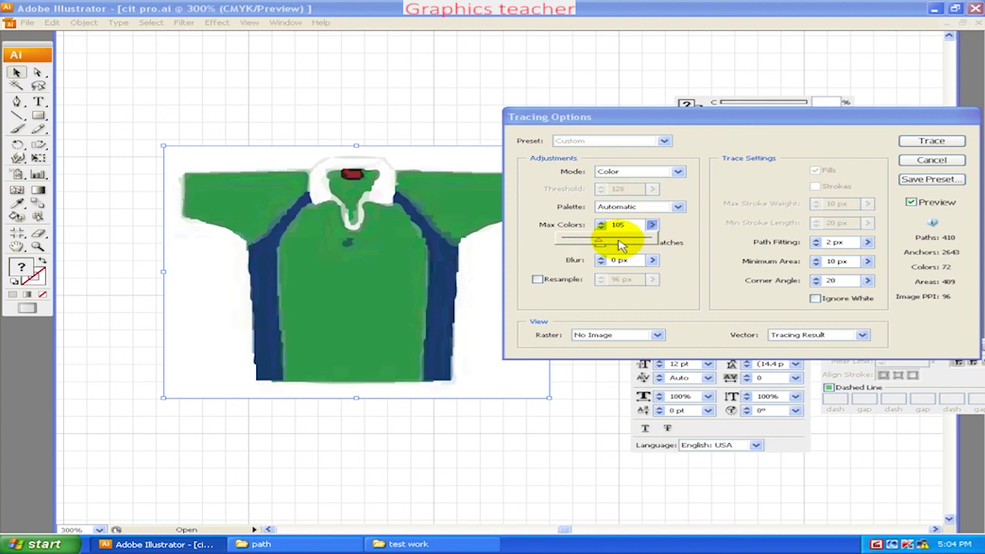
drag(608, 240, 586, 238)
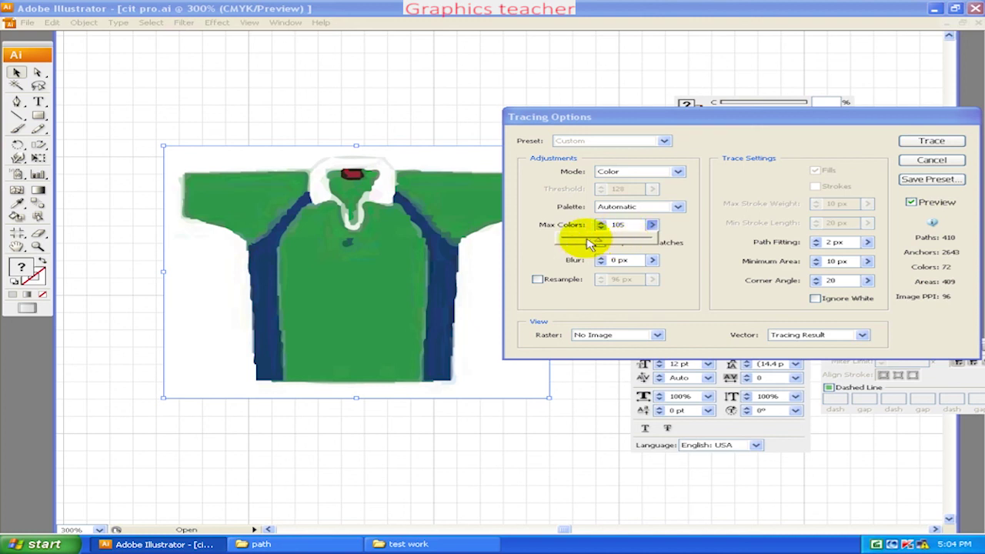
- Trace the jersey in Black and White mode with threshold 189
click(616, 172)
click(612, 184)
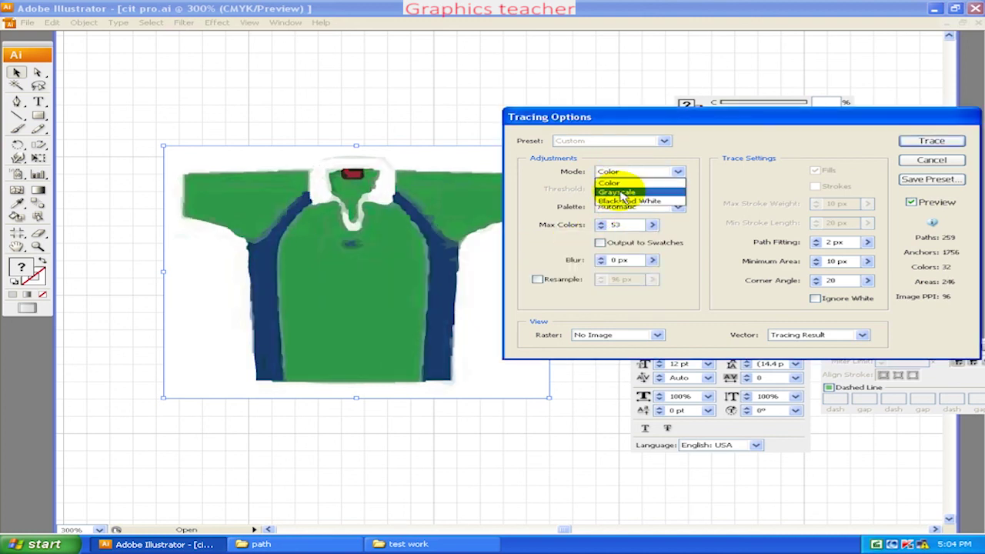
click(620, 201)
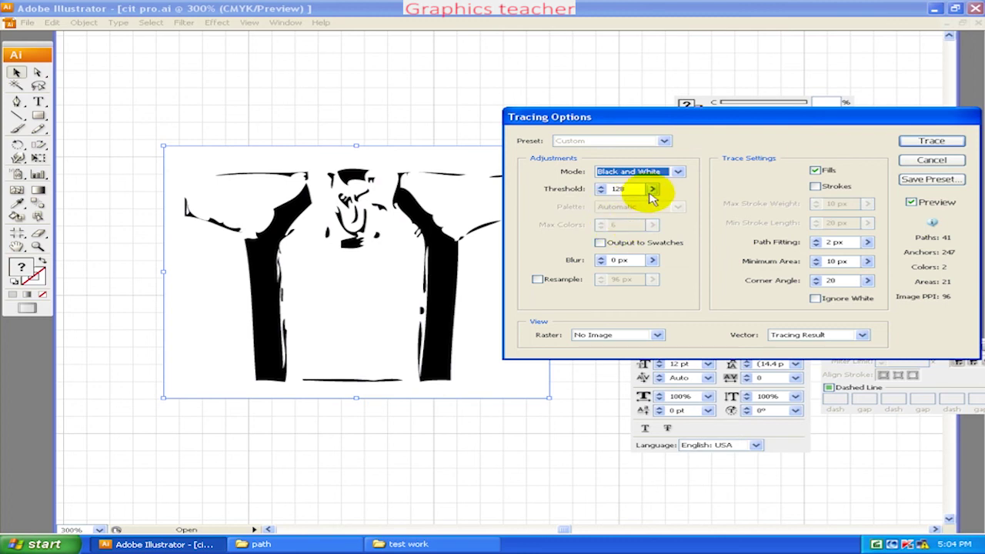
click(652, 188)
mouse_move(592, 206)
mouse_down()
mouse_move(581, 206)
mouse_move(649, 206)
mouse_move(630, 208)
mouse_up()
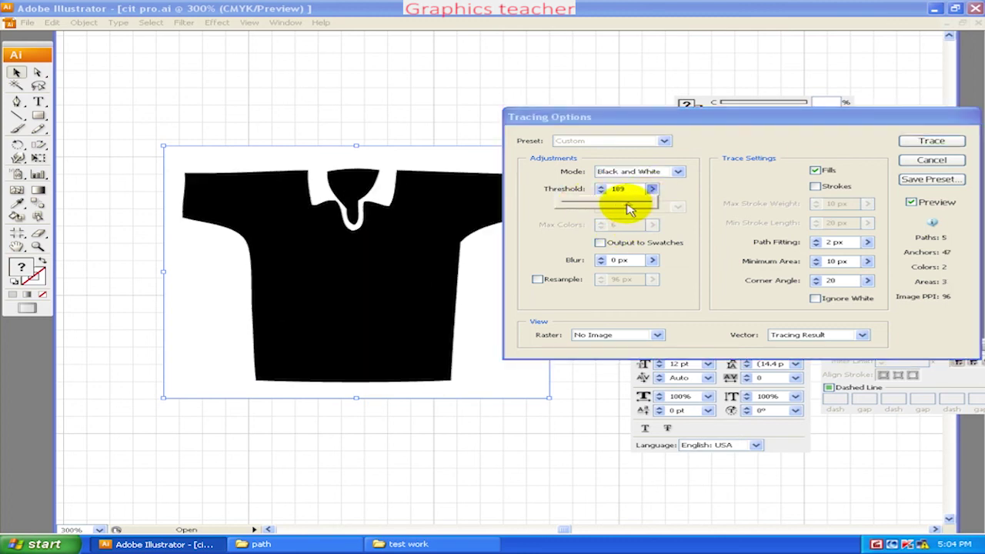
click(901, 144)
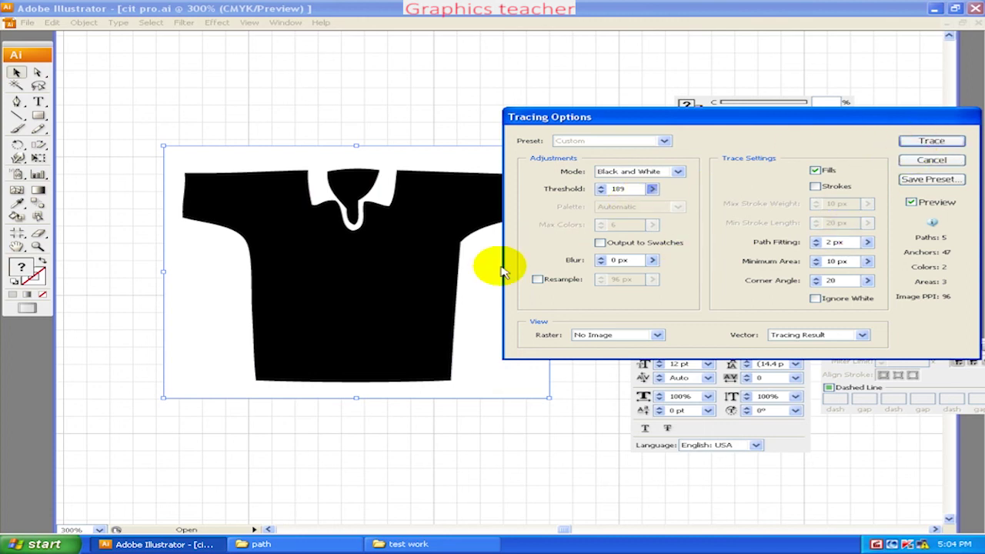
click(929, 145)
- Convert the traced shirt to a Live Paint group and fill its body blue
right_click(409, 280)
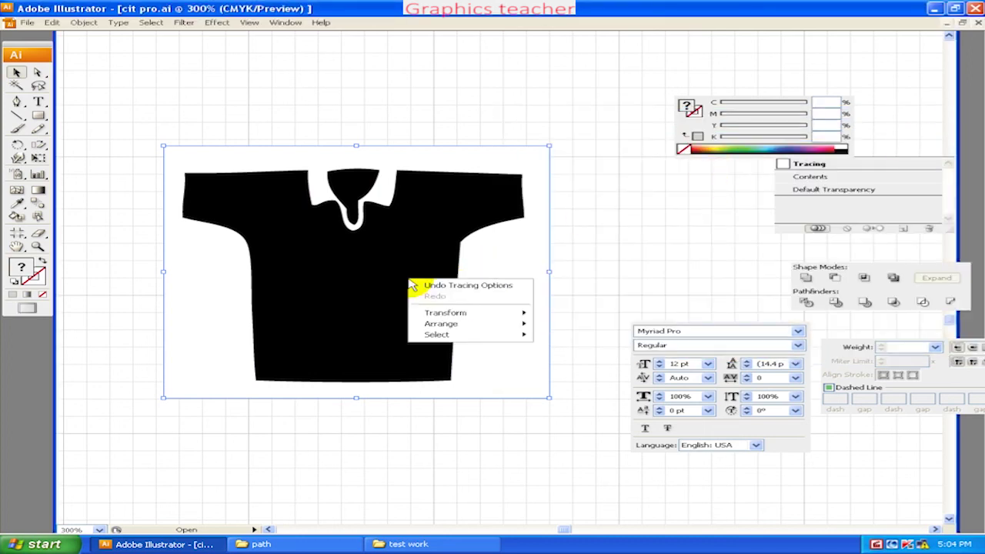
click(383, 127)
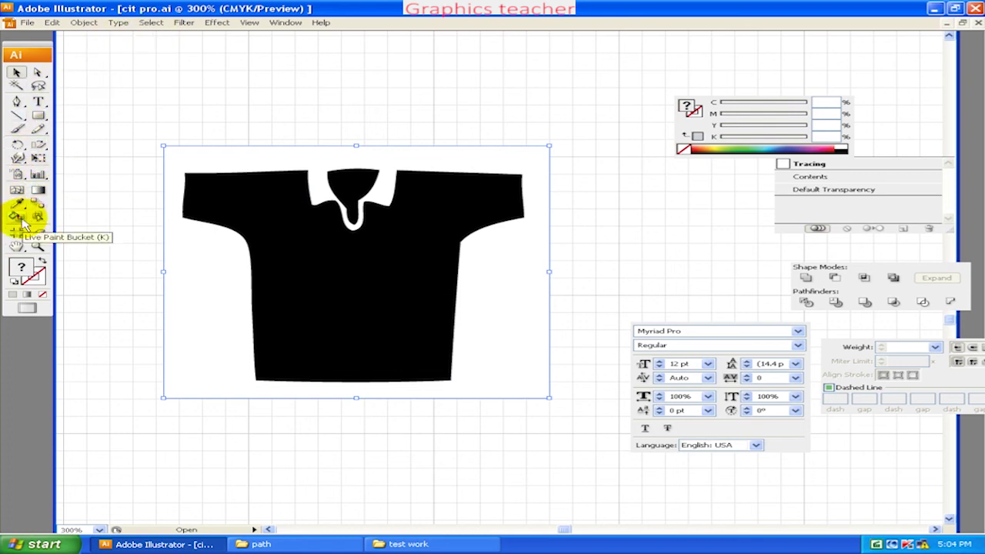
click(18, 218)
click(275, 217)
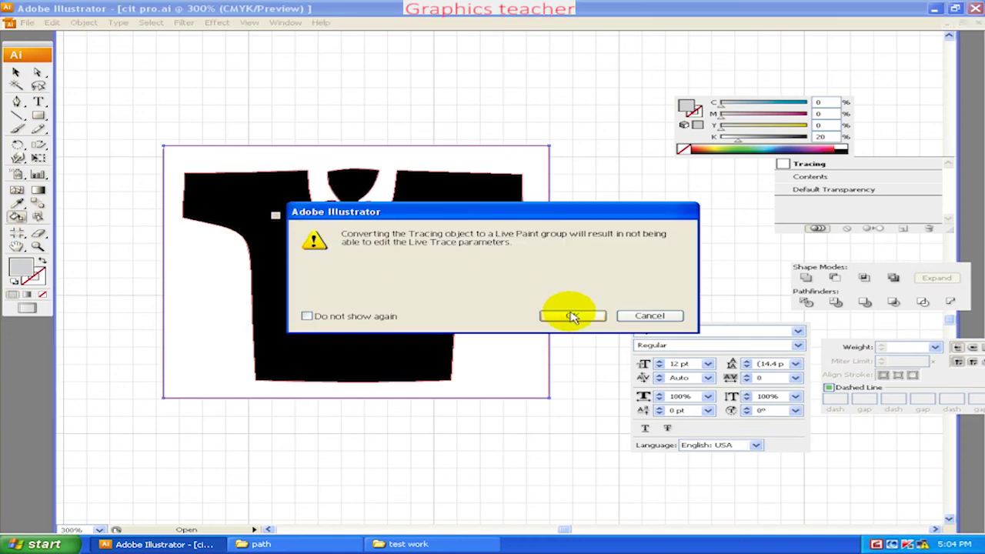
click(573, 317)
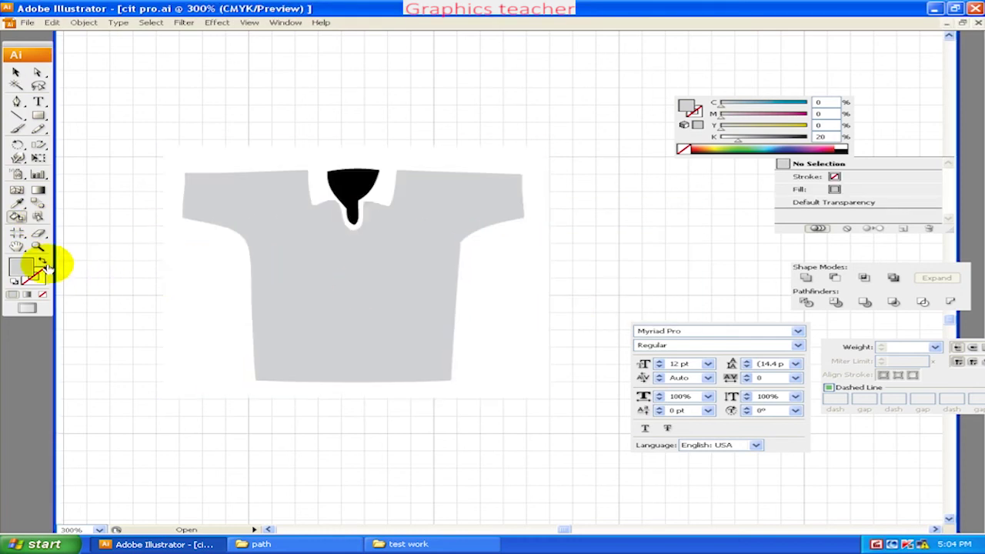
double_click(21, 269)
click(486, 242)
click(655, 198)
click(373, 264)
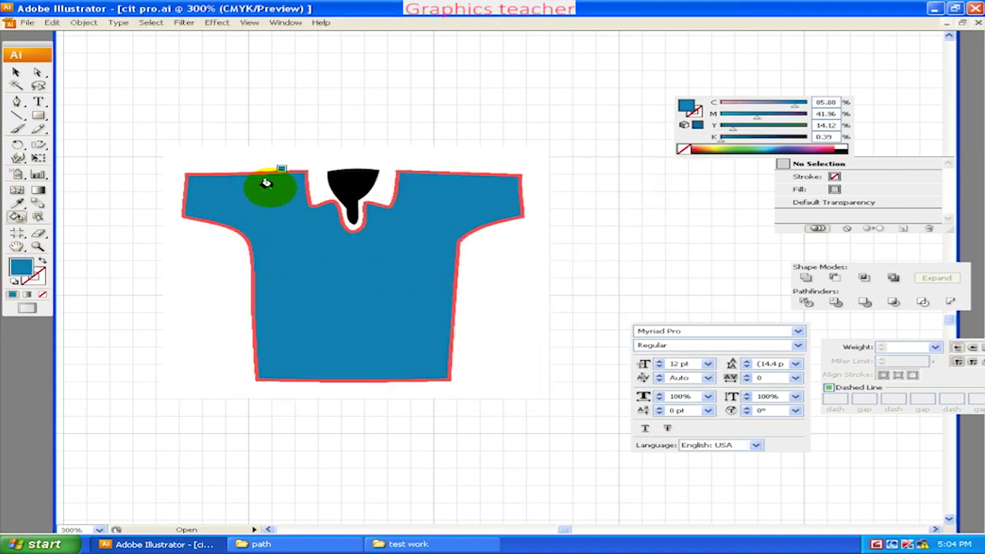
shift+click(186, 227)
- Select the blue shirt and delete it from the canvas
click(16, 72)
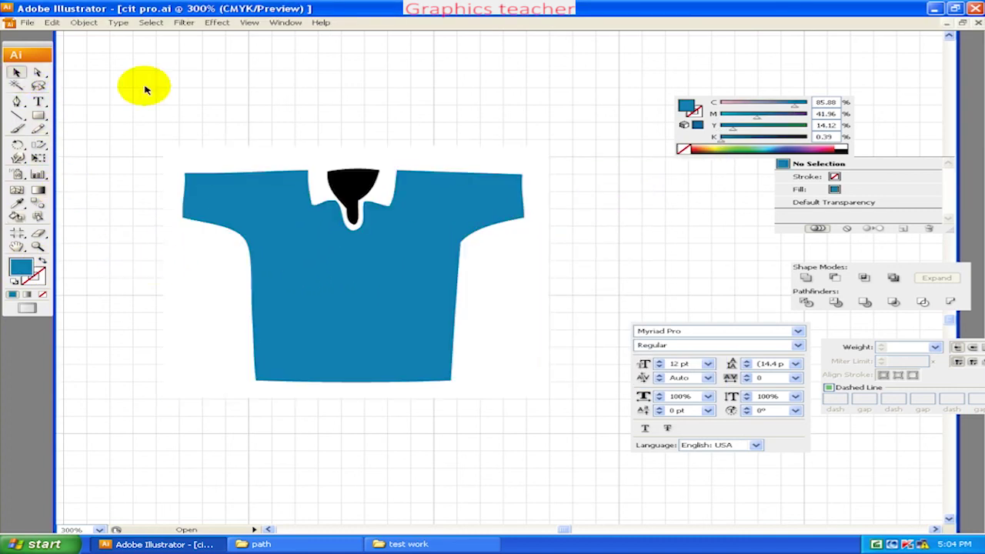
click(326, 241)
key(ctrl+plus)
key(ctrl+plus)
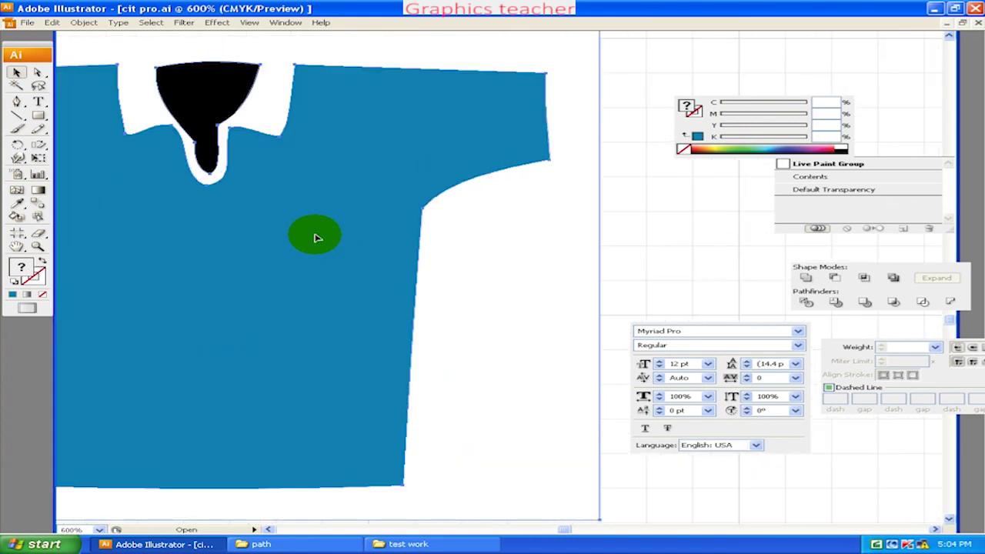
key(ctrl+minus)
key(ctrl+minus)
key(ctrl+minus)
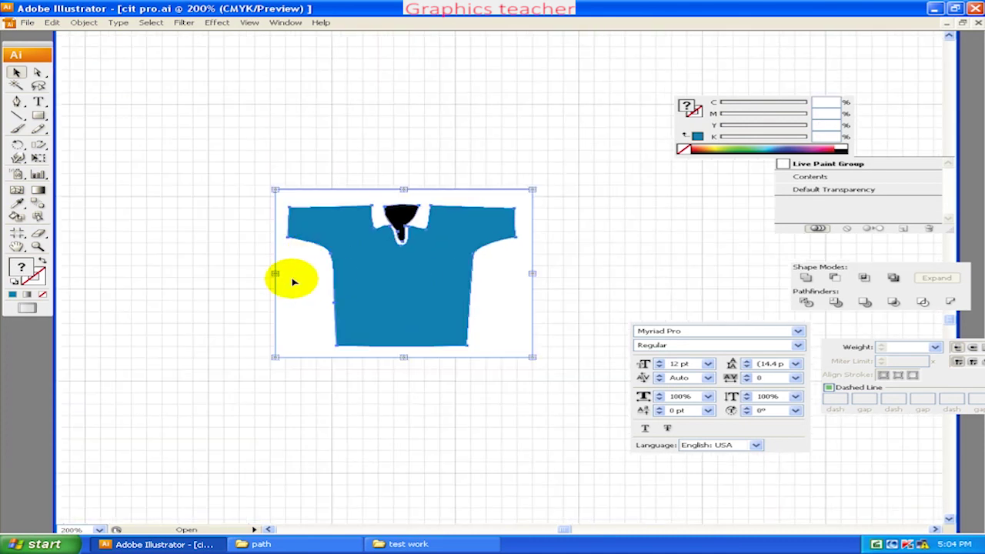
right_click(283, 283)
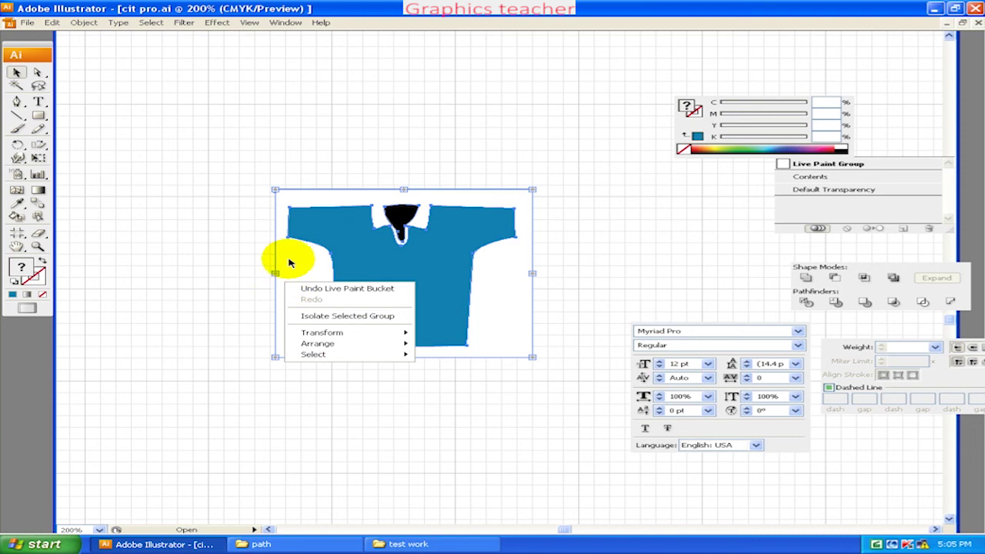
click(333, 260)
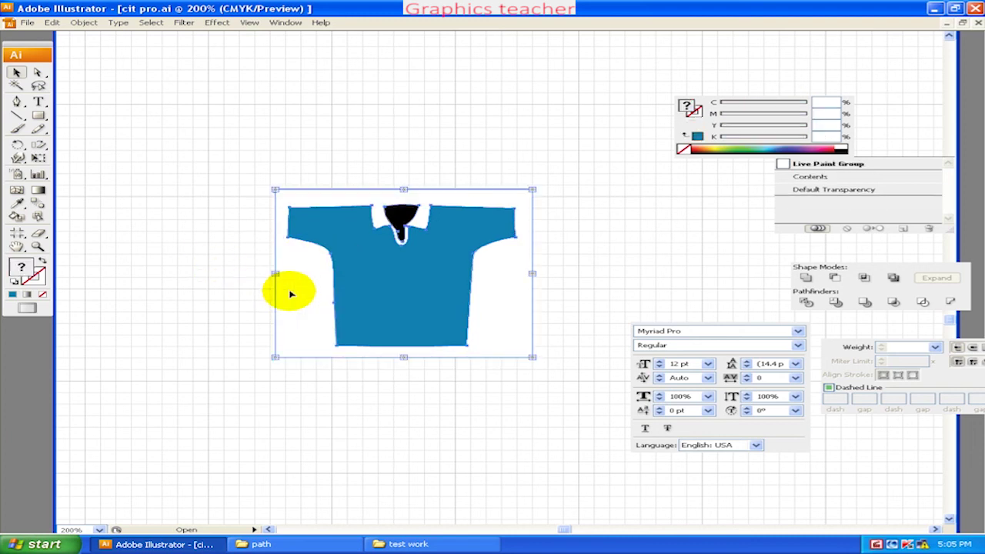
key(Delete)
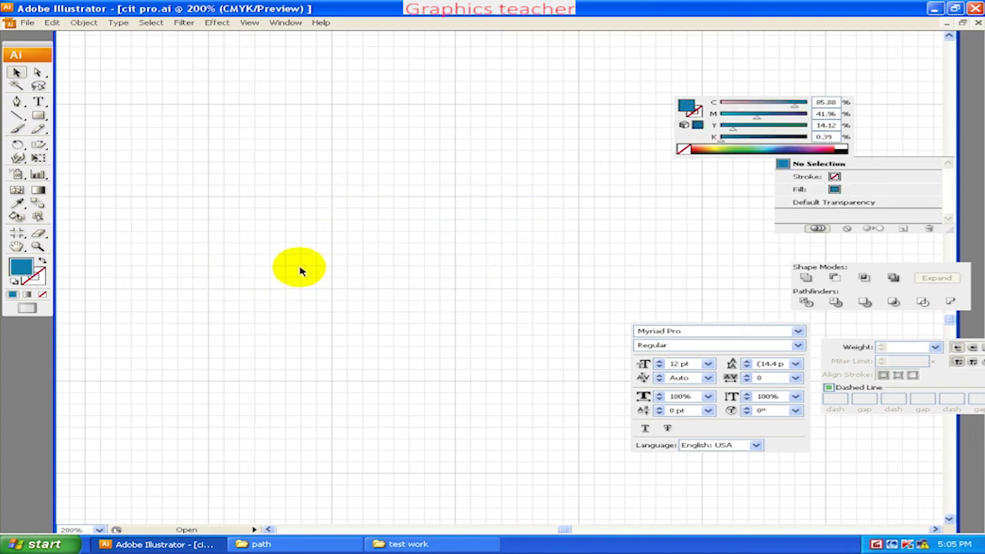
click(84, 22)
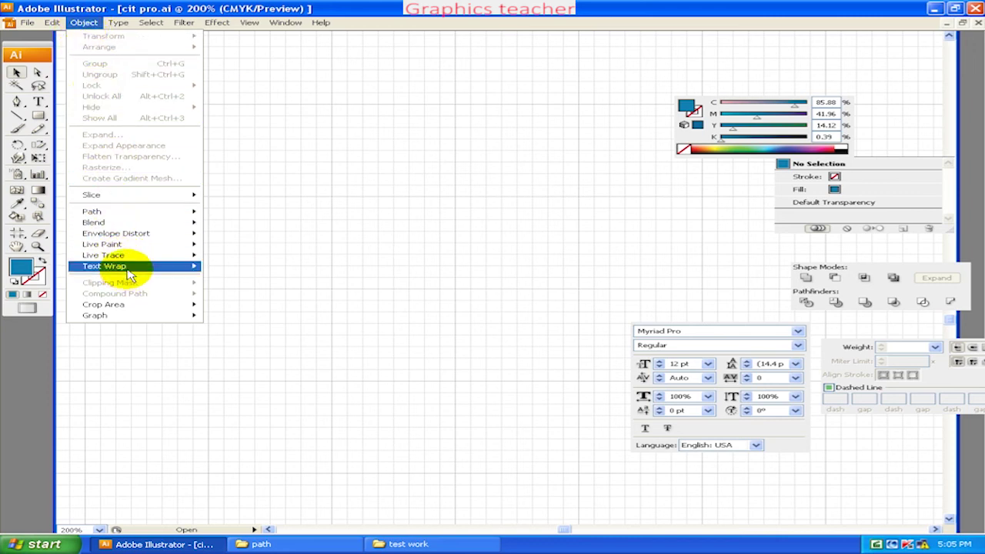
mouse_move(104, 265)
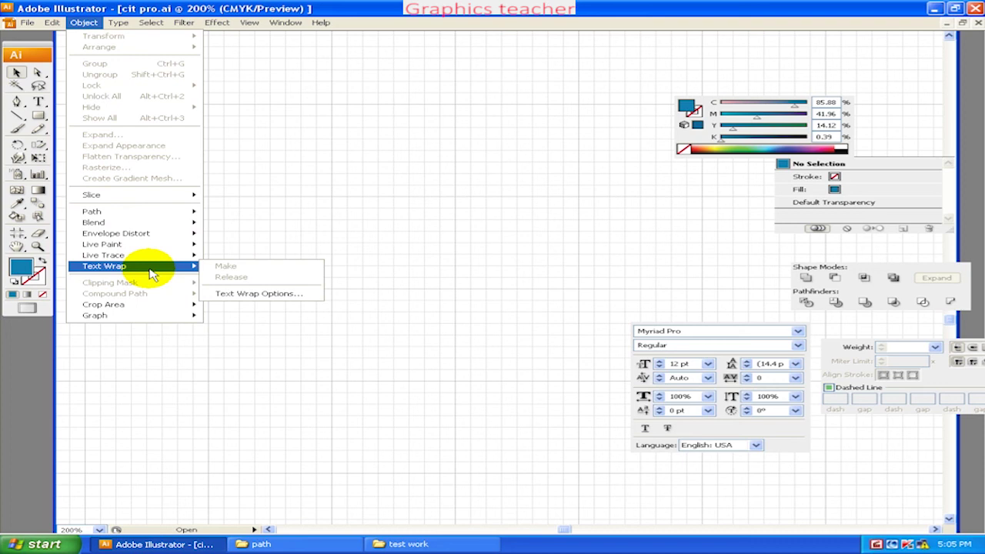
click(283, 235)
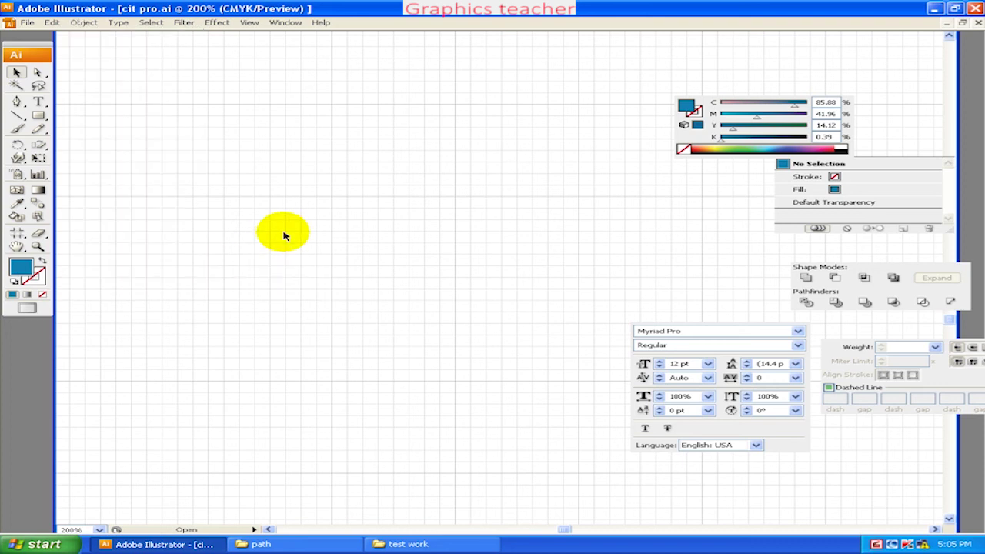
click(39, 115)
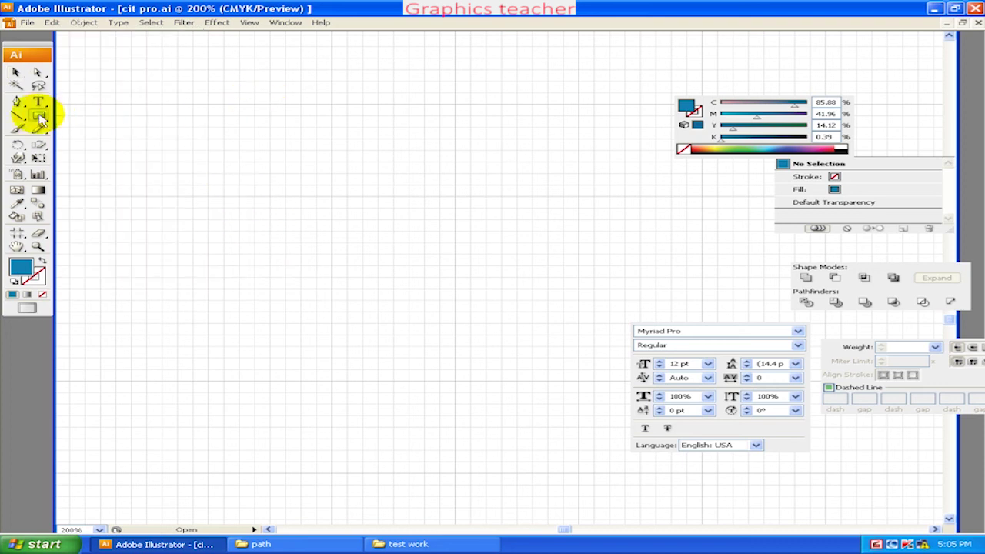
- Delete the stray curve lying below the flyer artwork
key(ctrl+minus)
key(ctrl+minus)
key(ctrl+minus)
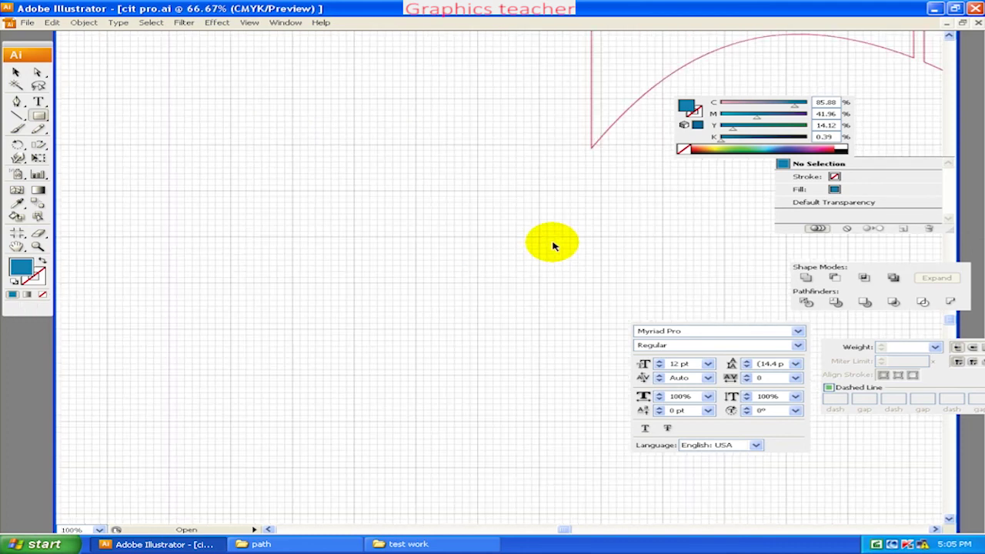
mouse_move(559, 229)
mouse_down()
mouse_move(266, 286)
mouse_move(327, 384)
mouse_up()
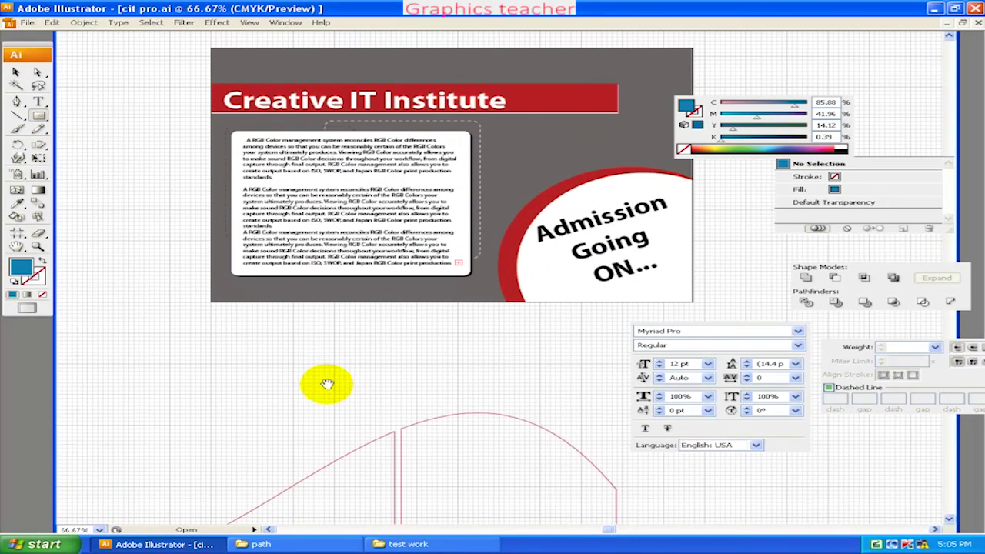
key(ctrl+plus)
key(ctrl+plus)
drag(255, 318, 325, 335)
click(17, 74)
drag(288, 204, 379, 197)
key(ctrl+minus)
key(ctrl+minus)
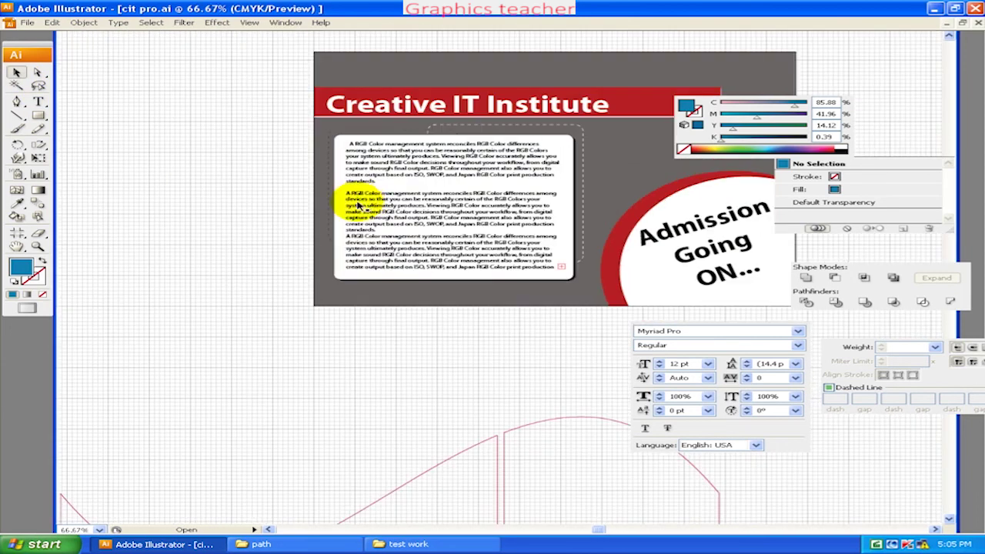
click(447, 457)
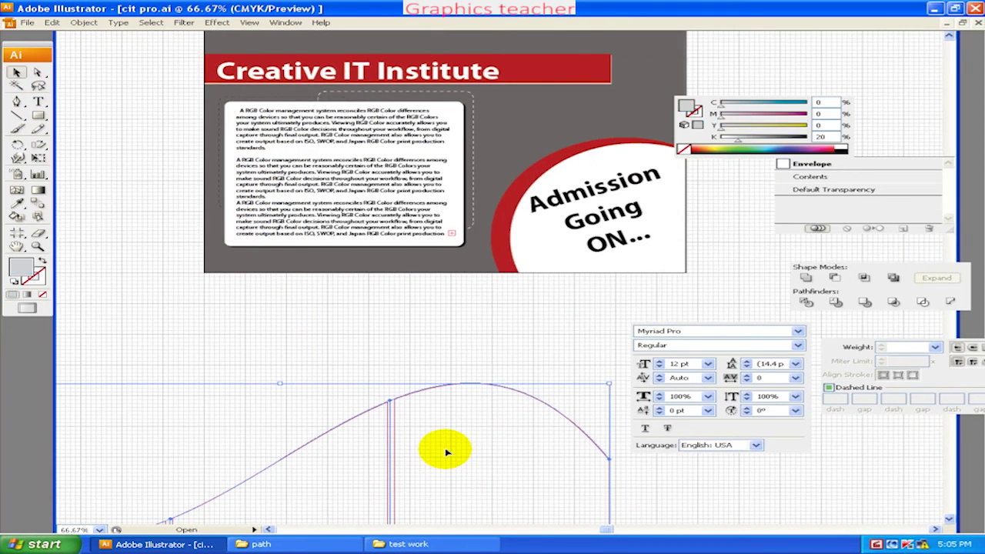
key(Delete)
- Minimize Illustrator and close the test work folder window
drag(257, 307, 301, 243)
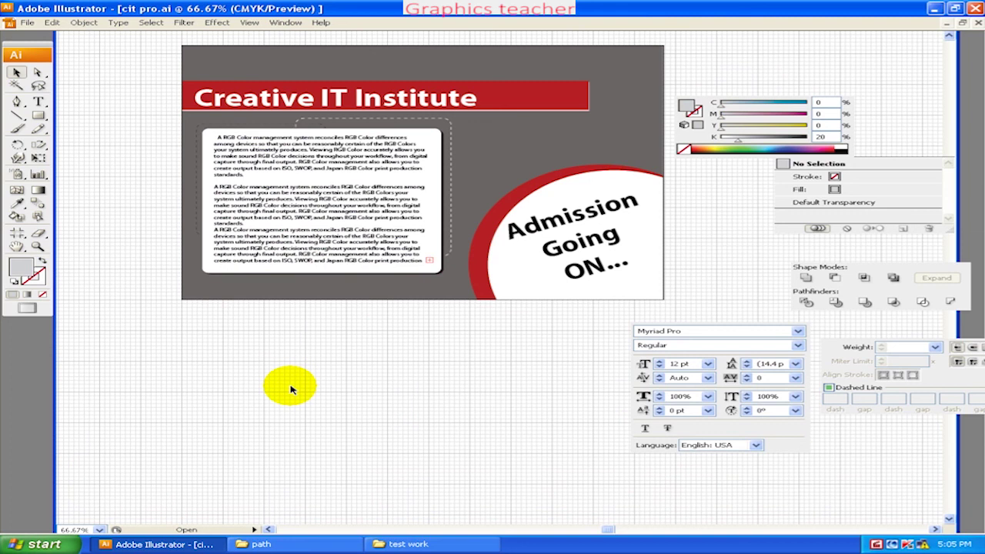
click(934, 9)
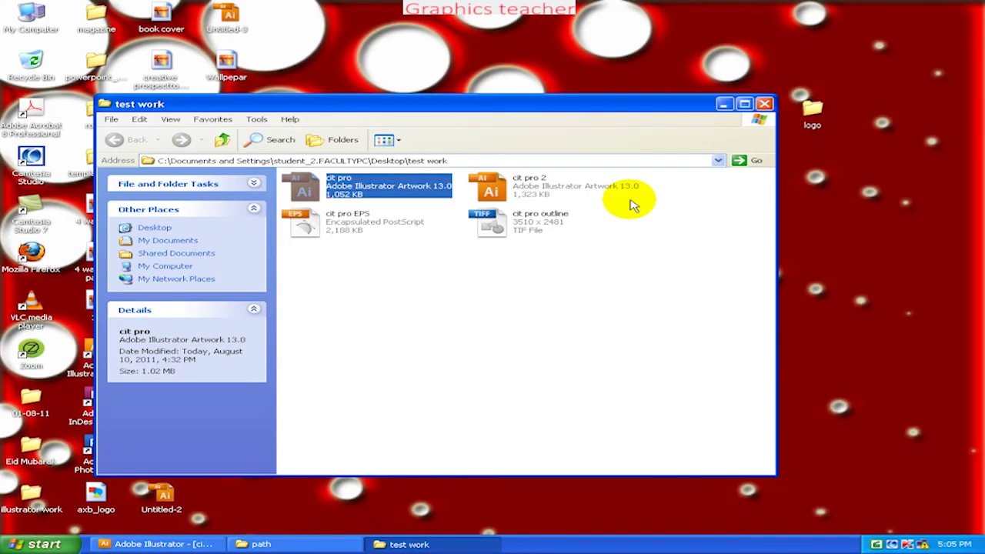
click(764, 104)
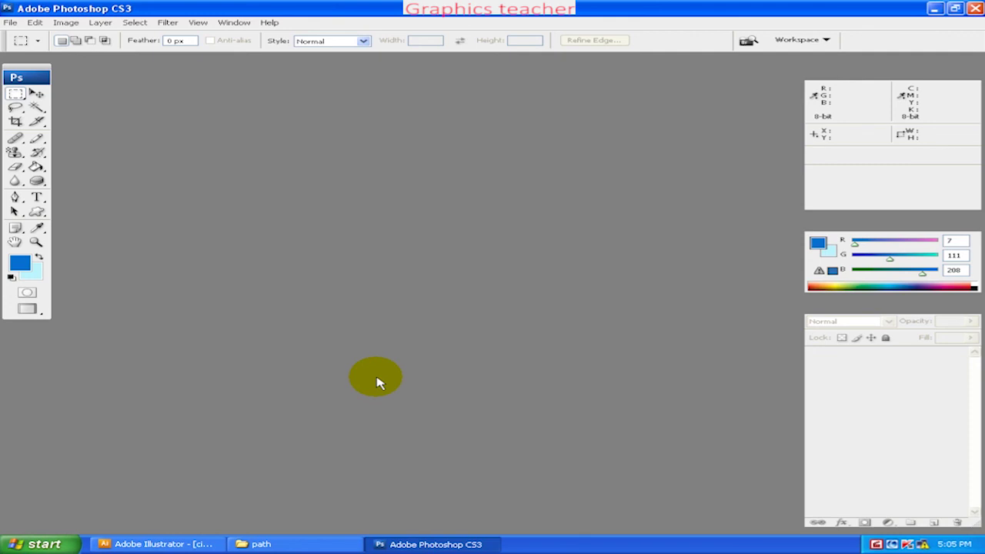
- In the Open dialog, browse the Clipping Path images and the Image Backup folders
key(ctrl+o)
click(238, 195)
click(287, 185)
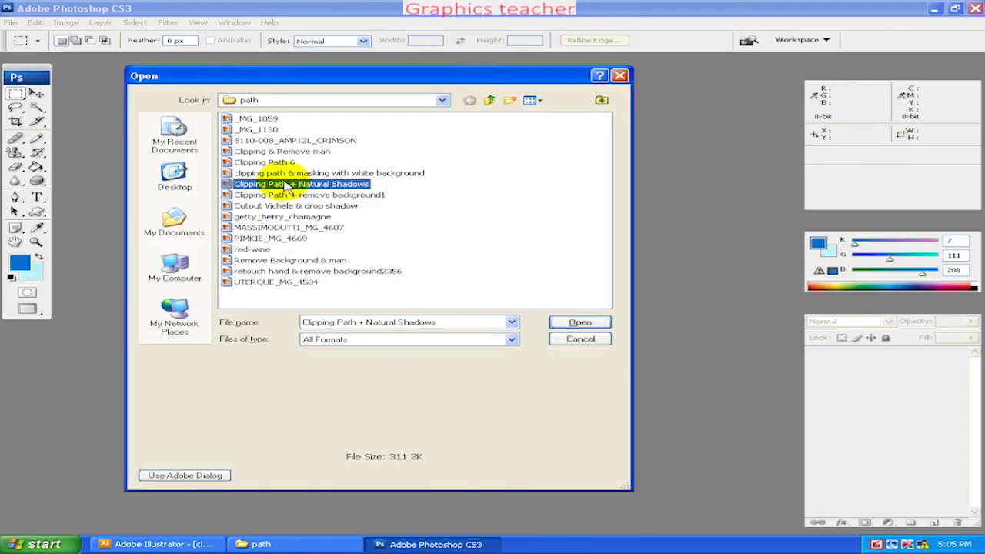
click(271, 164)
click(266, 206)
click(262, 163)
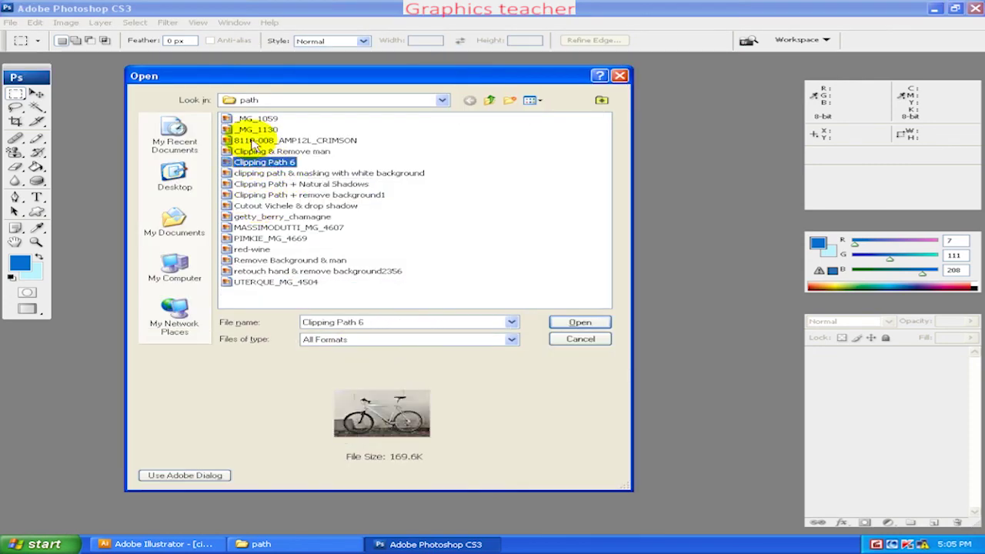
click(254, 141)
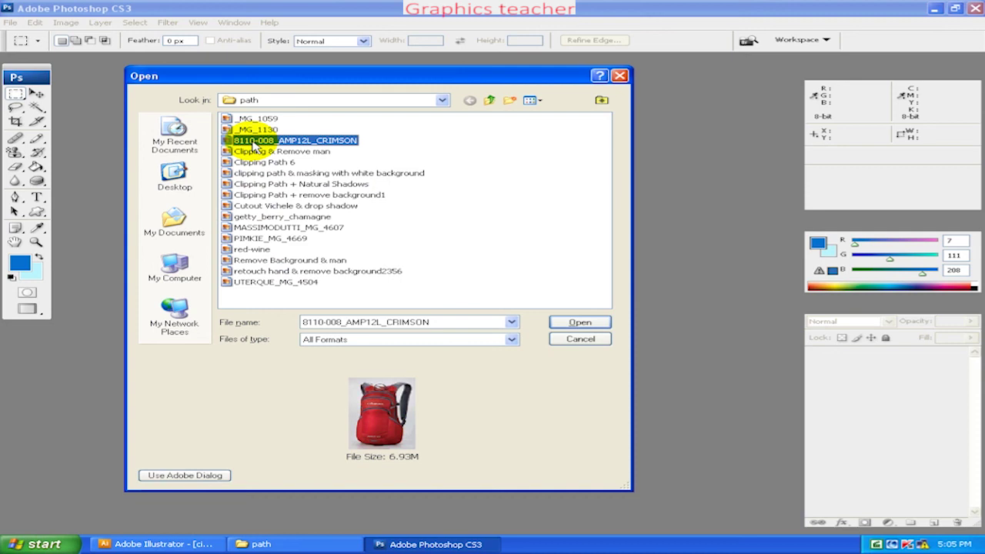
click(488, 101)
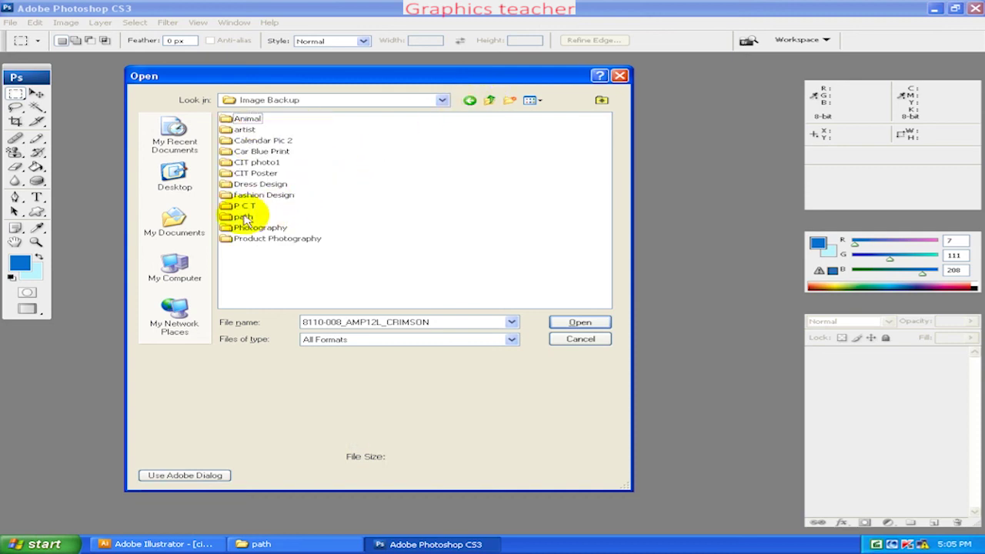
click(530, 101)
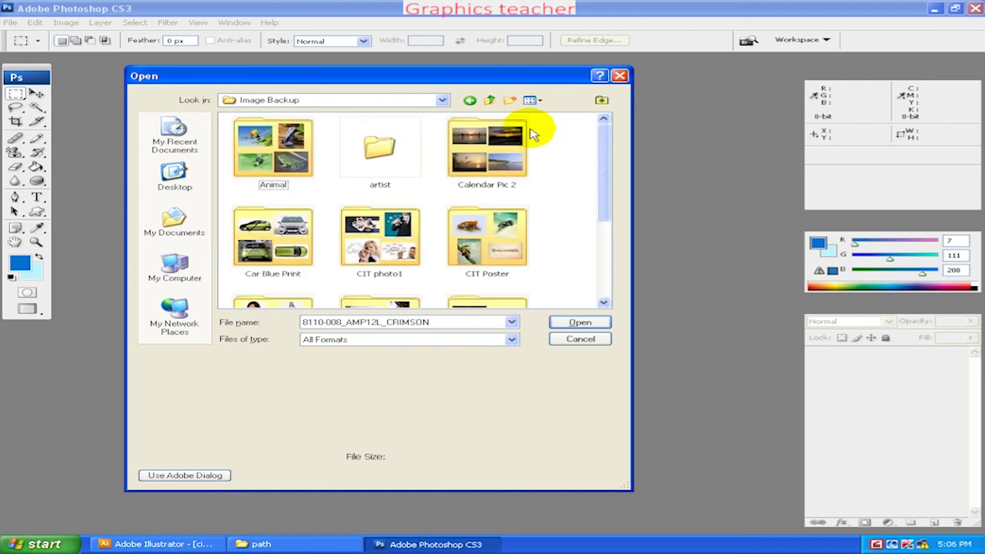
click(464, 235)
scroll(467, 205, down, 3)
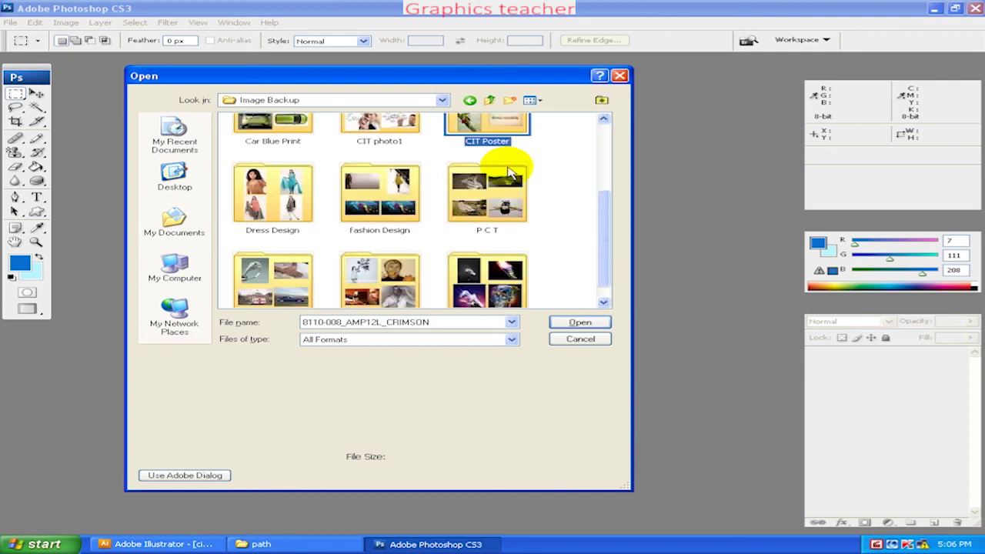
click(284, 177)
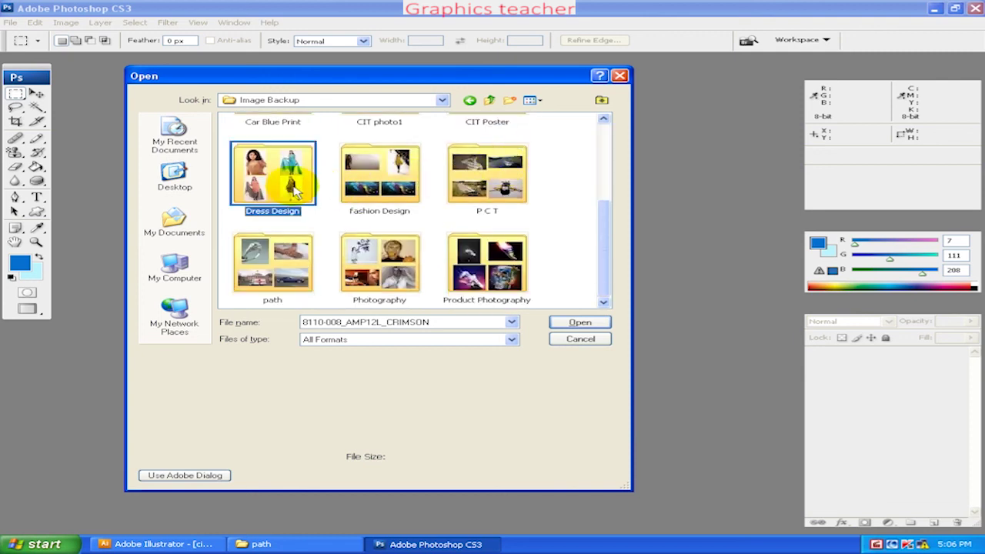
scroll(477, 183, up, 3)
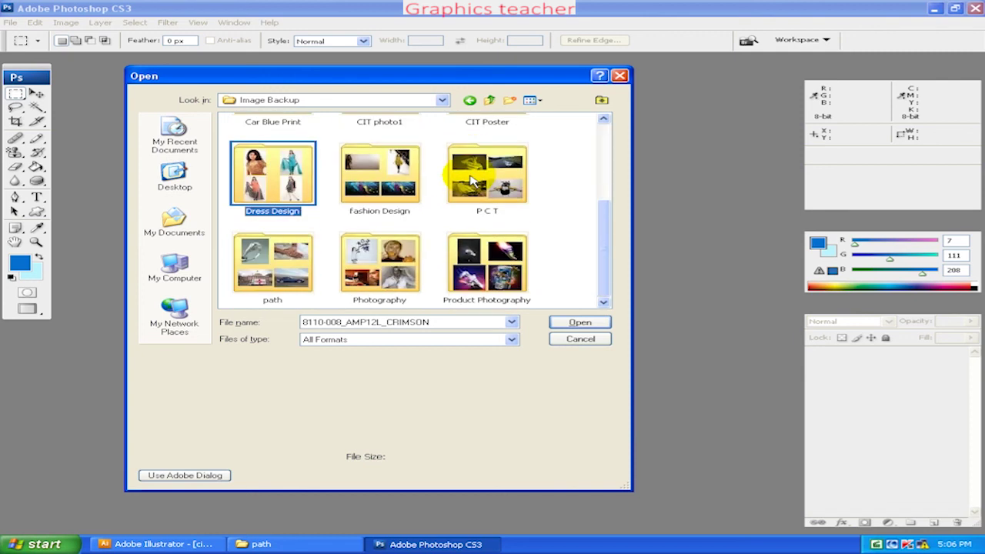
- Navigate Material > Photoshop > Project Image > paper Ad and select Nokia-N8-Mobile-Phone
click(489, 100)
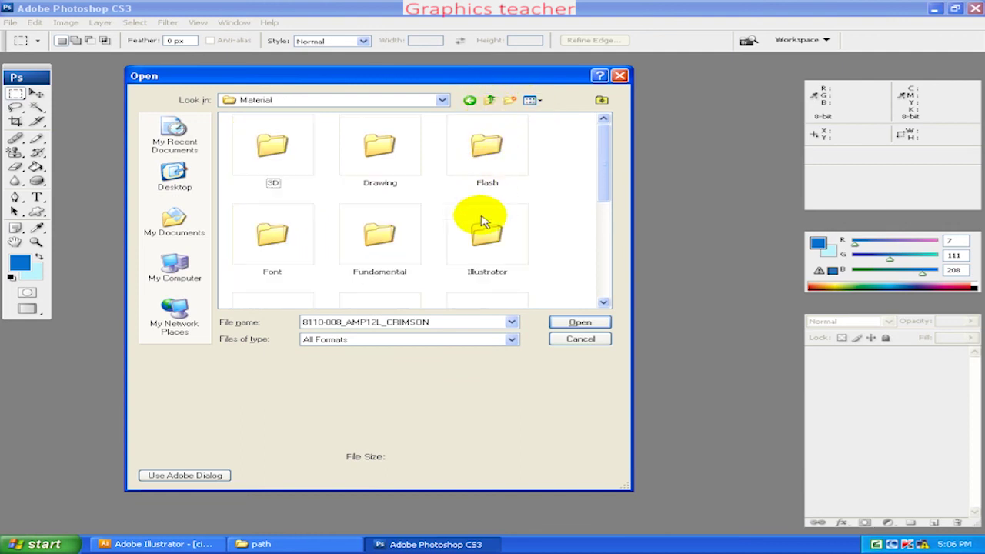
click(491, 100)
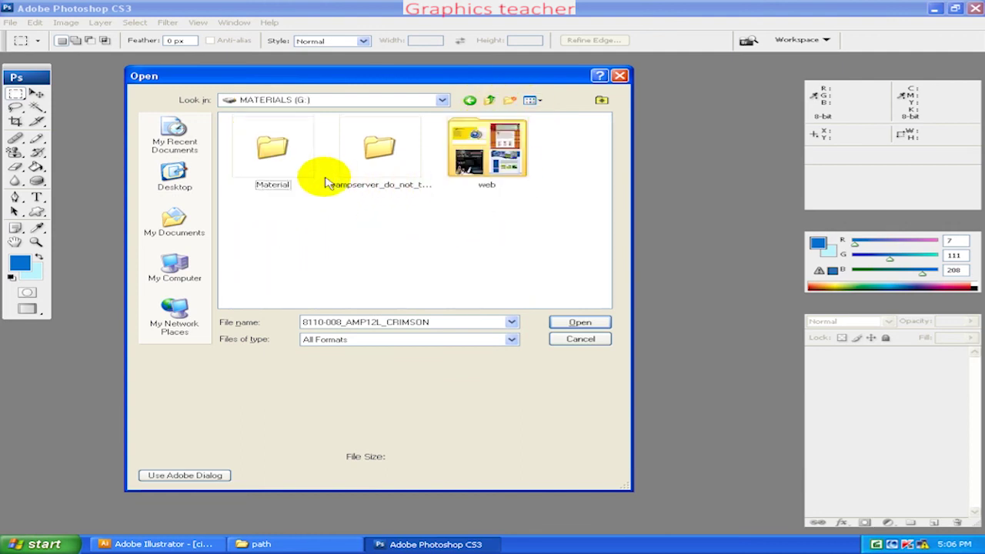
double_click(279, 173)
scroll(502, 223, down, 5)
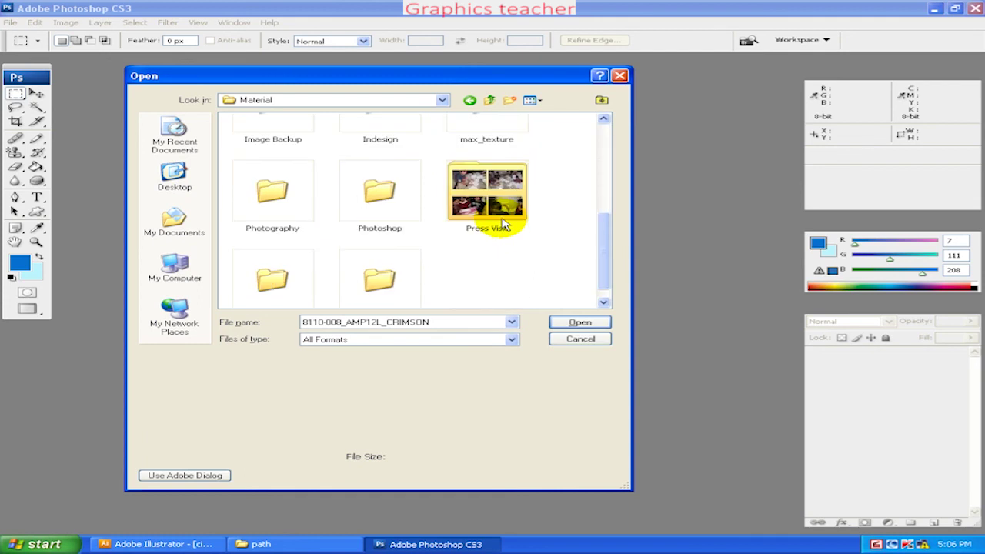
double_click(378, 192)
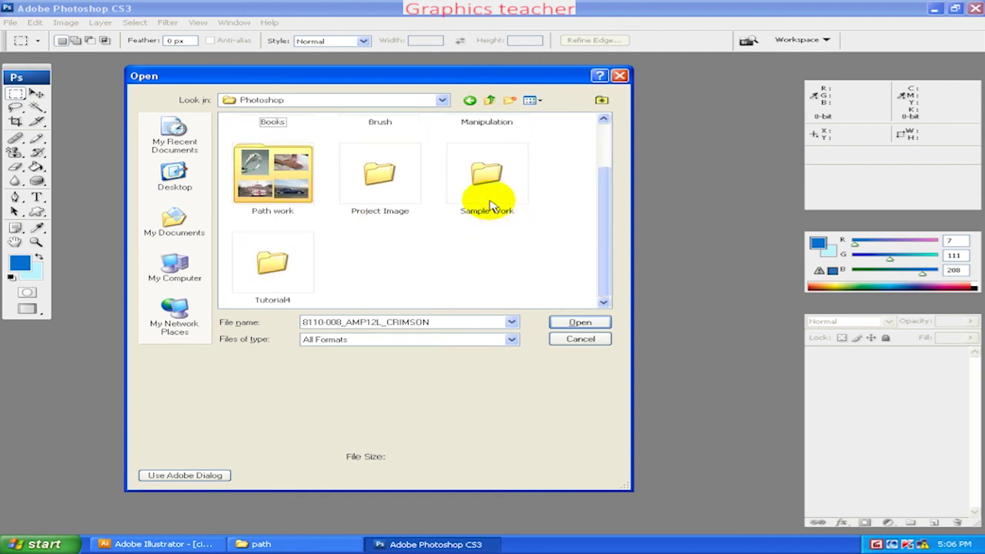
double_click(407, 215)
click(485, 224)
scroll(493, 231, down, 1)
double_click(281, 152)
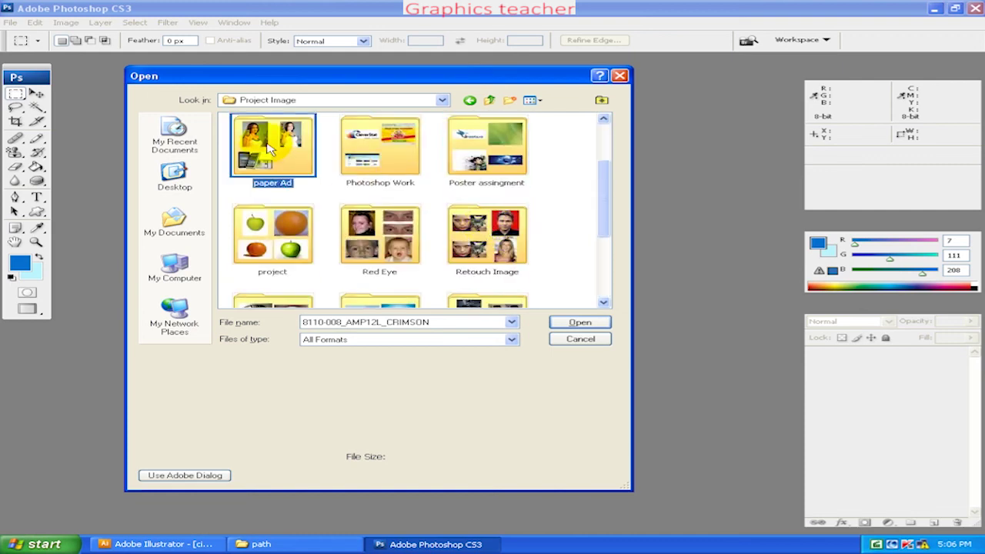
click(265, 224)
- Open the Nokia-N8-Mobile-Phone image and let it fill the workspace
click(590, 329)
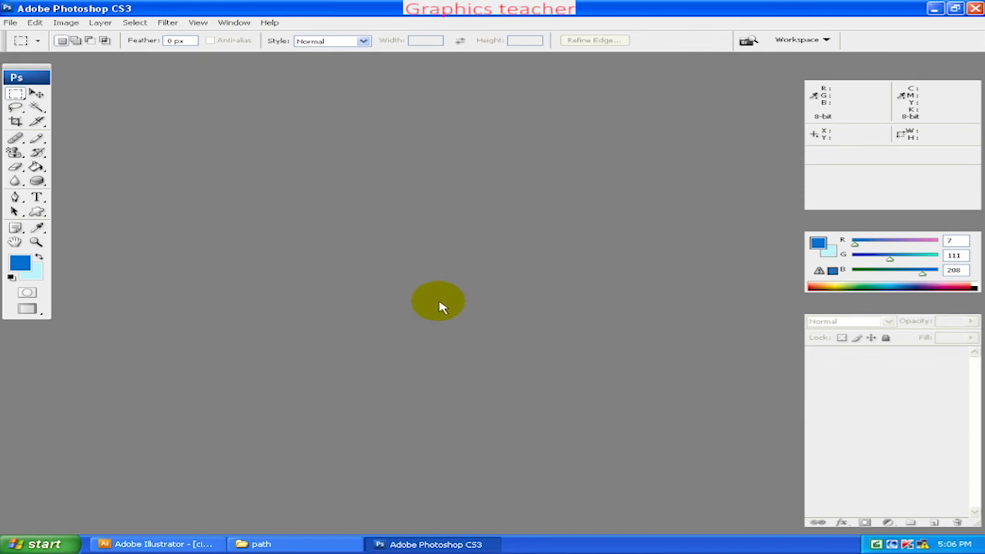
key(f)
key(f)
key(f)
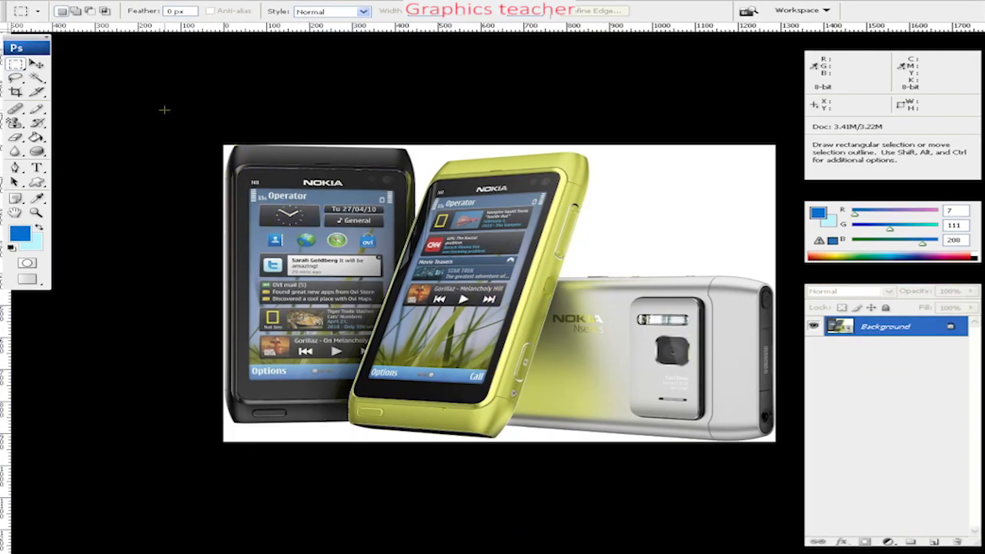
click(36, 65)
key(f)
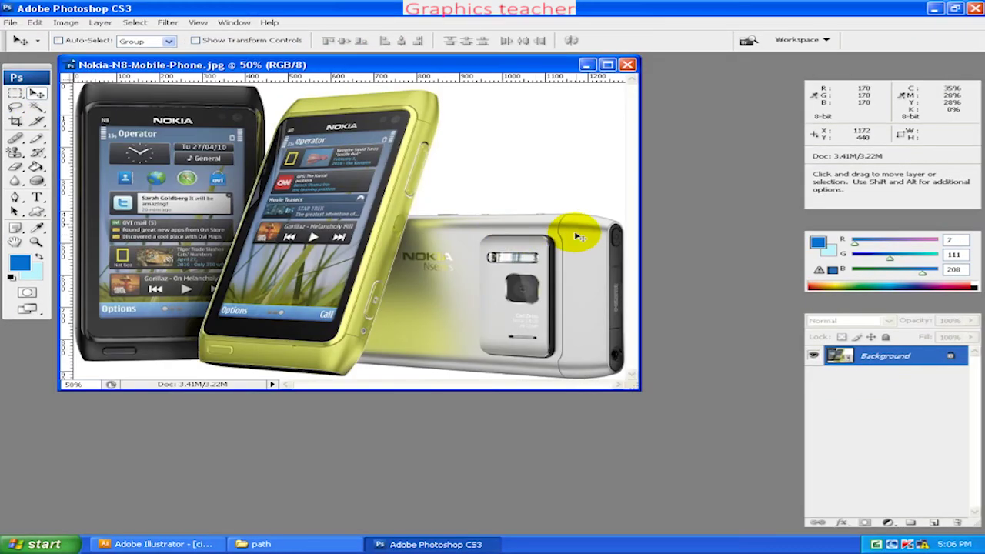
key(f)
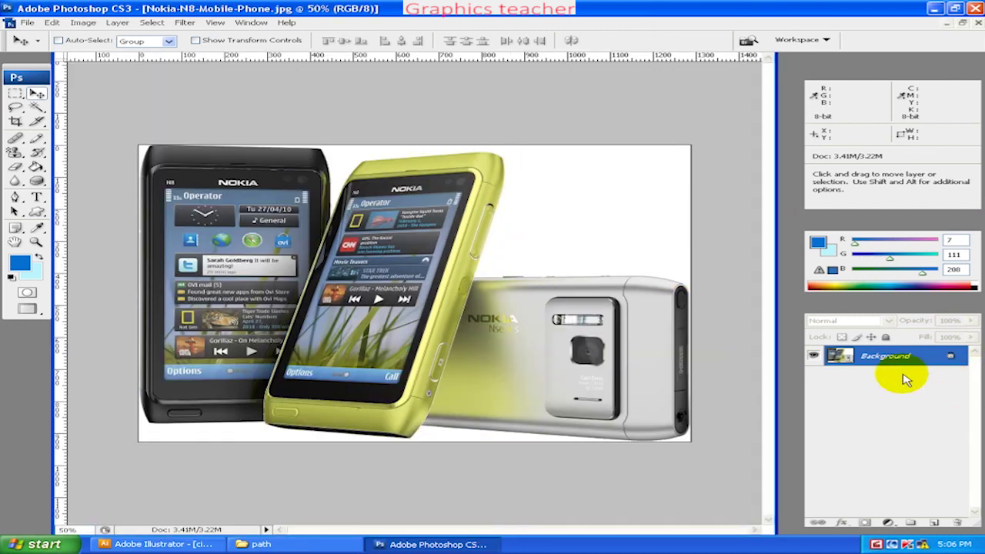
- Magic Wand the white backdrop, convert Background to Layer 0, and delete it to transparency
click(36, 107)
click(550, 237)
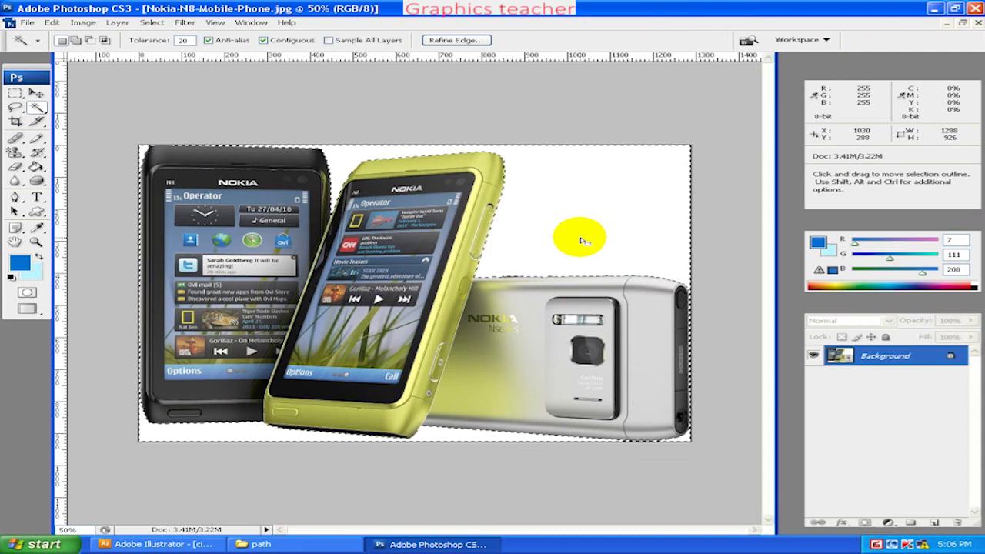
double_click(942, 356)
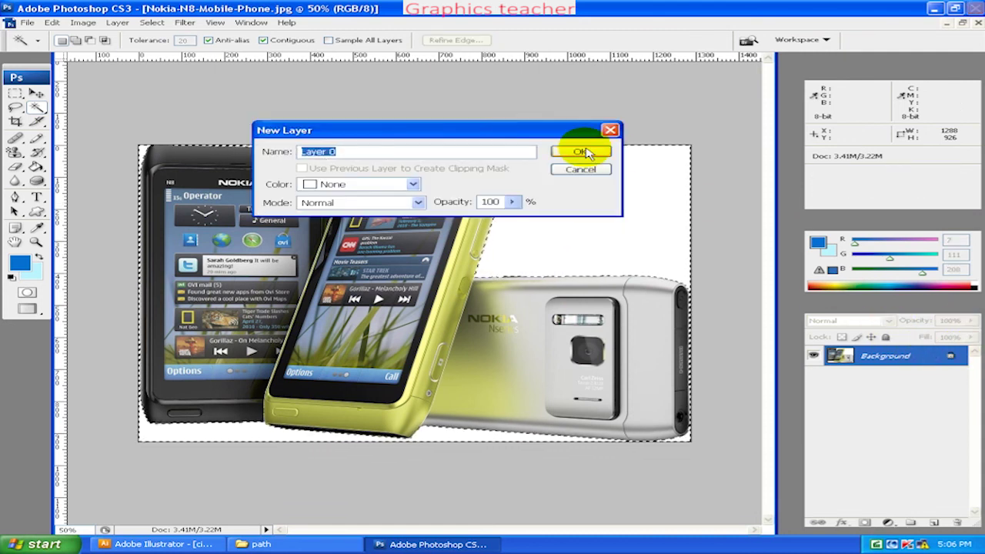
click(577, 151)
key(Delete)
key(ctrl+d)
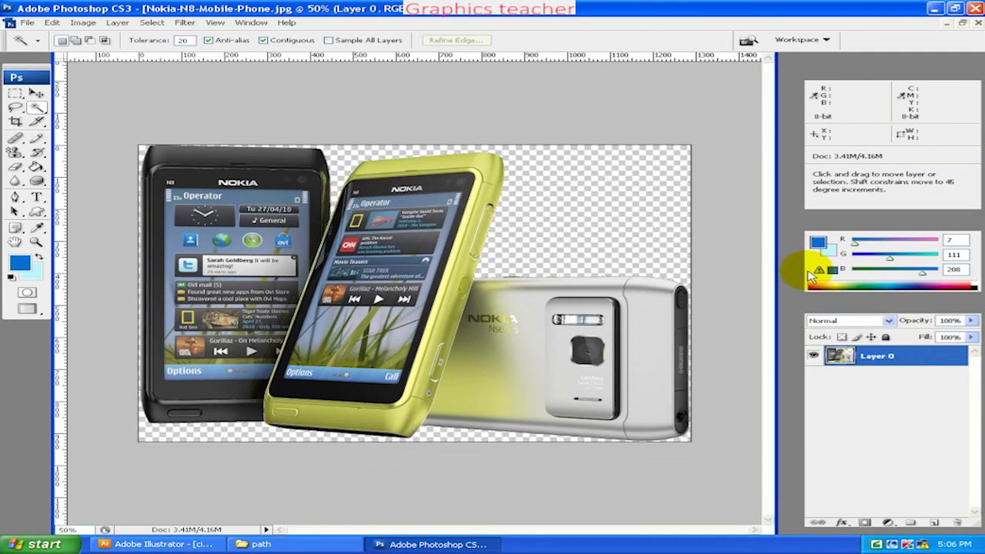
click(37, 94)
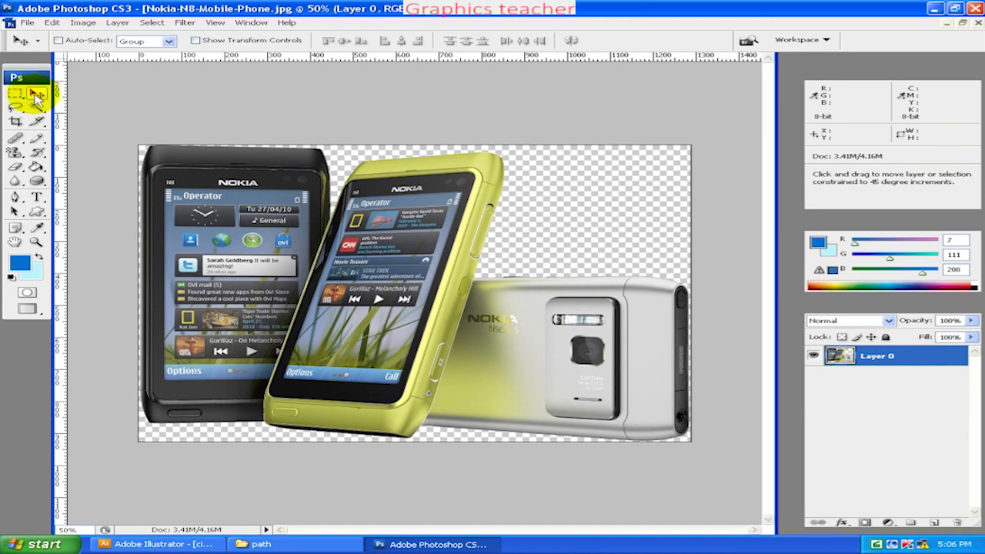
key(ctrl+shift+s)
- Save to the Desktop as Nokia-N8-Mobile-Phone.psd with maximize compatibility
click(240, 116)
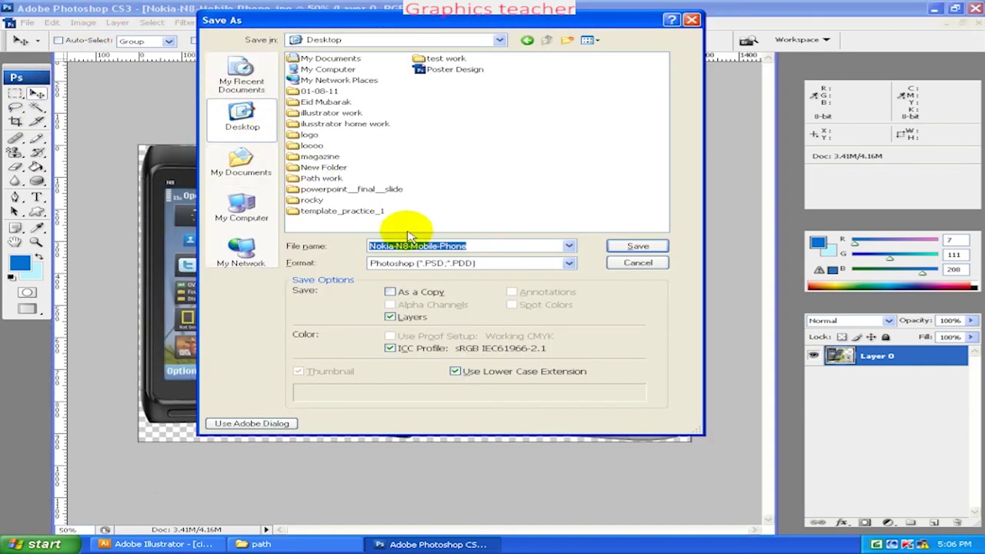
click(620, 247)
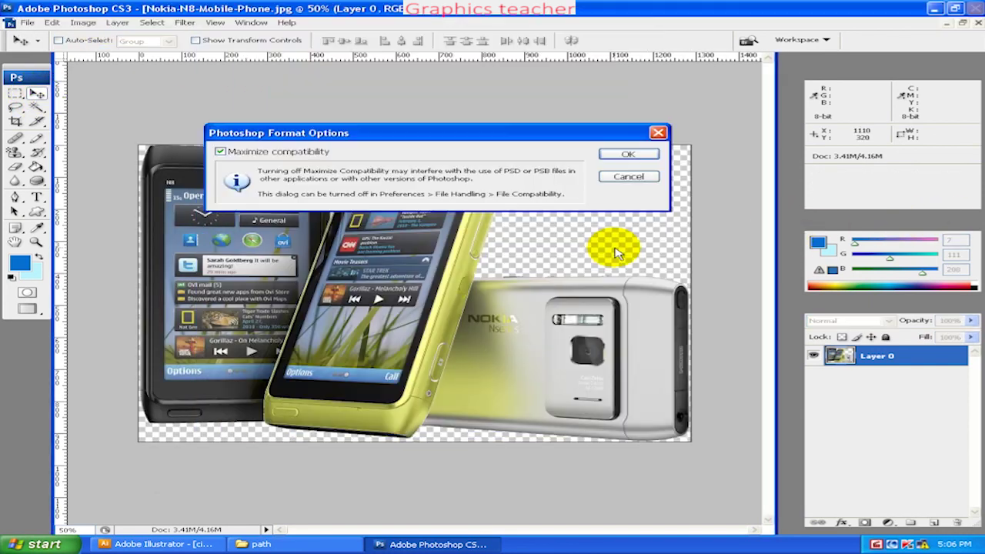
click(612, 154)
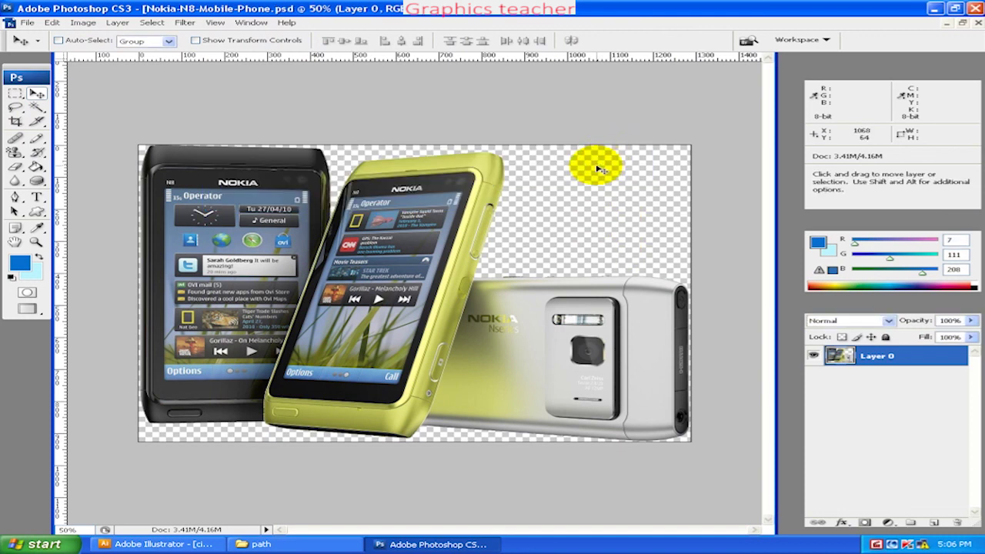
- Cycle through the screen modes, then close the Nokia-N8-Mobile-Phone document
key(f)
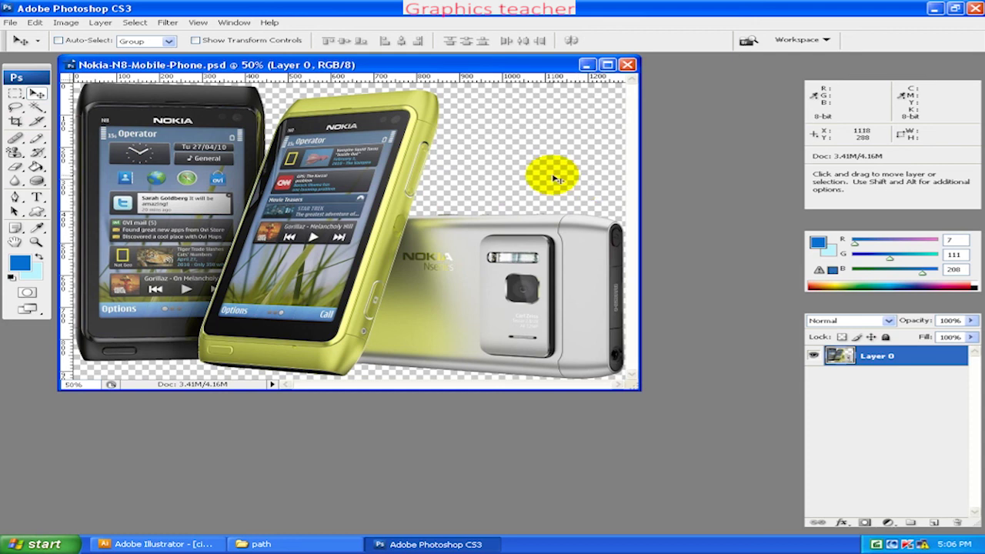
key(f)
click(36, 108)
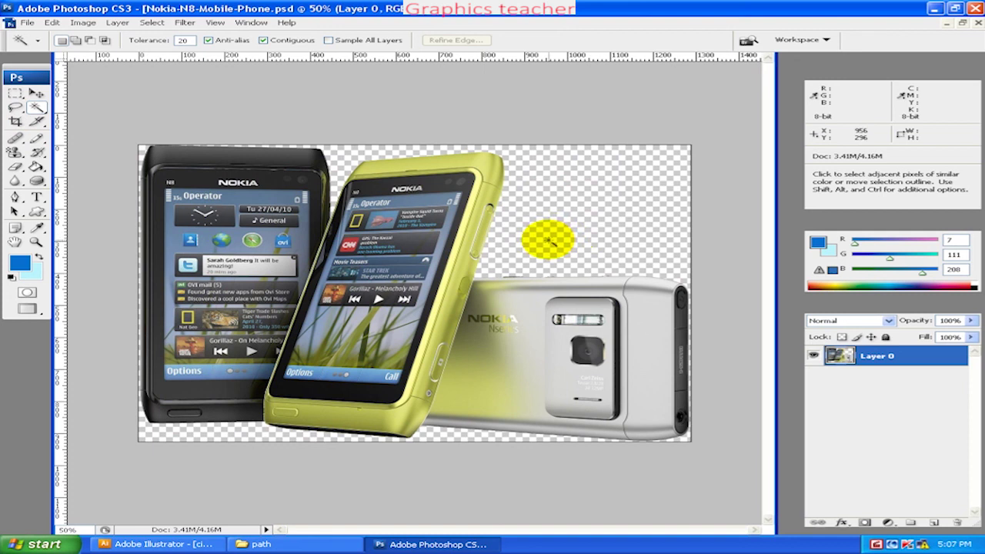
click(36, 94)
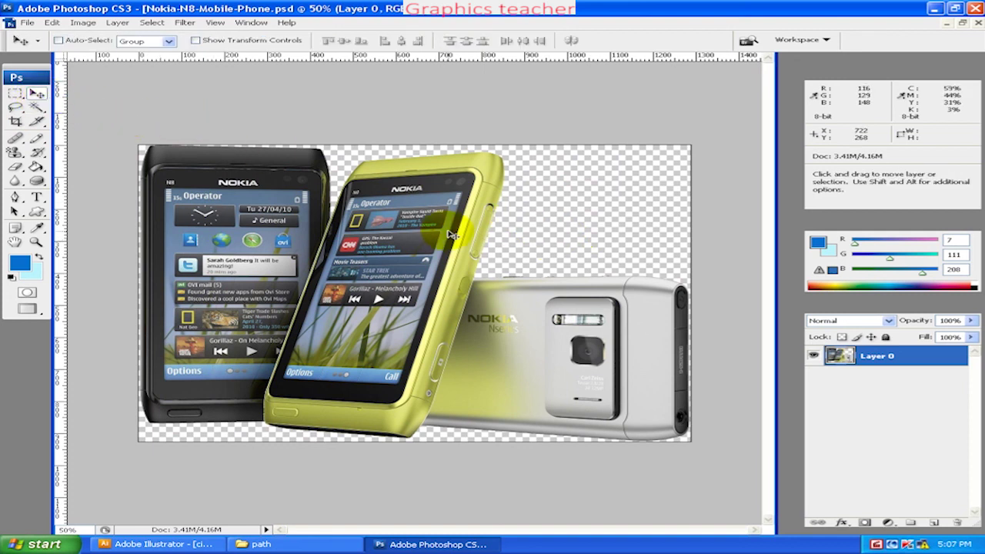
key(f)
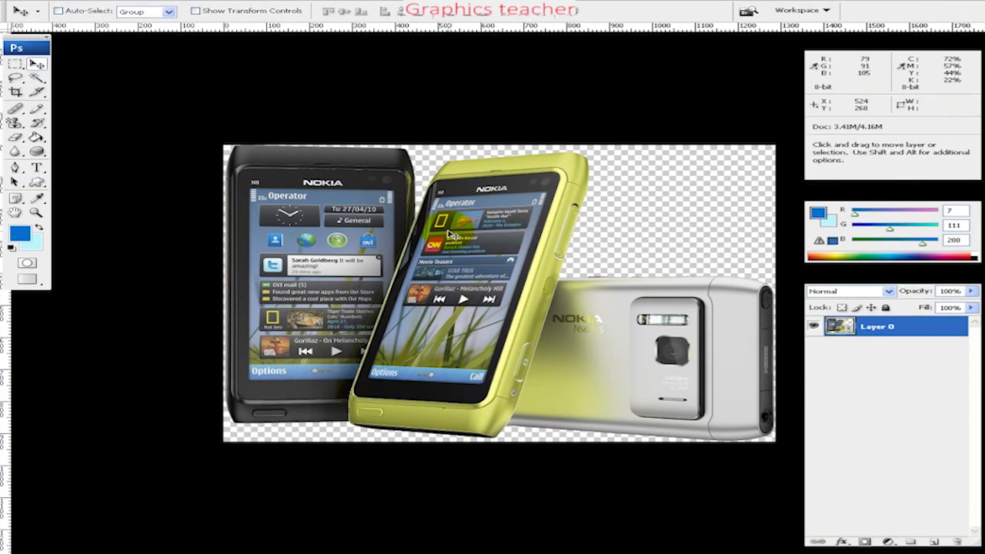
key(f)
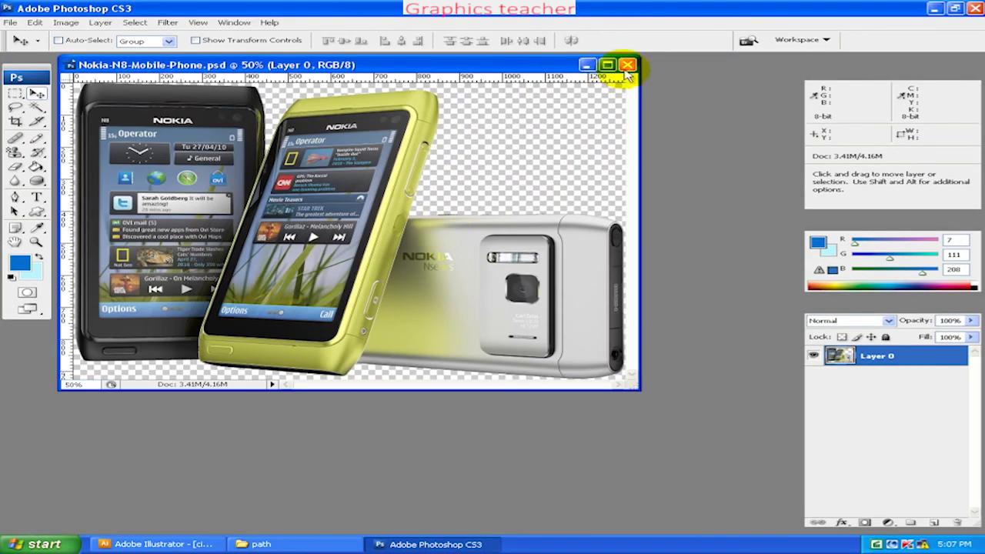
click(627, 66)
- Switch to Illustrator and place Nokia-N8-Mobile-Phone from the Desktop, accepting the Photoshop import options
click(935, 9)
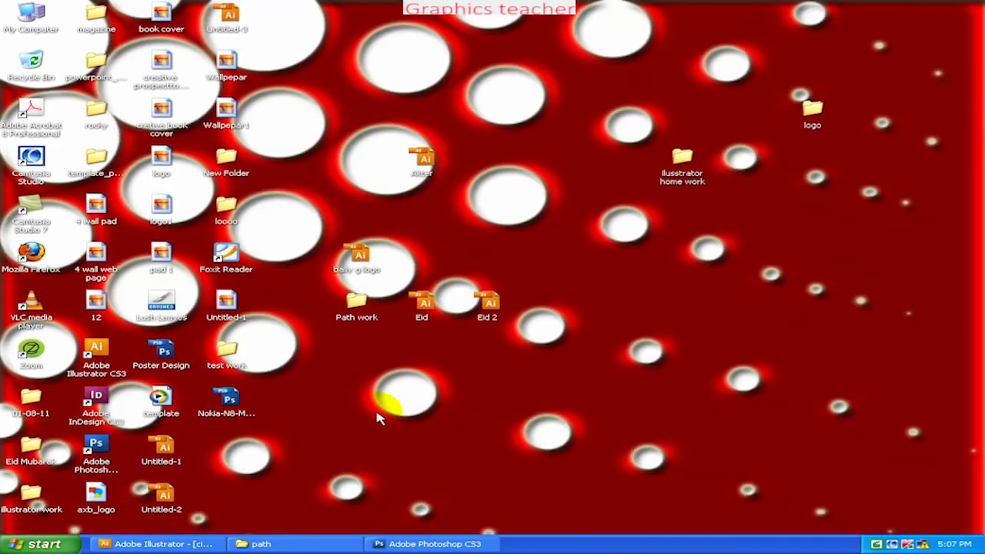
click(158, 545)
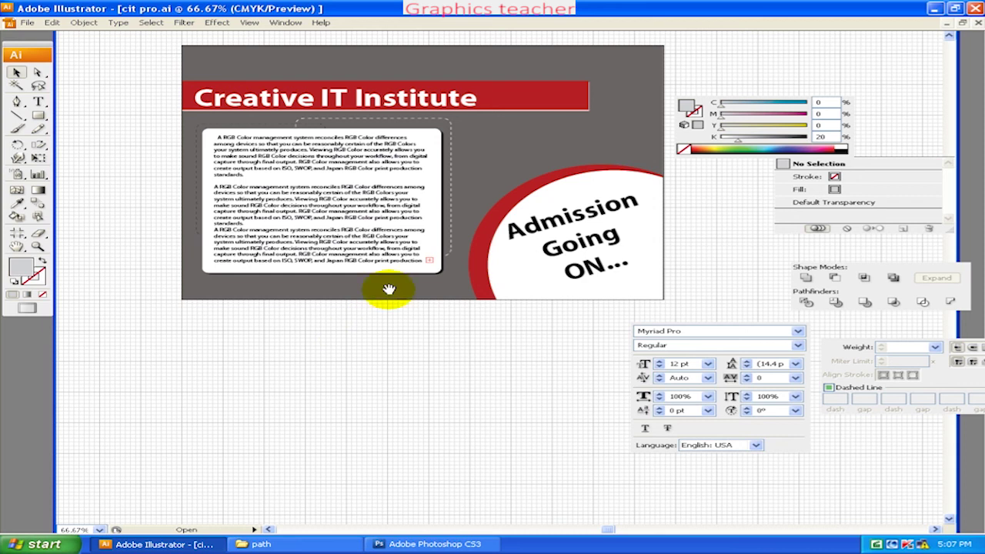
click(27, 22)
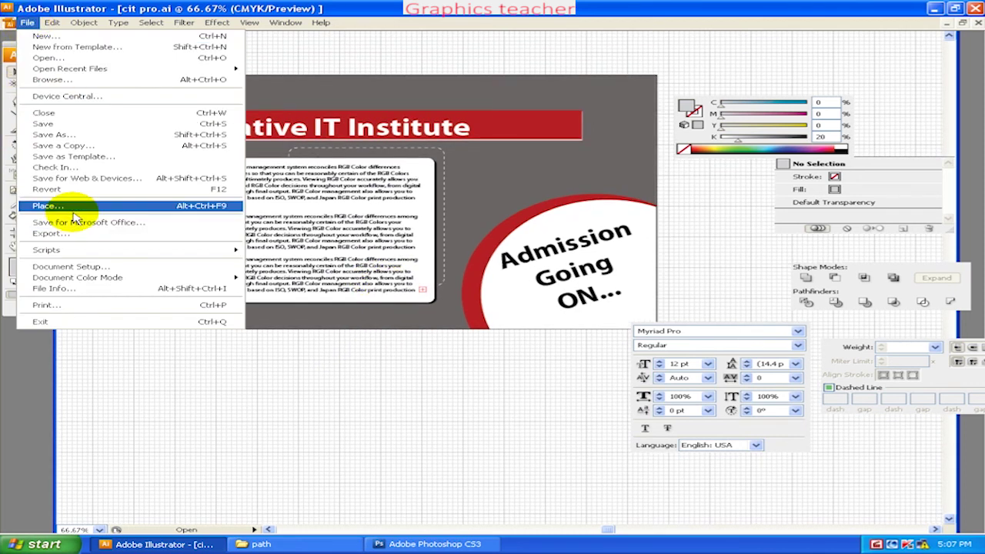
click(69, 206)
click(169, 173)
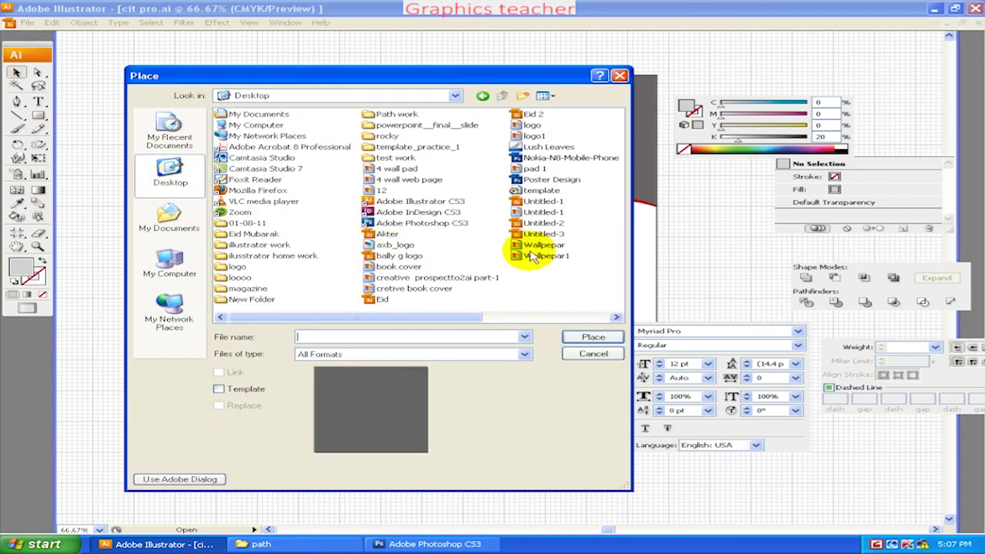
click(530, 159)
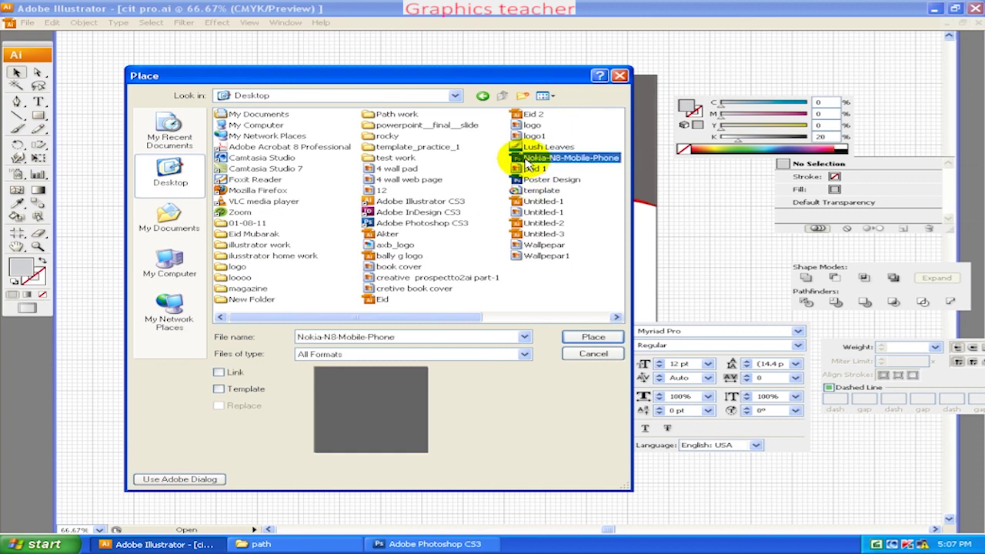
click(581, 338)
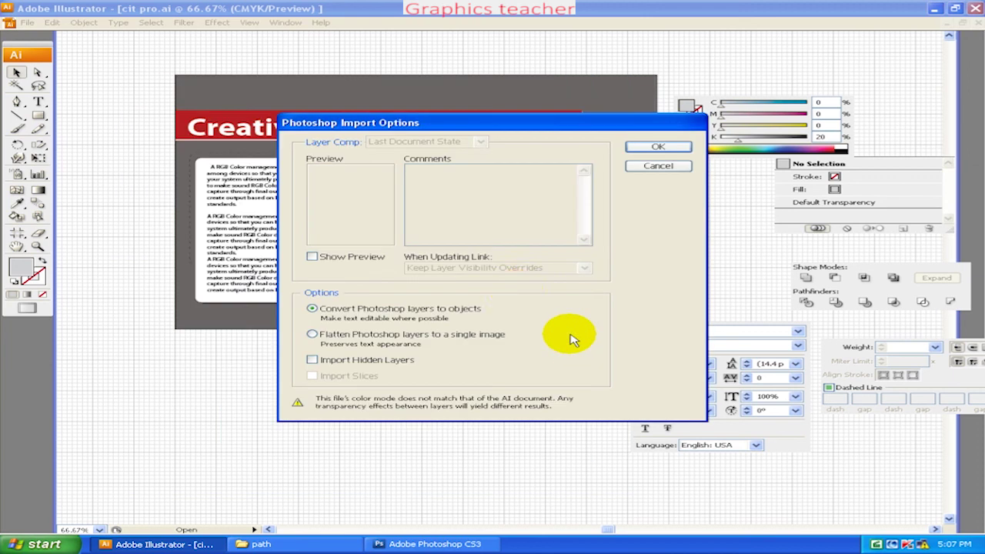
click(657, 147)
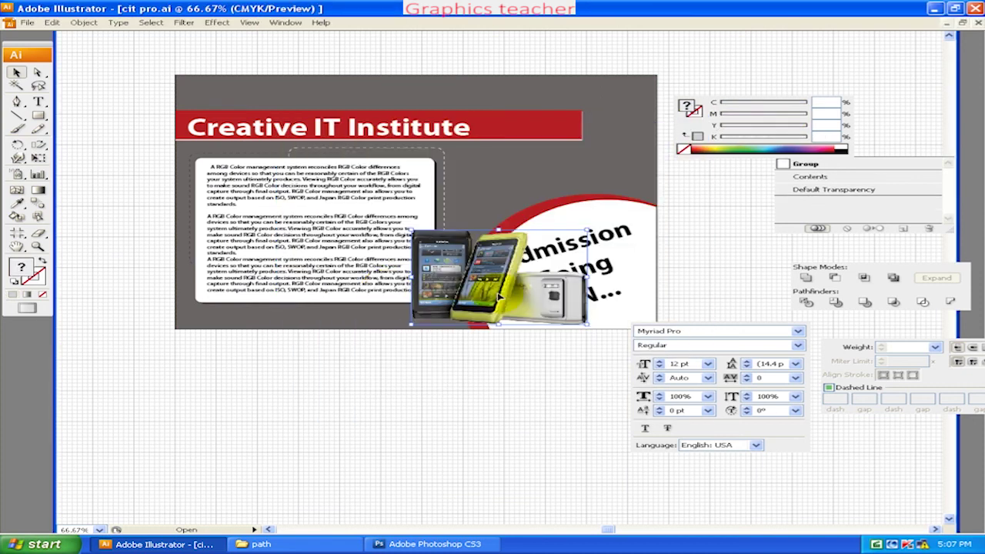
- Drag the phone group onto the white text box at 100% zoom and reselect it
drag(500, 297, 310, 268)
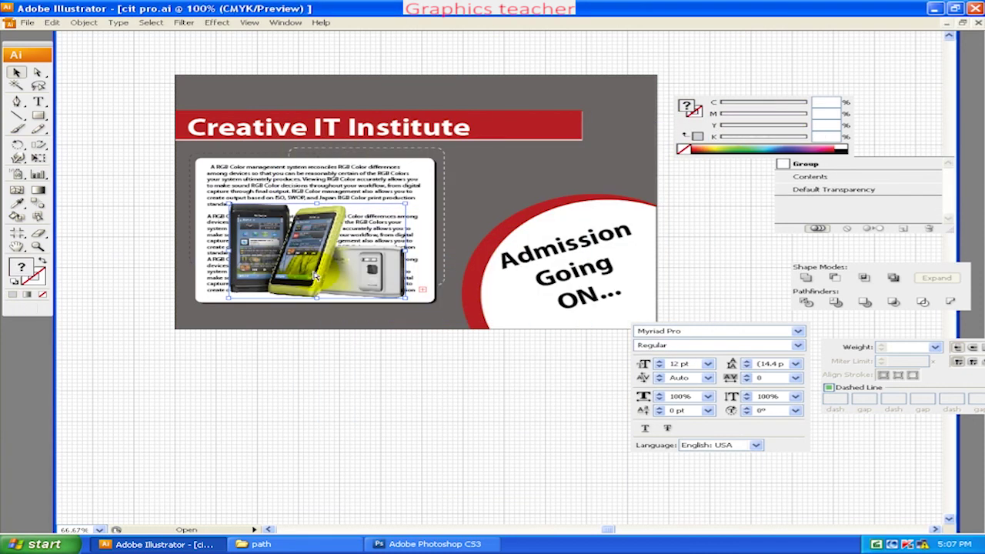
key(ctrl+1)
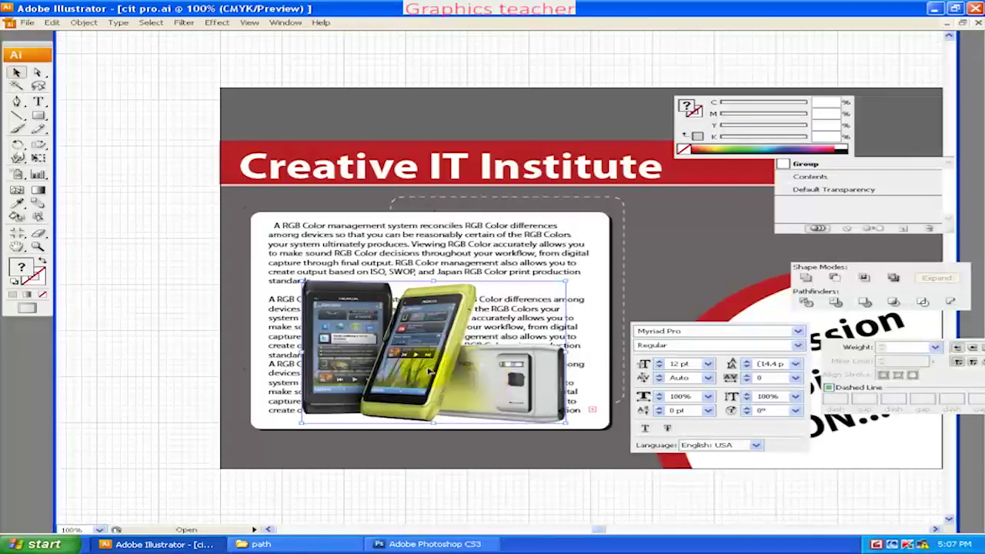
drag(430, 372, 379, 360)
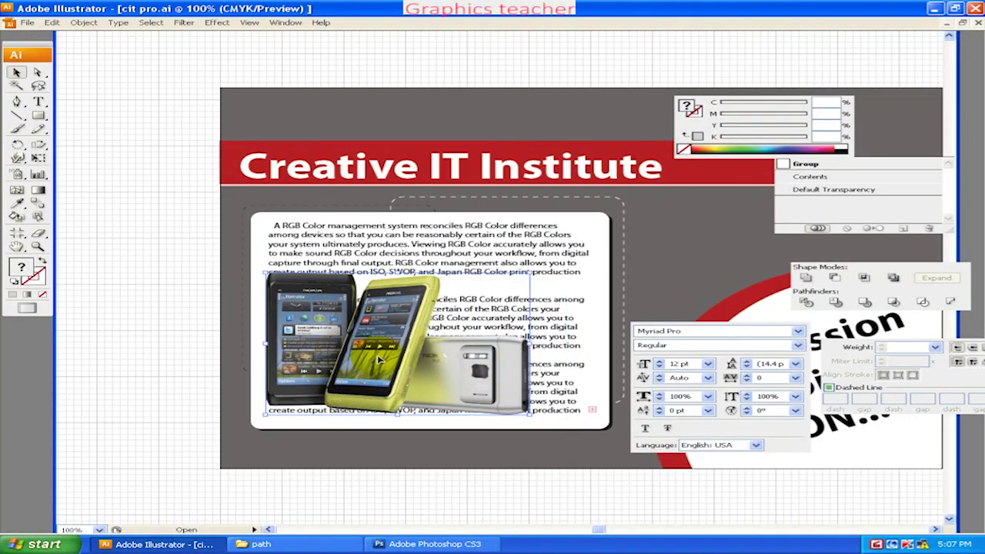
drag(375, 355, 377, 362)
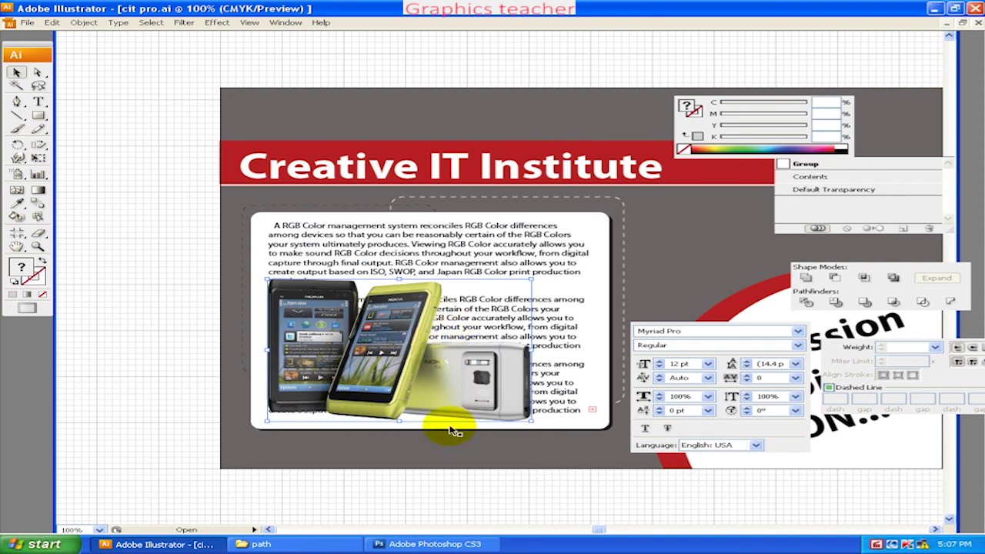
scroll(442, 423, down, 1)
scroll(449, 411, down, 1)
scroll(454, 414, down, 1)
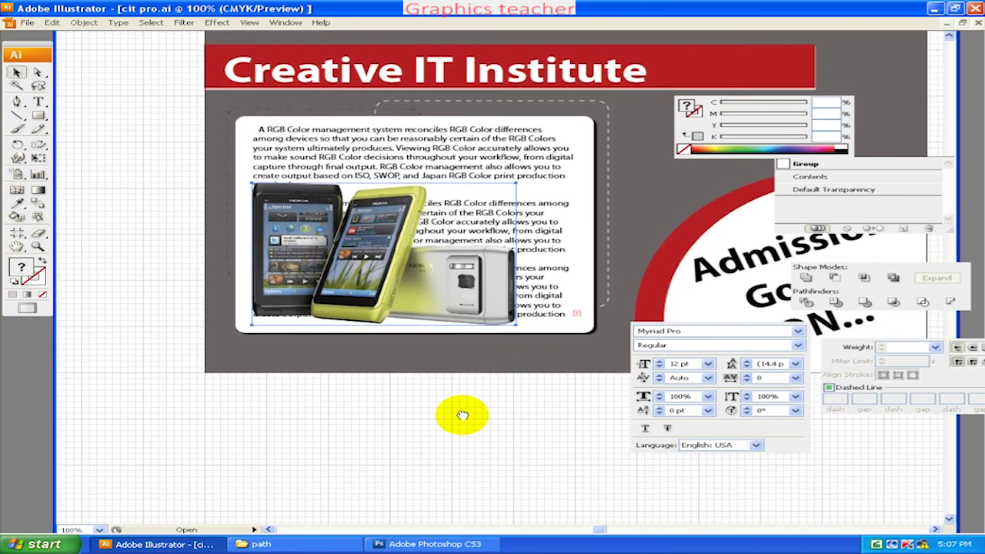
drag(462, 416, 468, 464)
click(423, 425)
click(355, 337)
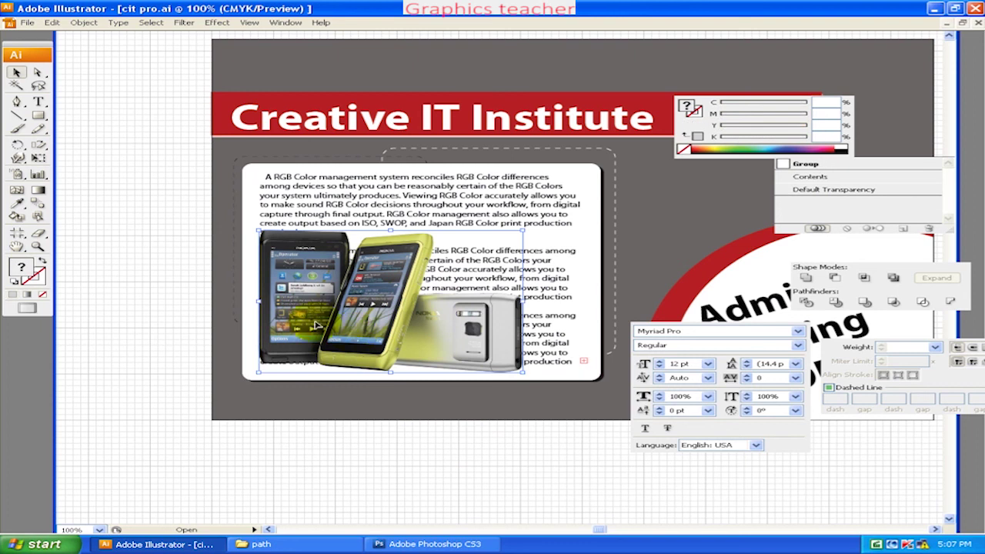
click(84, 23)
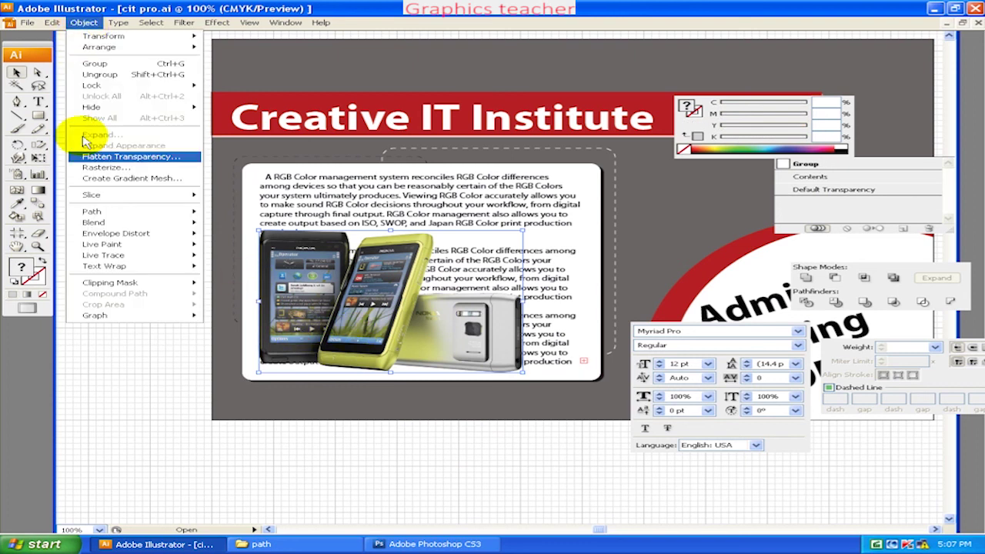
mouse_move(116, 265)
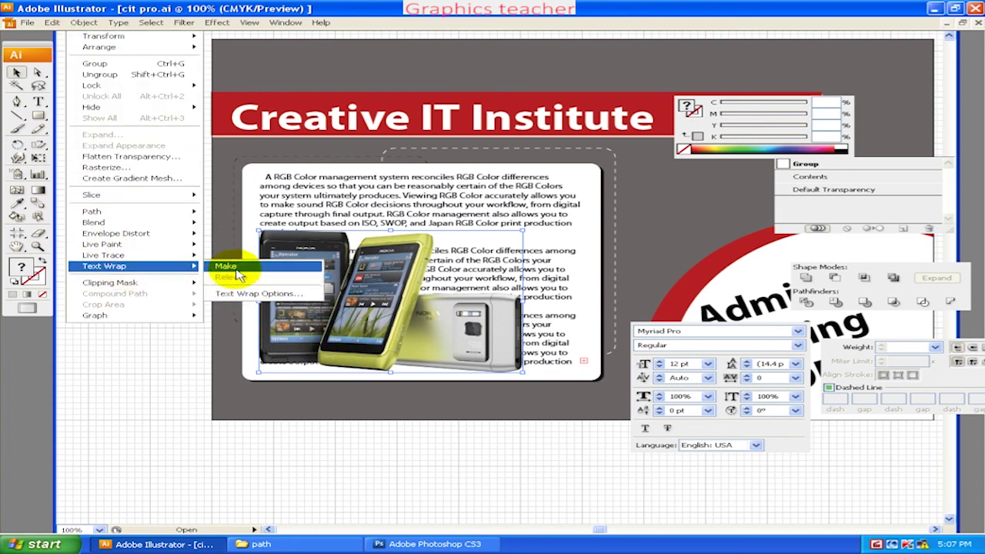
- Apply Text Wrap > Make to the phone group, then pan to review the wrapped text
click(238, 274)
click(395, 416)
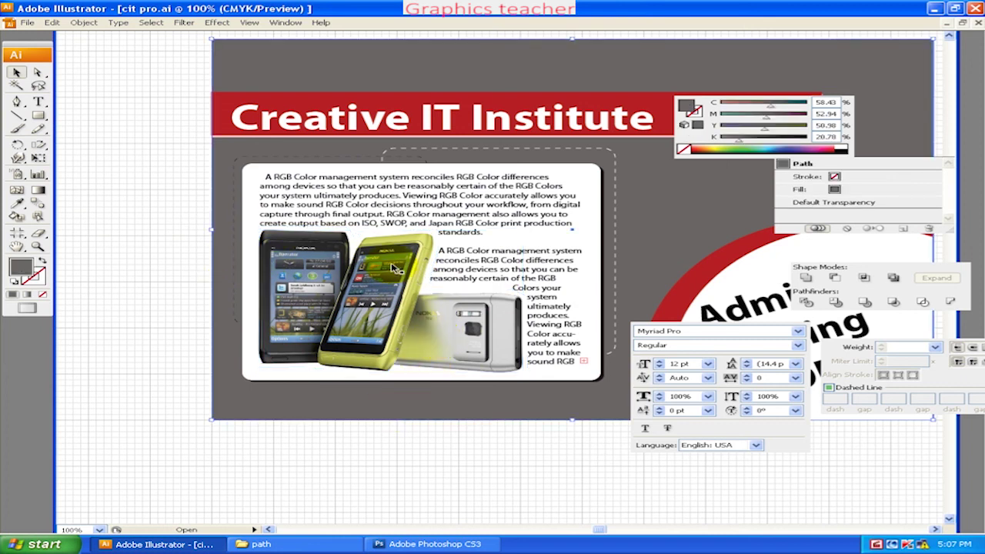
drag(452, 372, 429, 347)
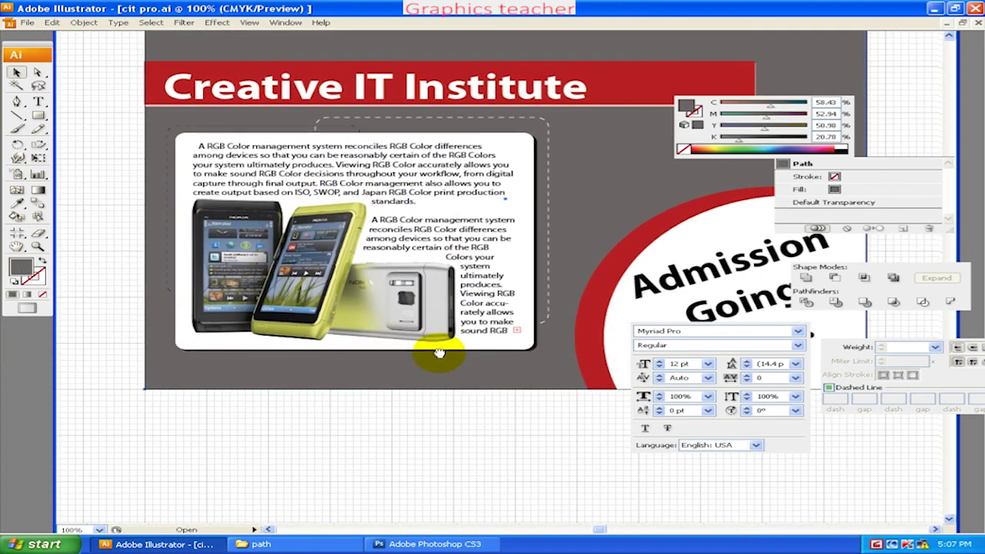
mouse_move(498, 343)
mouse_down()
mouse_move(489, 324)
mouse_move(495, 275)
mouse_up()
drag(617, 142, 585, 174)
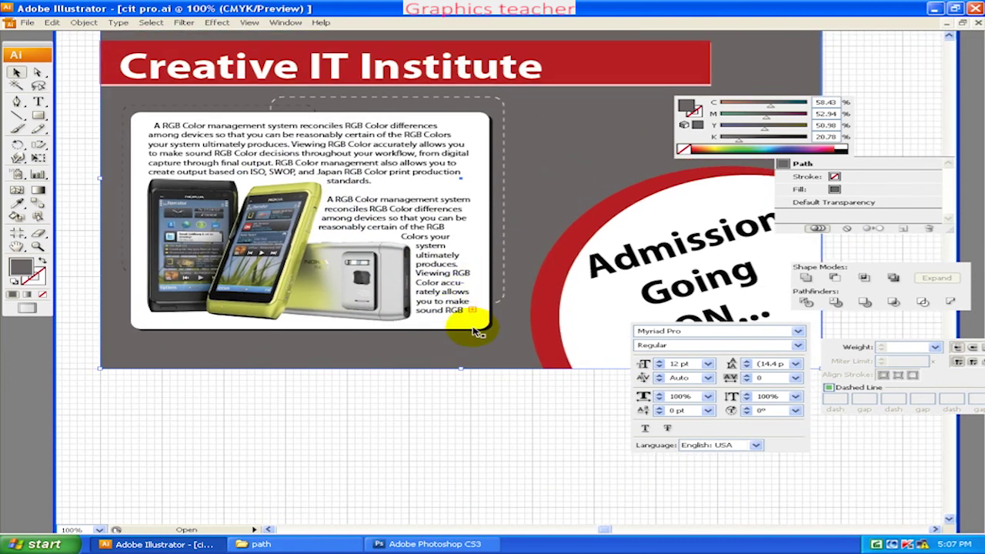
mouse_move(501, 391)
mouse_down()
mouse_move(545, 291)
mouse_move(501, 290)
mouse_up()
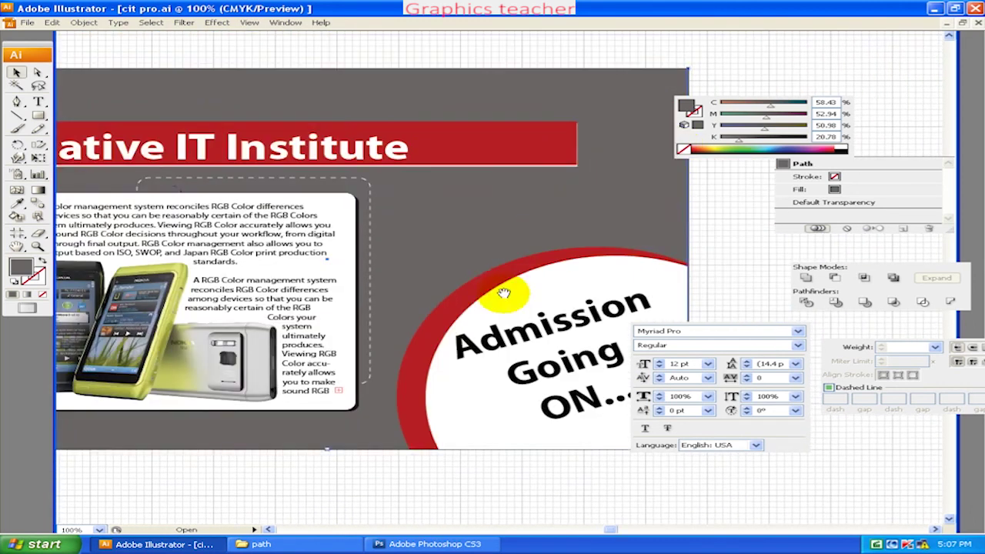
scroll(457, 290, down, 1)
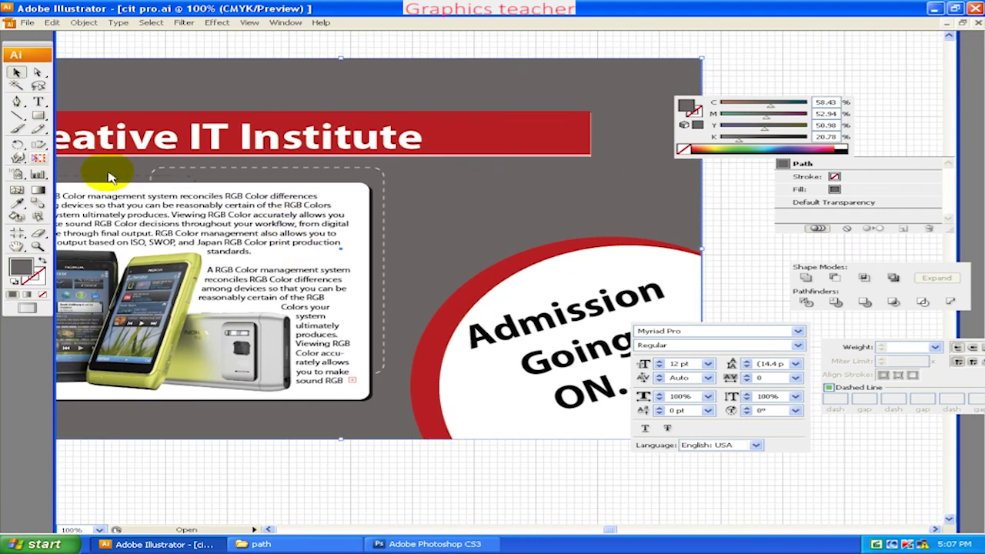
scroll(158, 191, down, 2)
scroll(193, 201, down, 1)
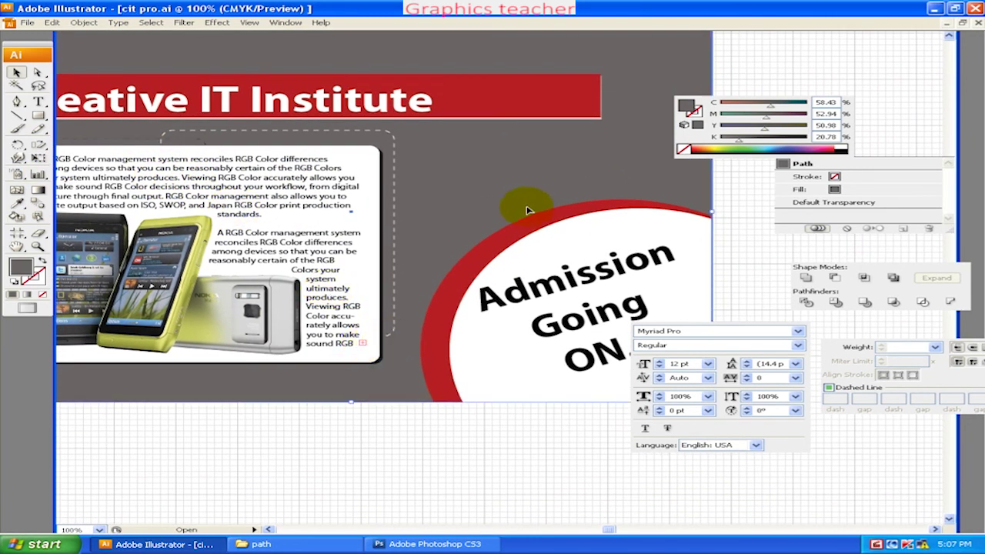
scroll(530, 205, down, 1)
- Draw a light grey rectangle over the top of the Admission circle
click(38, 115)
drag(430, 134, 639, 220)
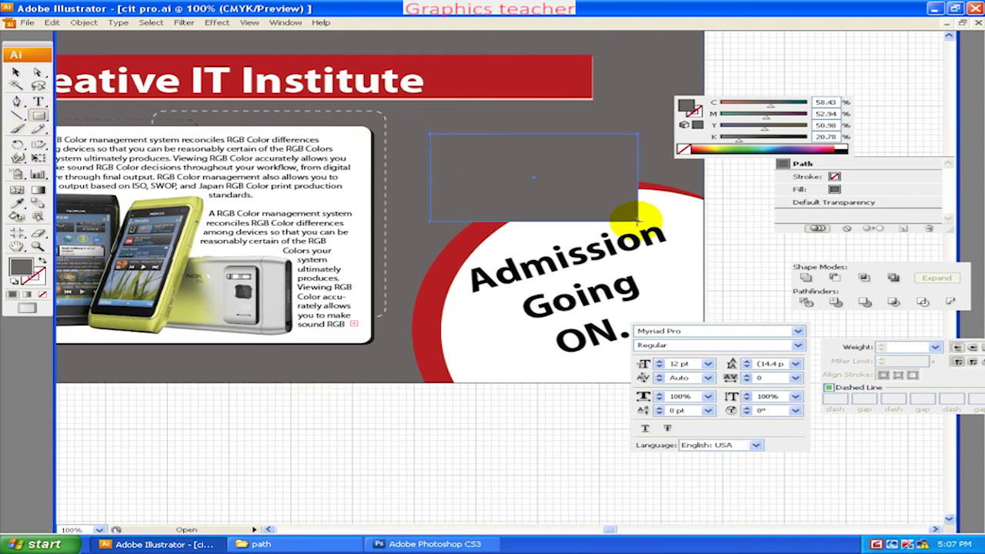
key(Delete)
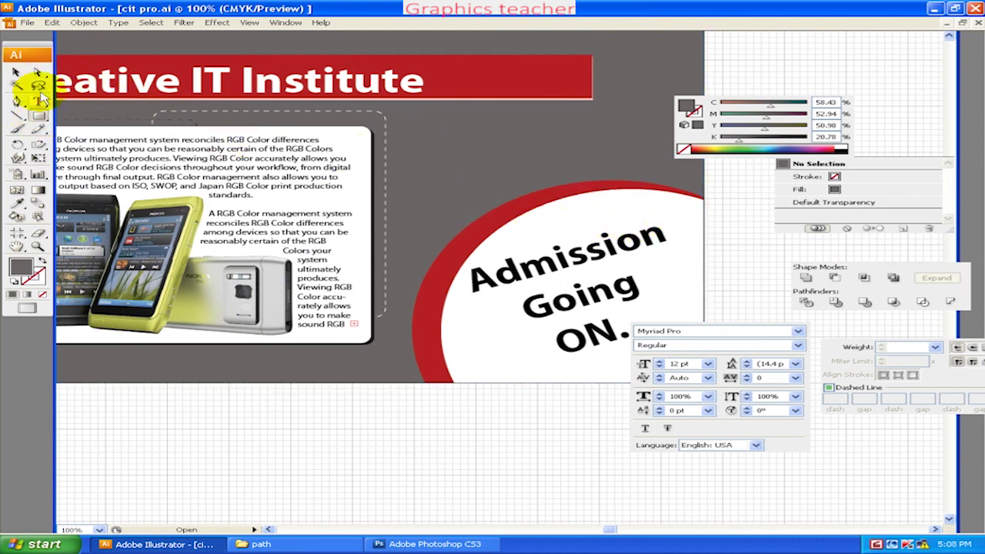
click(44, 116)
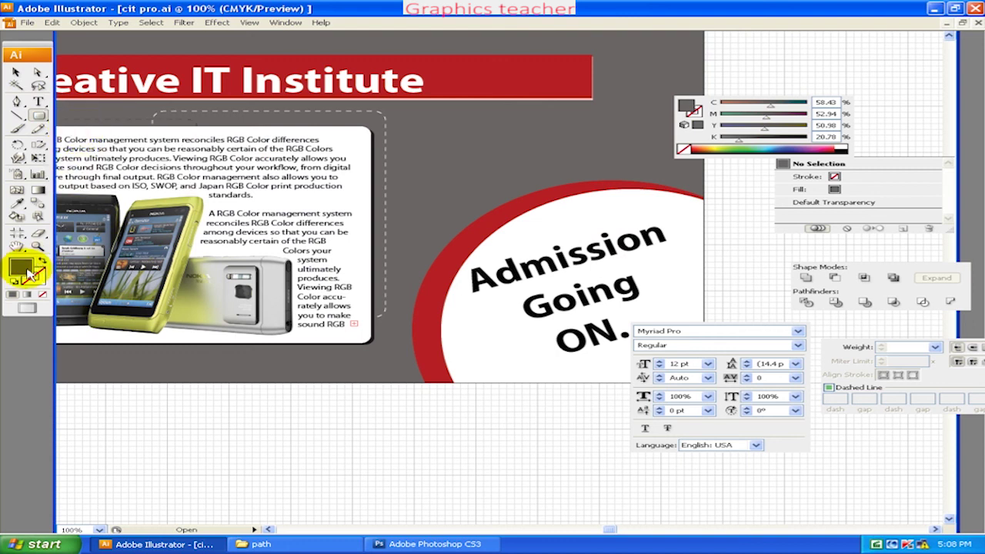
double_click(21, 268)
drag(285, 250, 271, 211)
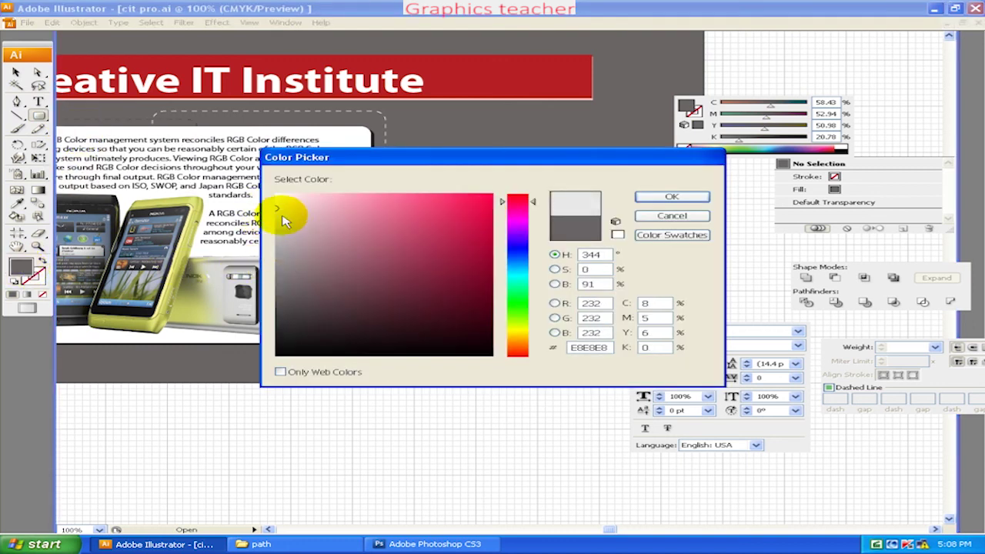
click(661, 197)
drag(399, 124, 656, 235)
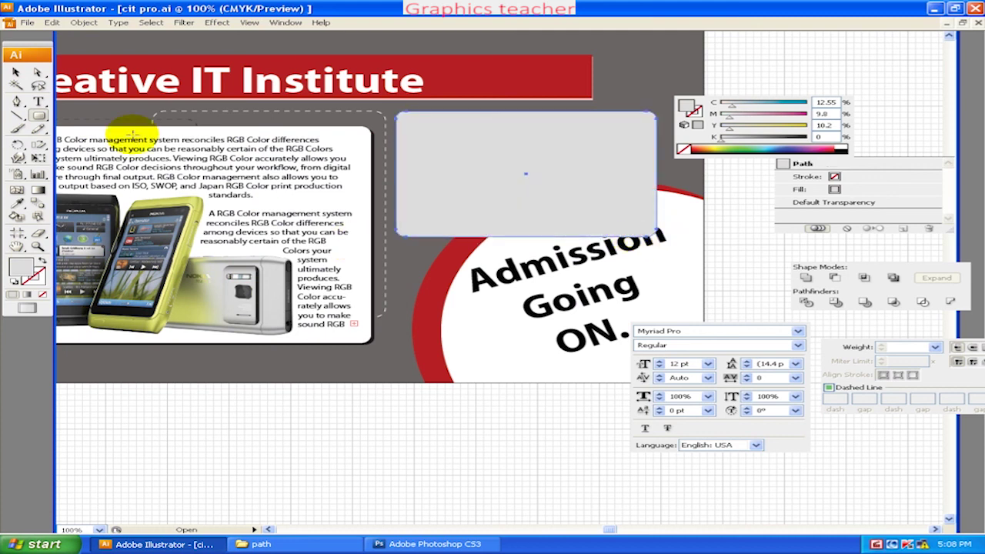
- Nudge the Admission text down and add a green (C 55.29, Y 100) rounded inset box
click(17, 75)
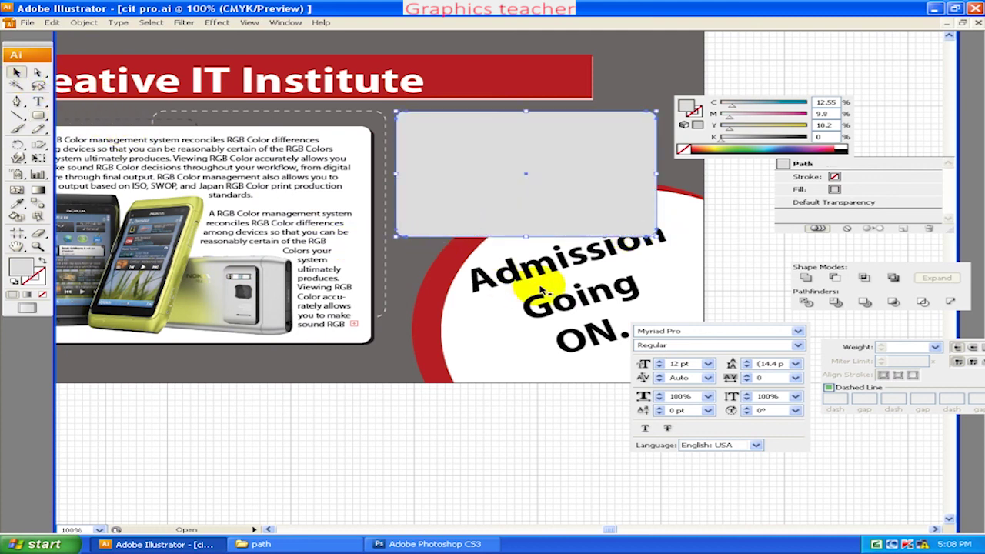
drag(533, 278, 531, 297)
click(530, 407)
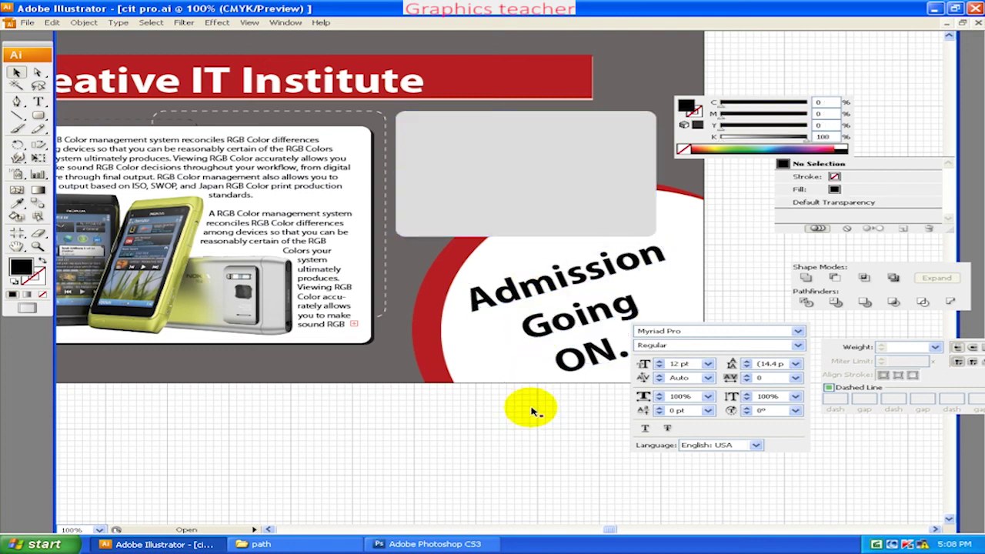
click(529, 192)
drag(529, 192, 510, 210)
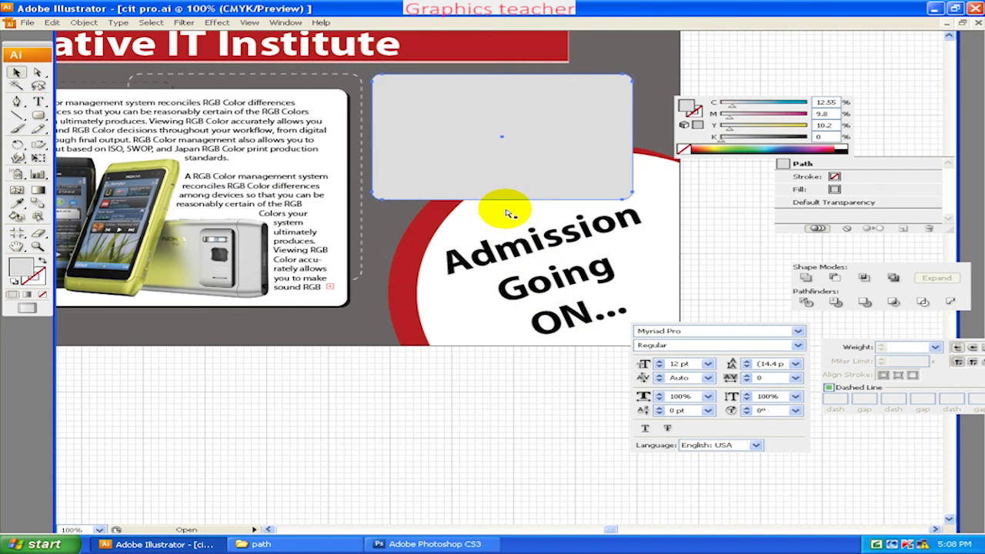
drag(633, 74, 623, 79)
click(475, 426)
click(403, 159)
click(737, 148)
- Select the left text frame and pick up its overflow text
click(314, 408)
click(300, 277)
click(331, 290)
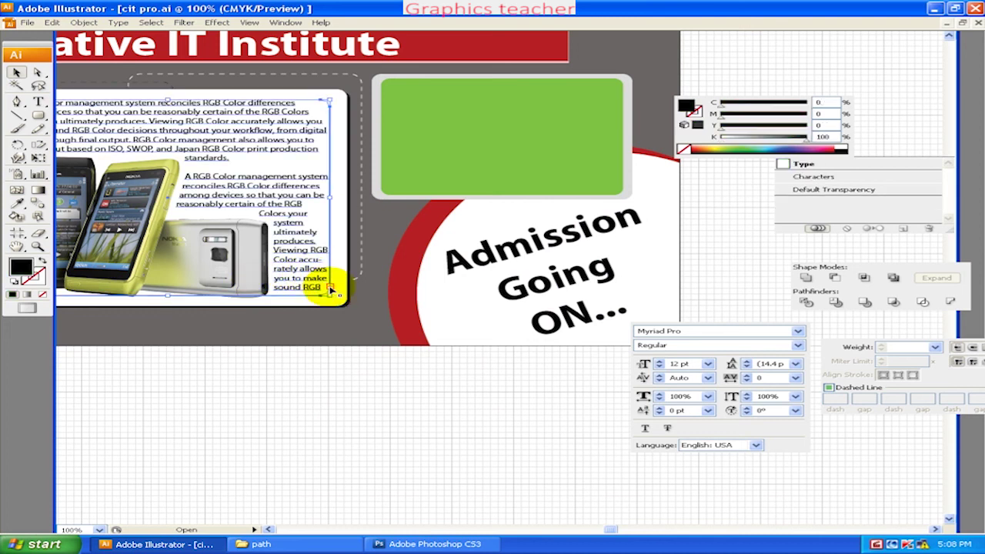
- Thread the overflow text into the green box
click(331, 287)
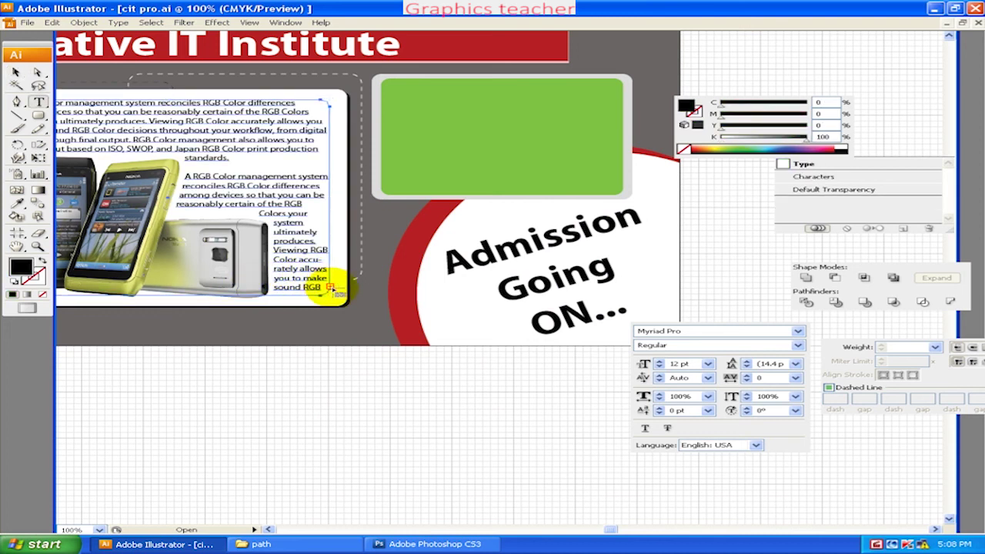
click(455, 83)
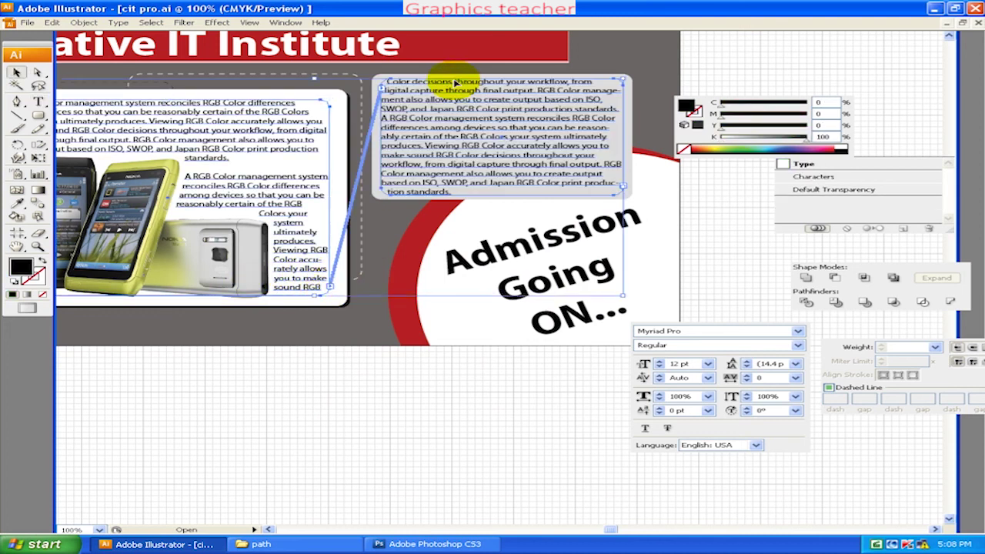
key(v)
click(458, 396)
- Move the phone group up-right over the grey box and bring it to the front
drag(488, 219, 508, 211)
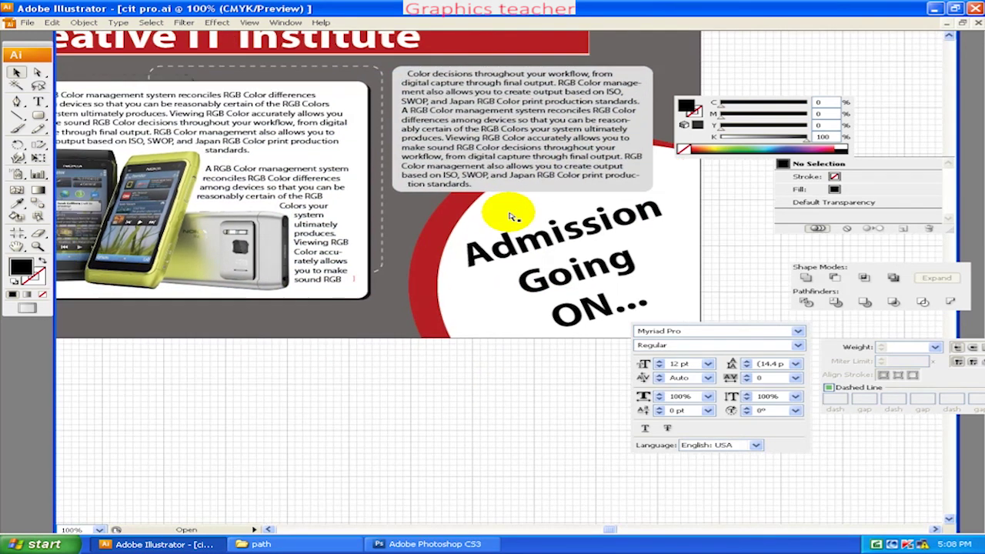
key(ctrl+minus)
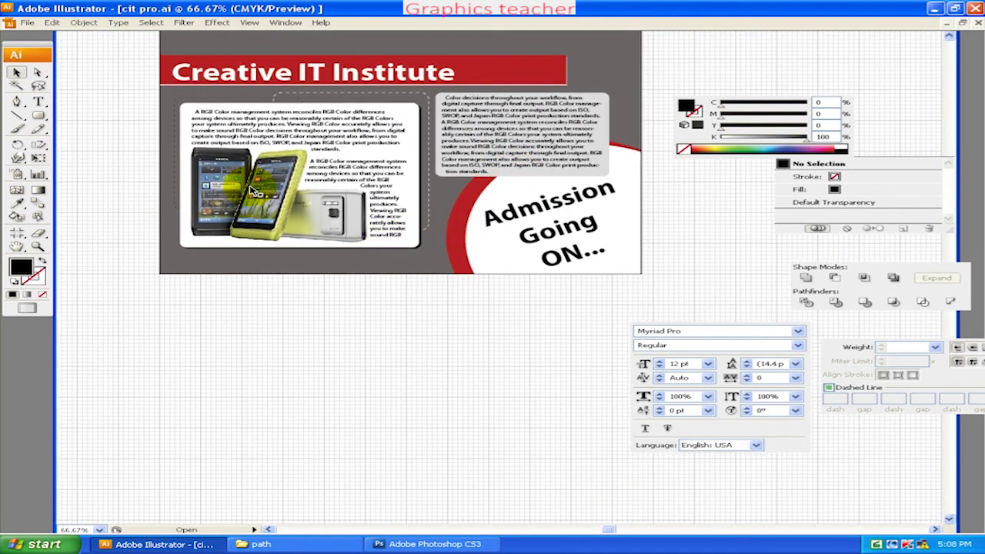
drag(328, 208, 321, 258)
click(244, 287)
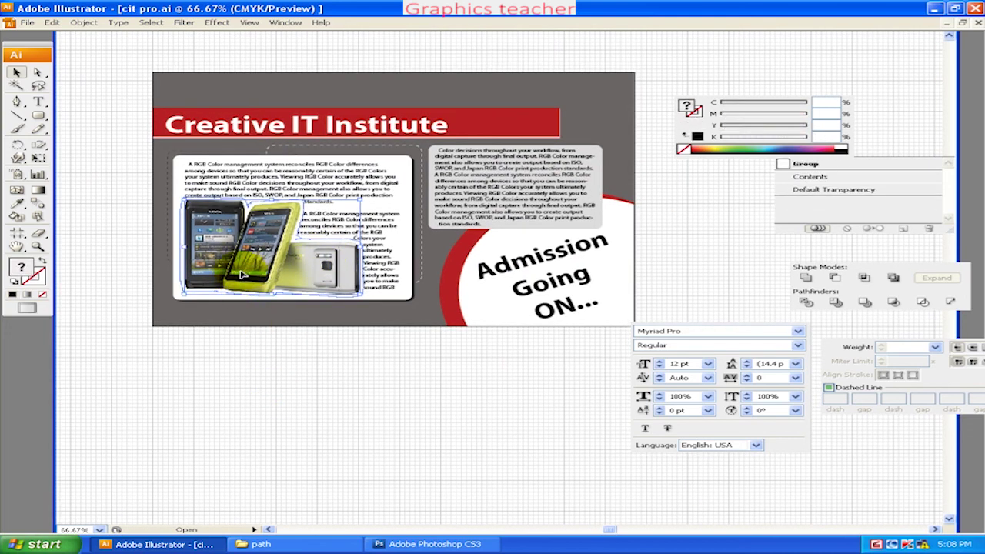
drag(252, 266, 373, 235)
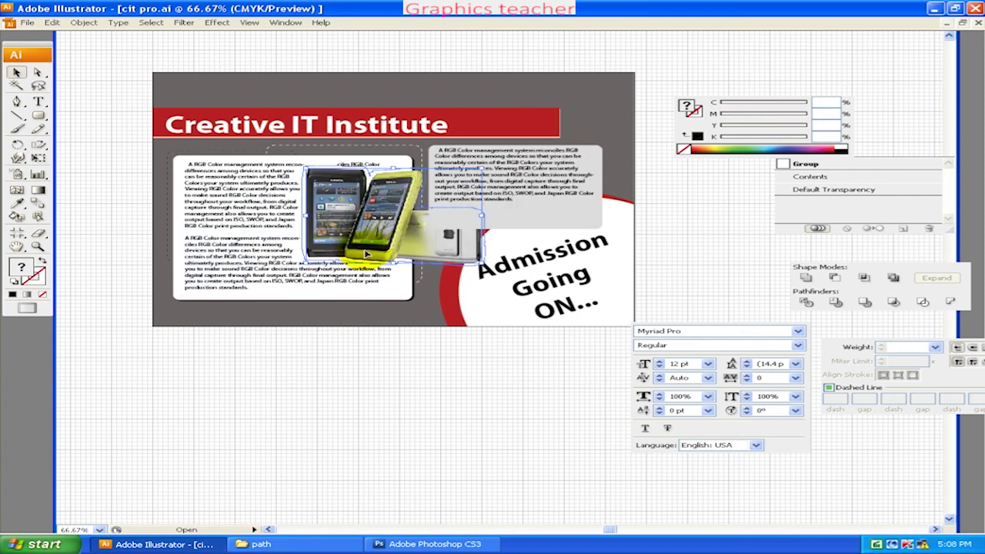
drag(366, 254, 388, 249)
right_click(388, 250)
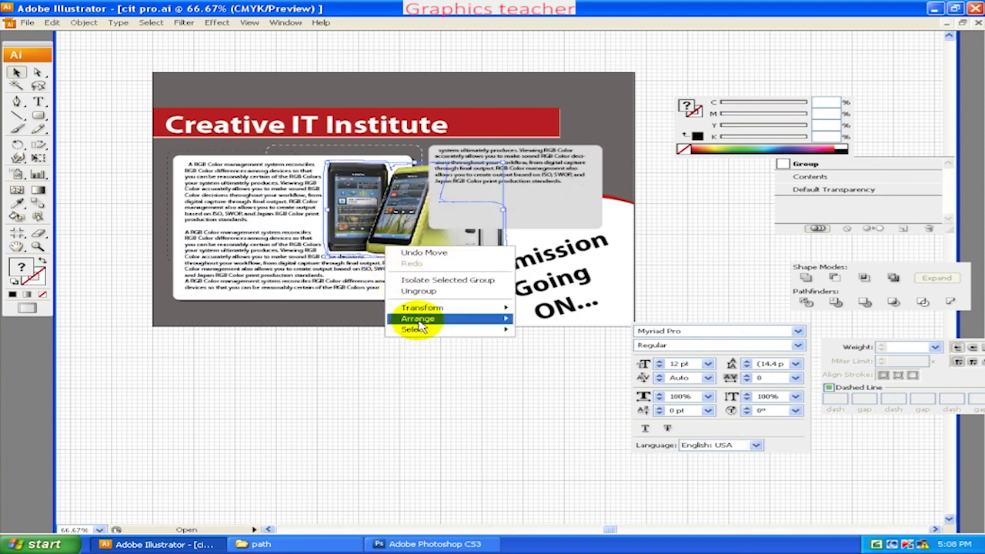
click(539, 321)
click(481, 388)
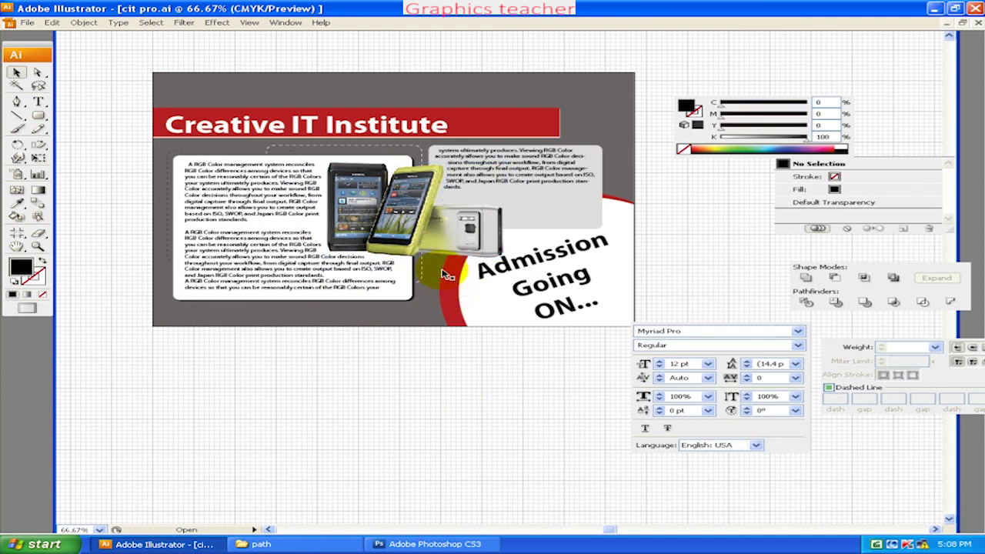
drag(409, 245, 415, 244)
click(429, 410)
drag(455, 383, 451, 367)
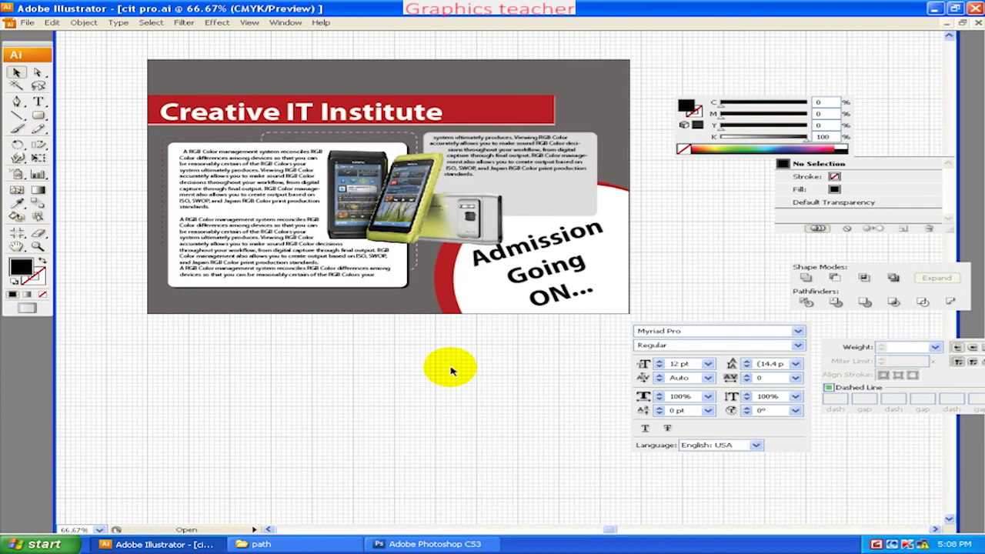
- Bring the Admission Going ON text to the front, then zoom out to 33.33%
click(372, 214)
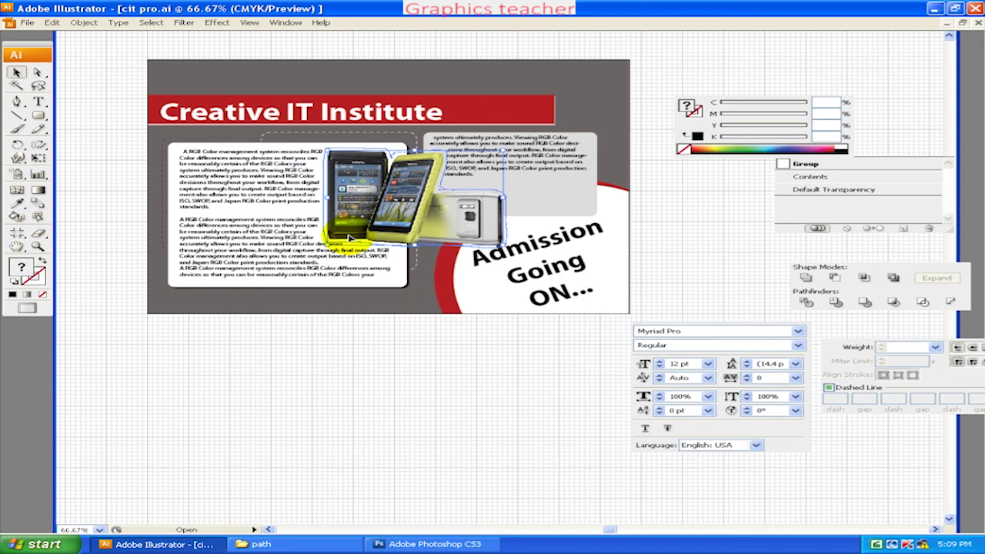
click(459, 478)
right_click(500, 262)
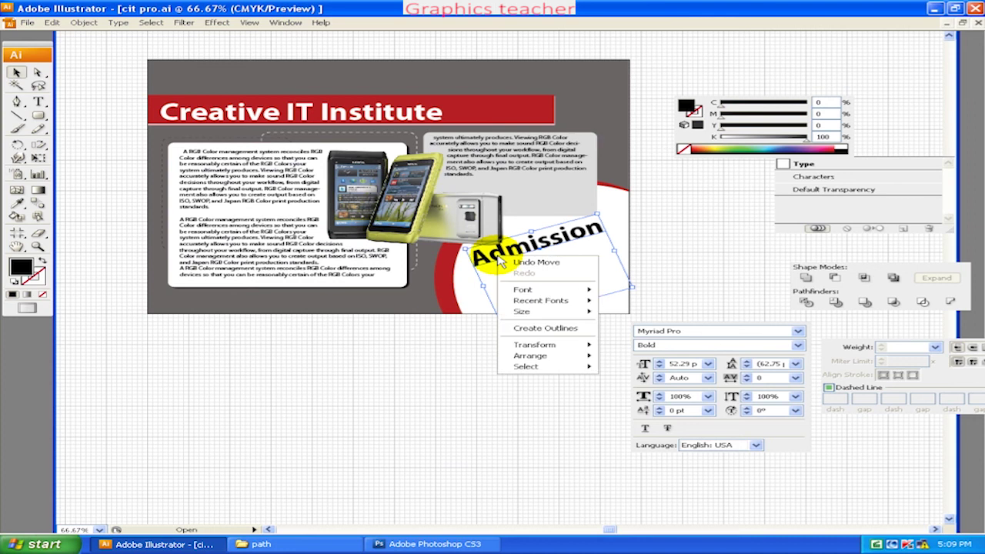
click(670, 360)
click(533, 364)
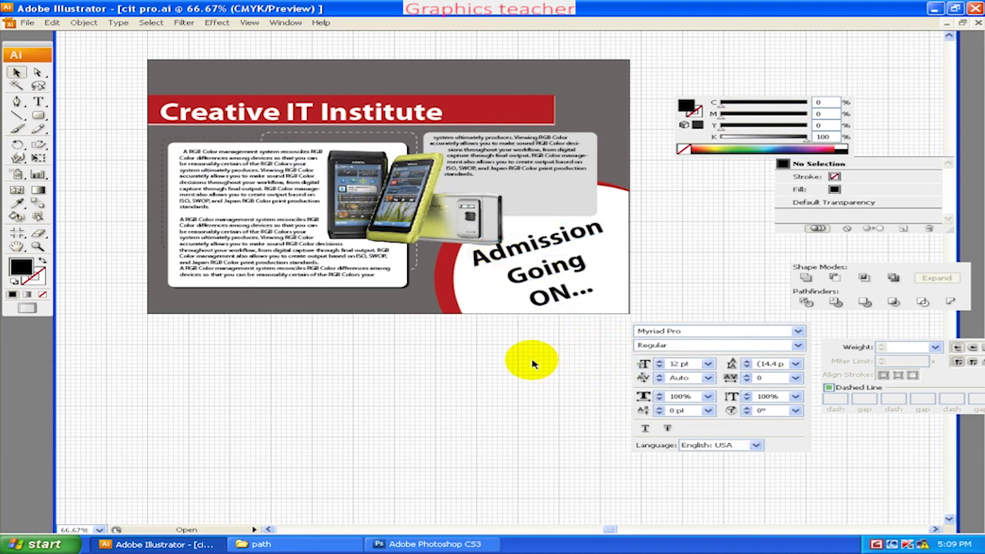
scroll(533, 364, down, 1)
key(ctrl+minus)
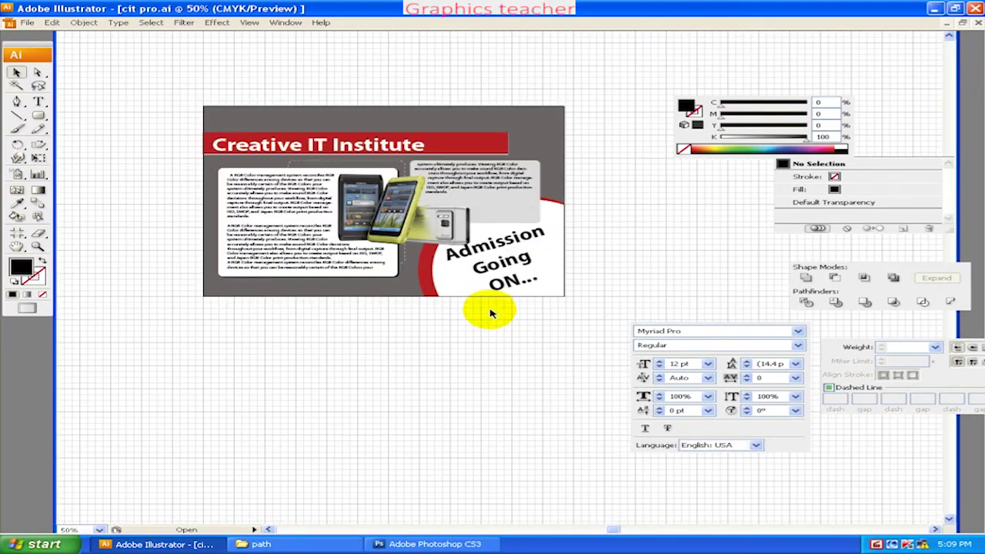
click(83, 22)
mouse_move(104, 266)
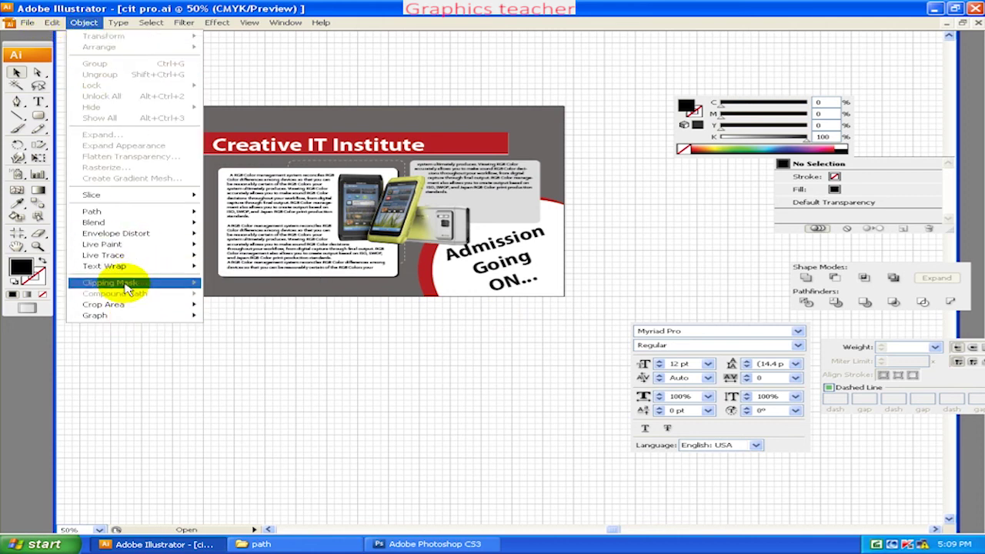
click(291, 345)
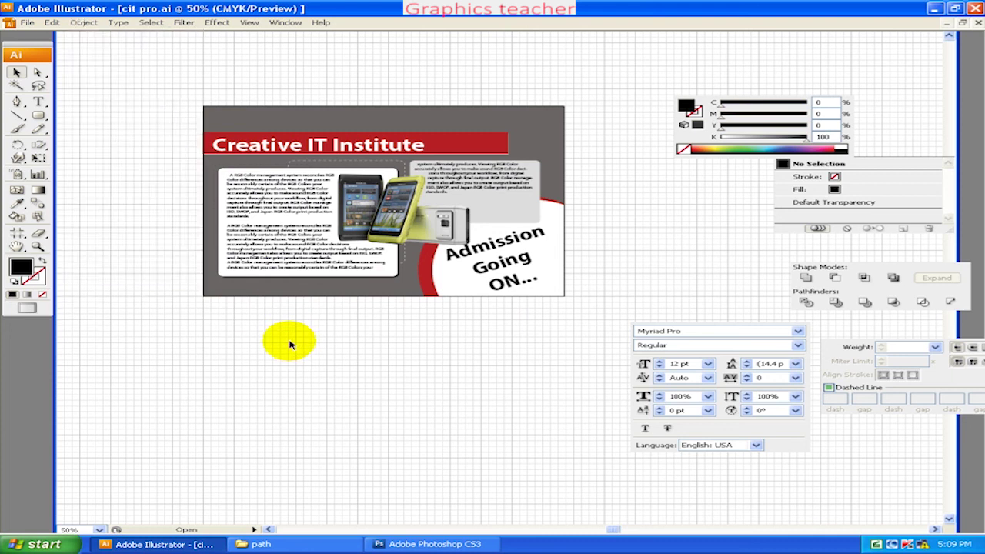
key(ctrl+minus)
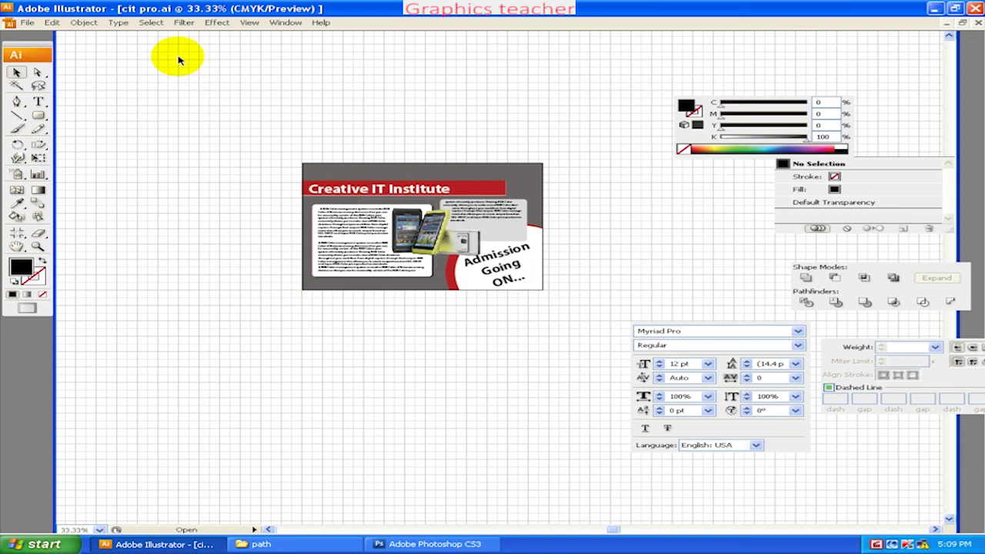
click(51, 23)
mouse_move(82, 327)
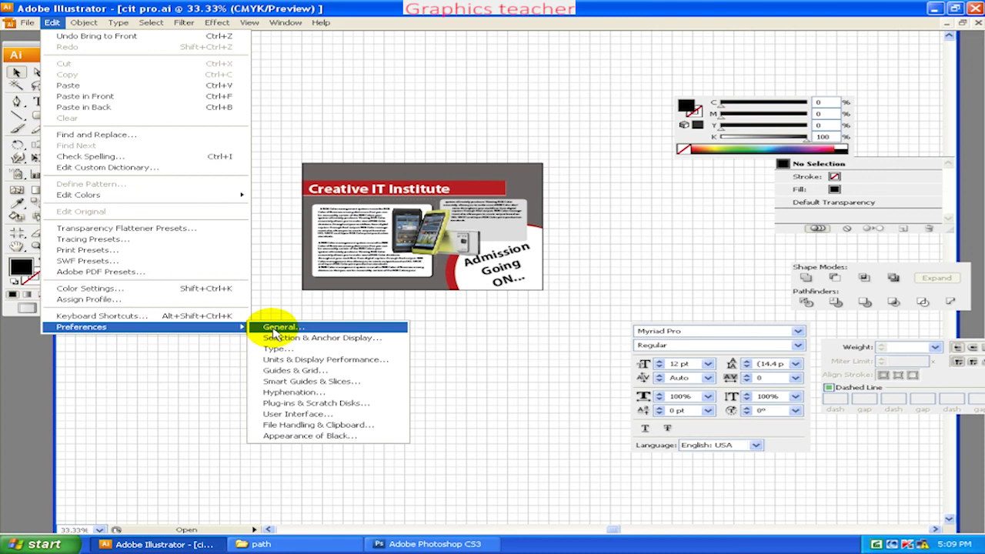
click(274, 328)
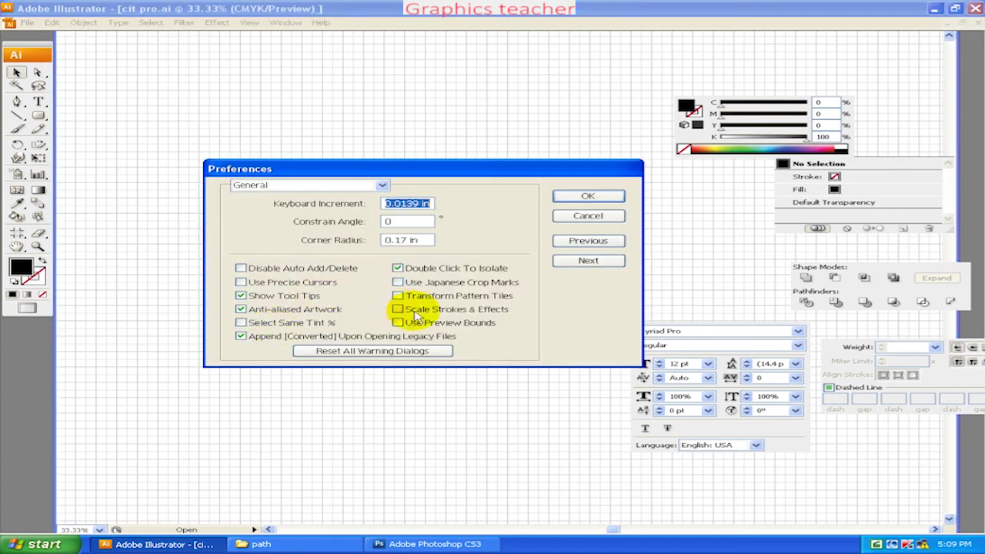
click(571, 263)
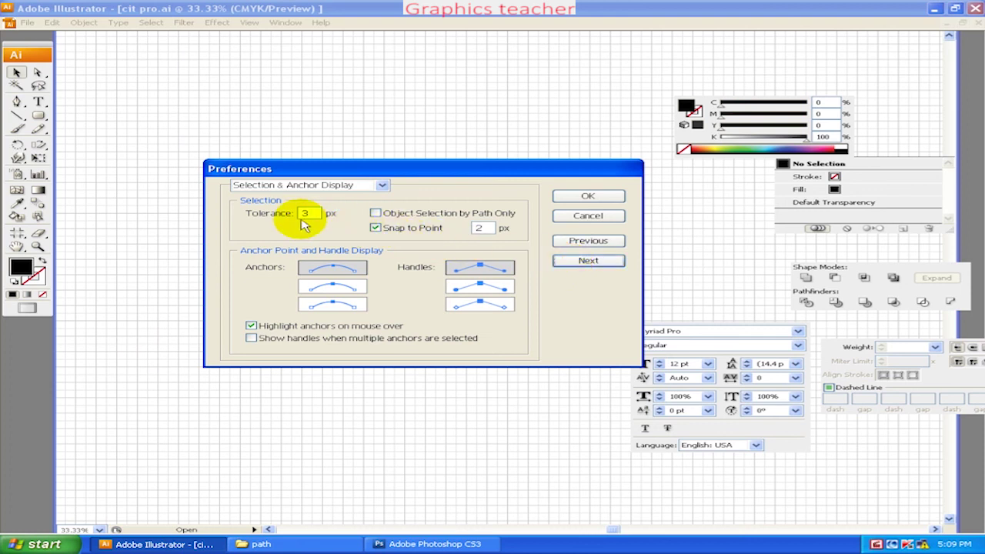
click(570, 267)
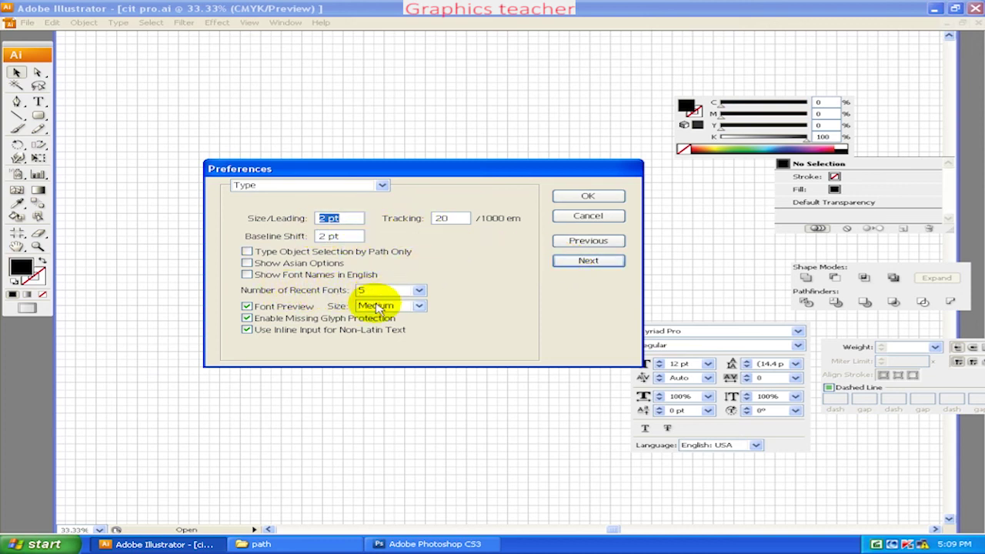
click(570, 266)
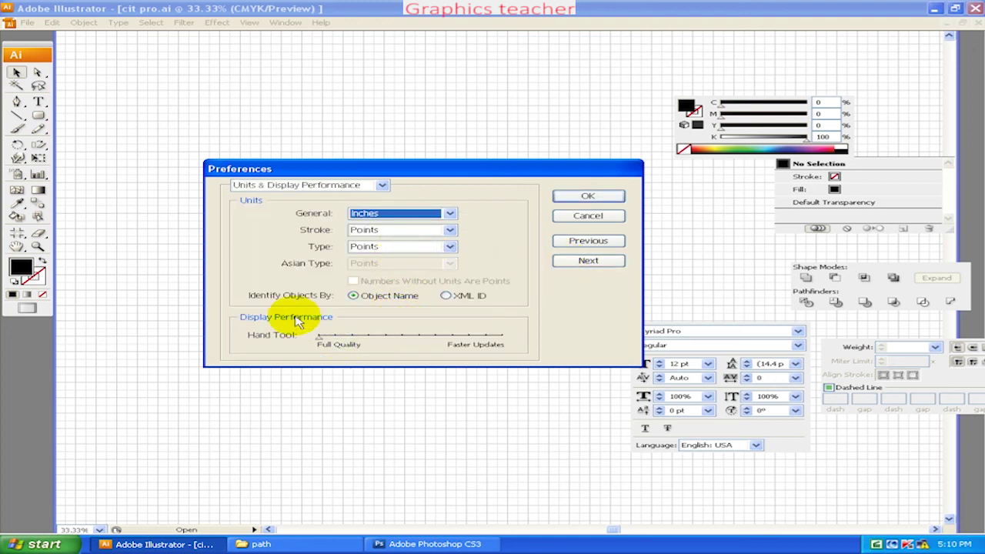
click(591, 264)
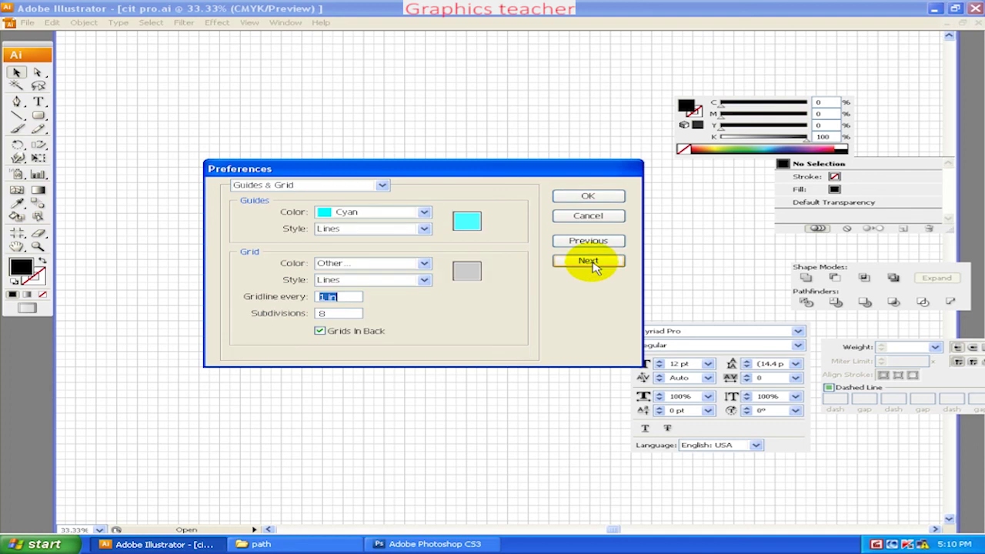
click(589, 263)
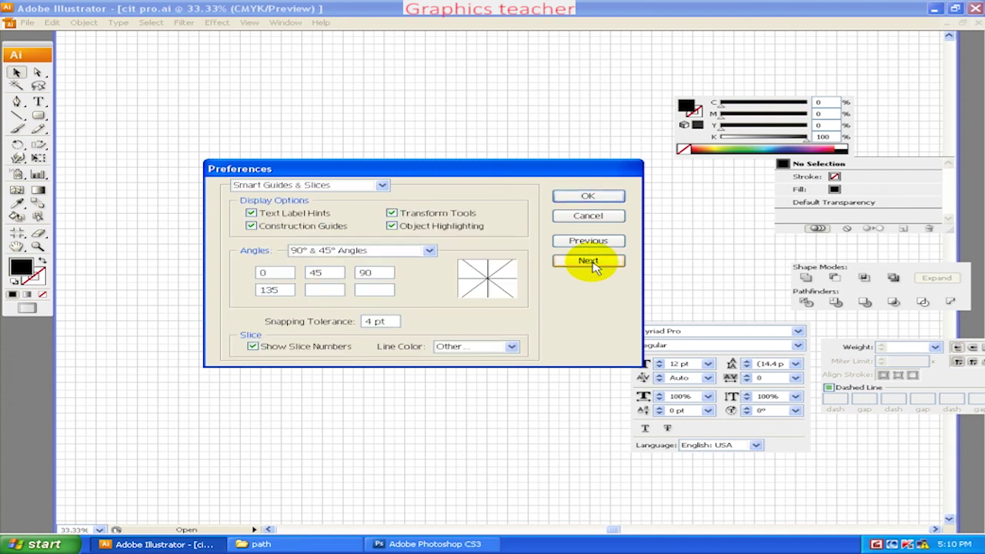
click(590, 263)
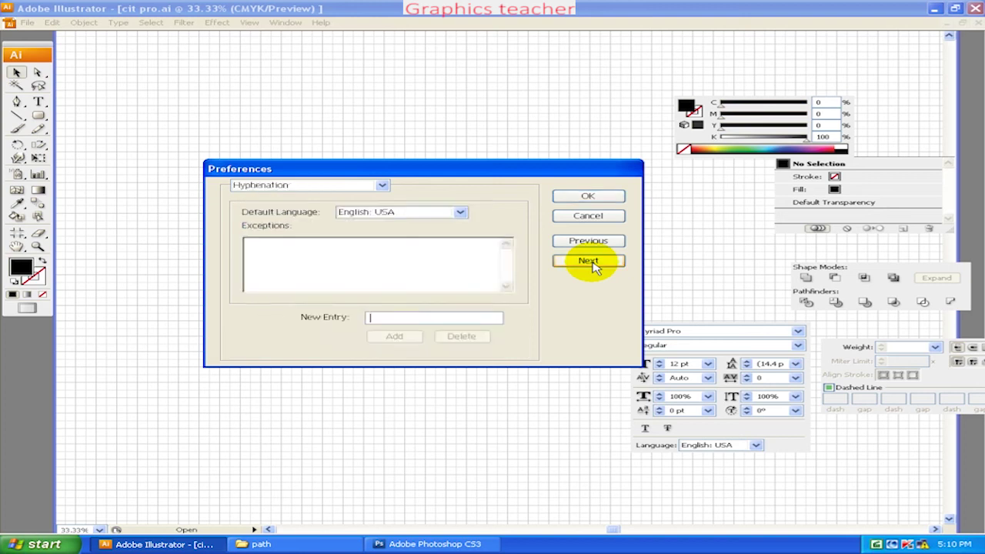
click(589, 263)
click(589, 262)
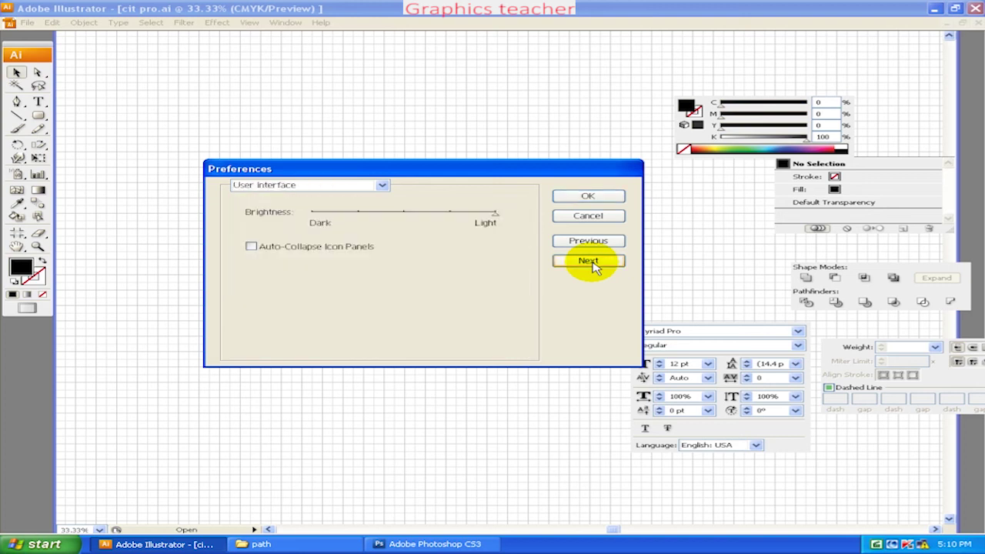
click(589, 263)
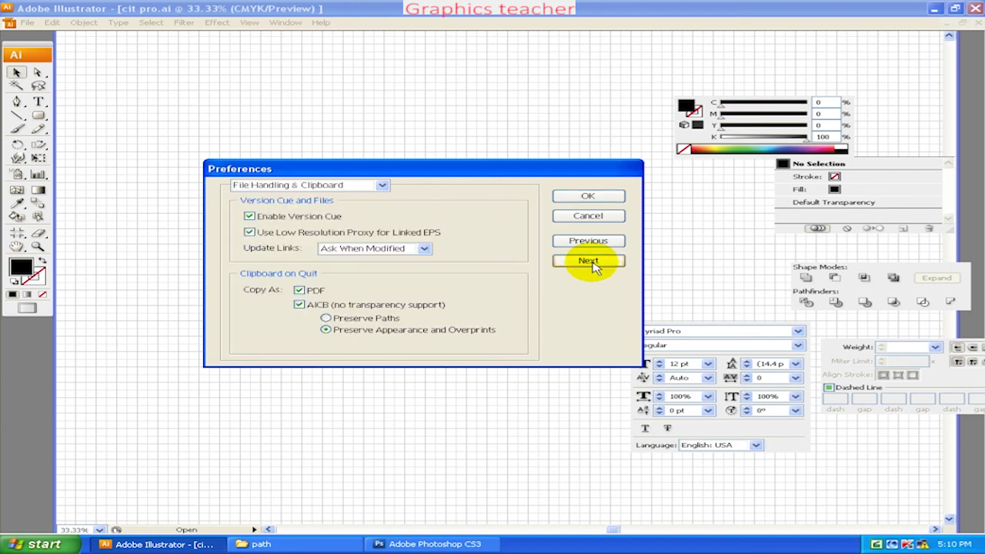
click(590, 262)
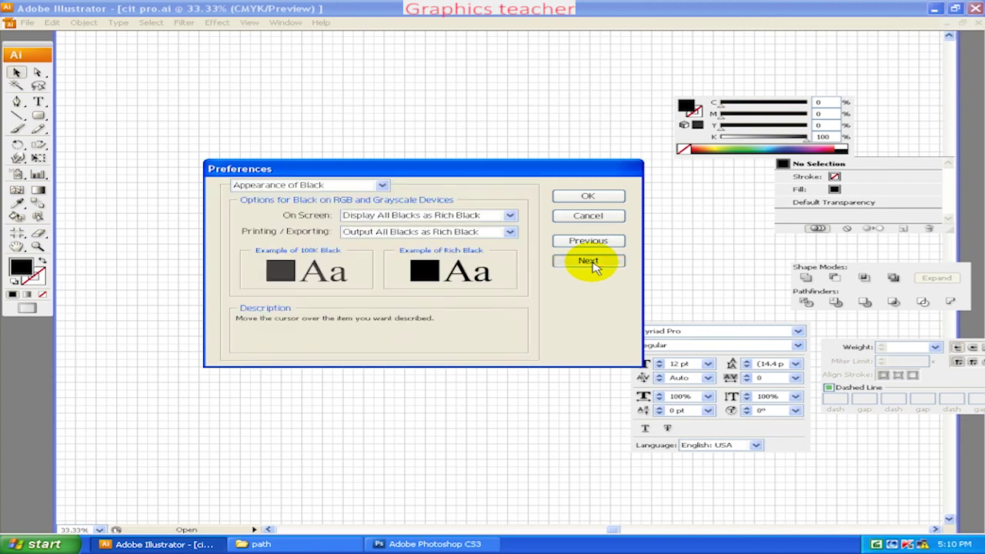
click(590, 262)
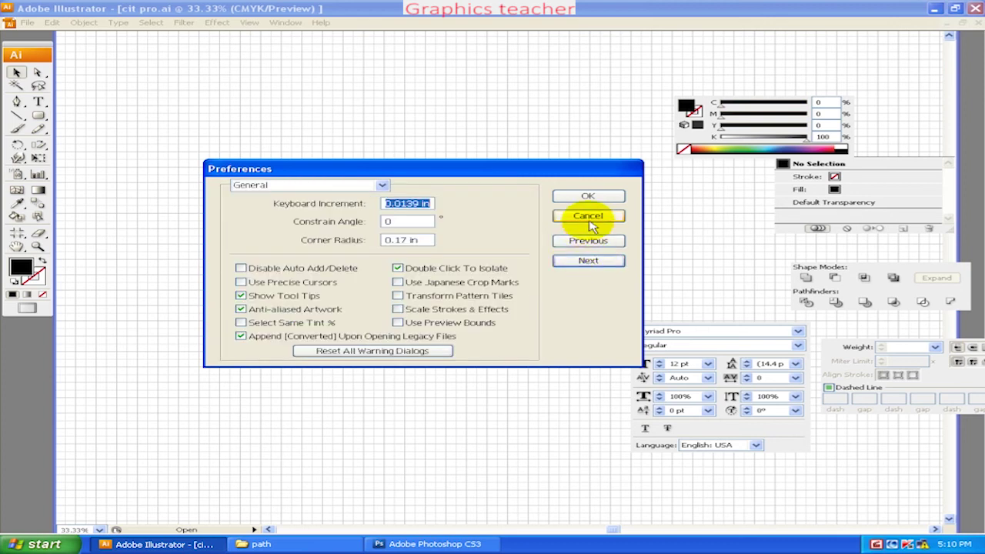
click(588, 215)
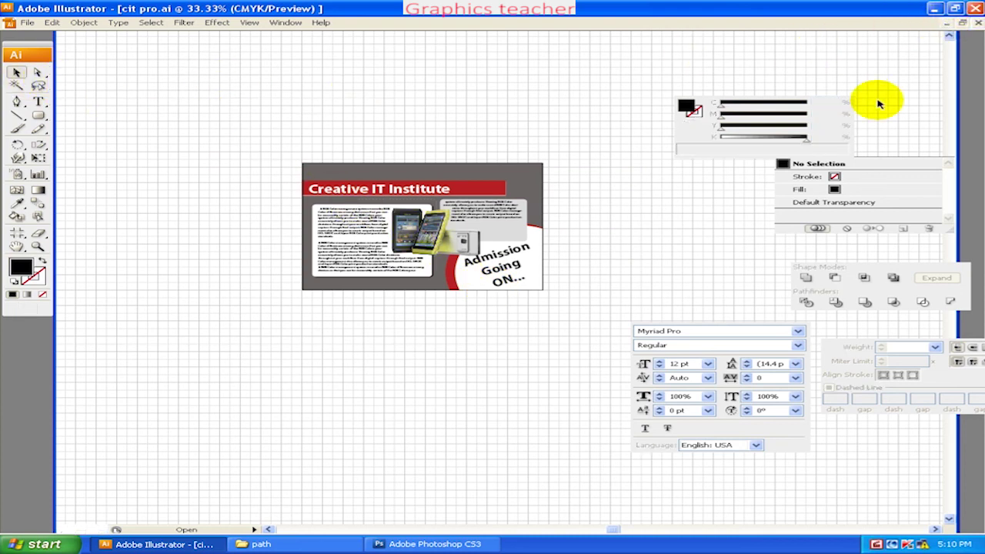
- Hide the toolbox and panels with Tab
key(Tab)
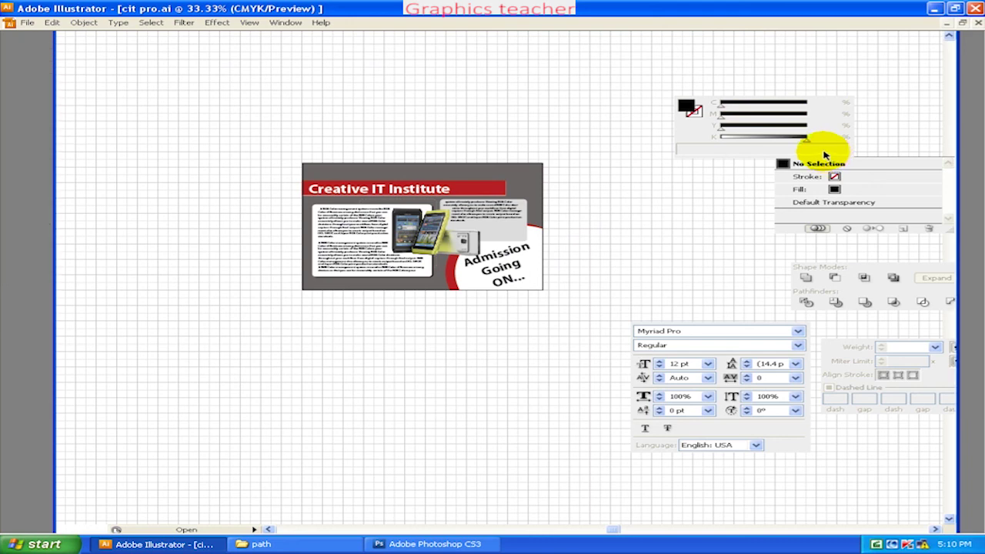